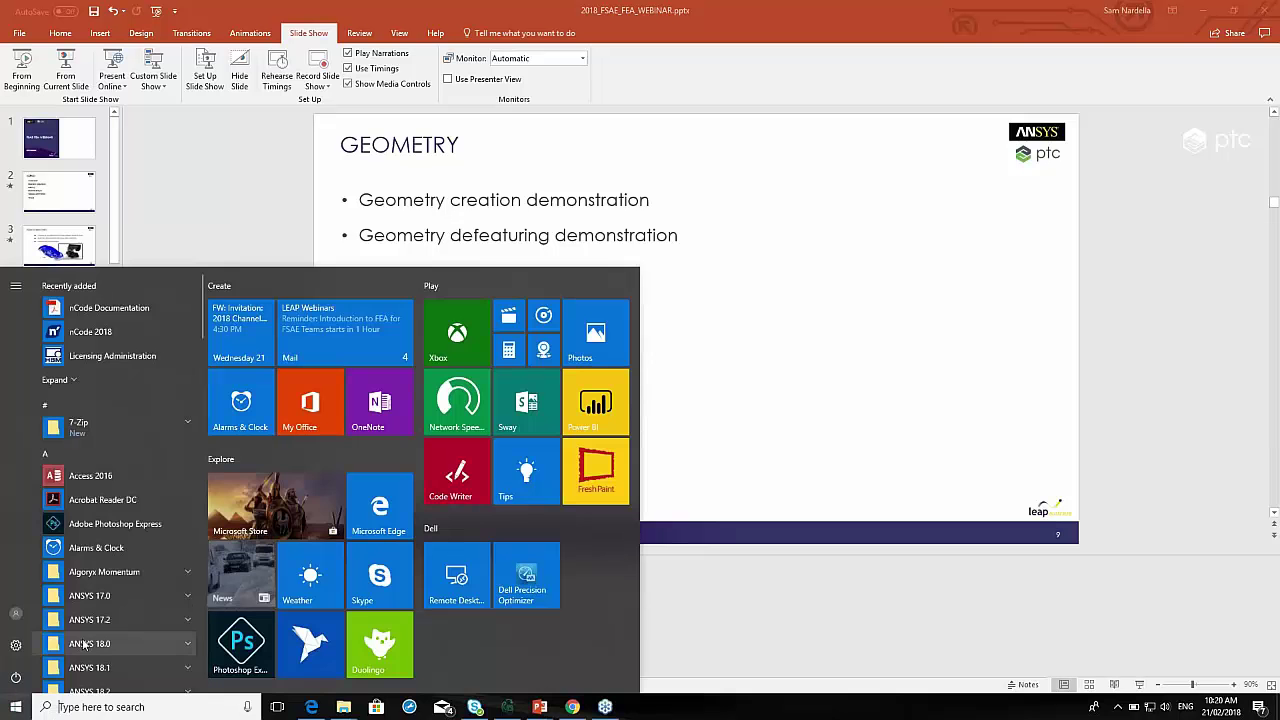
Launch Workbench 18.0 from the installed ANSYS 18.0 programs.
{"action": "scroll", "coordinate": [83, 638], "scroll_direction": "down", "scroll_amount": 4}
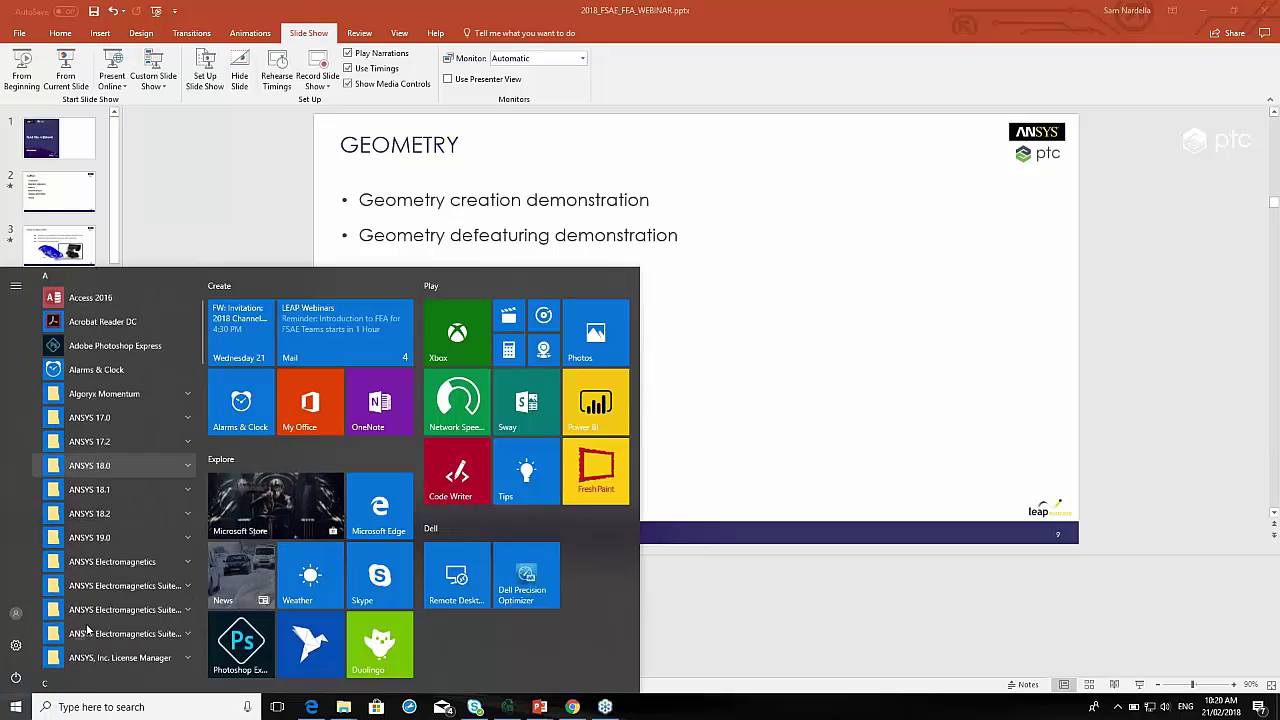
{"action": "left_click", "coordinate": [100, 452]}
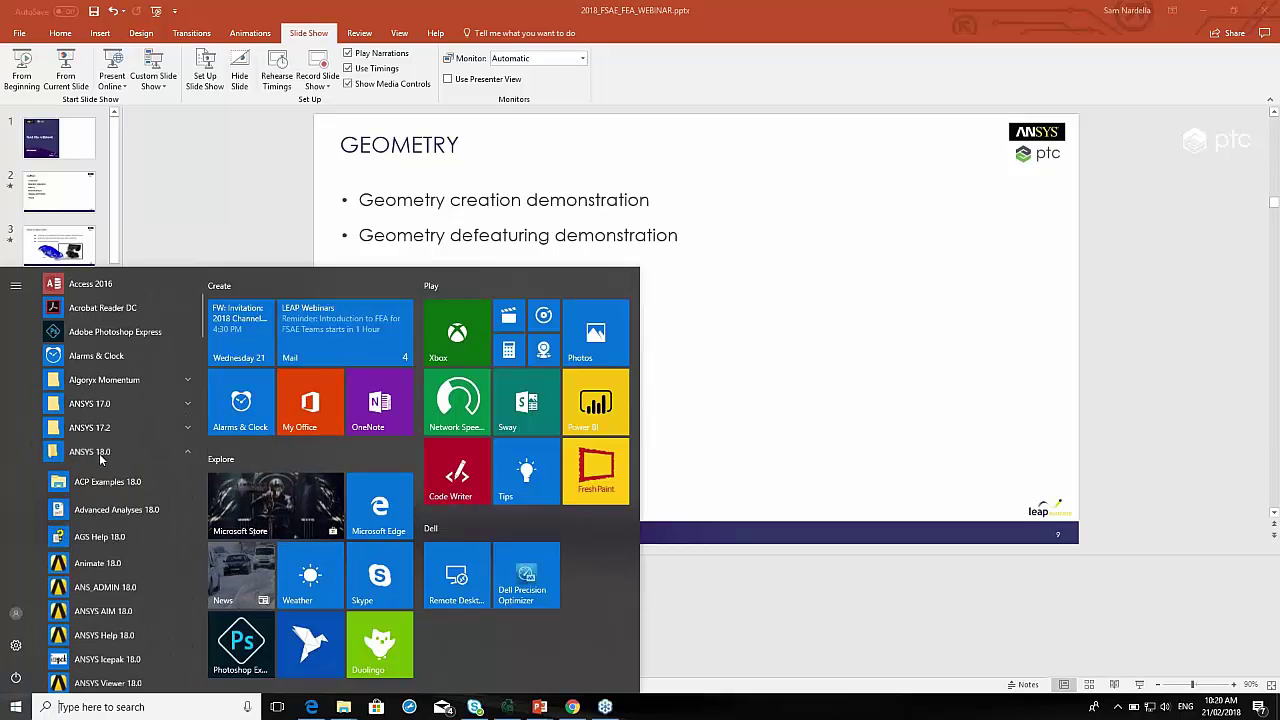
{"action": "scroll", "coordinate": [103, 460], "scroll_direction": "down", "scroll_amount": 2}
{"action": "scroll", "coordinate": [103, 460], "scroll_direction": "down", "scroll_amount": 12}
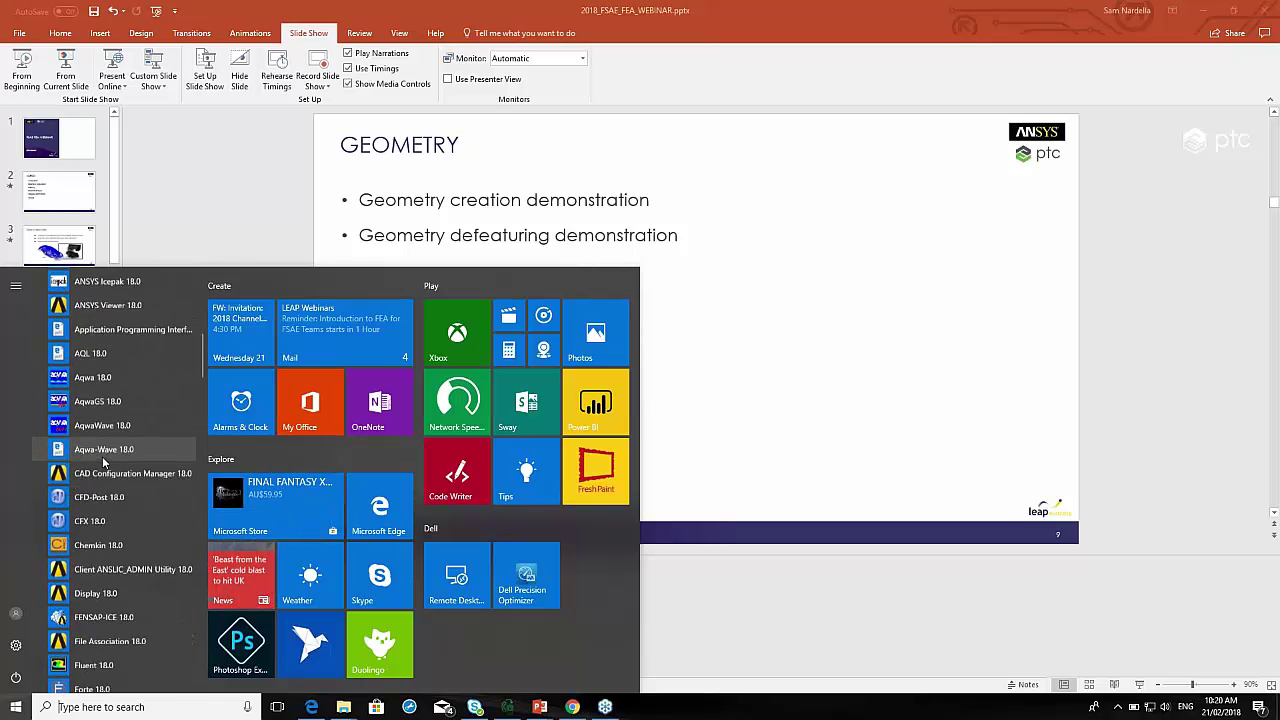
{"action": "scroll", "coordinate": [103, 460], "scroll_direction": "down", "scroll_amount": 10}
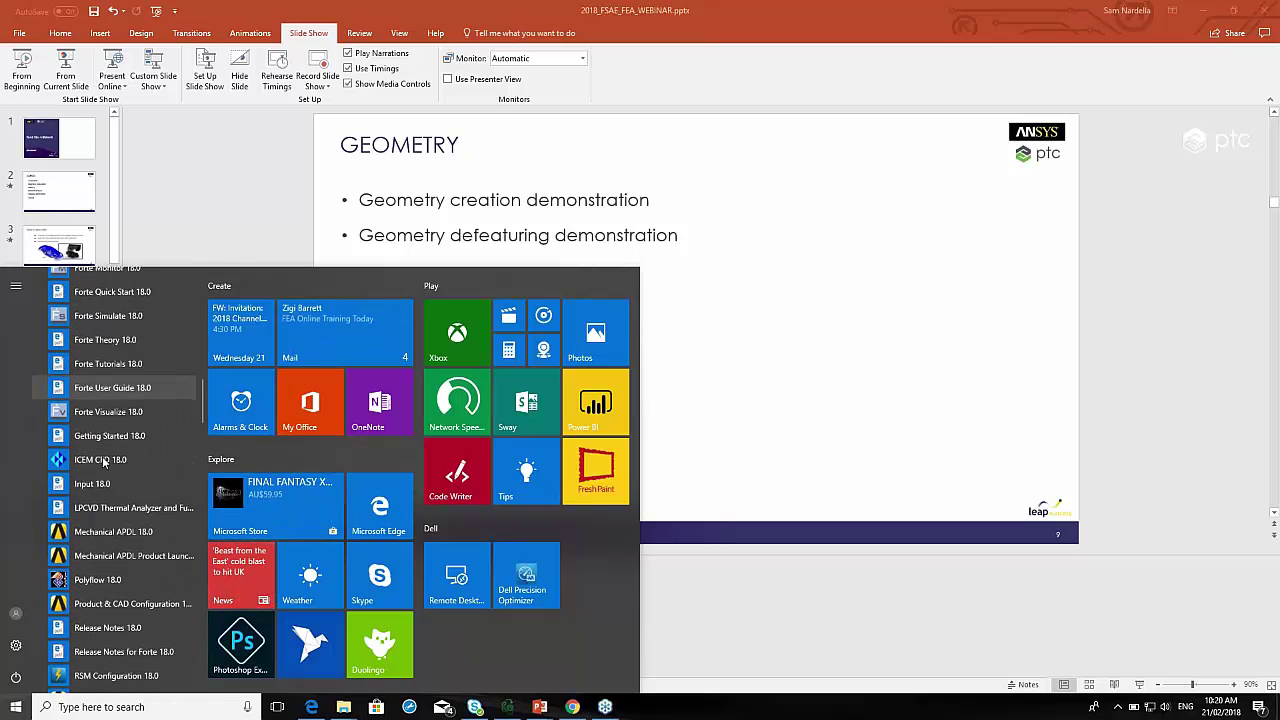
{"action": "scroll", "coordinate": [103, 460], "scroll_direction": "down", "scroll_amount": 4}
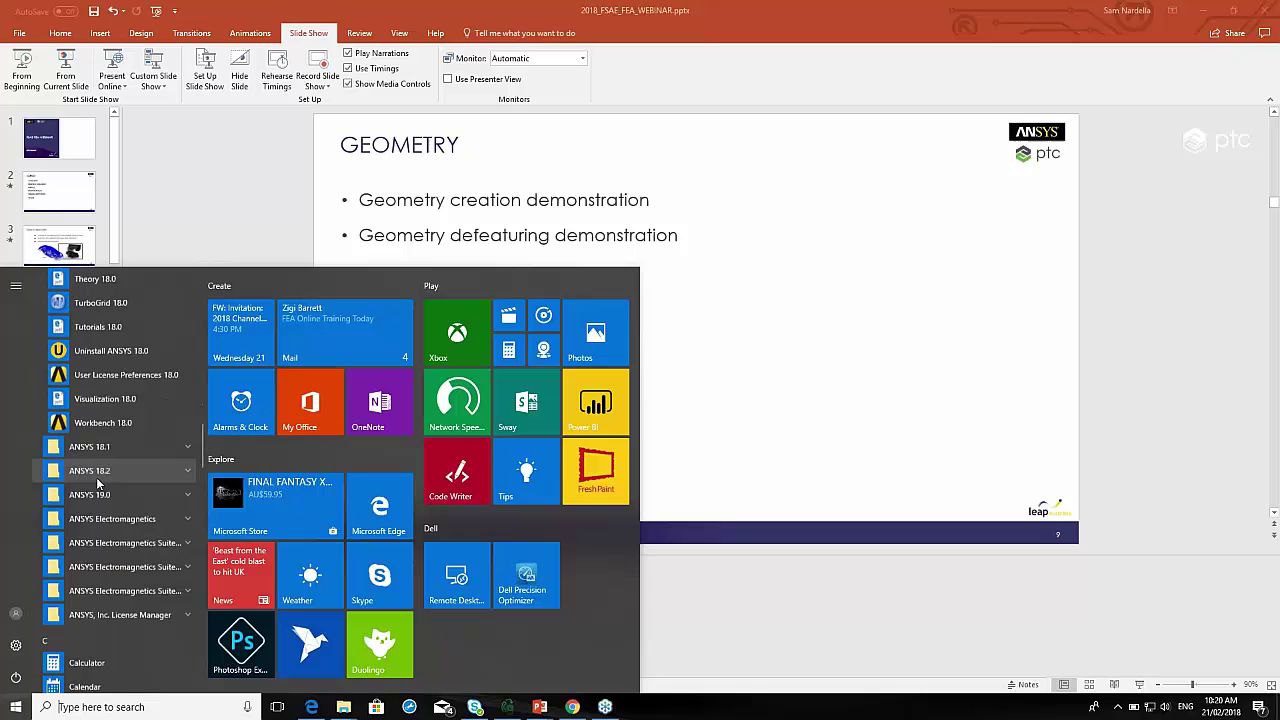
{"action": "left_click", "coordinate": [100, 420]}
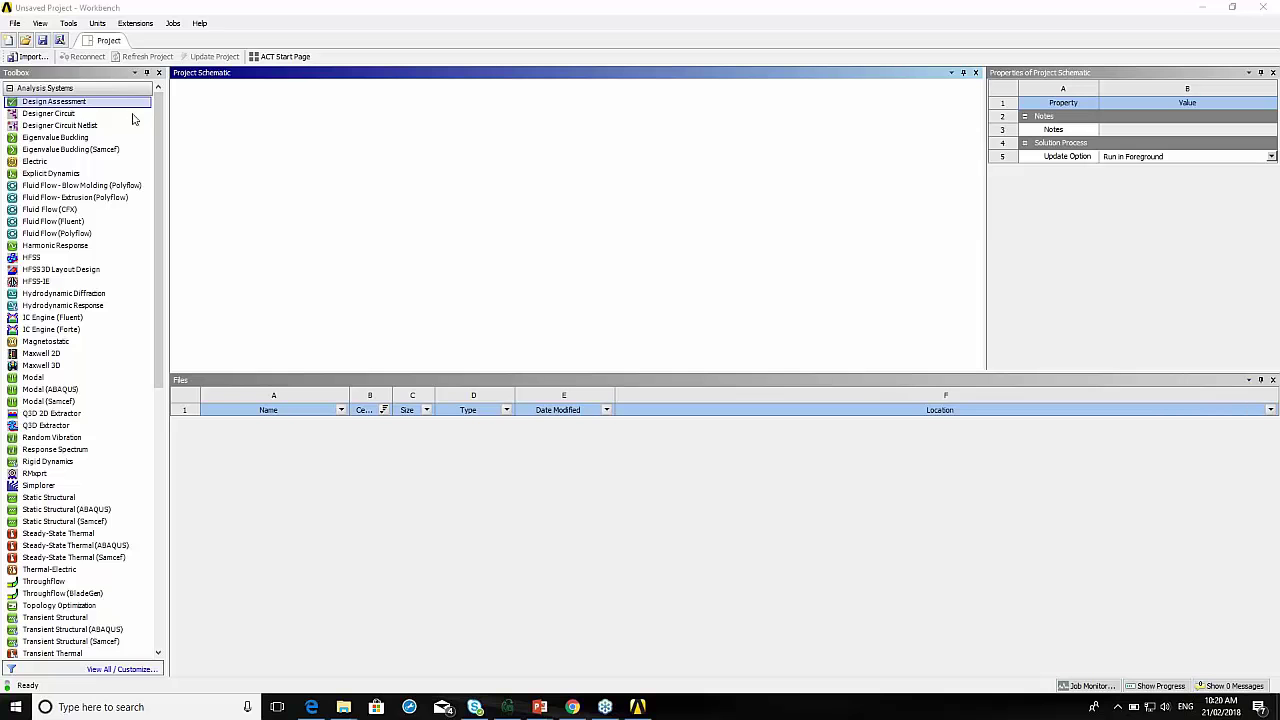
Add a standalone Geometry component system to the empty project schematic, keeping its default name.
{"action": "mouse_move", "coordinate": [155, 130]}
{"action": "left_mouse_down"}
{"action": "mouse_move", "coordinate": [164, 217]}
{"action": "mouse_move", "coordinate": [159, 116]}
{"action": "left_mouse_up"}
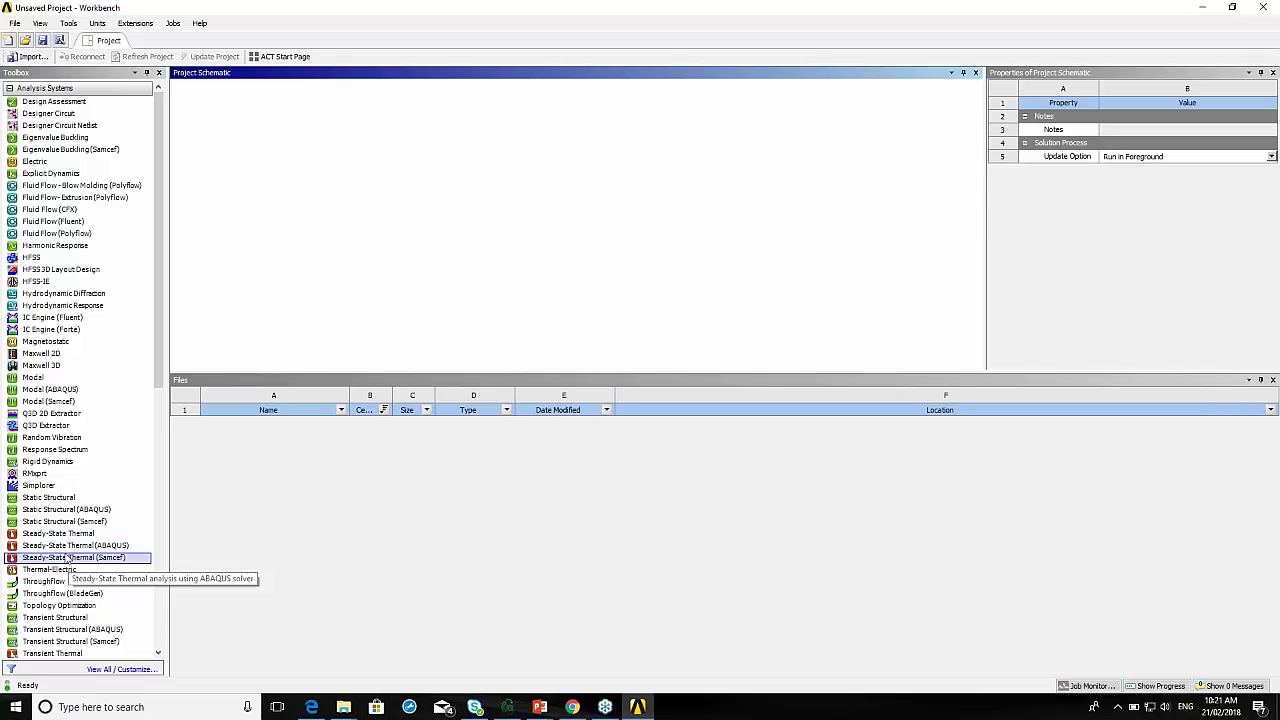
{"action": "left_click_drag", "start_coordinate": [160, 368], "coordinate": [165, 404]}
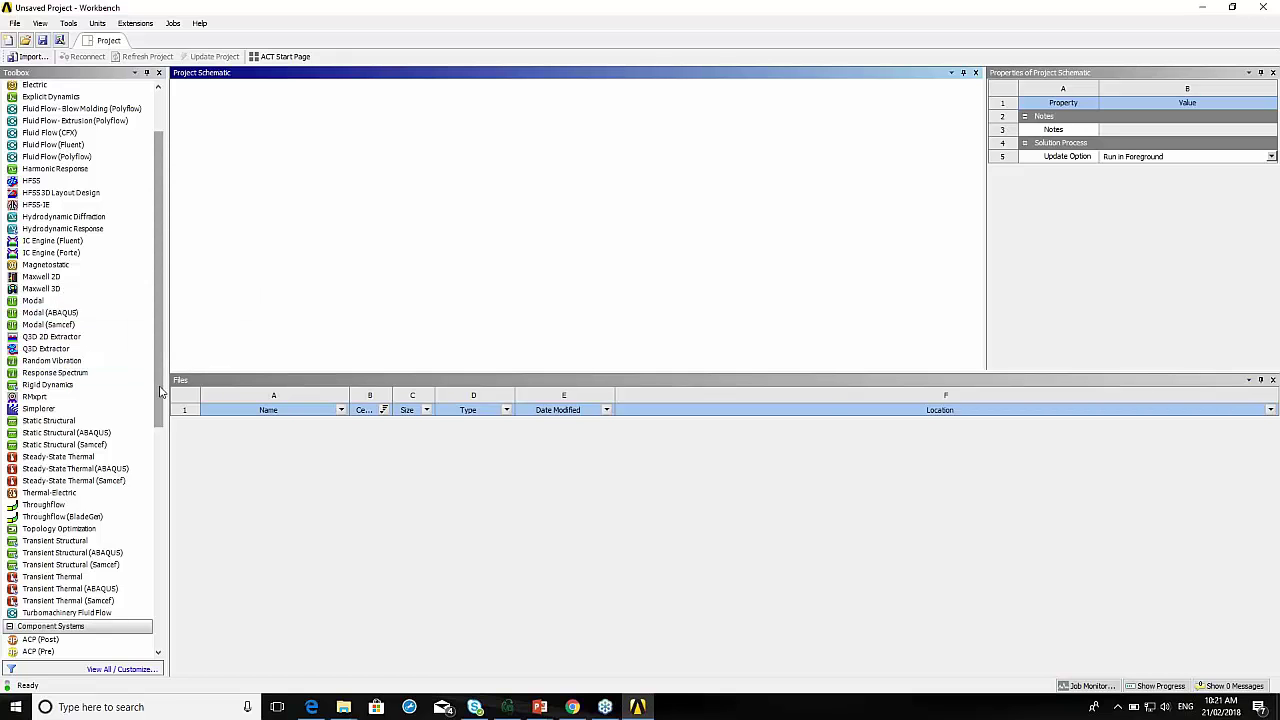
{"action": "left_click_drag", "start_coordinate": [160, 391], "coordinate": [155, 522]}
{"action": "left_click", "coordinate": [32, 543]}
{"action": "mouse_move", "coordinate": [32, 547]}
{"action": "left_mouse_down"}
{"action": "mouse_move", "coordinate": [143, 523]}
{"action": "mouse_move", "coordinate": [300, 209]}
{"action": "mouse_move", "coordinate": [283, 131]}
{"action": "mouse_move", "coordinate": [33, 548]}
{"action": "left_mouse_up"}
{"action": "left_click", "coordinate": [305, 293]}
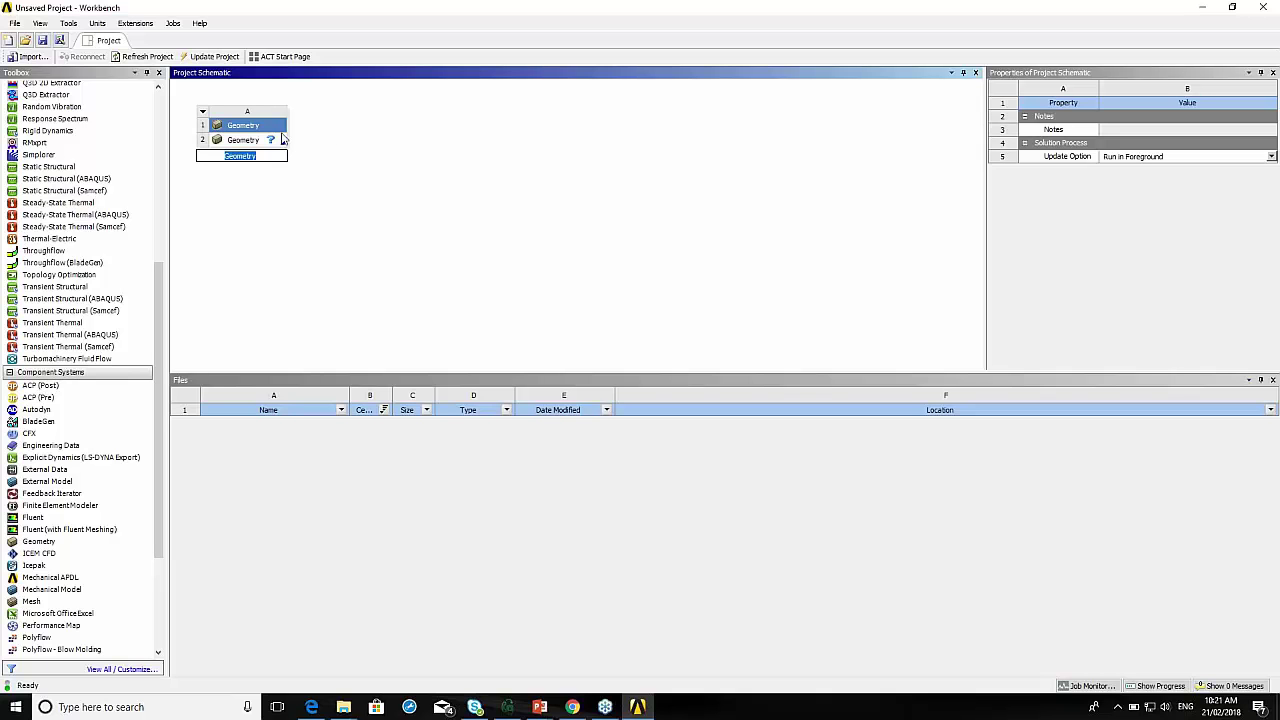
Create a new SpaceClaim geometry from the Geometry cell and dismiss the welcome window.
{"action": "left_click", "coordinate": [263, 143]}
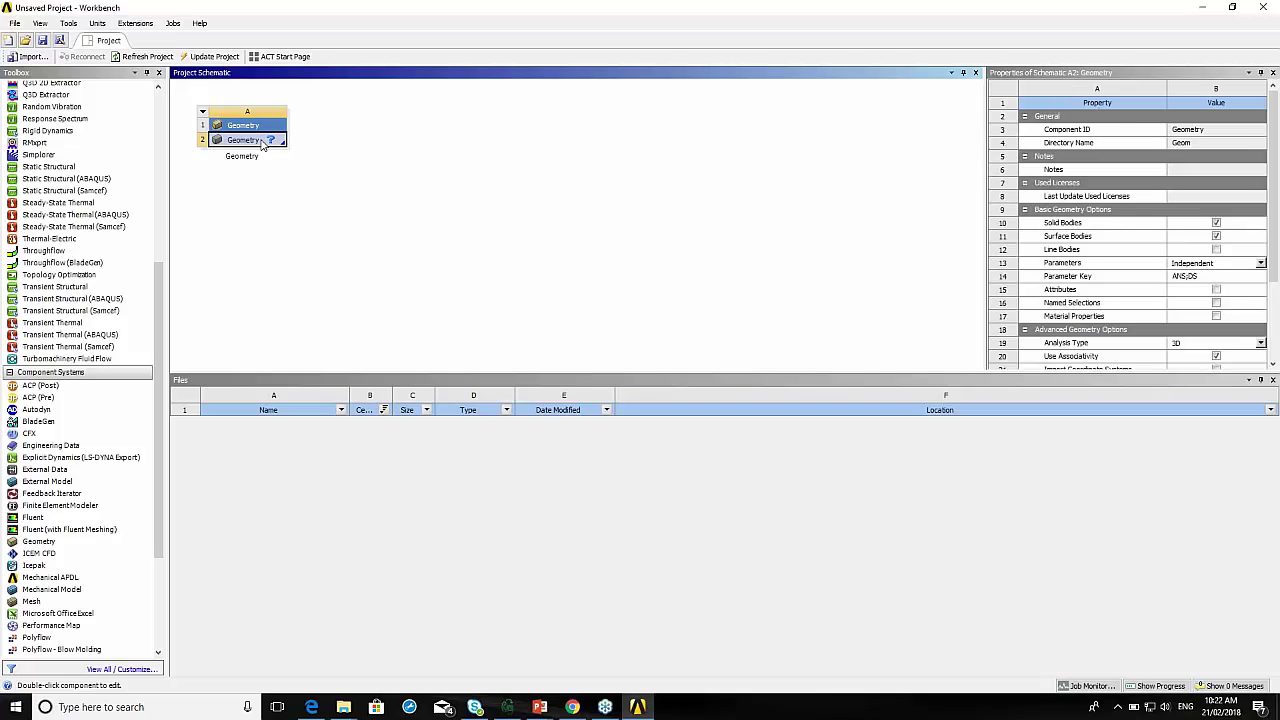
{"action": "right_click", "coordinate": [262, 142]}
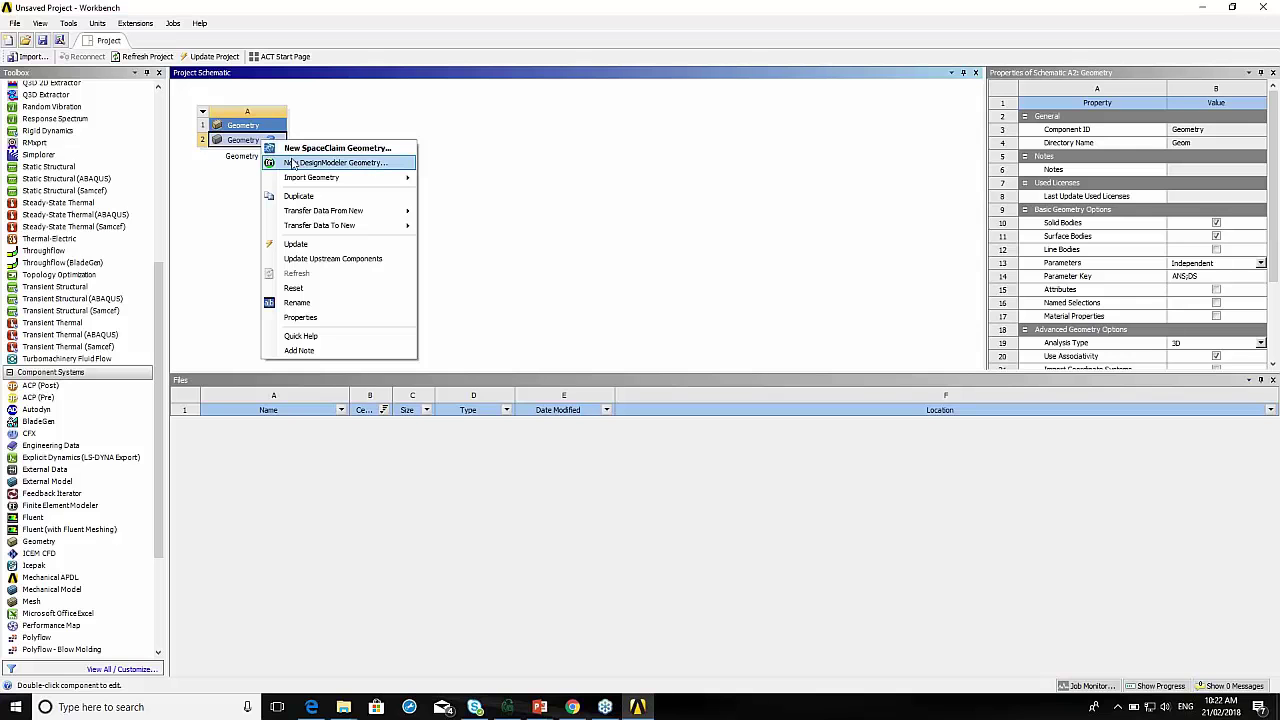
{"action": "left_click", "coordinate": [325, 153]}
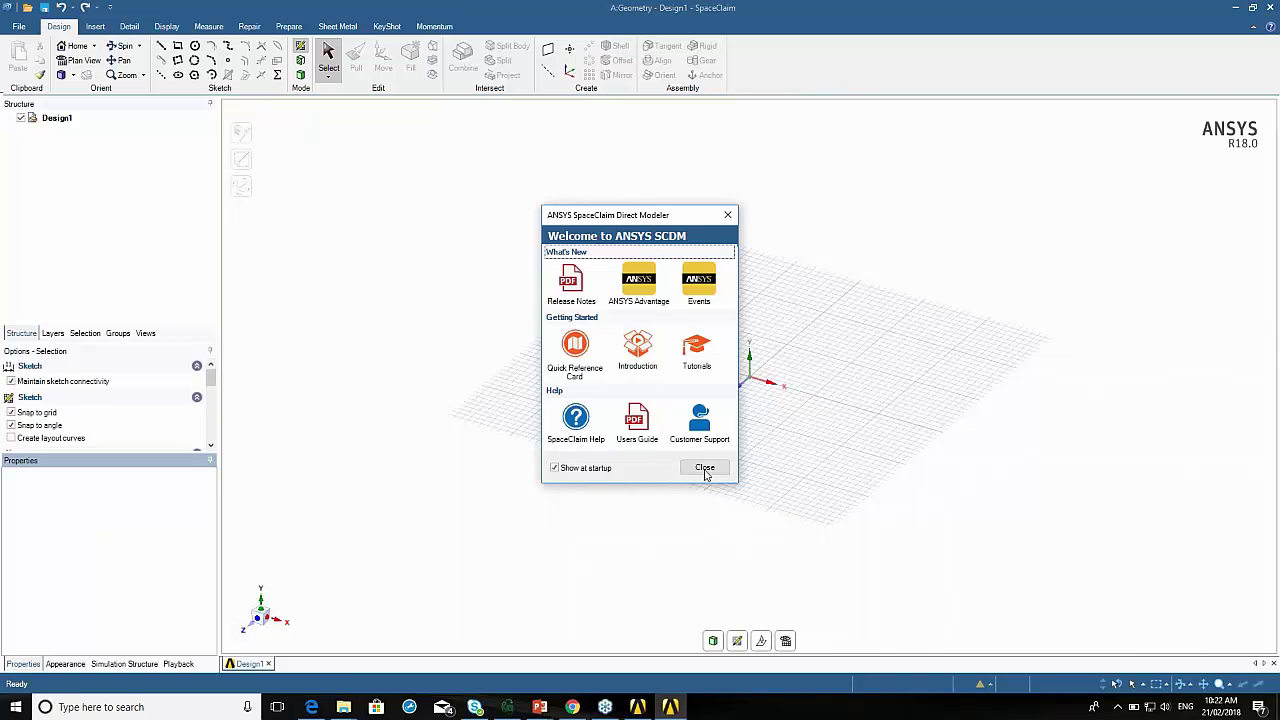
{"action": "left_click", "coordinate": [705, 468]}
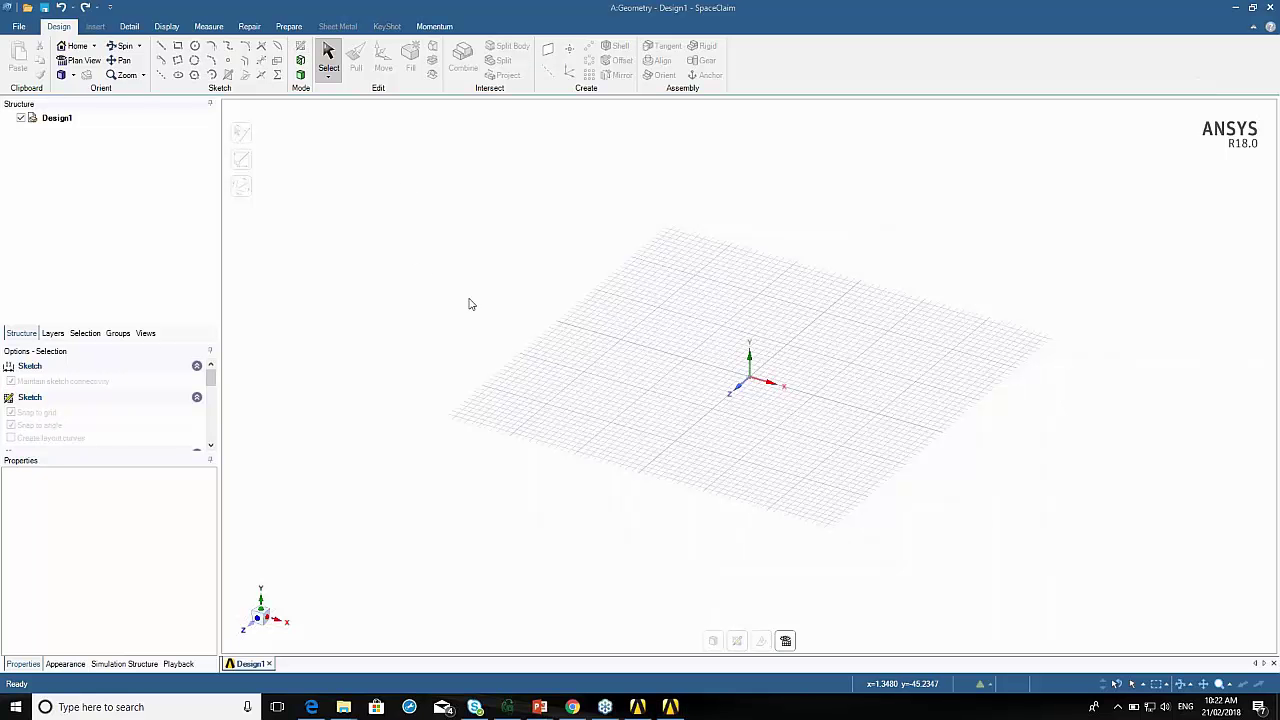
{"action": "left_click", "coordinate": [129, 26]}
{"action": "left_click", "coordinate": [170, 27]}
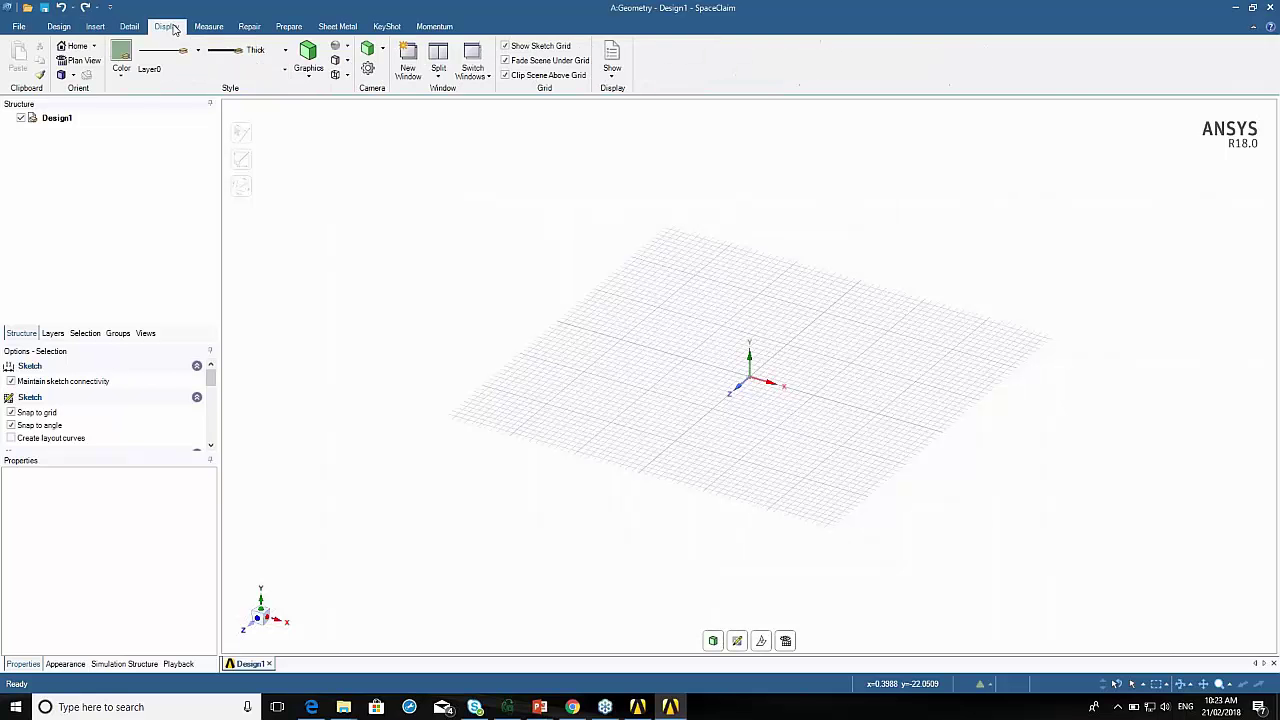
{"action": "left_click", "coordinate": [210, 26]}
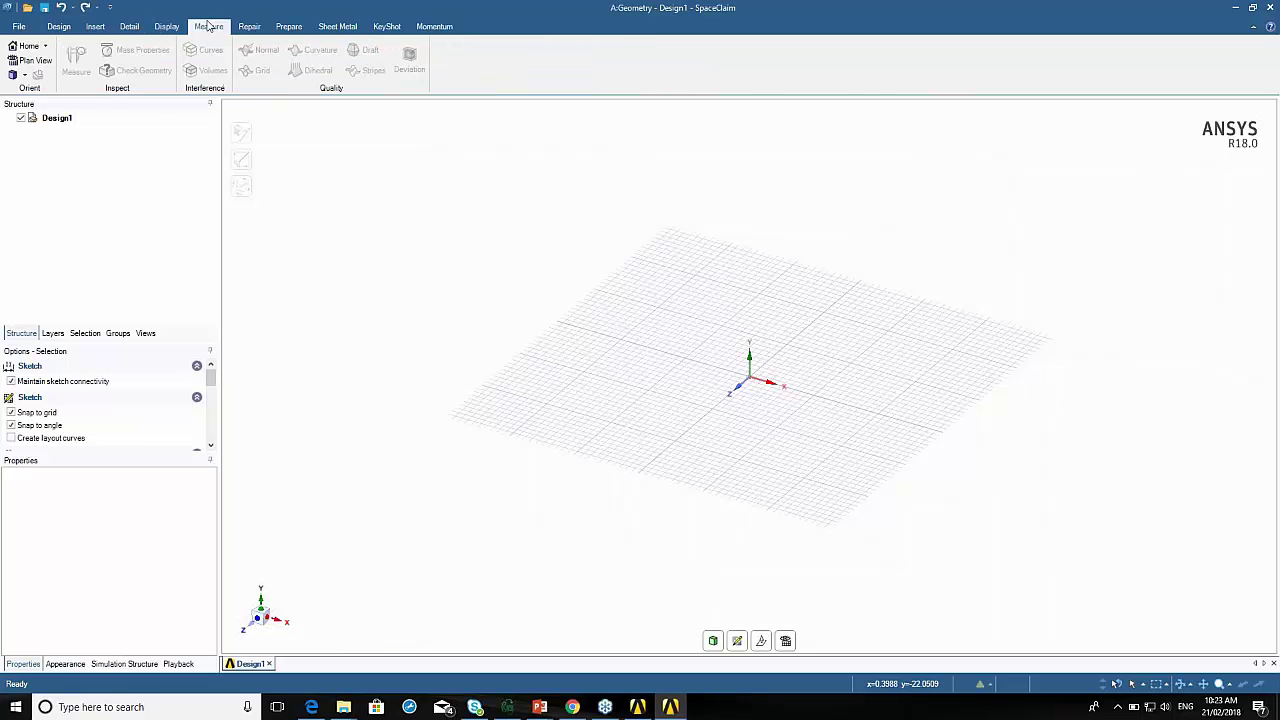
{"action": "left_click", "coordinate": [250, 27]}
{"action": "left_click", "coordinate": [292, 28]}
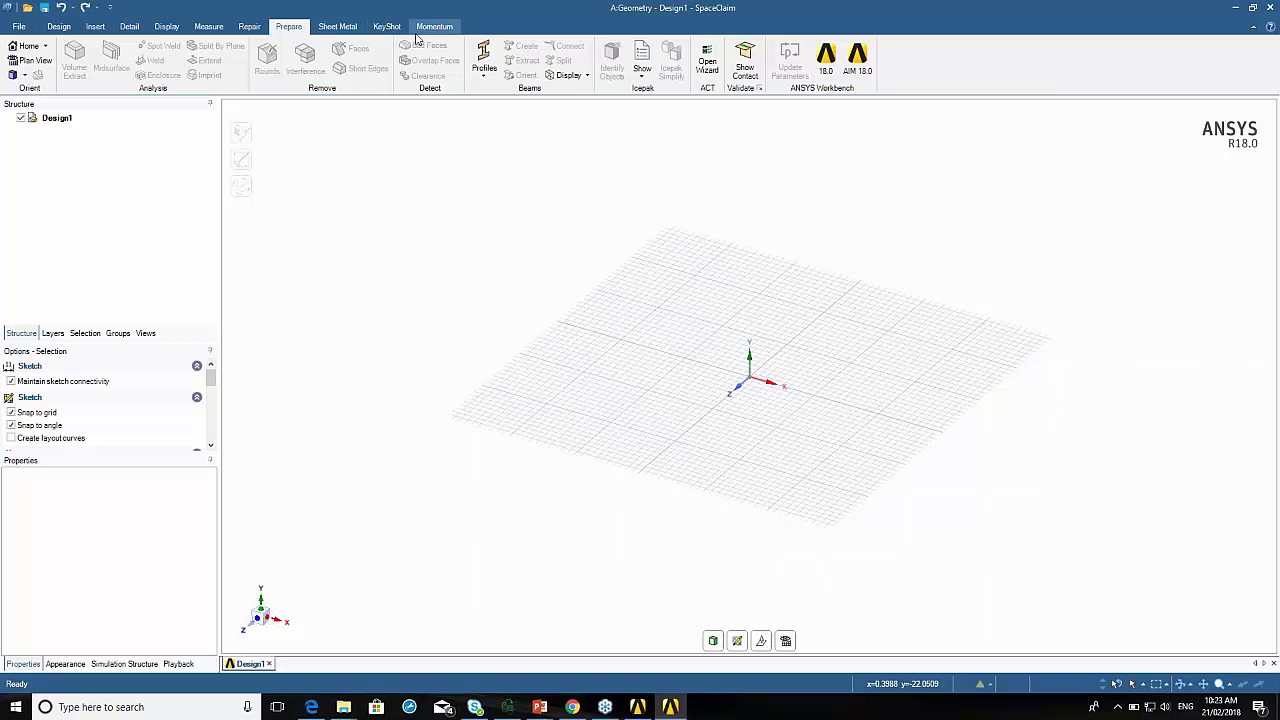
{"action": "left_click", "coordinate": [59, 27]}
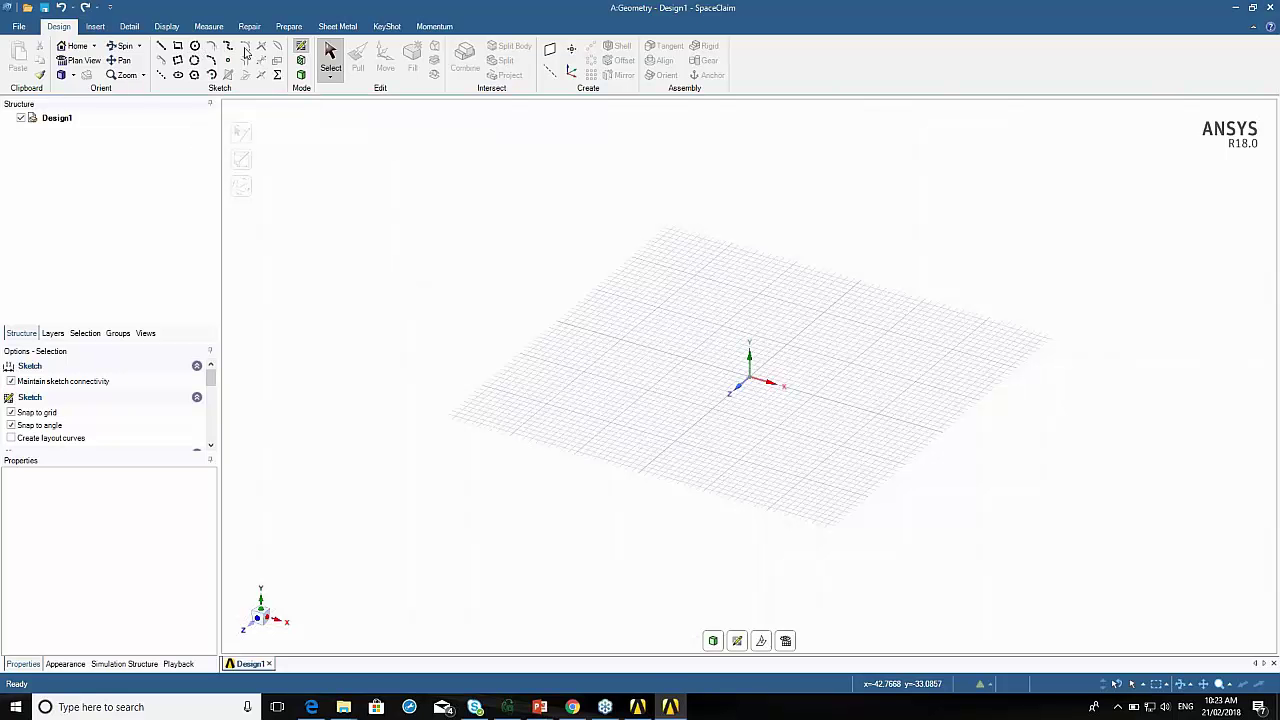
Switch to 3D mode and return to Sketch mode on the horizontal plane through the origin.
{"action": "left_click", "coordinate": [301, 76]}
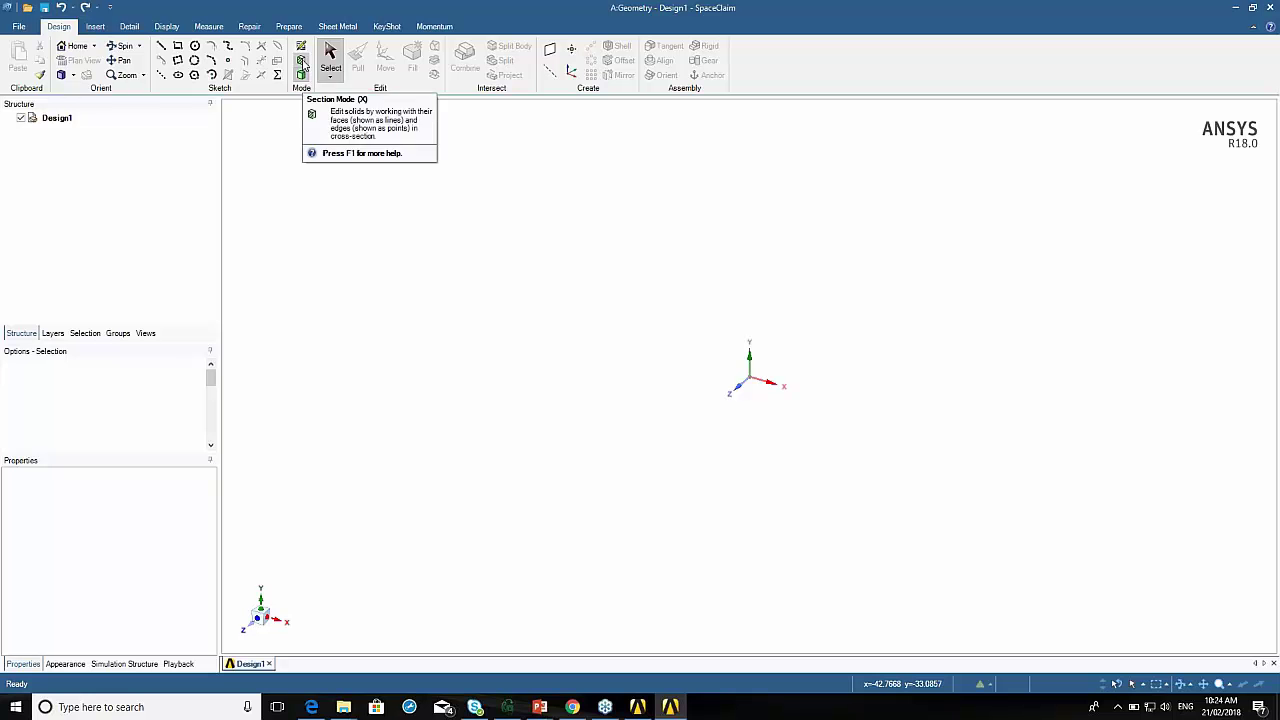
{"action": "left_click", "coordinate": [302, 47]}
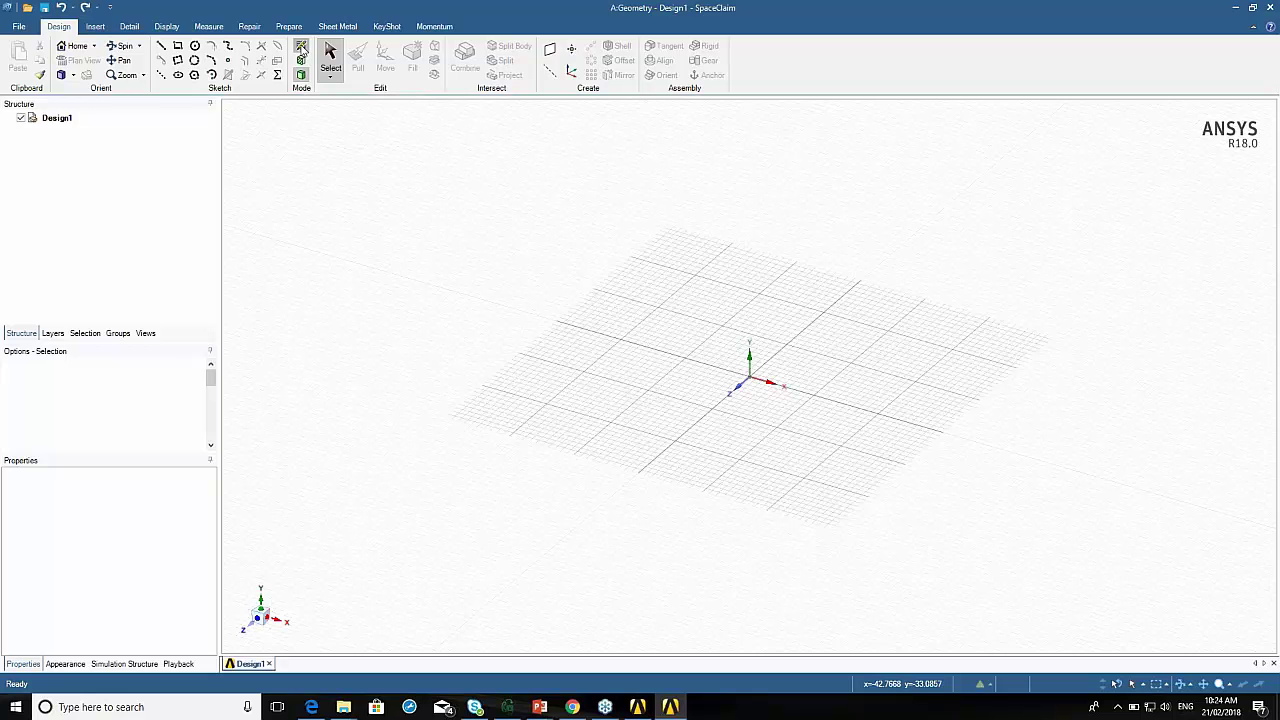
{"action": "key", "text": "k"}
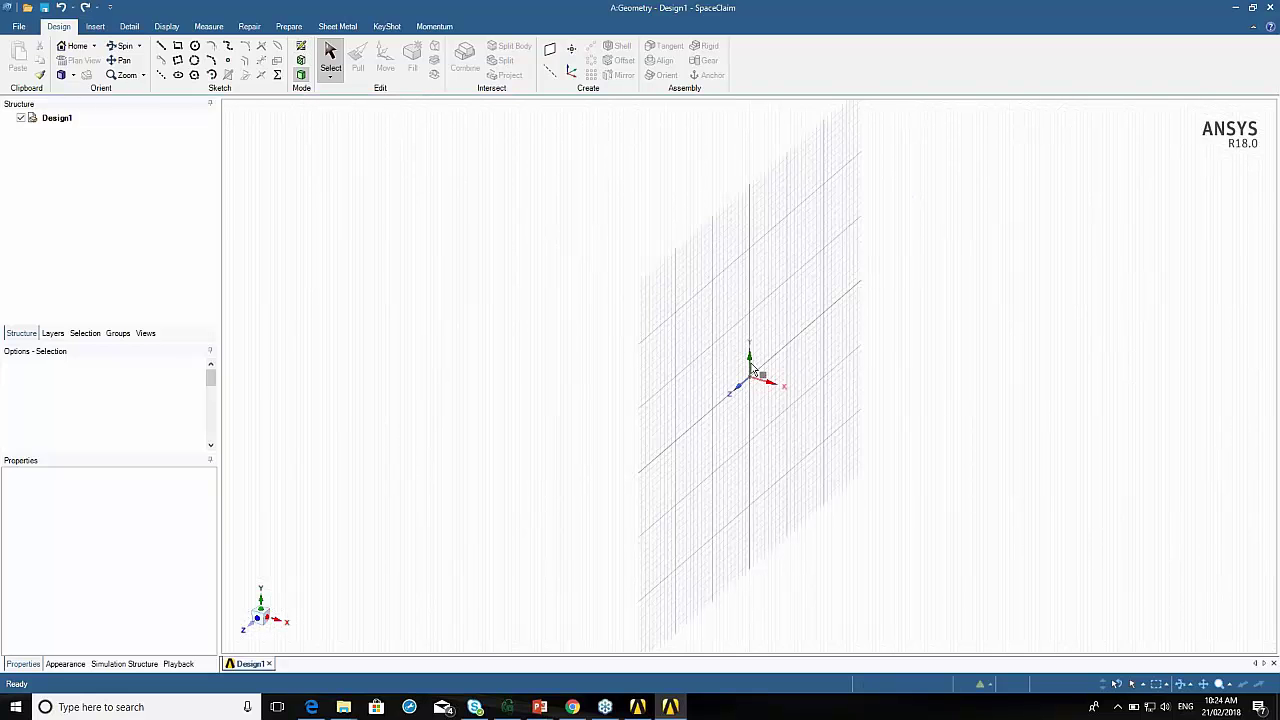
{"action": "left_click", "coordinate": [760, 390]}
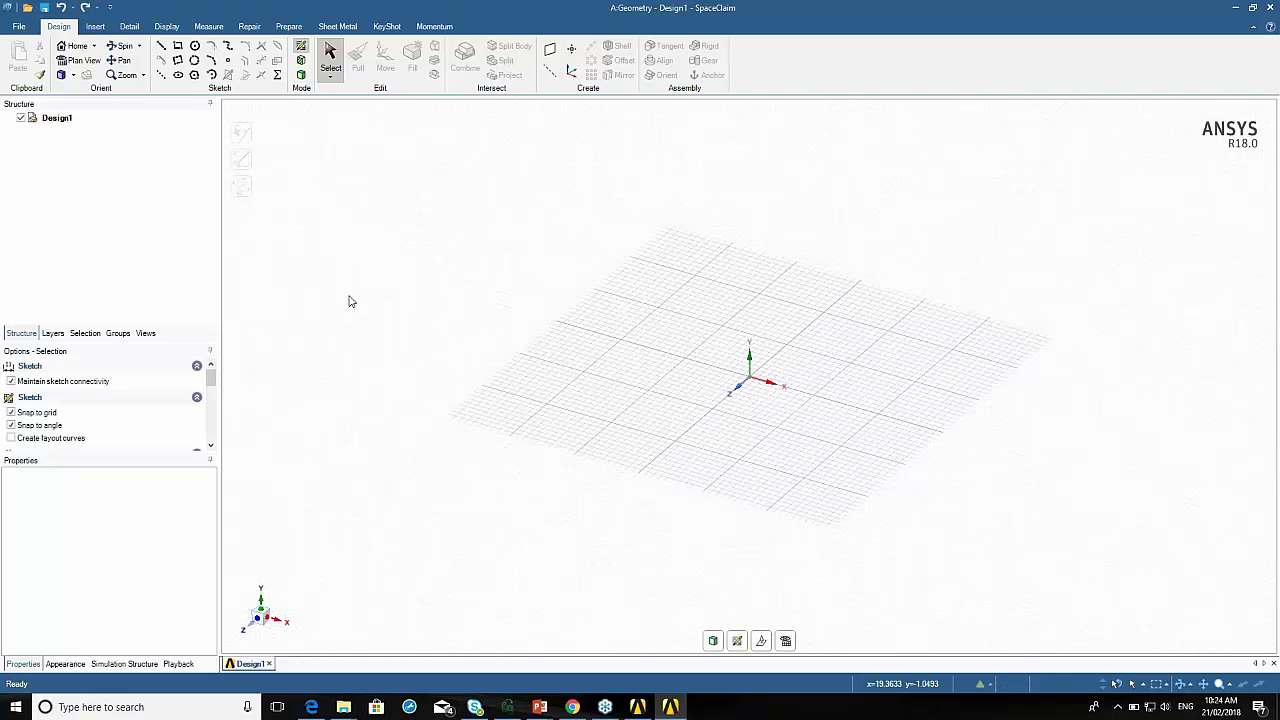
Sketch a rectangle from the origin, 500 mm along the X axis and 350 mm wide.
{"action": "left_click", "coordinate": [178, 47]}
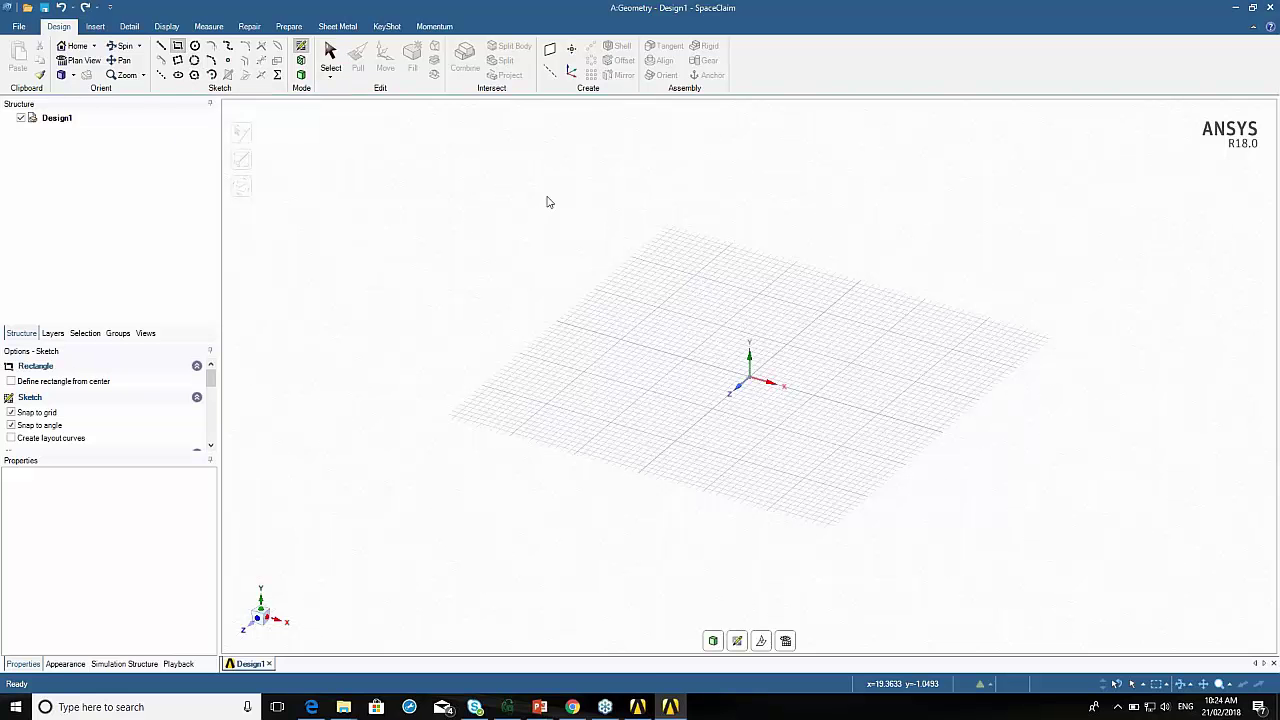
{"action": "left_click", "coordinate": [753, 381]}
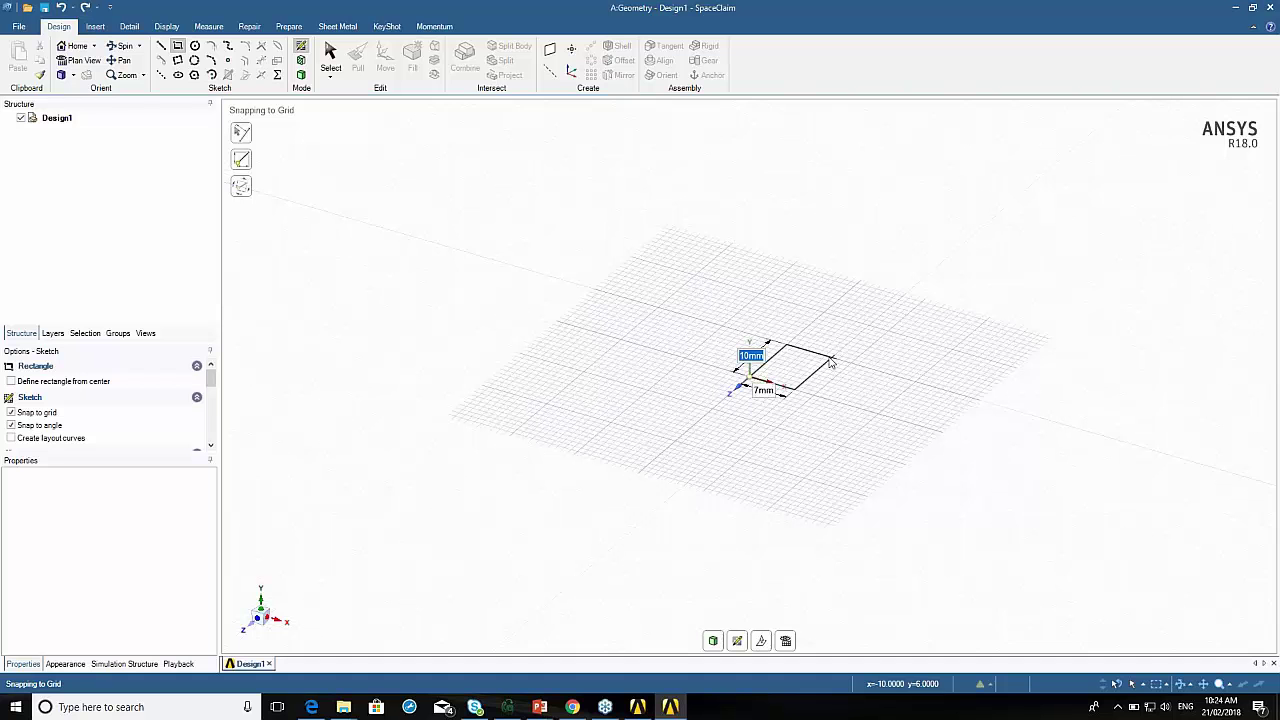
{"action": "key", "text": "Tab"}
{"action": "key", "text": "Tab"}
{"action": "key", "text": "Tab"}
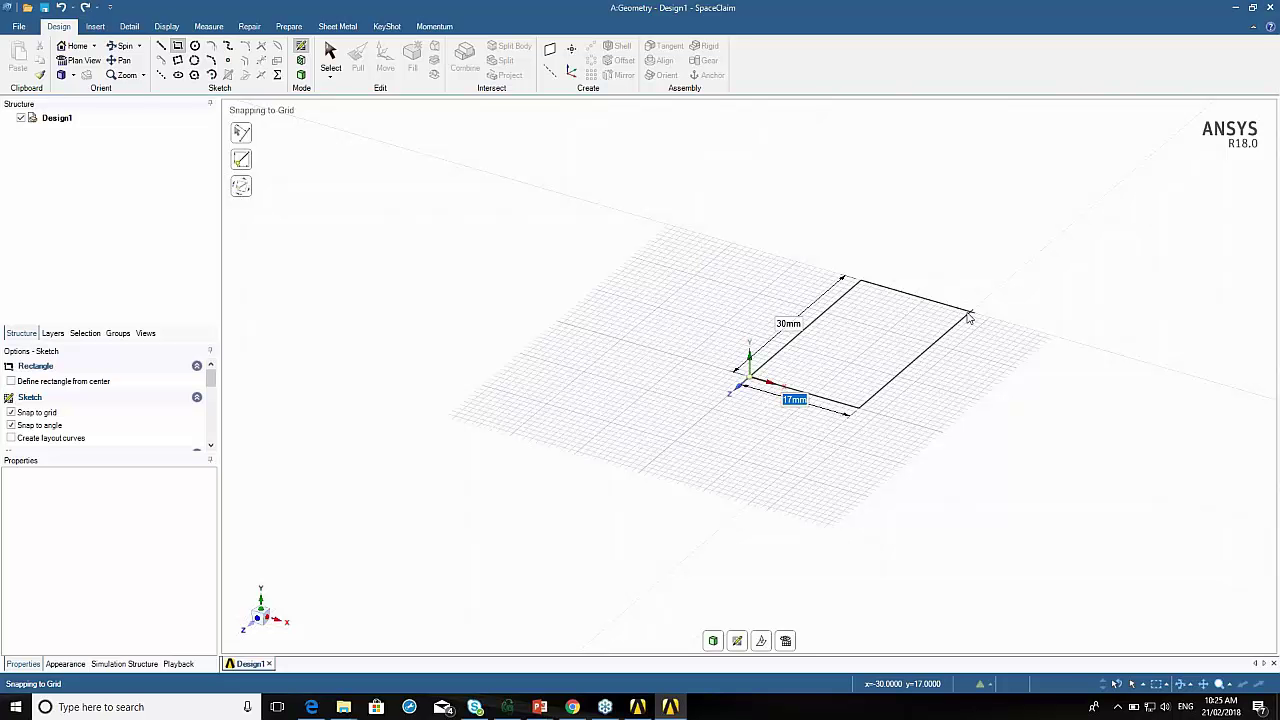
{"action": "type", "text": "55"}
{"action": "type", "text": "00"}
{"action": "key", "text": "BackSpace"}
{"action": "key", "text": "BackSpace"}
{"action": "key", "text": "BackSpace"}
{"action": "key", "text": "BackSpace"}
{"action": "type", "text": "500"}
{"action": "scroll", "coordinate": [968, 318], "scroll_direction": "down", "scroll_amount": 5}
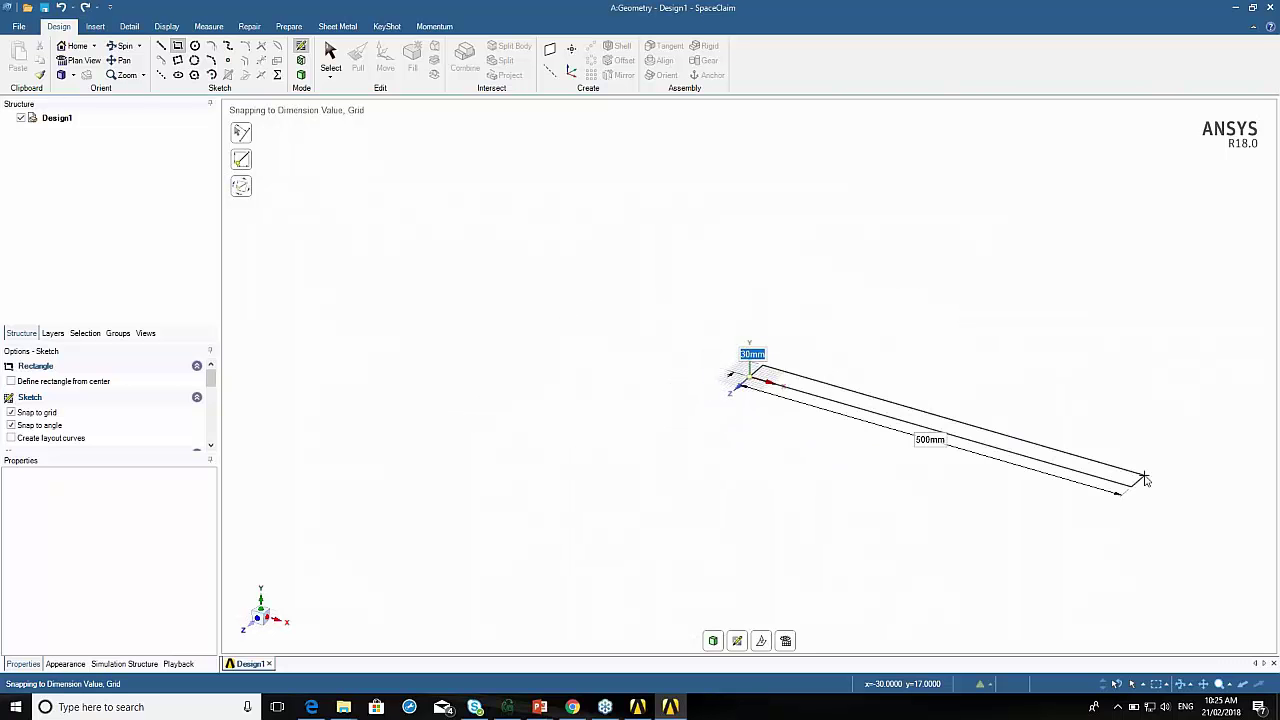
{"action": "type", "text": "350"}
{"action": "key", "text": "Return"}
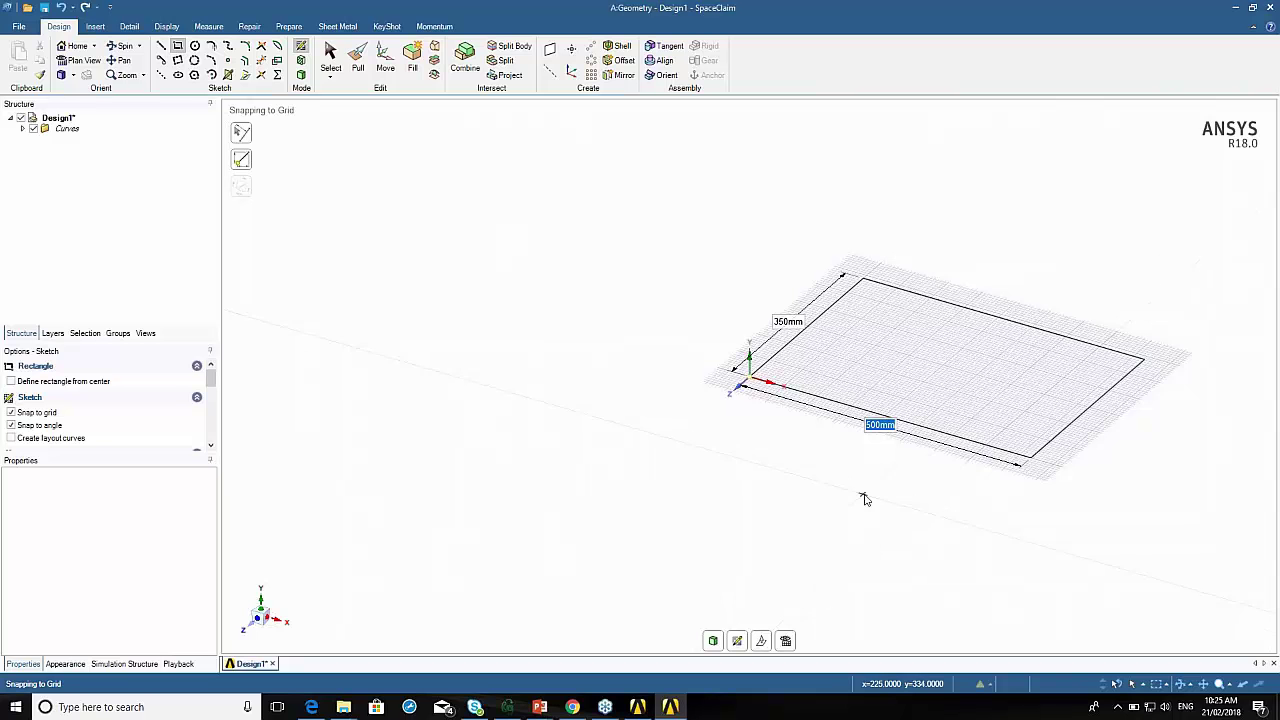
Sketch a second rectangle, 750 mm long and 350 mm wide, adjoining the far short edge of the first.
{"action": "mouse_move", "coordinate": [923, 534]}
{"action": "middle_mouse_down", "text": "shift"}
{"action": "mouse_move", "coordinate": [669, 506]}
{"action": "mouse_move", "coordinate": [651, 517]}
{"action": "middle_mouse_up", "text": "shift"}
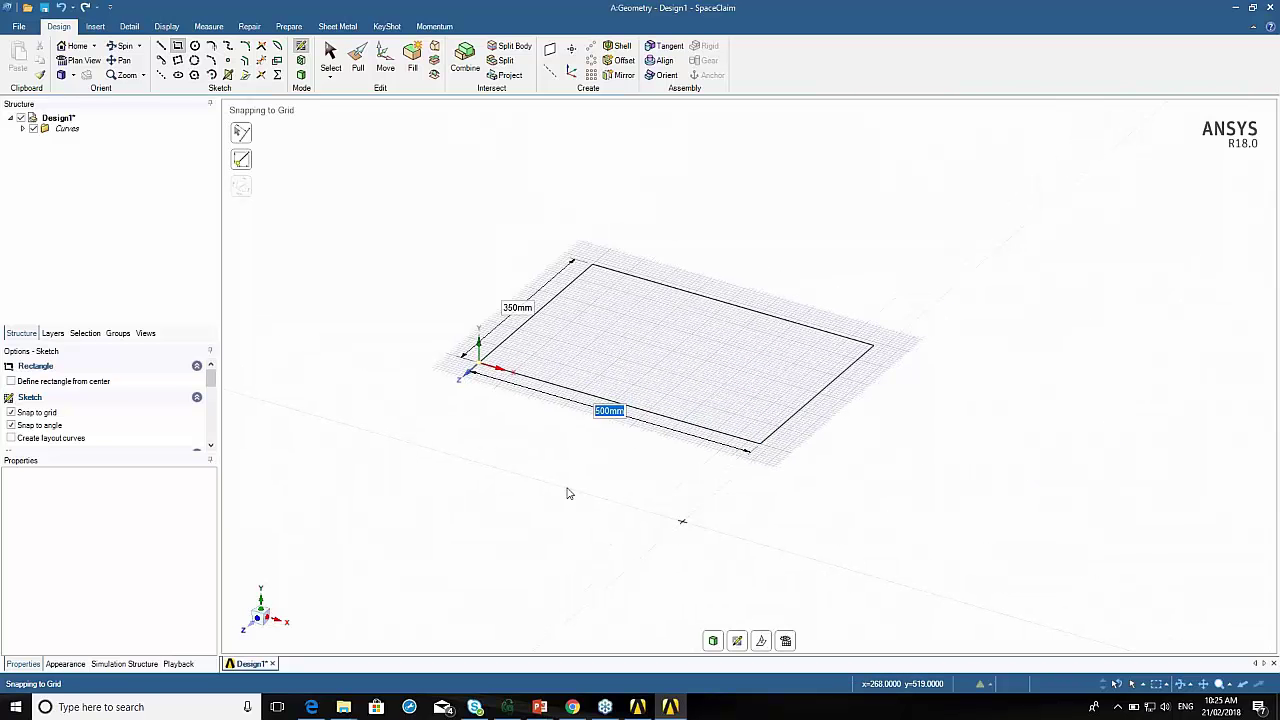
{"action": "left_click", "coordinate": [760, 446]}
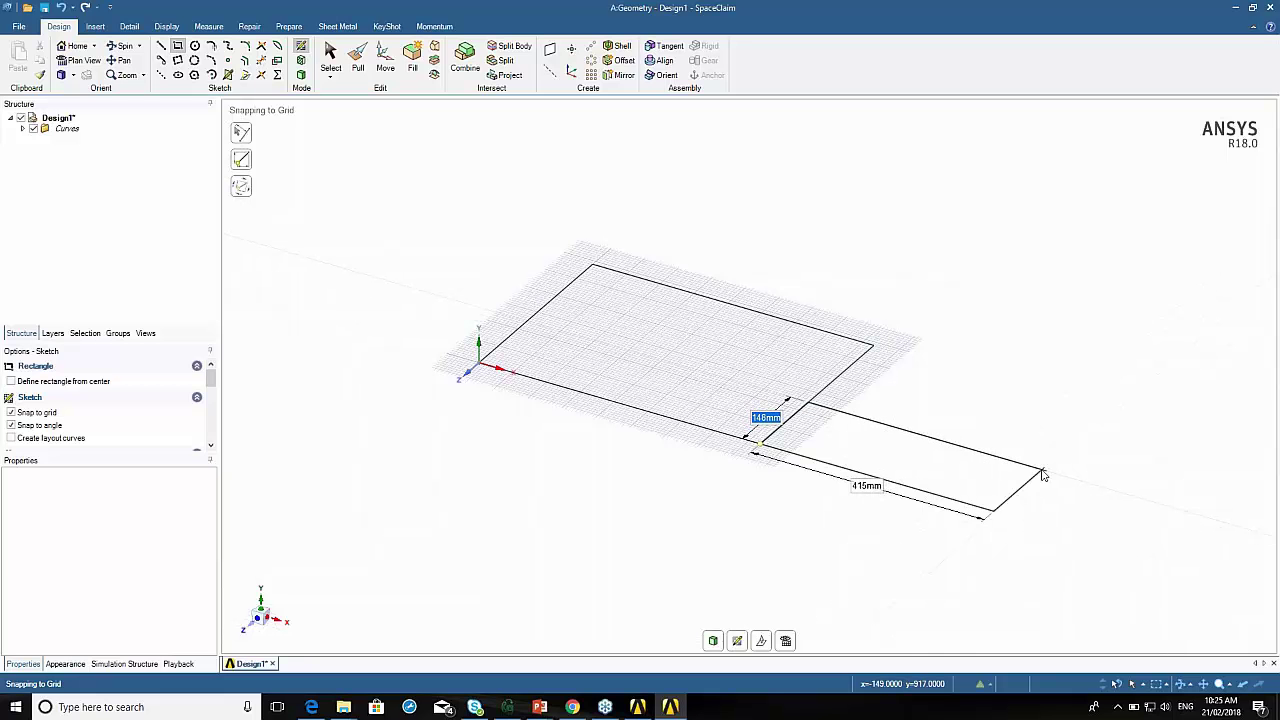
{"action": "mouse_move", "coordinate": [1043, 475]}
{"action": "middle_mouse_down", "text": "shift"}
{"action": "mouse_move", "coordinate": [894, 457]}
{"action": "mouse_move", "coordinate": [843, 469]}
{"action": "middle_mouse_up", "text": "shift"}
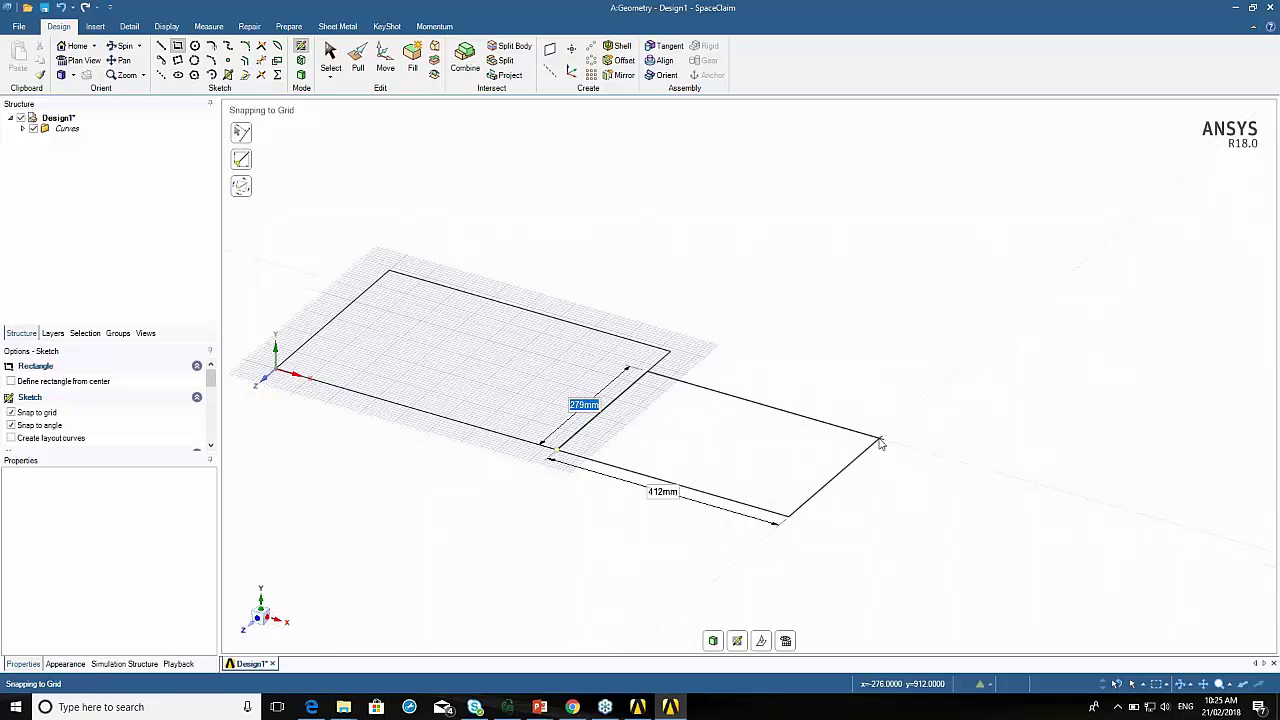
{"action": "key", "text": "Tab"}
{"action": "type", "text": "750"}
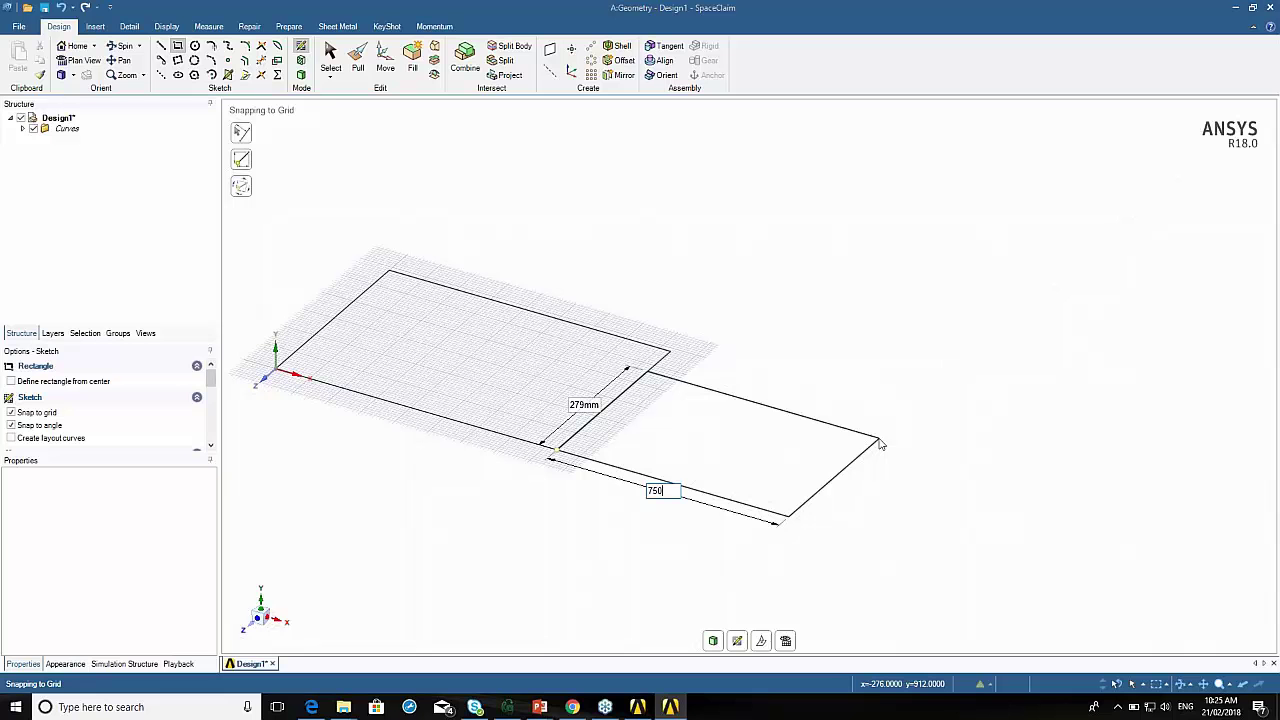
{"action": "key", "text": "Tab"}
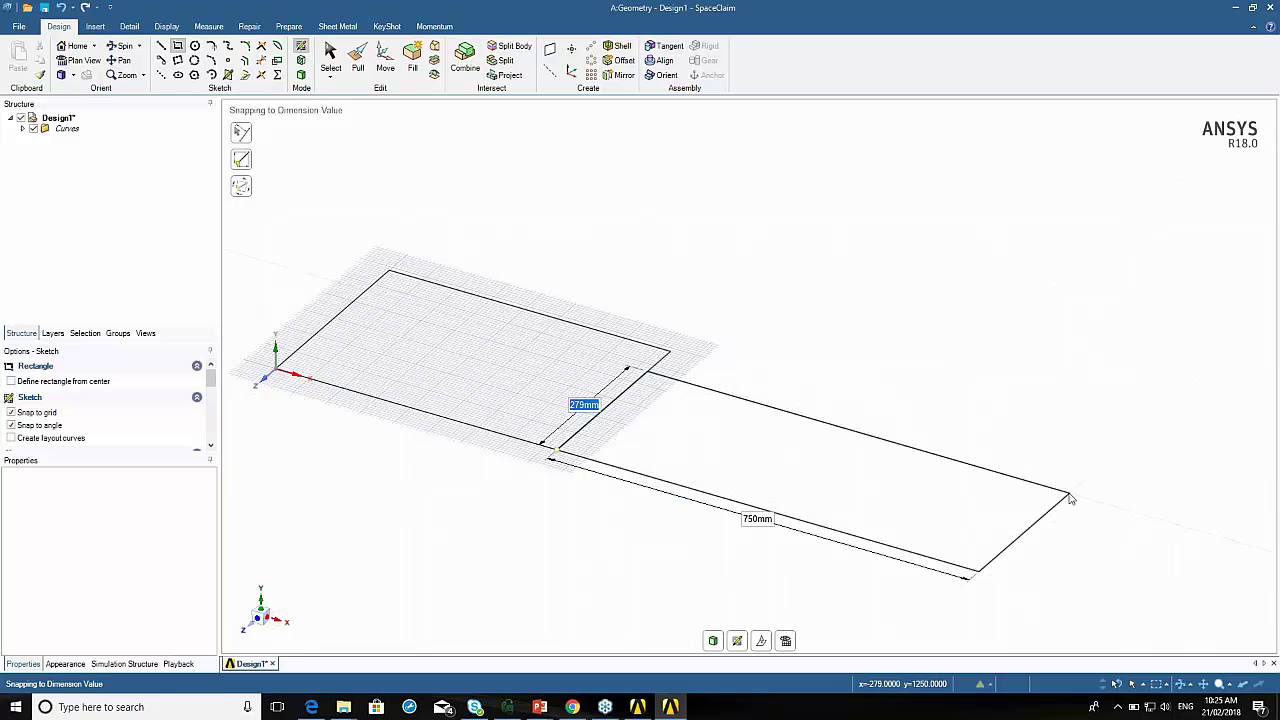
{"action": "type", "text": "350"}
{"action": "key", "text": "Tab"}
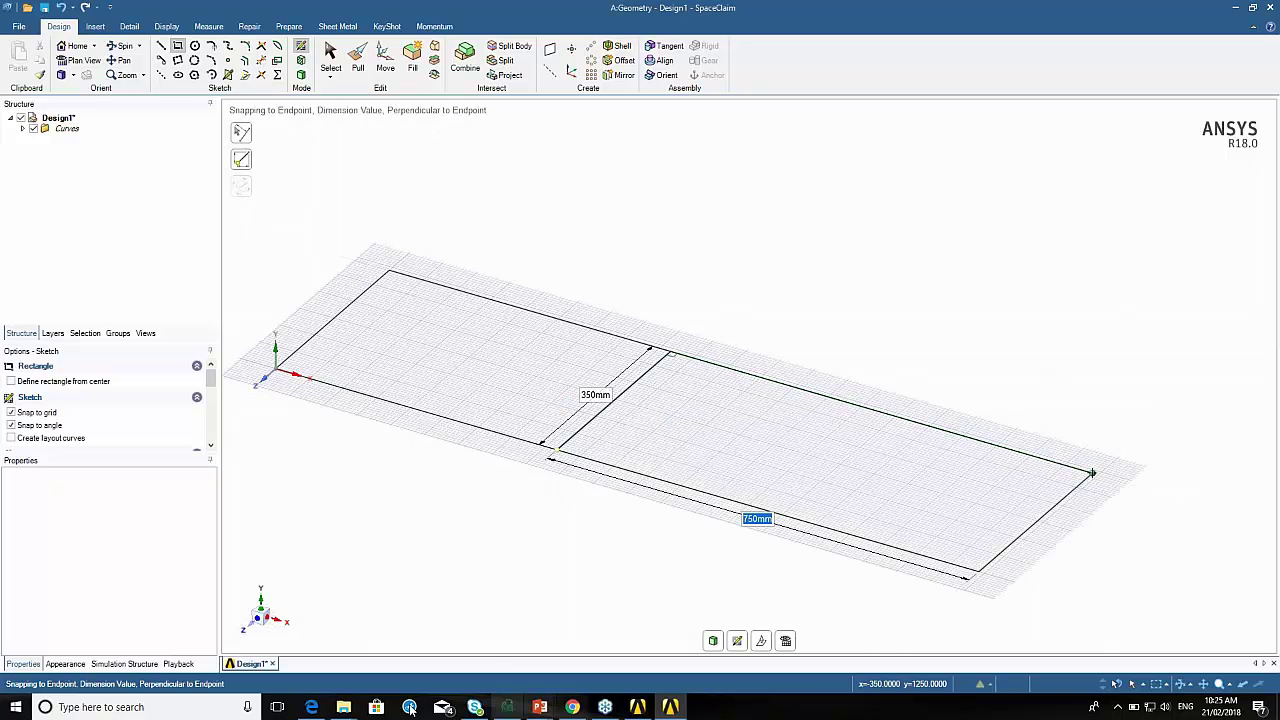
Sketch a third rectangle, 500 mm long and 350 mm wide, adjoining the far short edge of the 750 mm rectangle.
{"action": "middle_click_drag", "start_coordinate": [957, 494], "coordinate": [674, 517], "text": "shift"}
{"action": "left_click", "coordinate": [659, 481]}
{"action": "left_click", "coordinate": [656, 479]}
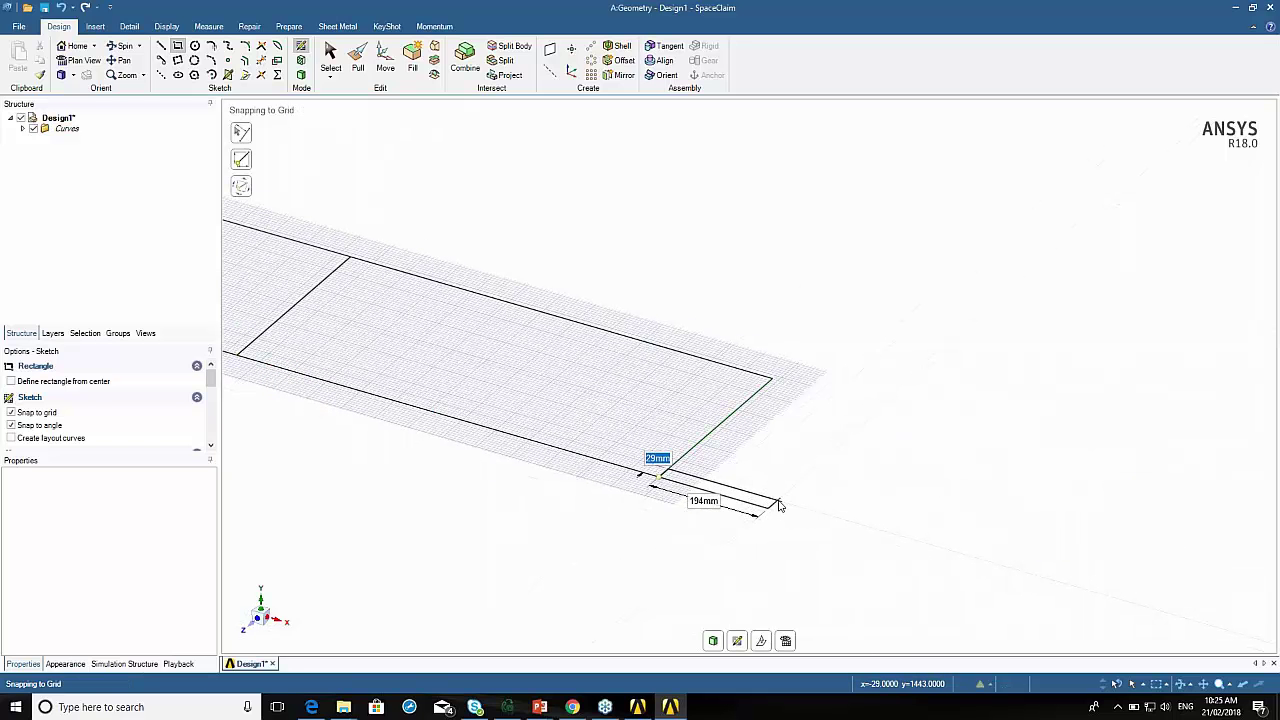
{"action": "key", "text": "Tab"}
{"action": "type", "text": "500"}
{"action": "key", "text": "Tab"}
{"action": "type", "text": "350"}
{"action": "key", "text": "Escape"}
{"action": "left_click", "coordinate": [1054, 463]}
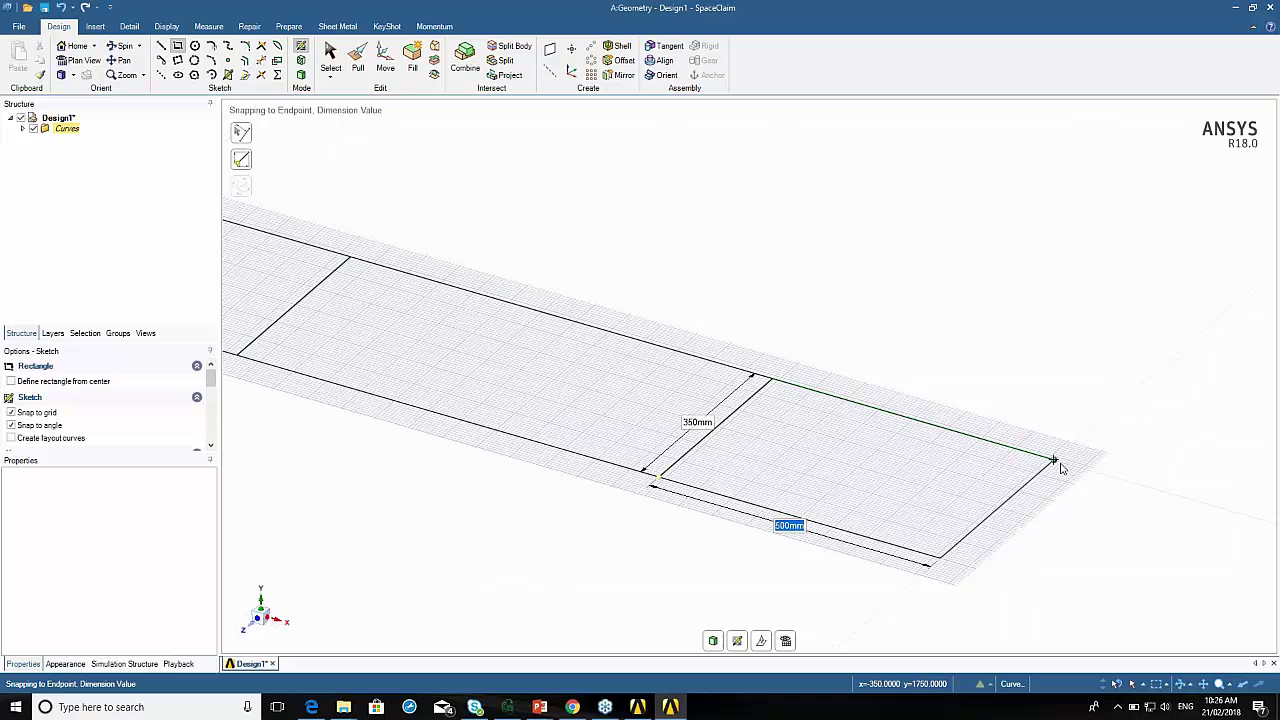
Sketch a fourth rectangle, 200 mm long and 350 mm wide, adjoining the third one's far short edge, and expand the Curves group.
{"action": "left_click", "coordinate": [942, 560]}
{"action": "middle_click_drag", "start_coordinate": [934, 560], "coordinate": [771, 523], "text": "shift"}
{"action": "left_click", "coordinate": [775, 519]}
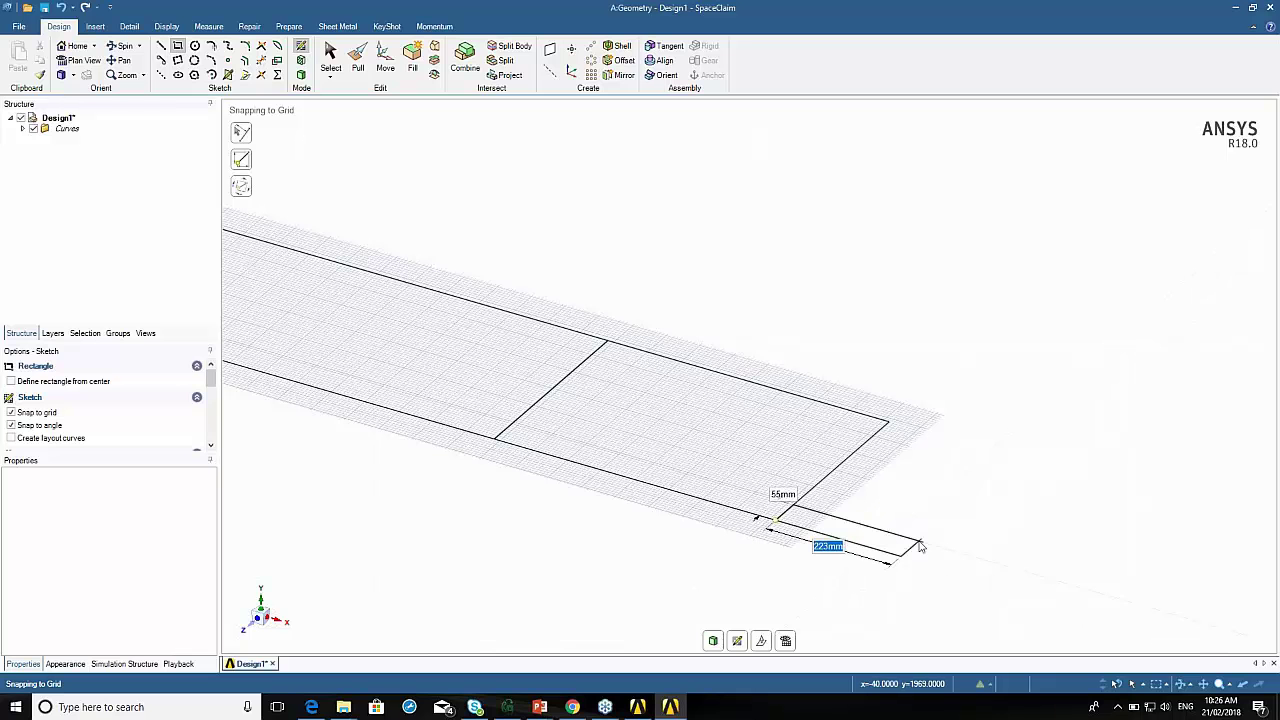
{"action": "type", "text": "200"}
{"action": "key", "text": "Tab"}
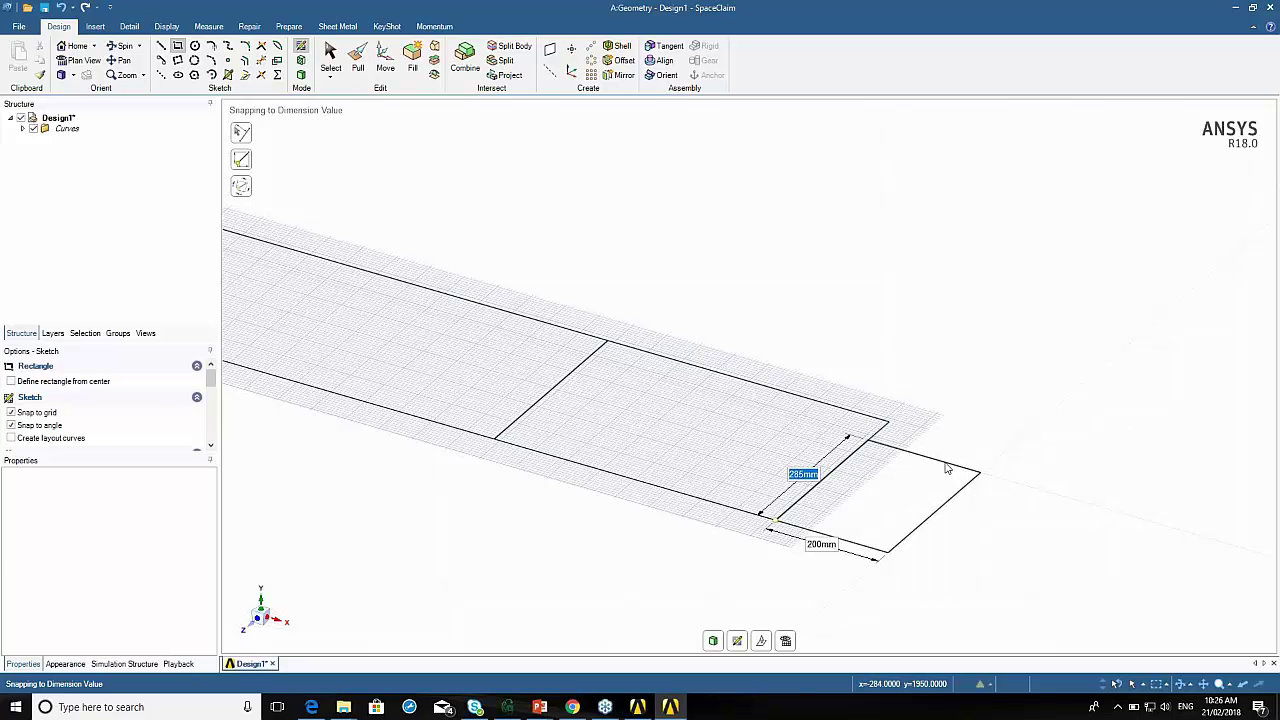
{"action": "type", "text": "350"}
{"action": "key", "text": "Tab"}
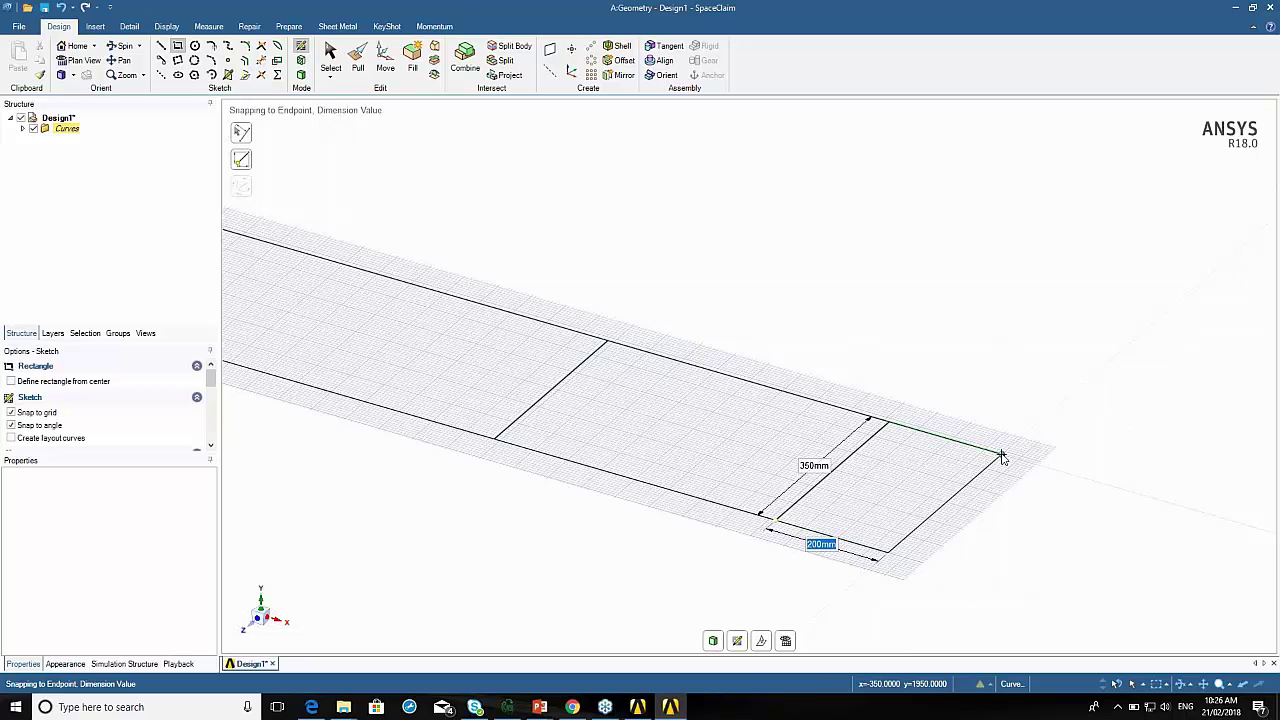
{"action": "left_click", "coordinate": [1001, 456]}
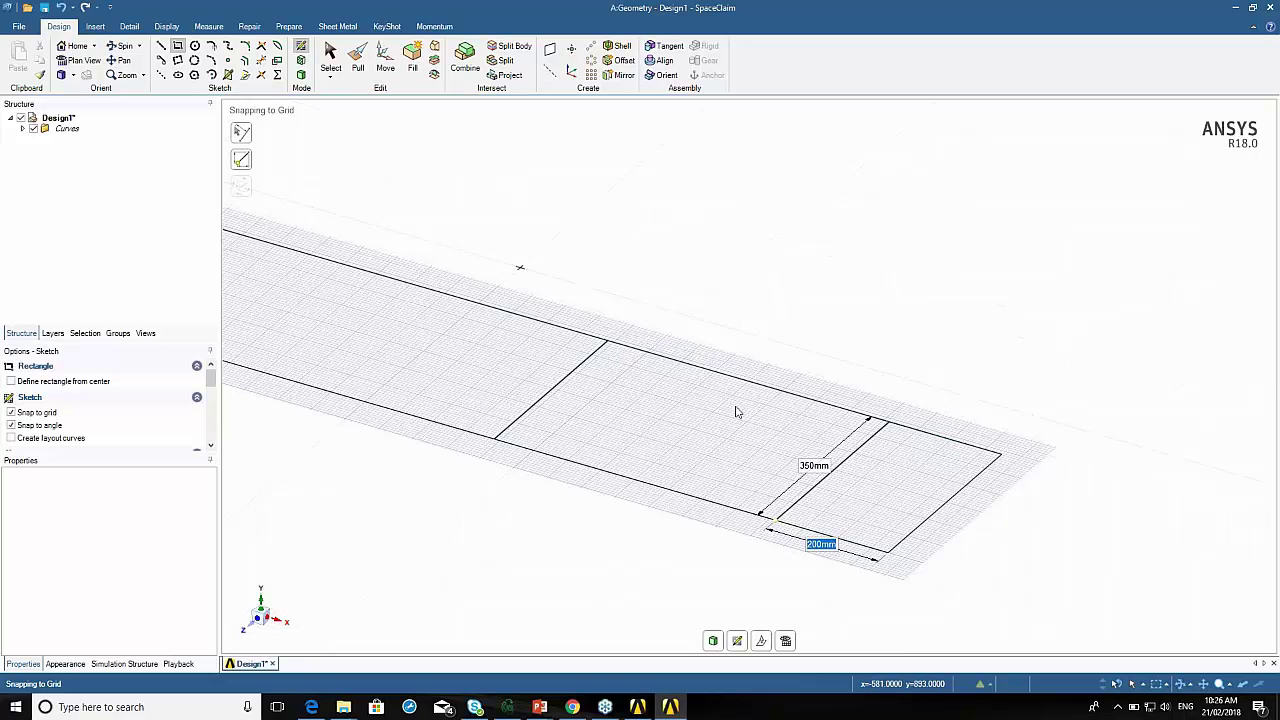
{"action": "scroll", "coordinate": [723, 289], "scroll_direction": "down", "scroll_amount": 3}
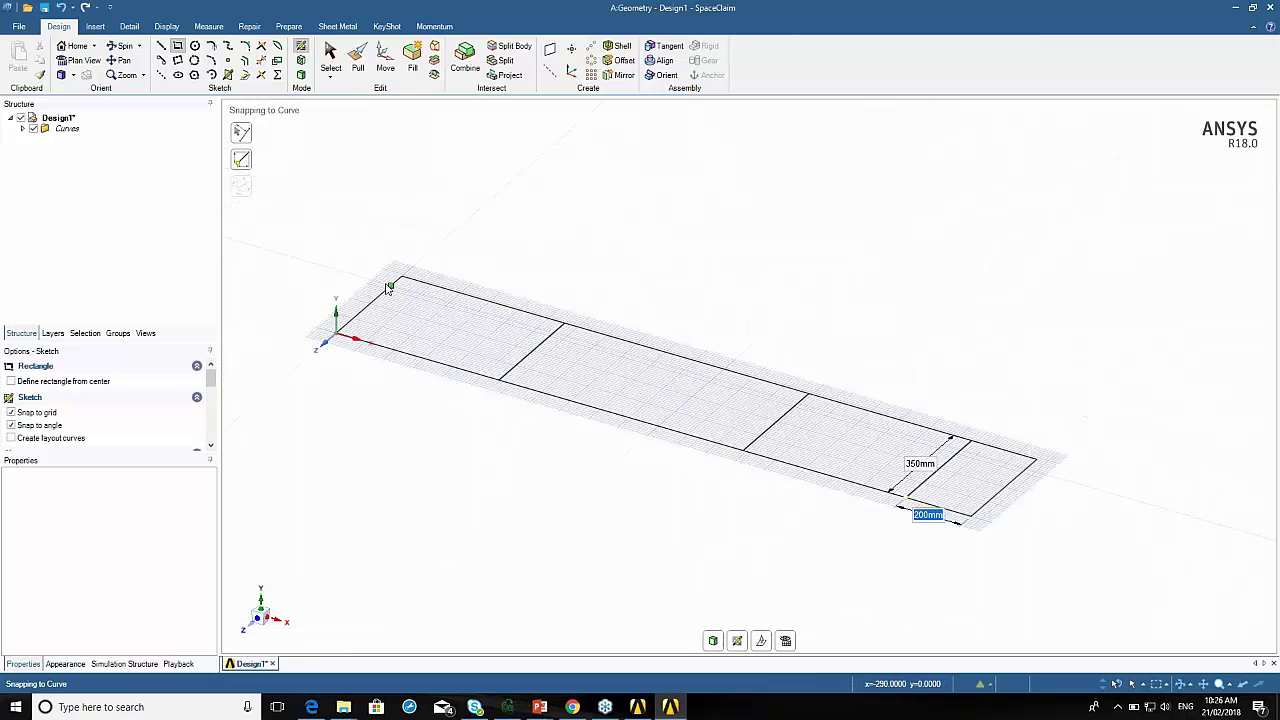
{"action": "left_click", "coordinate": [22, 131]}
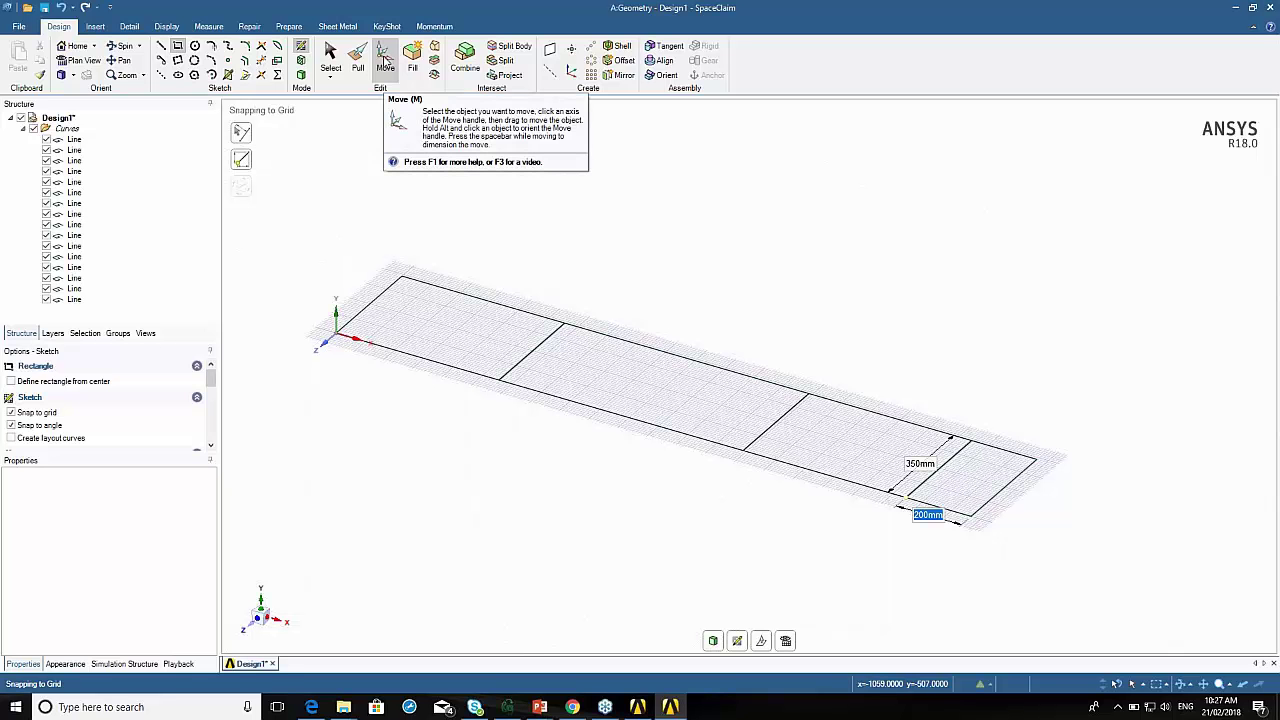
Move the back corner shared by the second and third rectangles 150 mm outward along the width direction.
{"action": "left_click", "coordinate": [385, 60]}
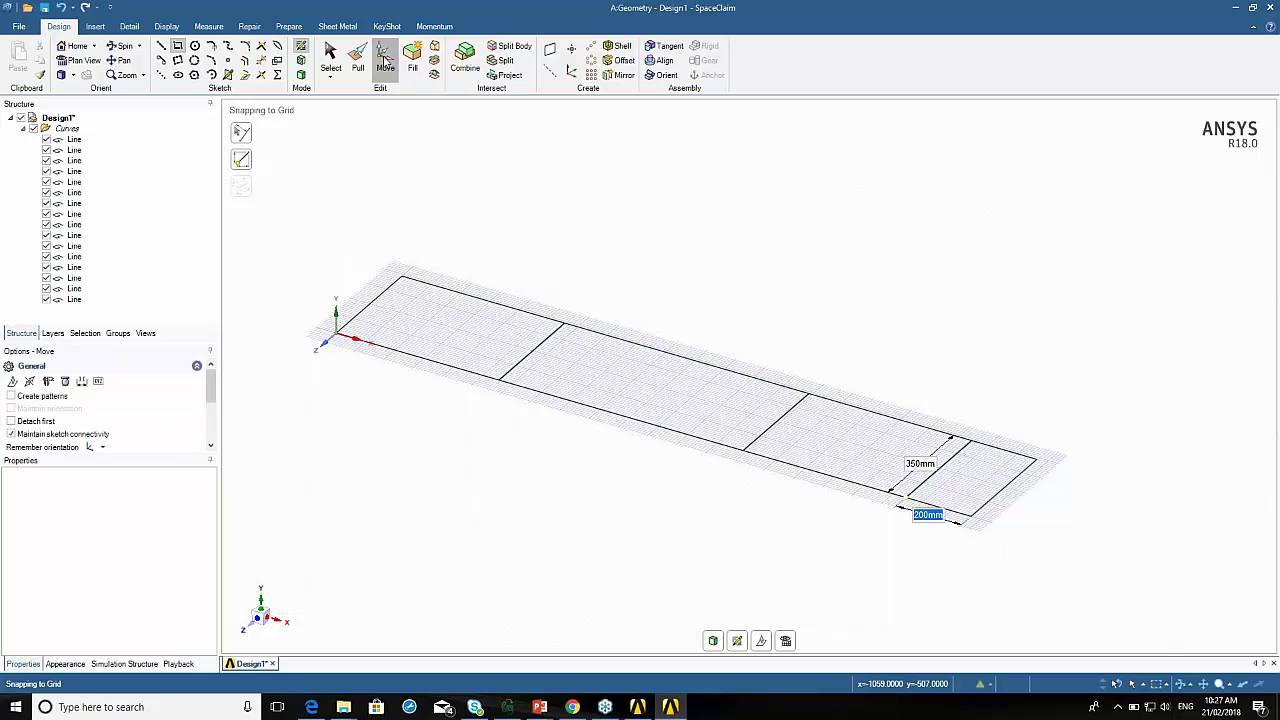
{"action": "left_click", "coordinate": [803, 398]}
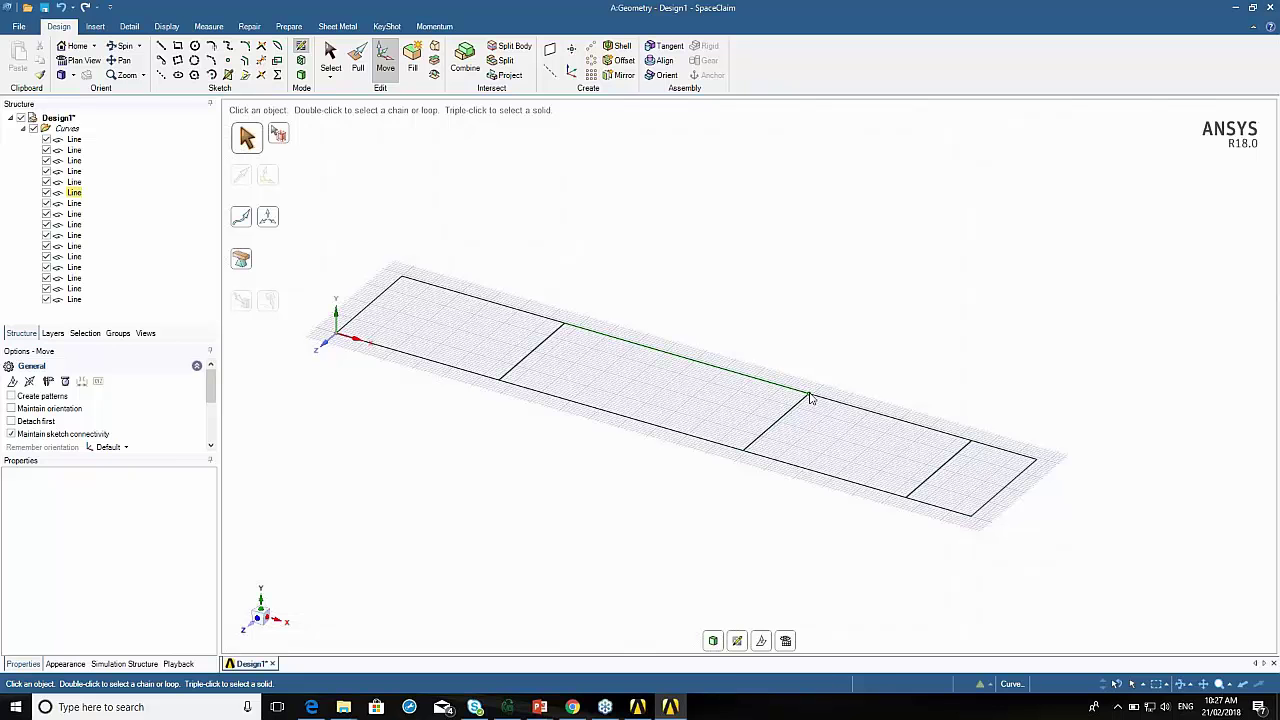
{"action": "left_click", "coordinate": [810, 396]}
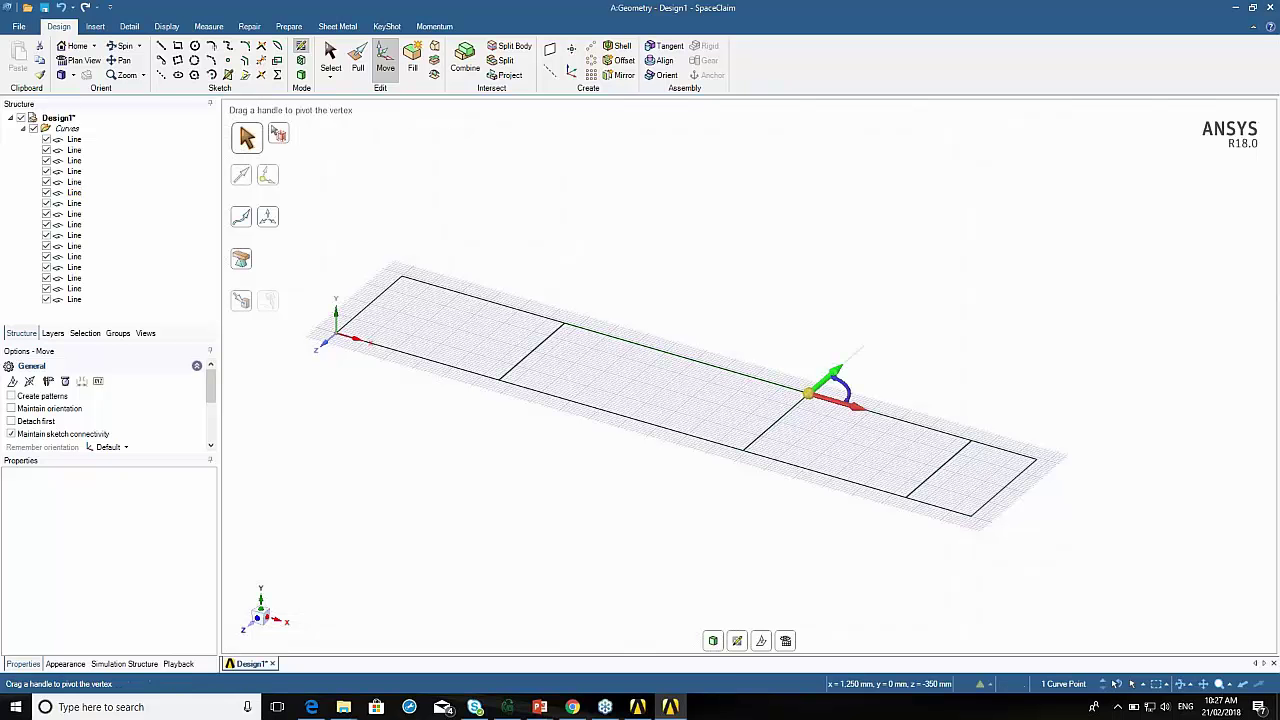
{"action": "left_click", "coordinate": [836, 374]}
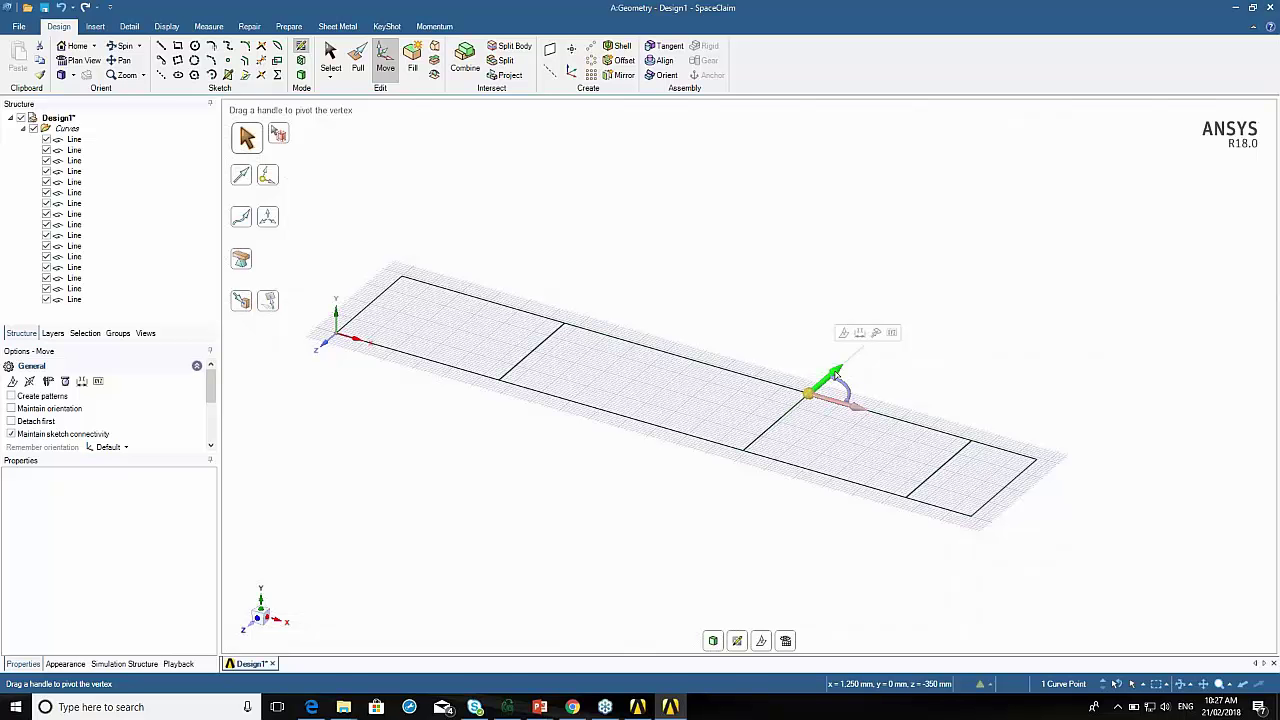
{"action": "key", "text": "space"}
{"action": "type", "text": "150"}
{"action": "key", "text": "Return"}
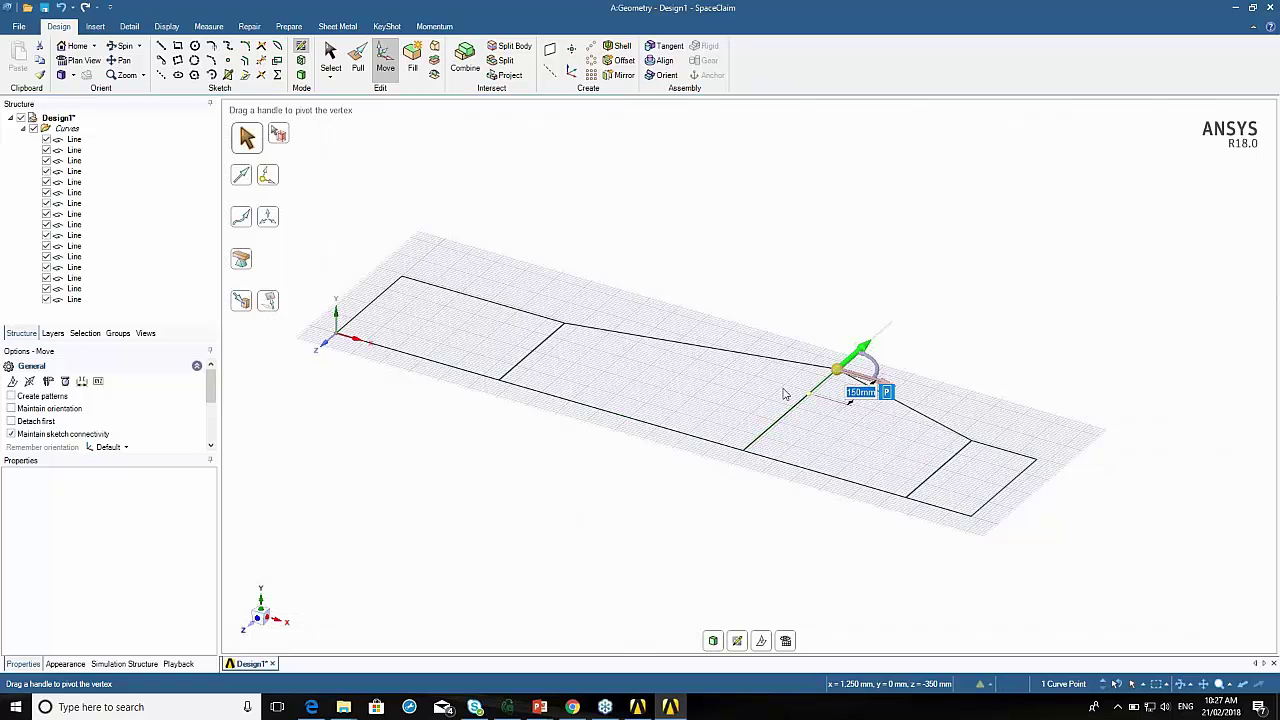
Move the front corner shared by the second and third rectangles 150 mm outward along the Z direction.
{"action": "left_click", "coordinate": [742, 452]}
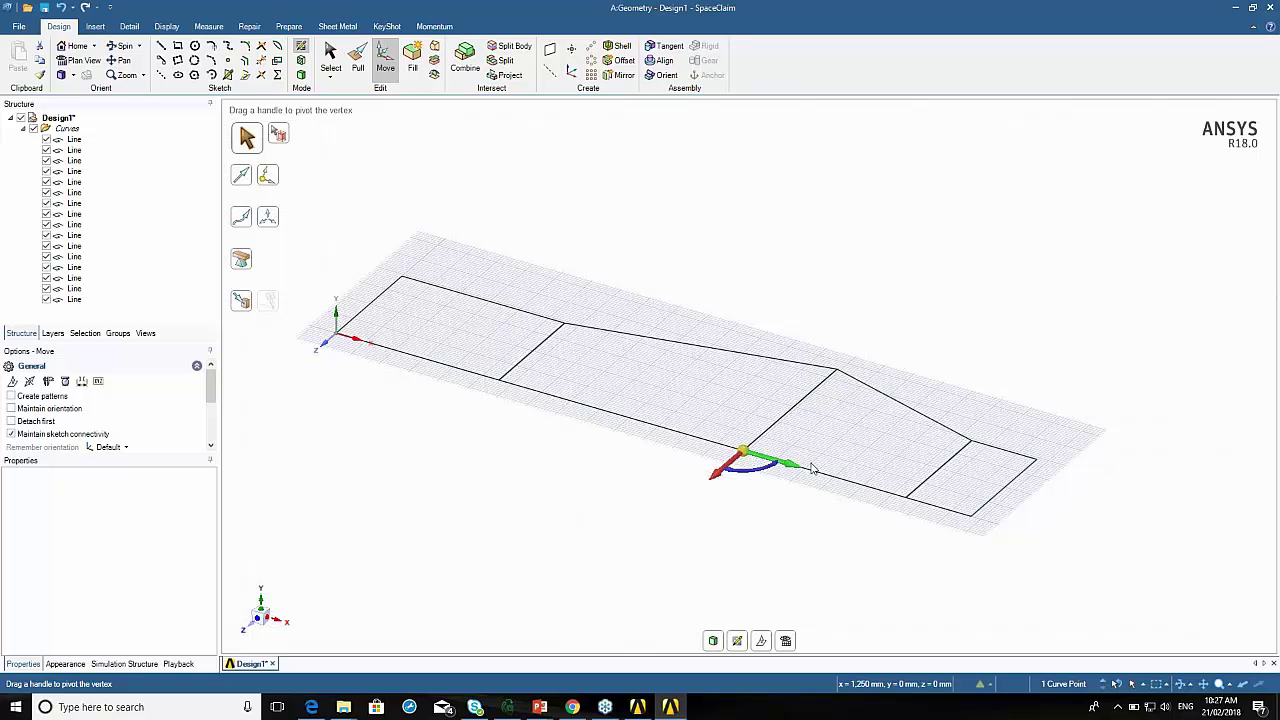
{"action": "left_click", "coordinate": [716, 478]}
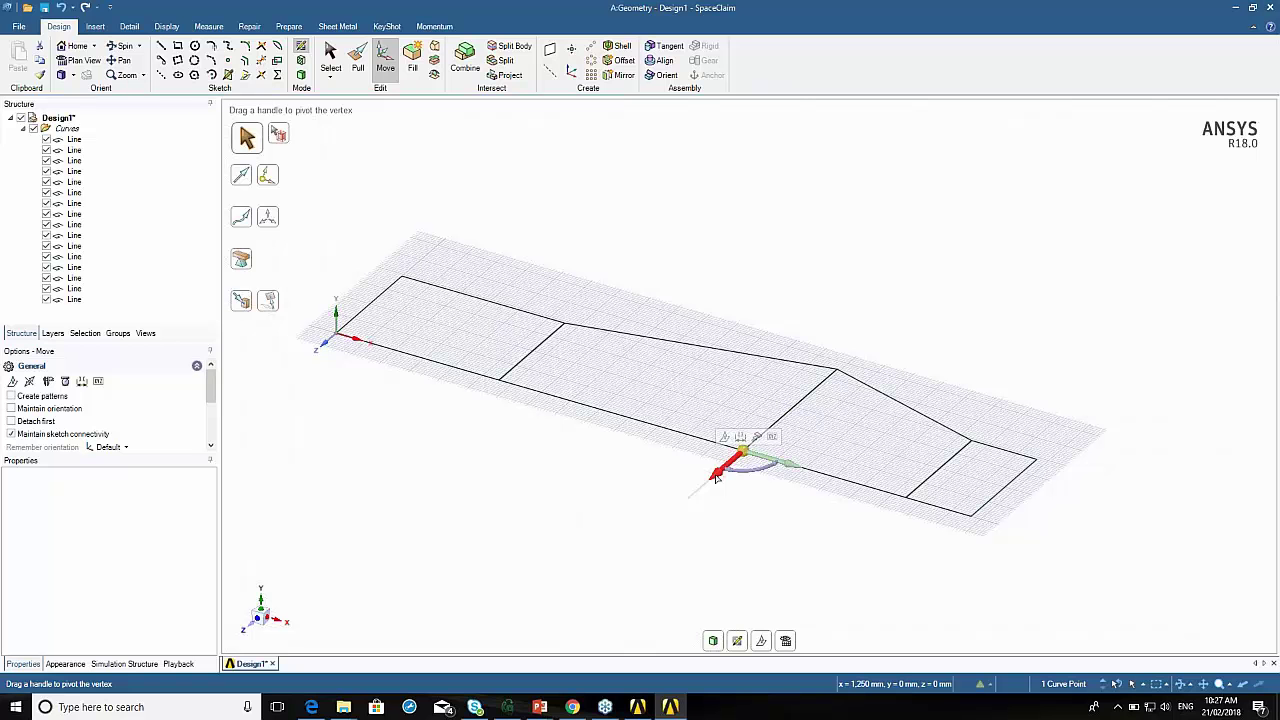
{"action": "key", "text": "space"}
{"action": "type", "text": "150"}
{"action": "key", "text": "Return"}
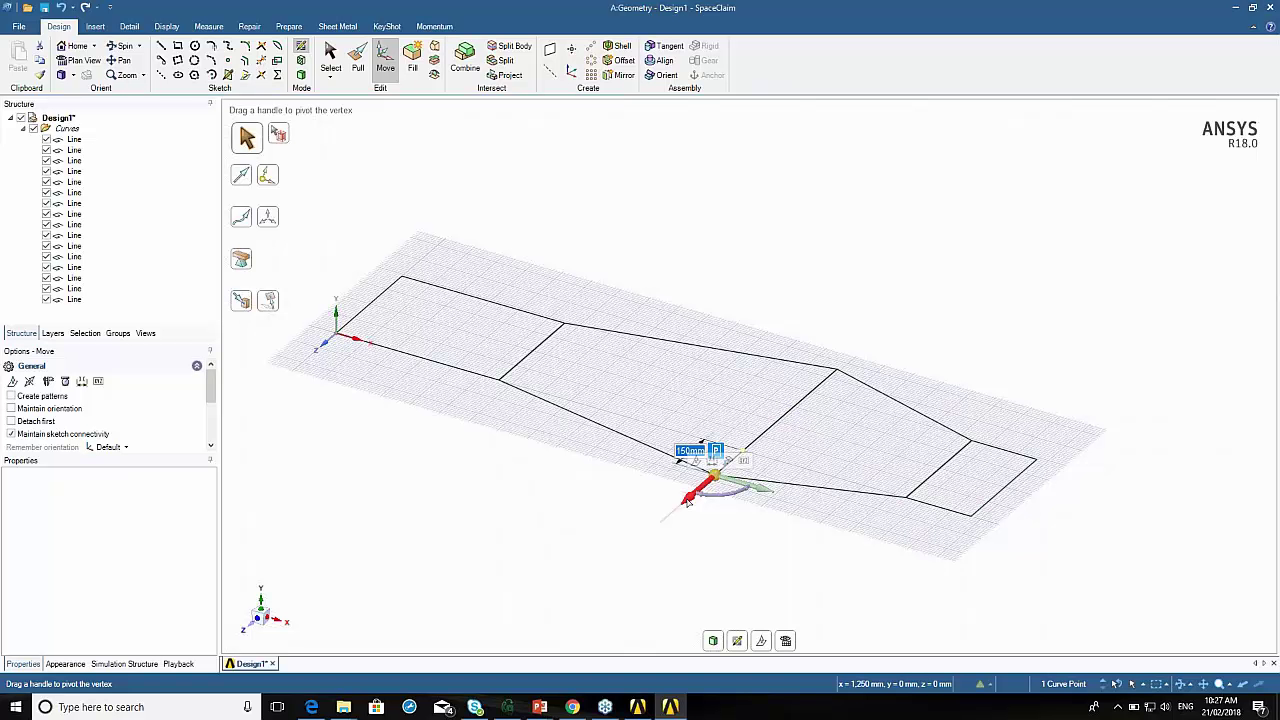
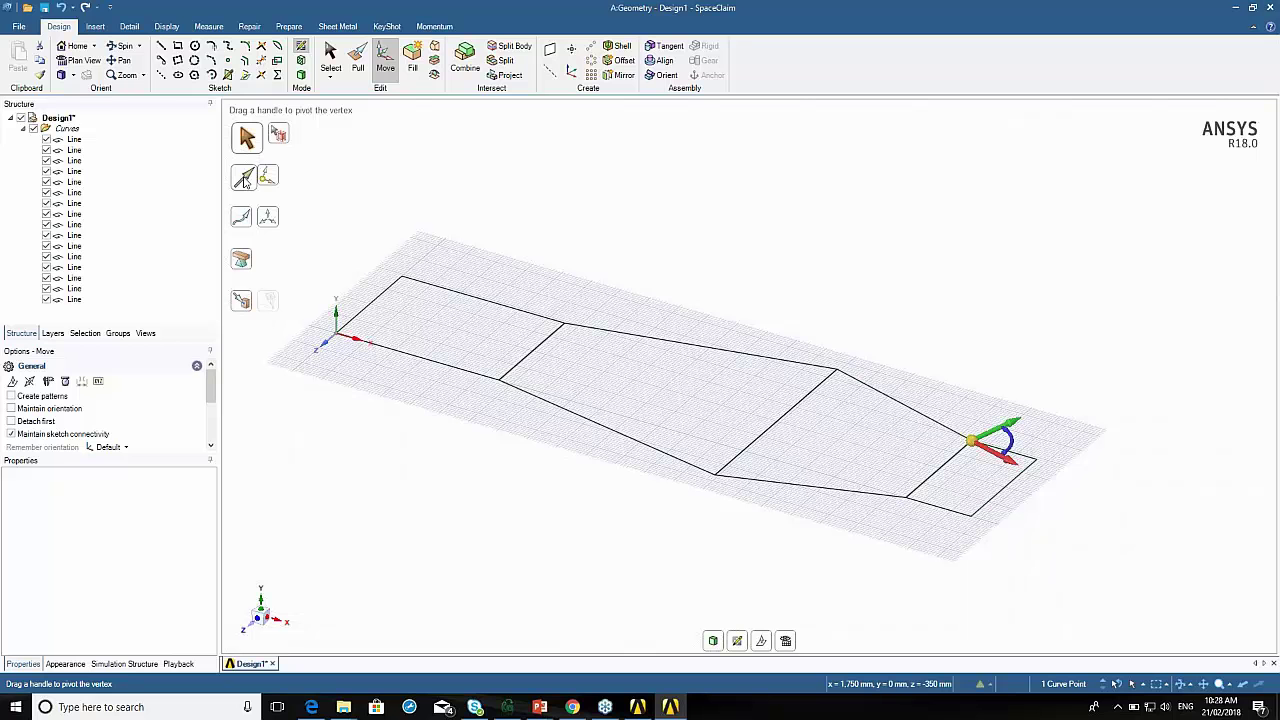
Align the Move handle with the line between the third and fourth sections and move its back corner by -150 mm, outward.
{"action": "left_click", "coordinate": [245, 179]}
{"action": "left_click", "coordinate": [943, 465]}
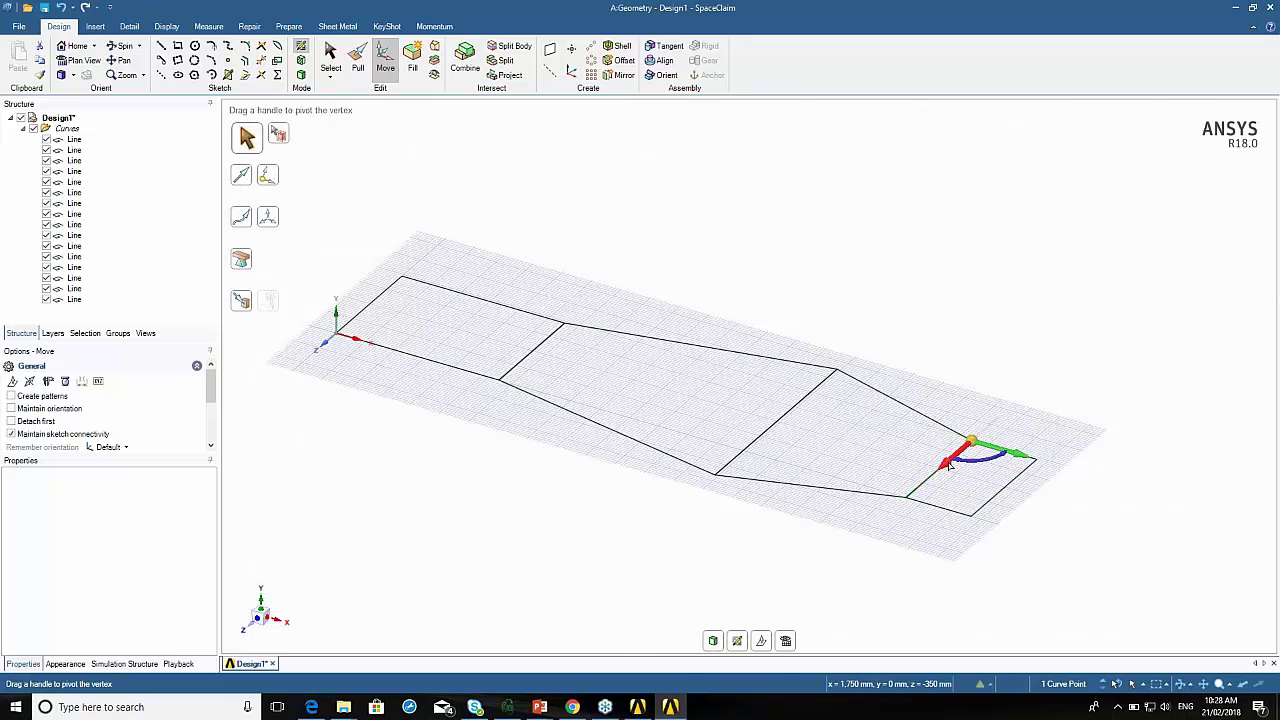
{"action": "left_click", "coordinate": [948, 465]}
{"action": "type", "text": "-150"}
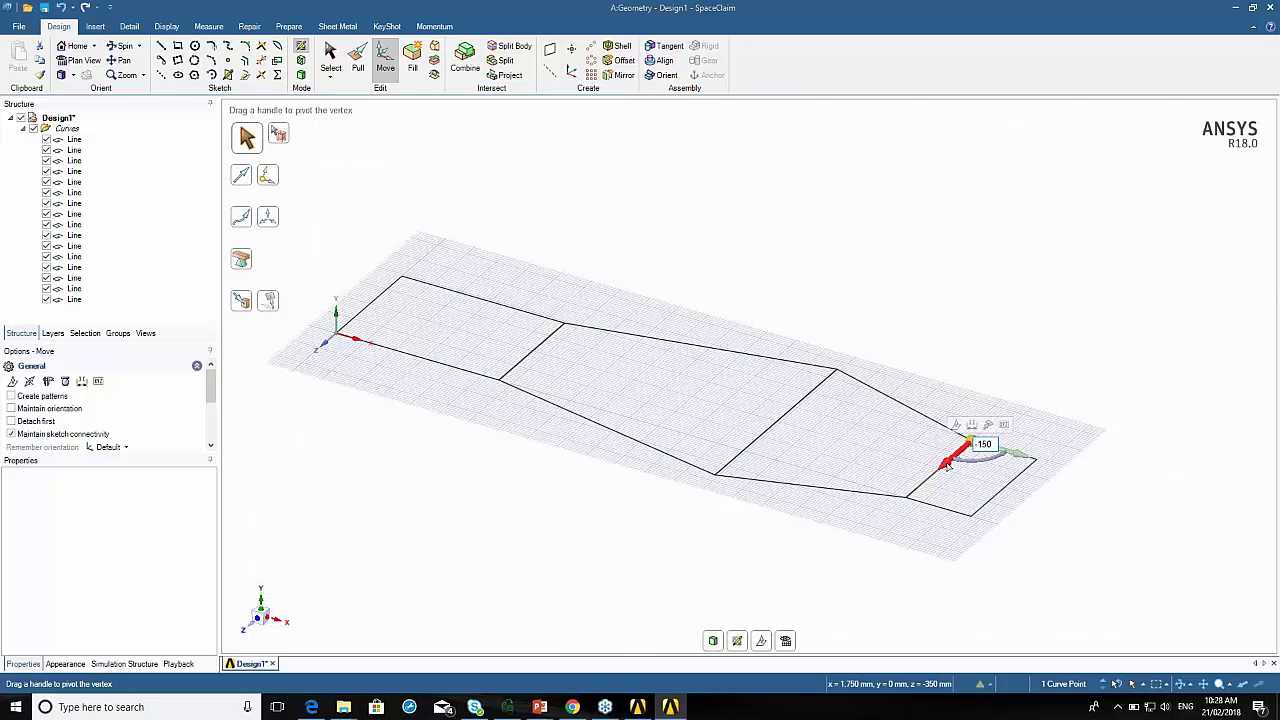
{"action": "key", "text": "Return"}
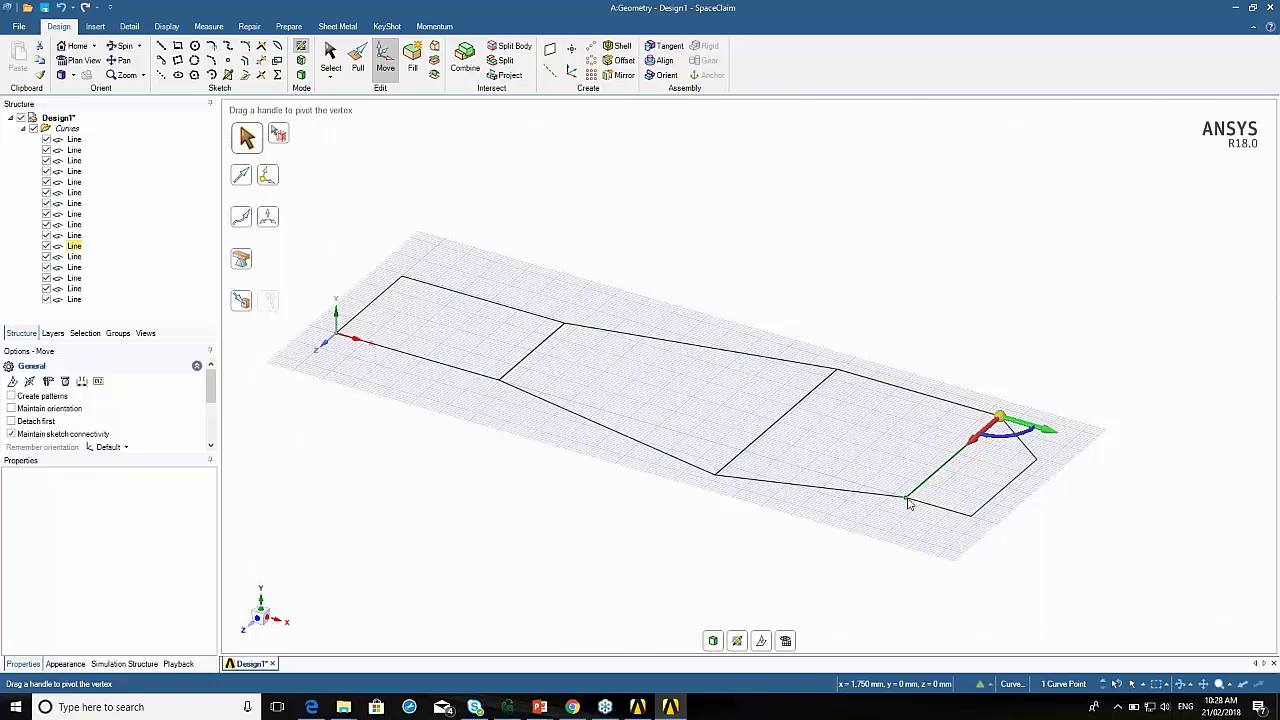
Move the front corner shared by the third and fourth sections 150 mm outward along the width direction.
{"action": "key", "text": "Escape"}
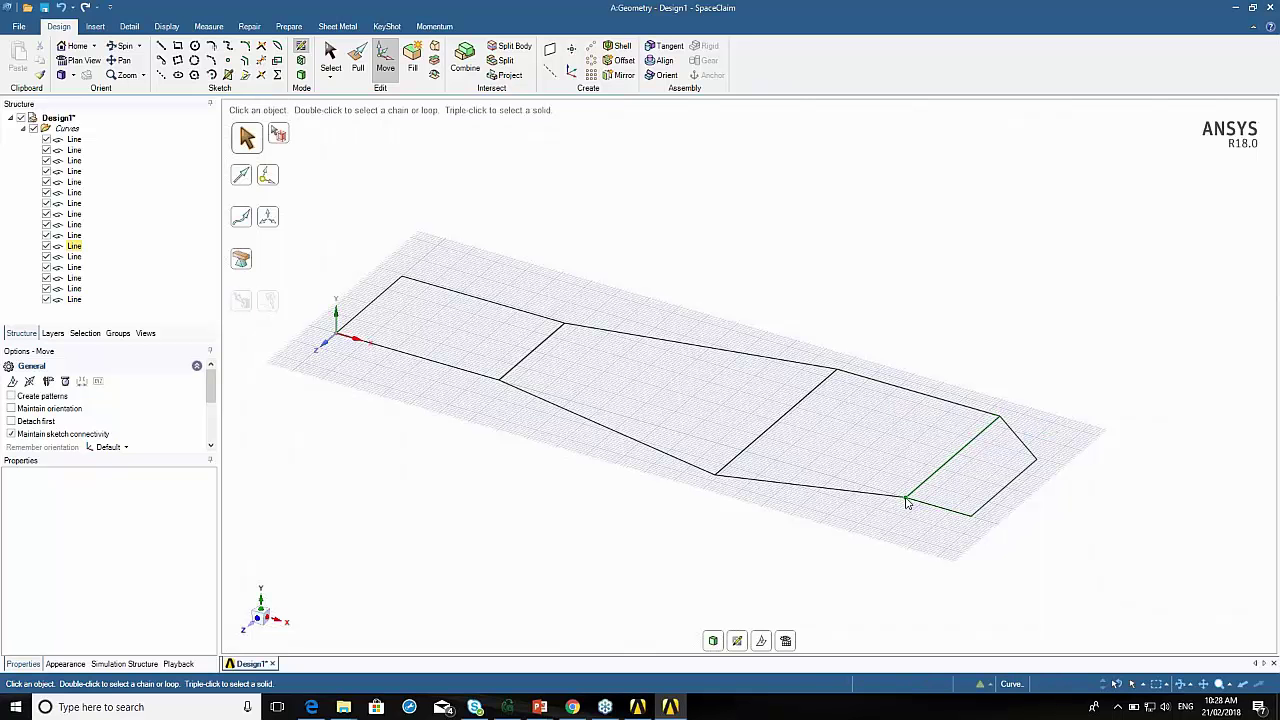
{"action": "left_click", "coordinate": [906, 499]}
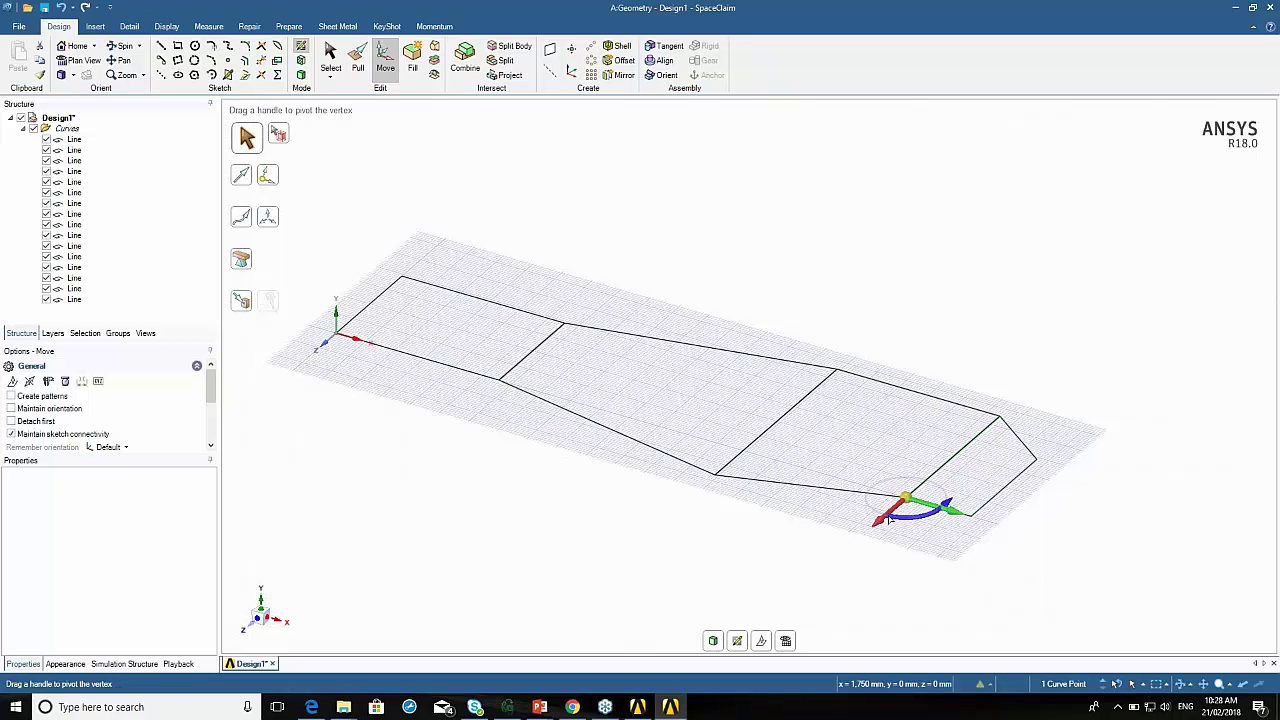
{"action": "left_click", "coordinate": [878, 519]}
{"action": "key", "text": "space"}
{"action": "type", "text": "150"}
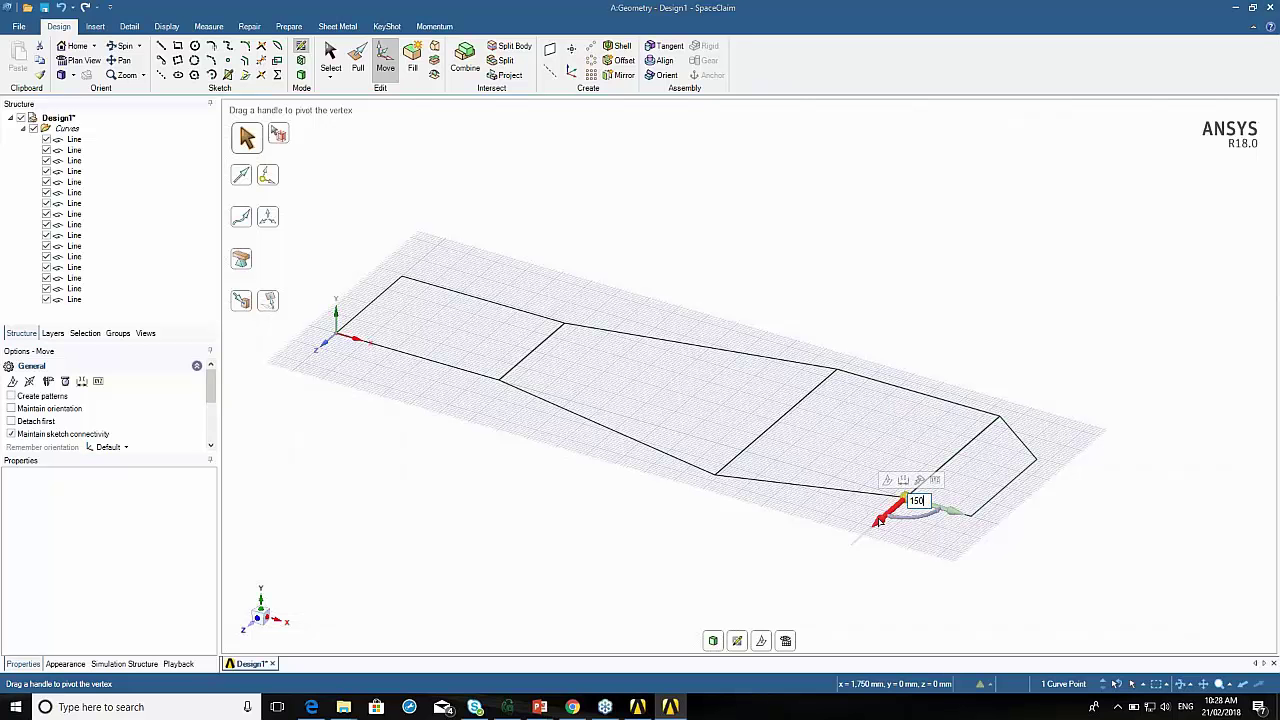
{"action": "key", "text": "Return"}
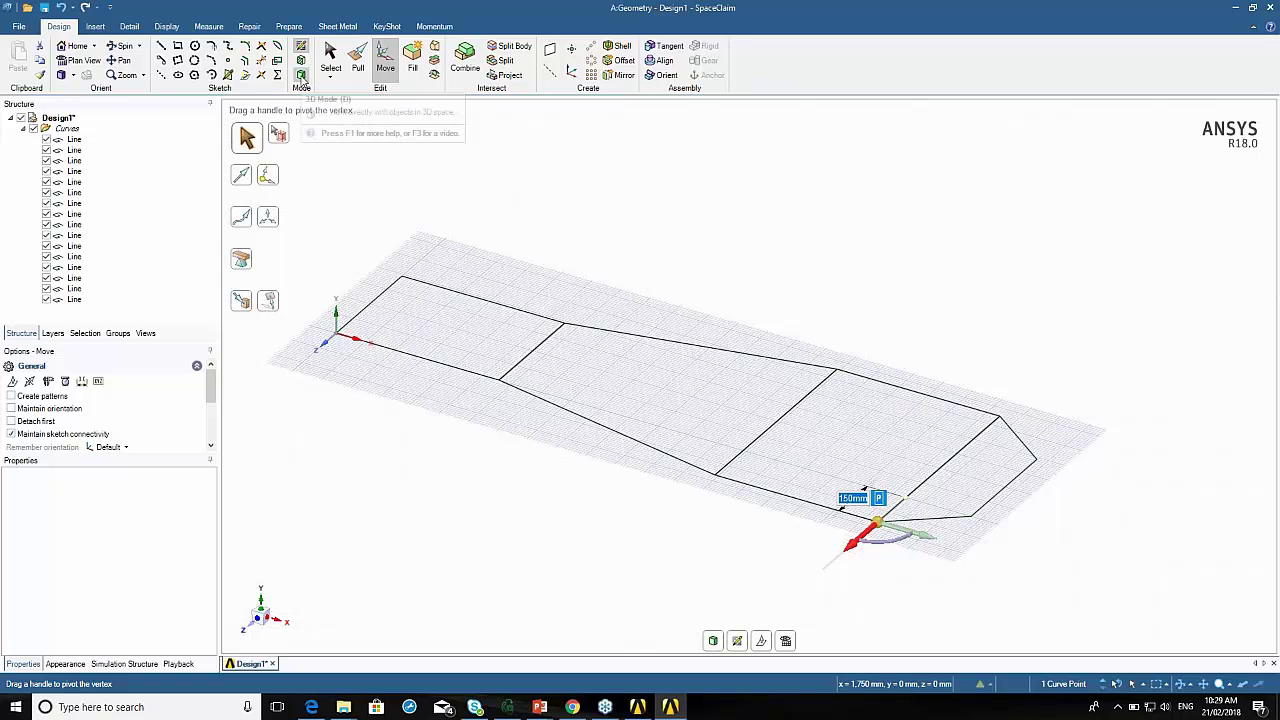
Switch to 3D mode to convert the closed sketch profiles into a surface body.
{"action": "left_click", "coordinate": [301, 77]}
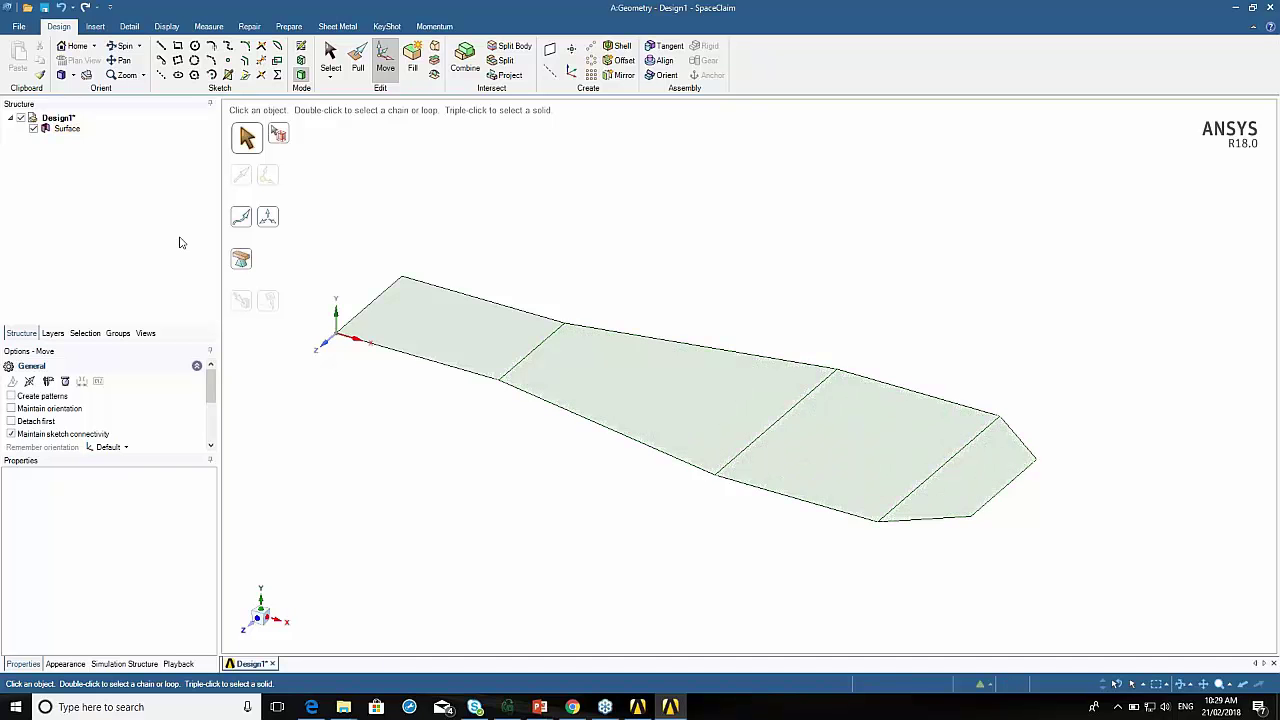
{"action": "left_click", "coordinate": [73, 136]}
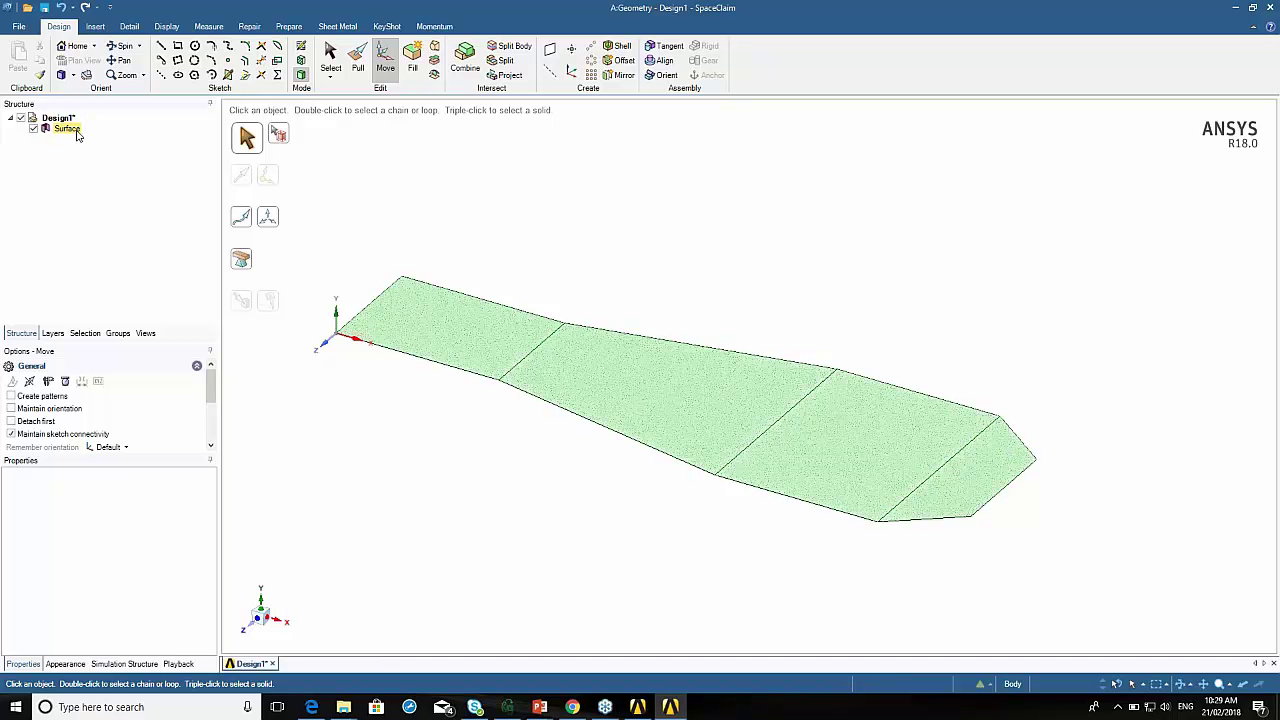
{"action": "key", "text": "Escape"}
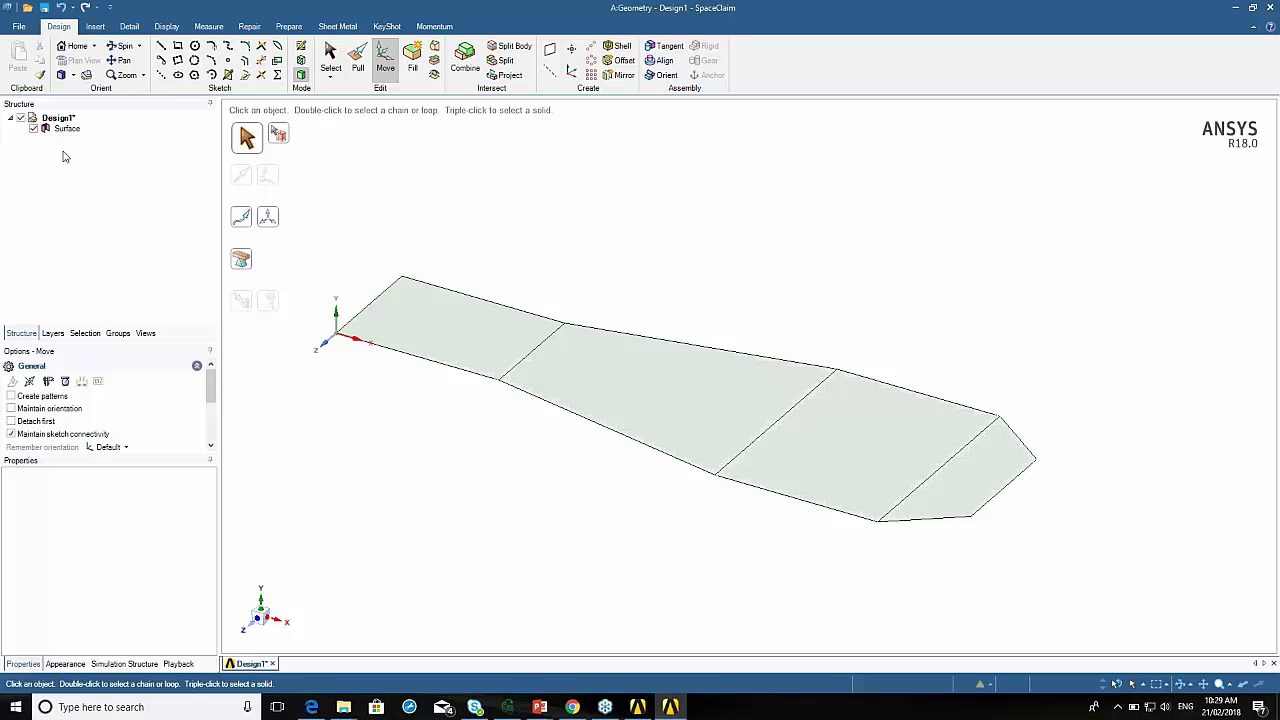
{"action": "left_click", "coordinate": [452, 327]}
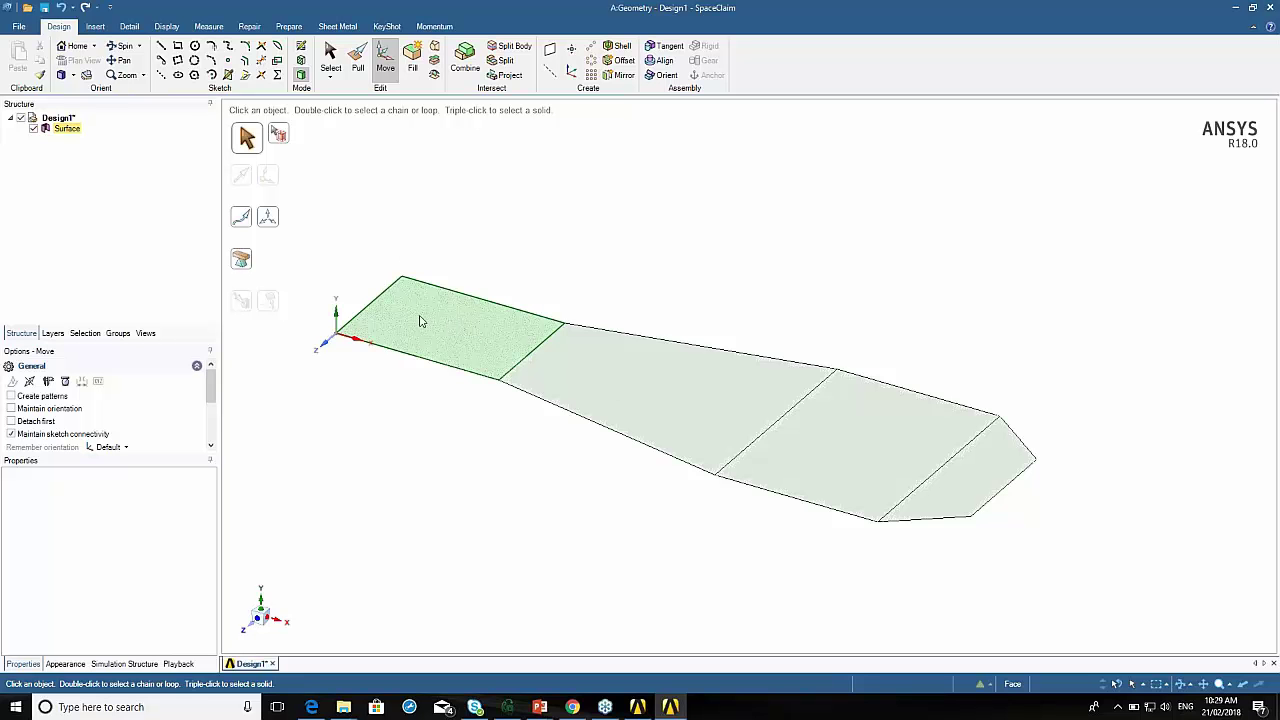
{"action": "left_click", "coordinate": [440, 329]}
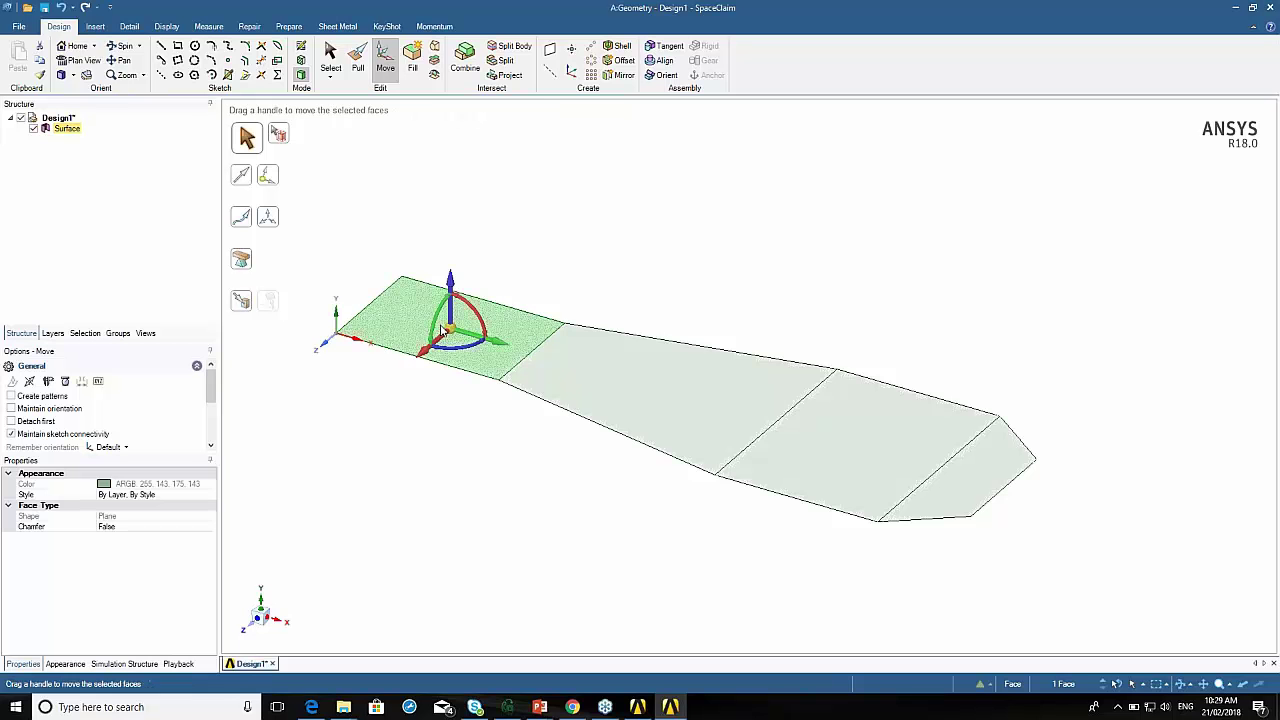
{"action": "key", "text": "Escape"}
Pull the rectangular face at the origin upward by 350 mm to form a solid block.
{"action": "key", "text": "s"}
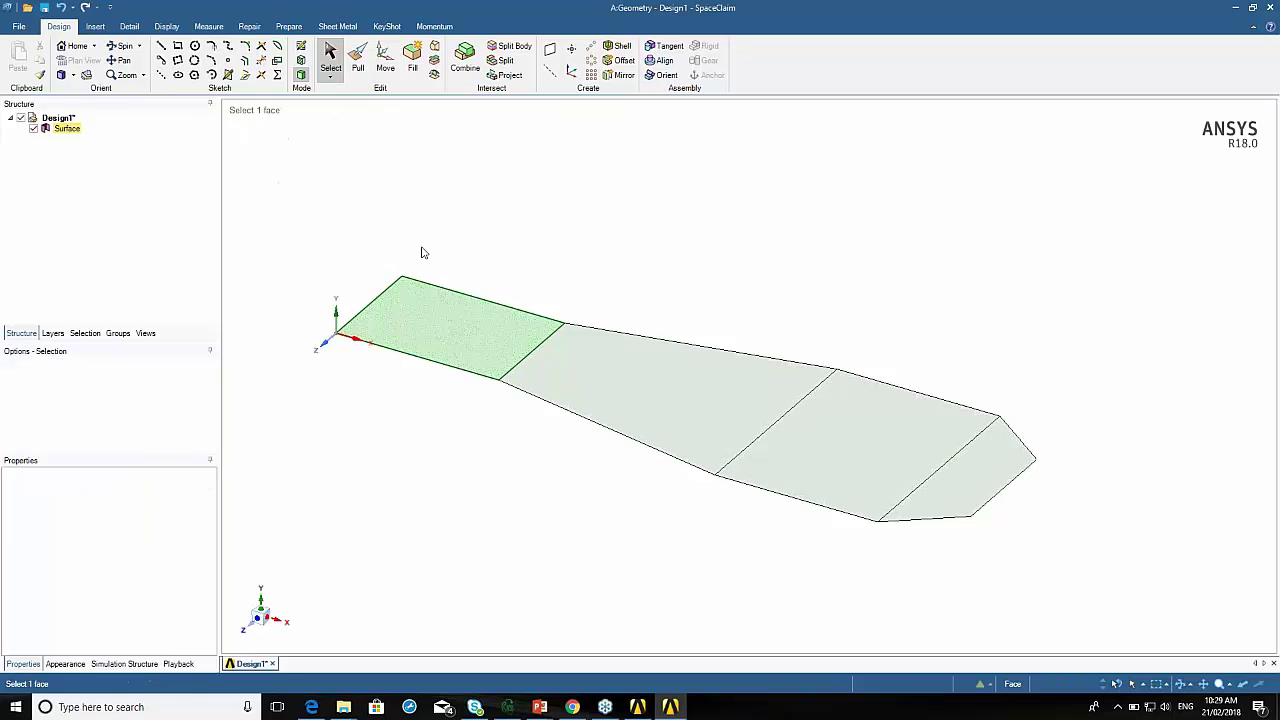
{"action": "left_click", "coordinate": [443, 332]}
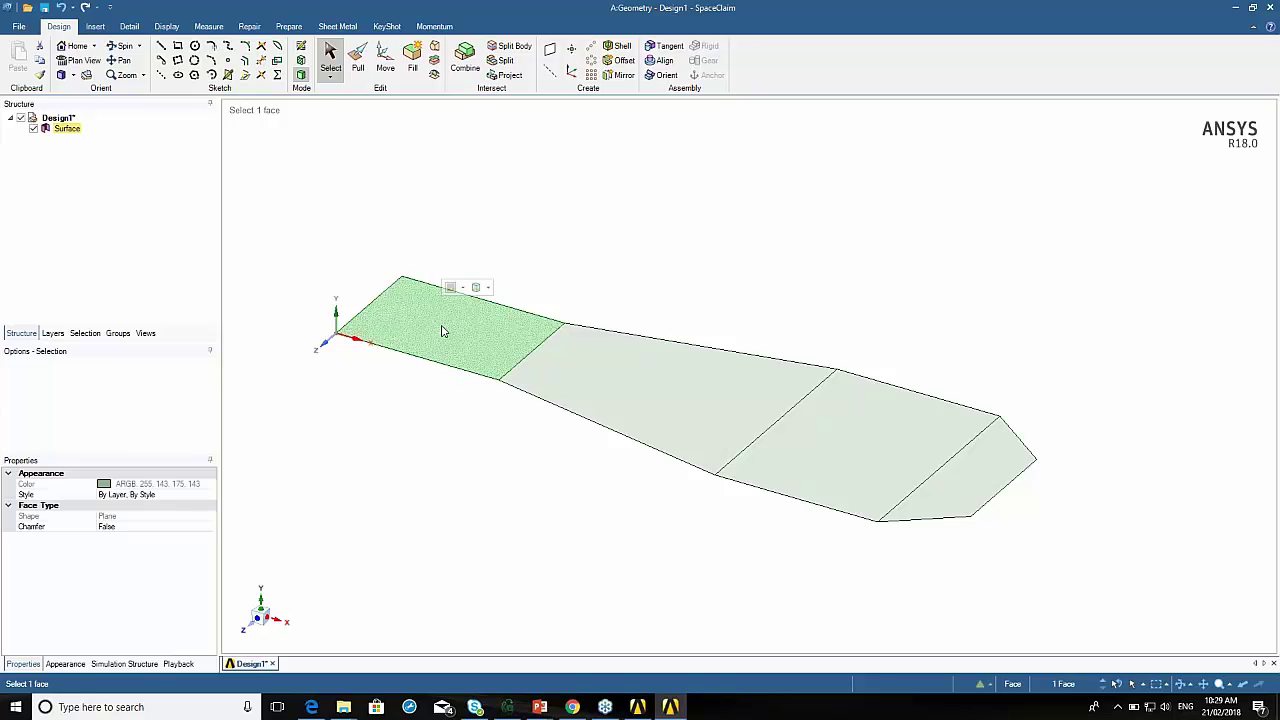
{"action": "left_click", "coordinate": [358, 60]}
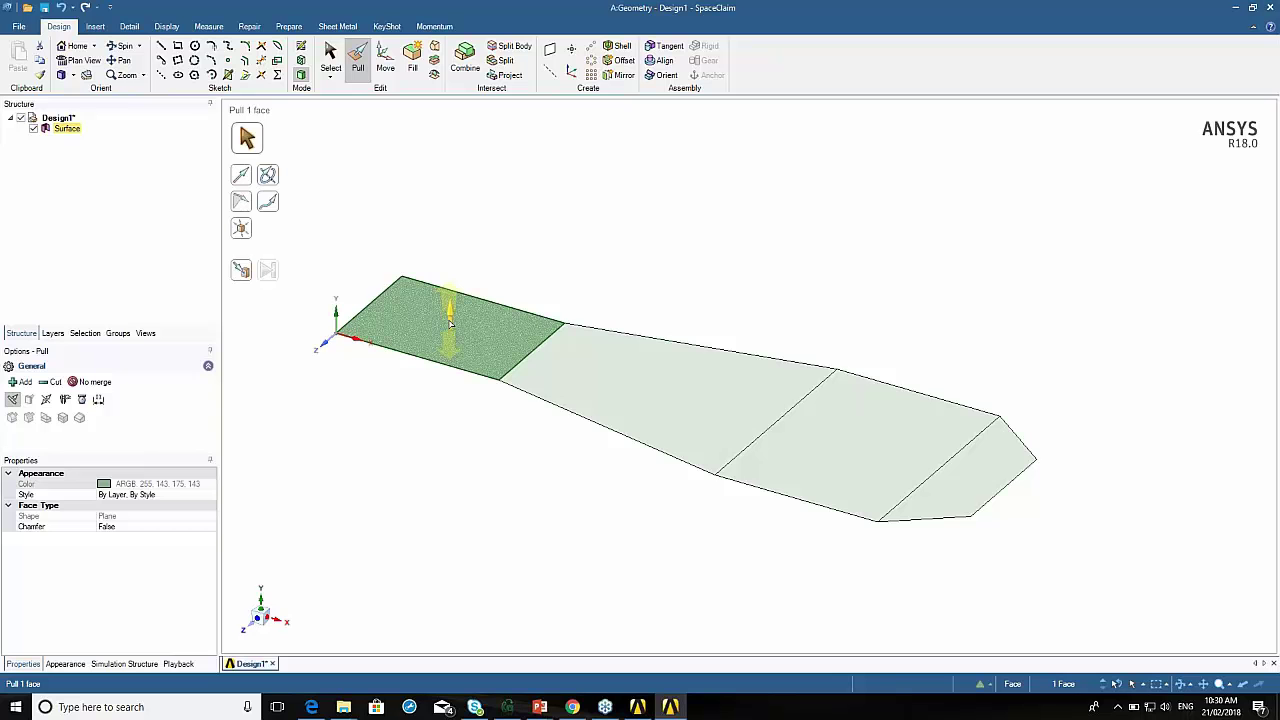
{"action": "left_click", "coordinate": [450, 322]}
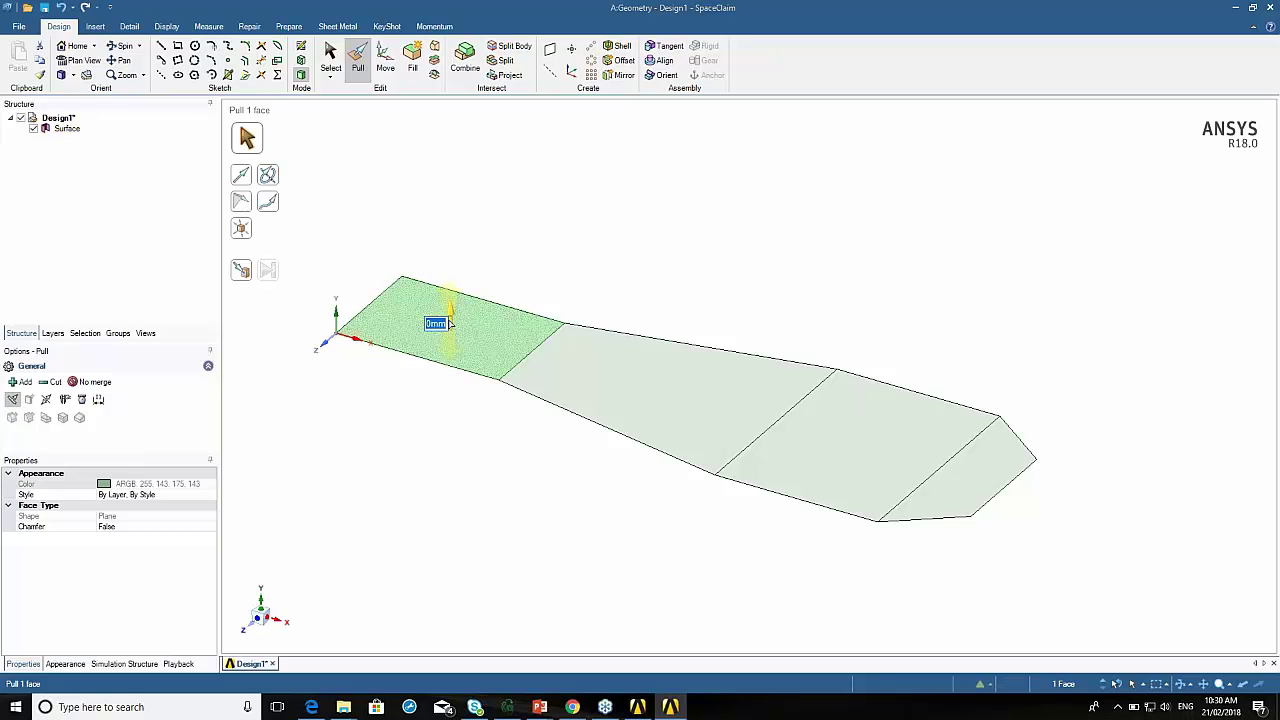
{"action": "type", "text": "350"}
{"action": "key", "text": "Return"}
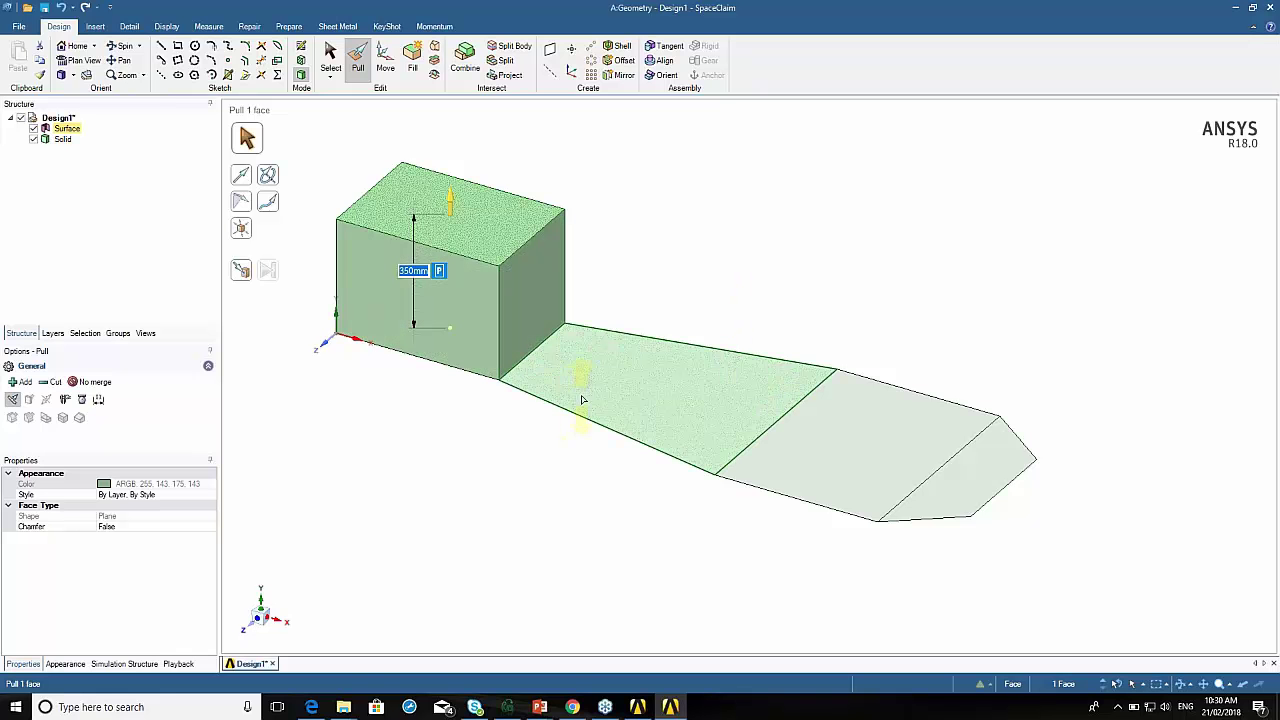
{"action": "key", "text": "Escape"}
Pull the tapered second section's face upward by 350 mm with the No merge option, forming a separate solid.
{"action": "key", "text": "s"}
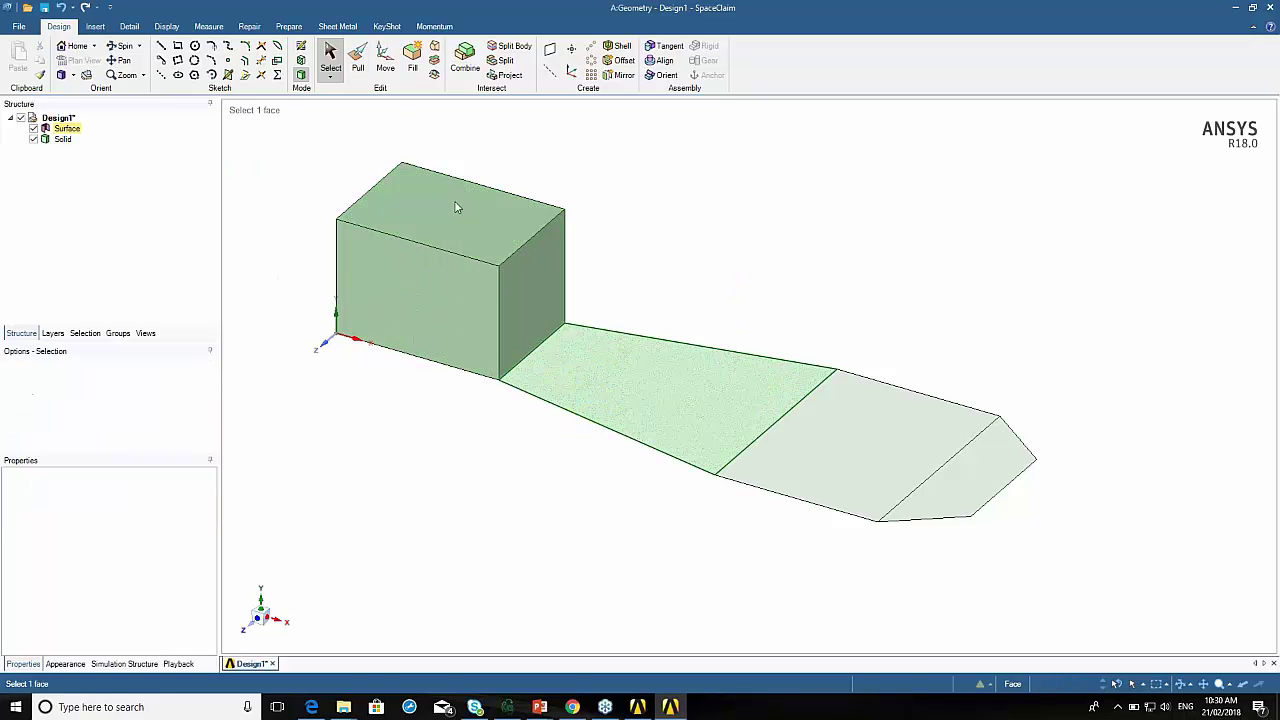
{"action": "left_click", "coordinate": [360, 76]}
{"action": "left_click", "coordinate": [653, 385]}
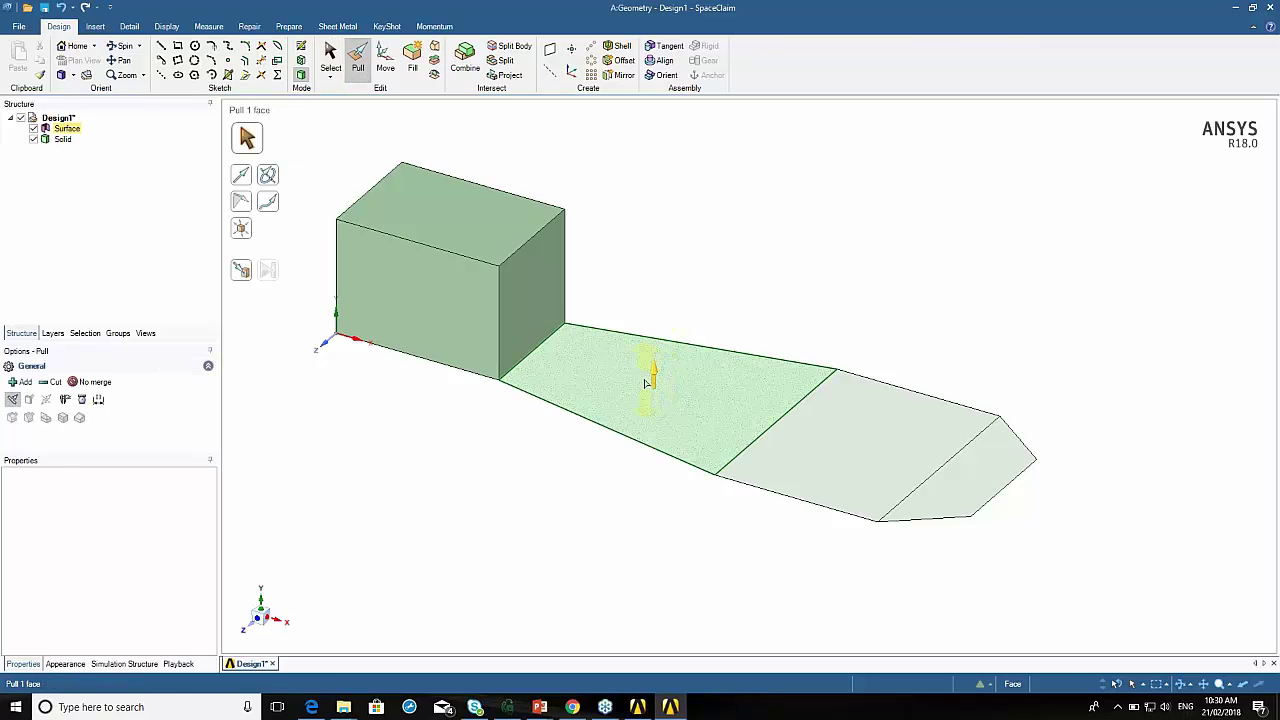
{"action": "left_click", "coordinate": [646, 383]}
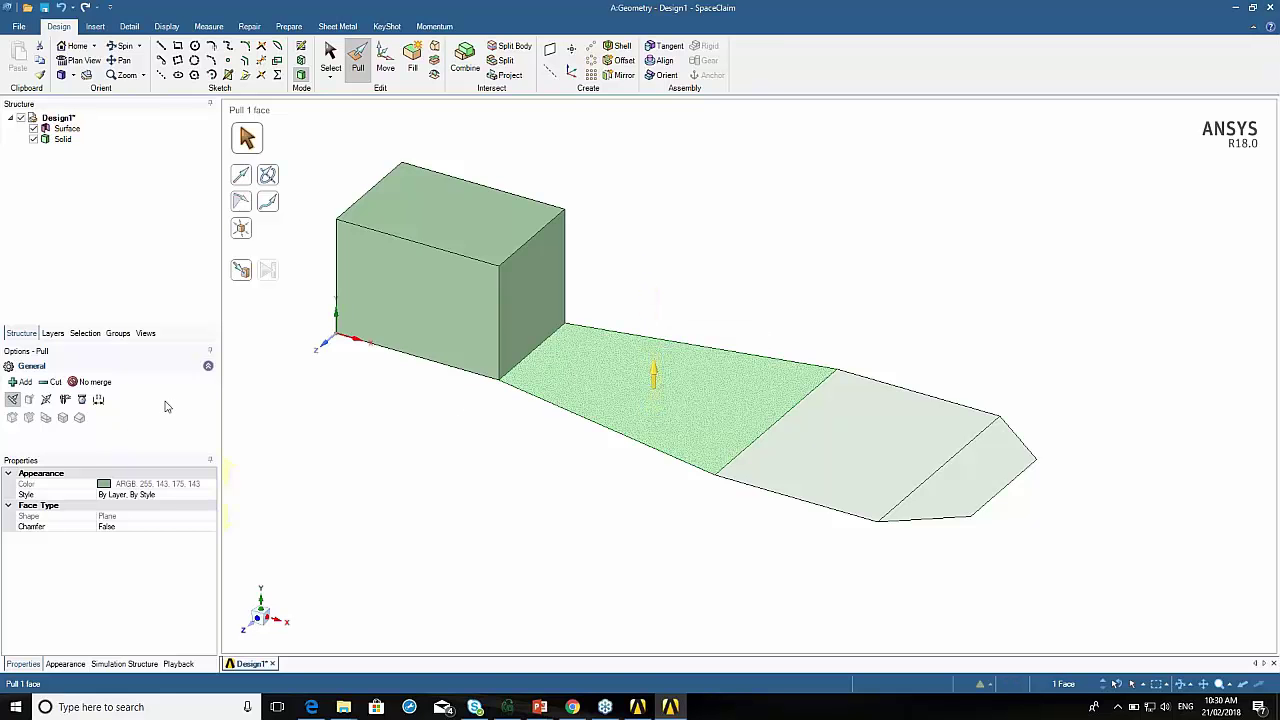
{"action": "left_click", "coordinate": [100, 383]}
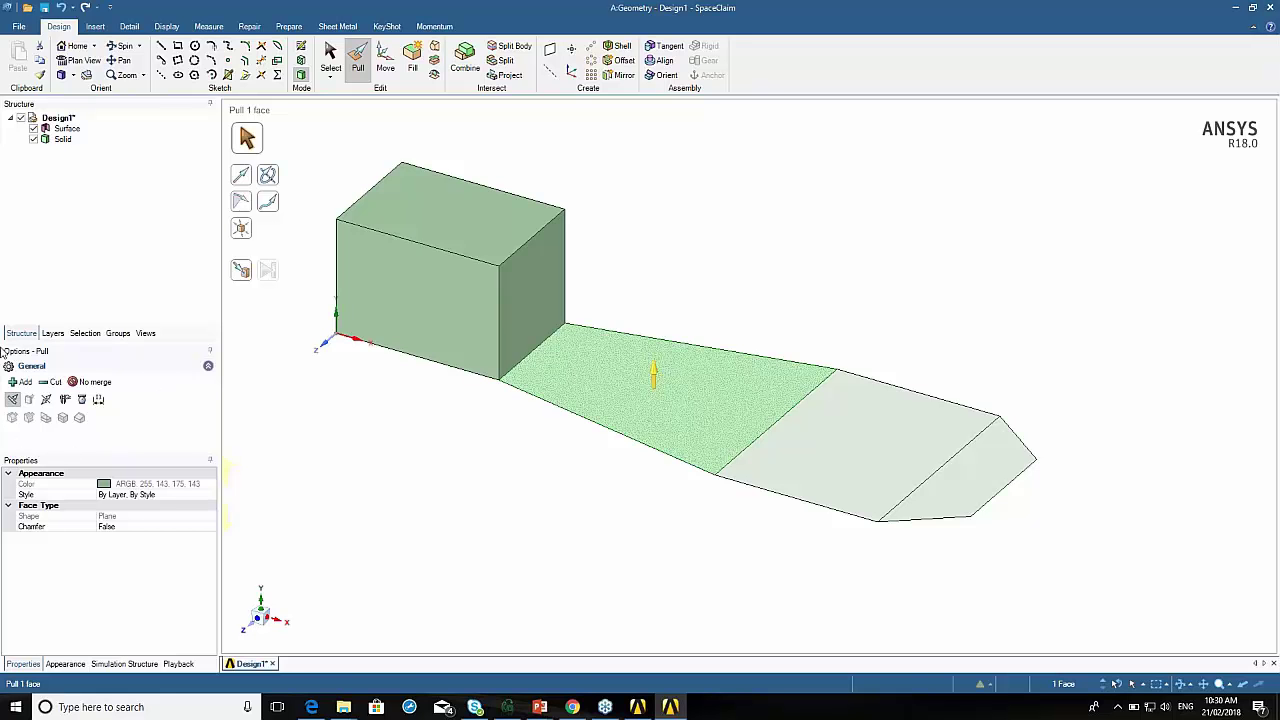
{"action": "left_click", "coordinate": [95, 383]}
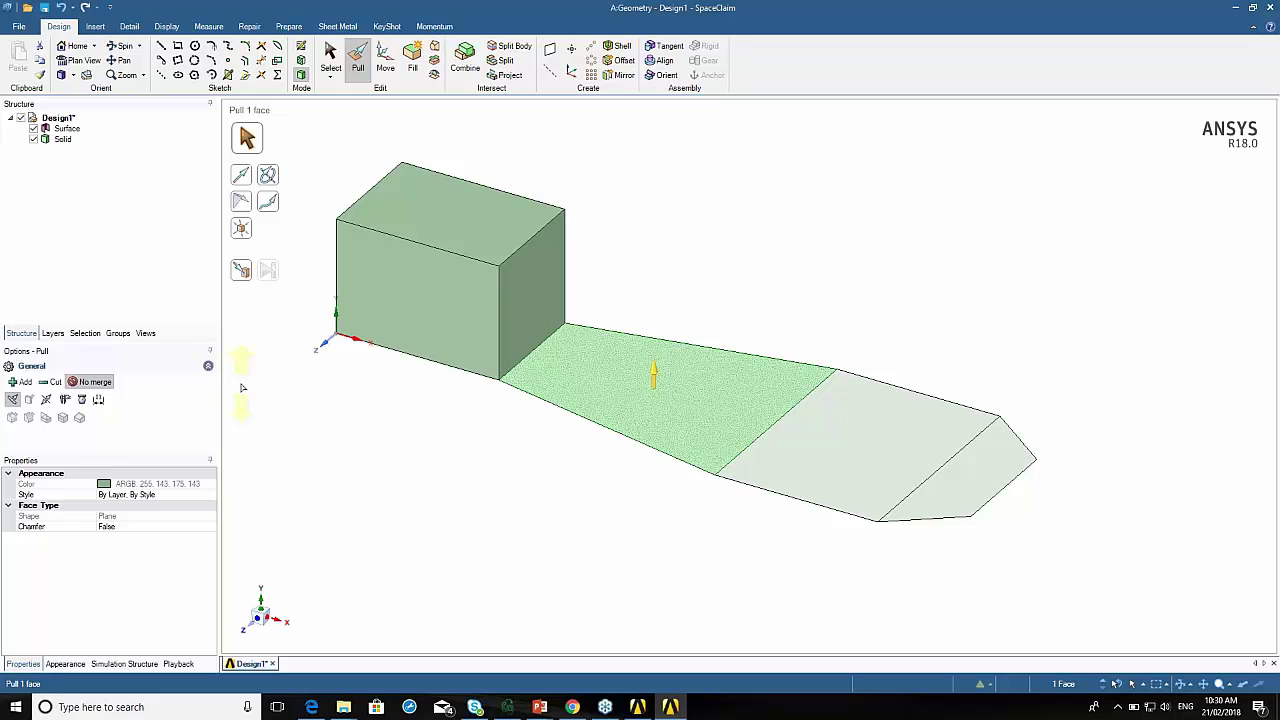
{"action": "key", "text": "space"}
{"action": "type", "text": "350"}
{"action": "key", "text": "Return"}
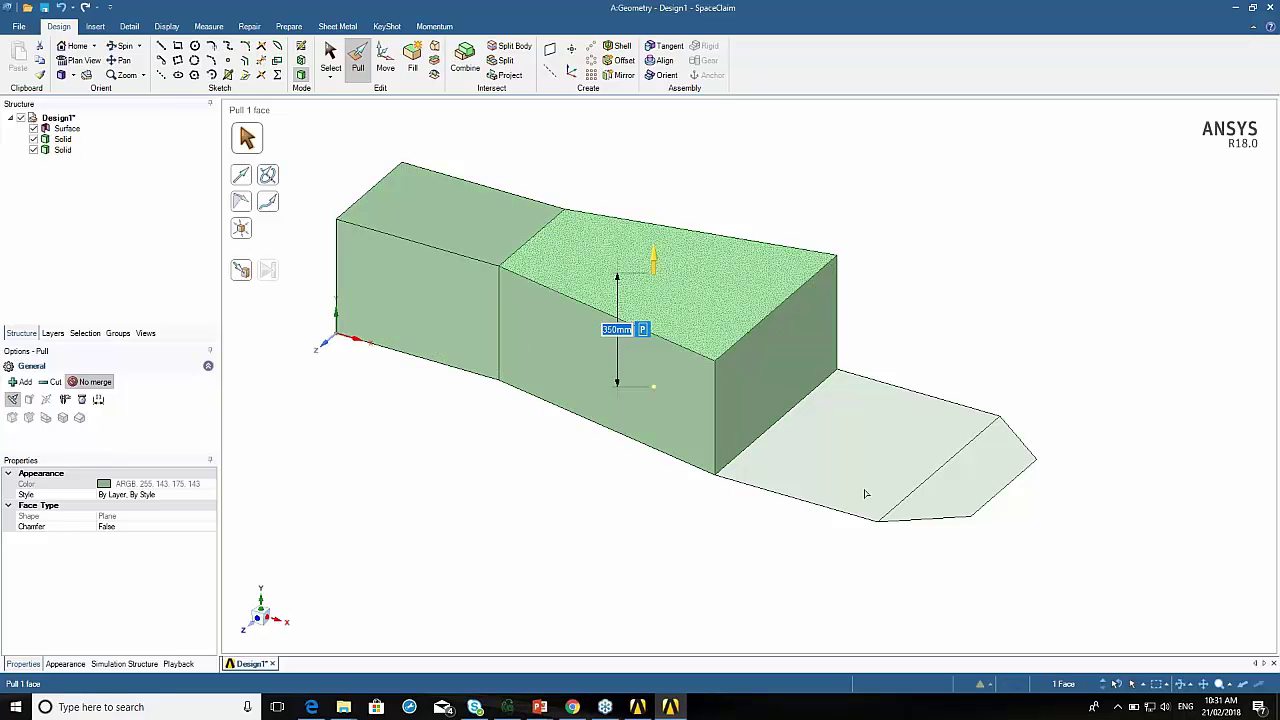
Pull the third section's face up to the top face of the tapered solid.
{"action": "left_click", "coordinate": [874, 452]}
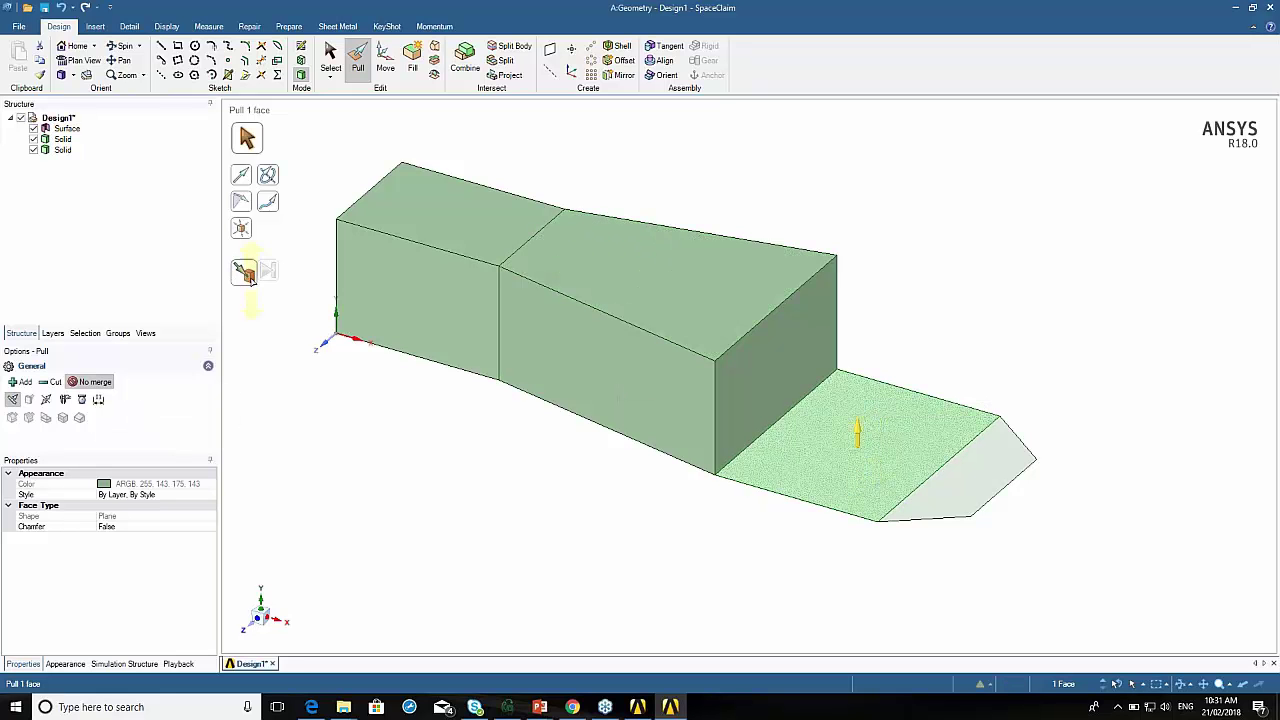
{"action": "left_click", "coordinate": [245, 272]}
{"action": "left_click", "coordinate": [739, 305]}
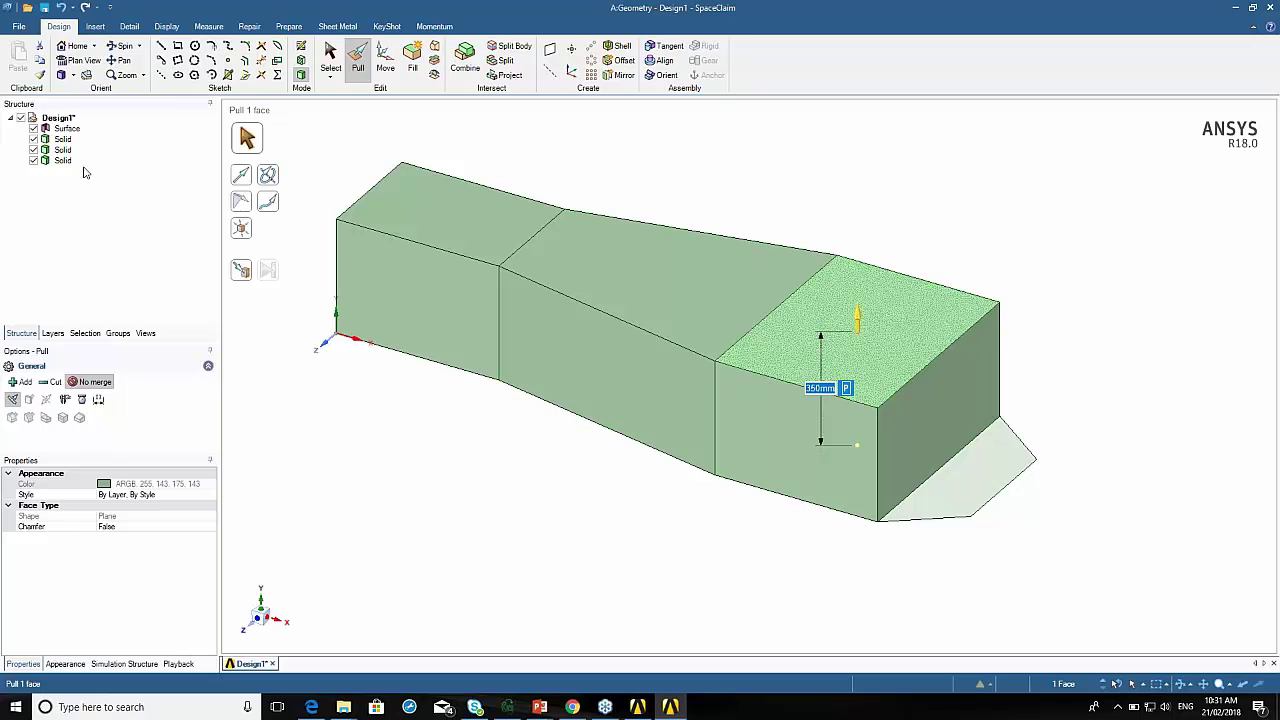
Pull the tapering end section's face up to the top face of the third block.
{"action": "left_click", "coordinate": [972, 483]}
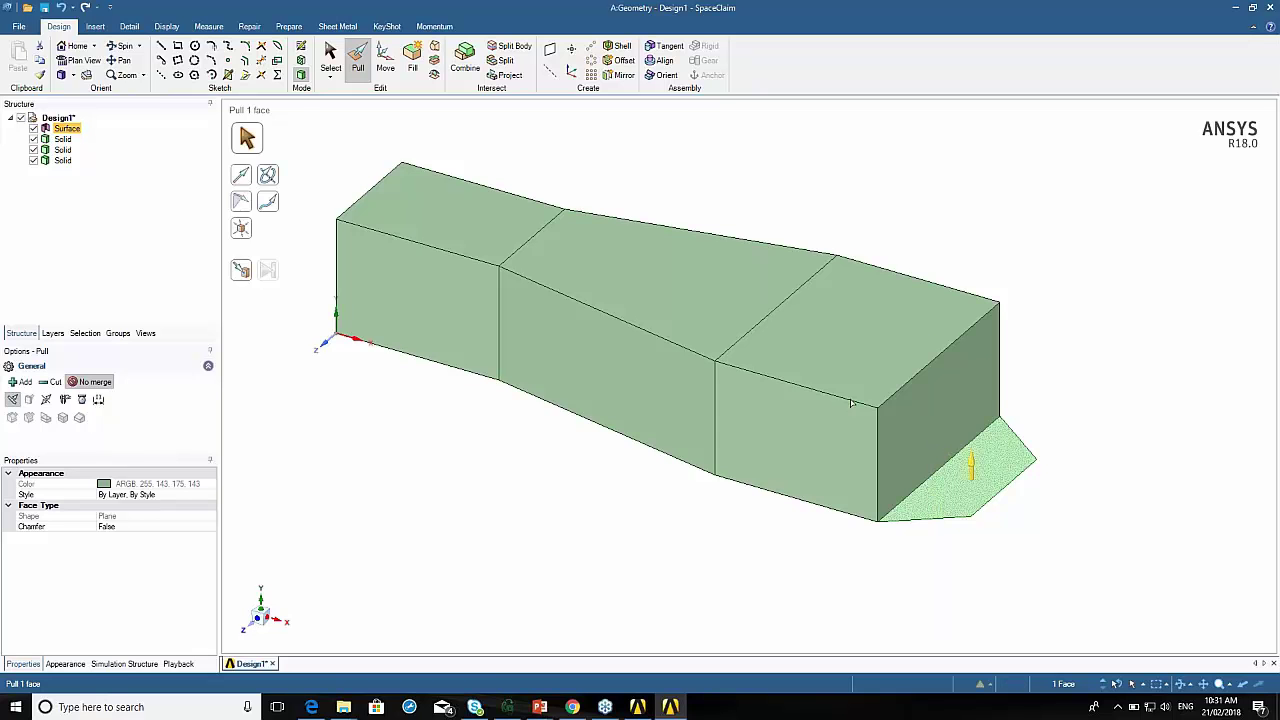
{"action": "left_click", "coordinate": [242, 271]}
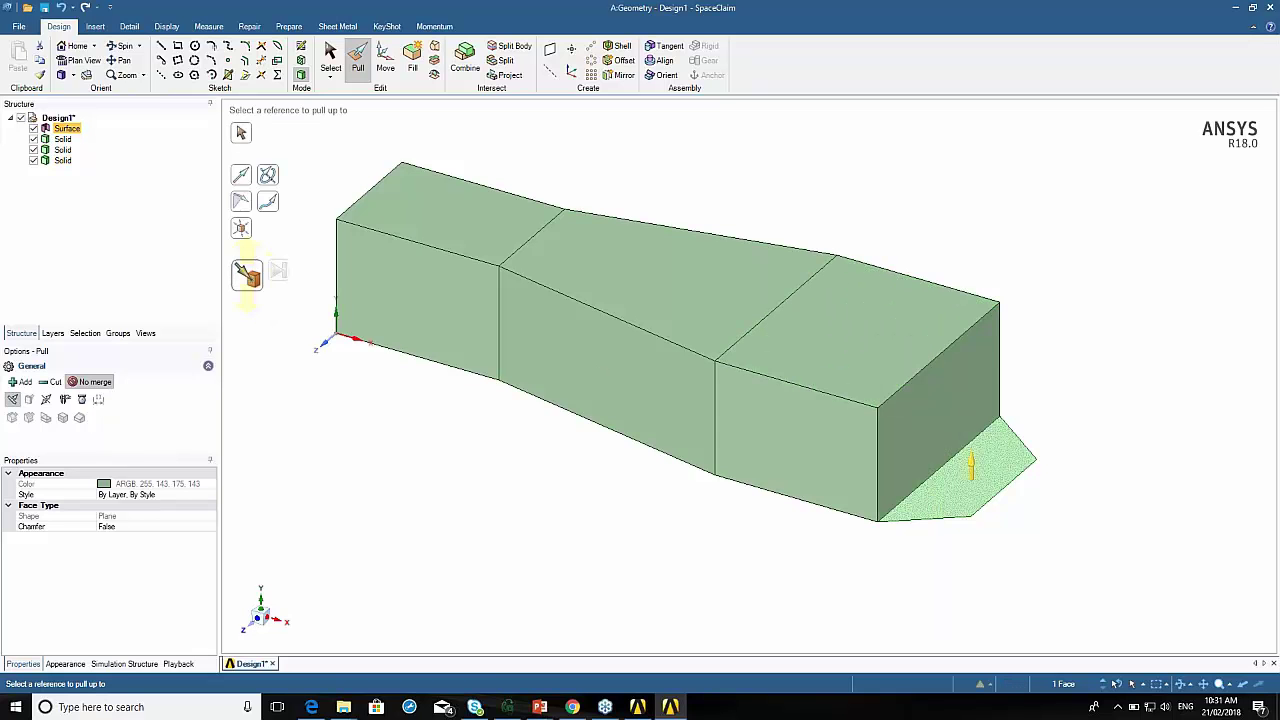
{"action": "left_click", "coordinate": [913, 352]}
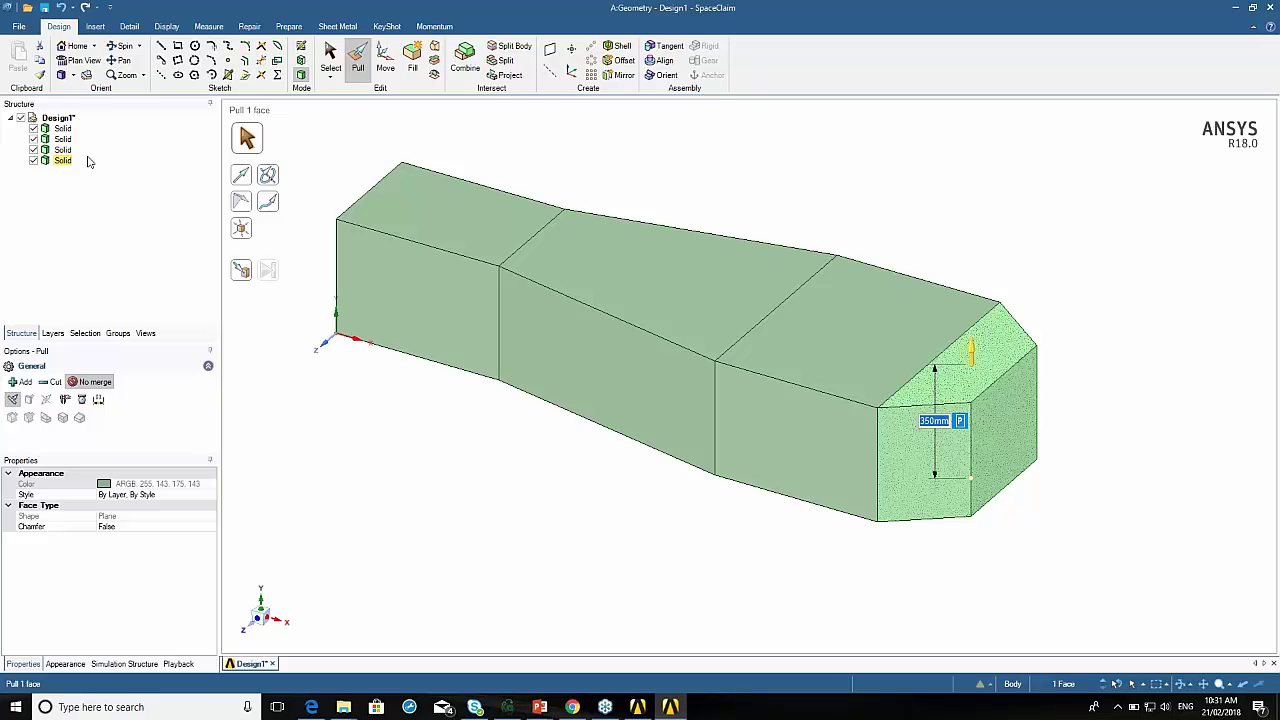
Pull the top face of the third block upward by another 400 mm.
{"action": "left_click", "coordinate": [860, 320]}
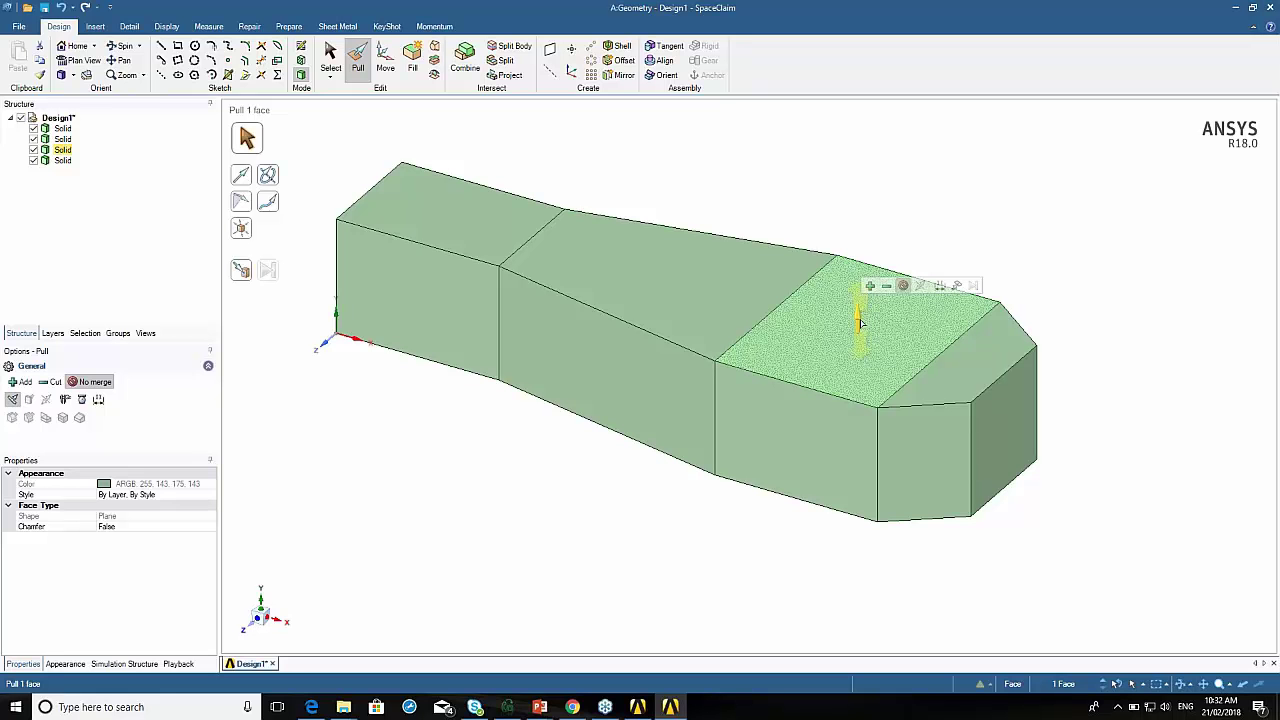
{"action": "key", "text": "space"}
{"action": "type", "text": "400"}
{"action": "key", "text": "Return"}
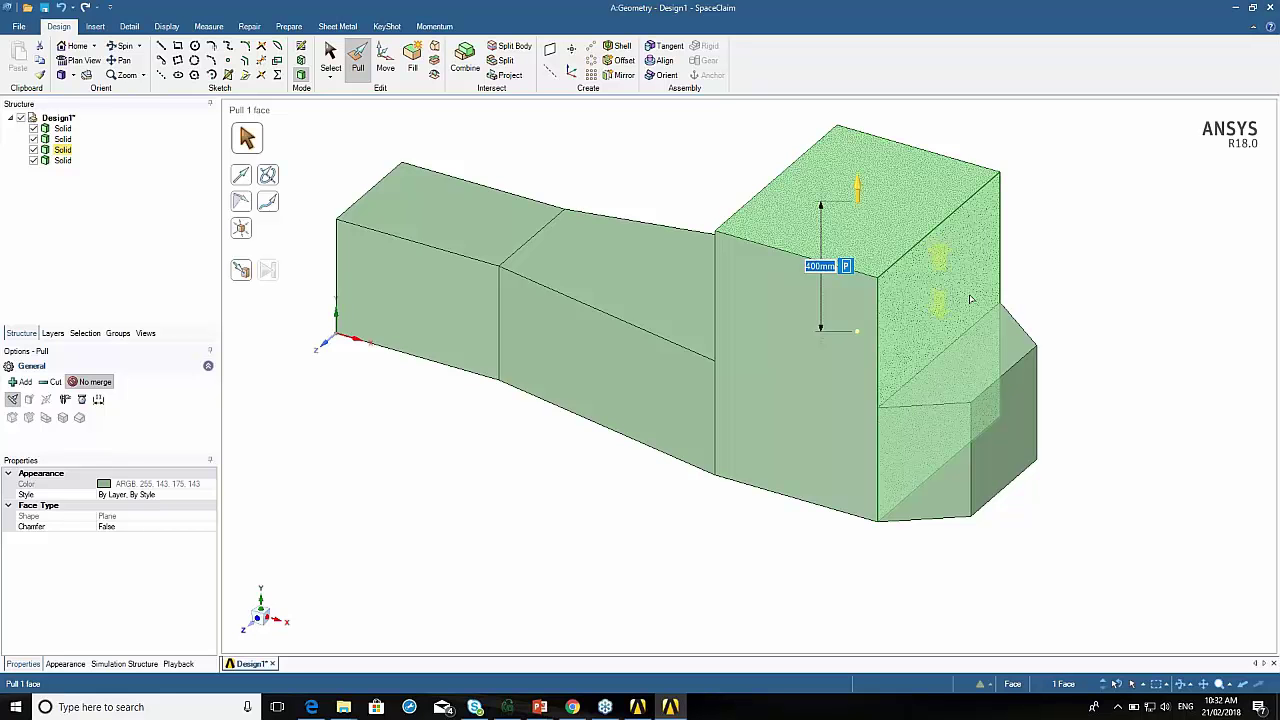
{"action": "key", "text": "Escape"}
{"action": "key", "text": "s"}
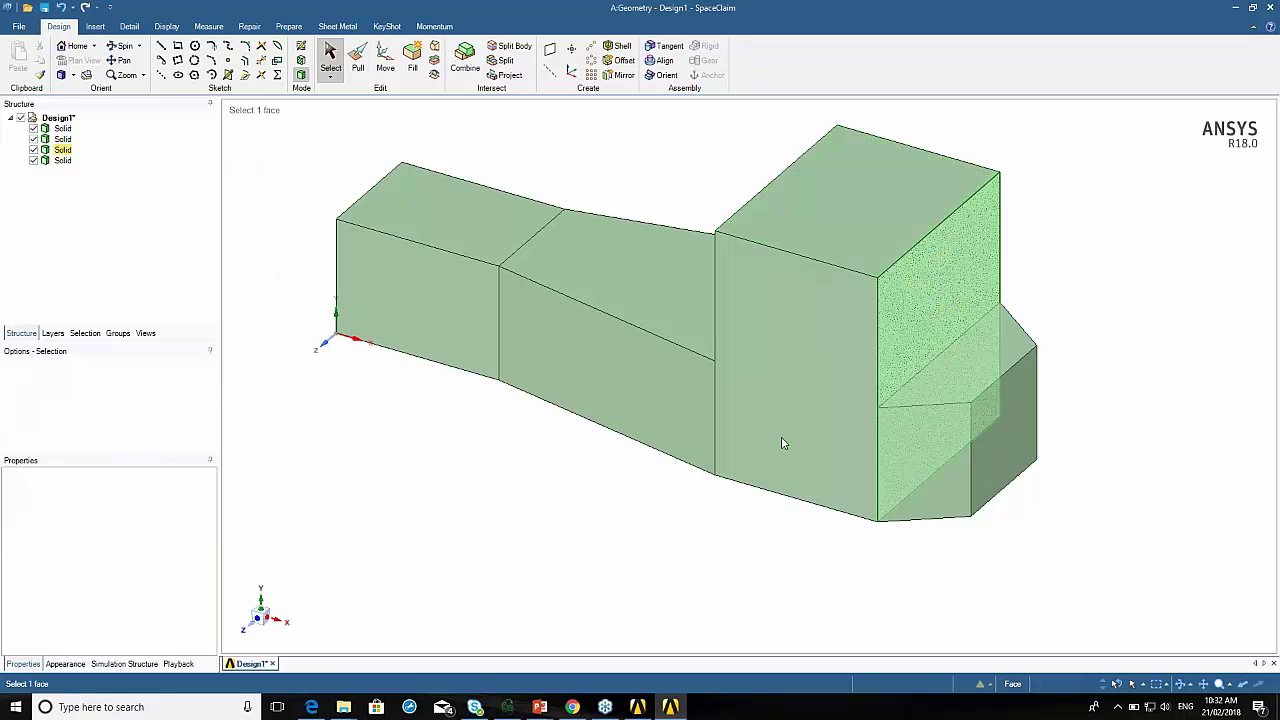
Start a sketch on the raised block's end face, above the end section, with the Line tool.
{"action": "left_click", "coordinate": [929, 376]}
{"action": "middle_click_drag", "start_coordinate": [932, 379], "coordinate": [883, 409]}
{"action": "left_click", "coordinate": [1080, 335]}
{"action": "left_click", "coordinate": [960, 255]}
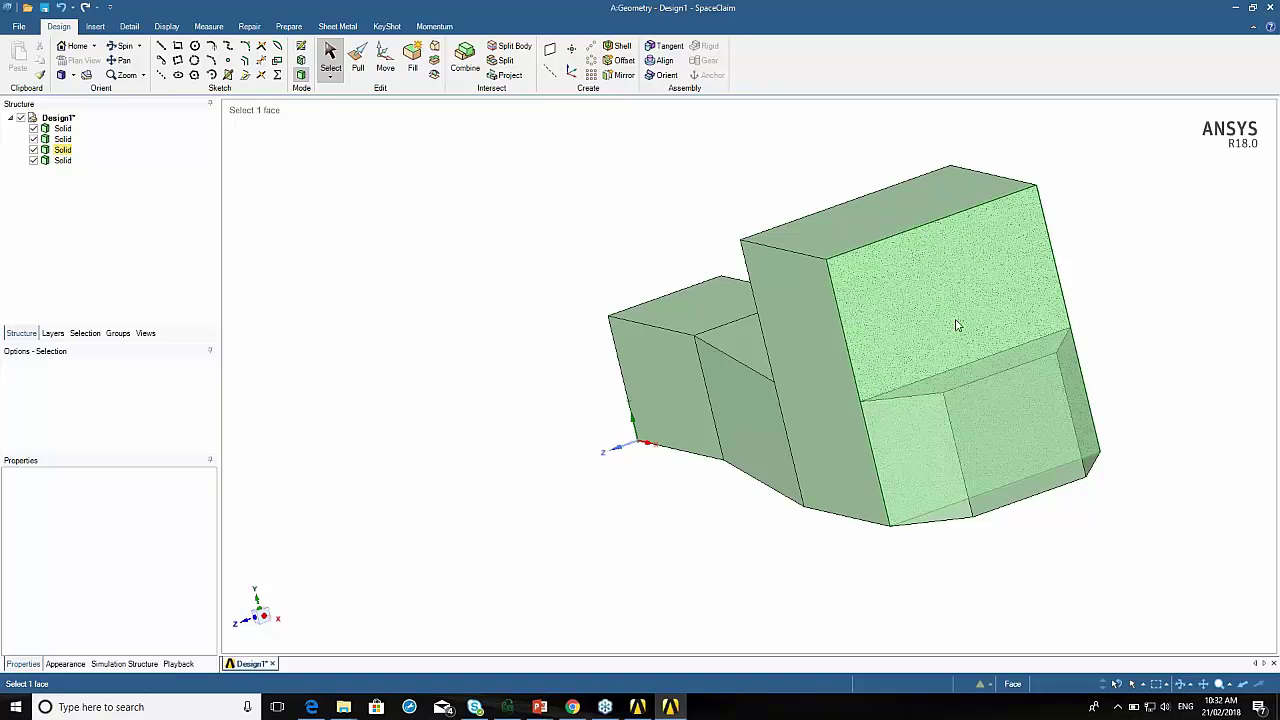
{"action": "left_click", "coordinate": [898, 319]}
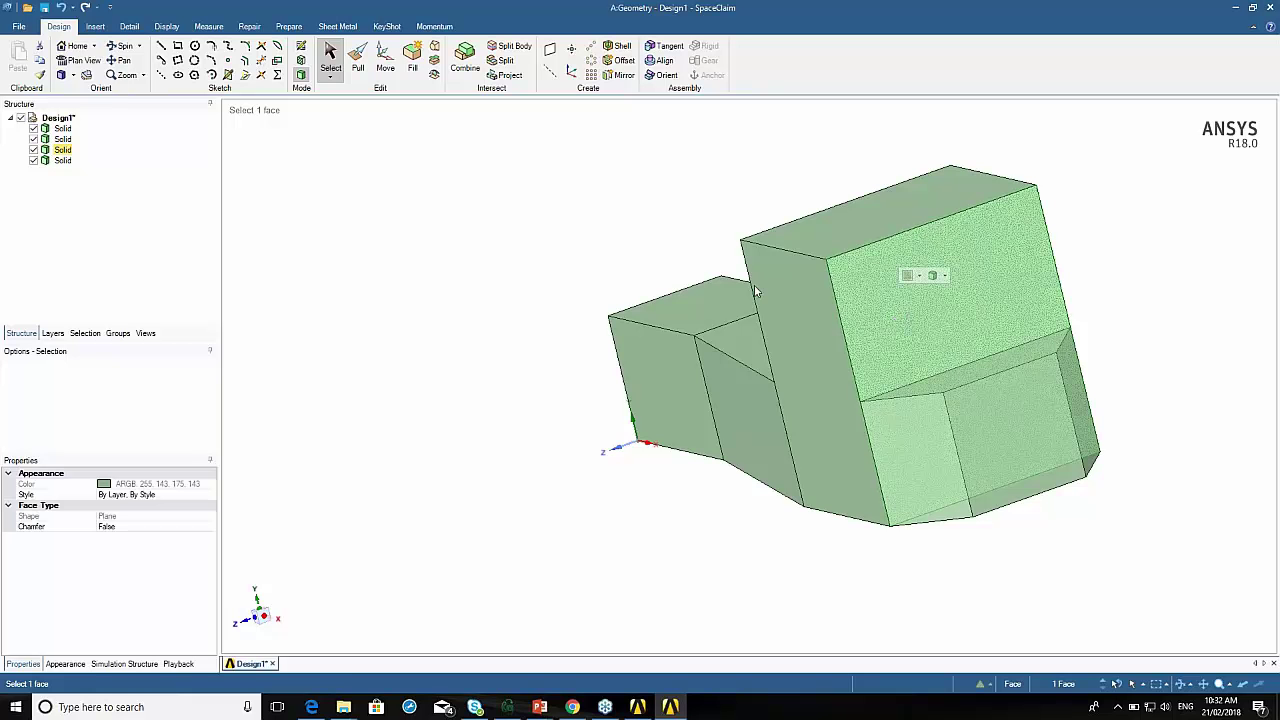
{"action": "left_click", "coordinate": [302, 50]}
{"action": "middle_click_drag", "start_coordinate": [957, 447], "coordinate": [700, 400]}
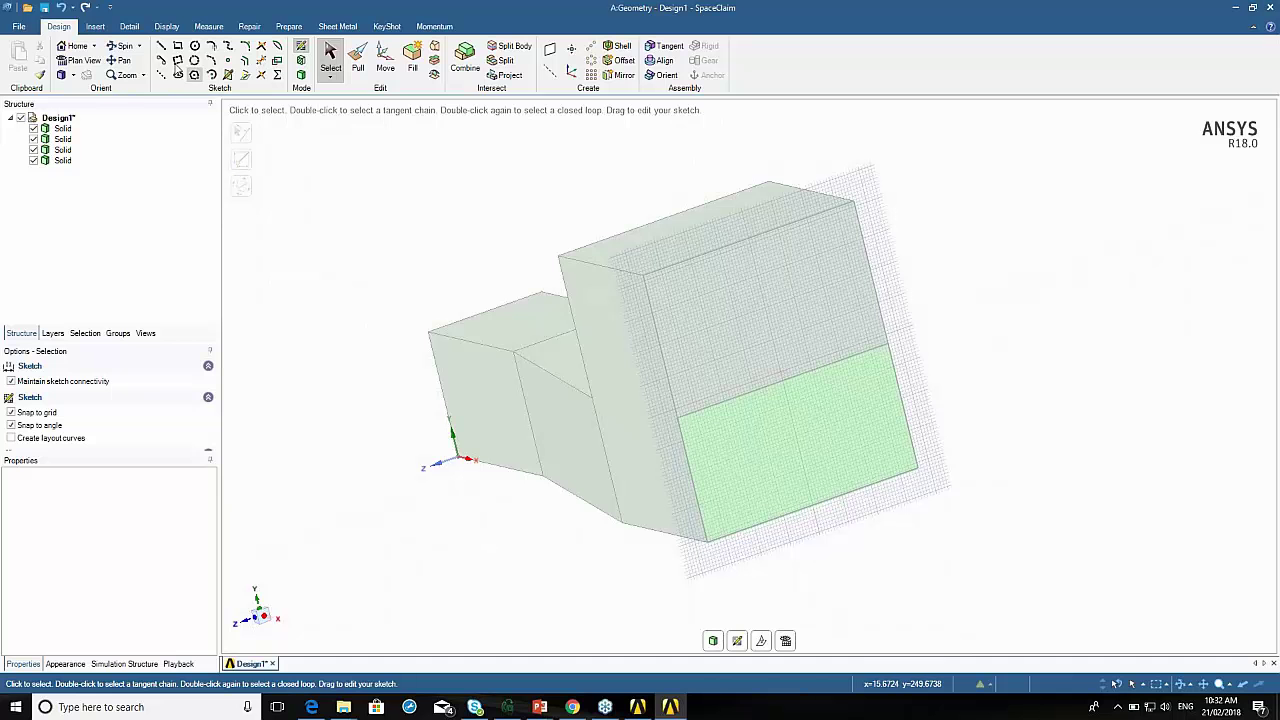
{"action": "left_click", "coordinate": [160, 47]}
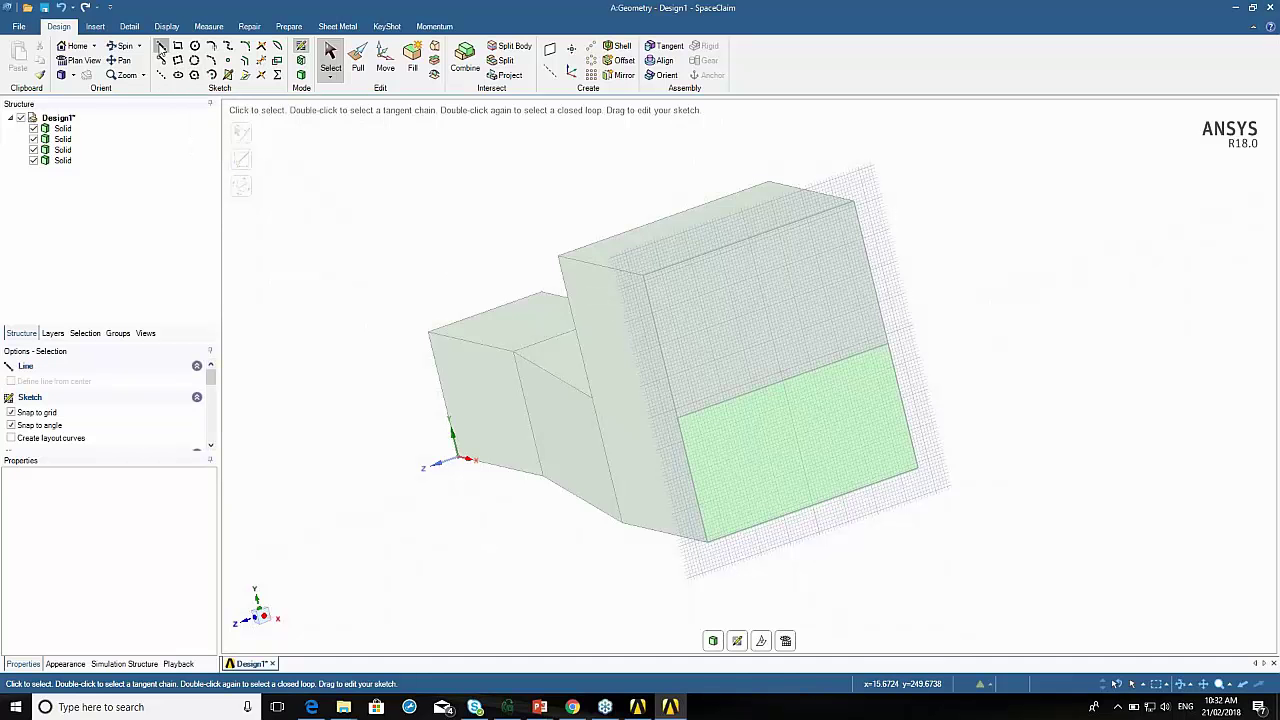
{"action": "left_click", "coordinate": [679, 416]}
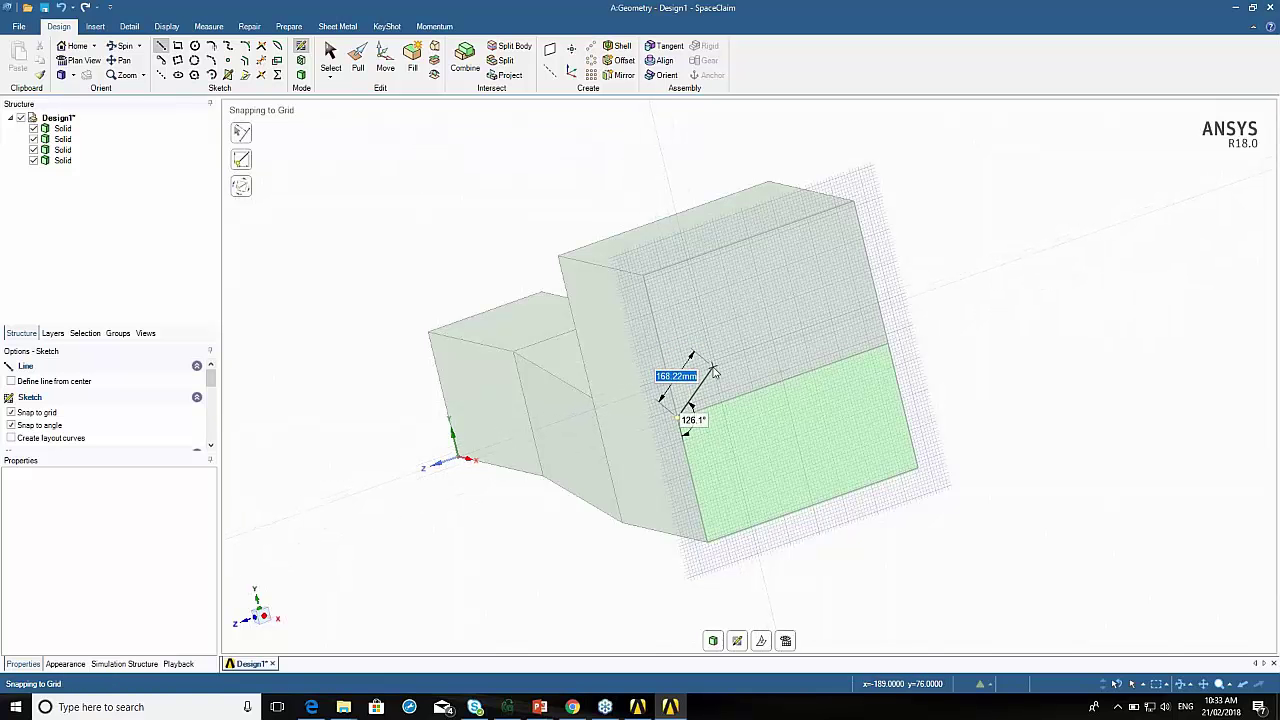
{"action": "key", "text": "Tab"}
{"action": "left_click", "coordinate": [713, 373]}
{"action": "key", "text": "Escape"}
{"action": "key", "text": "ctrl+z"}
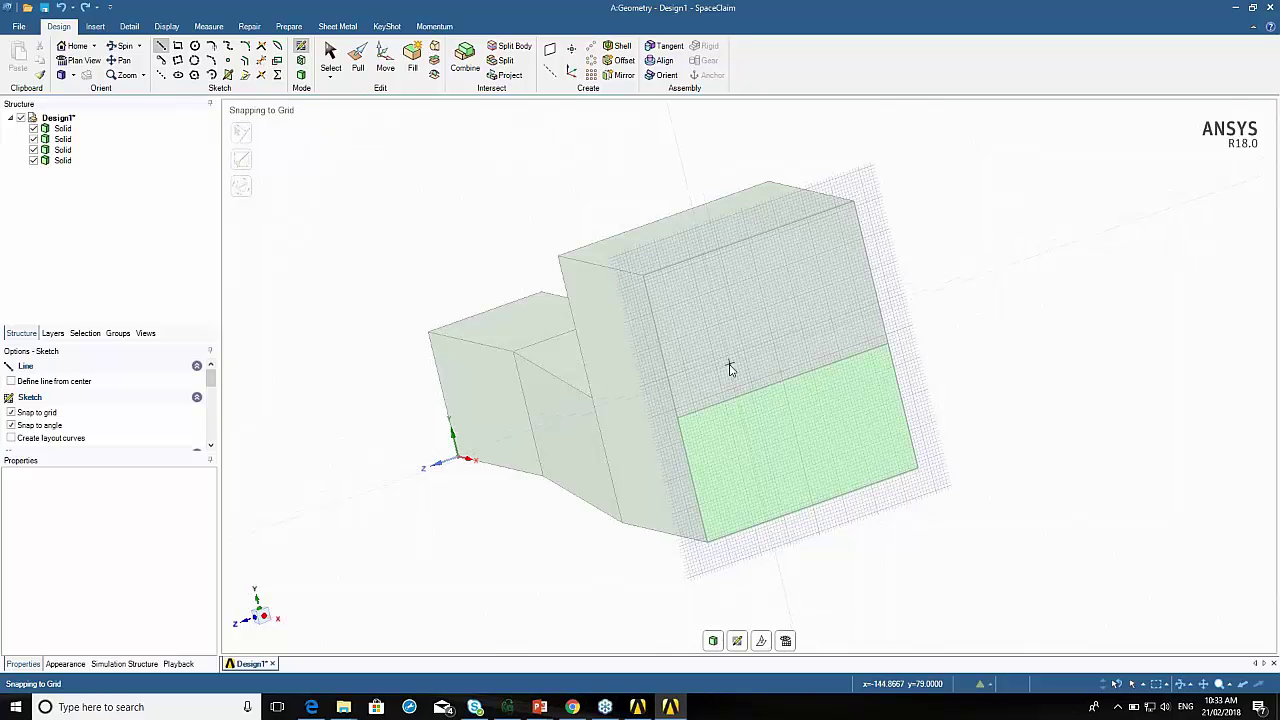
Draw a 60° line about 462 mm long from the front corner above the end section to the block's top edge.
{"action": "left_click", "coordinate": [678, 421]}
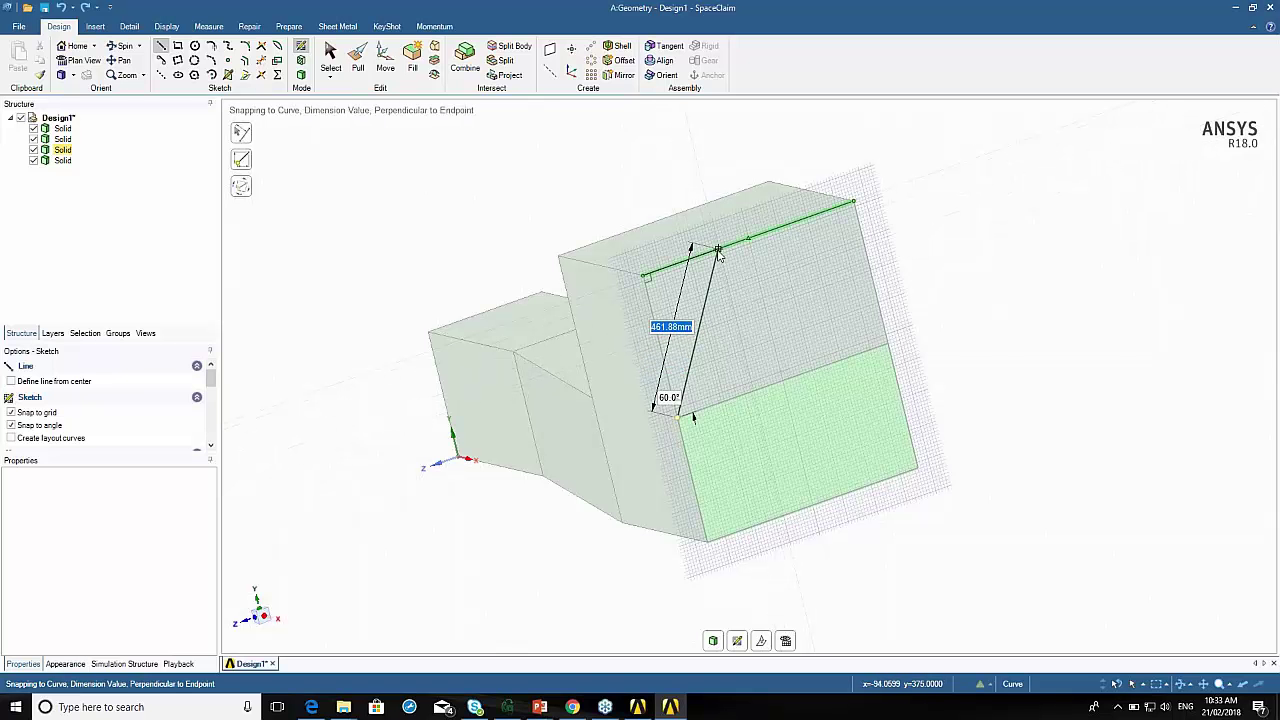
{"action": "left_click", "coordinate": [718, 251]}
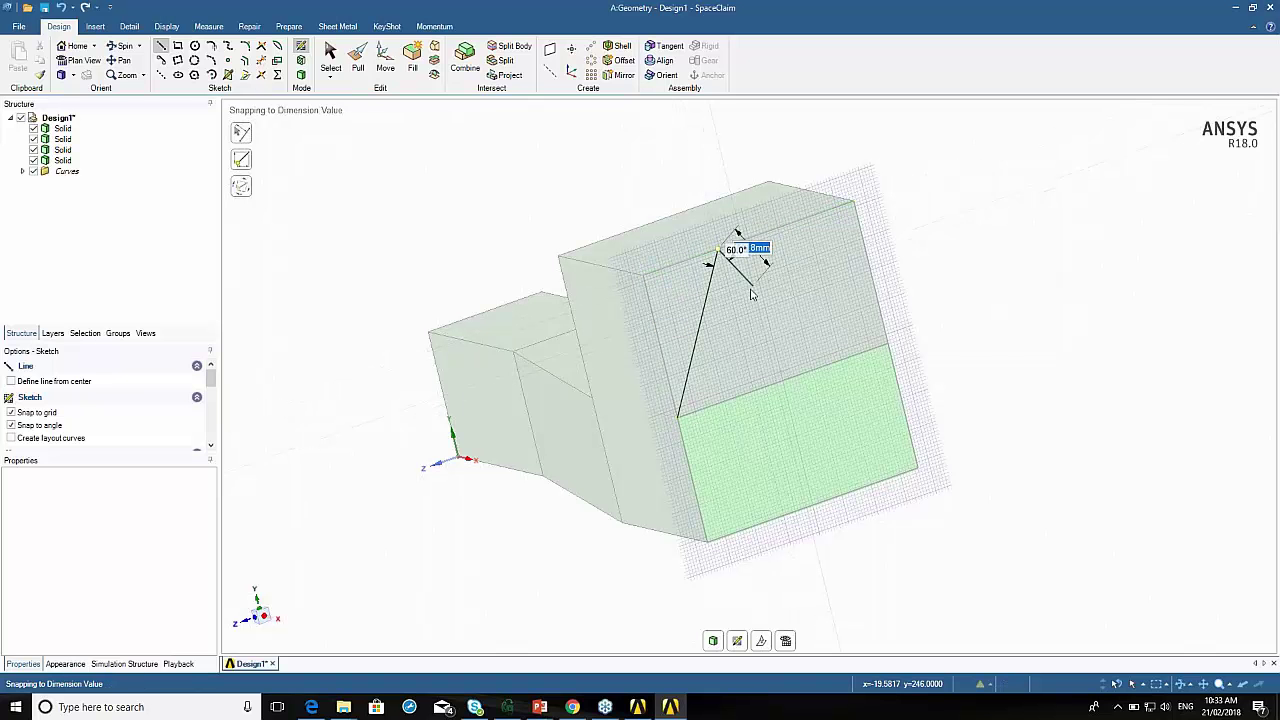
{"action": "key", "text": "Escape"}
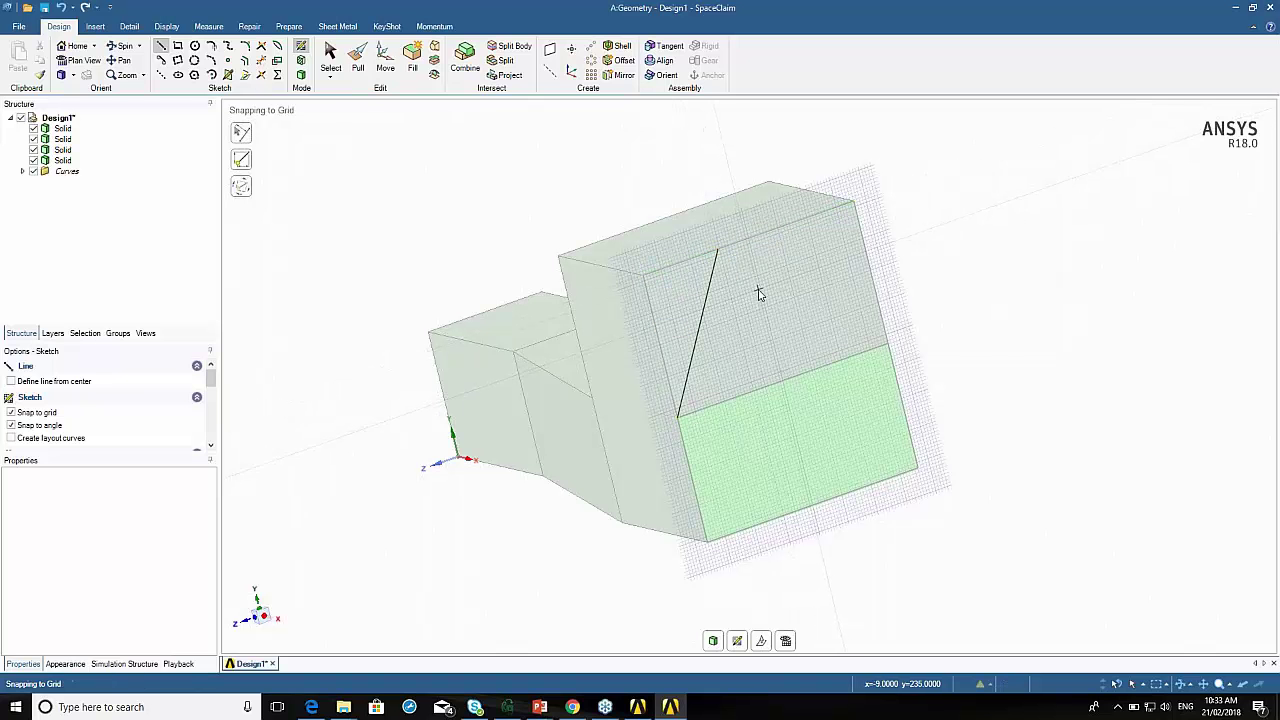
{"action": "left_click", "coordinate": [885, 333]}
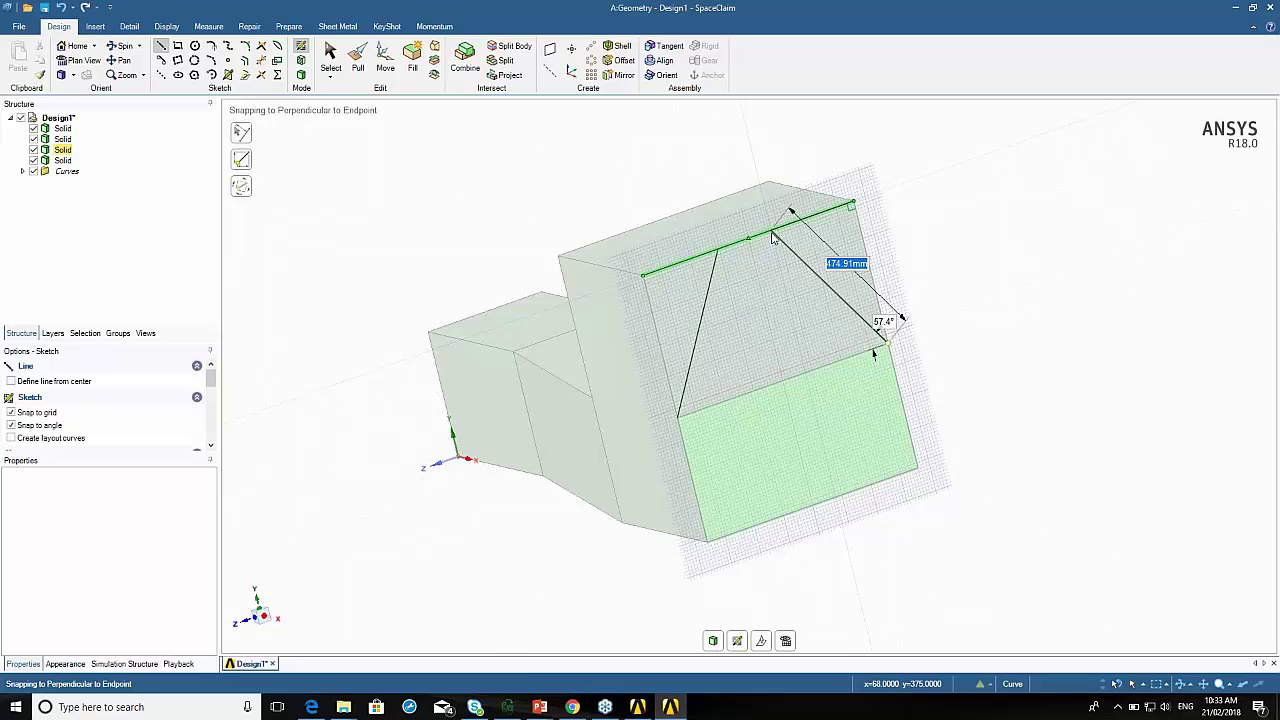
{"action": "key", "text": "Tab"}
{"action": "type", "text": "60"}
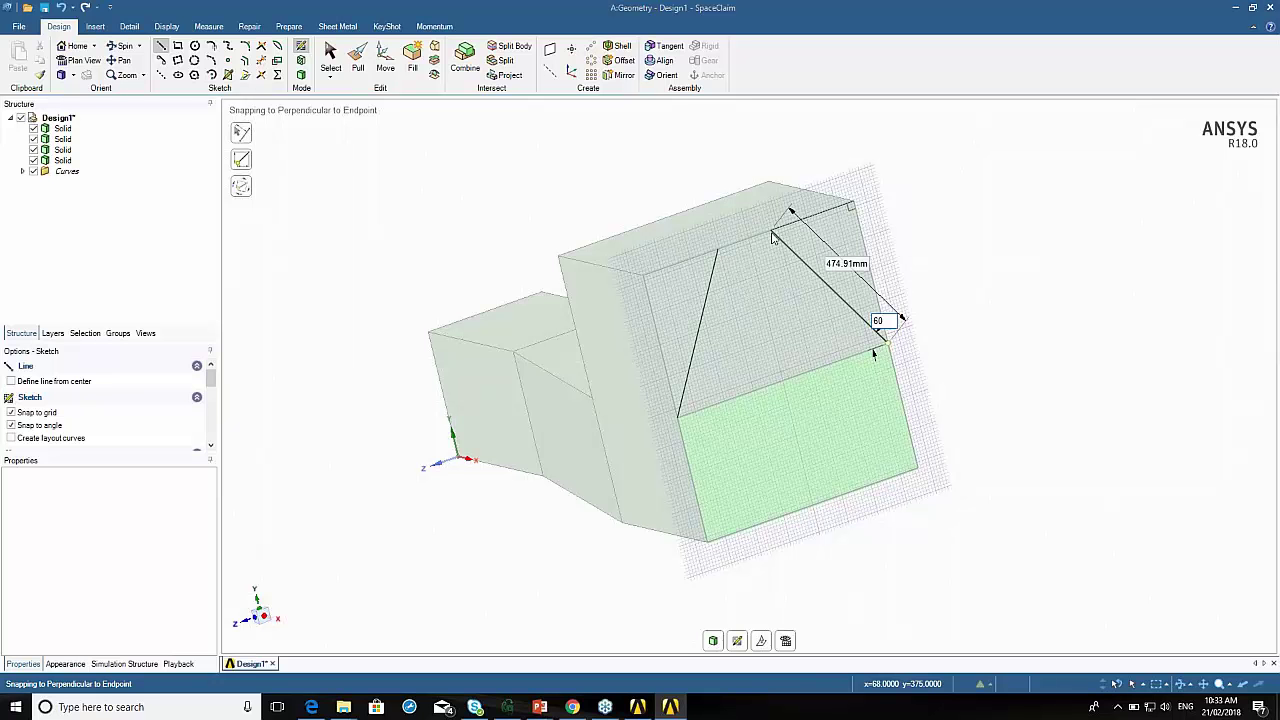
{"action": "key", "text": "Return"}
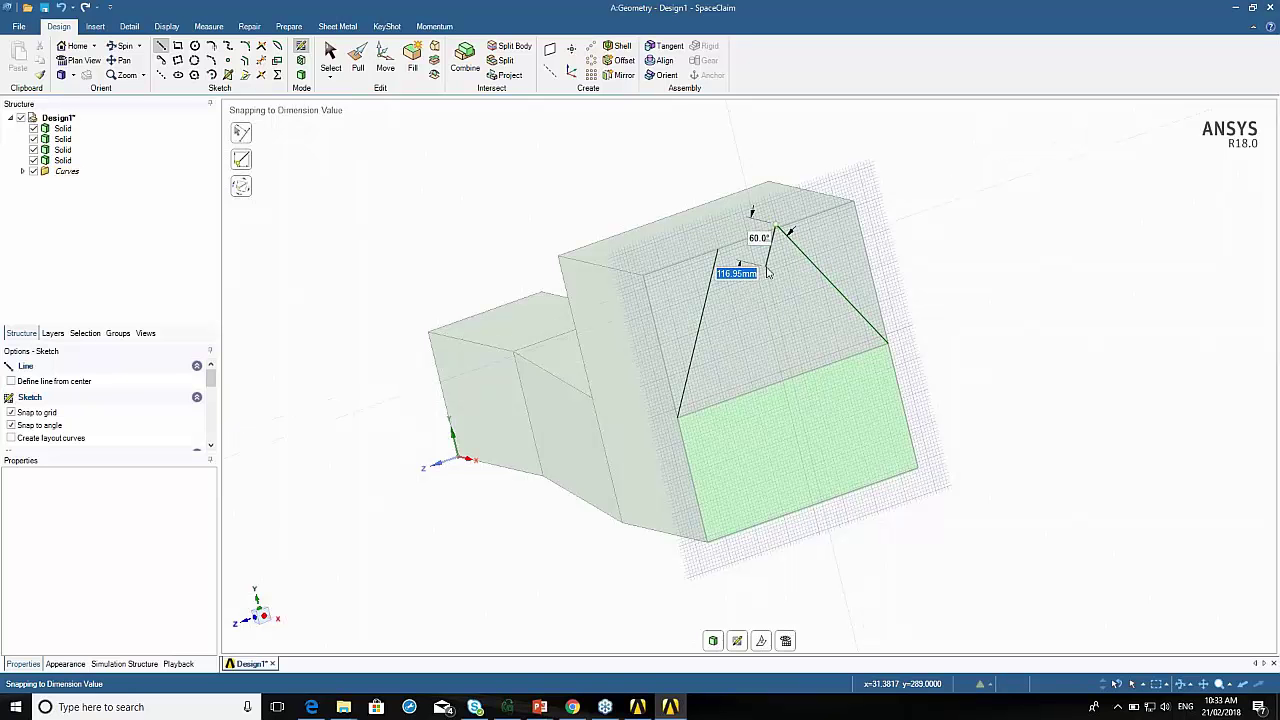
{"action": "key", "text": "Escape"}
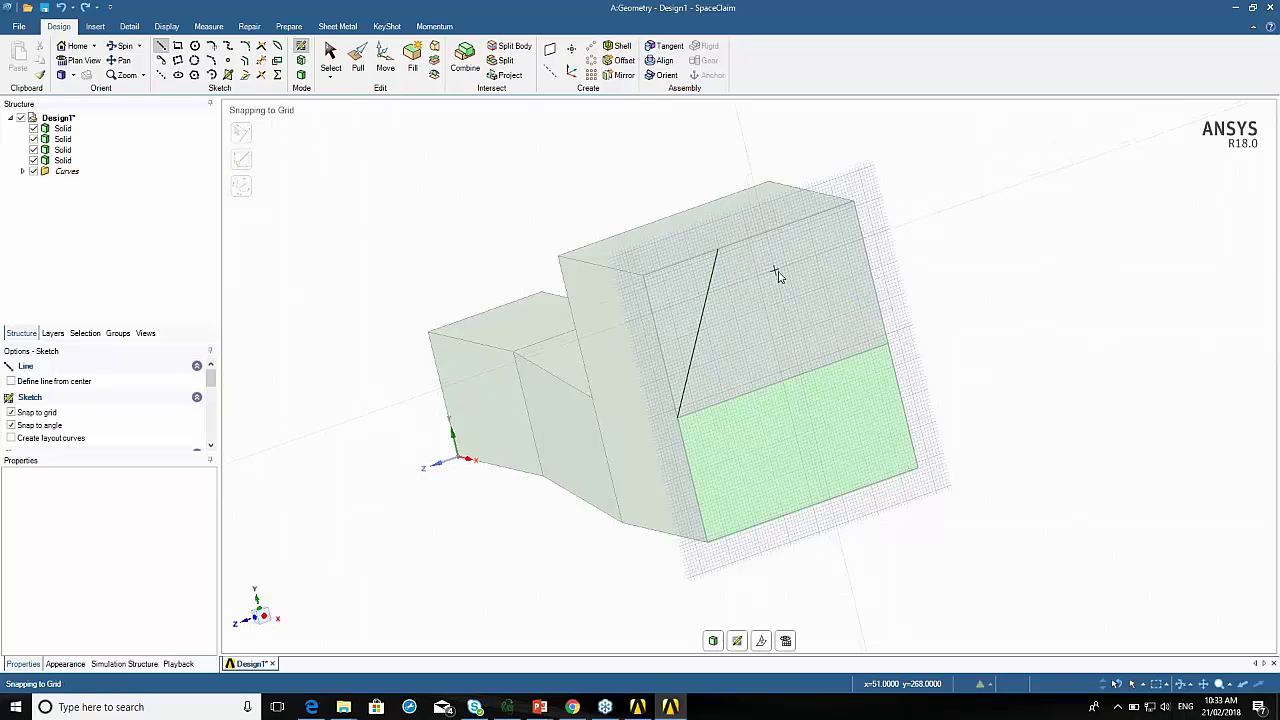
{"action": "left_click", "coordinate": [885, 346]}
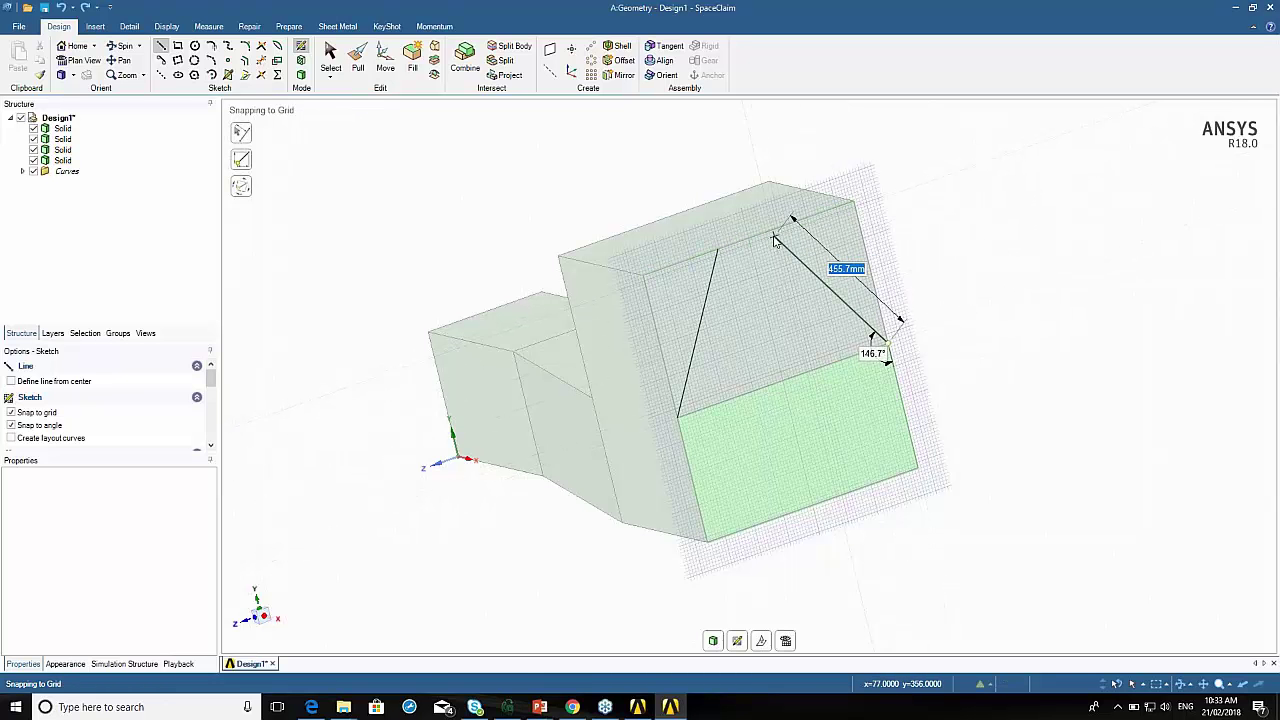
{"action": "key", "text": "Escape"}
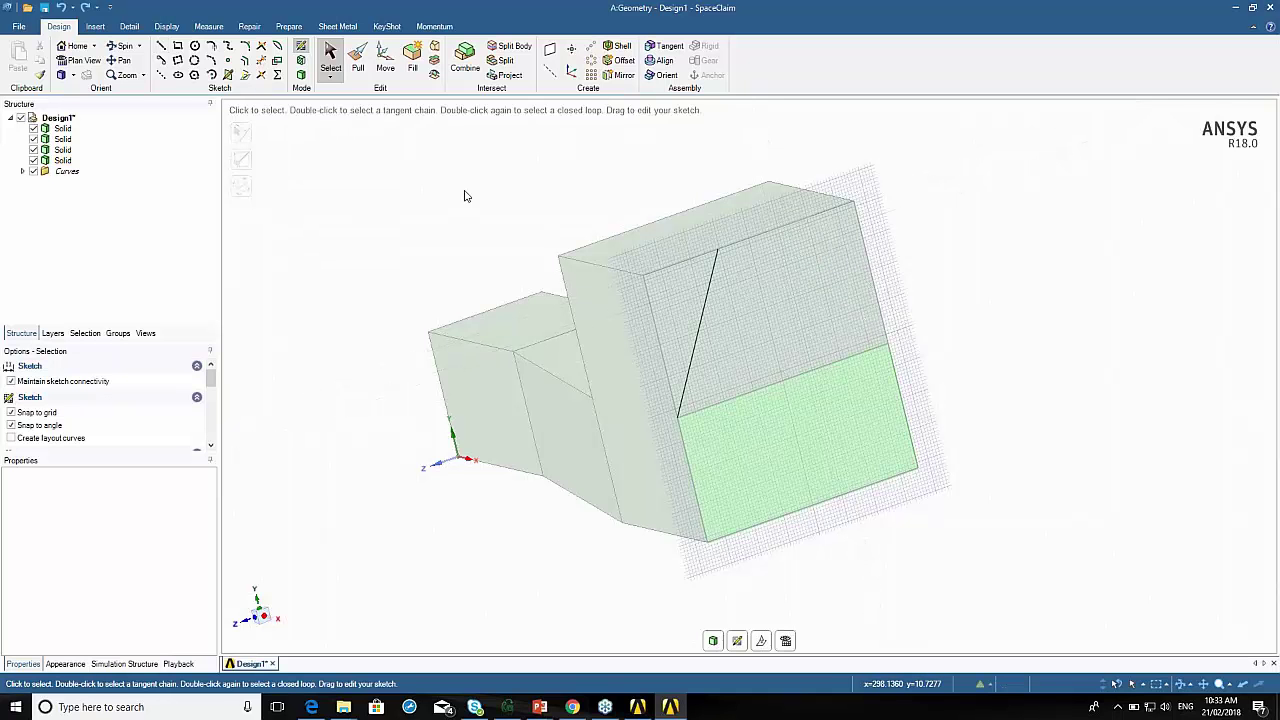
Draw the opposite line, about 462 mm long at 30° to the vertical edge, from the back corner to the top edge.
{"action": "key", "text": "l"}
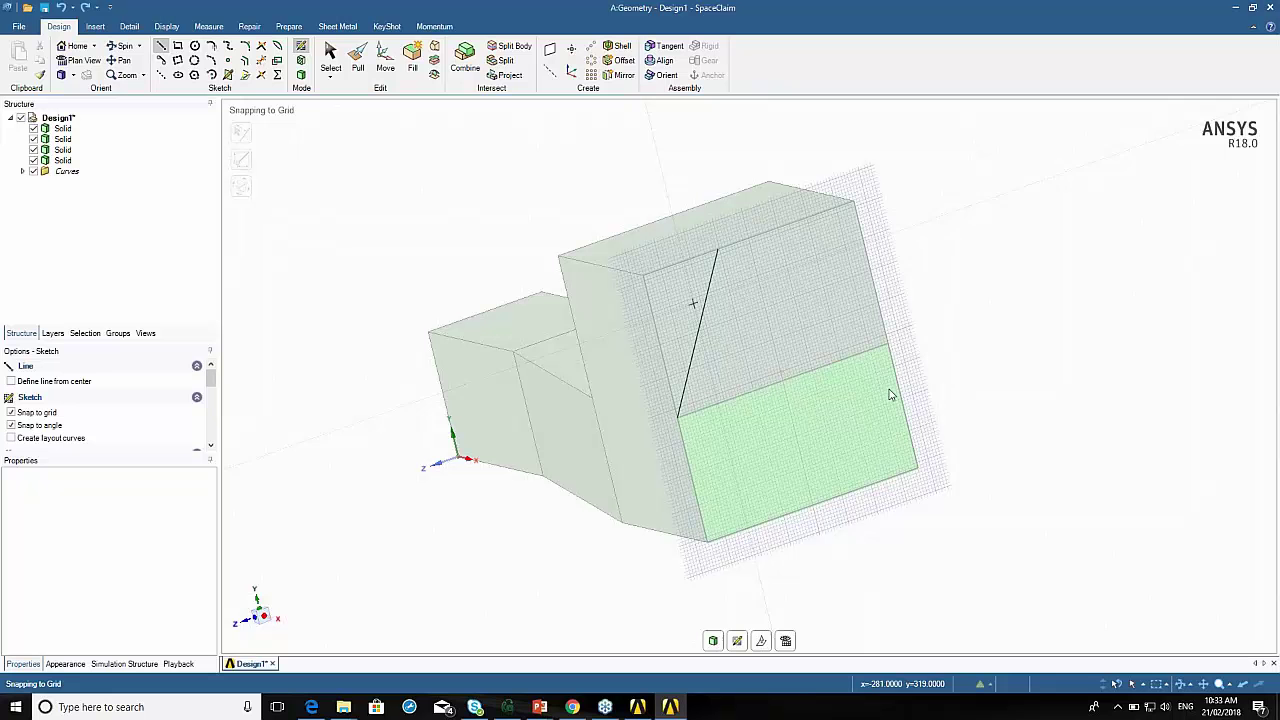
{"action": "left_click", "coordinate": [886, 338]}
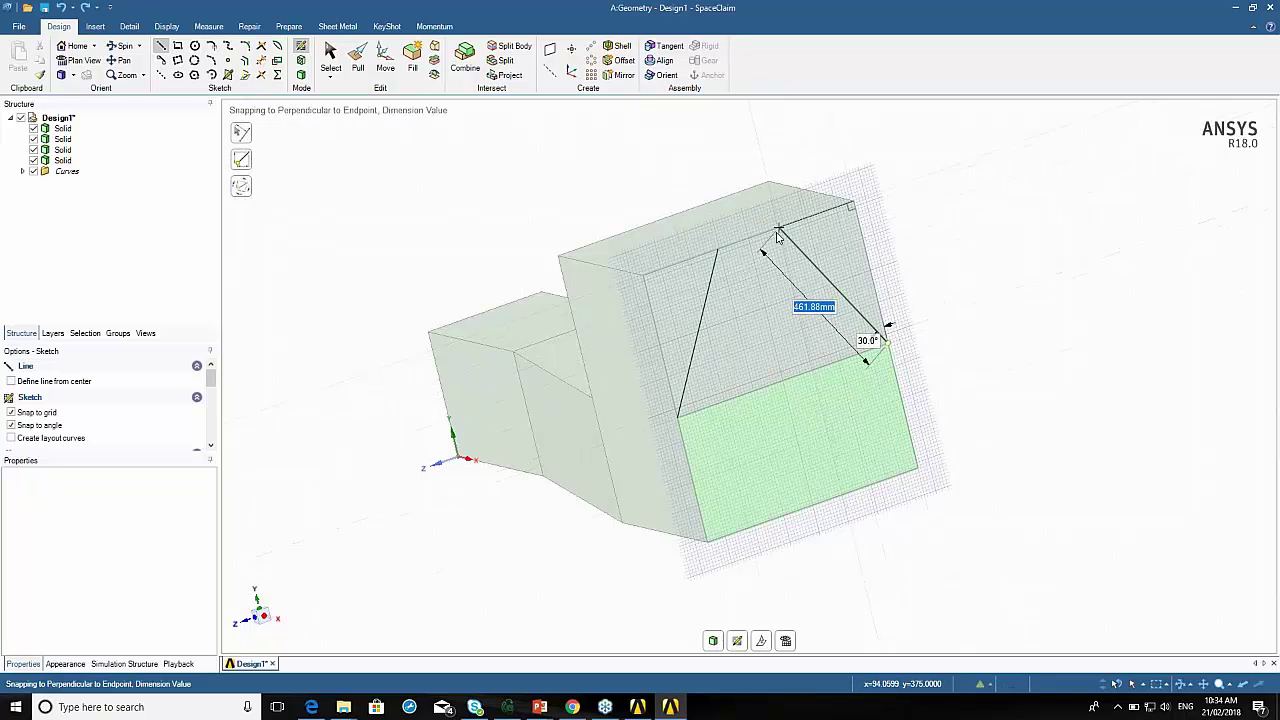
{"action": "left_click", "coordinate": [780, 233]}
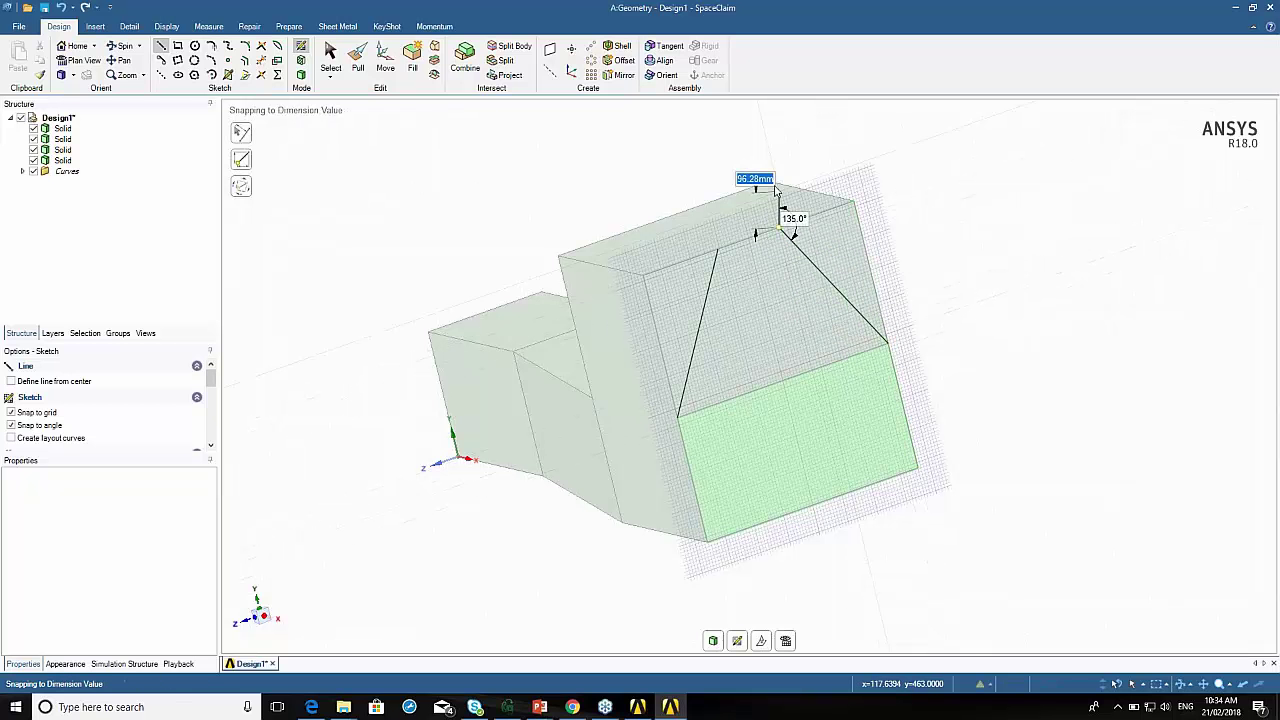
{"action": "key", "text": "Escape"}
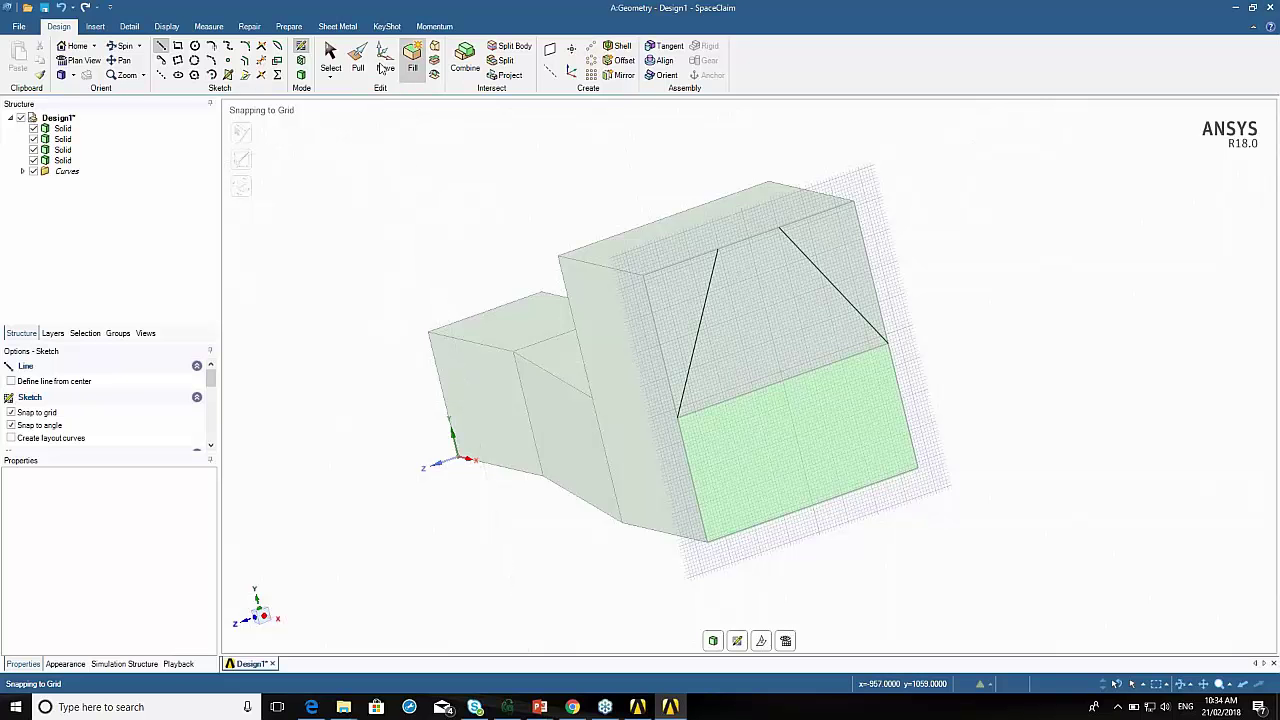
Switch to 3D mode so the two slanted lines split the raised block's end face.
{"action": "left_click", "coordinate": [301, 75]}
{"action": "left_click", "coordinate": [686, 305]}
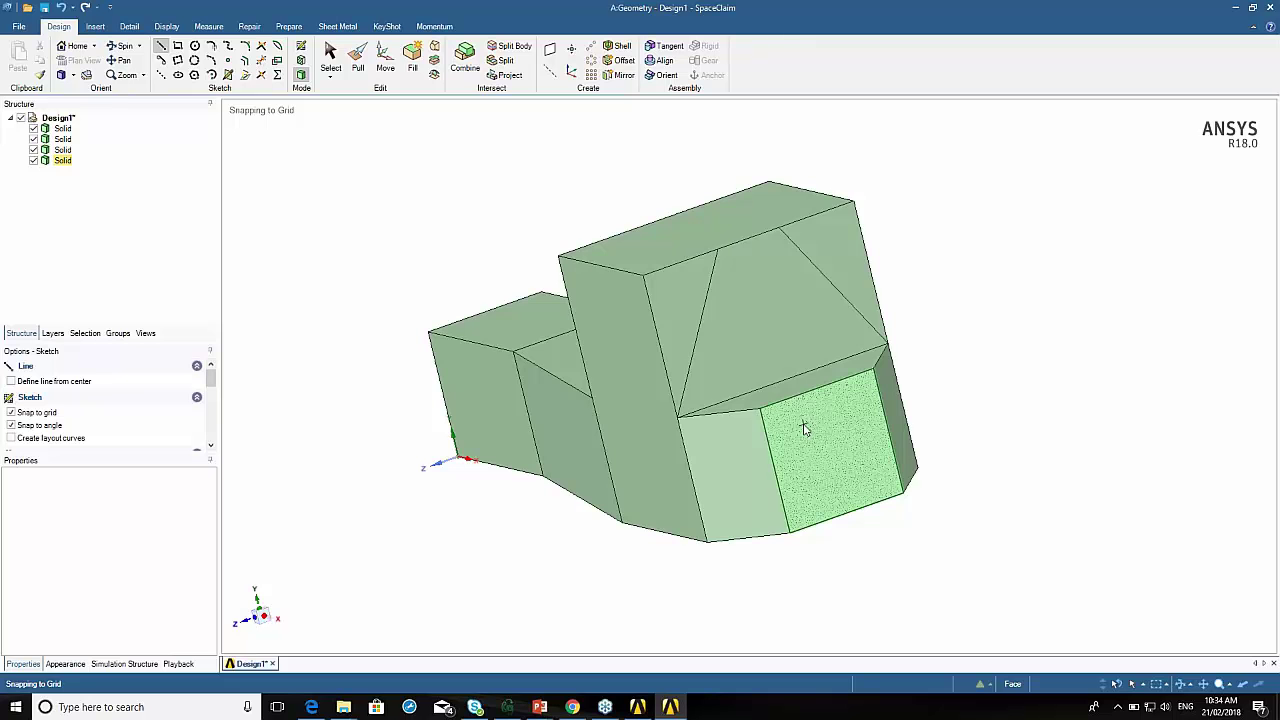
{"action": "left_click", "coordinate": [799, 490]}
{"action": "middle_click_drag", "start_coordinate": [799, 490], "coordinate": [857, 480]}
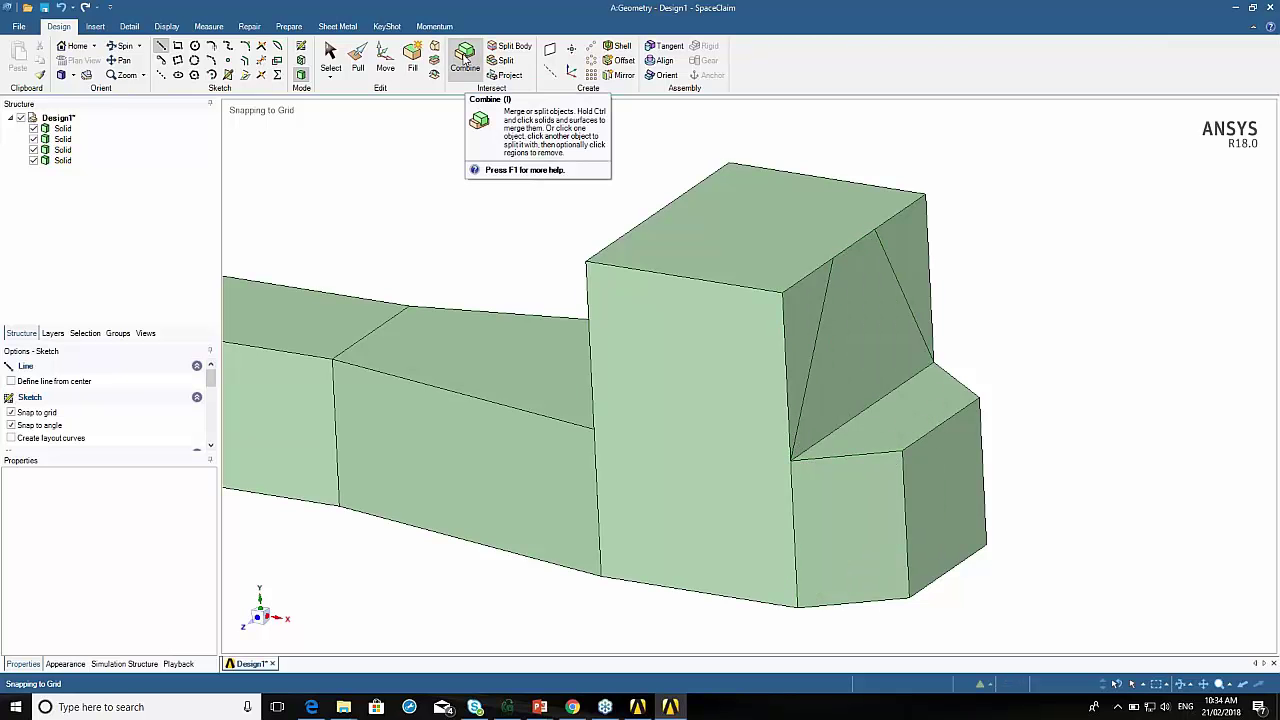
Merge the end section with the raised block into one solid using Combine.
{"action": "left_click", "coordinate": [465, 60]}
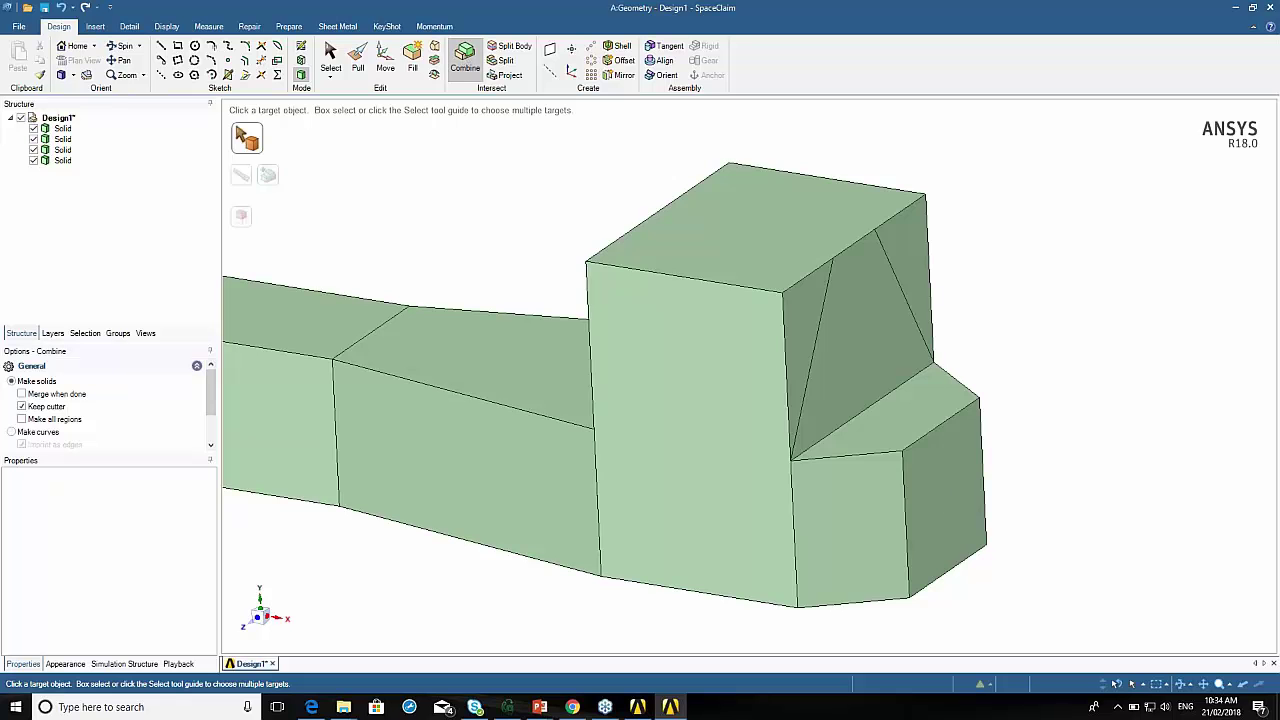
{"action": "left_click", "coordinate": [937, 449]}
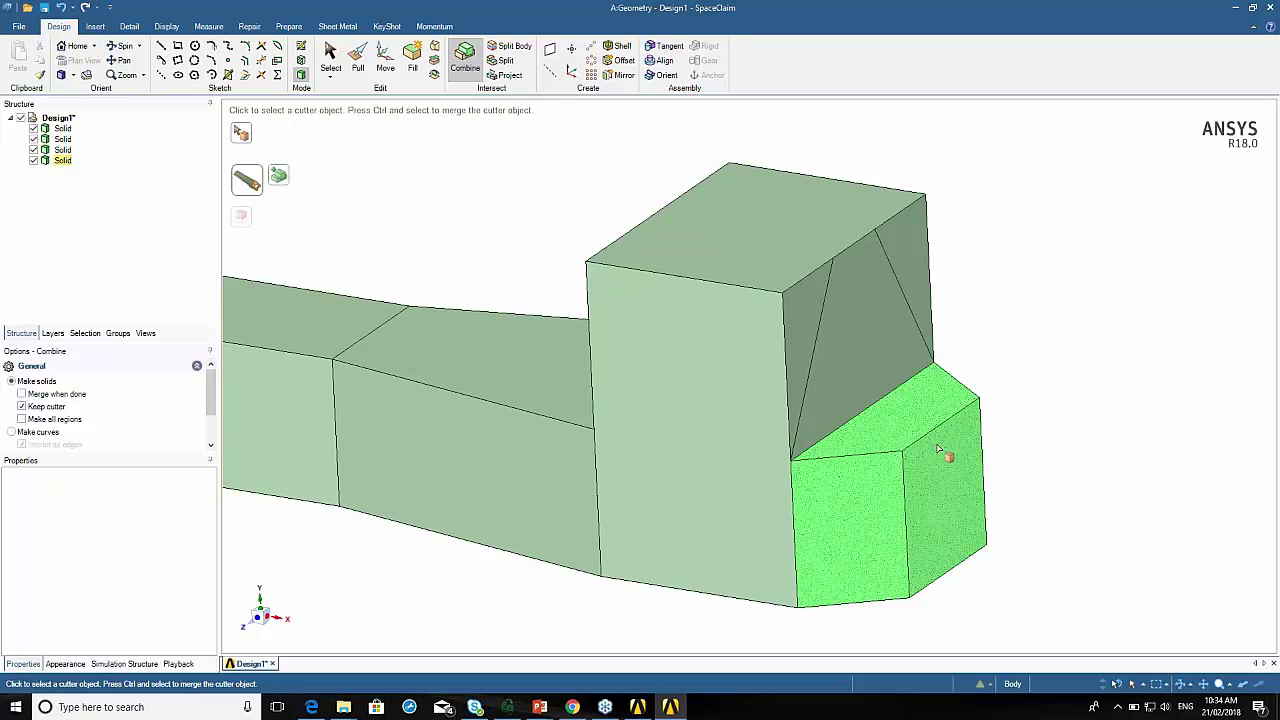
{"action": "left_click", "coordinate": [858, 363]}
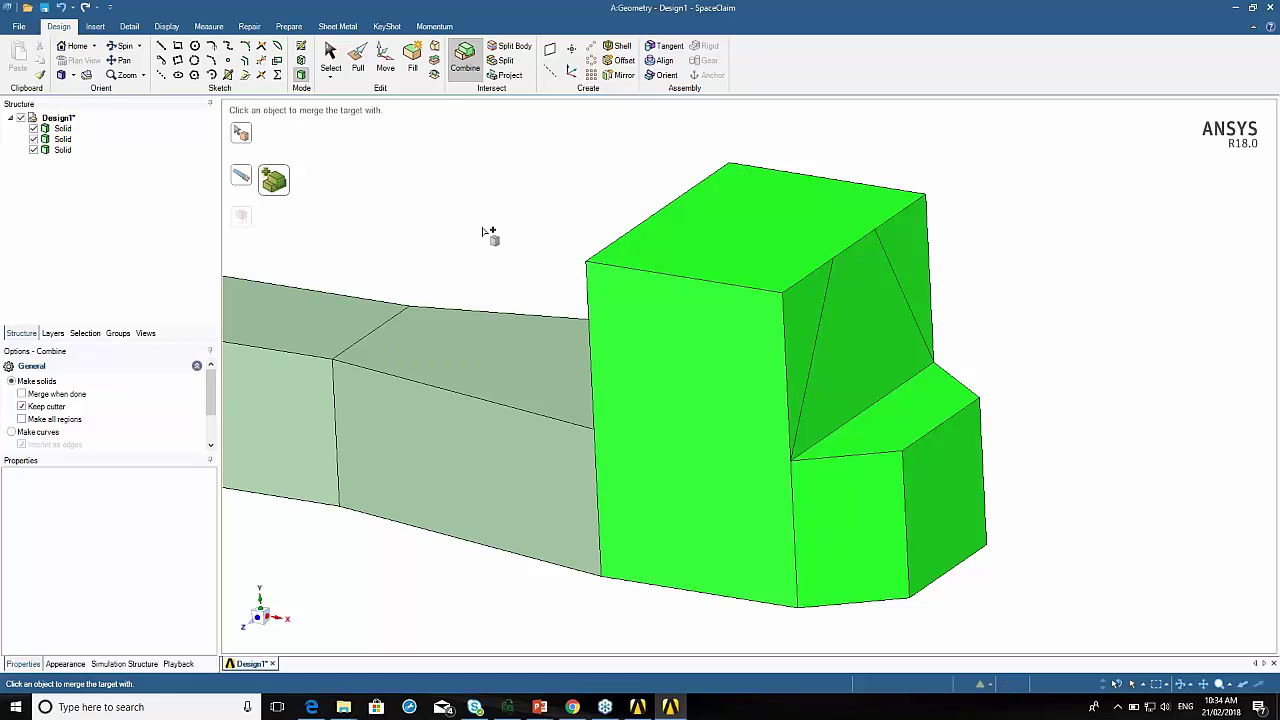
{"action": "key", "text": "Escape"}
{"action": "key", "text": "Escape"}
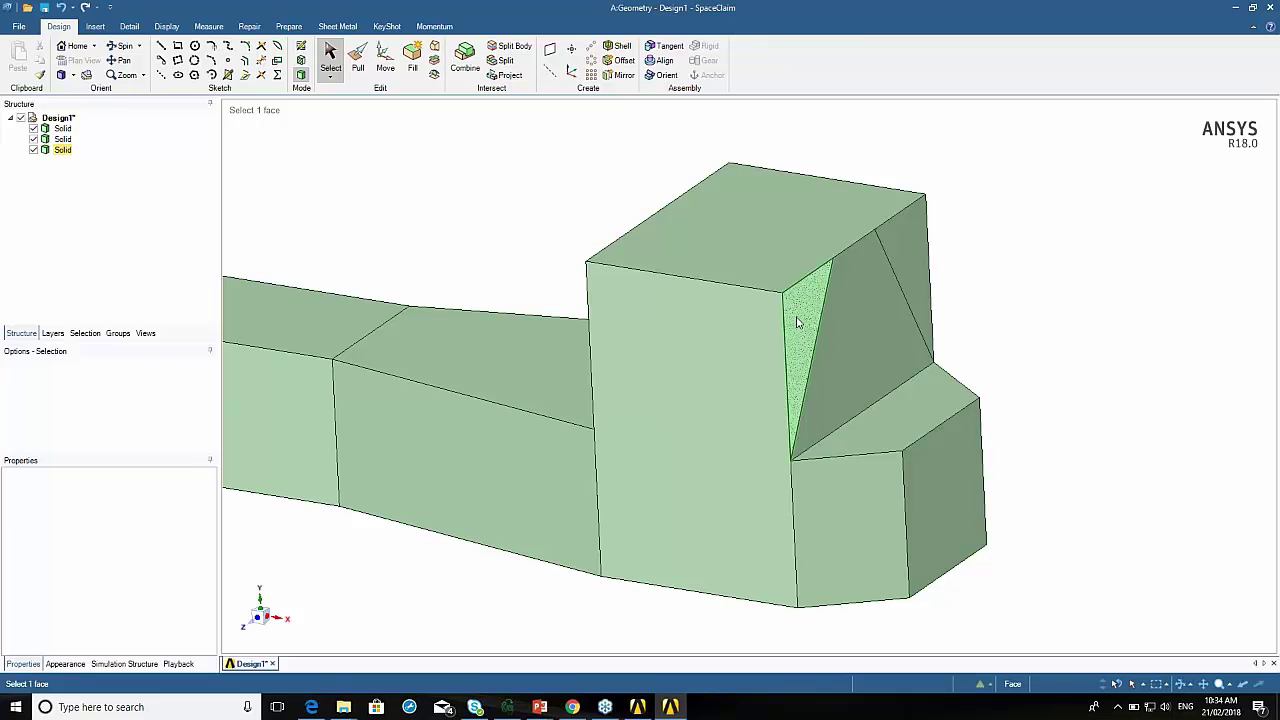
Try to pull both triangular regions of the raised block's end face through the block to cut its slanted sides.
{"action": "left_click", "coordinate": [801, 313]}
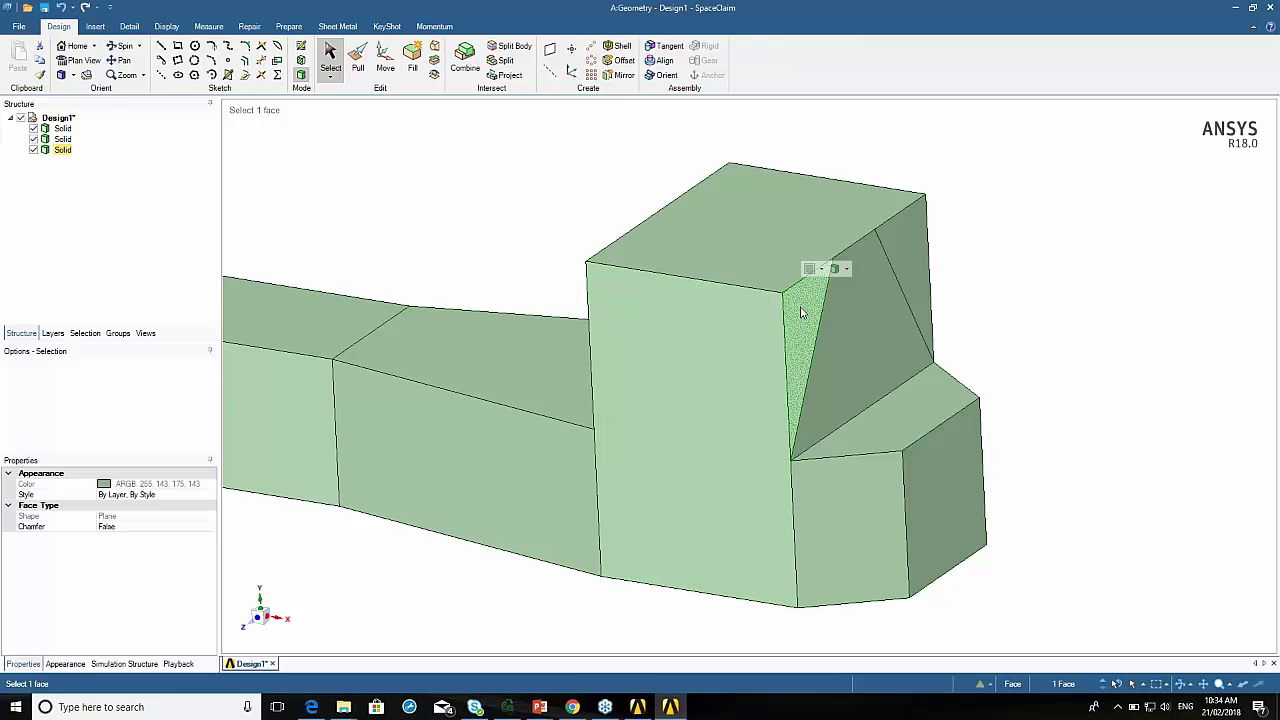
{"action": "key", "text": "p"}
{"action": "left_click_drag", "start_coordinate": [801, 313], "coordinate": [548, 294]}
{"action": "left_click", "coordinate": [870, 326]}
{"action": "middle_click_drag", "start_coordinate": [870, 326], "coordinate": [760, 380]}
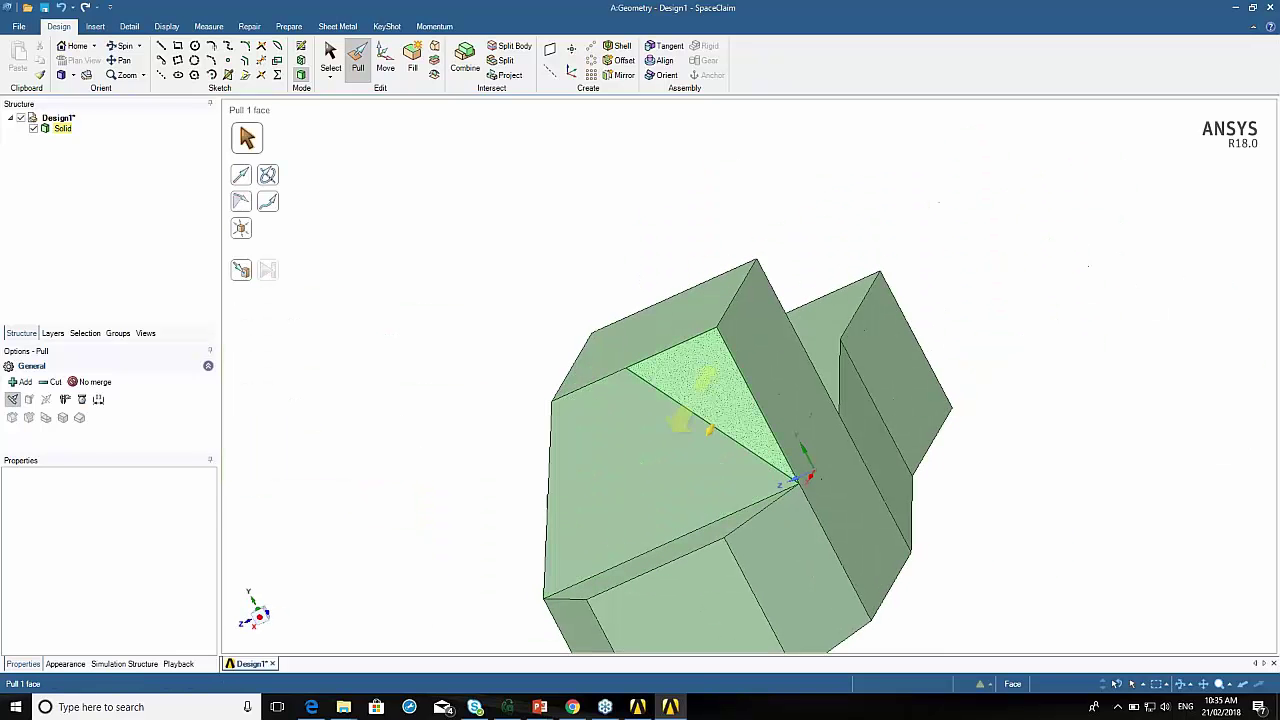
{"action": "left_click", "coordinate": [716, 392]}
{"action": "left_click_drag", "start_coordinate": [716, 392], "coordinate": [750, 303]}
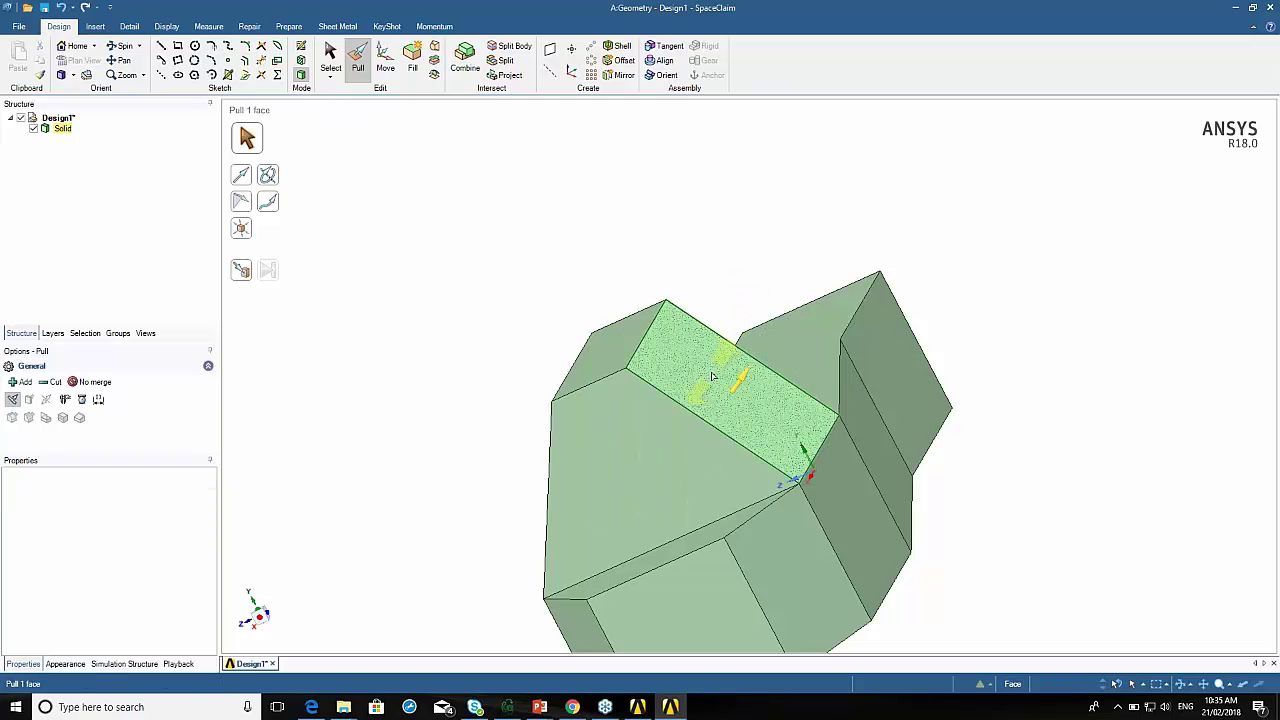
{"action": "middle_click_drag", "start_coordinate": [696, 392], "coordinate": [910, 320]}
{"action": "left_click", "coordinate": [760, 364]}
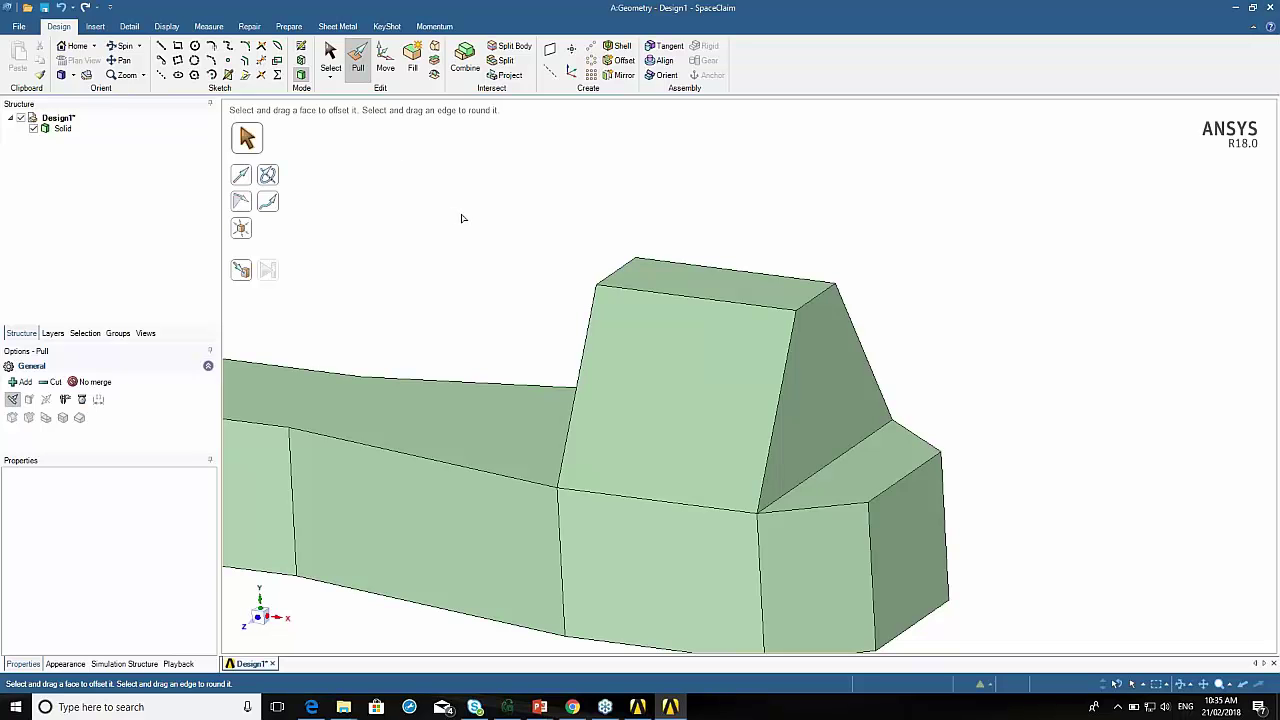
Undo the two pulls that cut the raised block's slanted sides.
{"action": "left_click", "coordinate": [551, 471]}
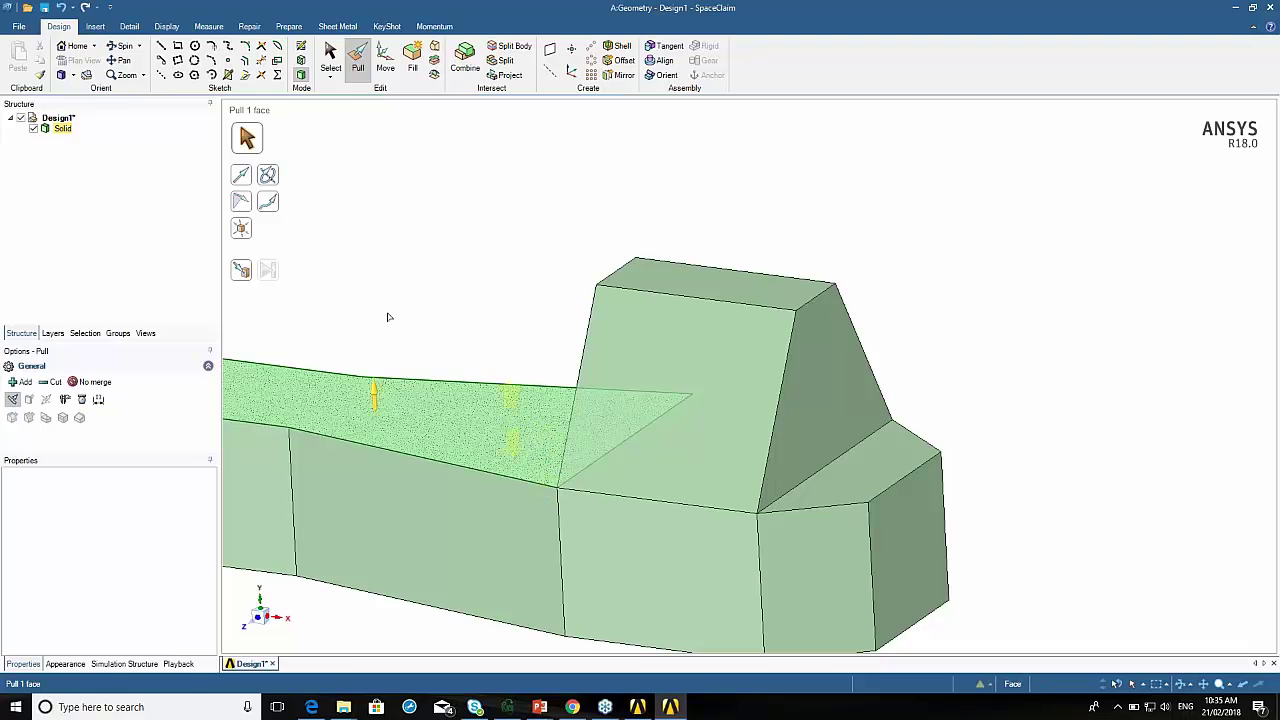
{"action": "key", "text": "Escape"}
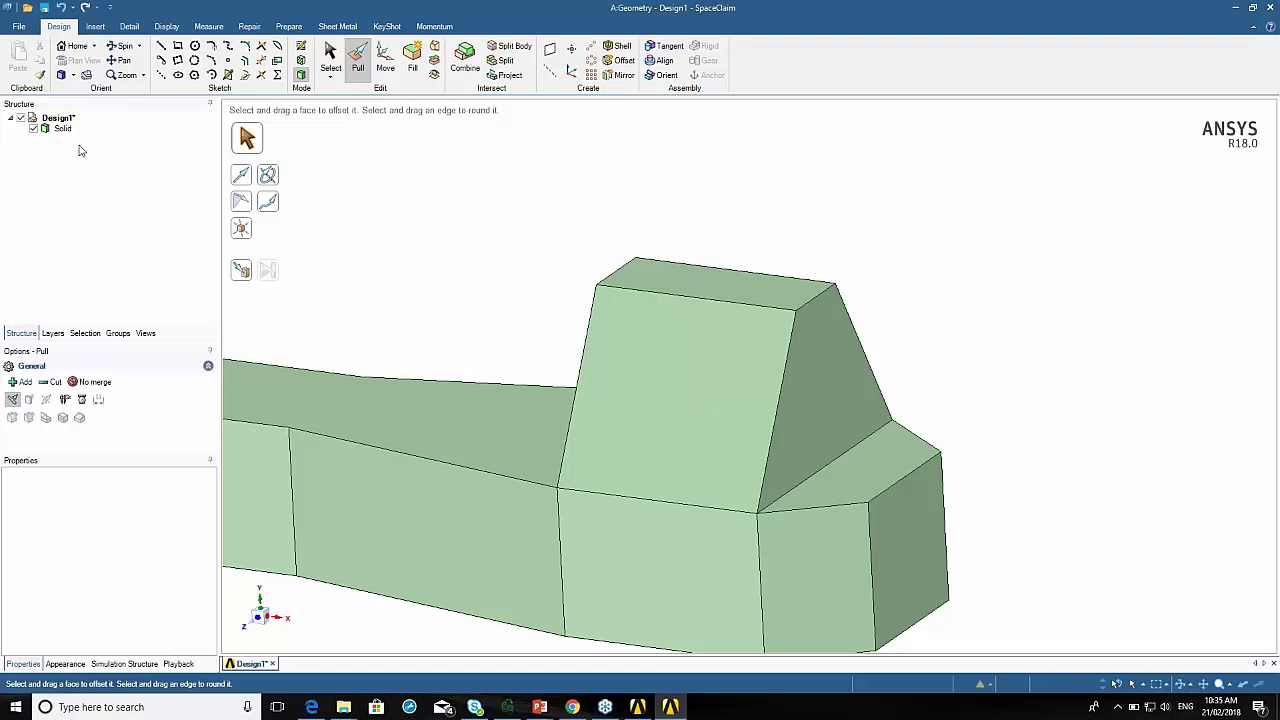
{"action": "key", "text": "ctrl+z"}
{"action": "key", "text": "ctrl+z"}
Cut the raised block's slanted sides by pulling both triangular end regions back through it with the No merge option.
{"action": "left_click", "coordinate": [320, 372]}
{"action": "left_click", "coordinate": [346, 243]}
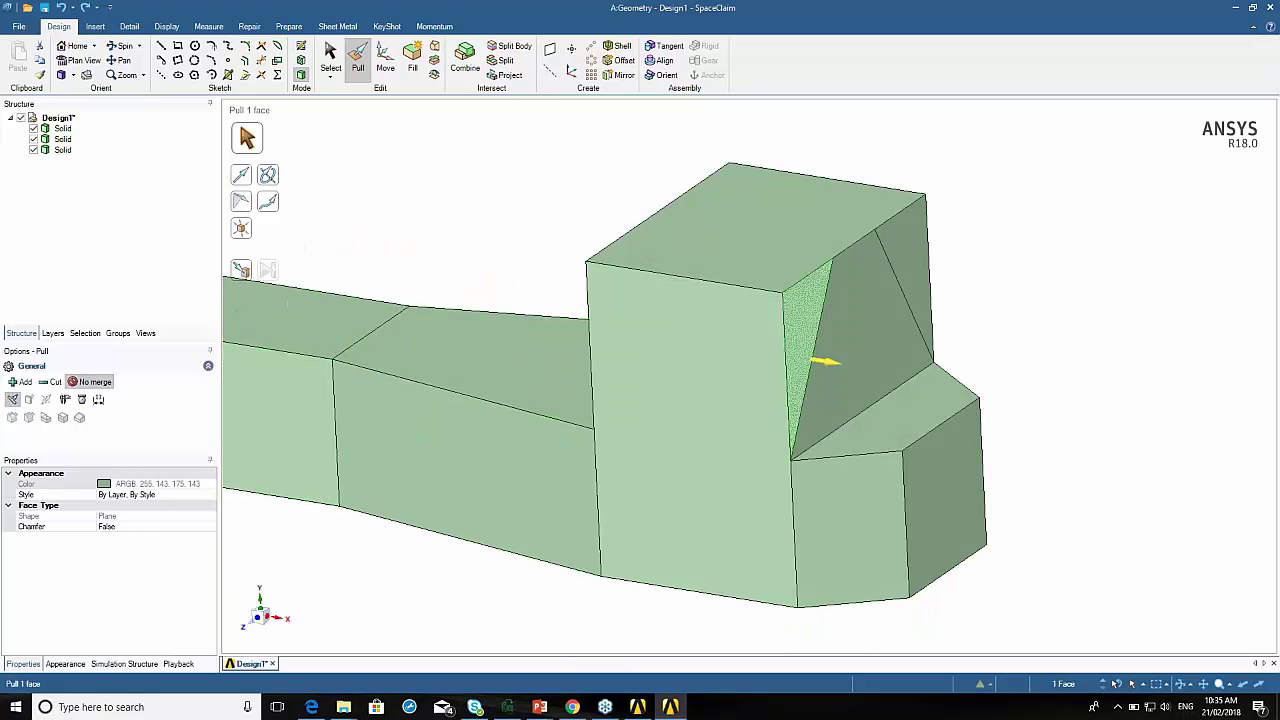
{"action": "left_click_drag", "start_coordinate": [822, 360], "coordinate": [600, 302]}
{"action": "left_click", "coordinate": [904, 248]}
{"action": "left_click_drag", "start_coordinate": [904, 248], "coordinate": [700, 200]}
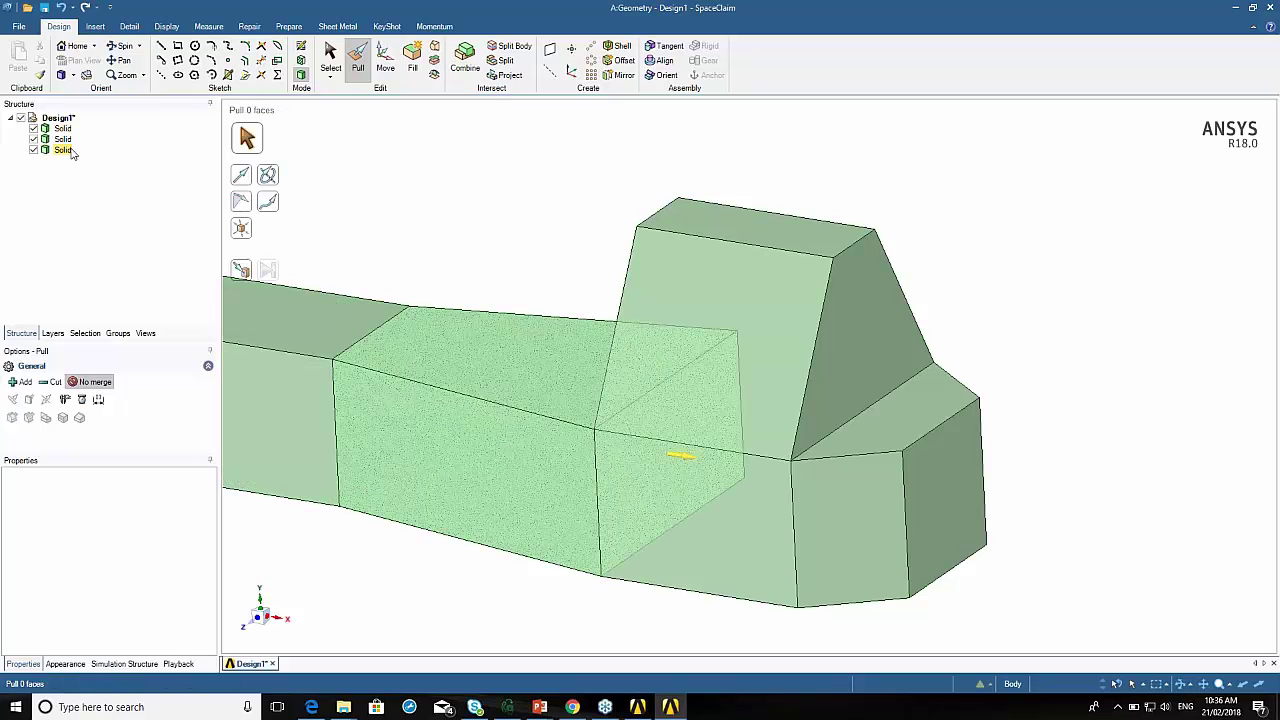
{"action": "left_click", "coordinate": [395, 335]}
{"action": "key", "text": "Escape"}
{"action": "key", "text": "Escape"}
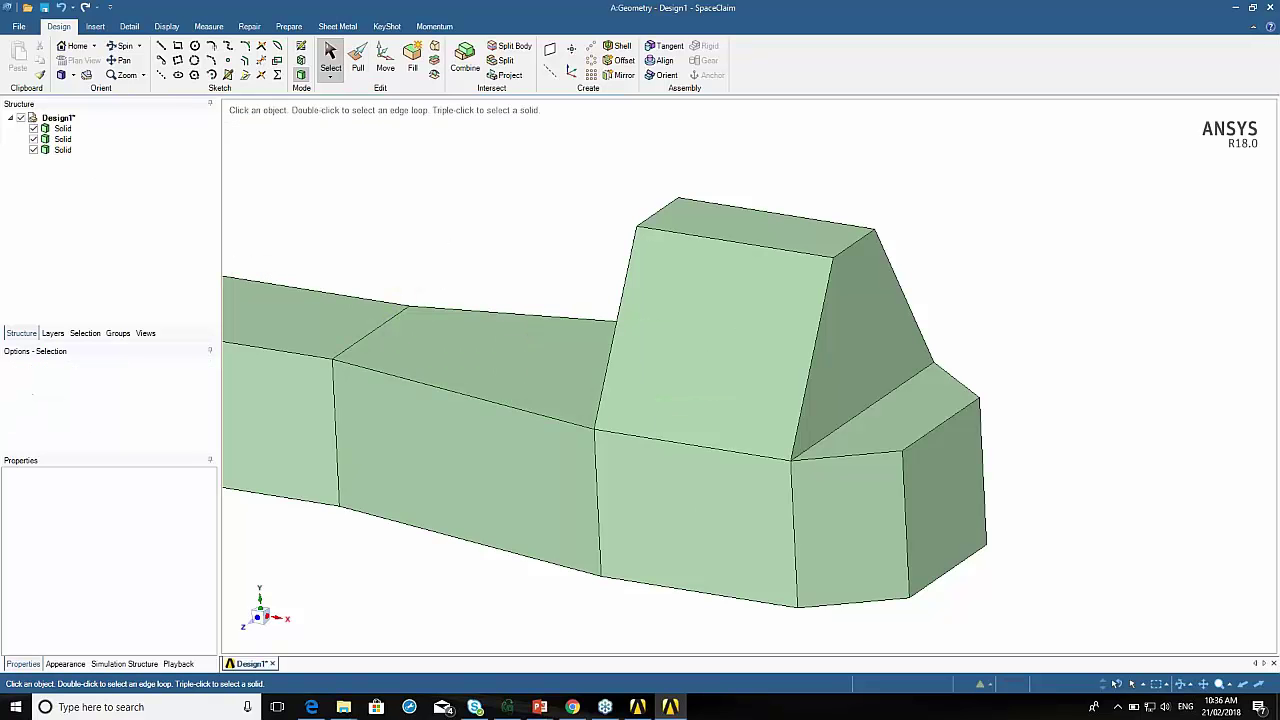
Move the short top edge of the raised block's end face 300 mm inward along the block's length.
{"action": "left_click", "coordinate": [386, 67]}
{"action": "left_click", "coordinate": [854, 248]}
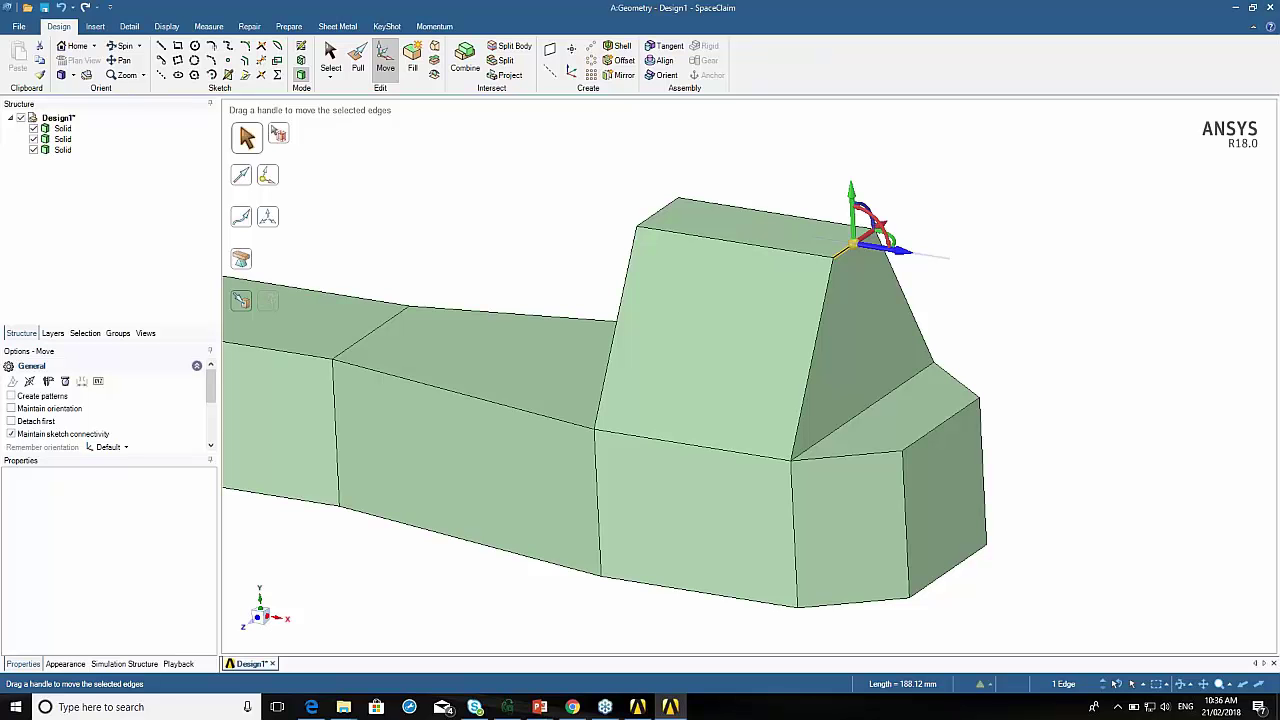
{"action": "left_click", "coordinate": [895, 248]}
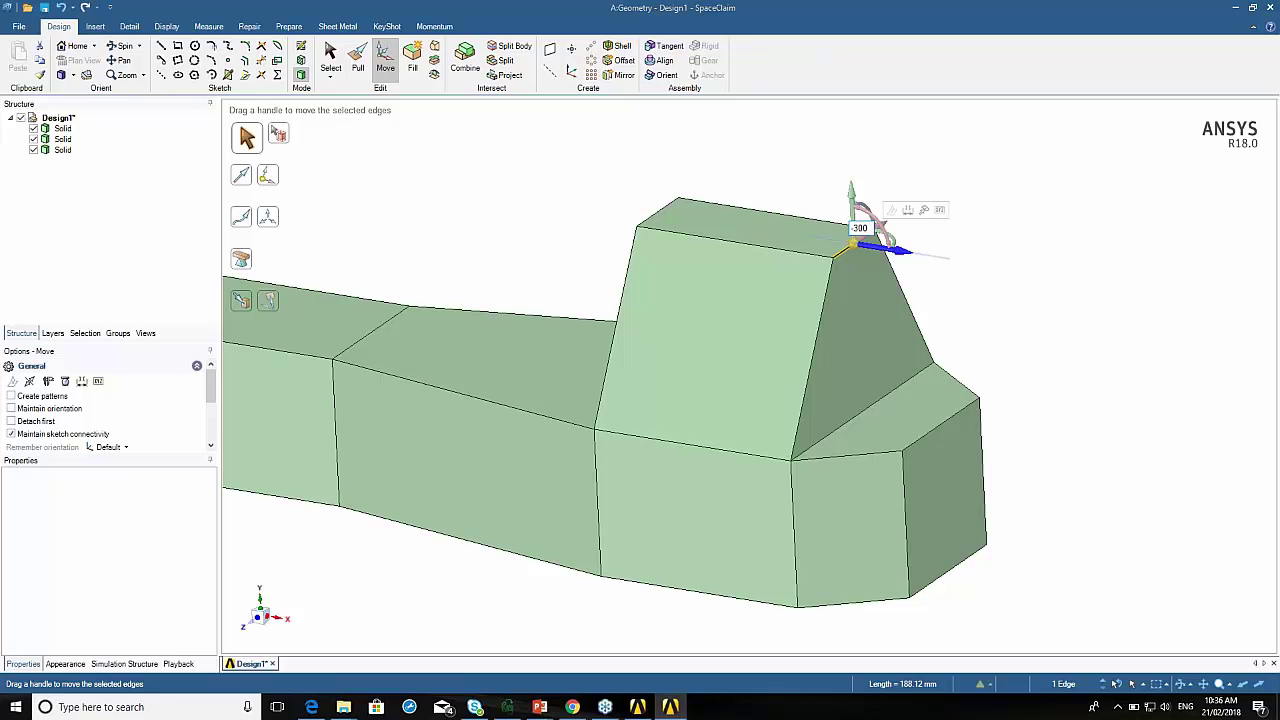
{"action": "left_click_drag", "start_coordinate": [895, 248], "coordinate": [768, 232]}
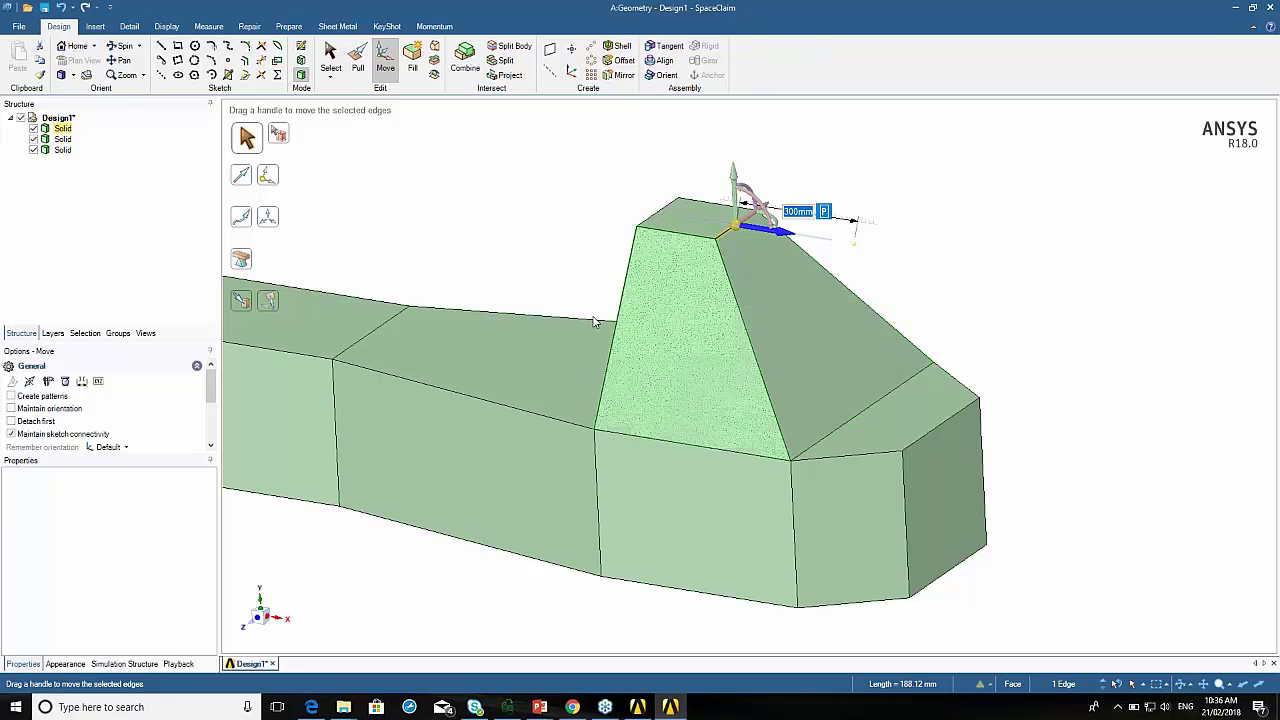
{"action": "key", "text": "Escape"}
Start a sketch on the square end face at the model's opposite end with the Three-Point Arc tool.
{"action": "middle_click_drag", "start_coordinate": [524, 211], "coordinate": [465, 391], "text": "shift"}
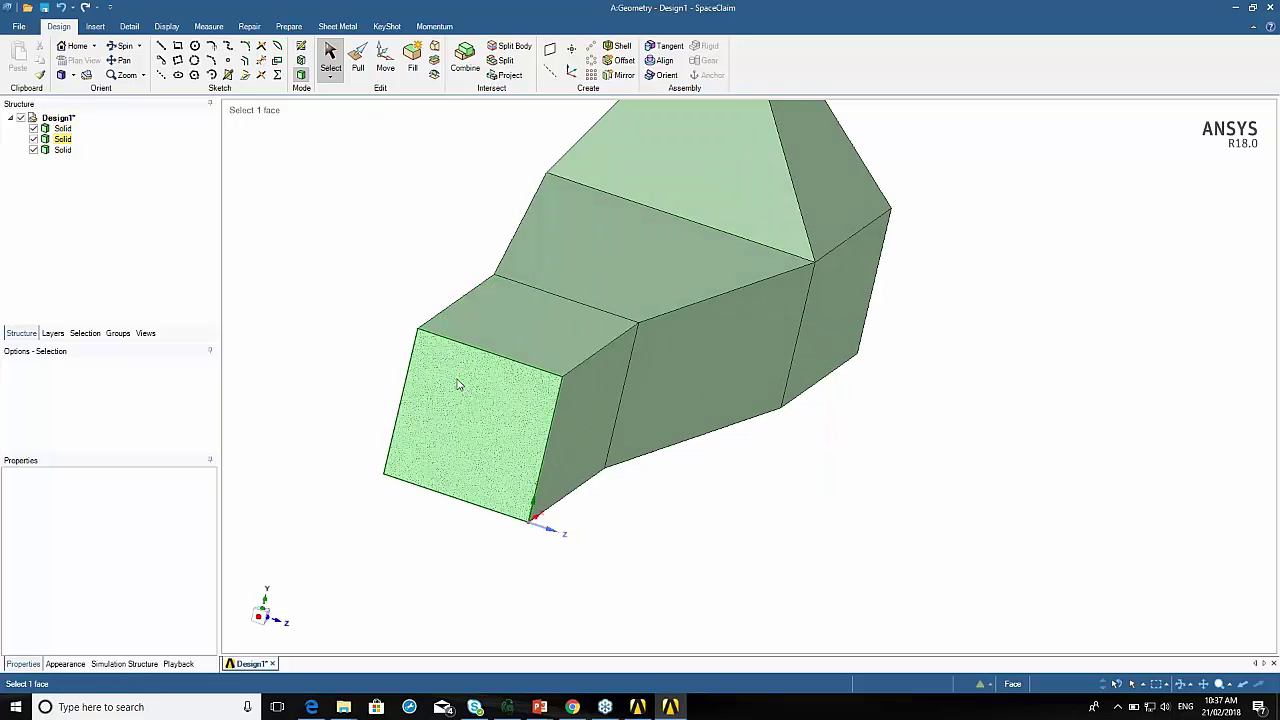
{"action": "left_click", "coordinate": [508, 323]}
{"action": "left_click", "coordinate": [469, 400]}
{"action": "left_click", "coordinate": [455, 383]}
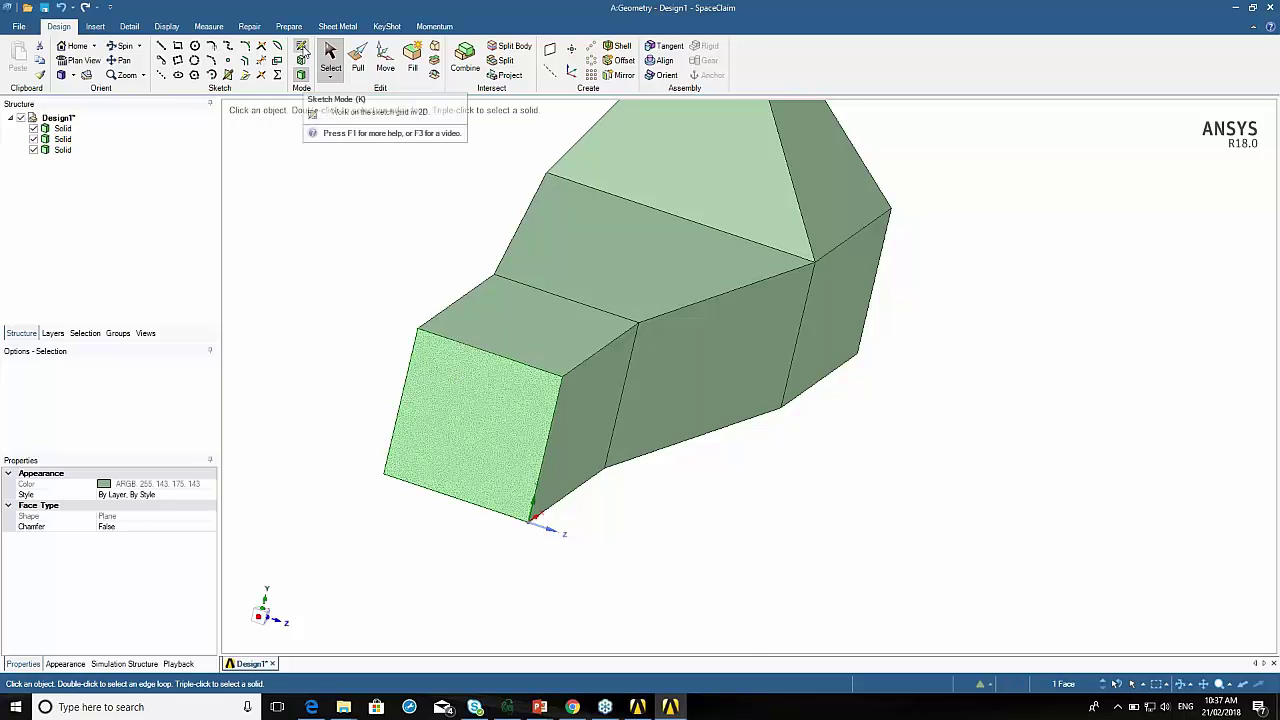
{"action": "left_click", "coordinate": [303, 51]}
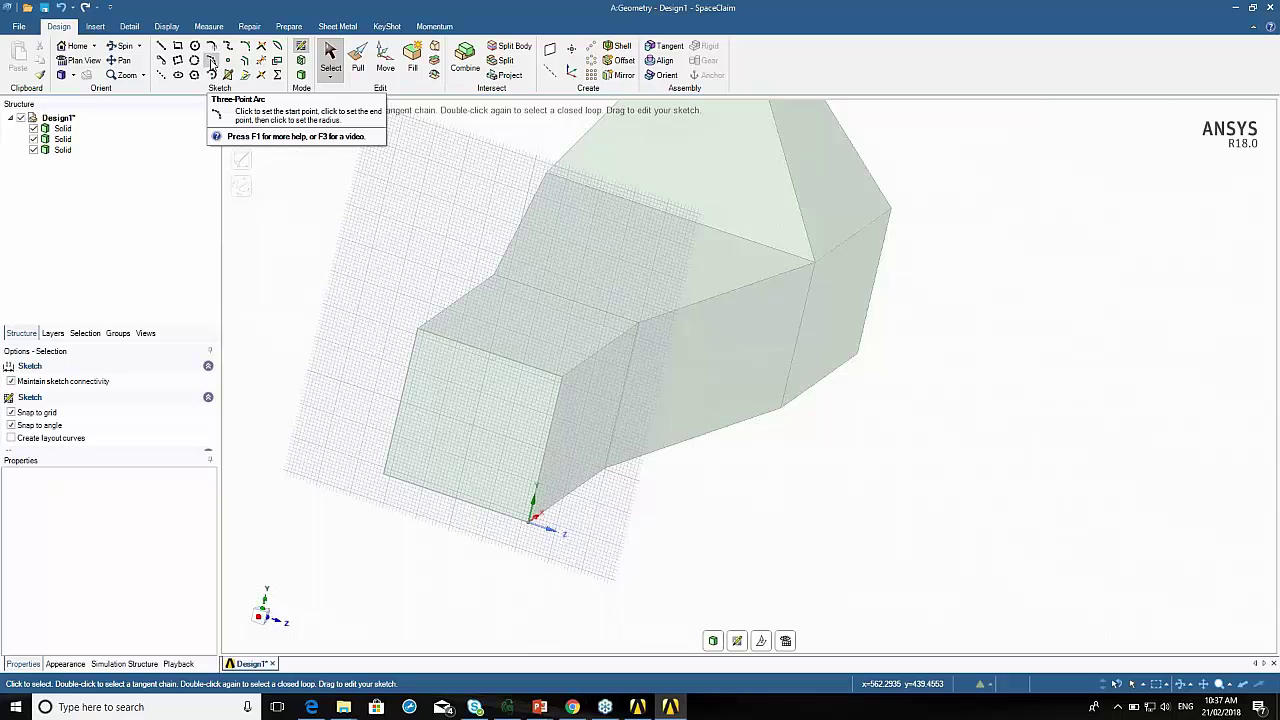
{"action": "left_click", "coordinate": [212, 62]}
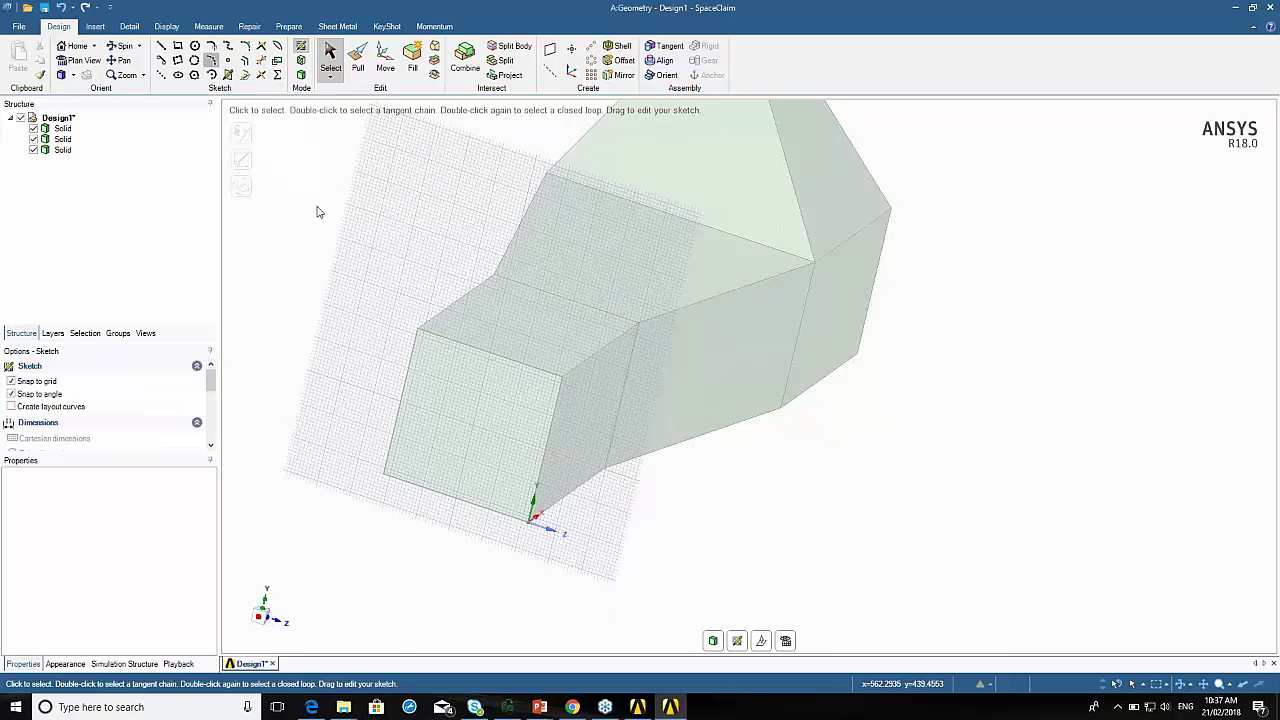
Draw a 90° arc of 247.49 mm radius between the square face's two upper corners and switch to 3D mode.
{"action": "left_click", "coordinate": [384, 475]}
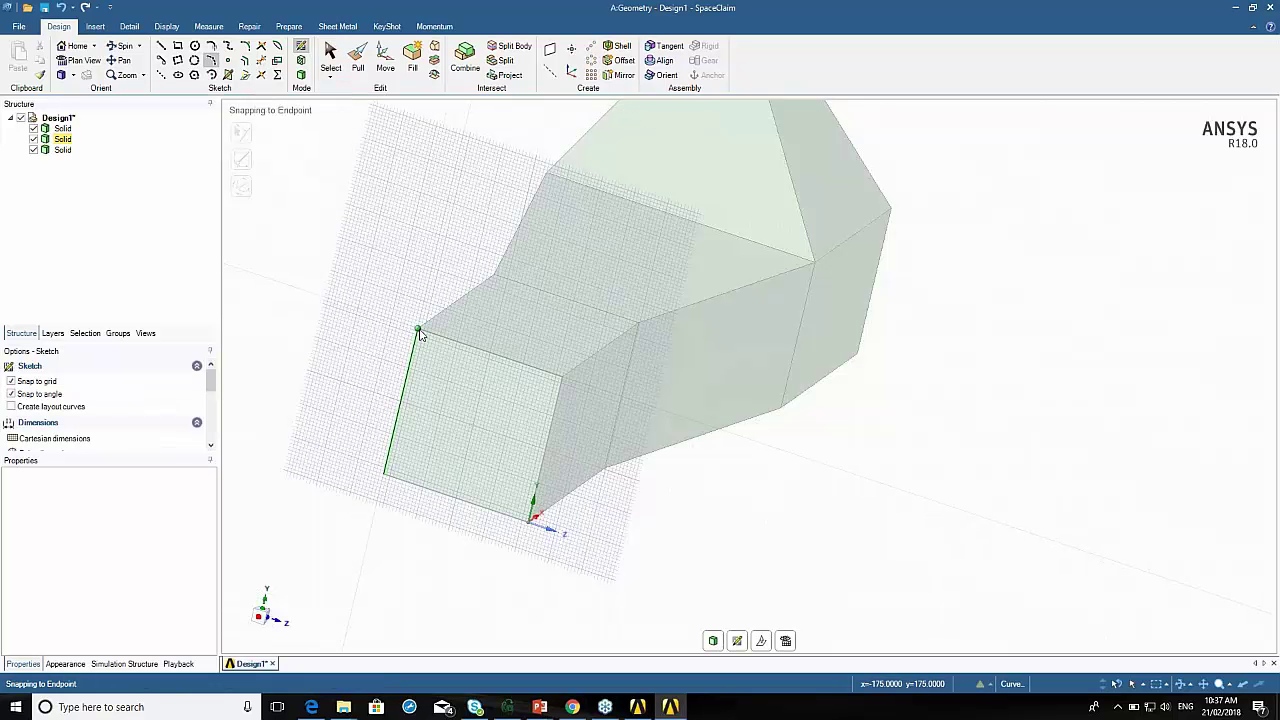
{"action": "left_click", "coordinate": [418, 331]}
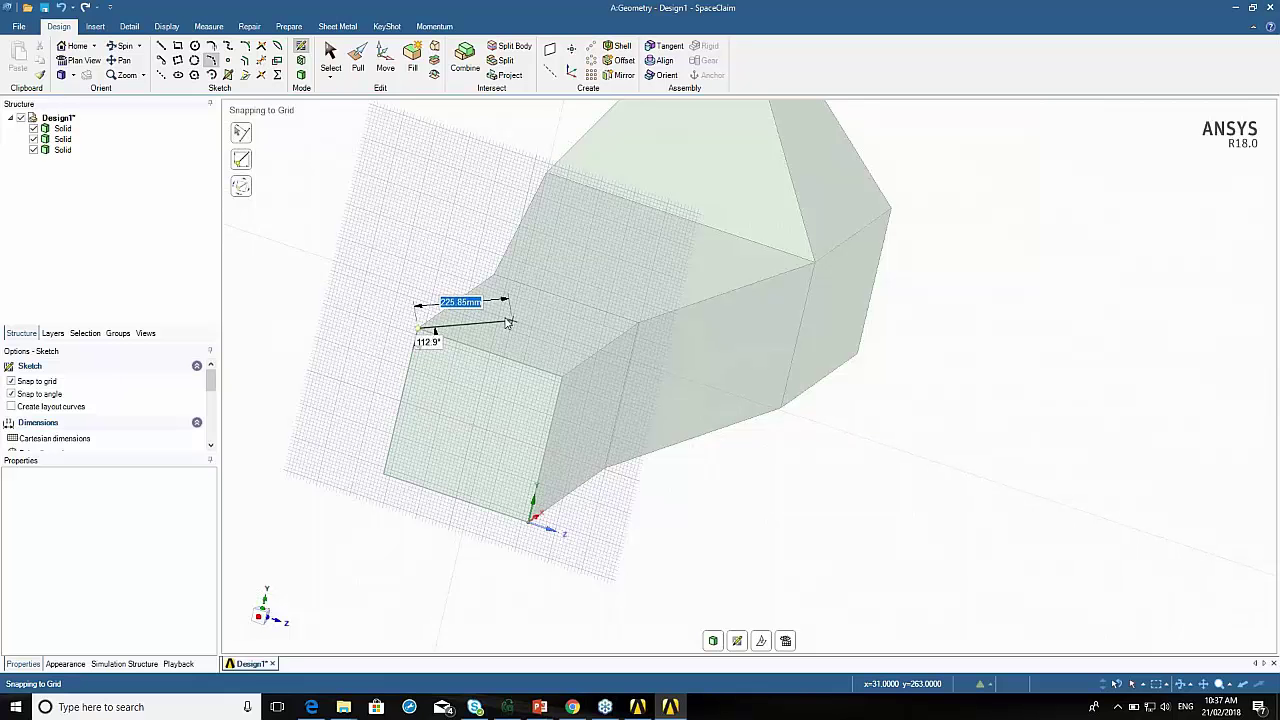
{"action": "left_click", "coordinate": [562, 377]}
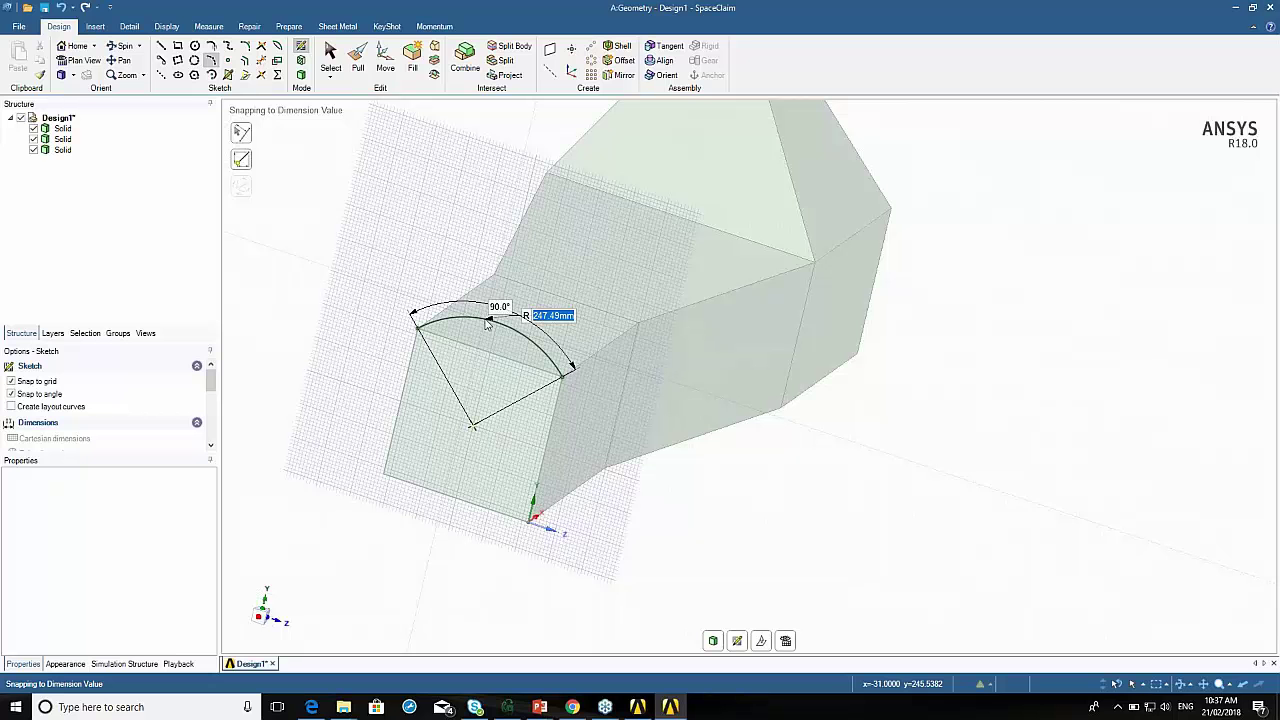
{"action": "left_click", "coordinate": [487, 322]}
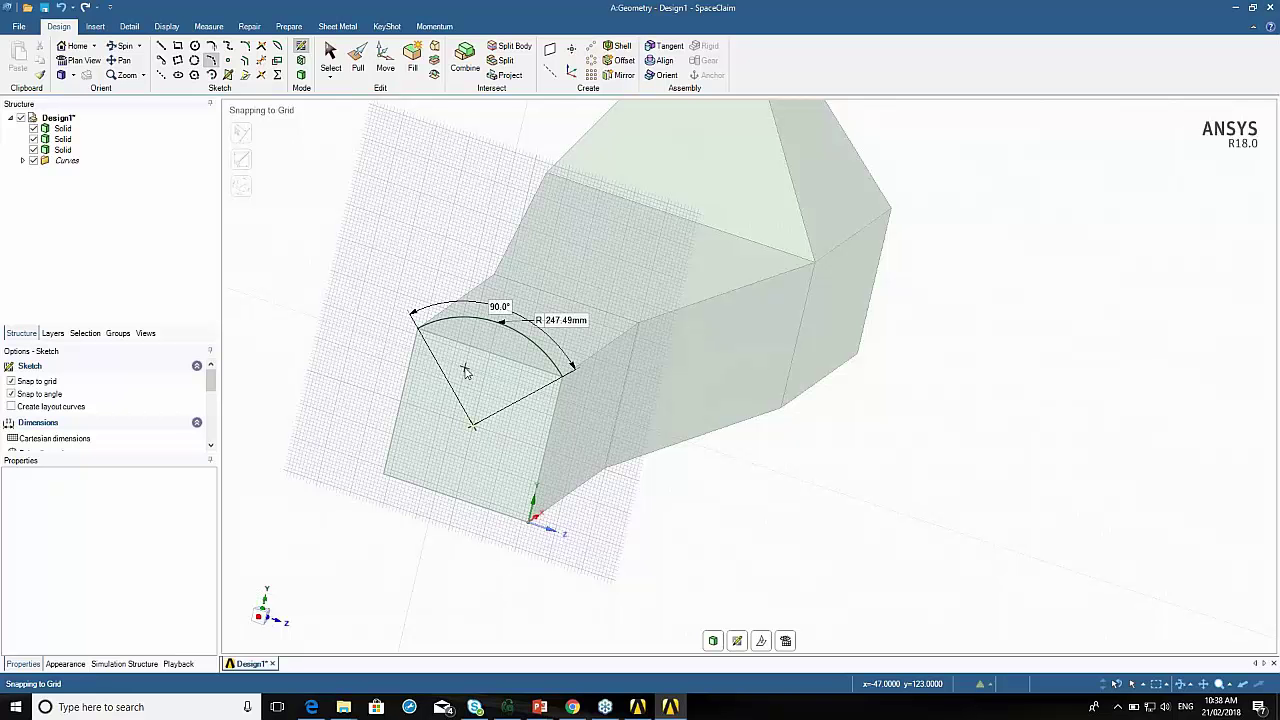
{"action": "left_click", "coordinate": [690, 328]}
{"action": "key", "text": "s"}
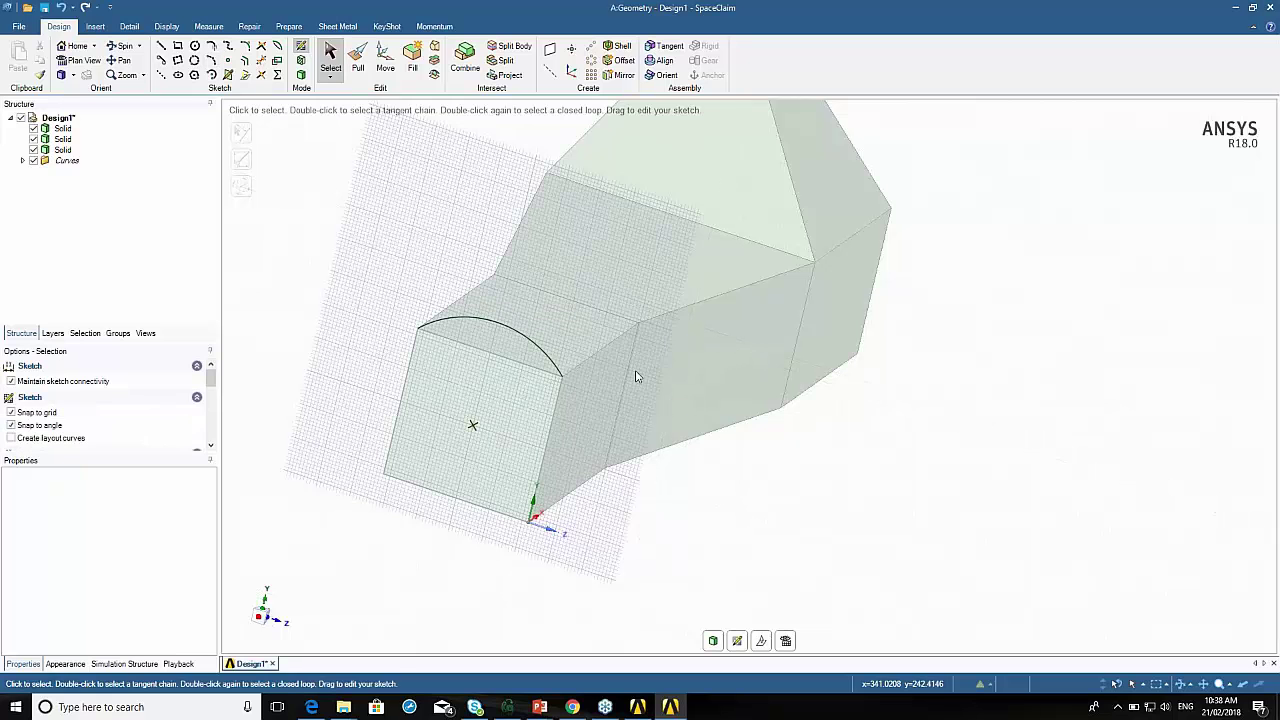
{"action": "left_click", "coordinate": [301, 75]}
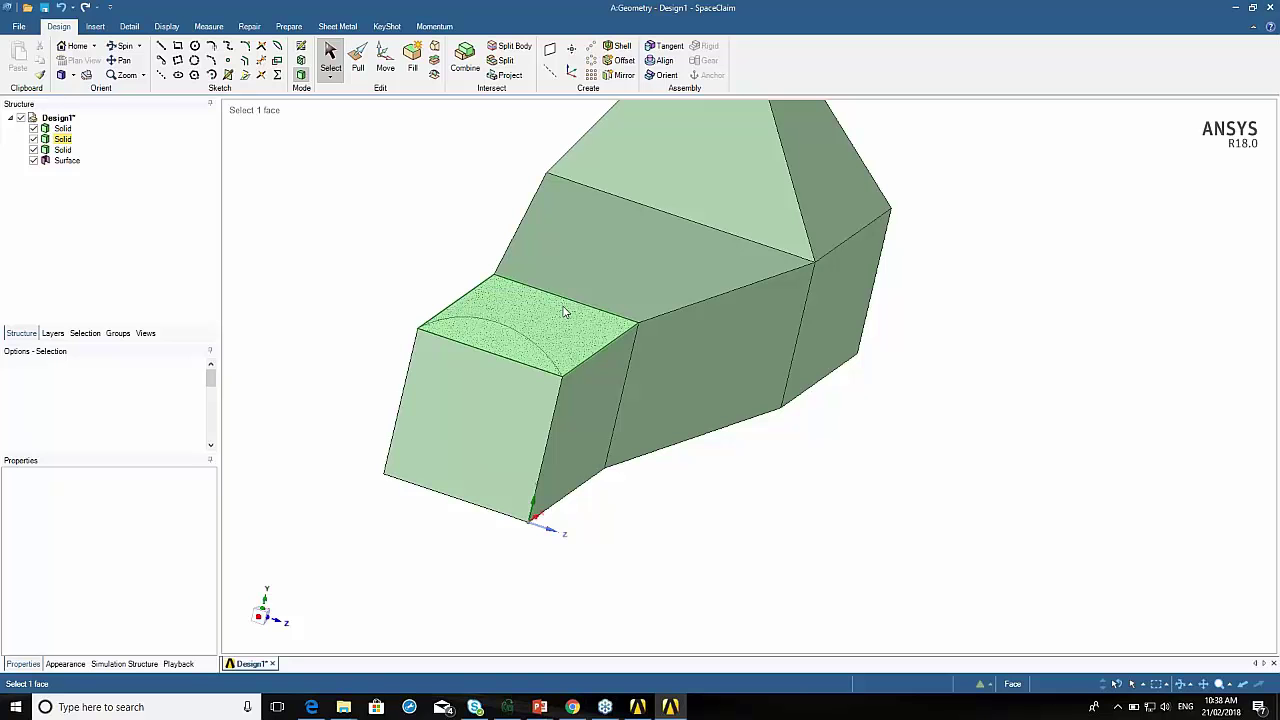
Select the hidden square face where the arc-topped end section meets the tapered section.
{"action": "key", "text": "ctrl"}
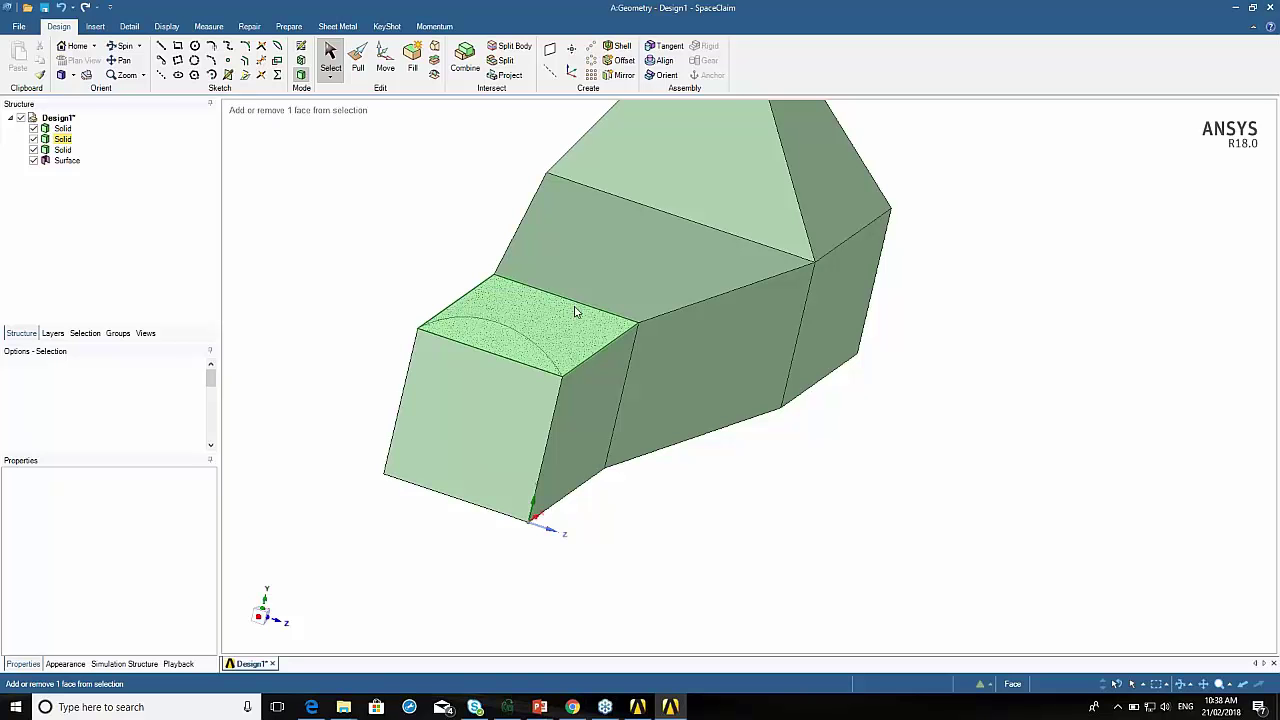
{"action": "scroll", "coordinate": [575, 312], "scroll_direction": "down", "scroll_amount": 1, "text": "ctrl"}
{"action": "scroll", "coordinate": [575, 312], "scroll_direction": "down", "scroll_amount": 1, "text": "ctrl"}
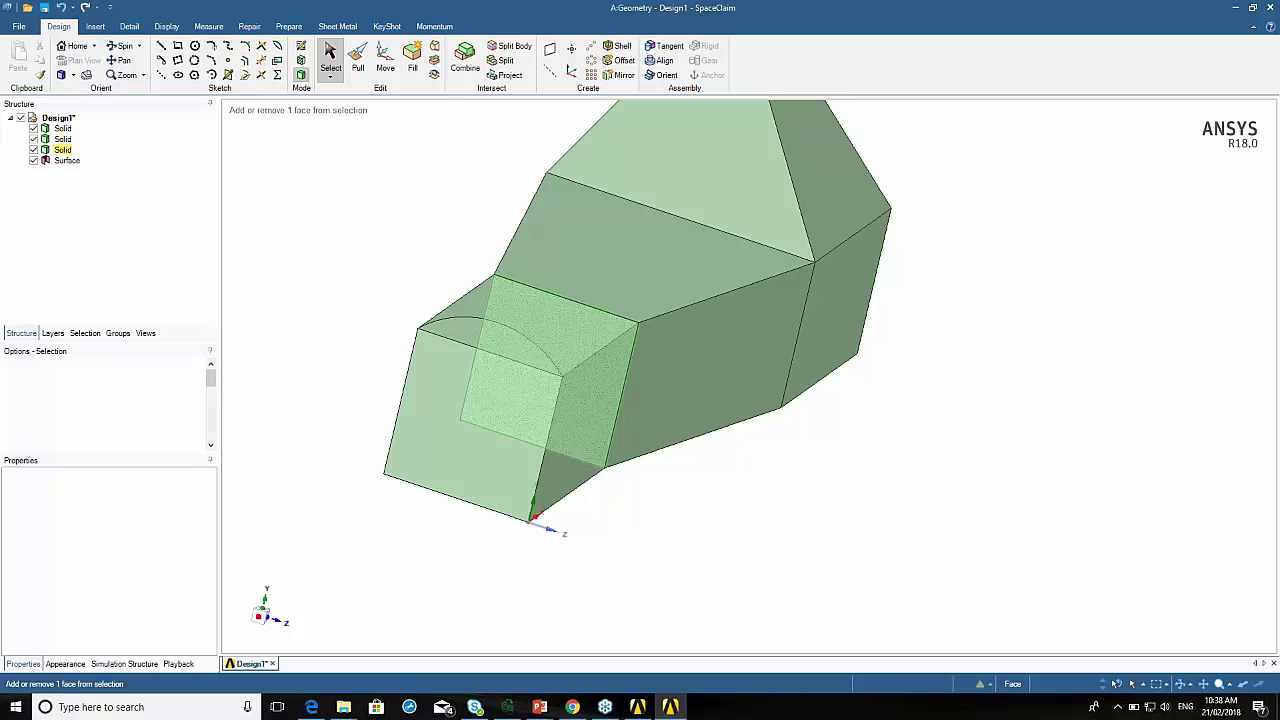
{"action": "left_click", "coordinate": [766, 440]}
{"action": "mouse_move", "coordinate": [757, 497]}
{"action": "middle_mouse_down"}
{"action": "mouse_move", "coordinate": [640, 236]}
{"action": "mouse_move", "coordinate": [769, 491]}
{"action": "middle_mouse_up"}
{"action": "left_click", "coordinate": [560, 408]}
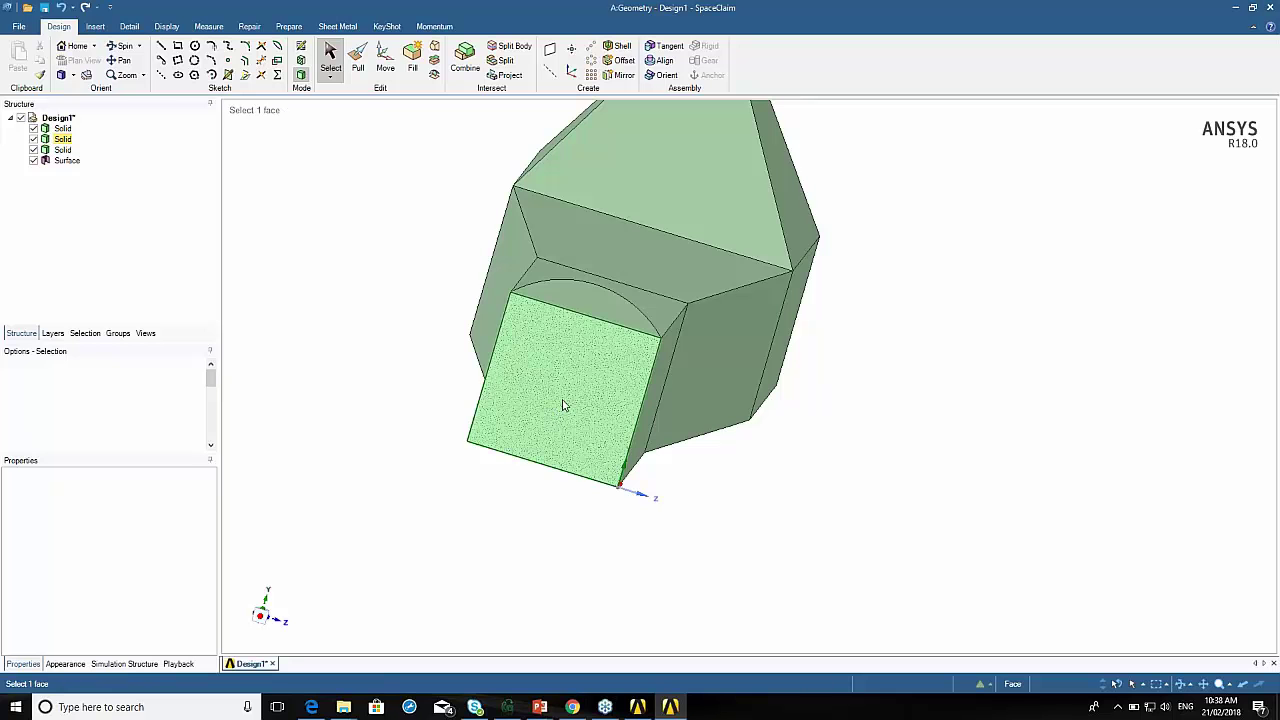
{"action": "scroll", "coordinate": [563, 405], "scroll_direction": "down", "scroll_amount": 1, "text": "ctrl"}
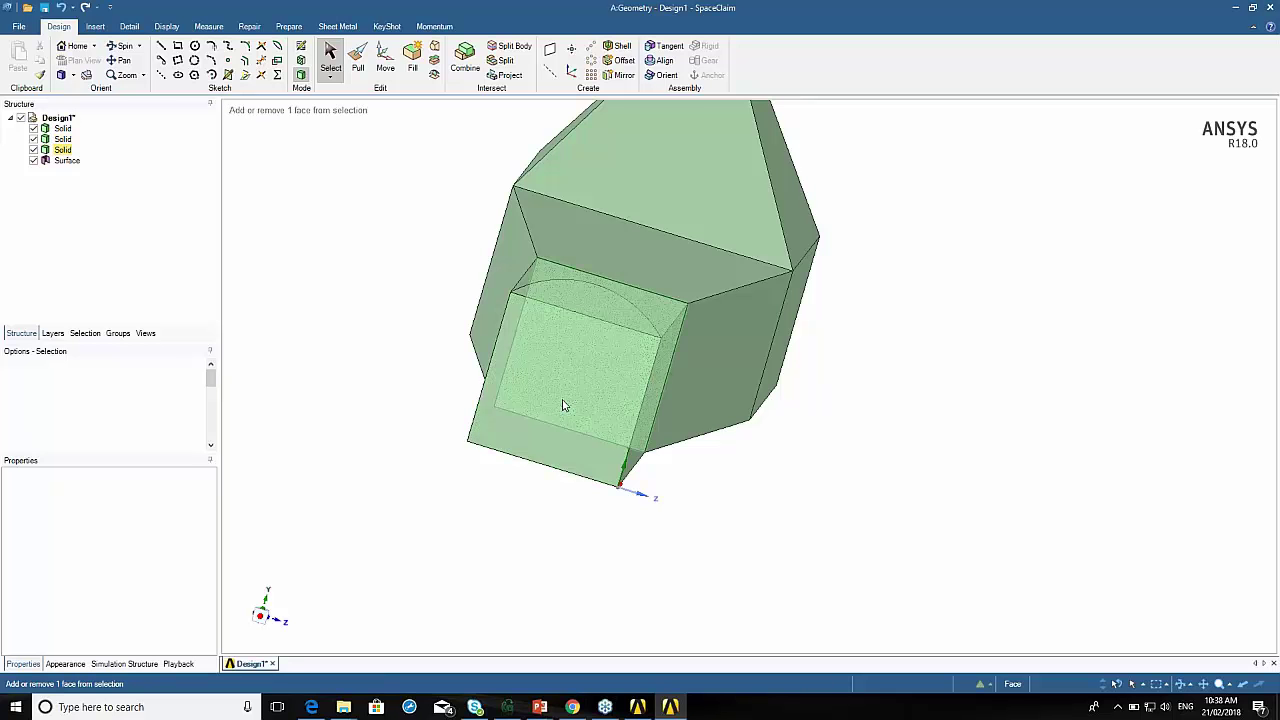
{"action": "scroll", "coordinate": [576, 404], "scroll_direction": "down", "scroll_amount": 1, "text": "ctrl"}
{"action": "left_click", "coordinate": [370, 153]}
{"action": "left_click", "coordinate": [585, 365]}
{"action": "left_click", "coordinate": [585, 365]}
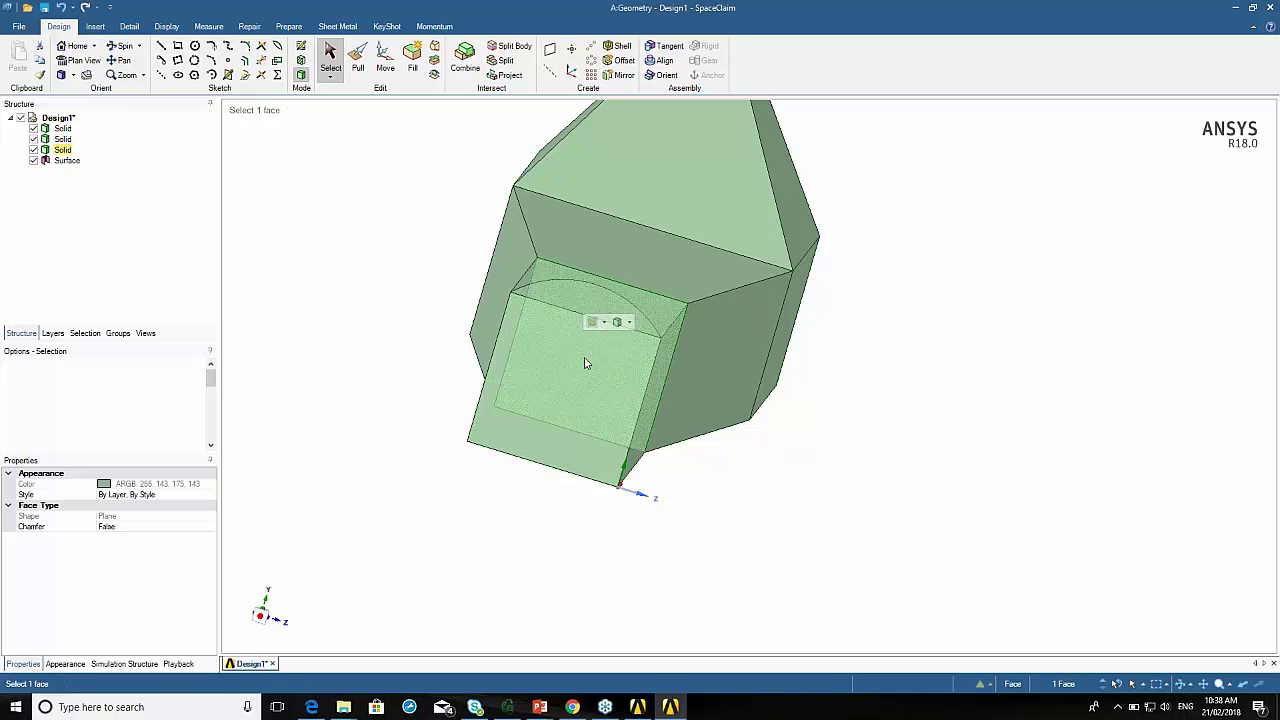
{"action": "key", "text": "Escape"}
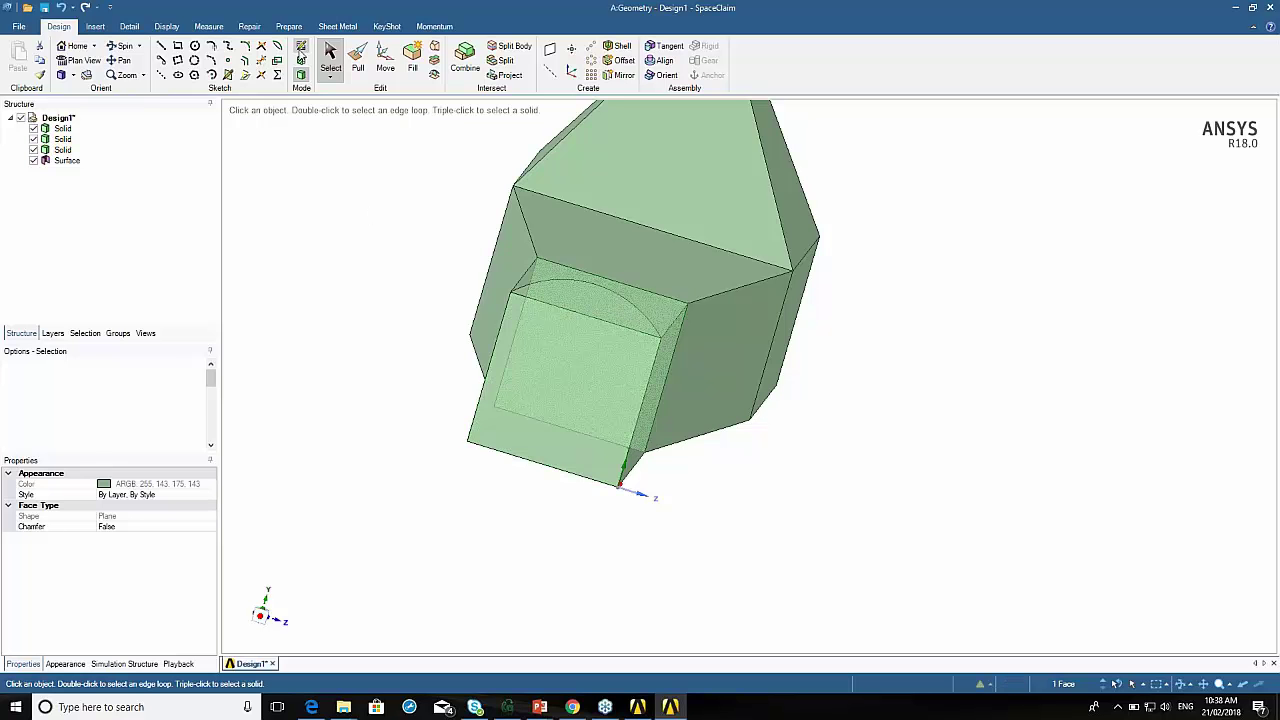
Sketch a 30 mm line upward from each upper corner of the square face between the end section and tapered section.
{"action": "left_click", "coordinate": [301, 47]}
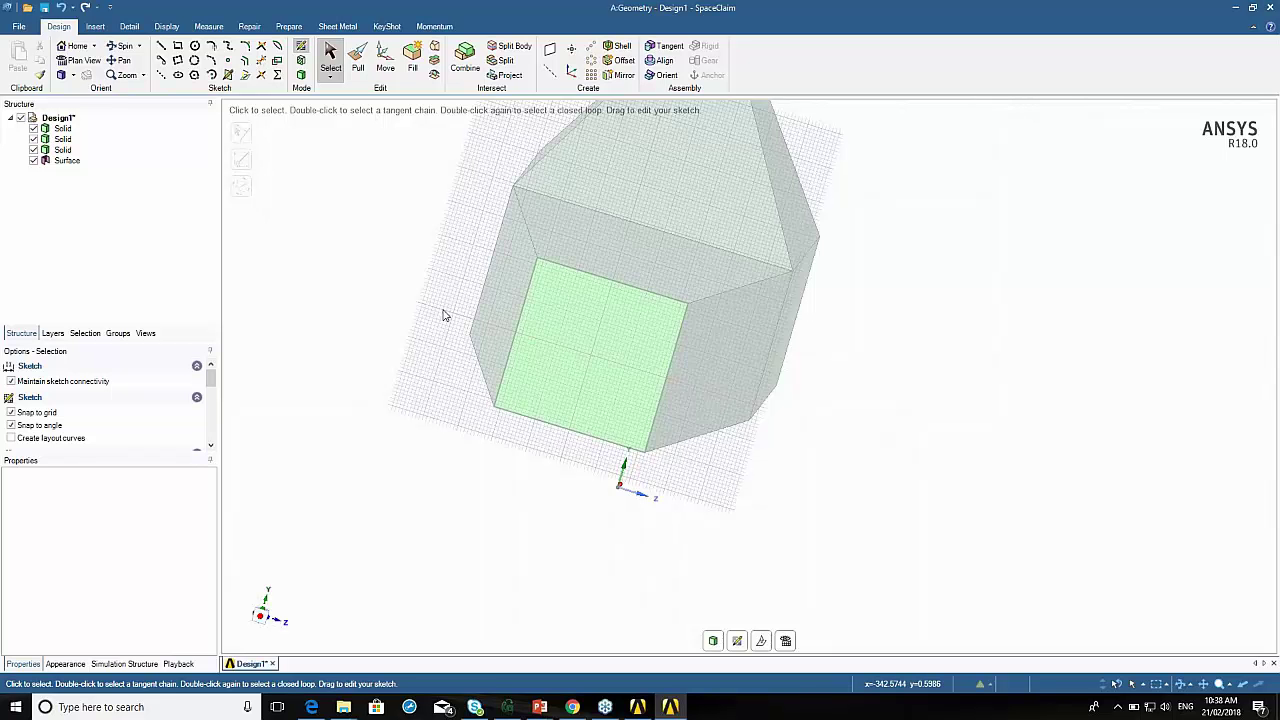
{"action": "left_click", "coordinate": [161, 46]}
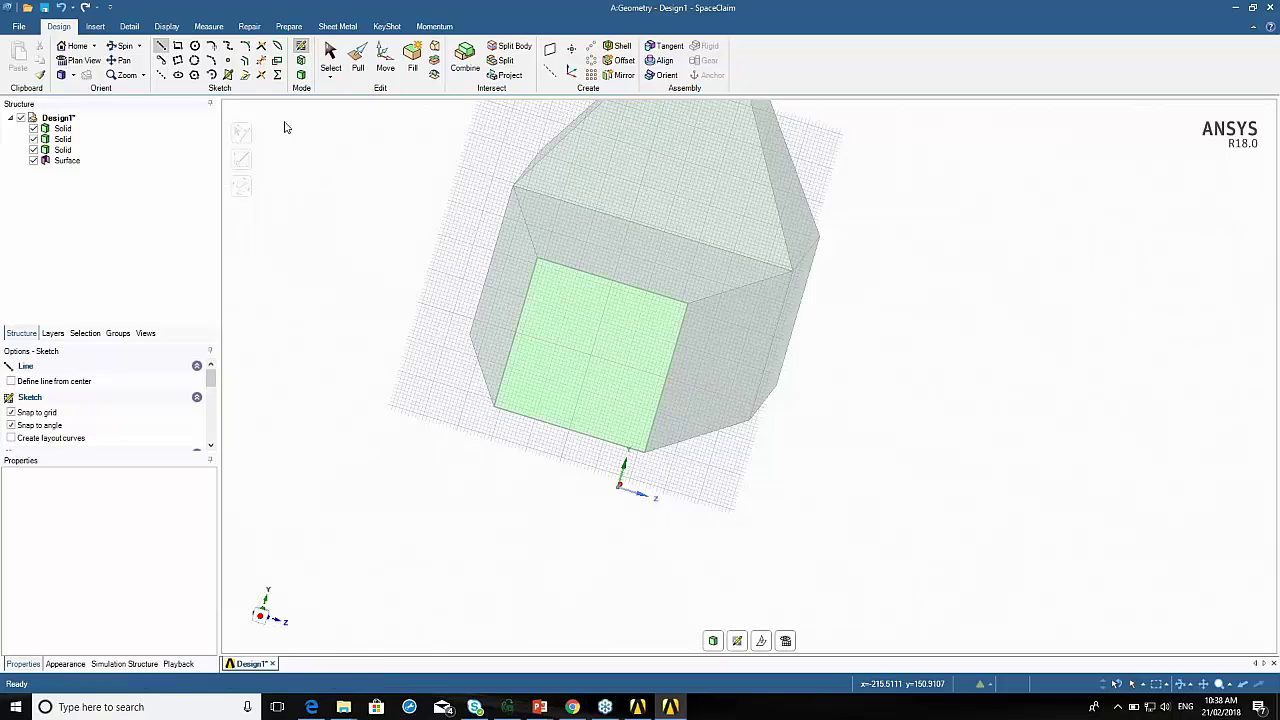
{"action": "left_click", "coordinate": [536, 262]}
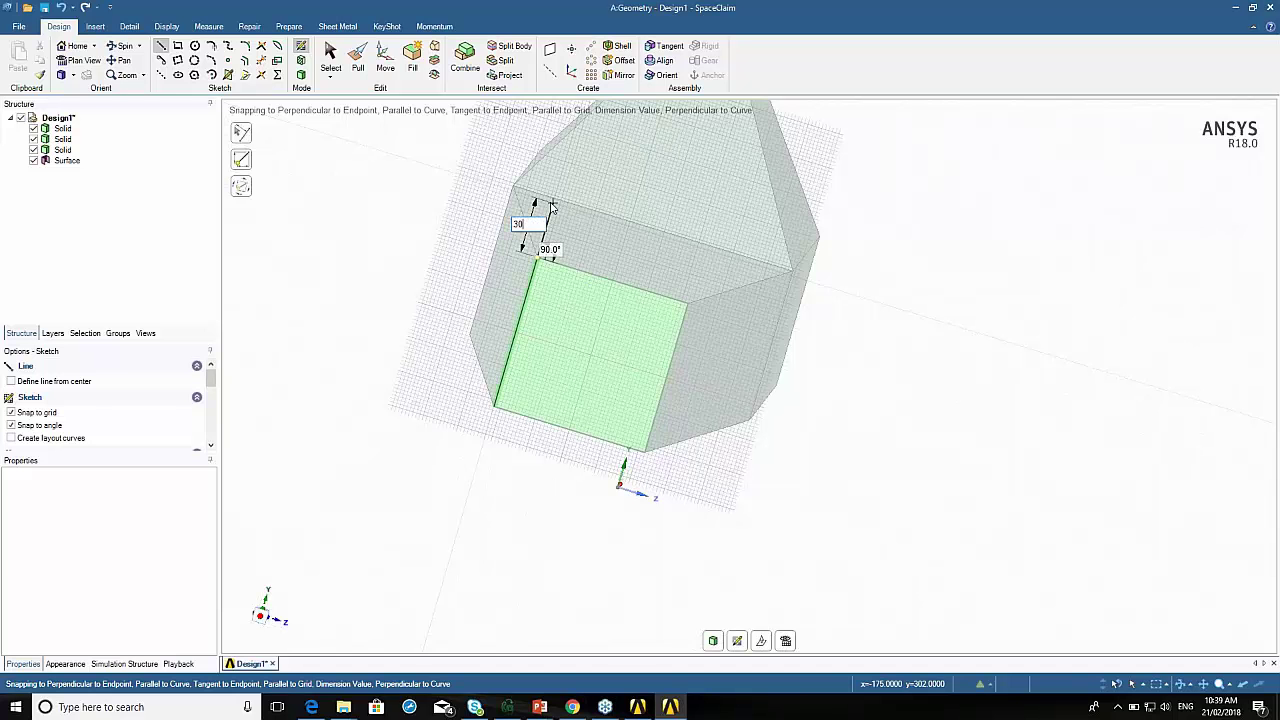
{"action": "left_click", "coordinate": [540, 249]}
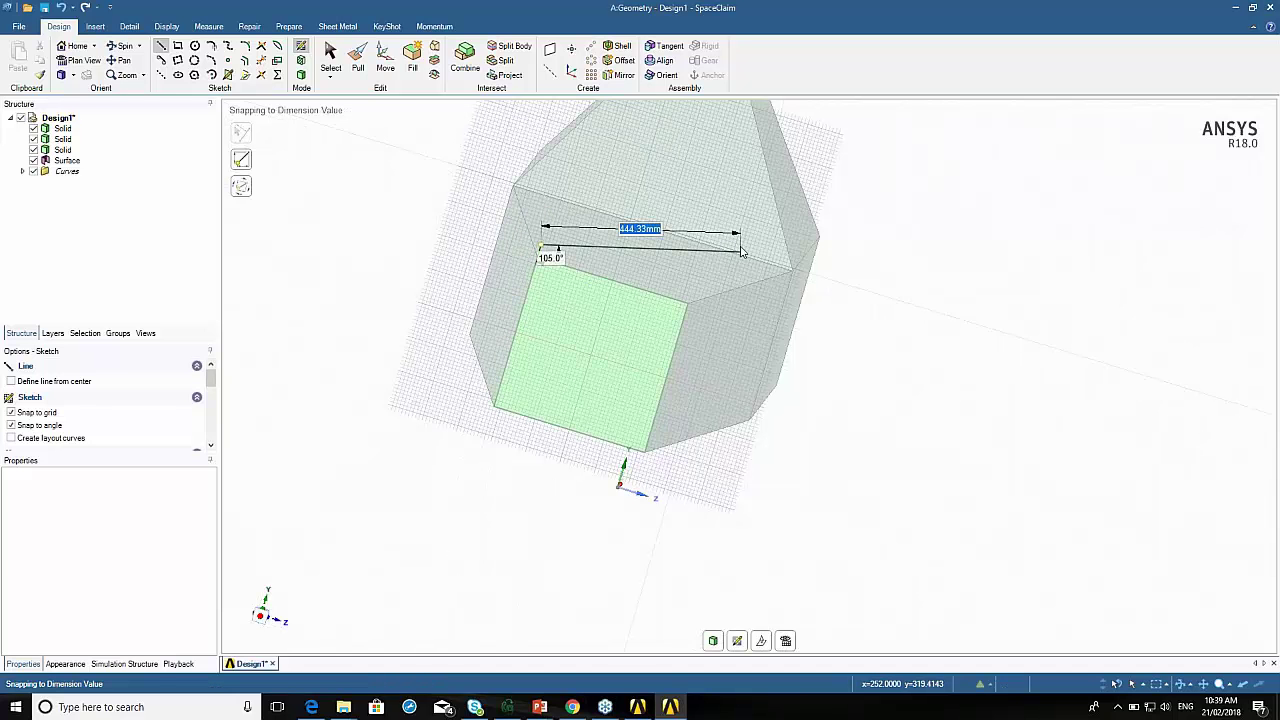
{"action": "left_click", "coordinate": [687, 299]}
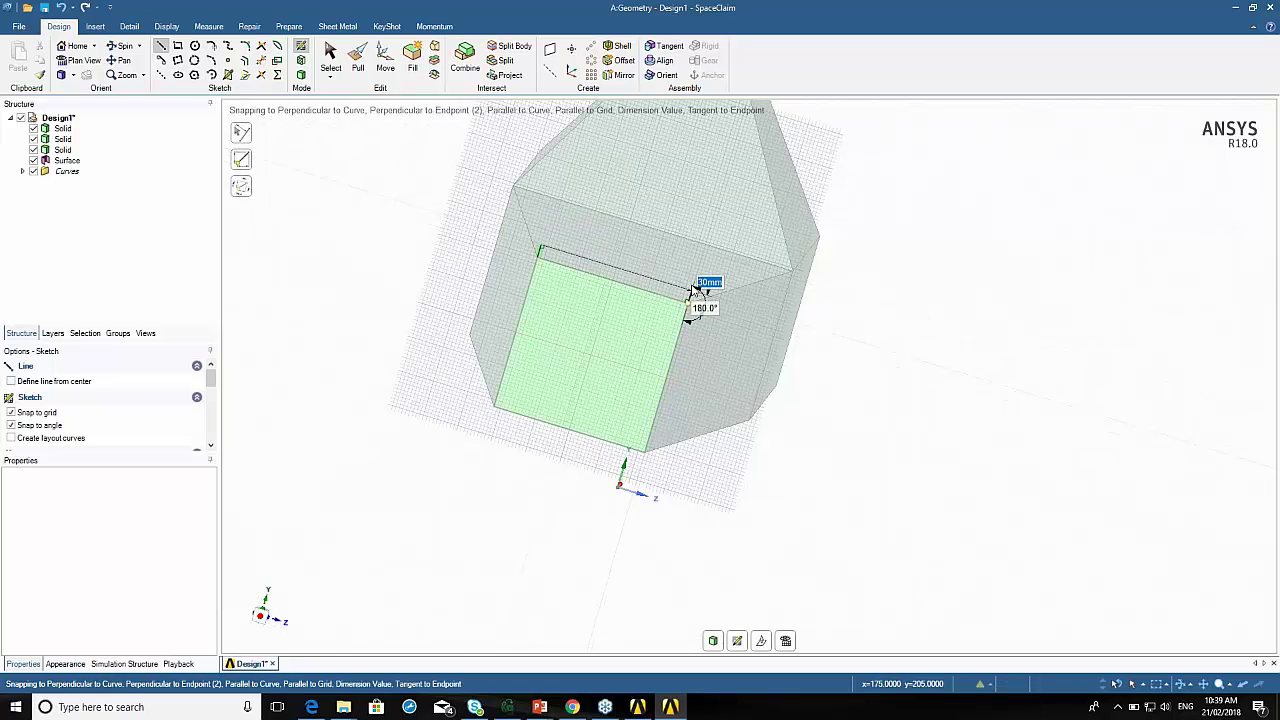
{"action": "key", "text": "Escape"}
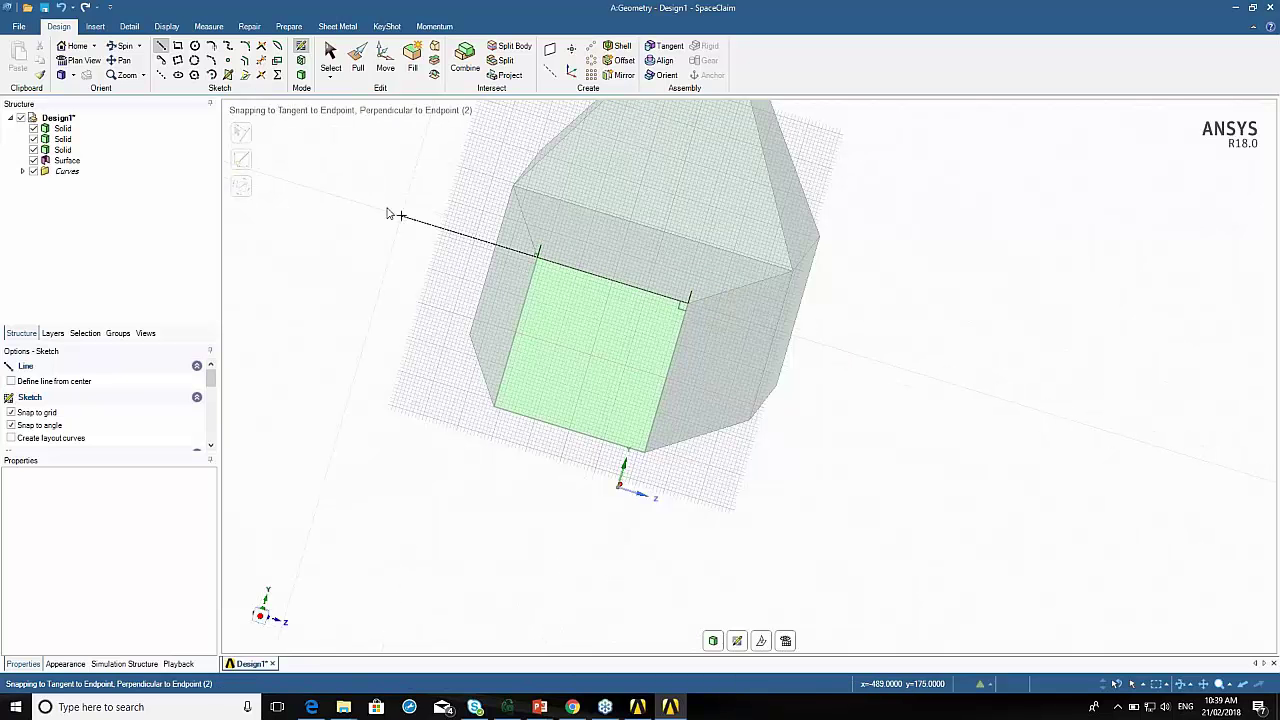
Draw a 90° three-point arc of 247.49 mm radius joining the tops of the two short lines and switch to 3D mode.
{"action": "left_click", "coordinate": [211, 60]}
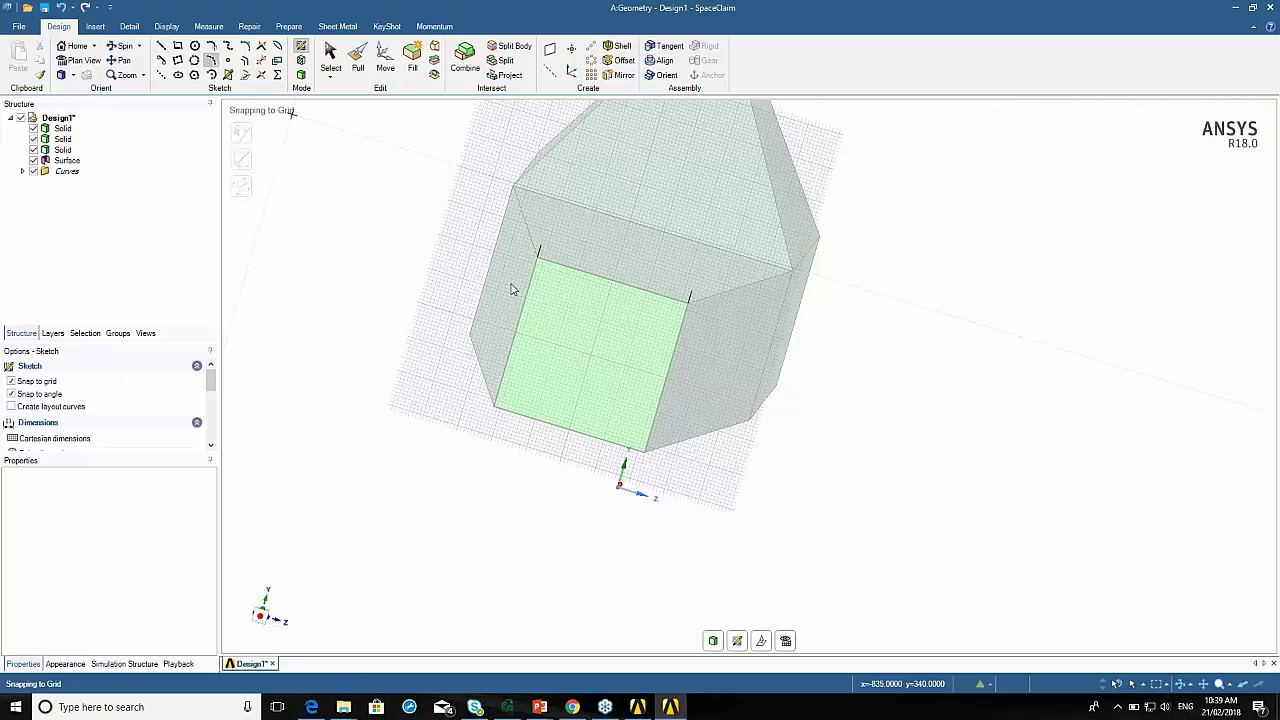
{"action": "left_click", "coordinate": [540, 248]}
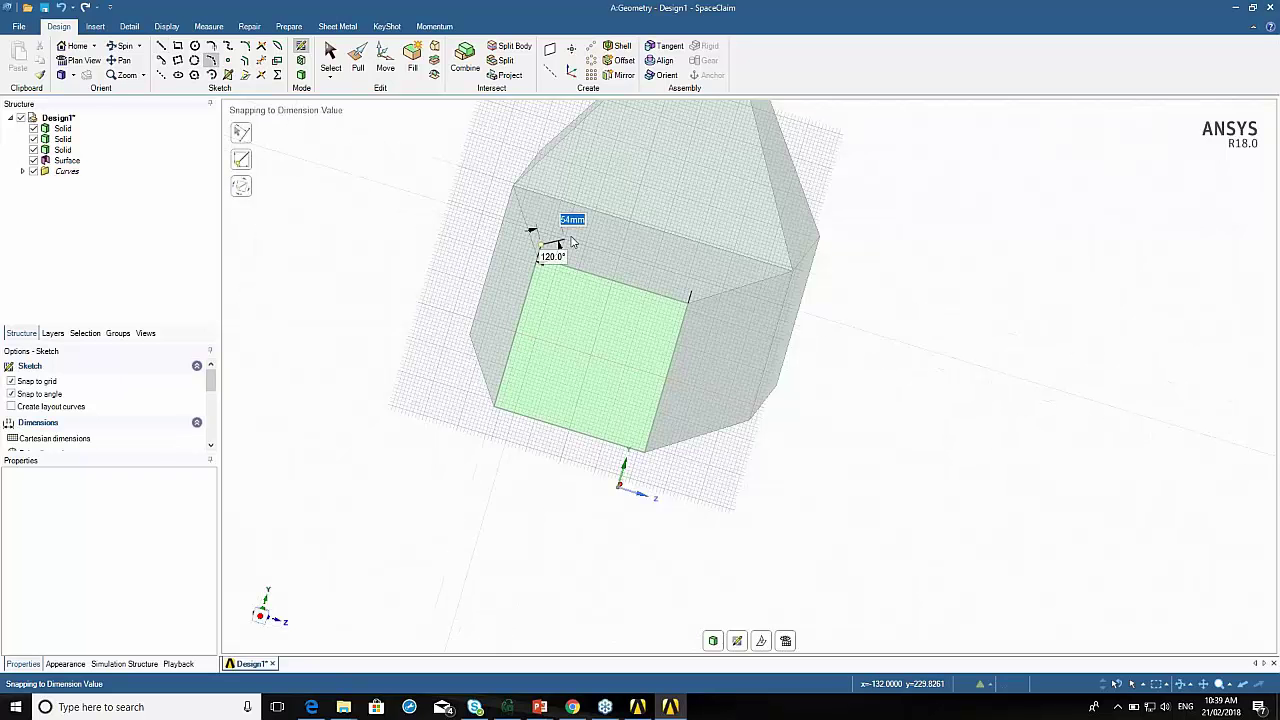
{"action": "left_click", "coordinate": [690, 295]}
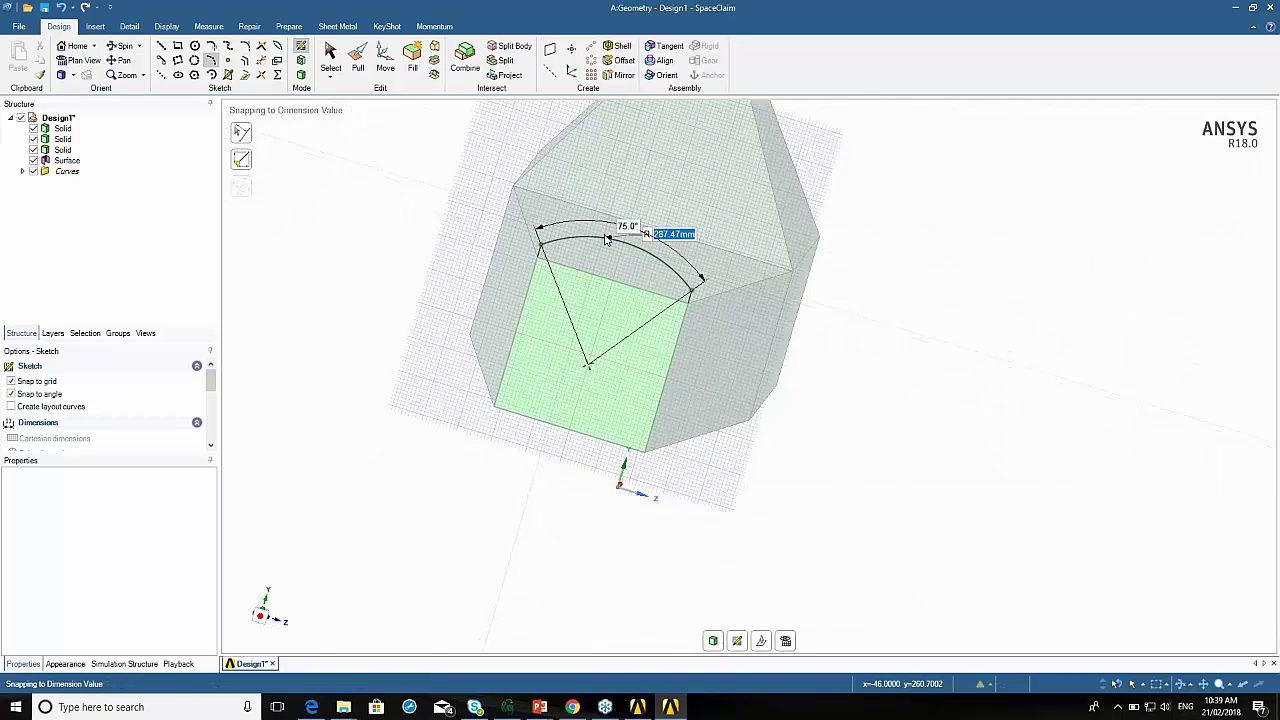
{"action": "left_click", "coordinate": [605, 238]}
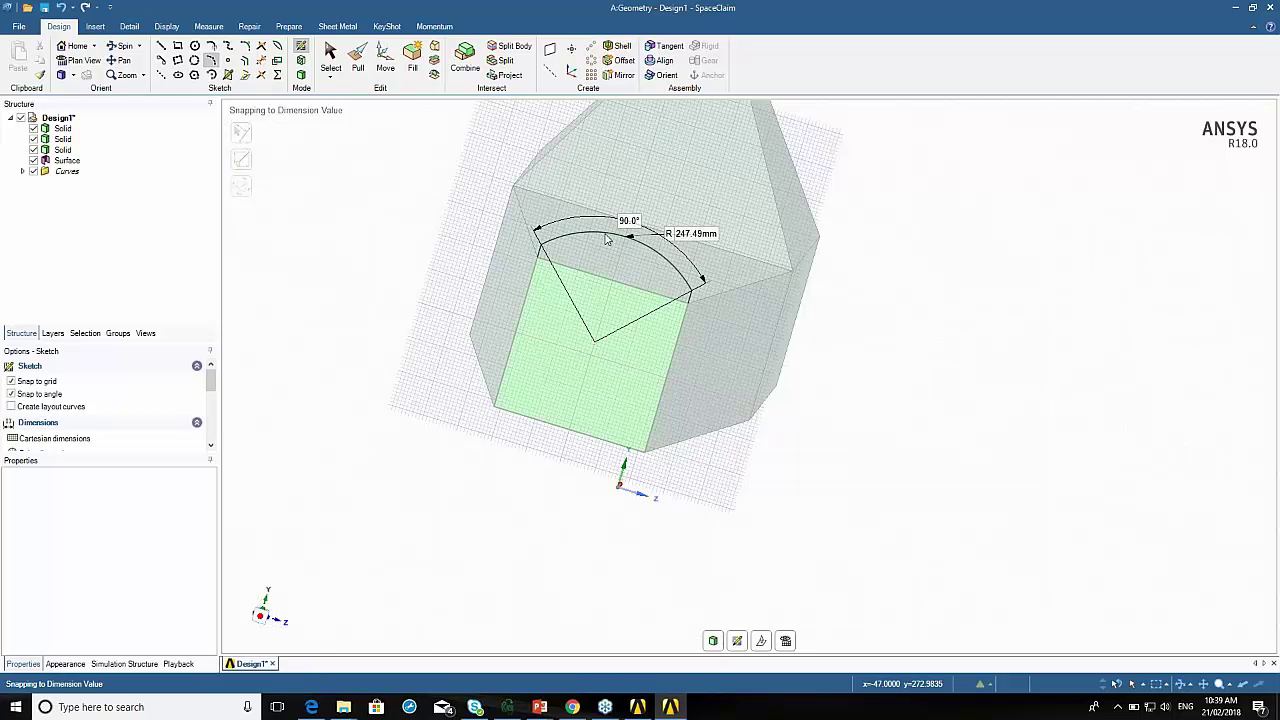
{"action": "left_click", "coordinate": [303, 78]}
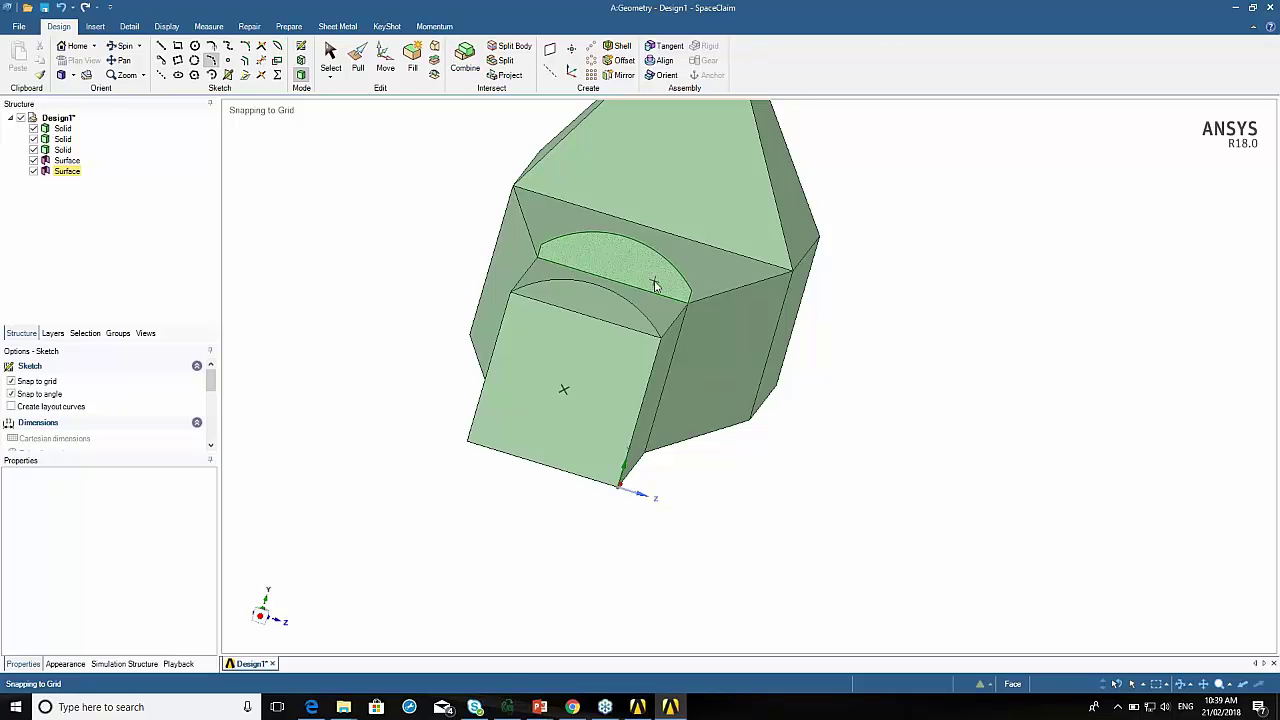
Add a circular tube beam profile to the design and open it for editing.
{"action": "left_click", "coordinate": [289, 27]}
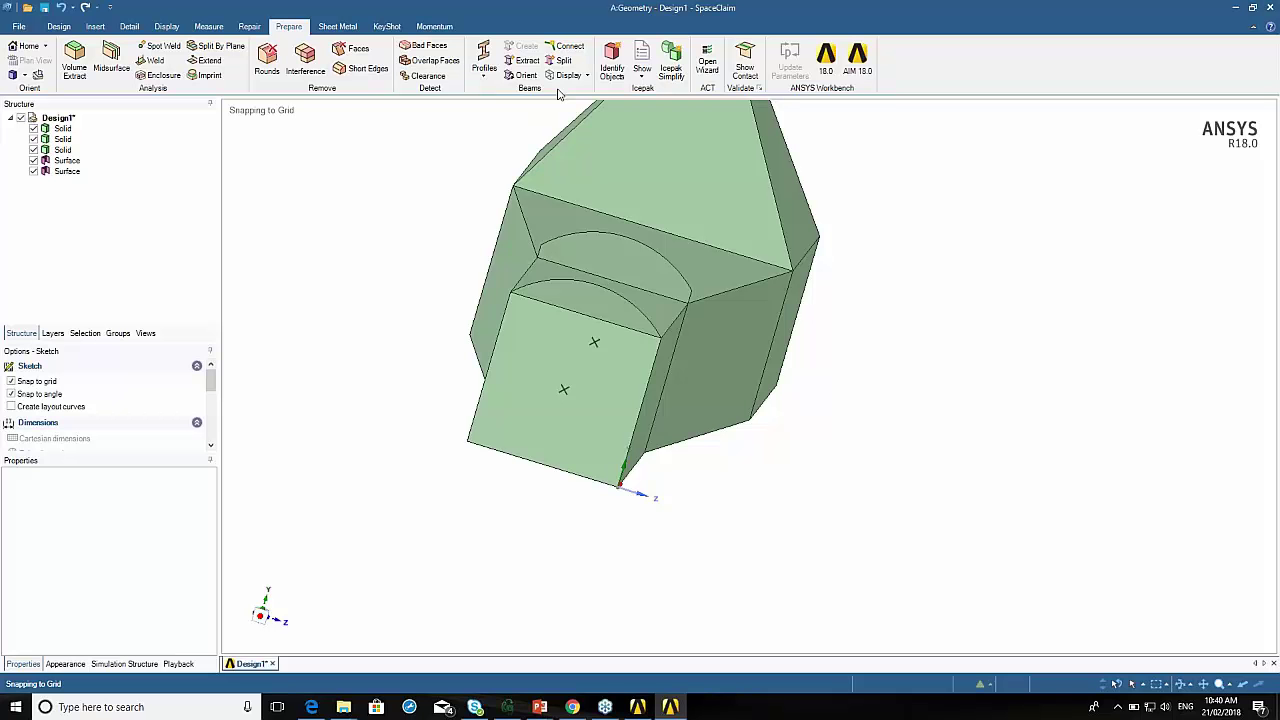
{"action": "left_click", "coordinate": [485, 70]}
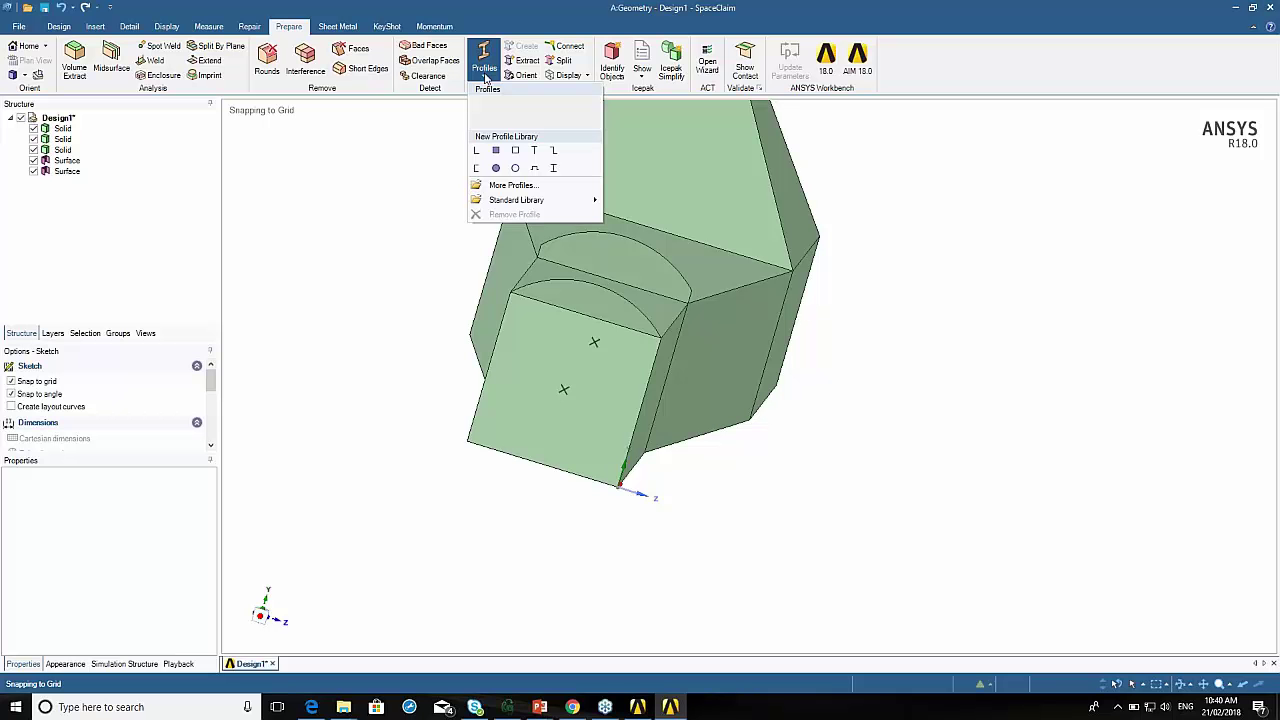
{"action": "left_click", "coordinate": [514, 168]}
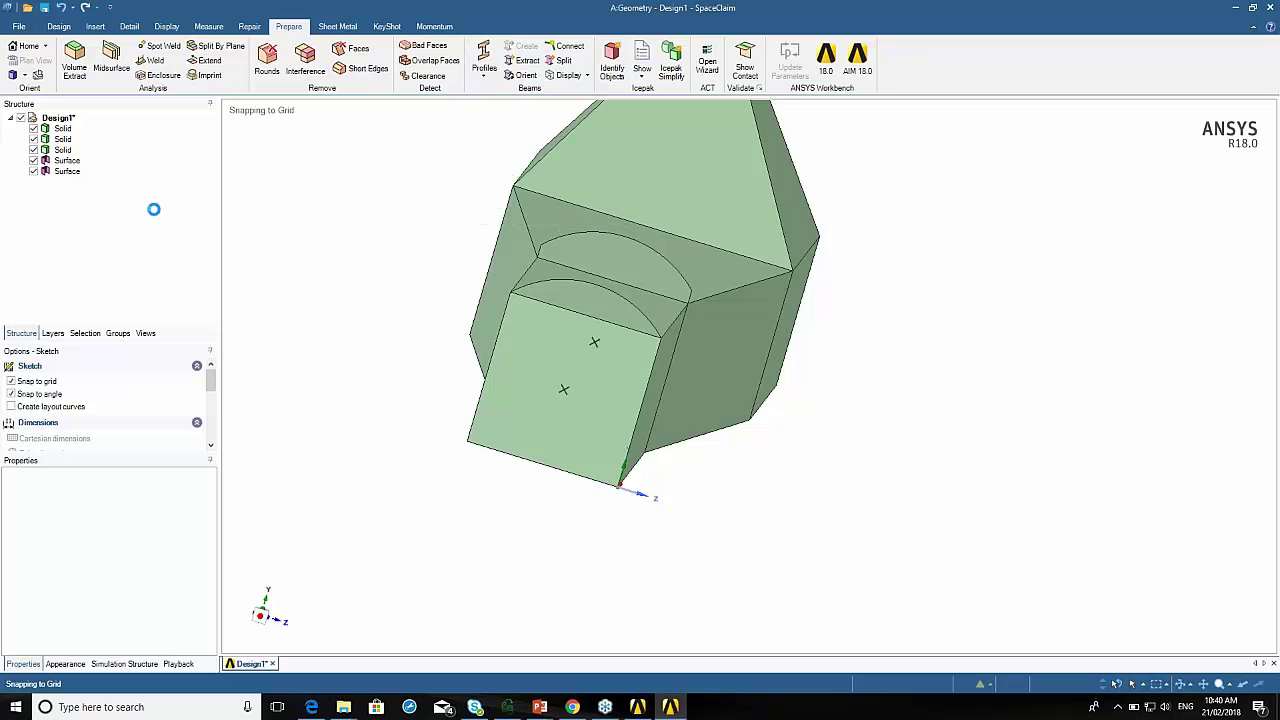
{"action": "left_click", "coordinate": [22, 182]}
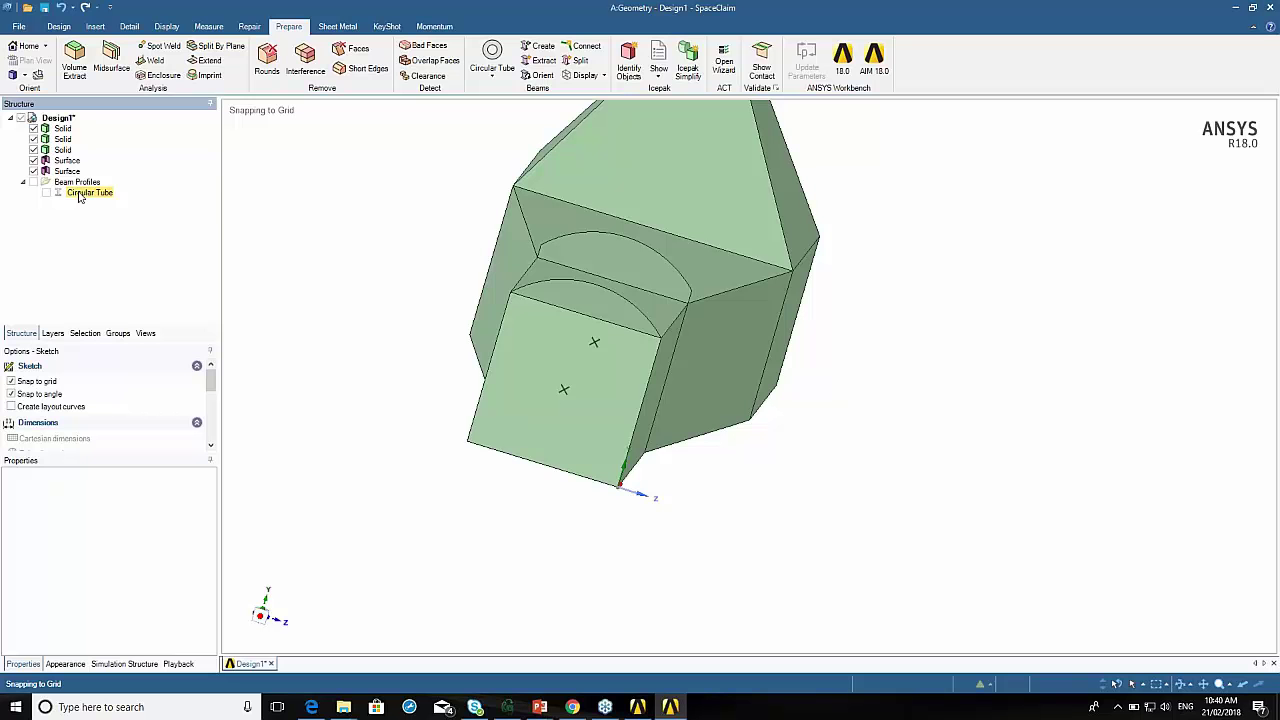
{"action": "right_click", "coordinate": [80, 195]}
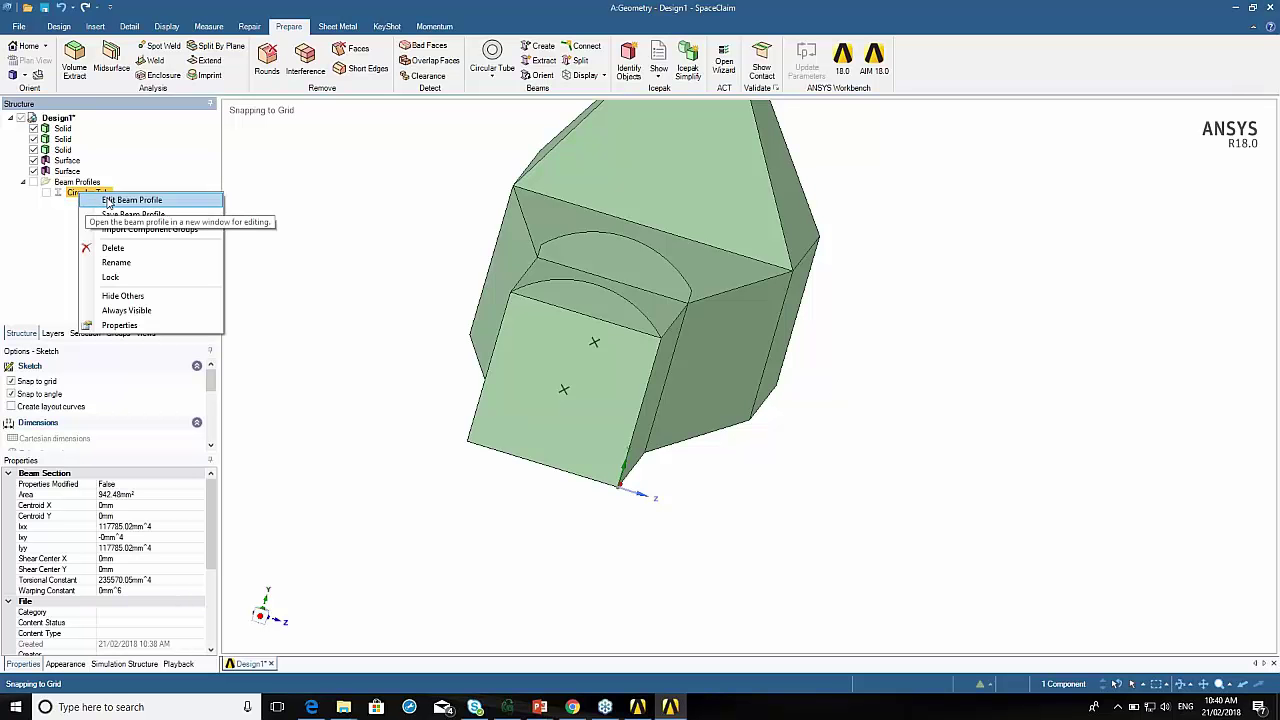
{"action": "left_click", "coordinate": [110, 200]}
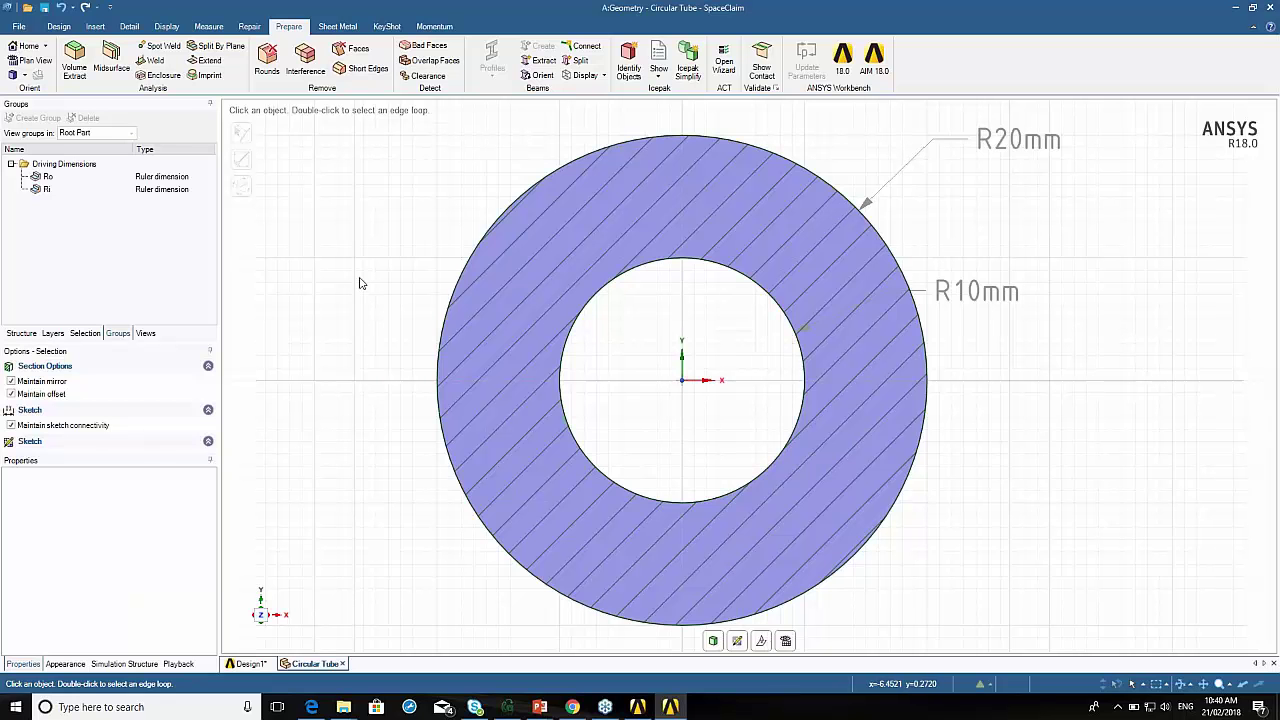
Set the circular tube profile's inner radius Ri to 8 mm.
{"action": "left_click", "coordinate": [48, 190]}
{"action": "left_click", "coordinate": [50, 192]}
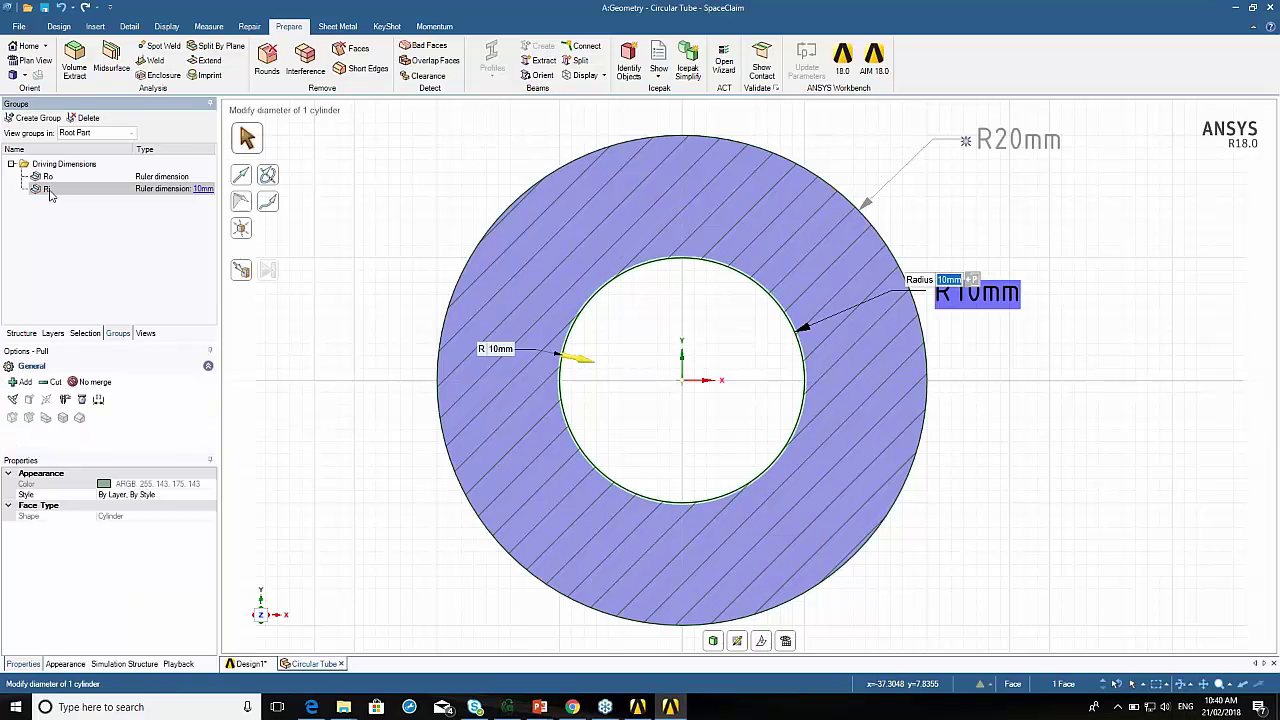
{"action": "left_click", "coordinate": [199, 192]}
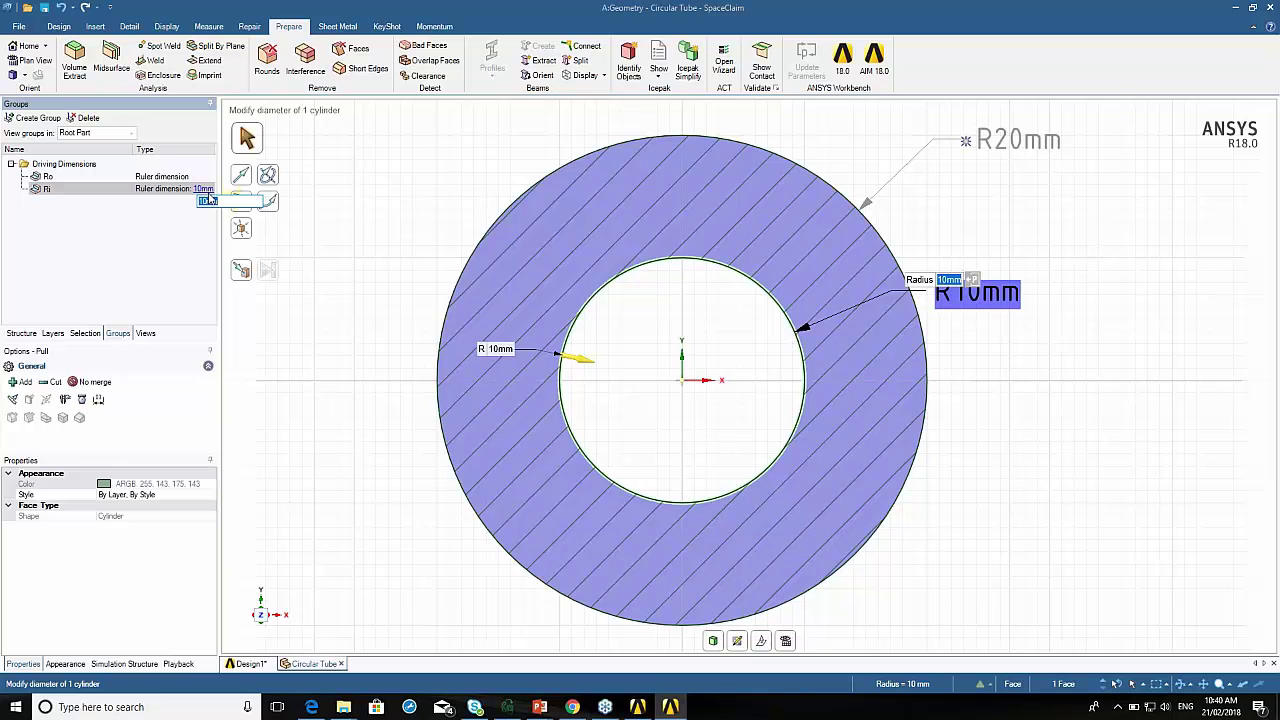
{"action": "type", "text": "8"}
{"action": "key", "text": "Return"}
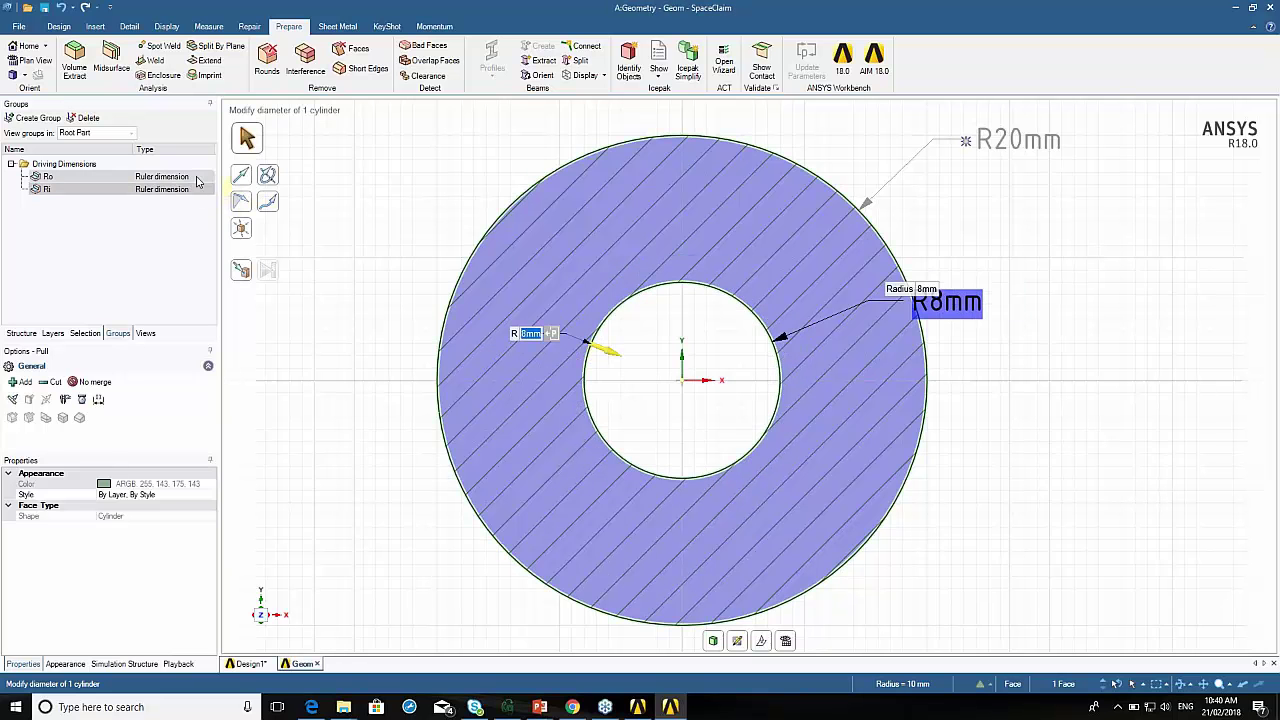
Set the circular tube profile's outer radius Ro to 10 mm and close the profile to return to the design.
{"action": "left_click", "coordinate": [197, 179]}
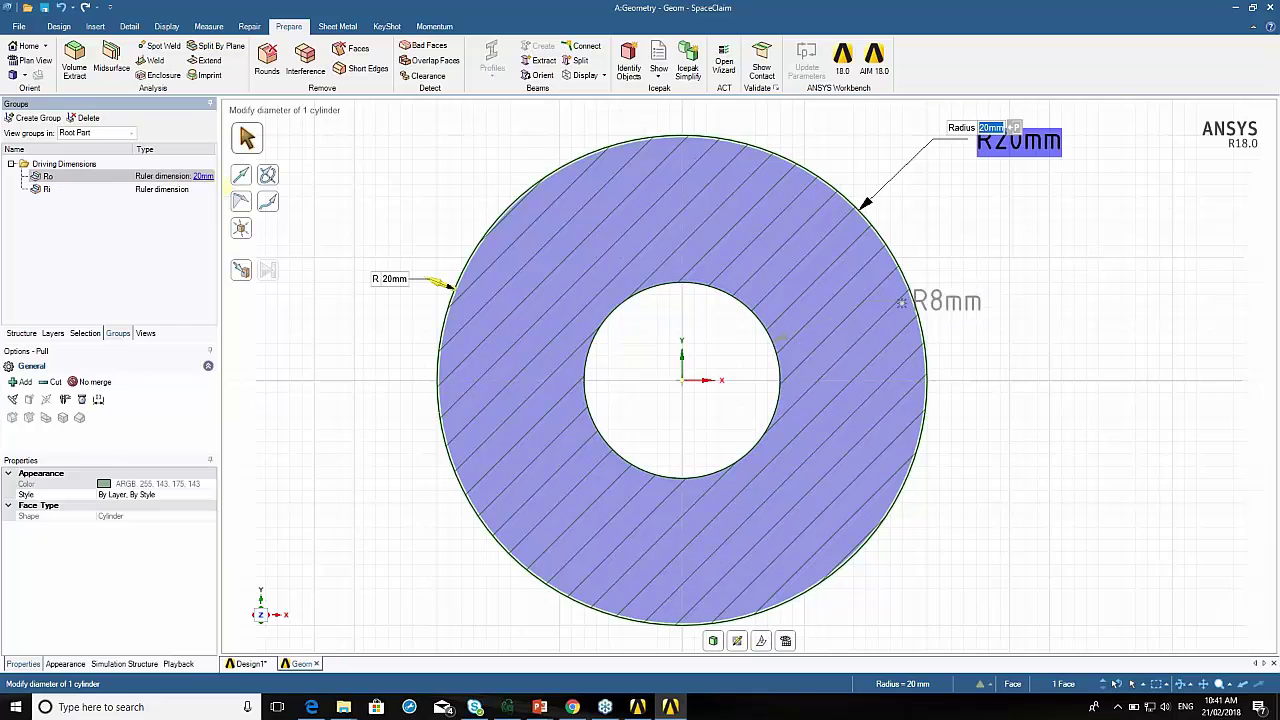
{"action": "left_click", "coordinate": [206, 189]}
{"action": "type", "text": "10"}
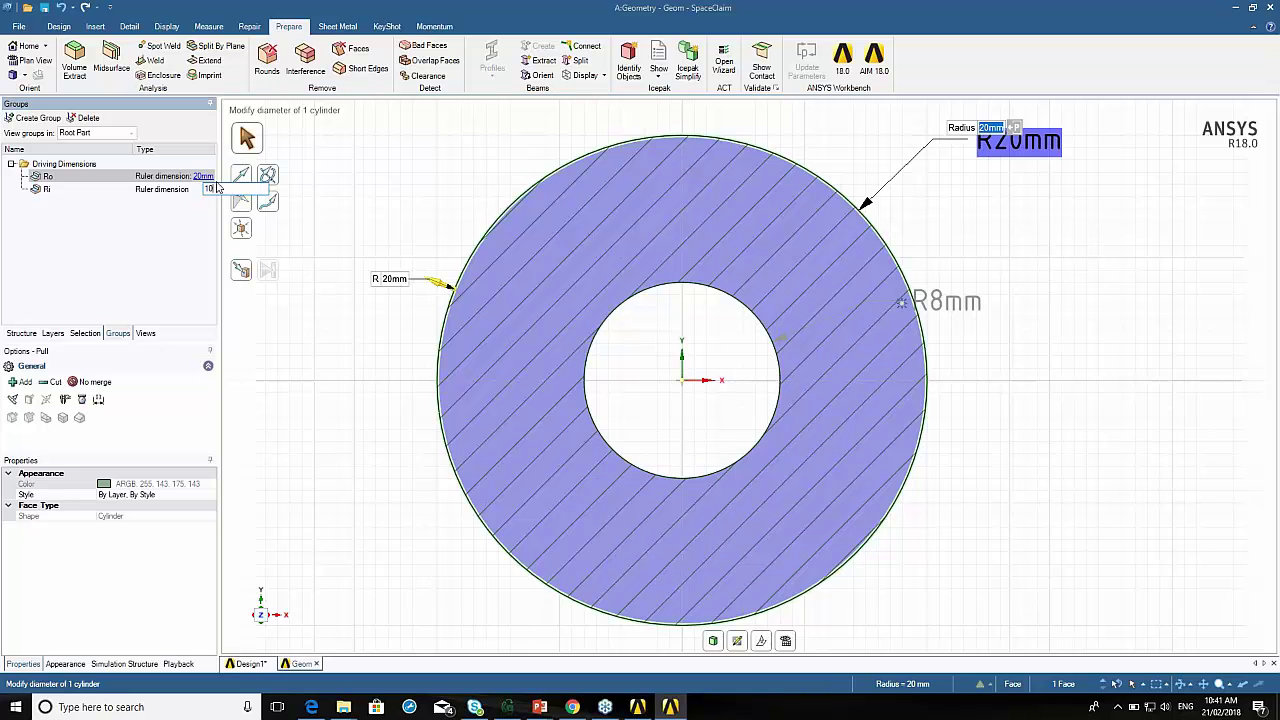
{"action": "key", "text": "Return"}
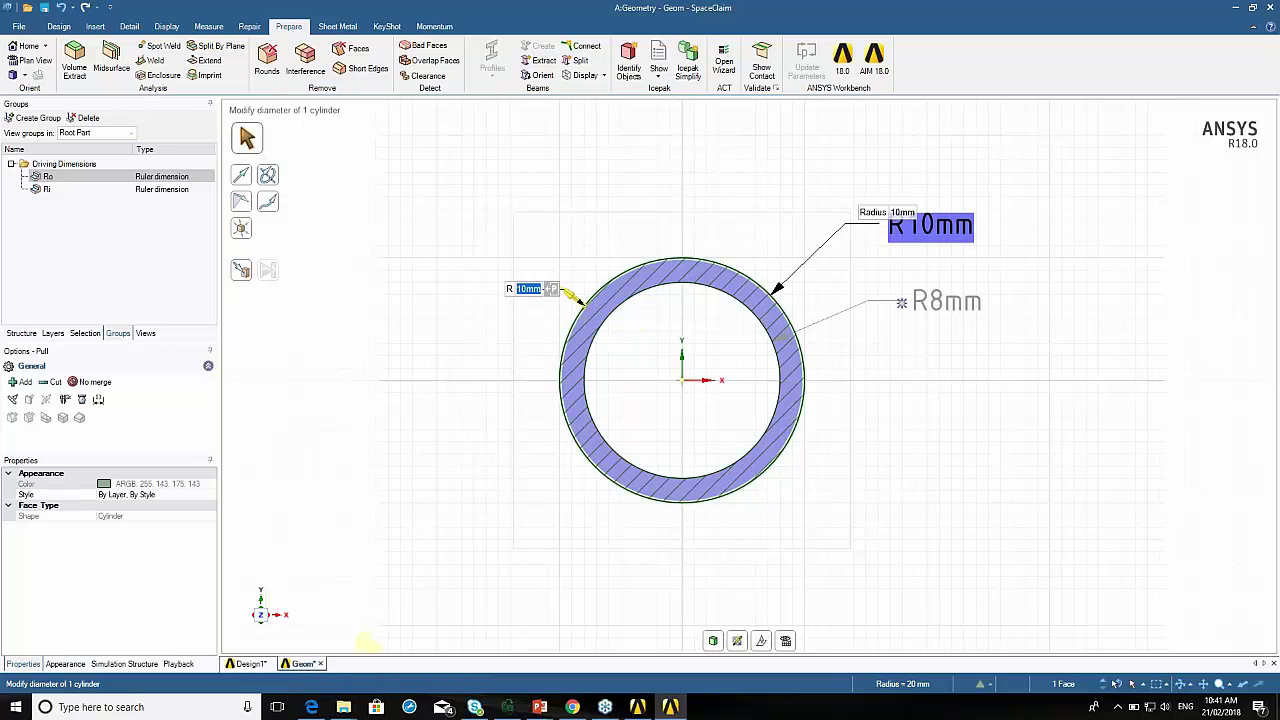
{"action": "mouse_move", "coordinate": [321, 665]}
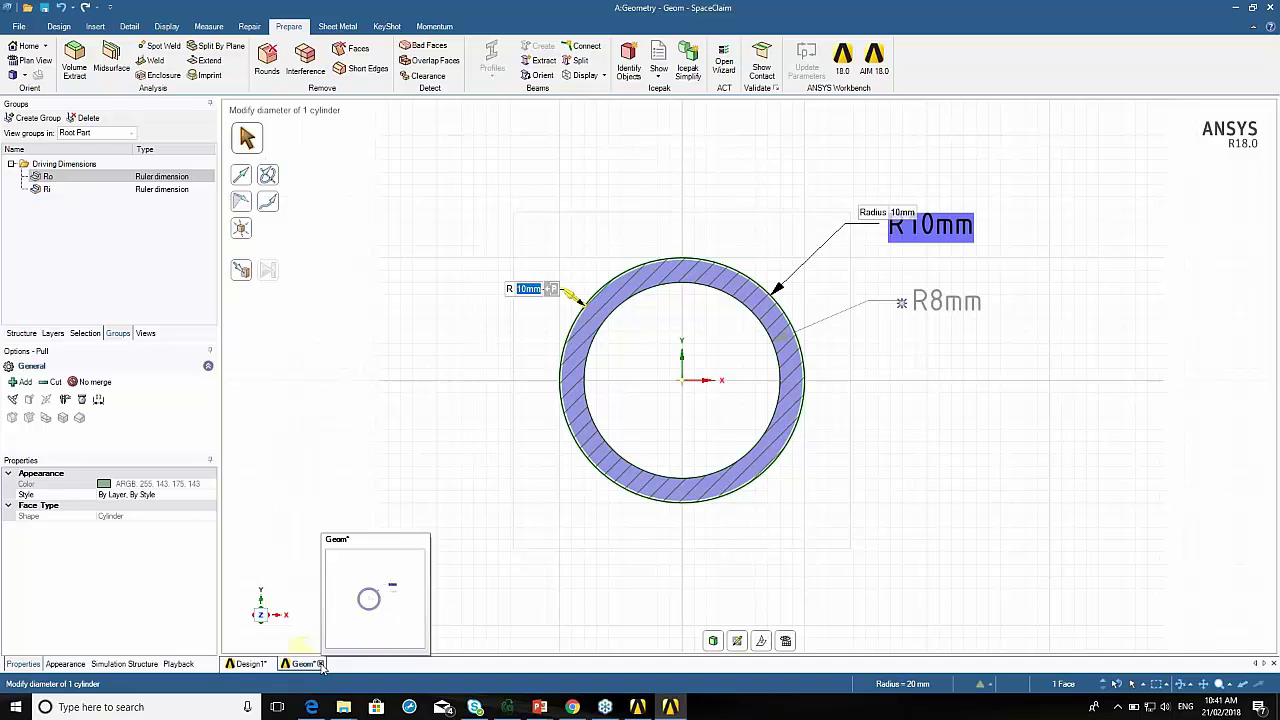
{"action": "left_click", "coordinate": [321, 665]}
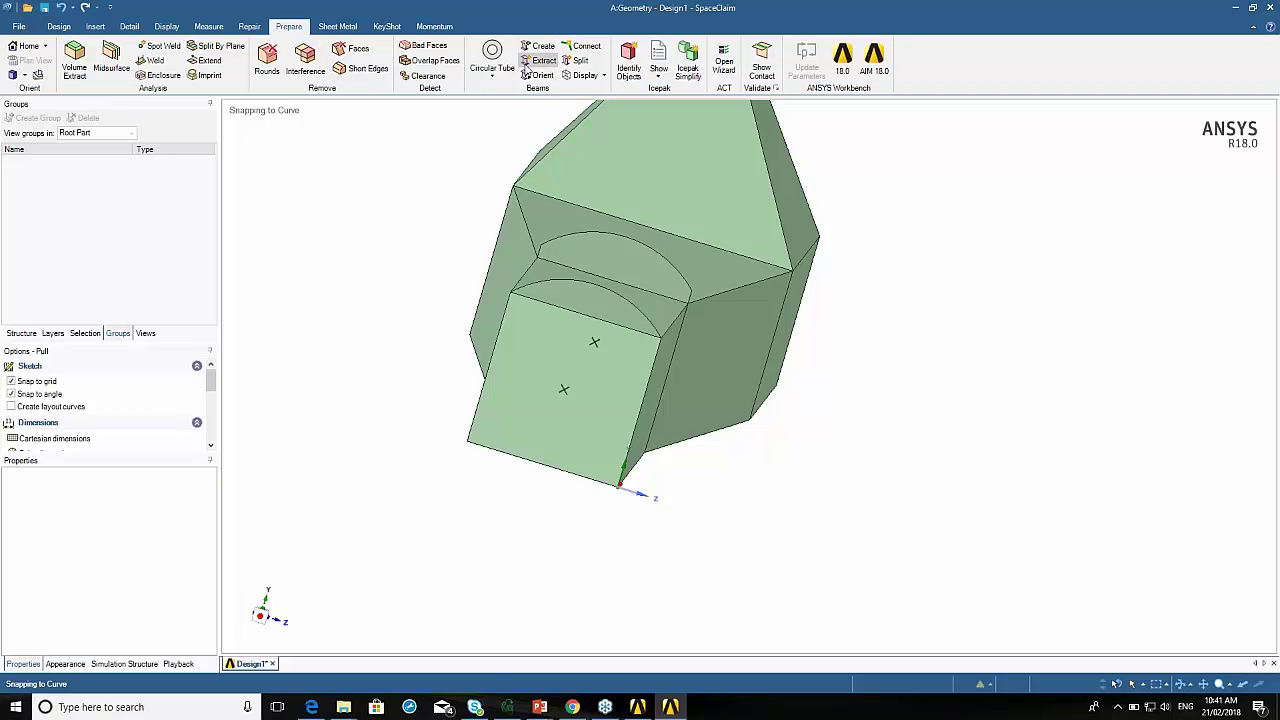
Create Circular Tube beams along the end face's arch, side and bottom edges and the end section's long edges on one side.
{"action": "left_click", "coordinate": [491, 58]}
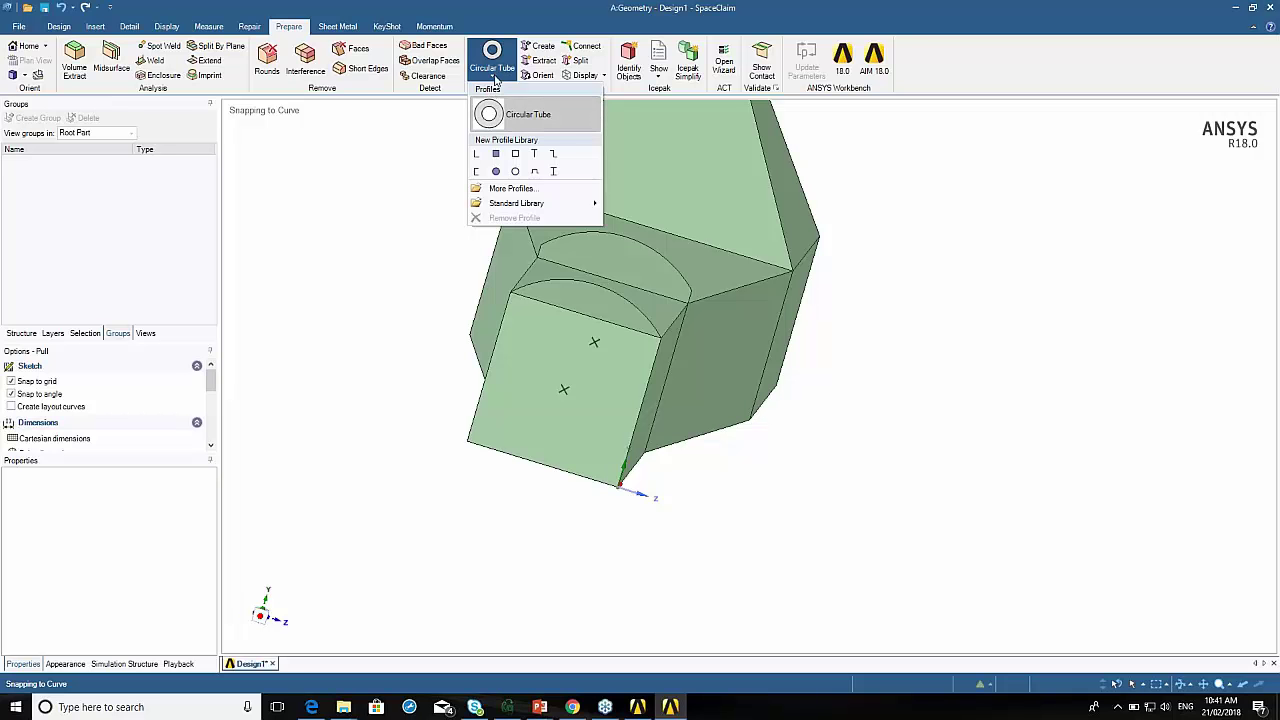
{"action": "left_click", "coordinate": [21, 334]}
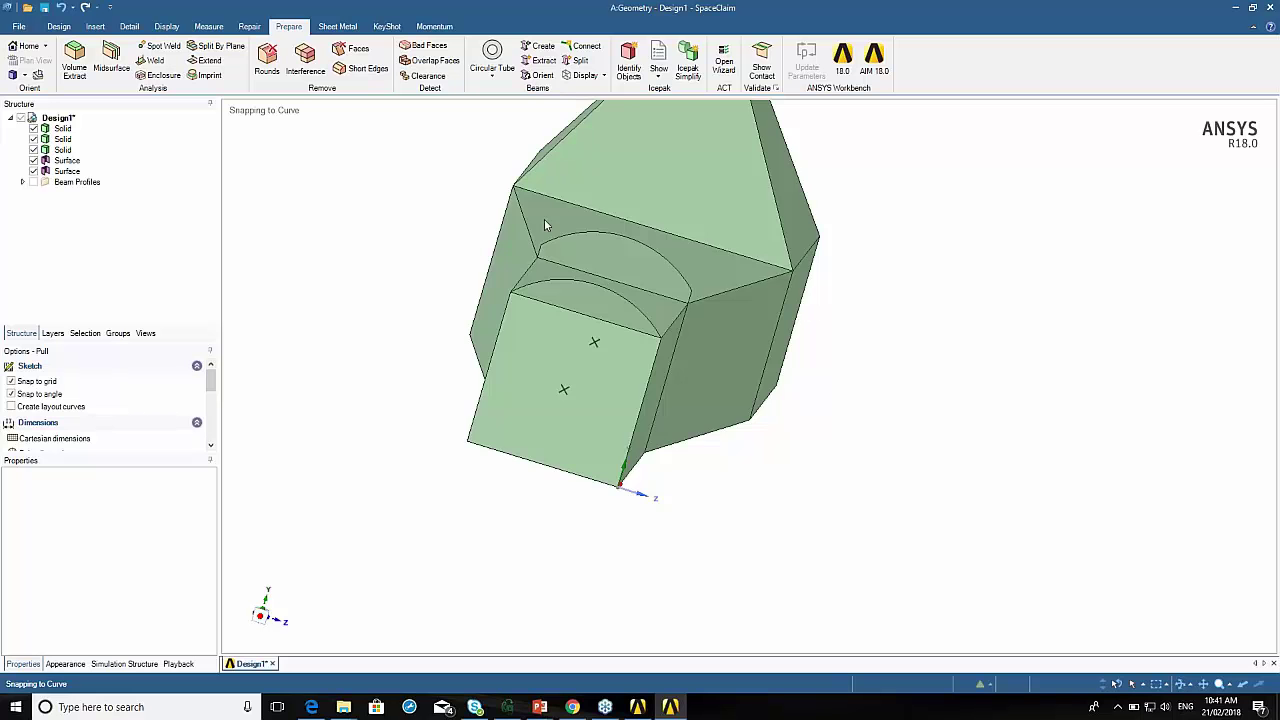
{"action": "left_click", "coordinate": [541, 47]}
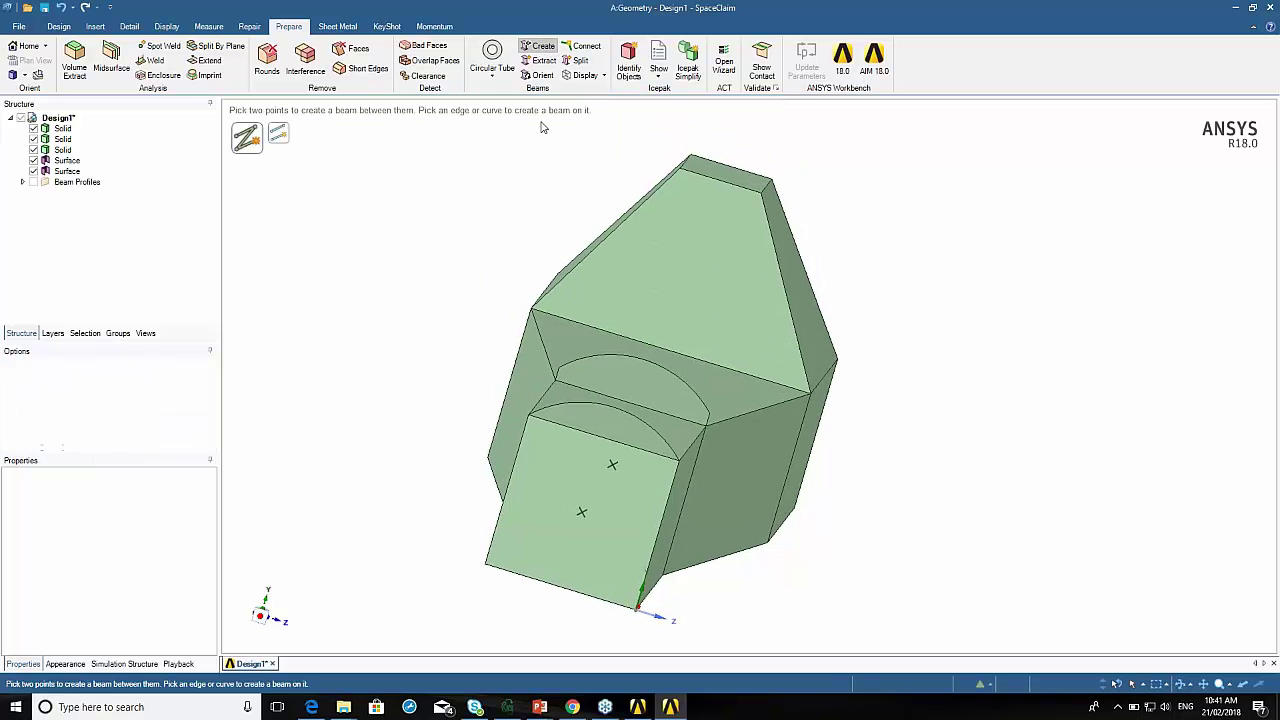
{"action": "scroll", "coordinate": [503, 150], "scroll_direction": "up", "scroll_amount": 4}
{"action": "scroll", "coordinate": [583, 181], "scroll_direction": "down", "scroll_amount": 4}
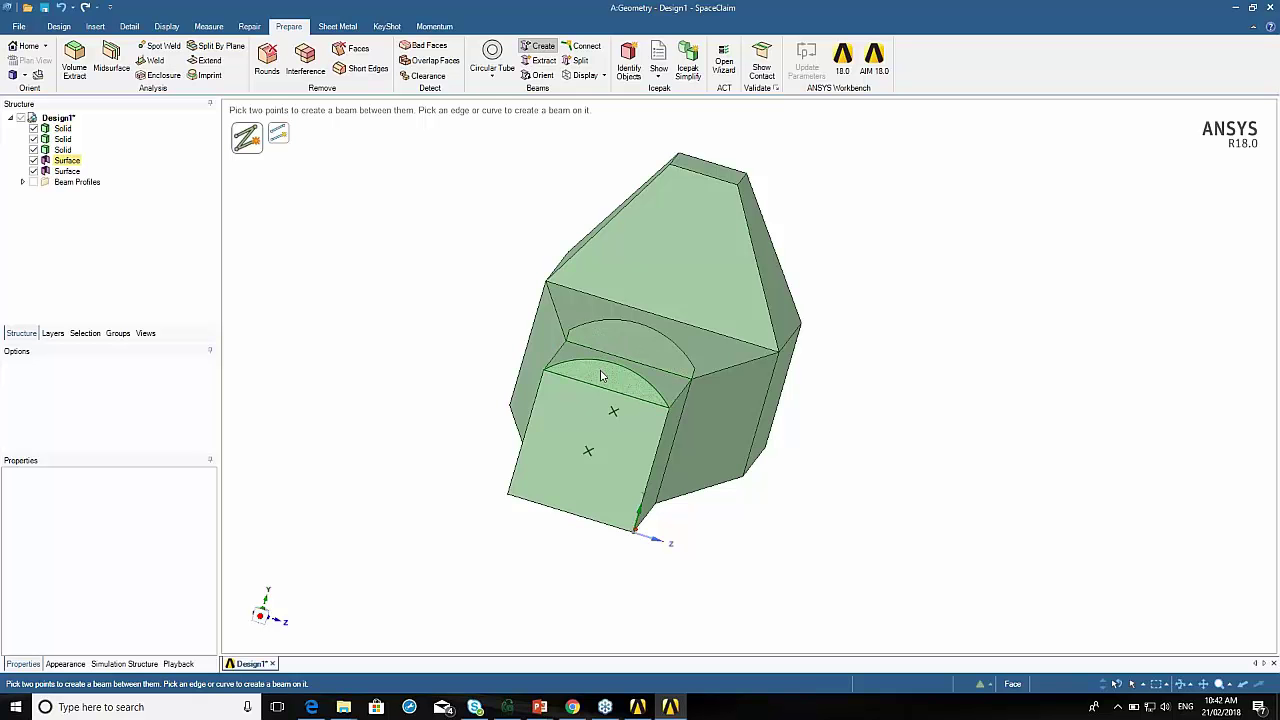
{"action": "mouse_move", "coordinate": [600, 428]}
{"action": "middle_mouse_down"}
{"action": "mouse_move", "coordinate": [679, 444]}
{"action": "mouse_move", "coordinate": [620, 425]}
{"action": "middle_mouse_up"}
{"action": "left_click", "coordinate": [545, 408]}
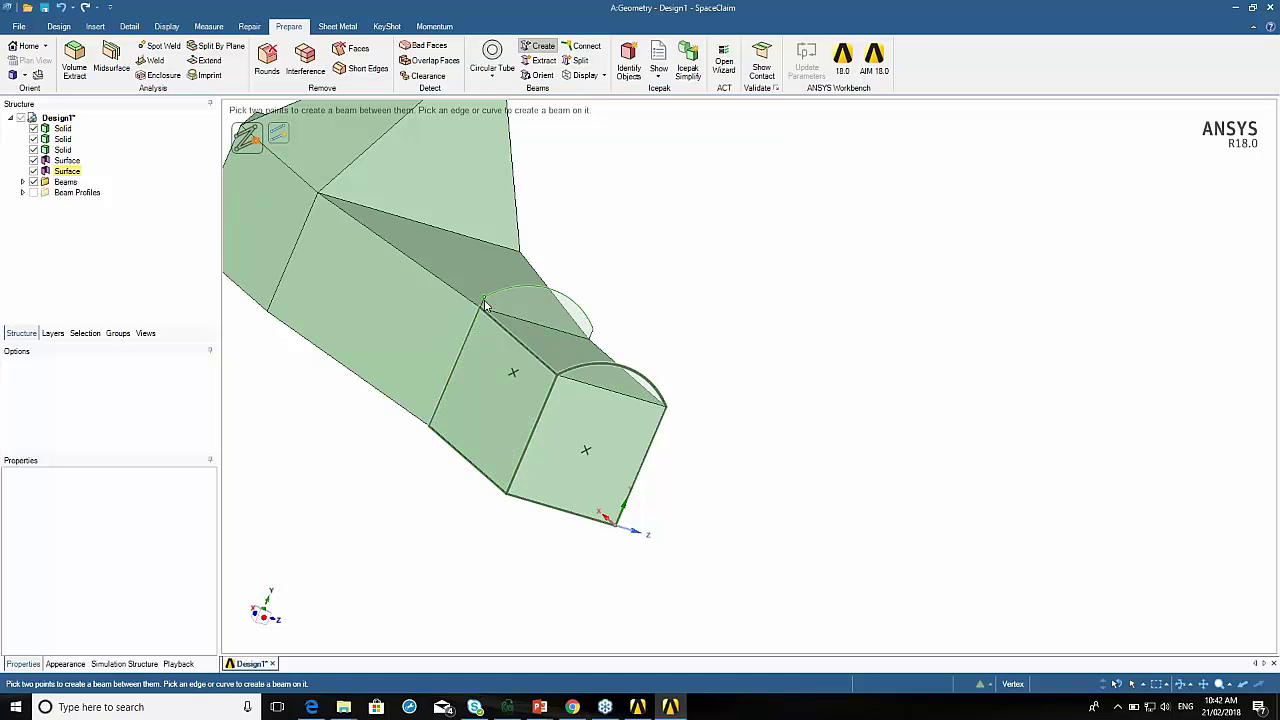
Create beams along the second arch with its short uprights and along the tapered section's upper and lower edges on the same side.
{"action": "scroll", "coordinate": [519, 300], "scroll_direction": "up", "scroll_amount": 1}
{"action": "scroll", "coordinate": [519, 300], "scroll_direction": "up", "scroll_amount": 3}
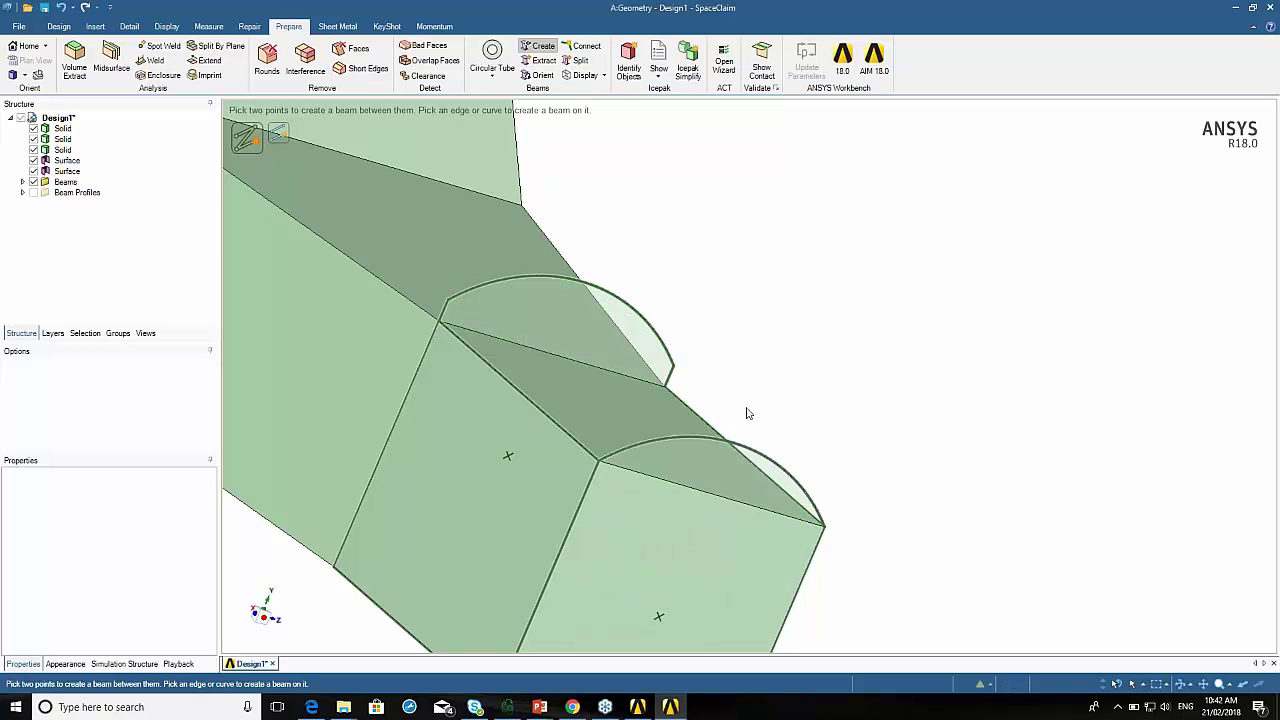
{"action": "middle_click_drag", "start_coordinate": [696, 461], "coordinate": [698, 465]}
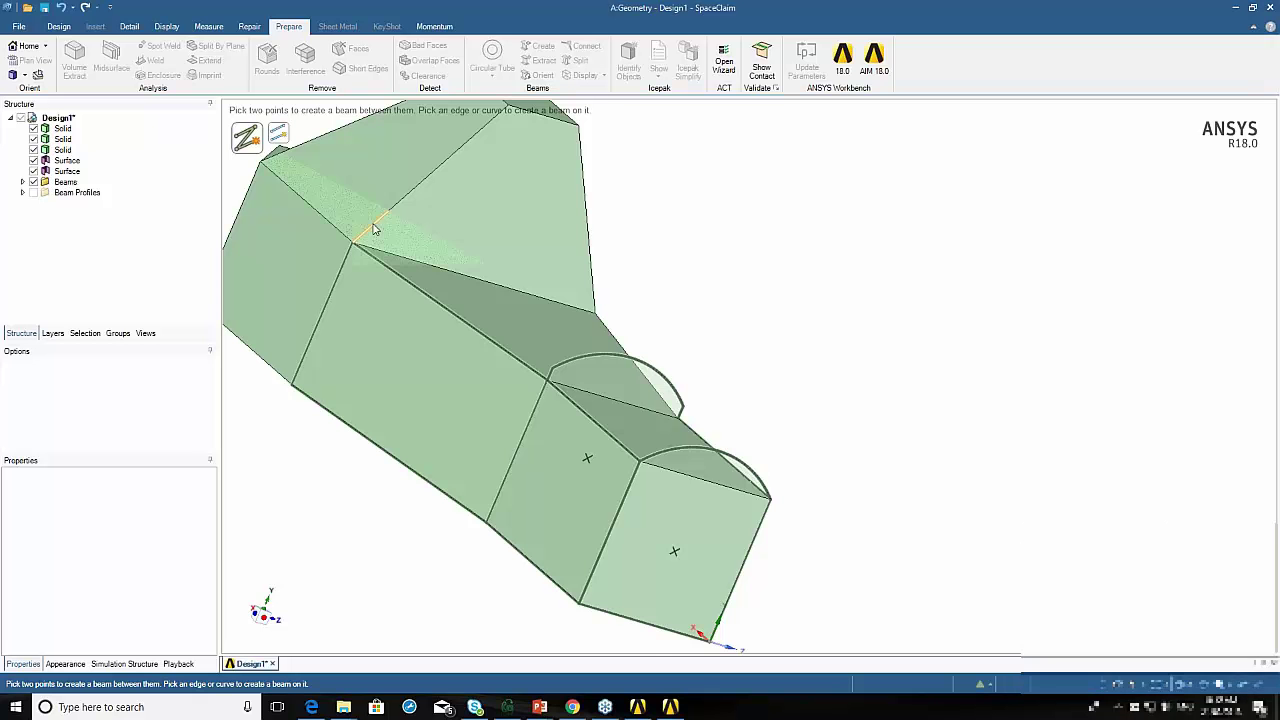
Create beams along the raised cabin's sloping front edges, the edges of its top face and the adjoining edges of the block below.
{"action": "middle_click_drag", "start_coordinate": [378, 226], "coordinate": [490, 286]}
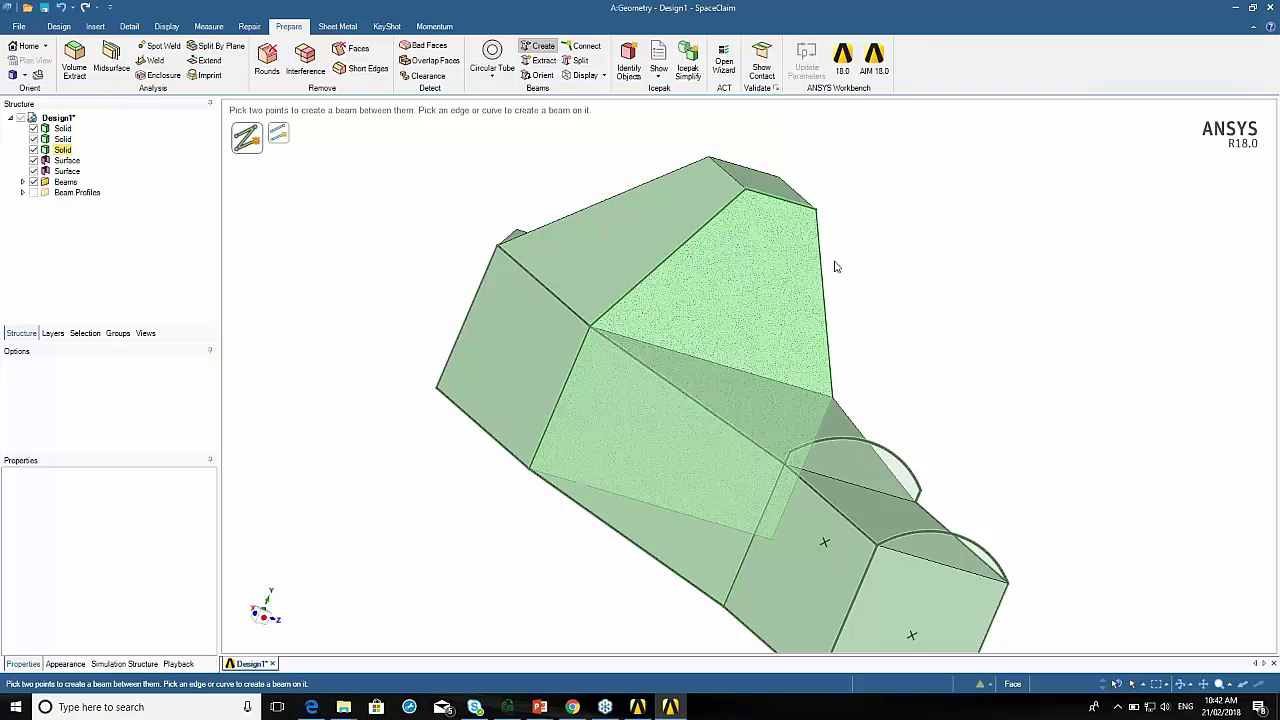
{"action": "middle_click_drag", "start_coordinate": [830, 287], "coordinate": [670, 510]}
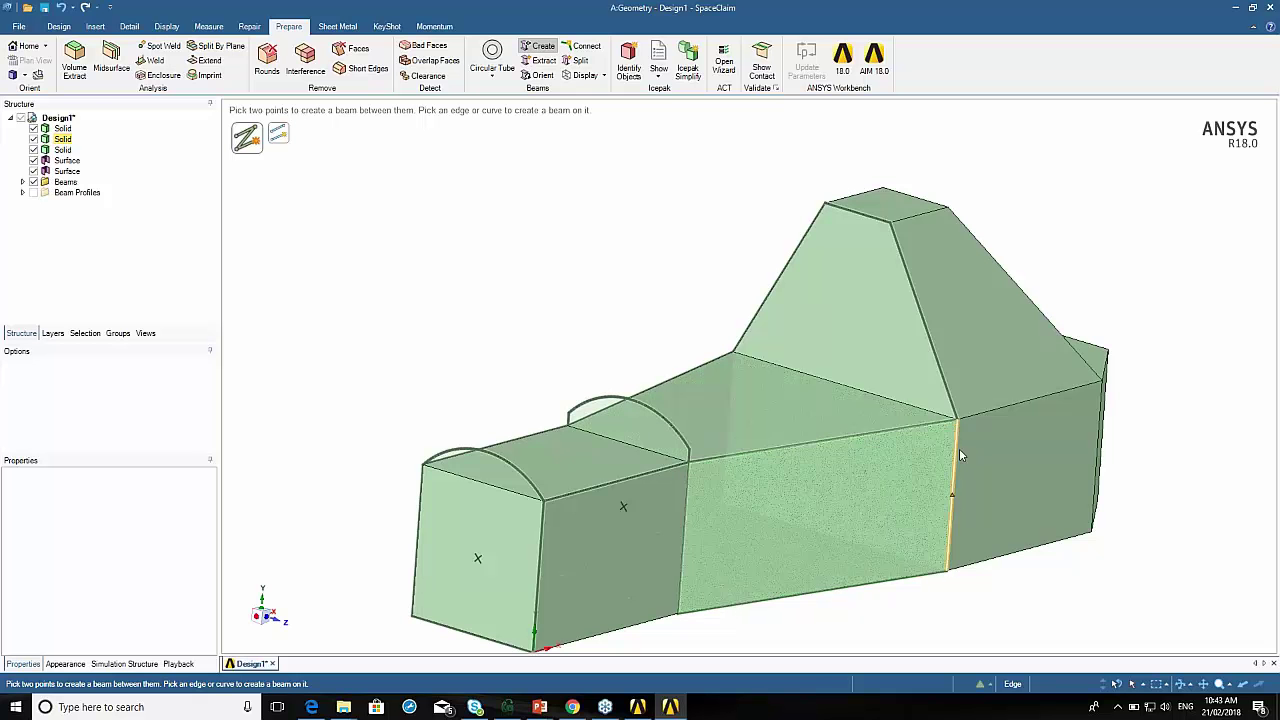
{"action": "middle_click_drag", "start_coordinate": [975, 455], "coordinate": [687, 453], "text": "shift"}
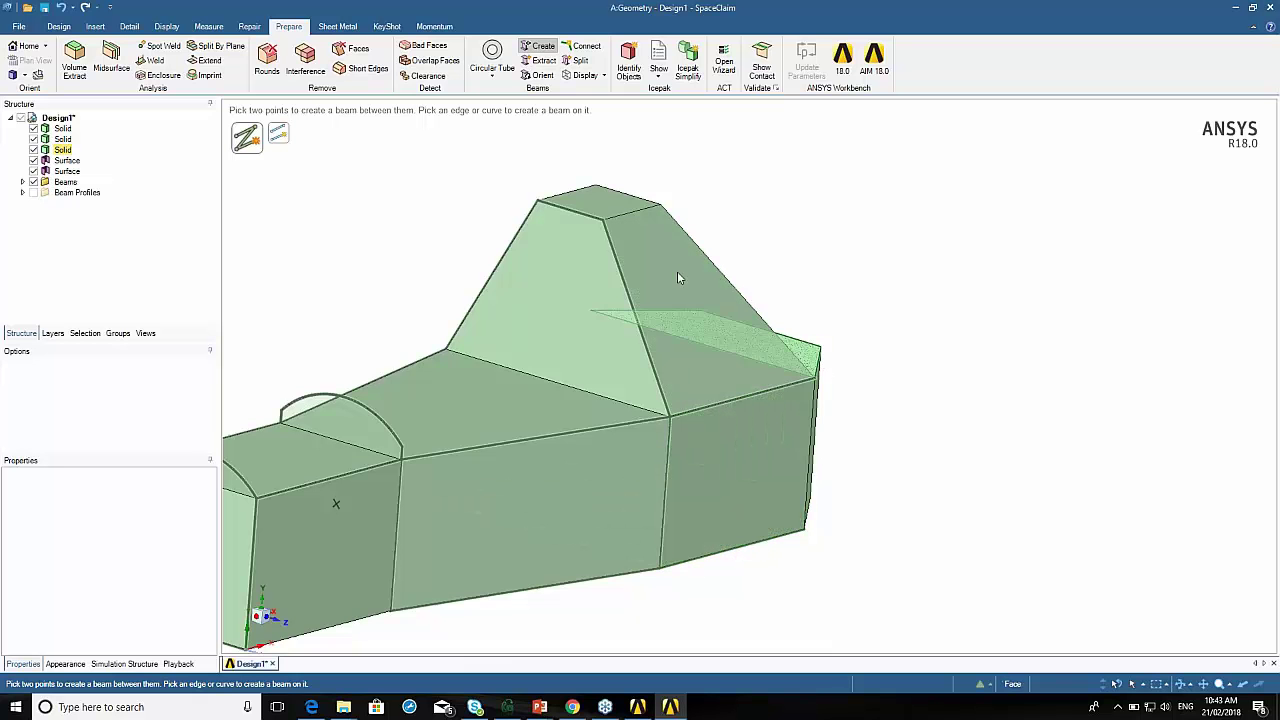
{"action": "left_click", "coordinate": [631, 214]}
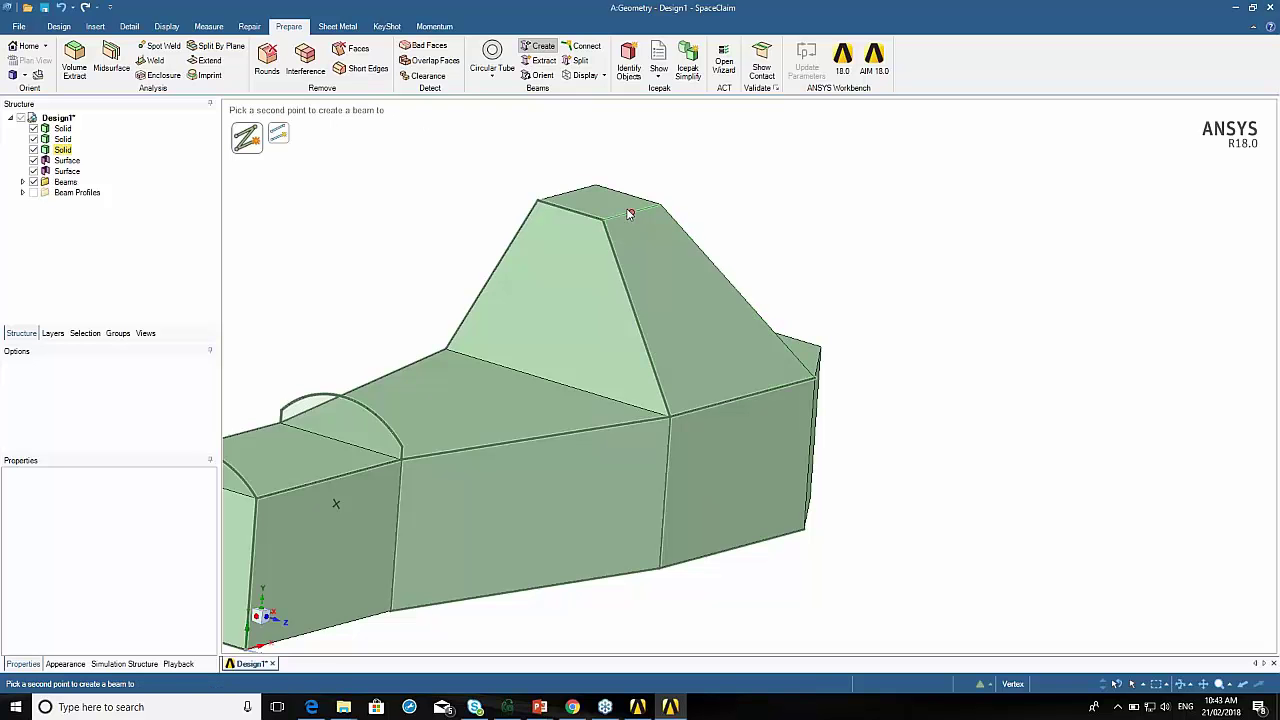
{"action": "key", "text": "Escape"}
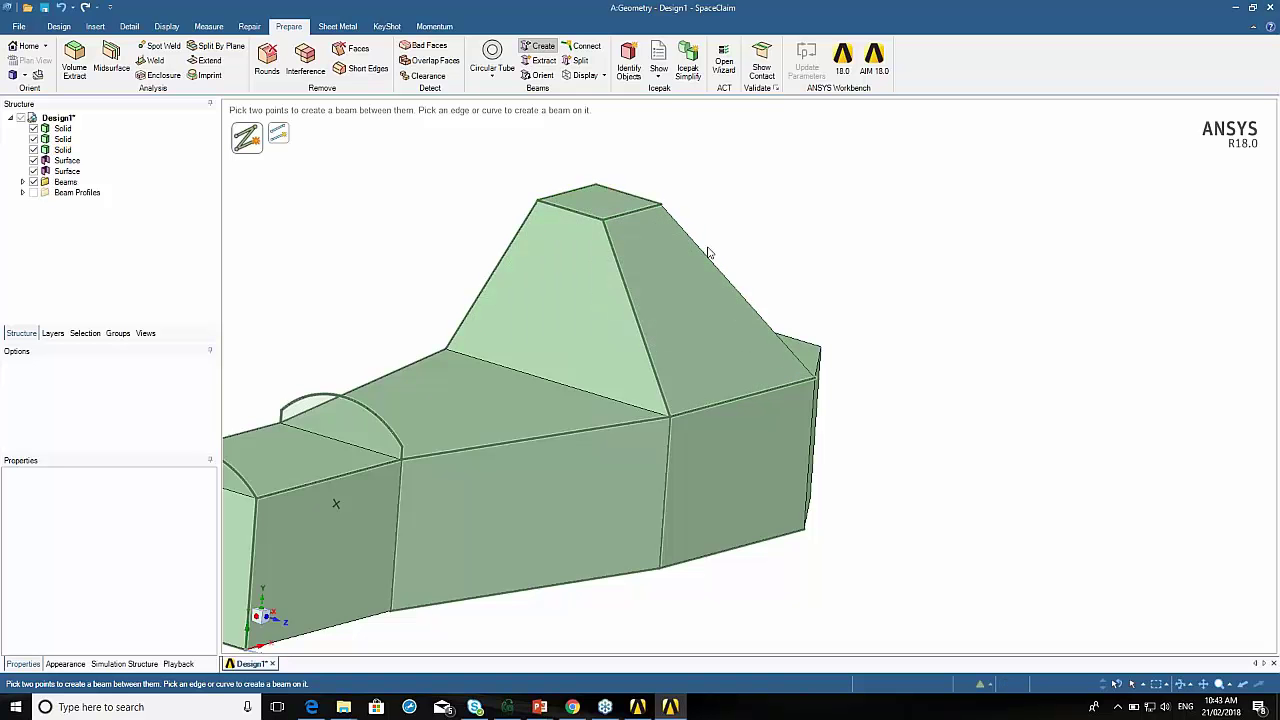
Create beams along the angled rear section's edges and the cabin's rear sloping edges.
{"action": "middle_click_drag", "start_coordinate": [846, 360], "coordinate": [790, 403]}
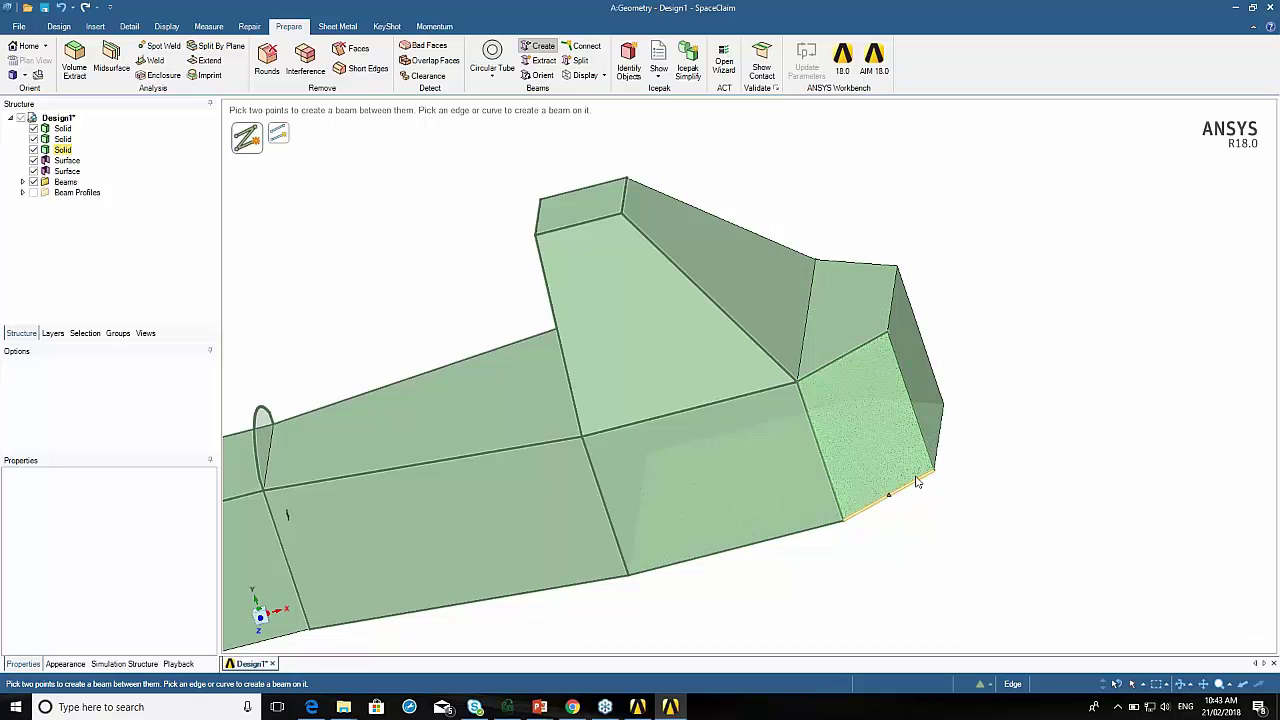
{"action": "left_click", "coordinate": [892, 301]}
{"action": "left_click", "coordinate": [896, 326]}
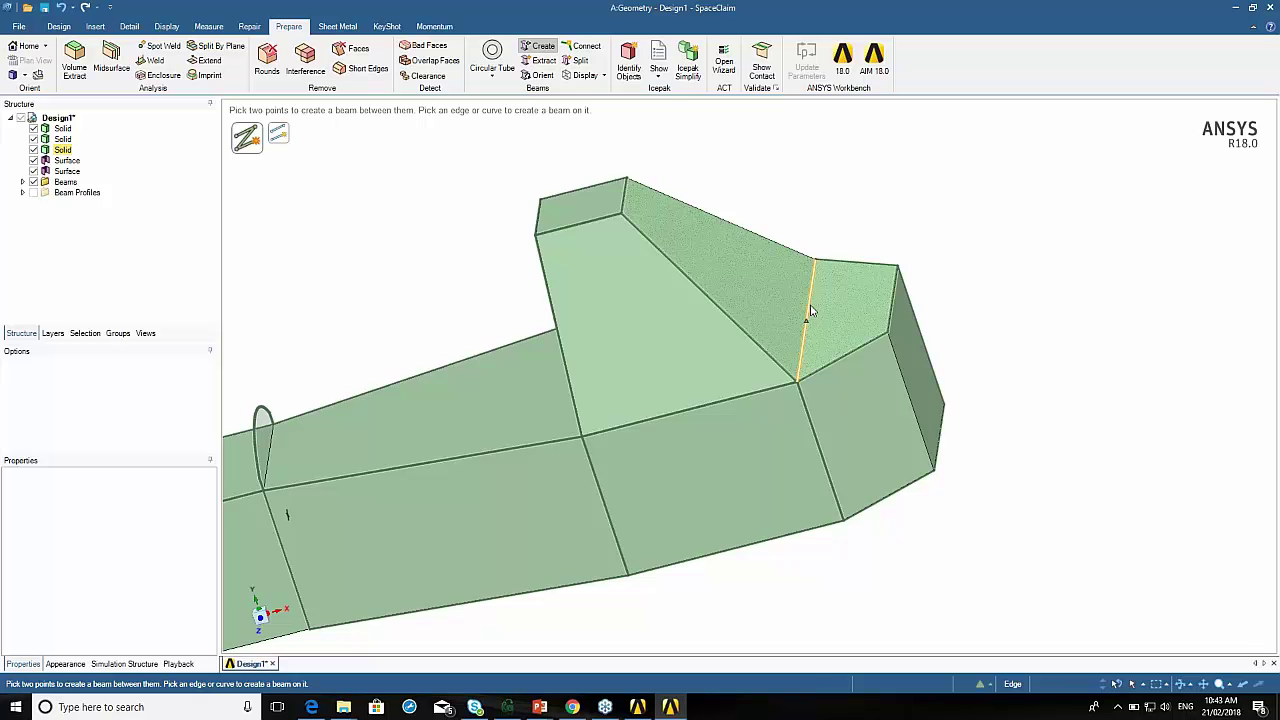
{"action": "middle_click_drag", "start_coordinate": [767, 478], "coordinate": [1085, 189]}
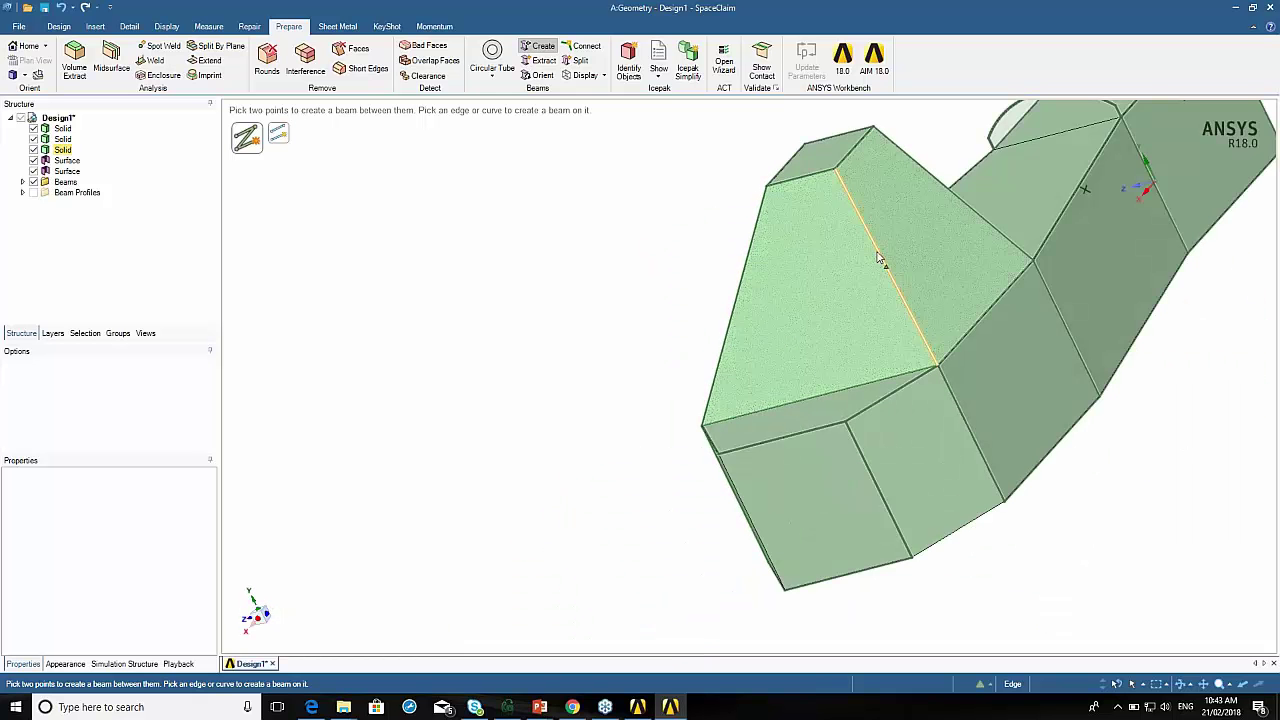
Switch the beam display from thin lines to solid tubes.
{"action": "scroll", "coordinate": [823, 377], "scroll_direction": "down", "scroll_amount": 3}
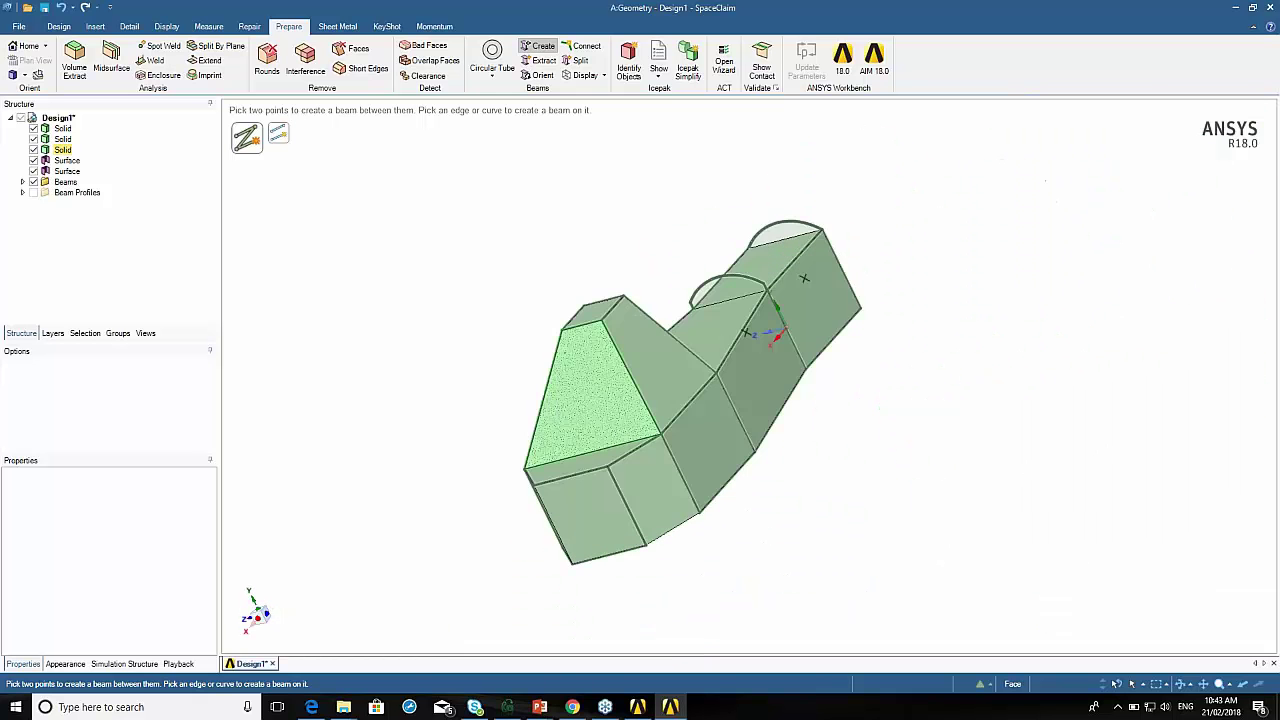
{"action": "left_click", "coordinate": [597, 80]}
{"action": "left_click", "coordinate": [606, 126]}
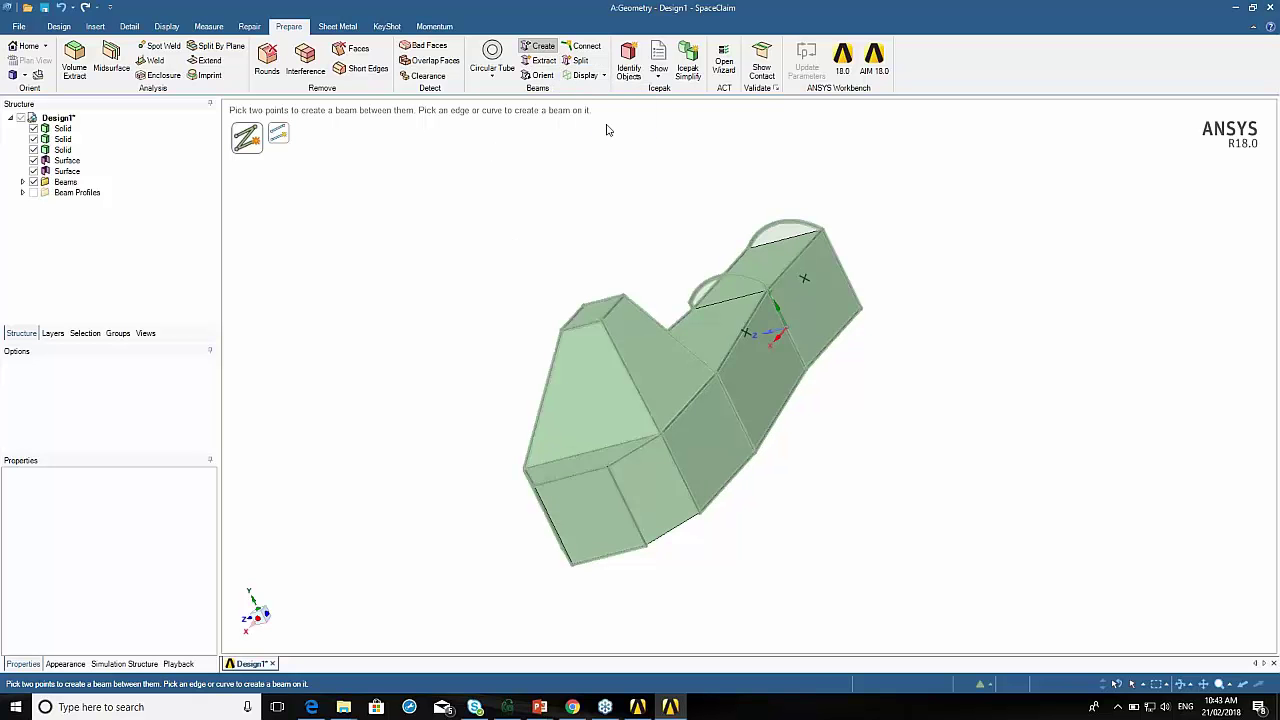
Hide the three reference solids and examine the beam frame for missing members.
{"action": "left_click", "coordinate": [33, 128]}
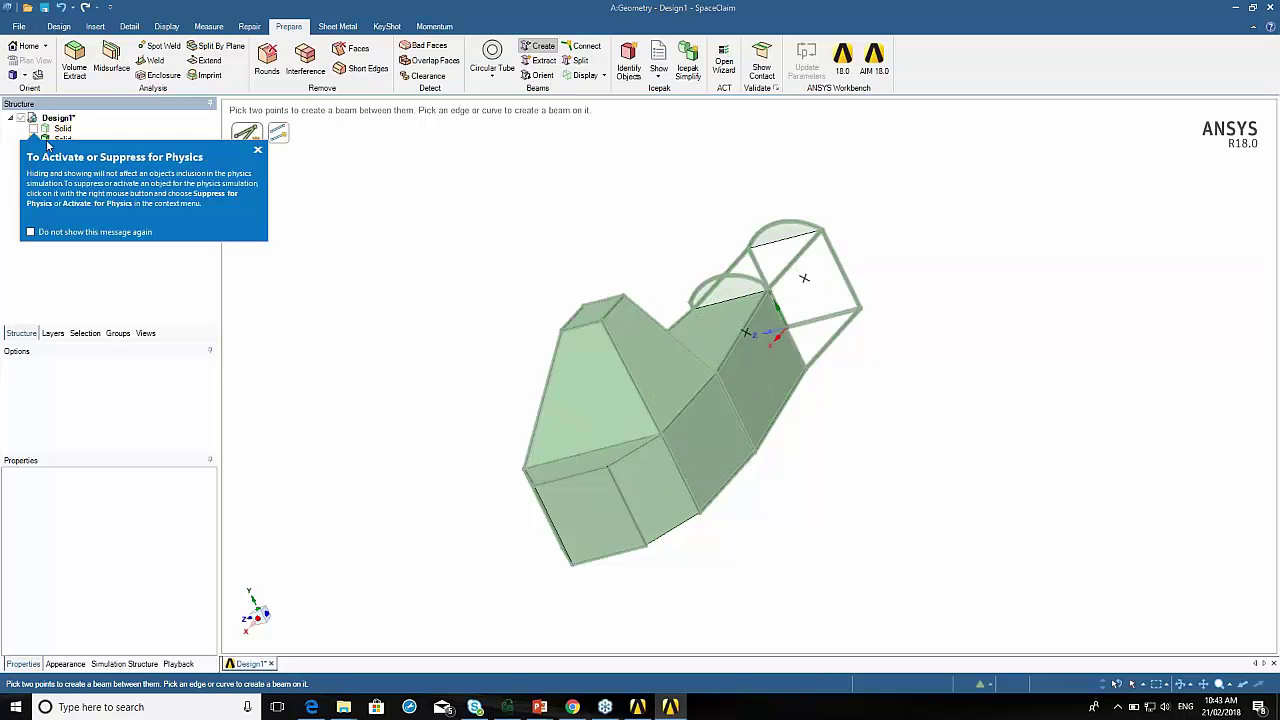
{"action": "left_click", "coordinate": [257, 151]}
{"action": "left_click", "coordinate": [33, 139]}
{"action": "left_click", "coordinate": [33, 149]}
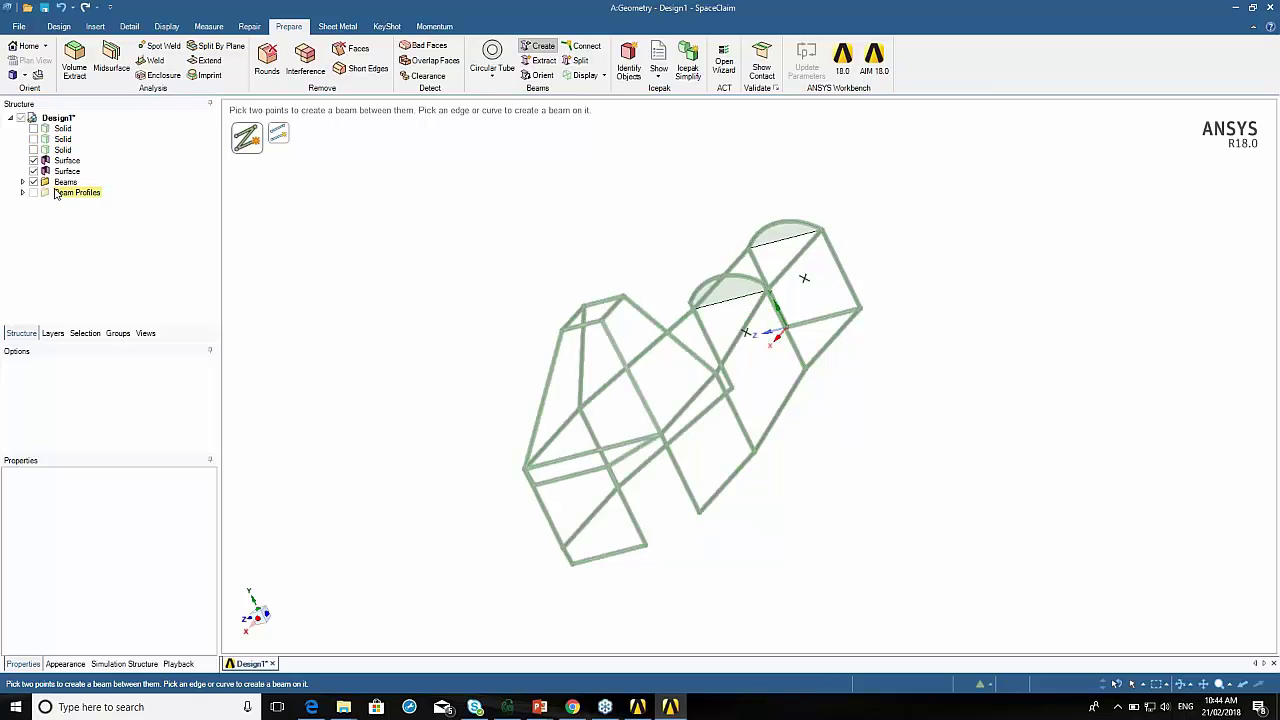
{"action": "left_click", "coordinate": [33, 149]}
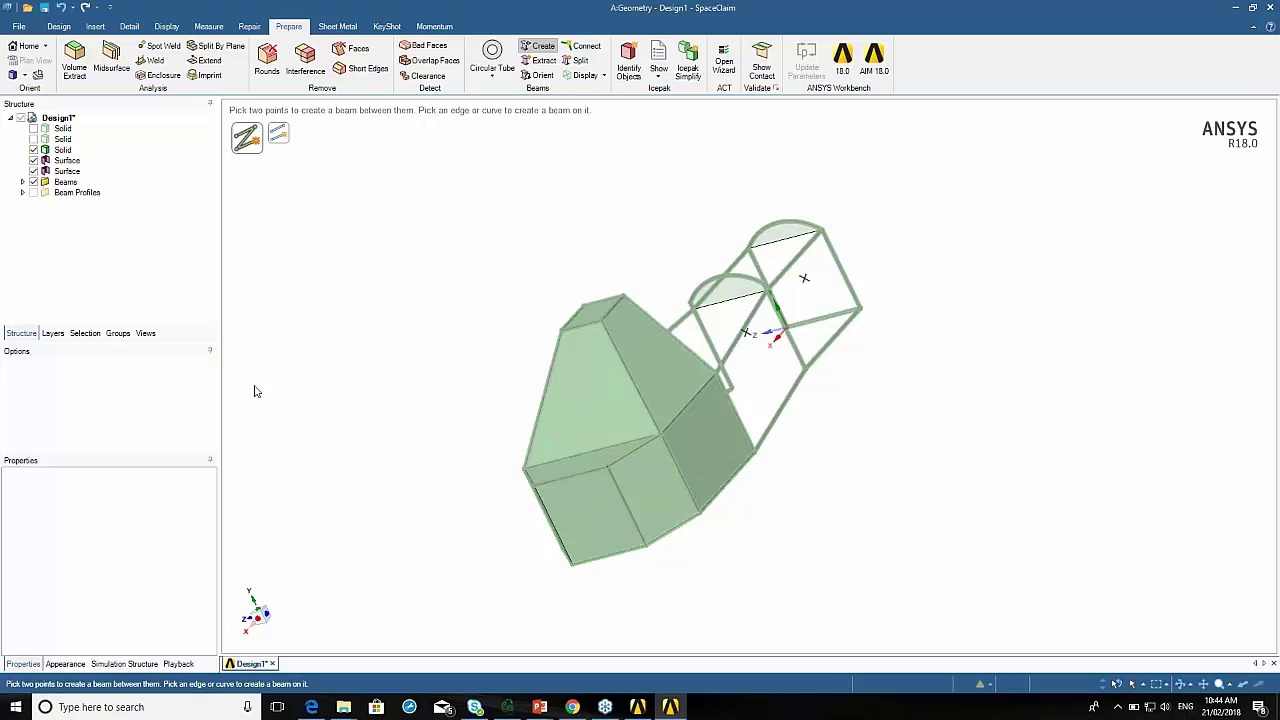
{"action": "left_click", "coordinate": [33, 149]}
{"action": "middle_click_drag", "start_coordinate": [777, 420], "coordinate": [1020, 314]}
Show the three solids again and create the missing beams along the frame's underside side edge and cross edges.
{"action": "left_click", "coordinate": [33, 128]}
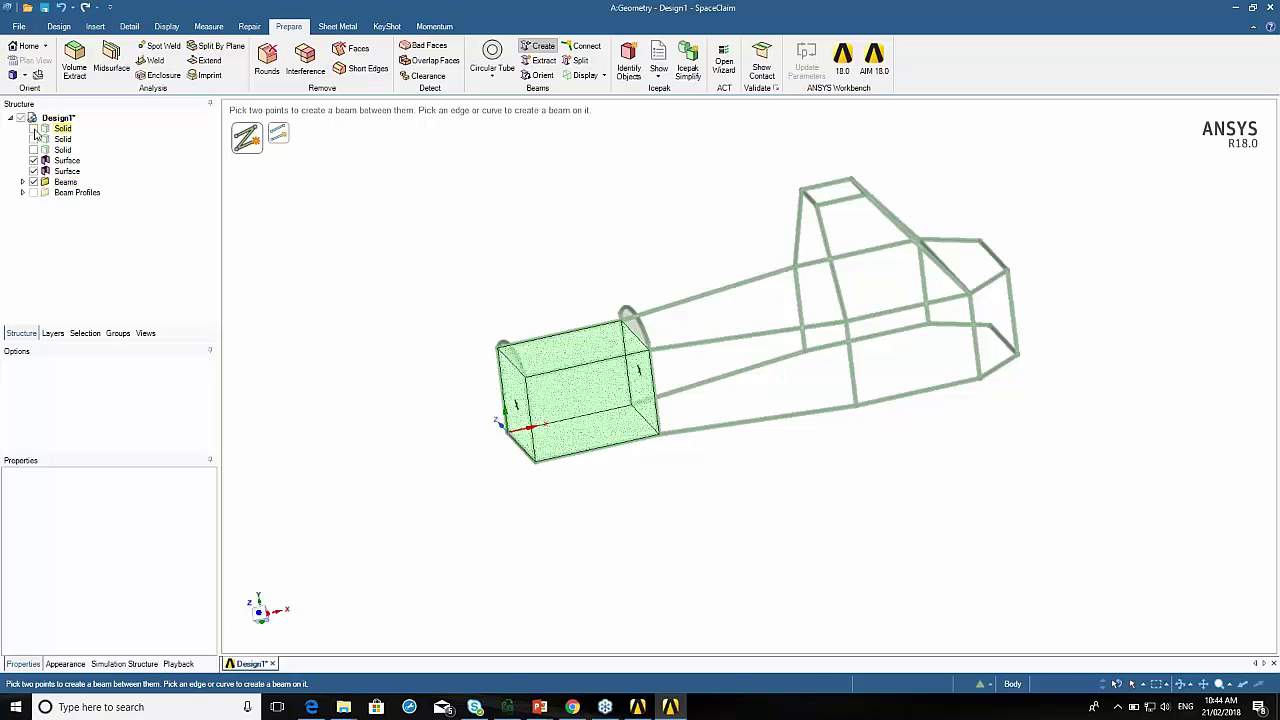
{"action": "left_click", "coordinate": [33, 139]}
{"action": "left_click", "coordinate": [33, 149]}
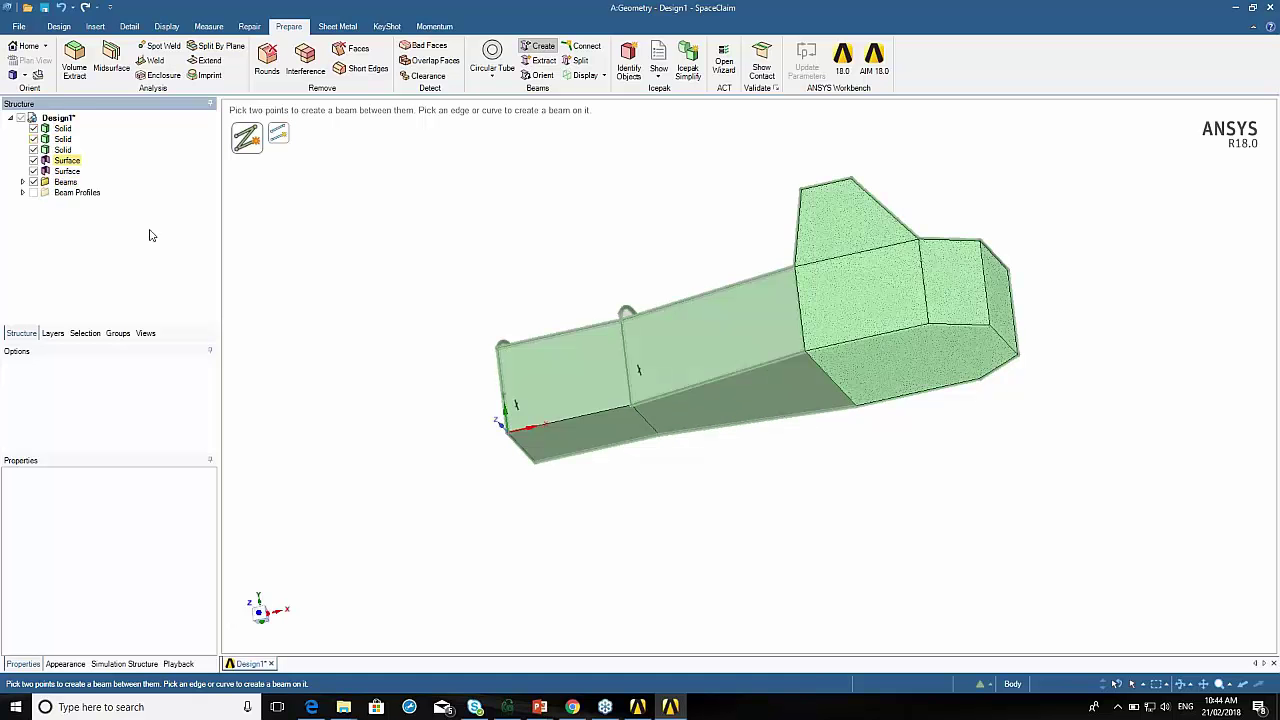
{"action": "left_click", "coordinate": [644, 421]}
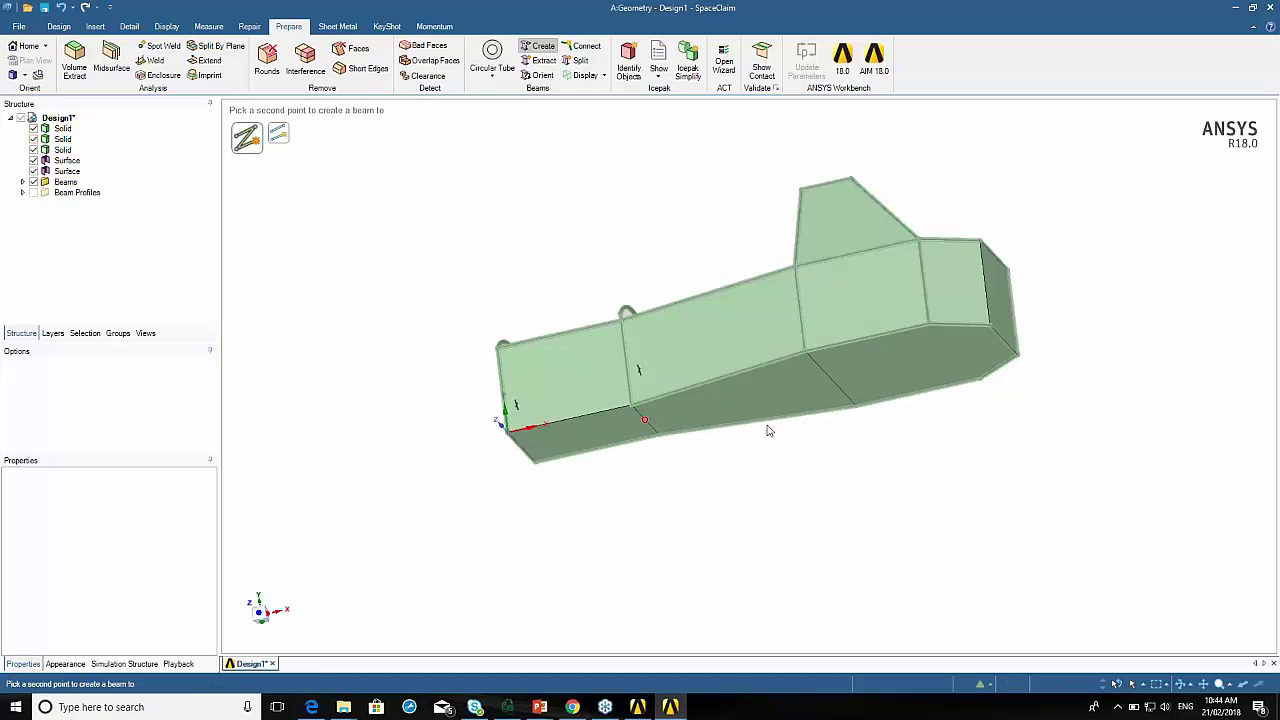
{"action": "left_click", "coordinate": [671, 429]}
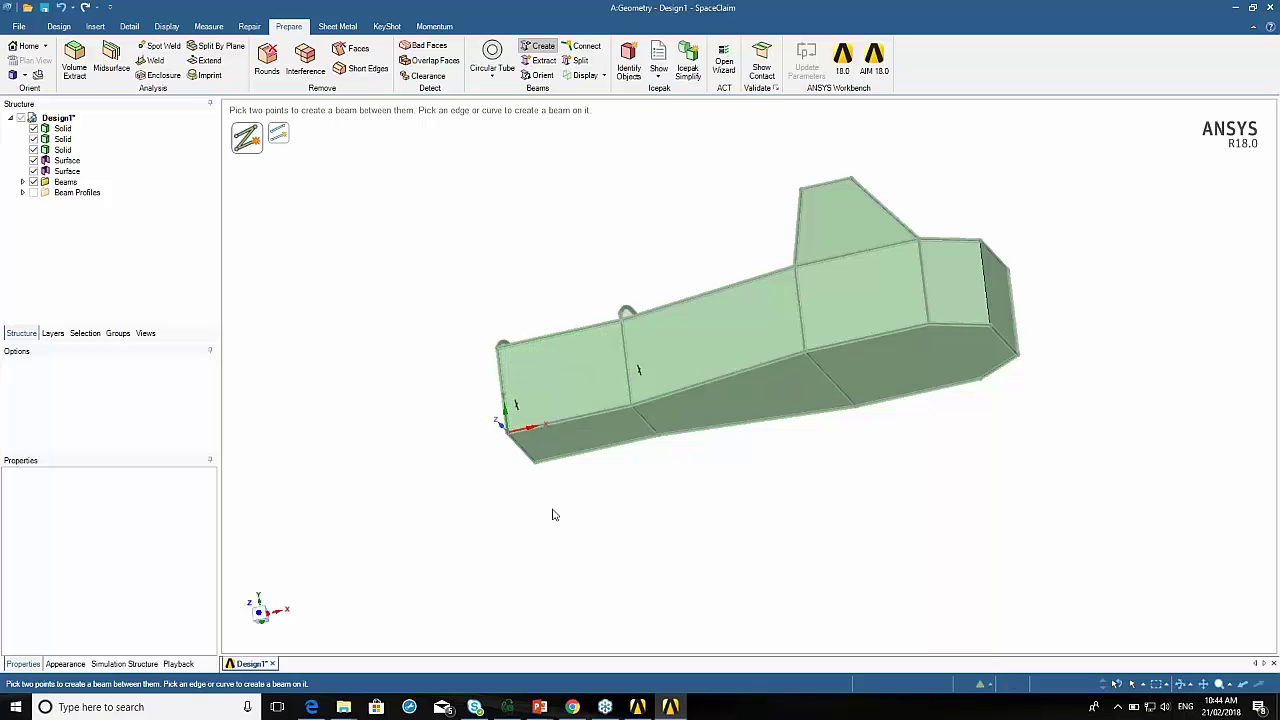
Hide the three reference solids and both arch surfaces.
{"action": "middle_click_drag", "start_coordinate": [674, 491], "coordinate": [860, 560]}
{"action": "left_click", "coordinate": [34, 150]}
{"action": "left_click", "coordinate": [34, 139]}
{"action": "left_click", "coordinate": [34, 128]}
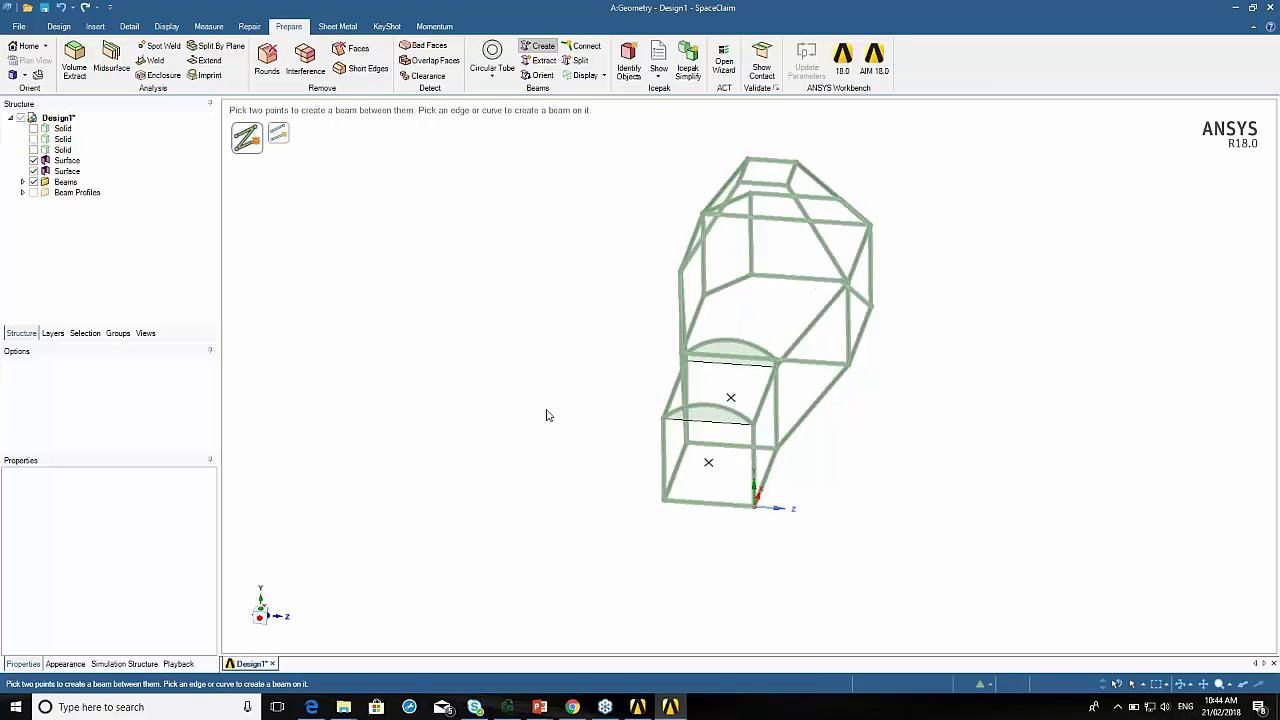
{"action": "left_click", "coordinate": [34, 171]}
{"action": "left_click", "coordinate": [34, 160]}
{"action": "middle_click_drag", "start_coordinate": [566, 394], "coordinate": [723, 420]}
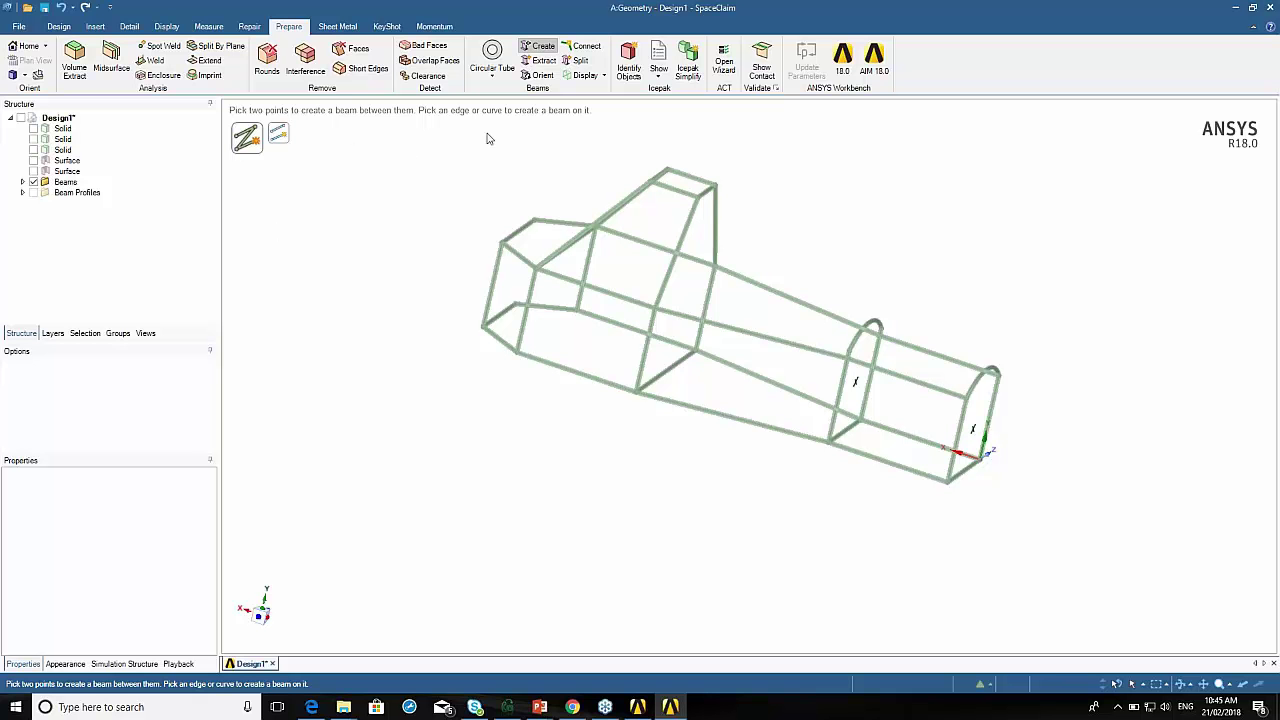
Create a diagonal brace beam on each side of the cabin section, from its lower rear corner to its upper front corner.
{"action": "left_click", "coordinate": [517, 352]}
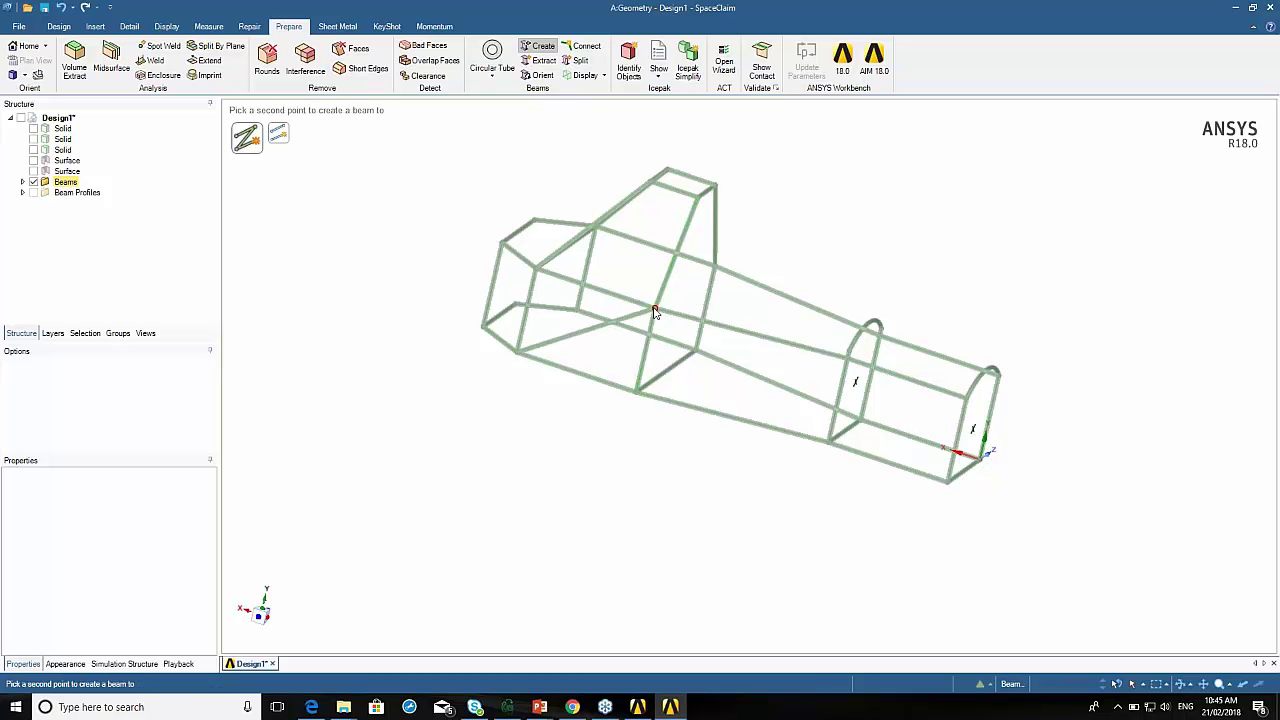
{"action": "middle_click_drag", "start_coordinate": [700, 305], "coordinate": [588, 303]}
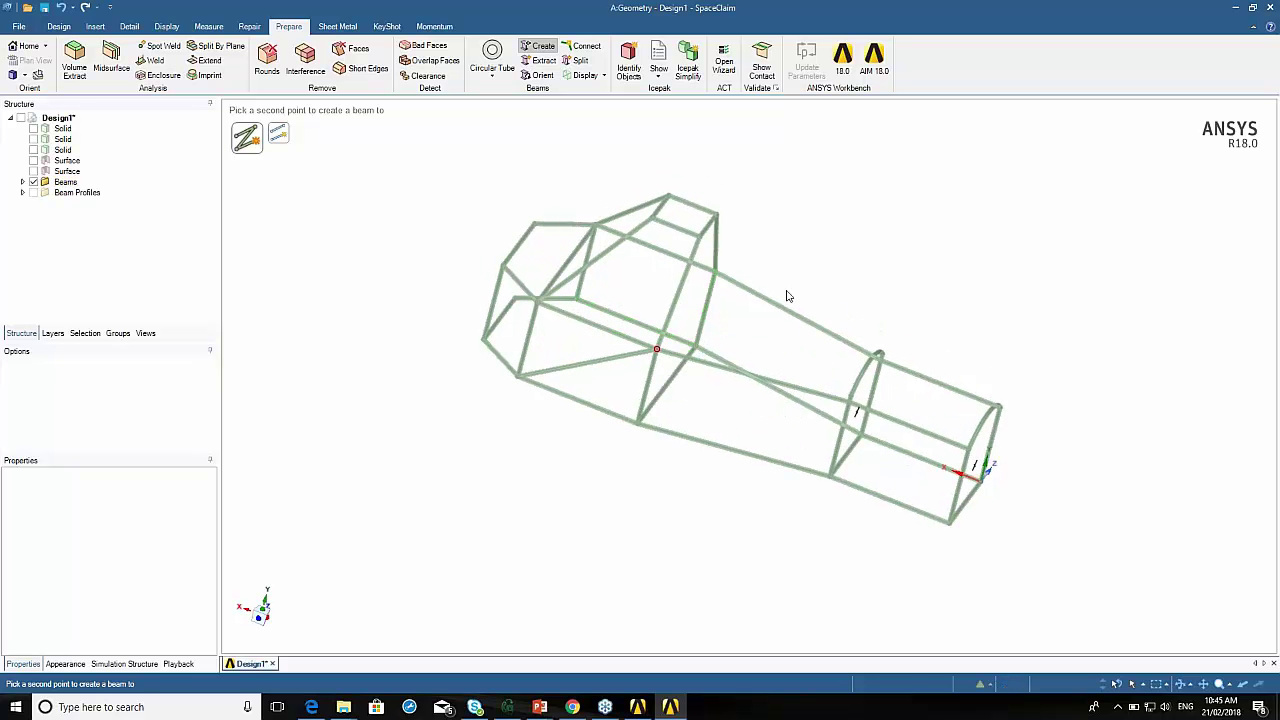
{"action": "key", "text": "Escape"}
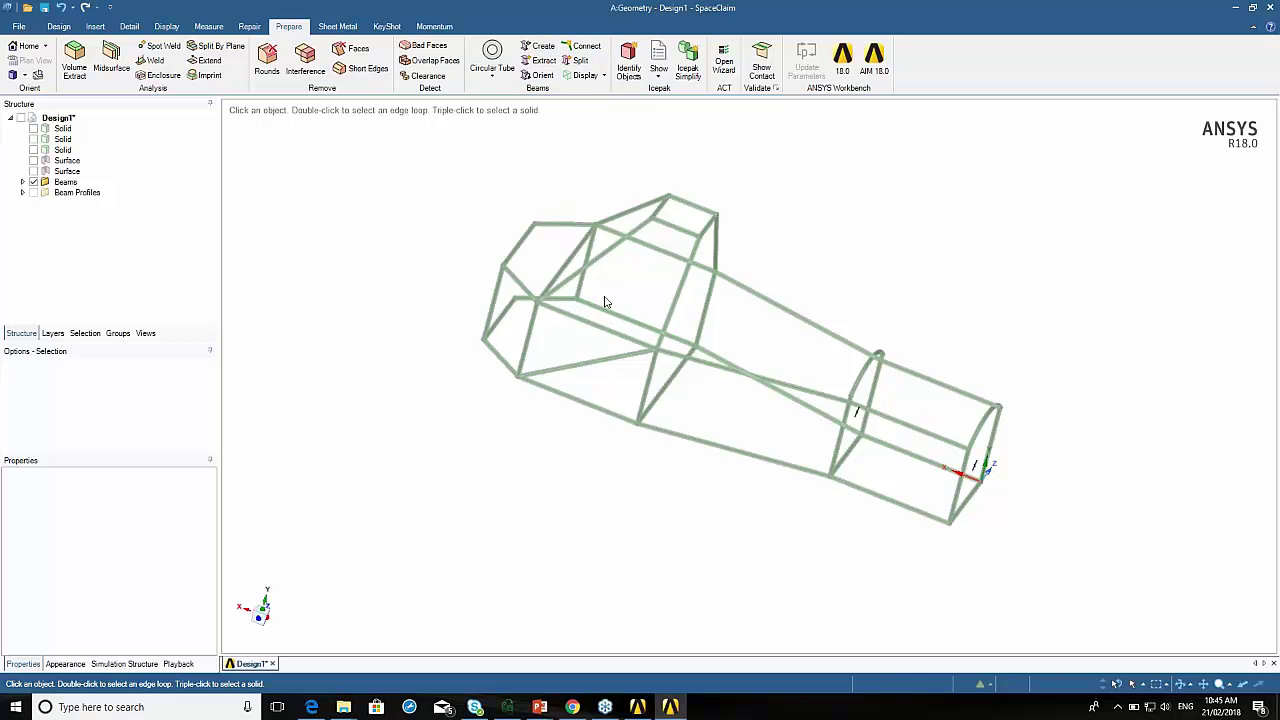
{"action": "left_click", "coordinate": [537, 47]}
{"action": "left_click", "coordinate": [576, 300]}
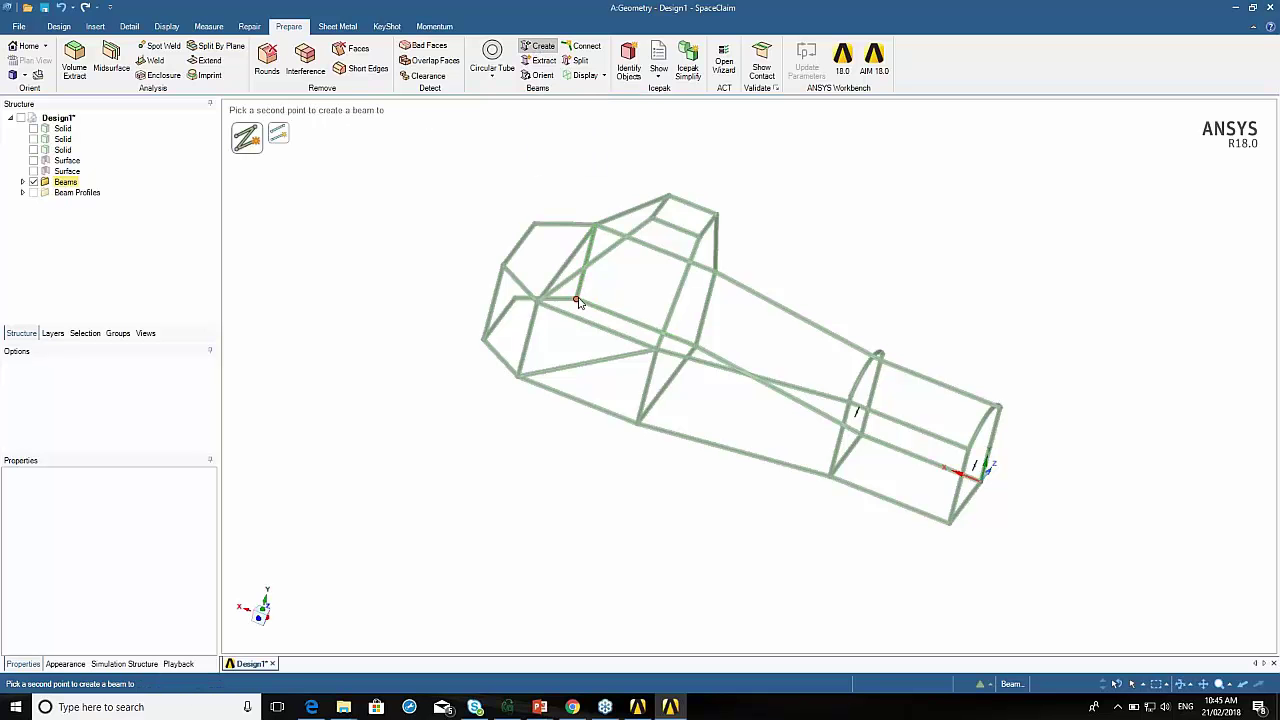
{"action": "left_click", "coordinate": [715, 275]}
{"action": "left_click", "coordinate": [716, 276]}
{"action": "key", "text": "Escape"}
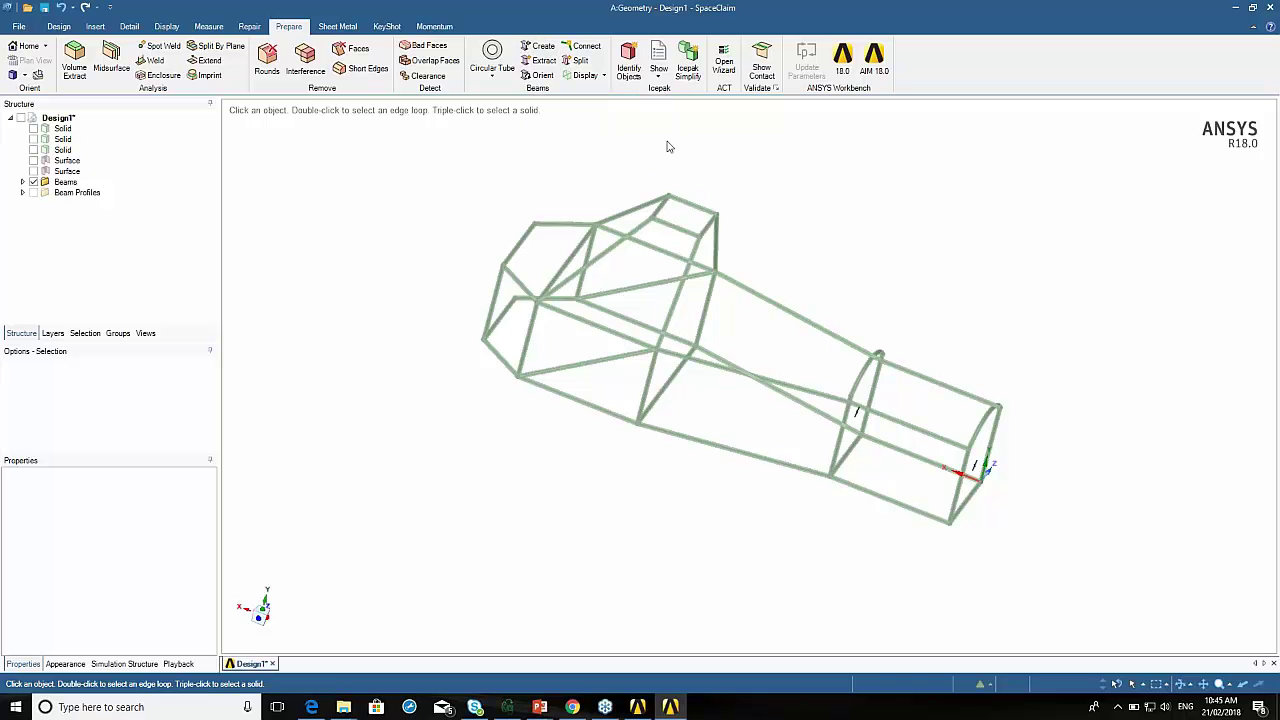
Create a diagonal brace beam across the cabin's rear sloping face, from a lower corner to the opposite top corner.
{"action": "middle_click_drag", "start_coordinate": [754, 166], "coordinate": [780, 192]}
{"action": "left_click", "coordinate": [537, 46]}
{"action": "middle_click_drag", "start_coordinate": [679, 205], "coordinate": [700, 224]}
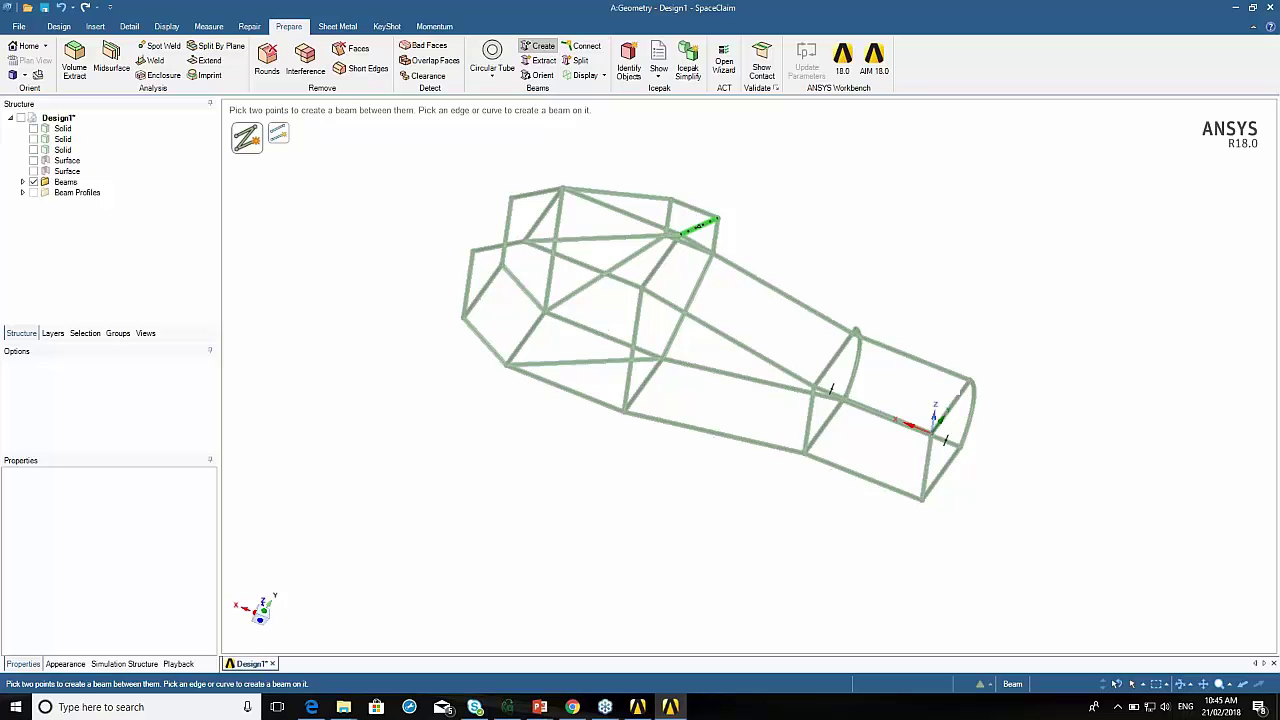
{"action": "left_click", "coordinate": [562, 188]}
{"action": "left_click", "coordinate": [667, 238]}
{"action": "mouse_move", "coordinate": [837, 220]}
{"action": "middle_mouse_down"}
{"action": "mouse_move", "coordinate": [797, 160]}
{"action": "mouse_move", "coordinate": [791, 180]}
{"action": "mouse_move", "coordinate": [780, 157]}
{"action": "middle_mouse_up"}
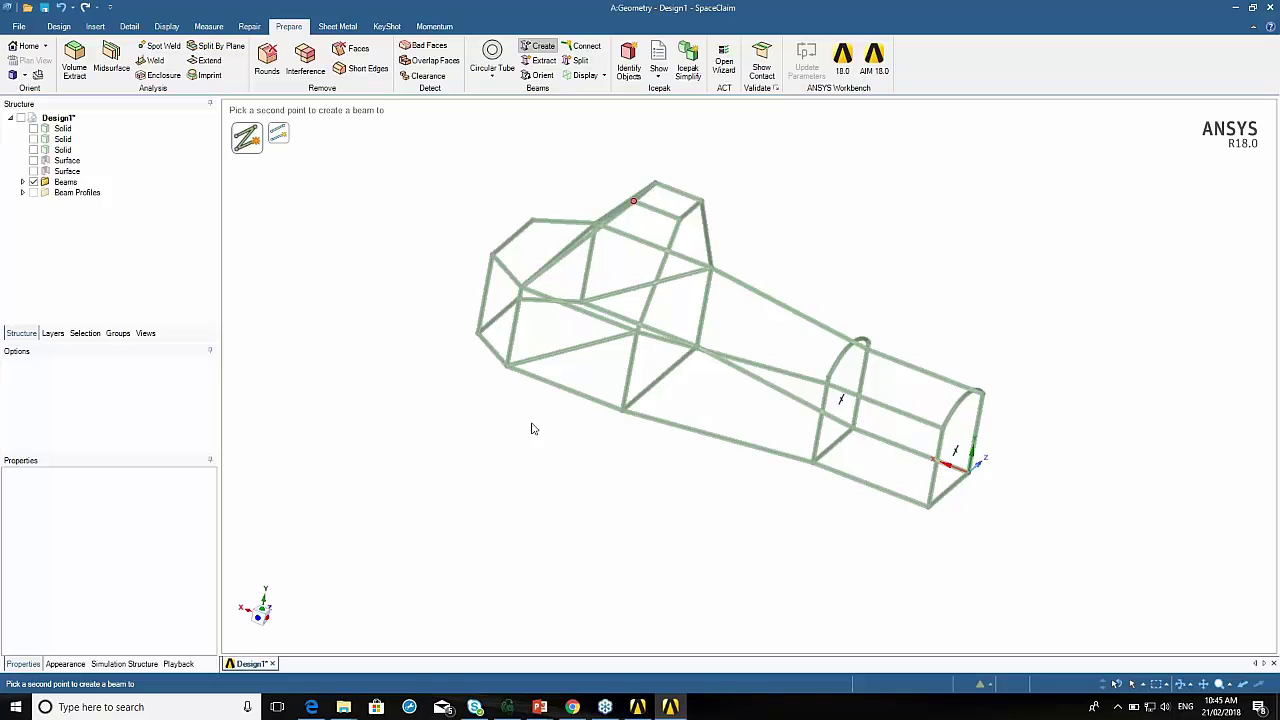
{"action": "left_click", "coordinate": [58, 27]}
{"action": "key", "text": "Escape"}
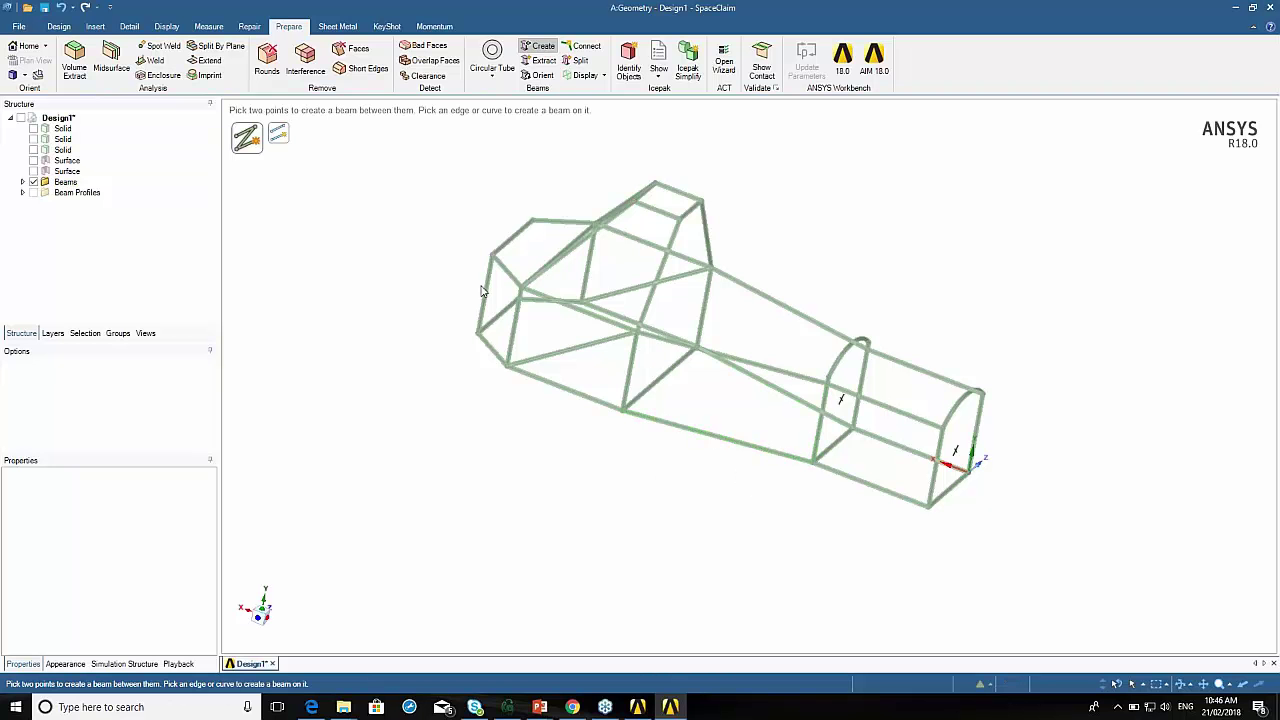
{"action": "left_click", "coordinate": [60, 27]}
{"action": "left_click", "coordinate": [66, 28]}
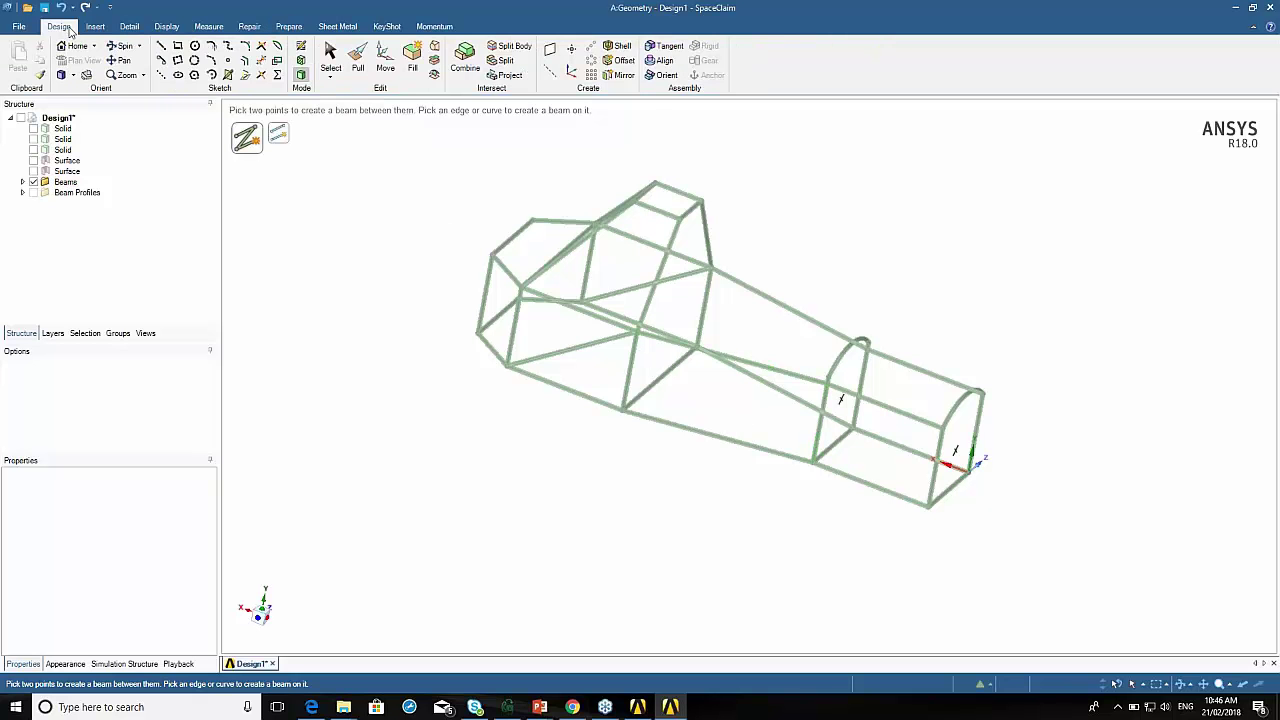
{"action": "left_click", "coordinate": [245, 78]}
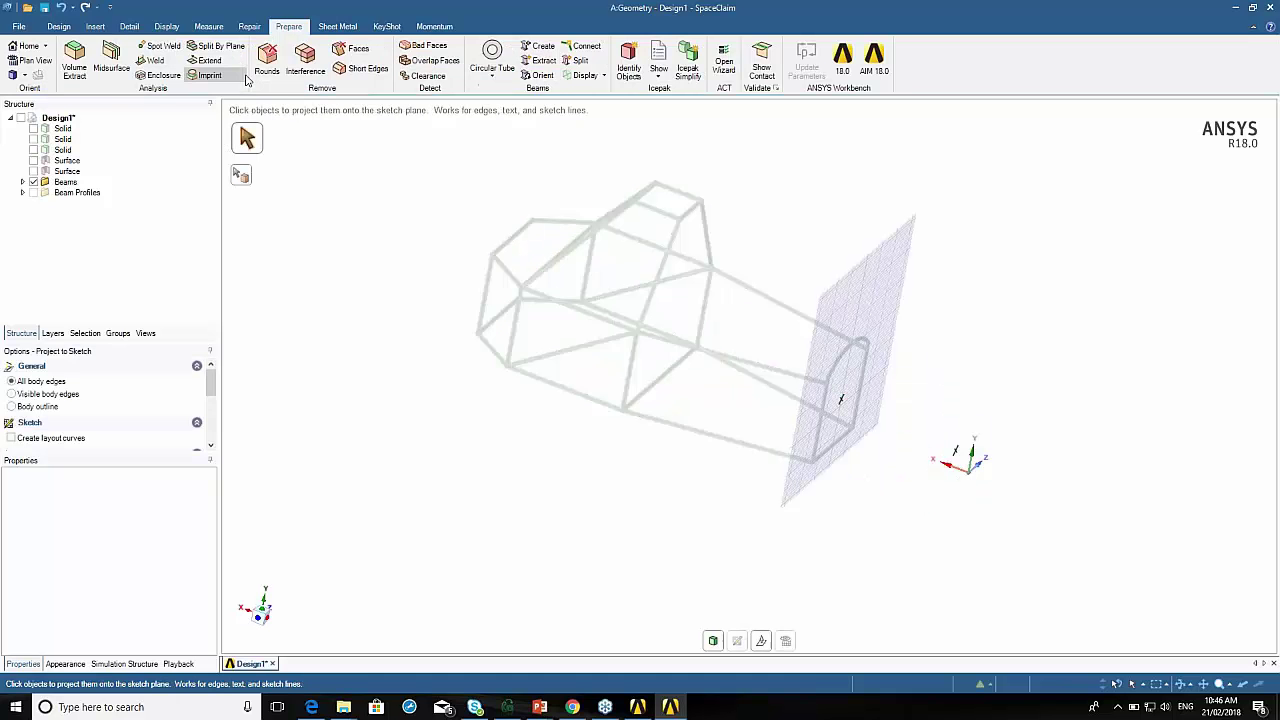
{"action": "left_click", "coordinate": [647, 343]}
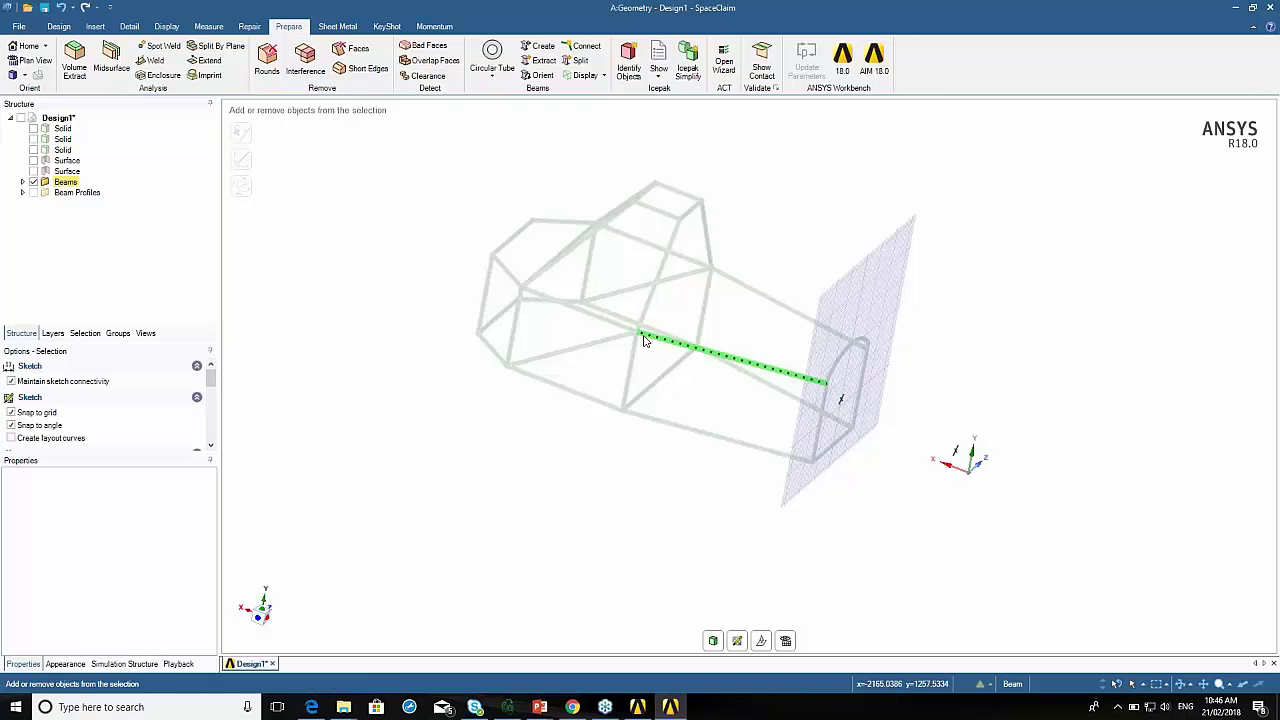
{"action": "key", "text": "d"}
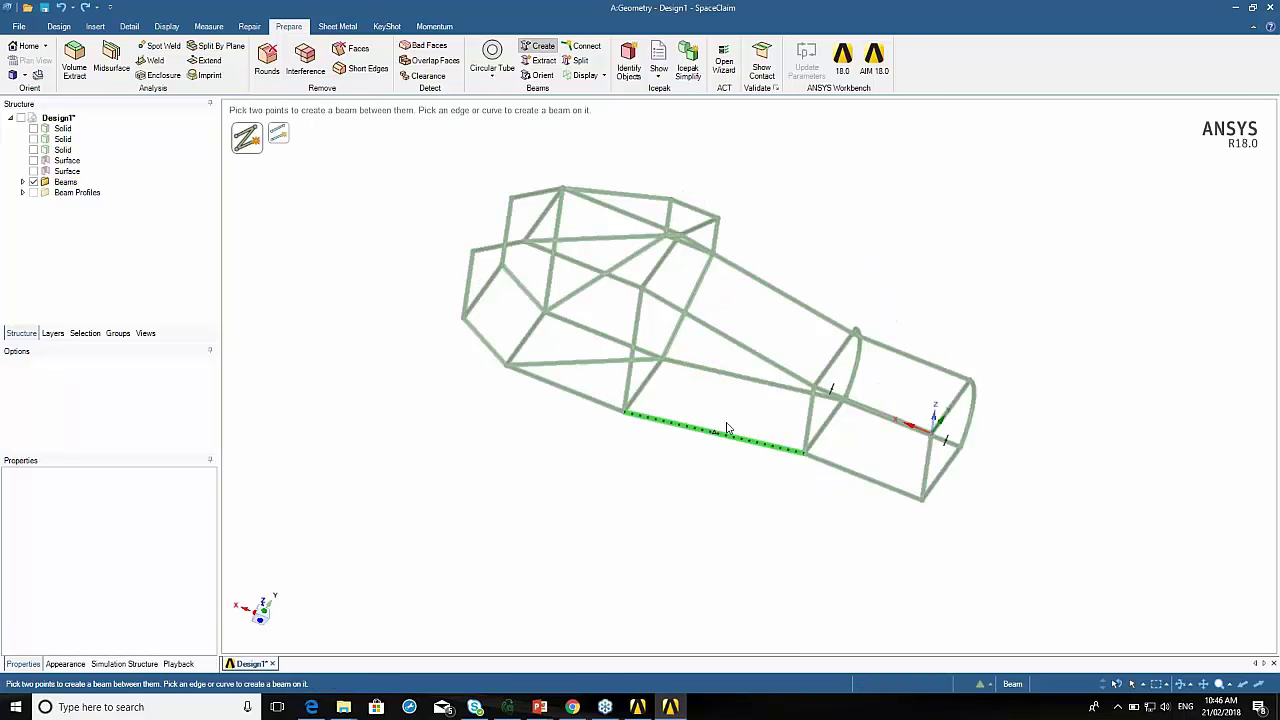
Start a Project to Sketch on the plane of the four beams bounding one side bay between the inner arch and the cabin.
{"action": "middle_click_drag", "start_coordinate": [724, 401], "coordinate": [733, 373]}
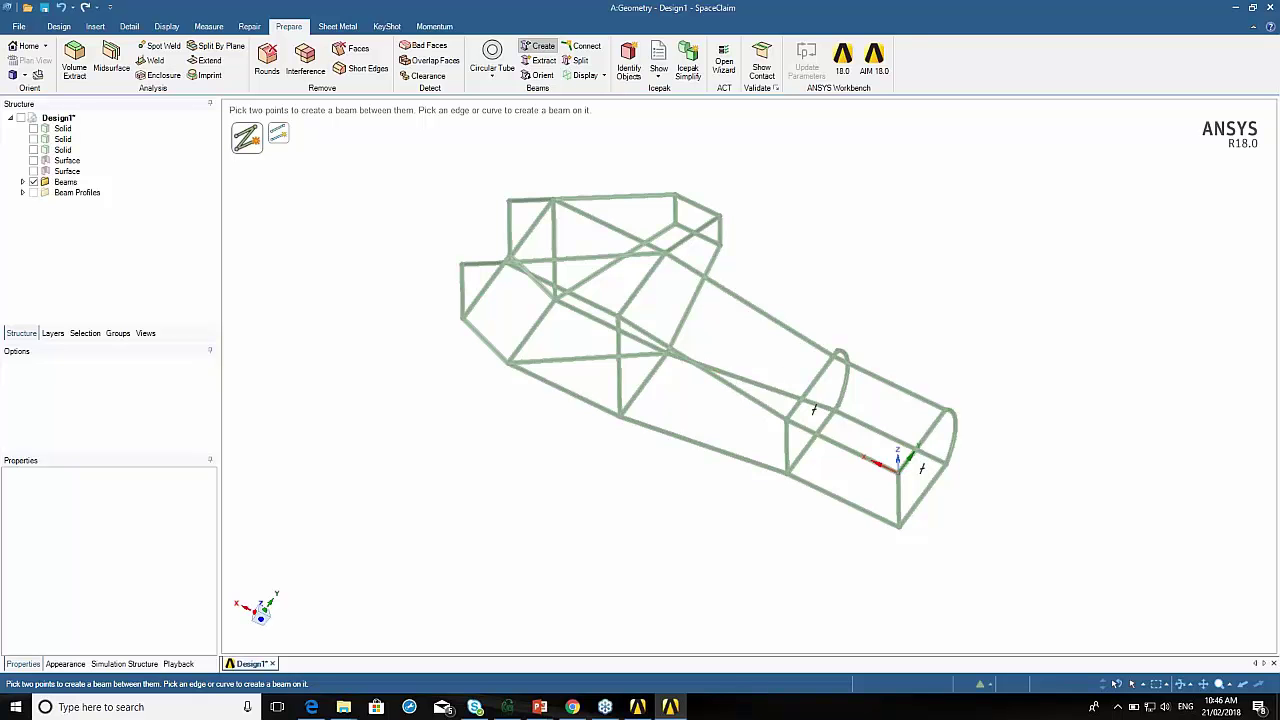
{"action": "middle_click_drag", "start_coordinate": [686, 447], "coordinate": [675, 459]}
{"action": "left_click", "coordinate": [670, 438]}
{"action": "key", "text": "Escape"}
{"action": "left_click", "coordinate": [812, 430], "text": "ctrl"}
{"action": "left_click", "coordinate": [775, 399], "text": "ctrl"}
{"action": "left_click", "coordinate": [618, 391], "text": "ctrl"}
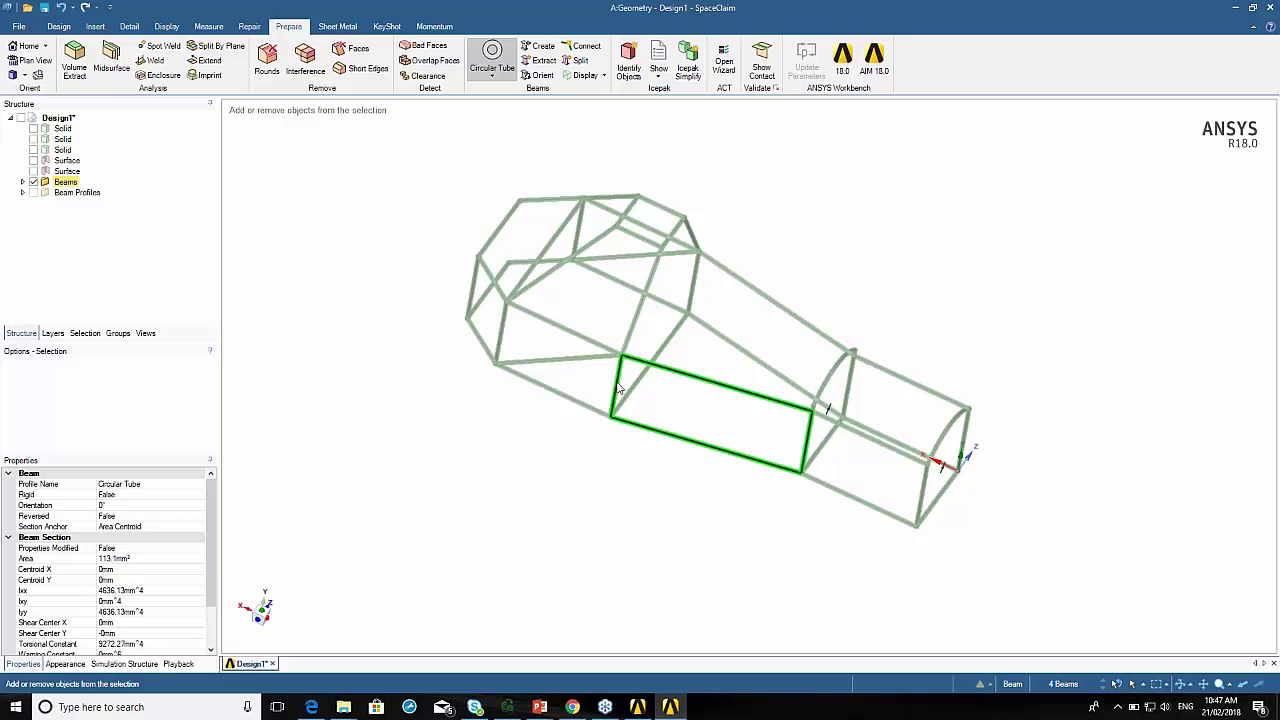
{"action": "left_click", "coordinate": [60, 28]}
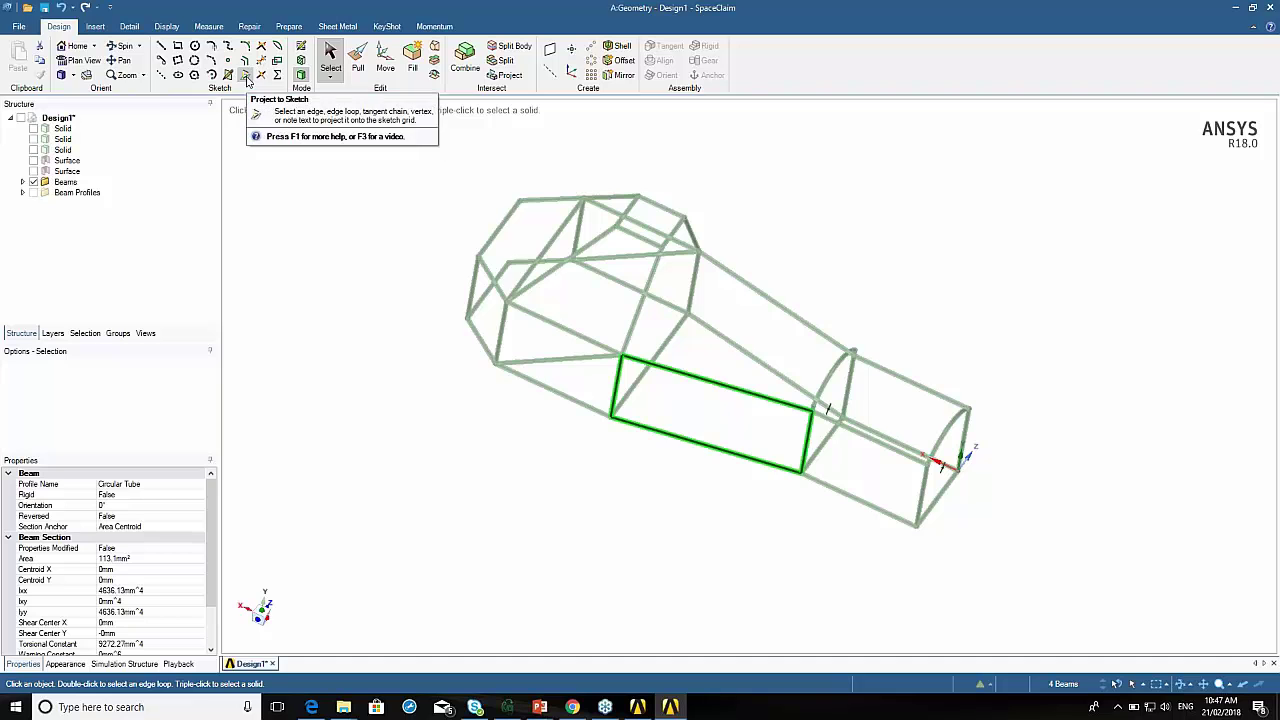
{"action": "left_click", "coordinate": [246, 80]}
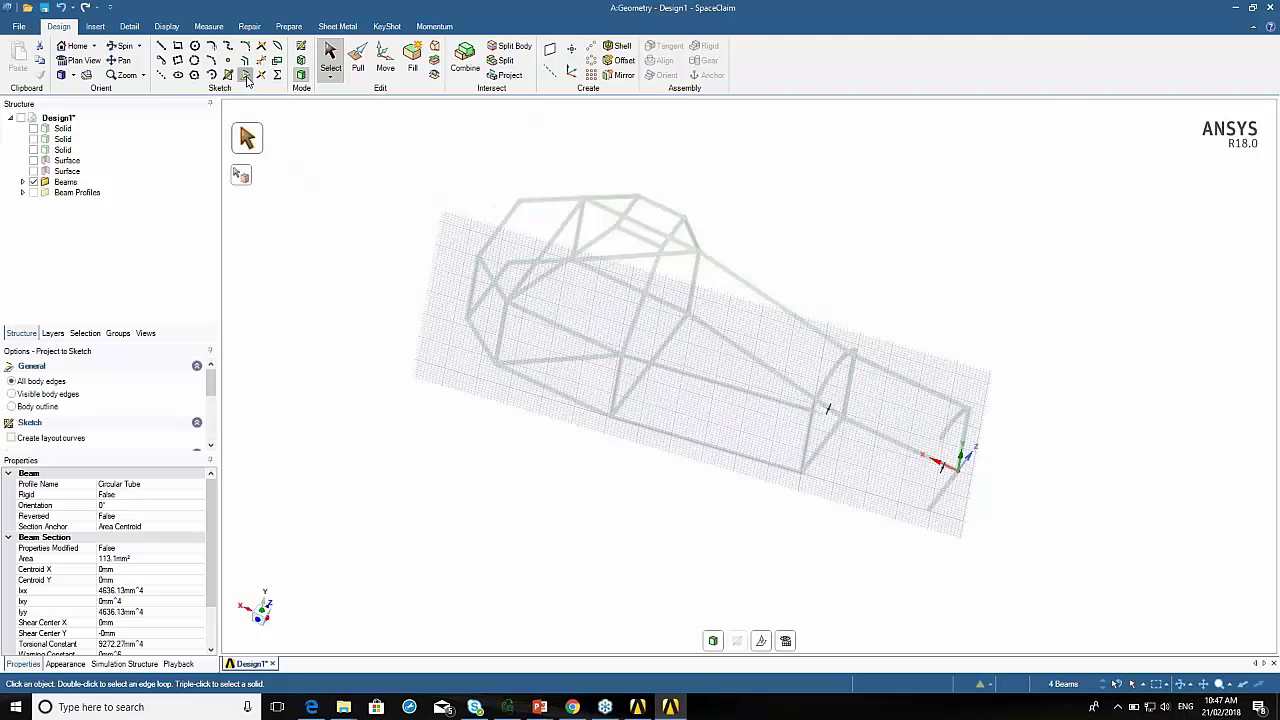
Project the side bay's four beams onto the sketch plane and turn the closed outline into a panel surface.
{"action": "left_click", "coordinate": [673, 378]}
{"action": "left_click", "coordinate": [806, 438]}
{"action": "left_click", "coordinate": [740, 455]}
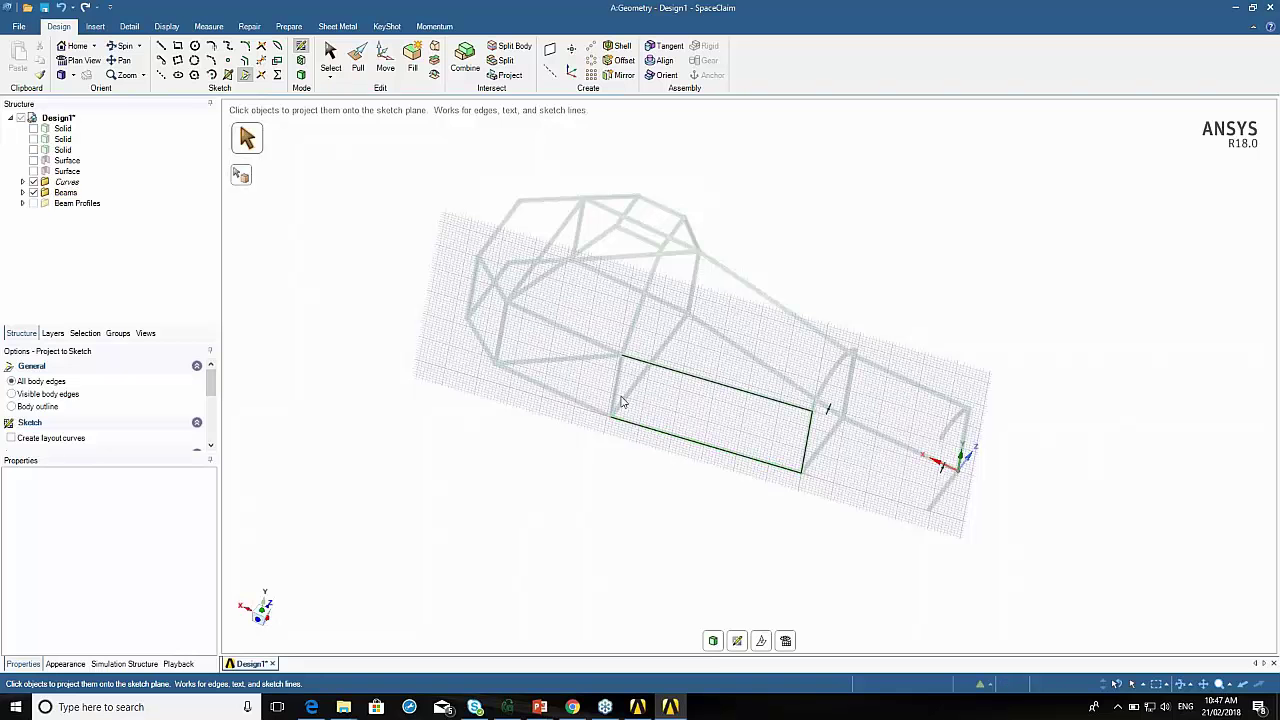
{"action": "left_click", "coordinate": [616, 408]}
{"action": "left_click", "coordinate": [303, 78]}
{"action": "left_click", "coordinate": [722, 436]}
{"action": "left_click", "coordinate": [678, 455]}
Select the four beams bounding the matching bay on the frame's other side and start Project to Sketch on their plane.
{"action": "mouse_move", "coordinate": [677, 454]}
{"action": "middle_mouse_down"}
{"action": "mouse_move", "coordinate": [676, 438]}
{"action": "mouse_move", "coordinate": [719, 450]}
{"action": "mouse_move", "coordinate": [546, 397]}
{"action": "mouse_move", "coordinate": [485, 450]}
{"action": "mouse_move", "coordinate": [394, 434]}
{"action": "mouse_move", "coordinate": [380, 470]}
{"action": "middle_mouse_up"}
{"action": "left_click", "coordinate": [670, 440]}
{"action": "key", "text": "Escape"}
{"action": "left_click", "coordinate": [705, 491]}
{"action": "key", "text": "s"}
{"action": "left_click", "coordinate": [705, 491]}
{"action": "left_click", "coordinate": [786, 462], "text": "ctrl"}
{"action": "left_click", "coordinate": [757, 406], "text": "ctrl"}
{"action": "left_click", "coordinate": [641, 432], "text": "ctrl"}
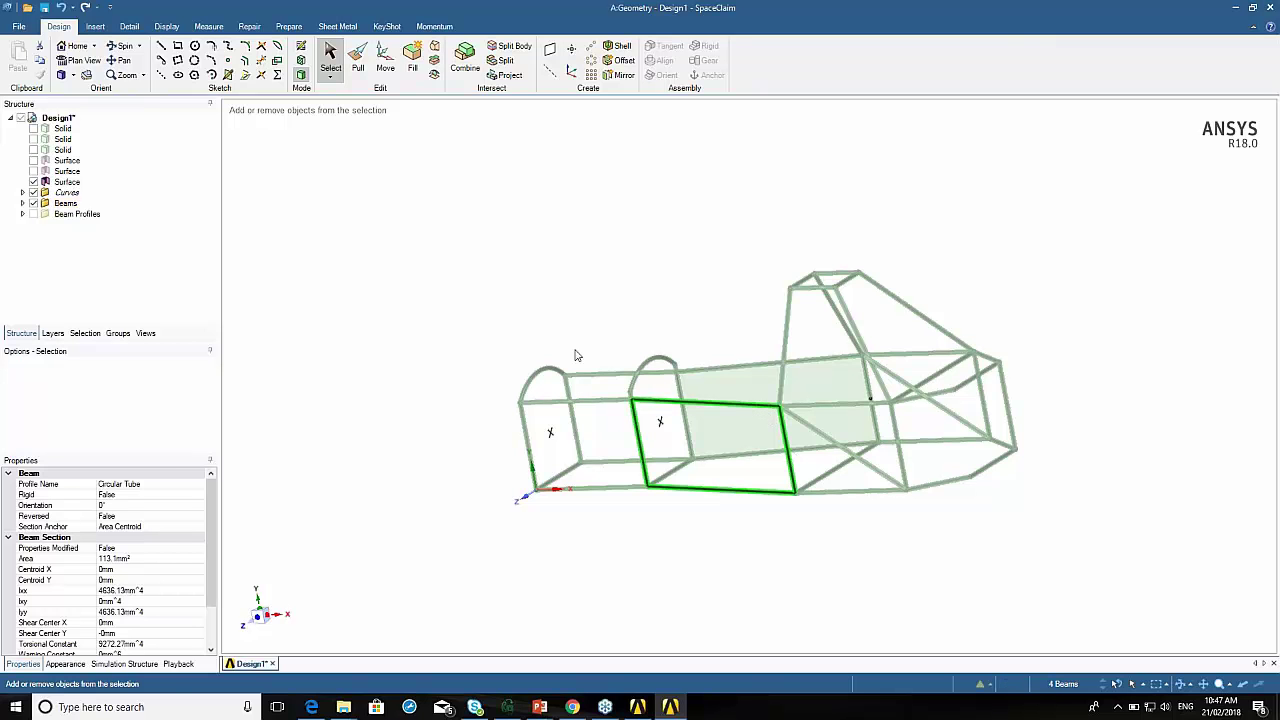
{"action": "left_click", "coordinate": [245, 77]}
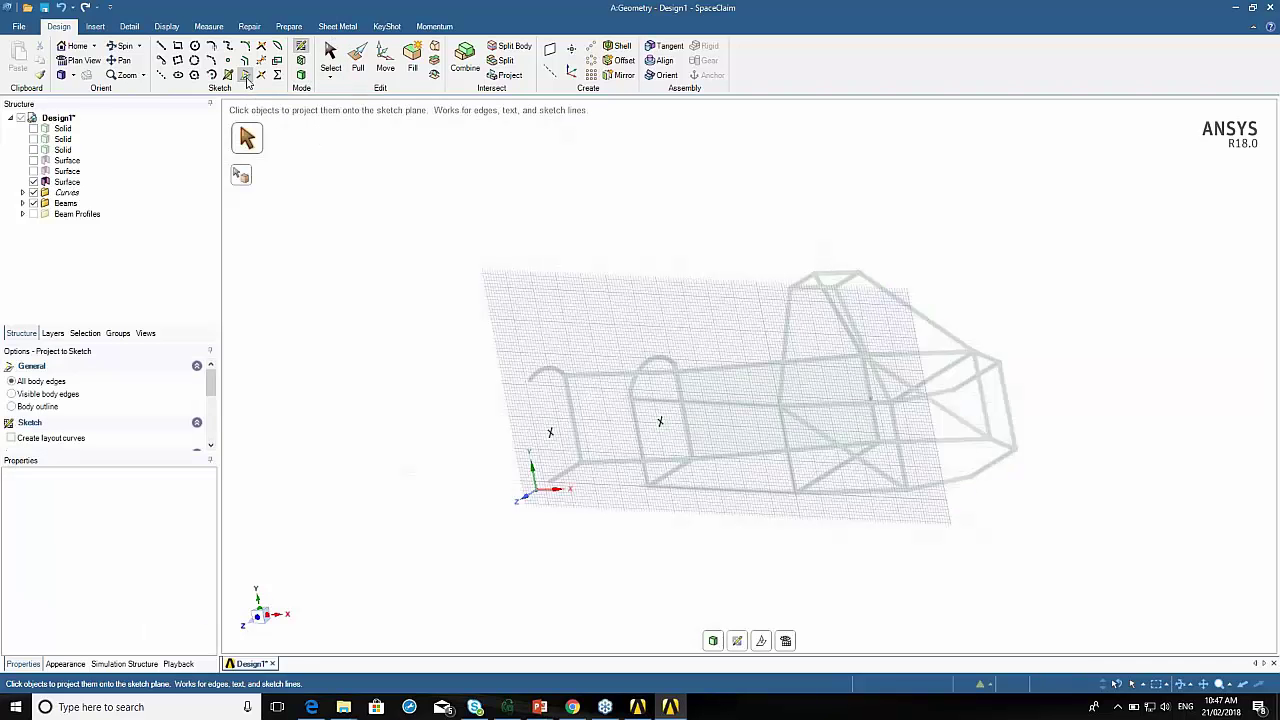
Project the four beams of the second side bay and convert the closed outline into a panel surface.
{"action": "left_click", "coordinate": [640, 440]}
{"action": "left_click", "coordinate": [775, 488]}
{"action": "left_click", "coordinate": [790, 470]}
{"action": "left_click", "coordinate": [764, 407]}
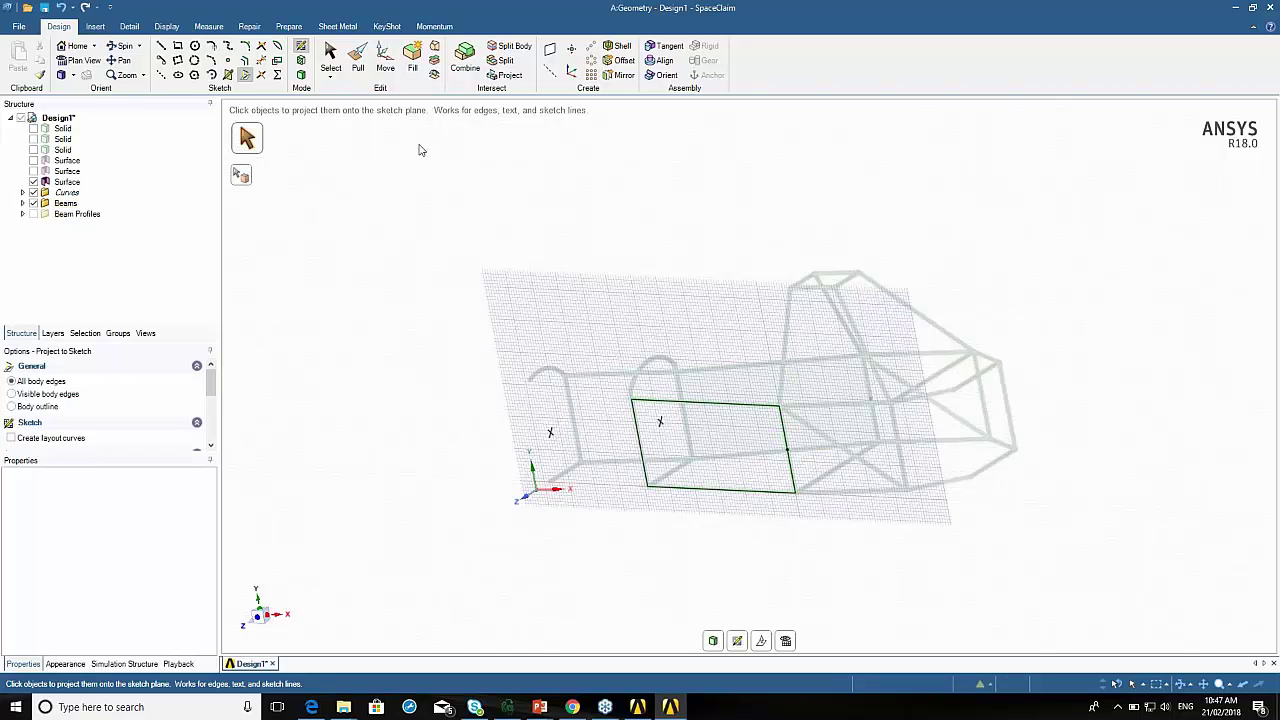
{"action": "left_click", "coordinate": [301, 75]}
{"action": "left_click", "coordinate": [665, 448]}
{"action": "middle_click_drag", "start_coordinate": [665, 448], "coordinate": [838, 530]}
{"action": "key", "text": "Escape"}
{"action": "key", "text": "Escape"}
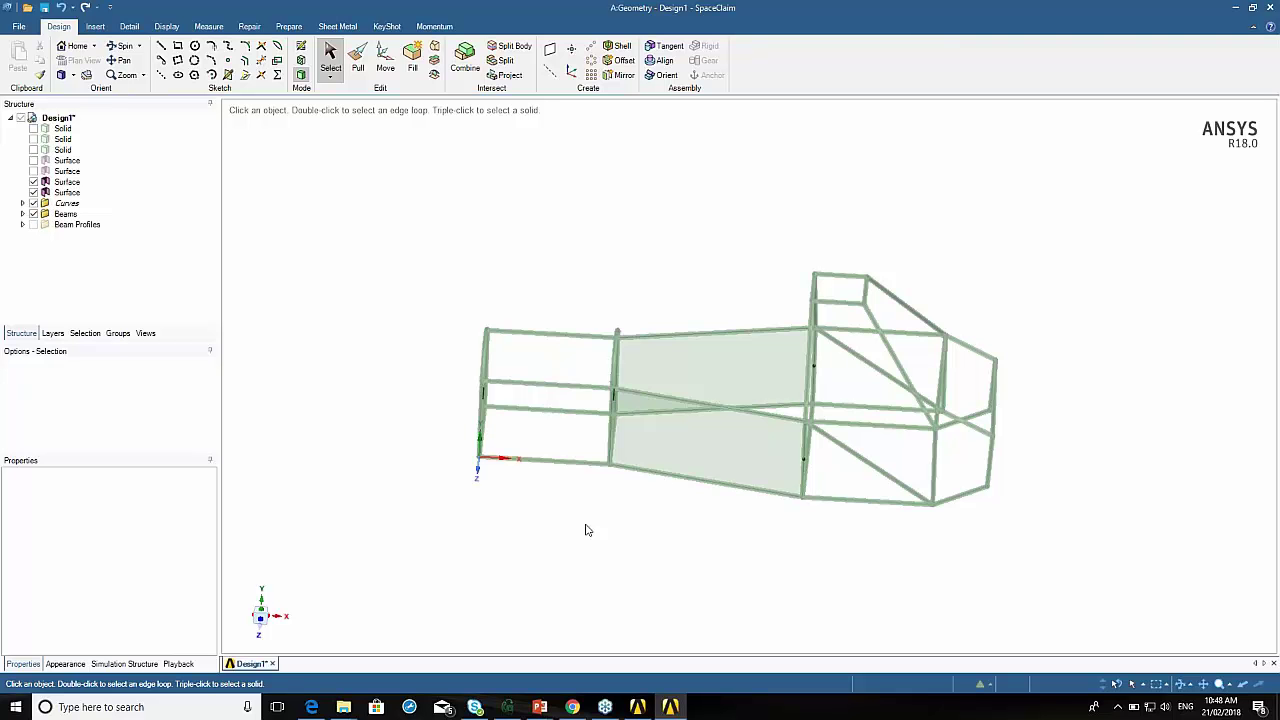
Select the straight members and curved beam of the inner arch frame and start Project to Sketch on their plane.
{"action": "mouse_move", "coordinate": [655, 485]}
{"action": "middle_mouse_down"}
{"action": "mouse_move", "coordinate": [743, 457]}
{"action": "mouse_move", "coordinate": [780, 487]}
{"action": "mouse_move", "coordinate": [667, 383]}
{"action": "middle_mouse_up"}
{"action": "left_click", "coordinate": [595, 365]}
{"action": "left_click", "coordinate": [596, 437], "text": "ctrl"}
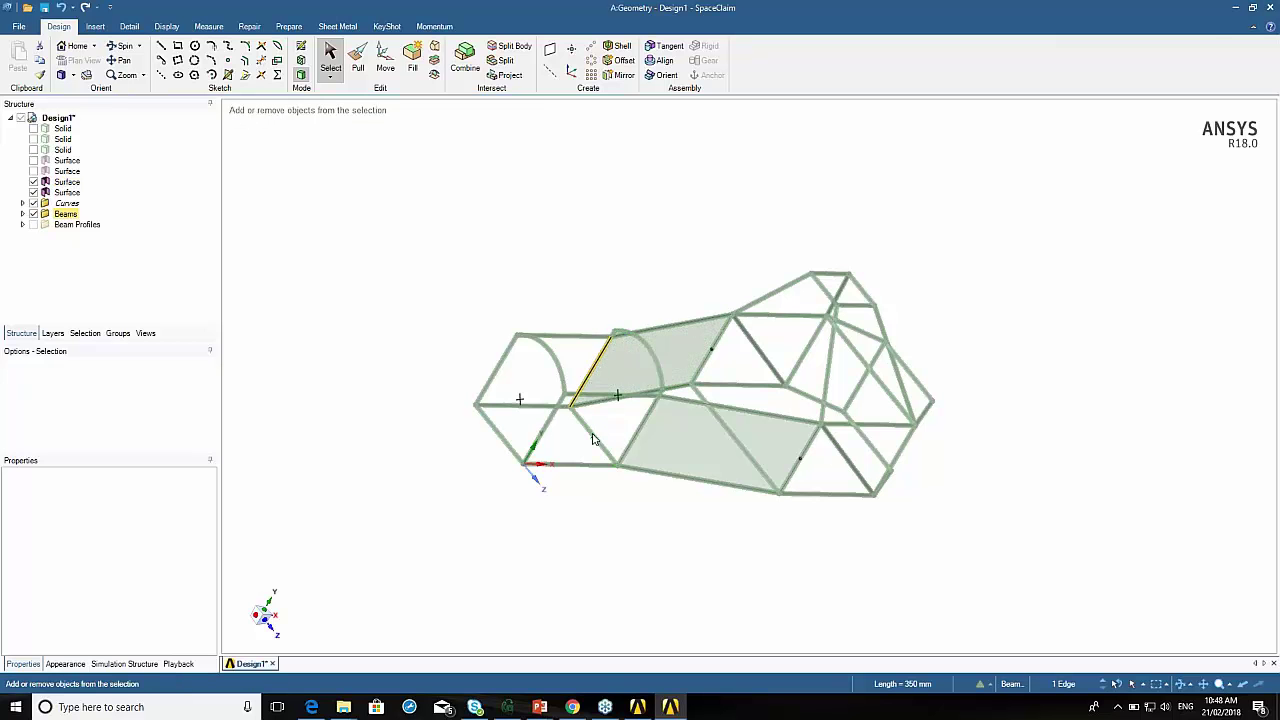
{"action": "left_click", "coordinate": [600, 443], "text": "ctrl"}
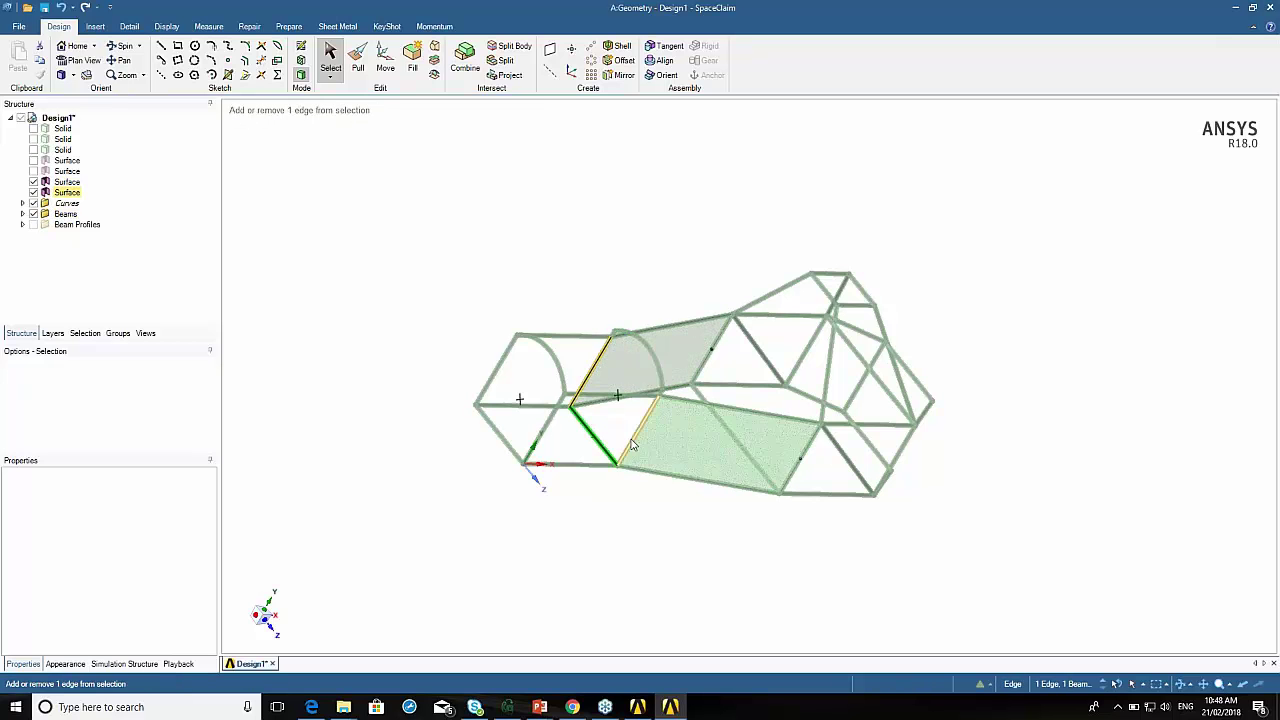
{"action": "scroll", "coordinate": [669, 401], "scroll_direction": "up", "scroll_amount": 5}
{"action": "scroll", "coordinate": [671, 403], "scroll_direction": "up", "scroll_amount": 5}
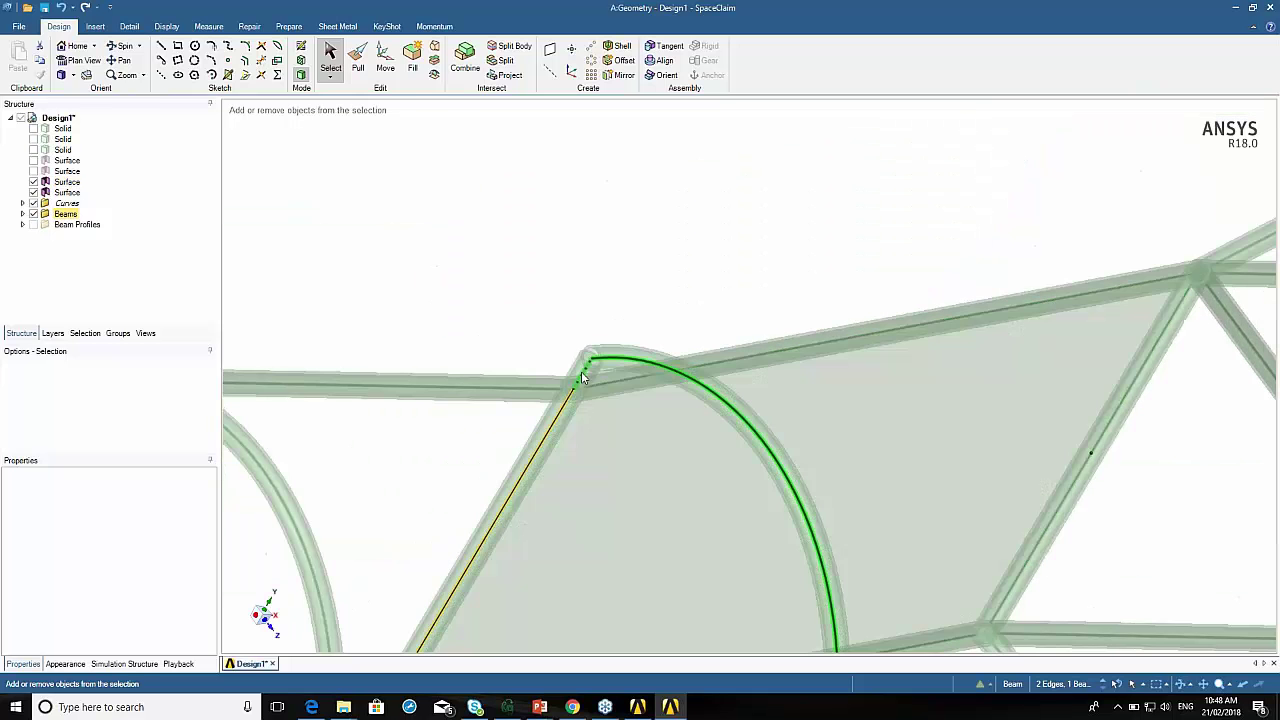
{"action": "left_click", "coordinate": [245, 77]}
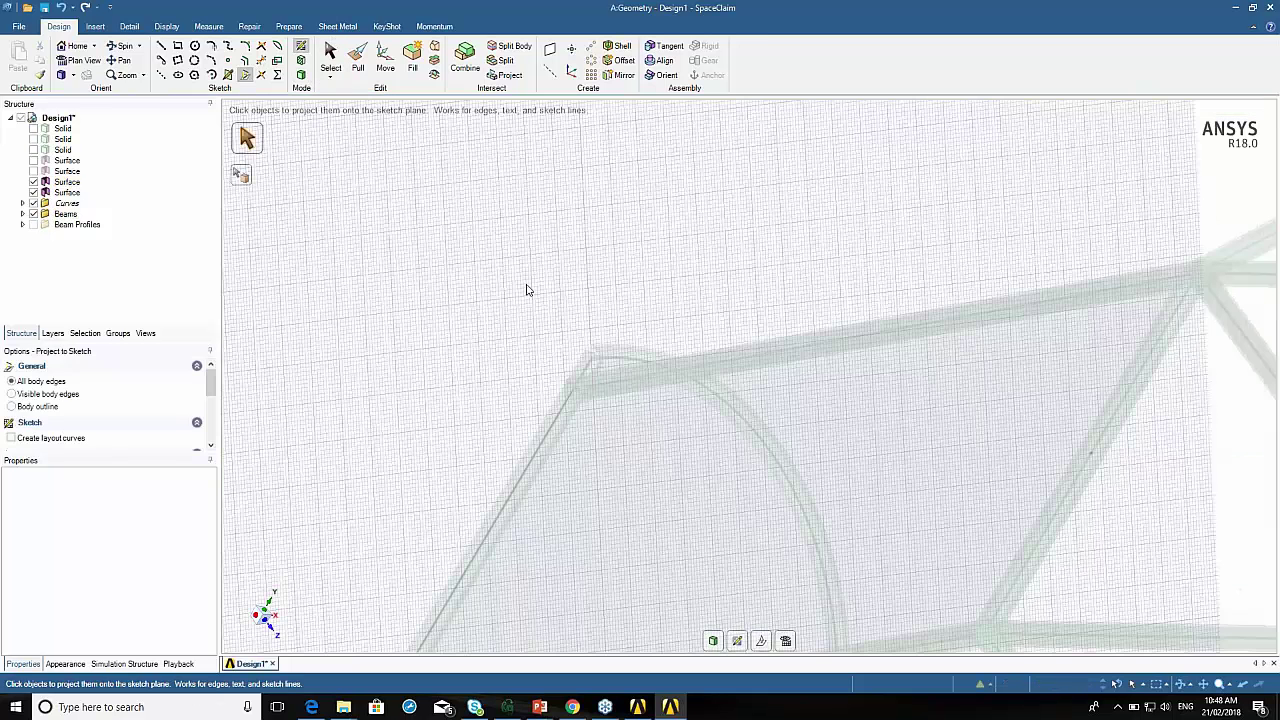
Project the inner arch frame's curved beam and straight members, and convert the closed outline into a bulkhead surface.
{"action": "left_click", "coordinate": [644, 364]}
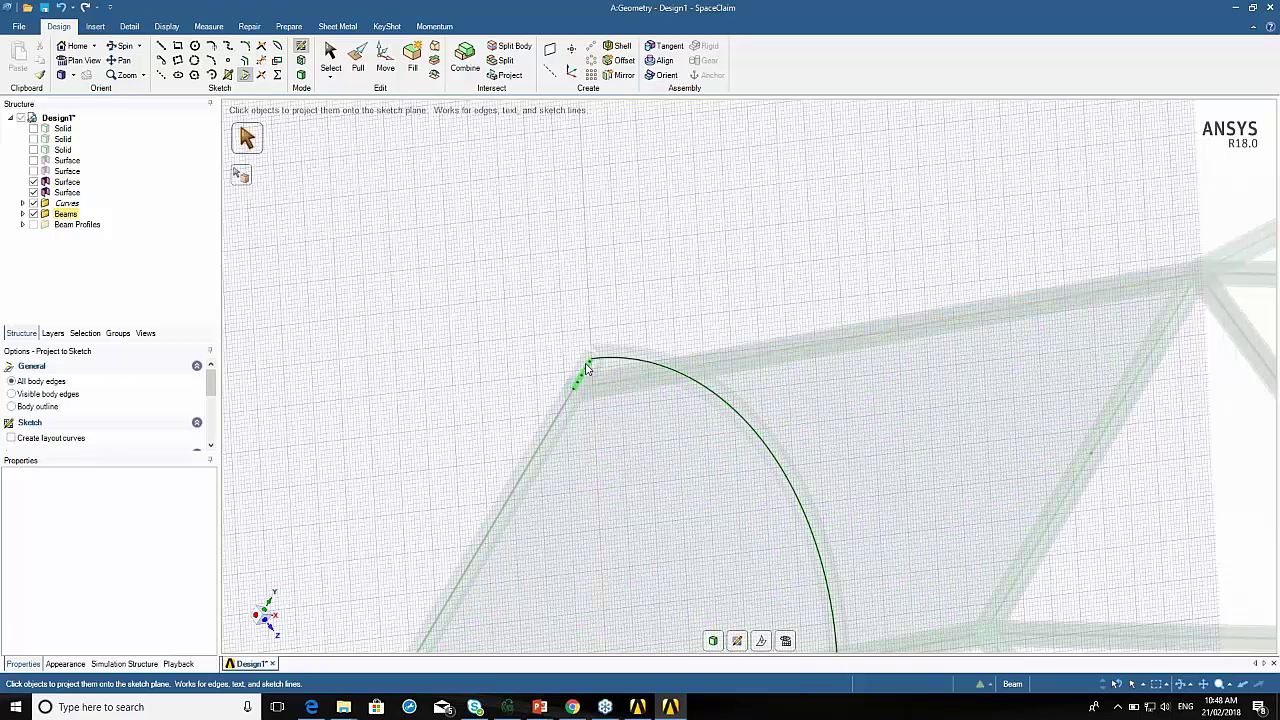
{"action": "middle_click_drag", "start_coordinate": [567, 413], "coordinate": [427, 386]}
{"action": "left_click", "coordinate": [590, 540]}
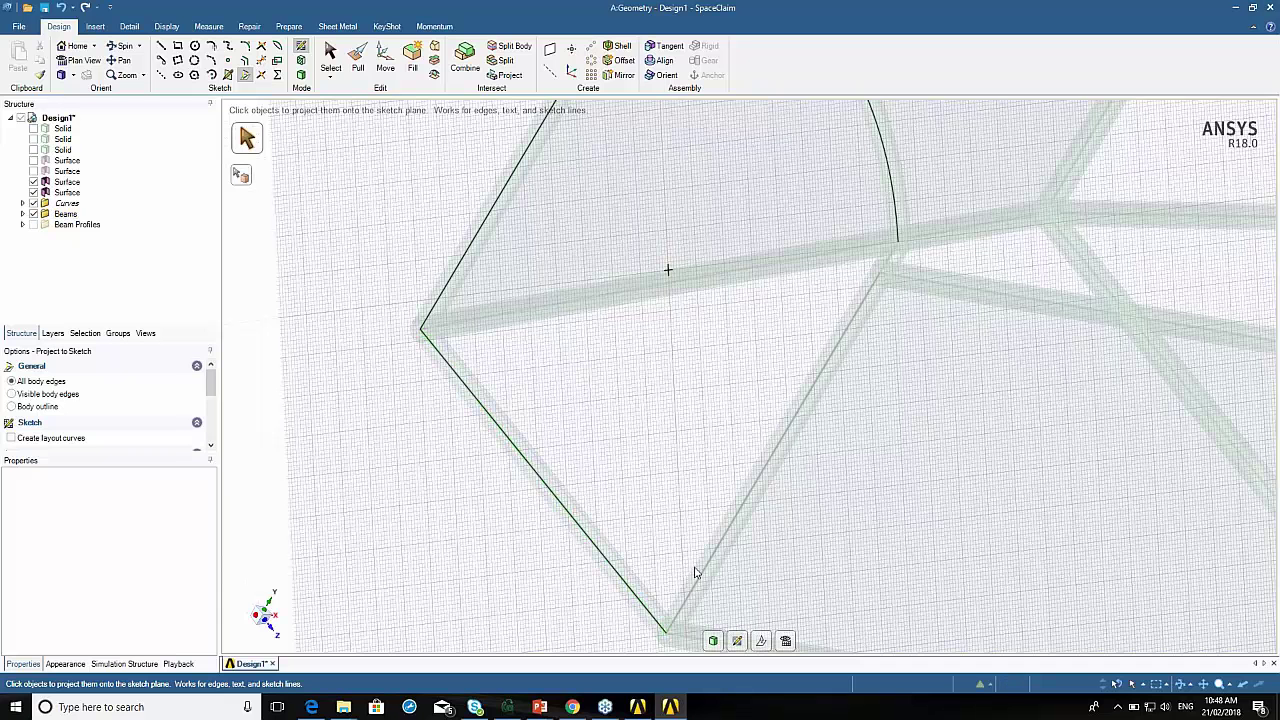
{"action": "left_click", "coordinate": [812, 412]}
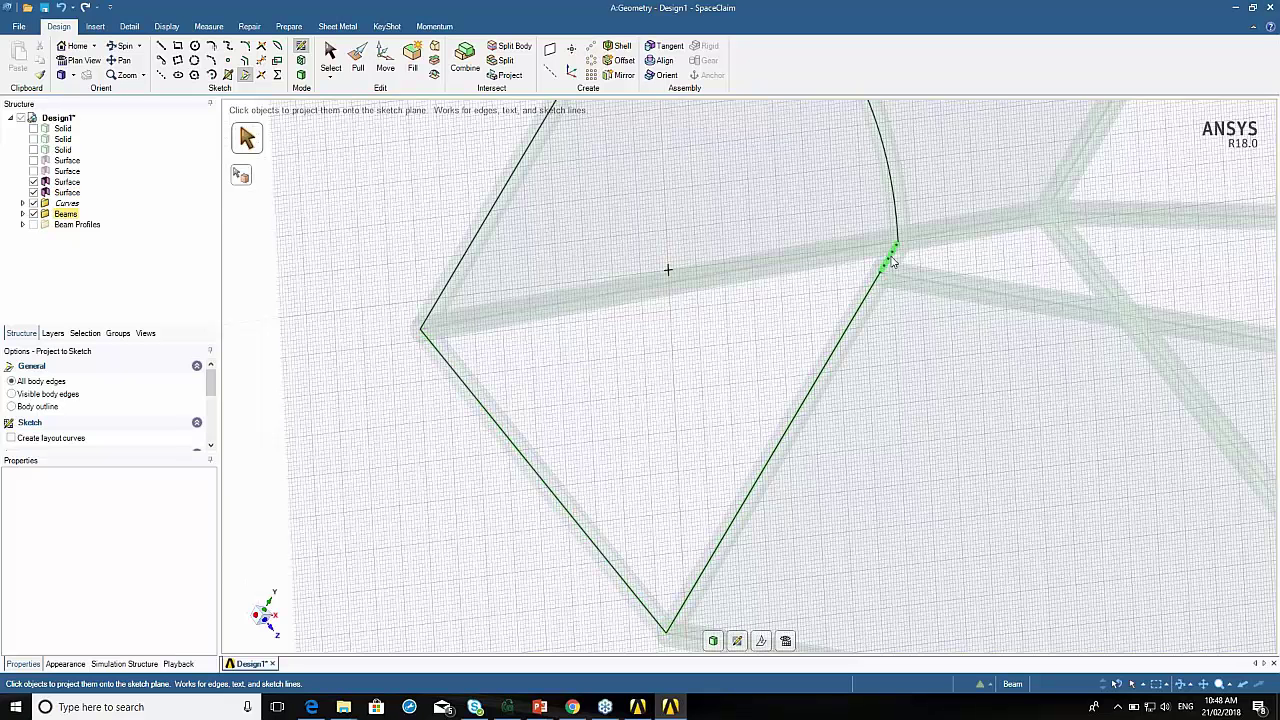
{"action": "left_click", "coordinate": [301, 74]}
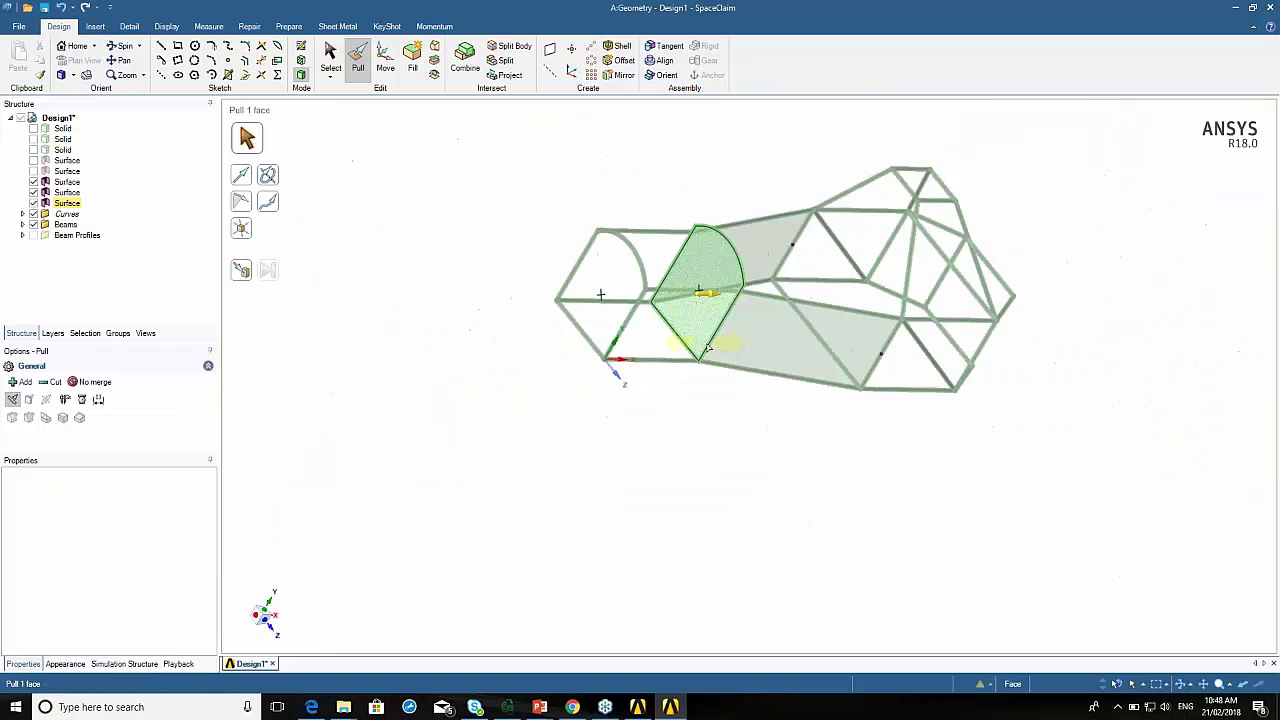
{"action": "left_click", "coordinate": [808, 372]}
Select the six members of the tall hoop frame between the side panels and the cabin, and start Project to Sketch on their plane.
{"action": "middle_click_drag", "start_coordinate": [730, 351], "coordinate": [760, 320]}
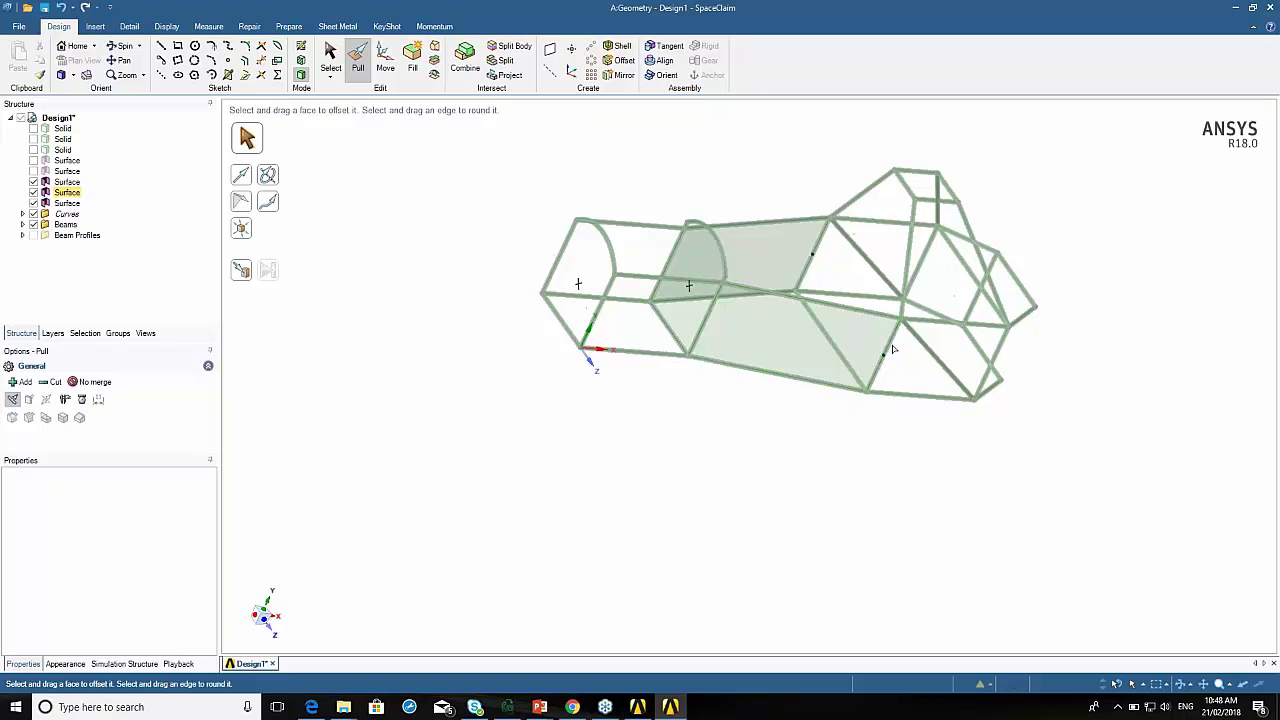
{"action": "left_click", "coordinate": [537, 229]}
{"action": "left_click", "coordinate": [330, 58]}
{"action": "left_click", "coordinate": [886, 355]}
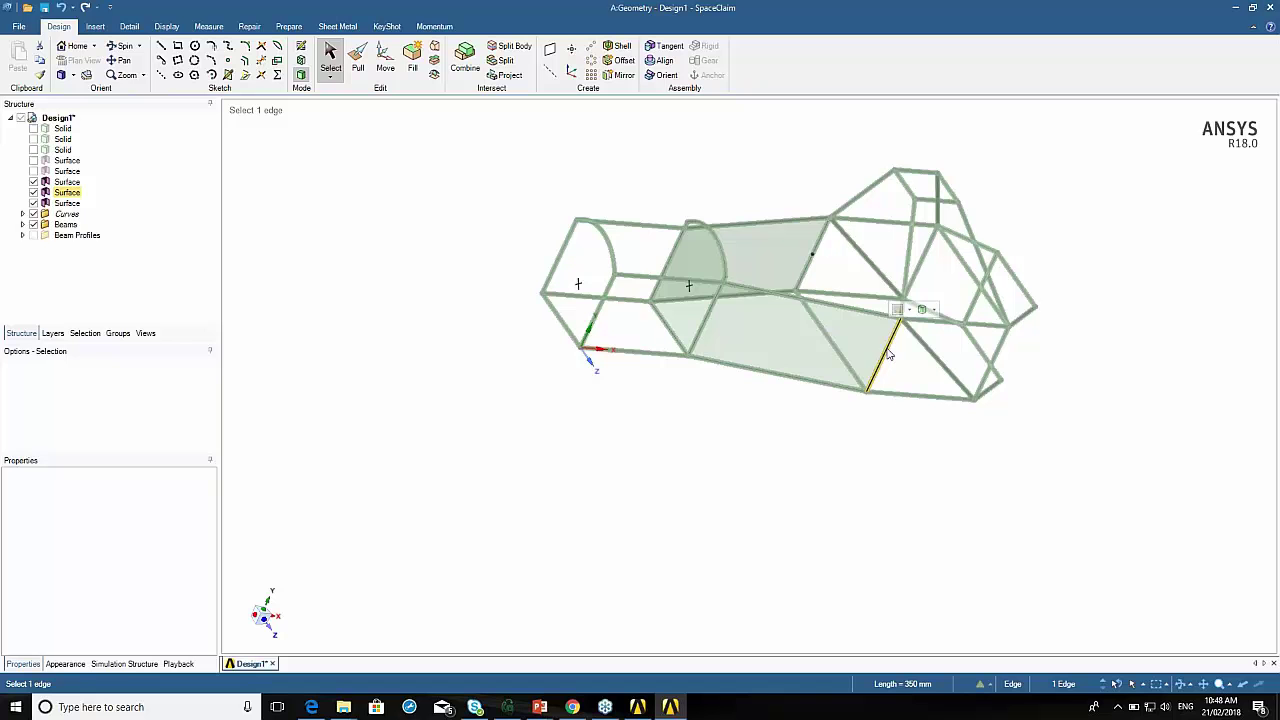
{"action": "left_click", "coordinate": [907, 278], "text": "ctrl"}
{"action": "left_click", "coordinate": [906, 186], "text": "ctrl"}
{"action": "left_click", "coordinate": [862, 194], "text": "ctrl"}
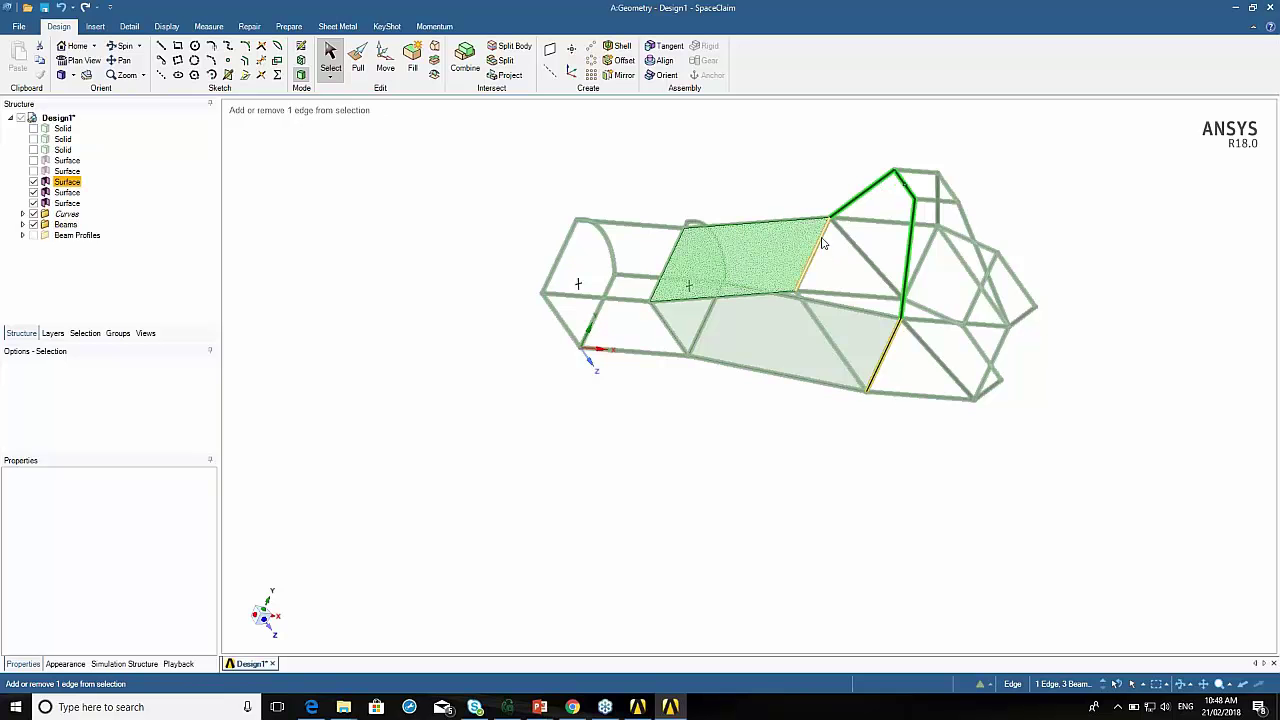
{"action": "left_click", "coordinate": [823, 244], "text": "ctrl"}
{"action": "middle_click_drag", "start_coordinate": [823, 244], "coordinate": [803, 307]}
{"action": "left_click", "coordinate": [803, 307], "text": "ctrl"}
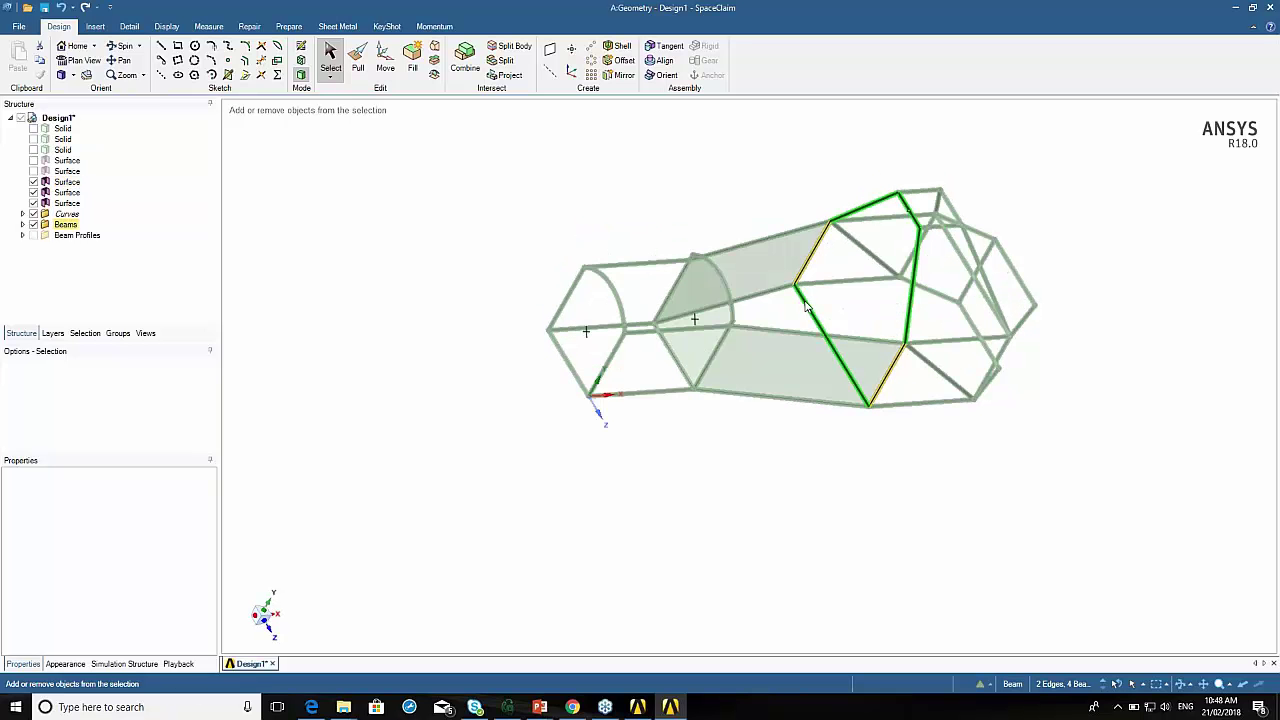
{"action": "left_click", "coordinate": [245, 76]}
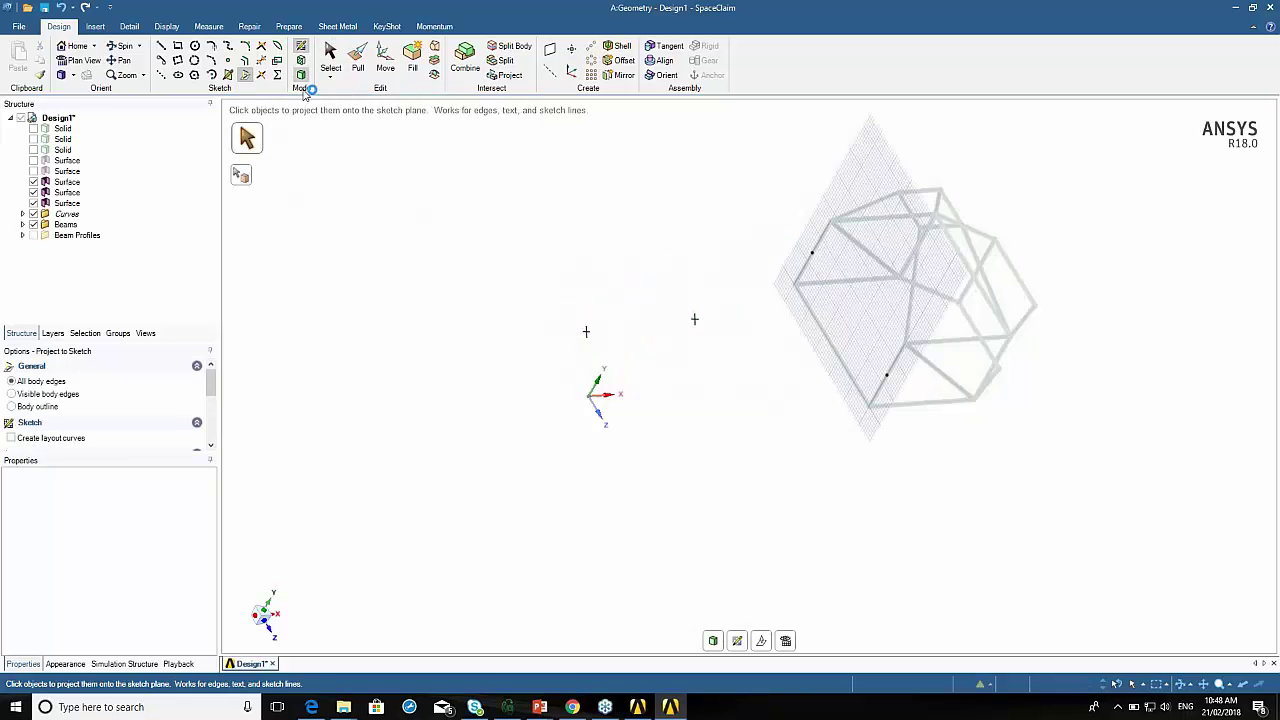
Project the tall hoop frame's six members and convert the closed outline into a bulkhead surface.
{"action": "left_click", "coordinate": [817, 249]}
{"action": "left_click", "coordinate": [822, 330]}
{"action": "left_click", "coordinate": [896, 367]}
{"action": "left_click", "coordinate": [911, 320]}
{"action": "left_click", "coordinate": [916, 220]}
{"action": "left_click", "coordinate": [886, 205]}
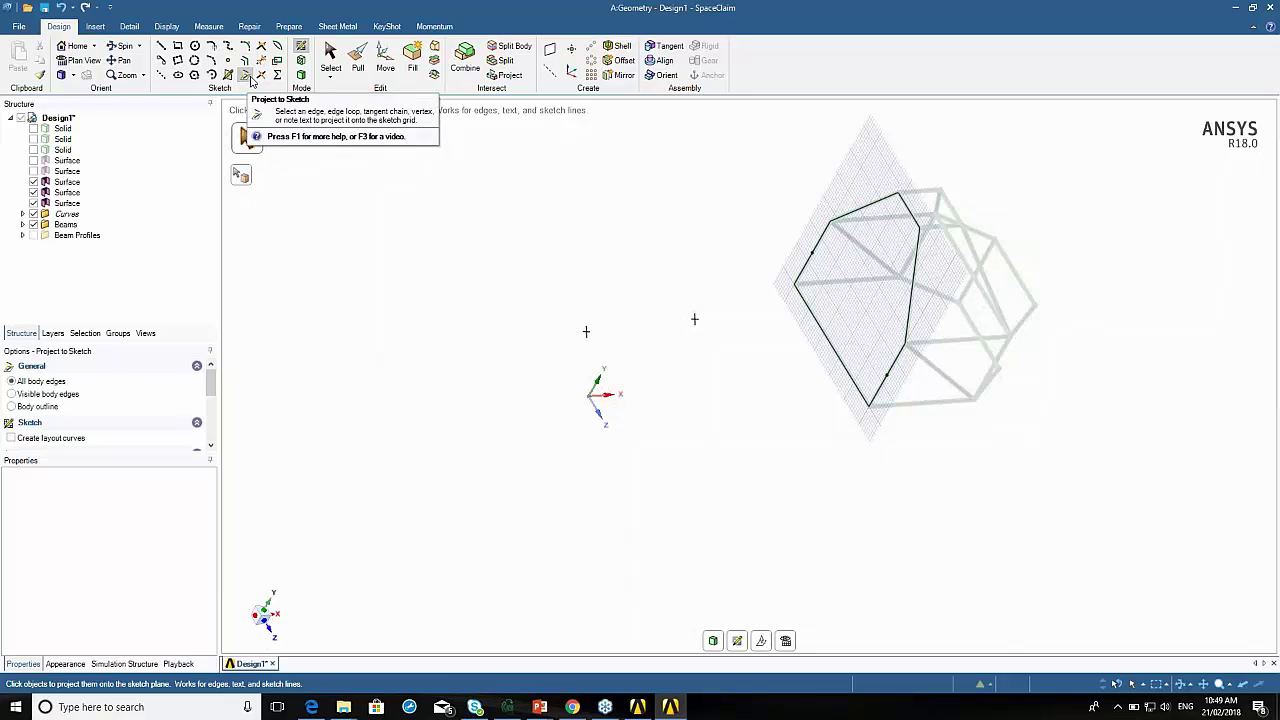
{"action": "left_click", "coordinate": [301, 74]}
{"action": "left_click", "coordinate": [837, 309]}
{"action": "middle_click_drag", "start_coordinate": [837, 309], "coordinate": [808, 269]}
{"action": "key", "text": "s"}
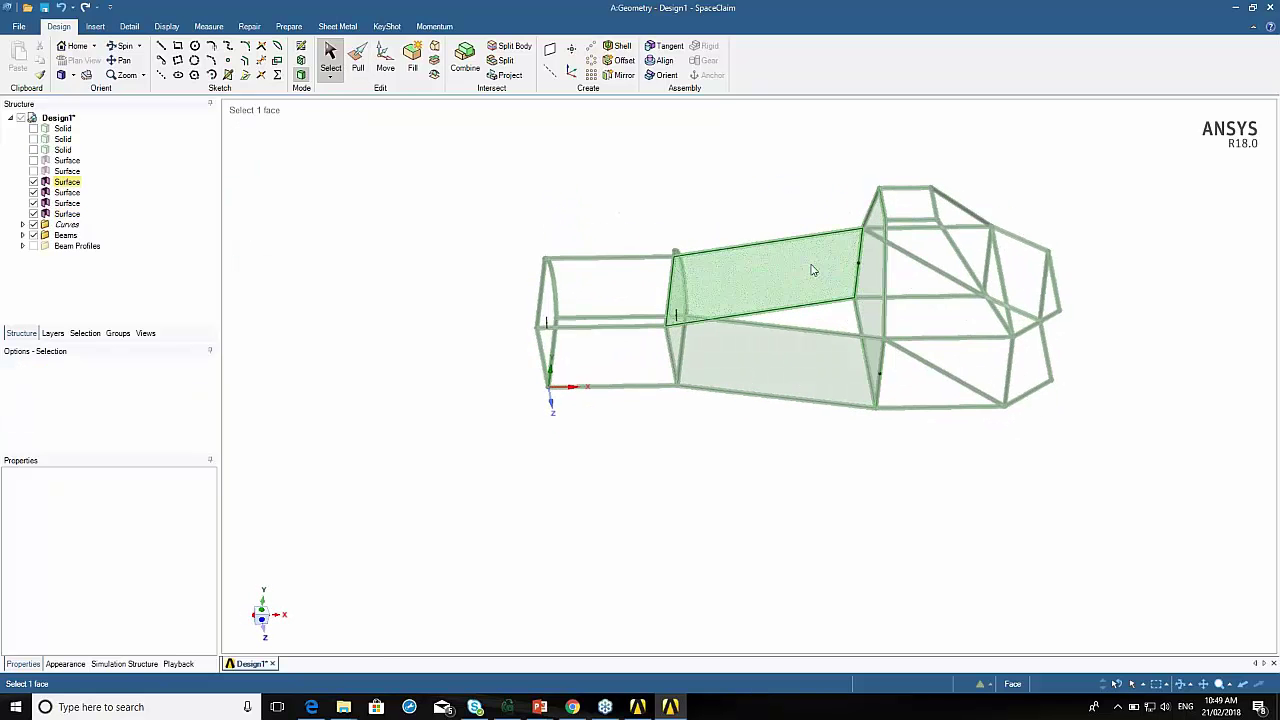
Examine the side panel and bulkhead surfaces on the frame from several angles and up close.
{"action": "left_click", "coordinate": [676, 420]}
{"action": "left_click", "coordinate": [718, 391]}
{"action": "middle_click_drag", "start_coordinate": [720, 388], "coordinate": [774, 463]}
{"action": "left_click", "coordinate": [791, 497]}
{"action": "left_click", "coordinate": [790, 440]}
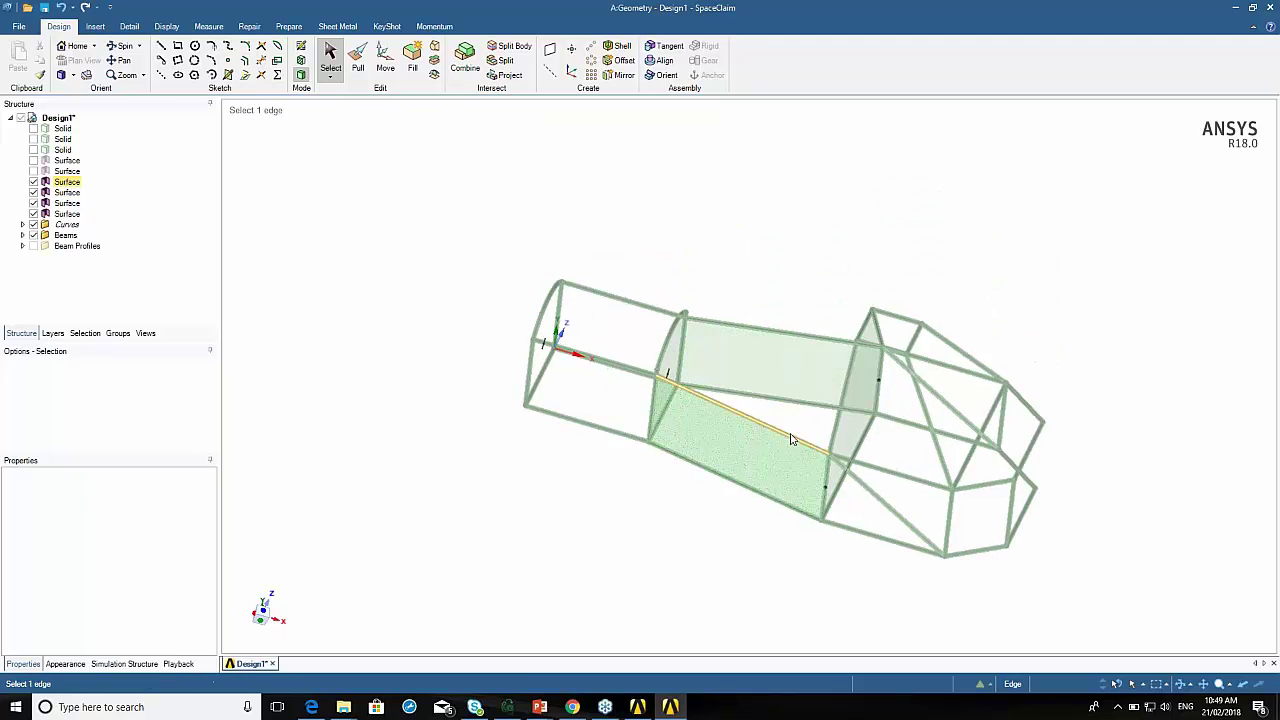
{"action": "left_click", "coordinate": [785, 448]}
{"action": "middle_click_drag", "start_coordinate": [785, 448], "coordinate": [791, 477]}
{"action": "left_click", "coordinate": [583, 410]}
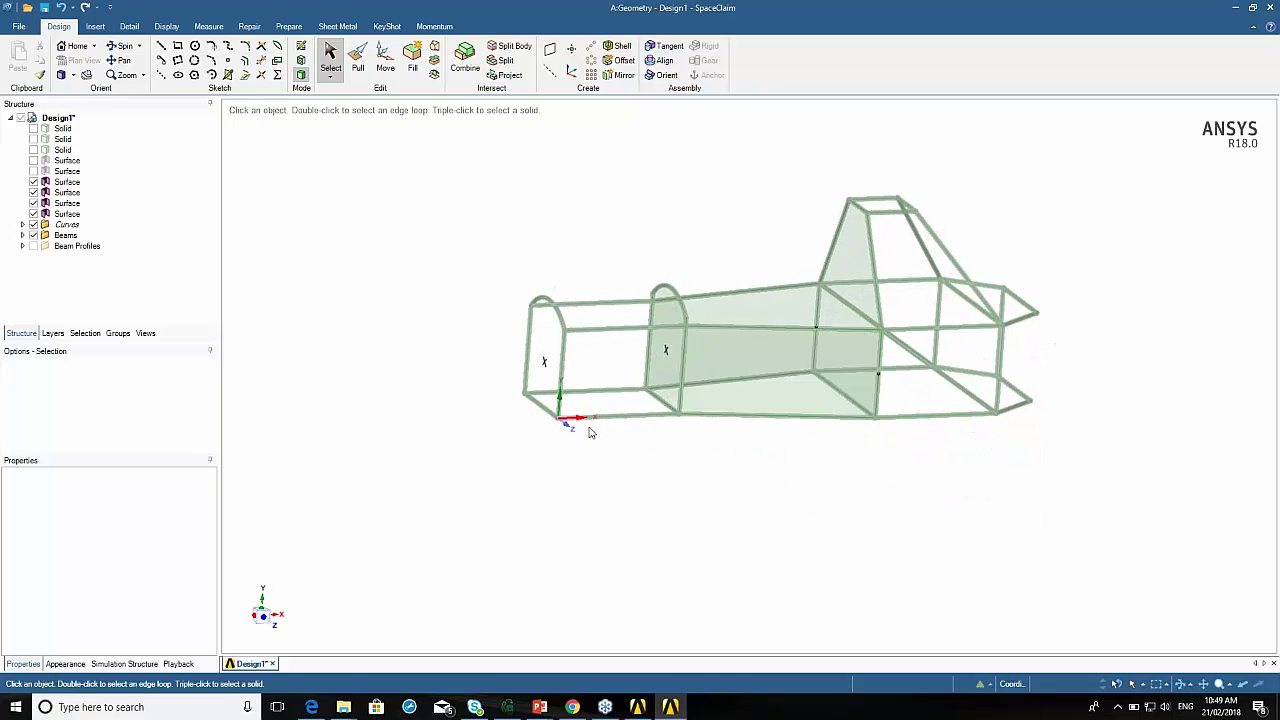
{"action": "scroll", "coordinate": [630, 395], "scroll_direction": "up", "scroll_amount": 5}
{"action": "left_click", "coordinate": [674, 366]}
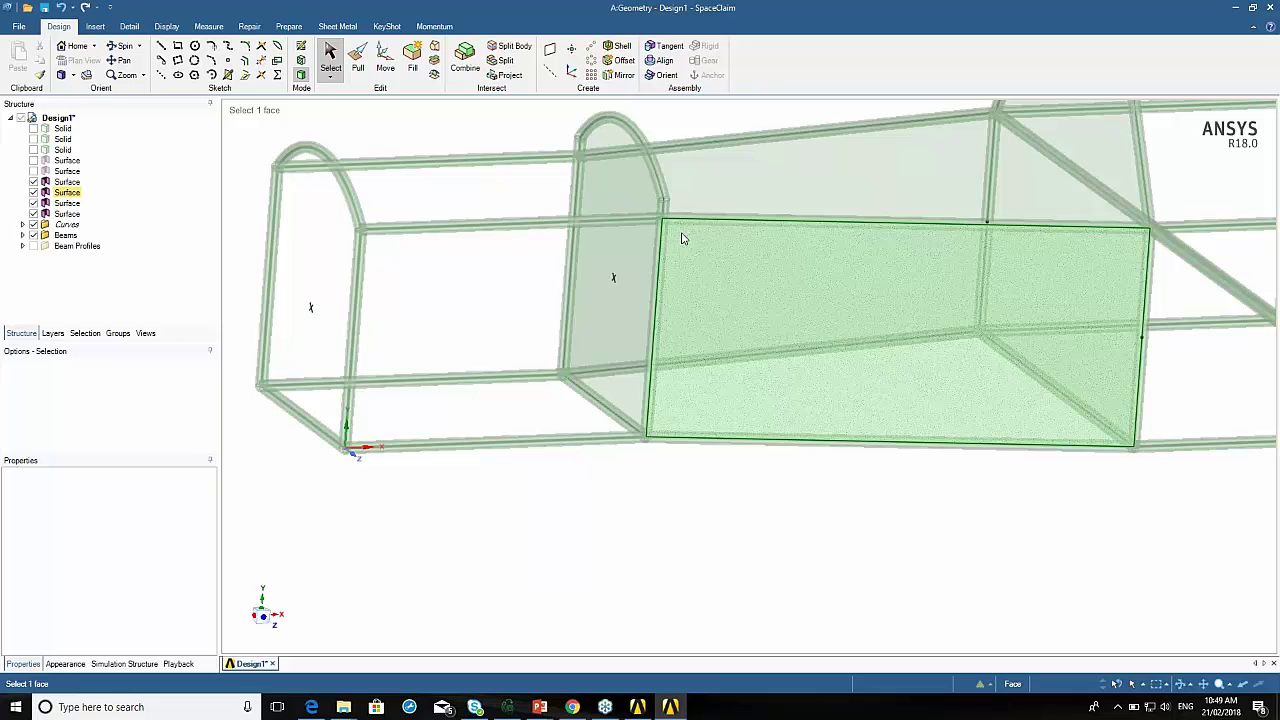
{"action": "left_click", "coordinate": [469, 281]}
{"action": "scroll", "coordinate": [480, 235], "scroll_direction": "down", "scroll_amount": 8}
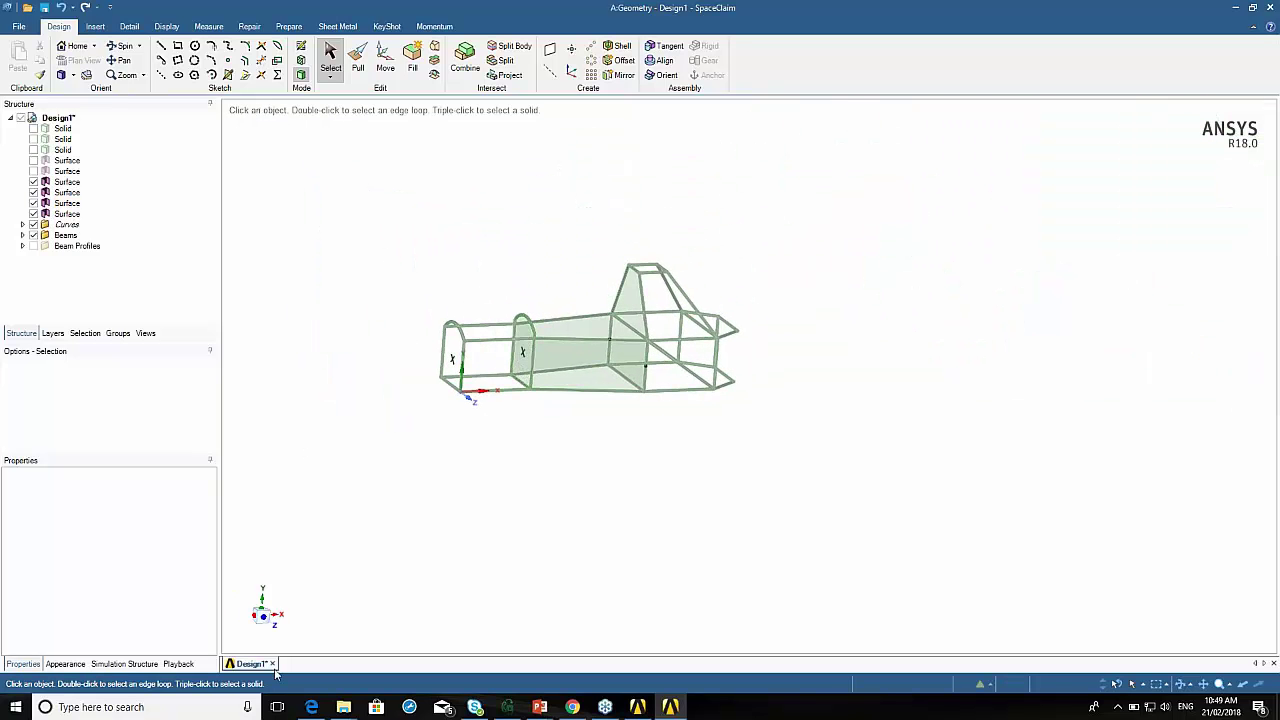
Switch to the ANSYS Workbench project.
{"action": "mouse_move", "coordinate": [272, 667]}
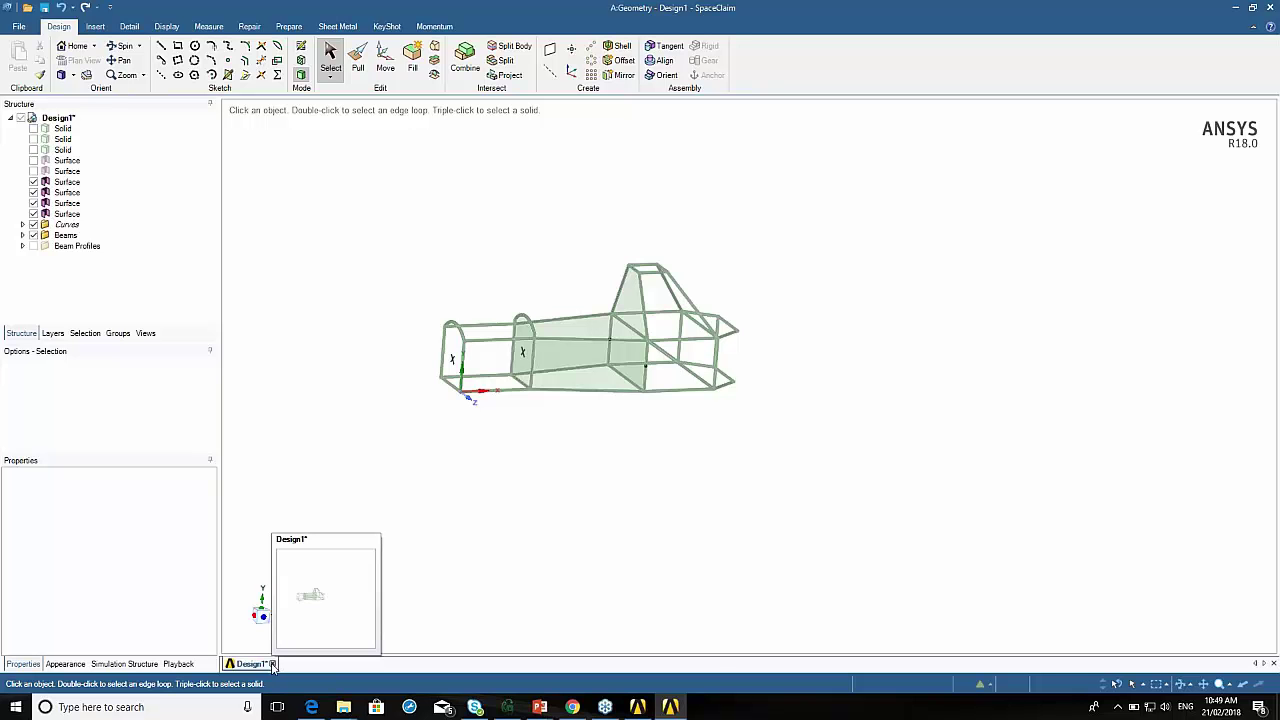
{"action": "mouse_move", "coordinate": [636, 708]}
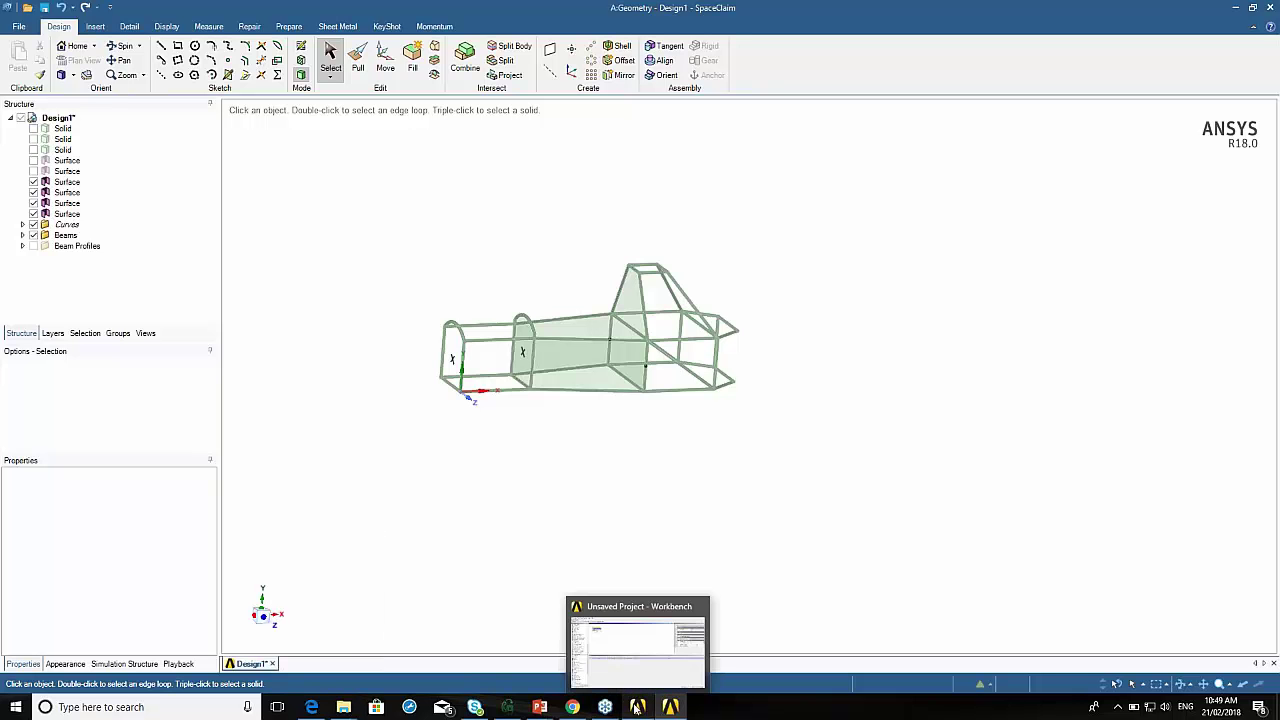
{"action": "left_click", "coordinate": [627, 647]}
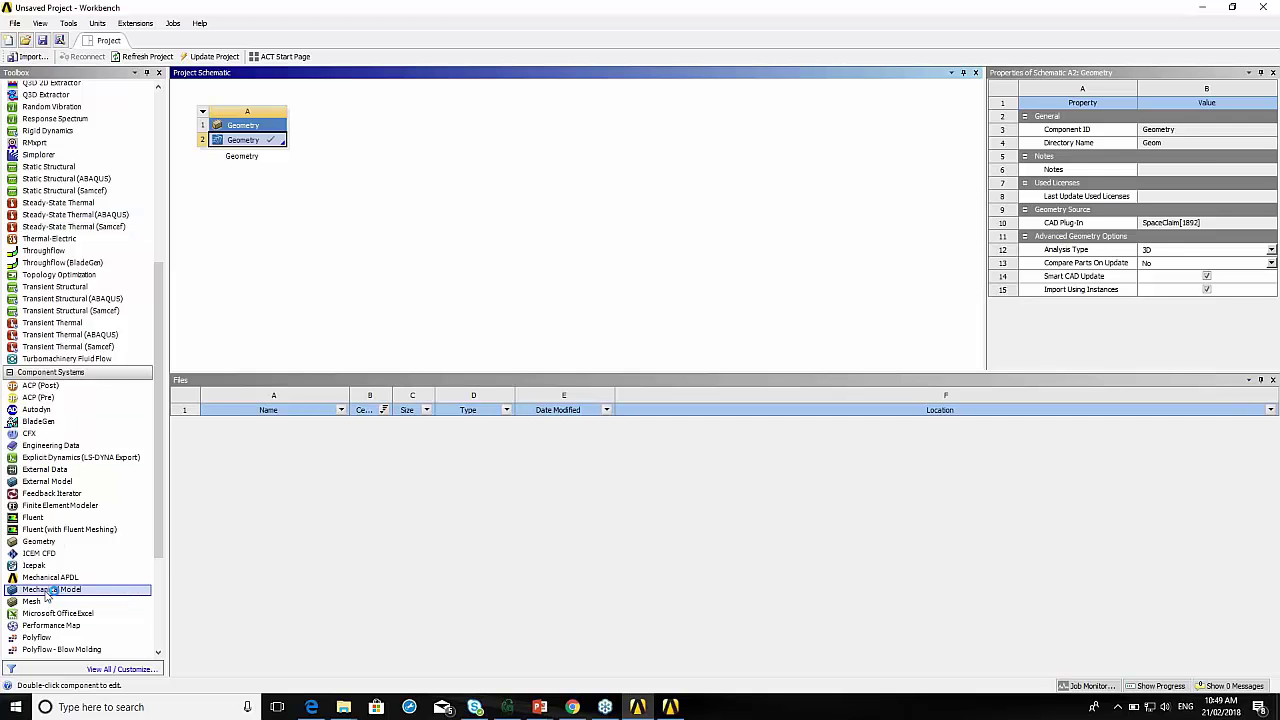
{"action": "left_click_drag", "start_coordinate": [38, 541], "coordinate": [380, 131]}
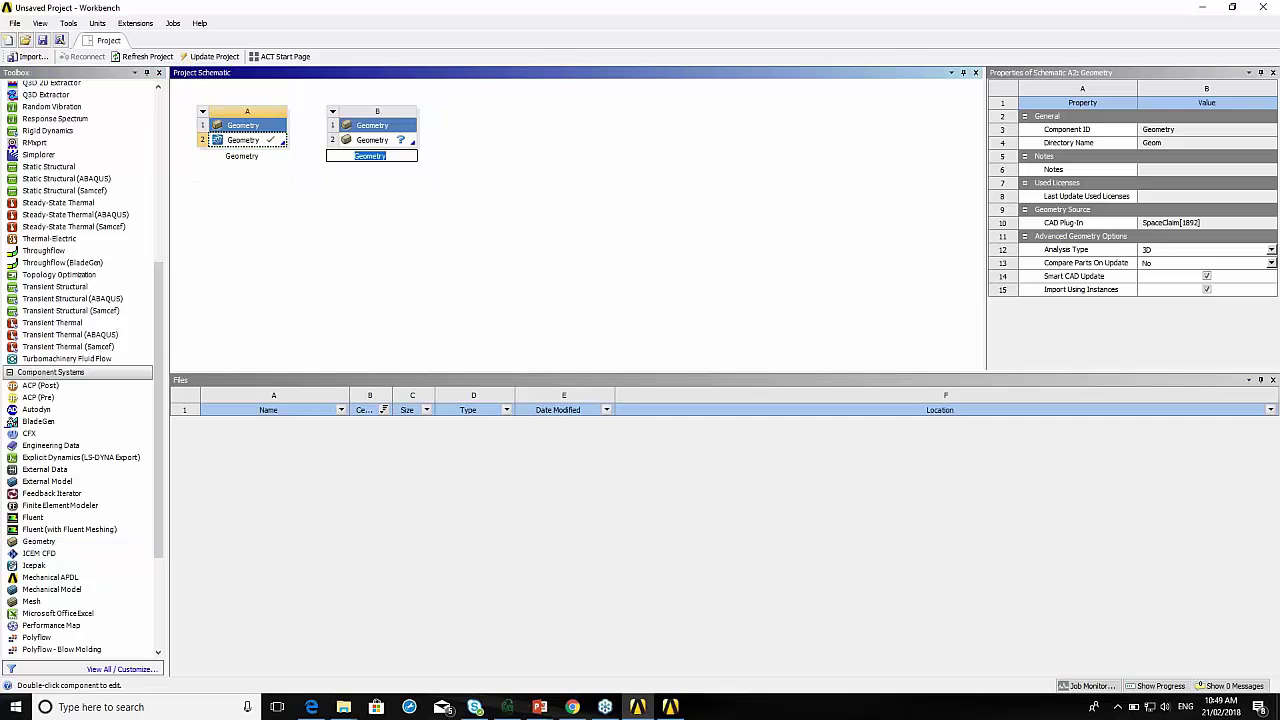
{"action": "right_click", "coordinate": [381, 125]}
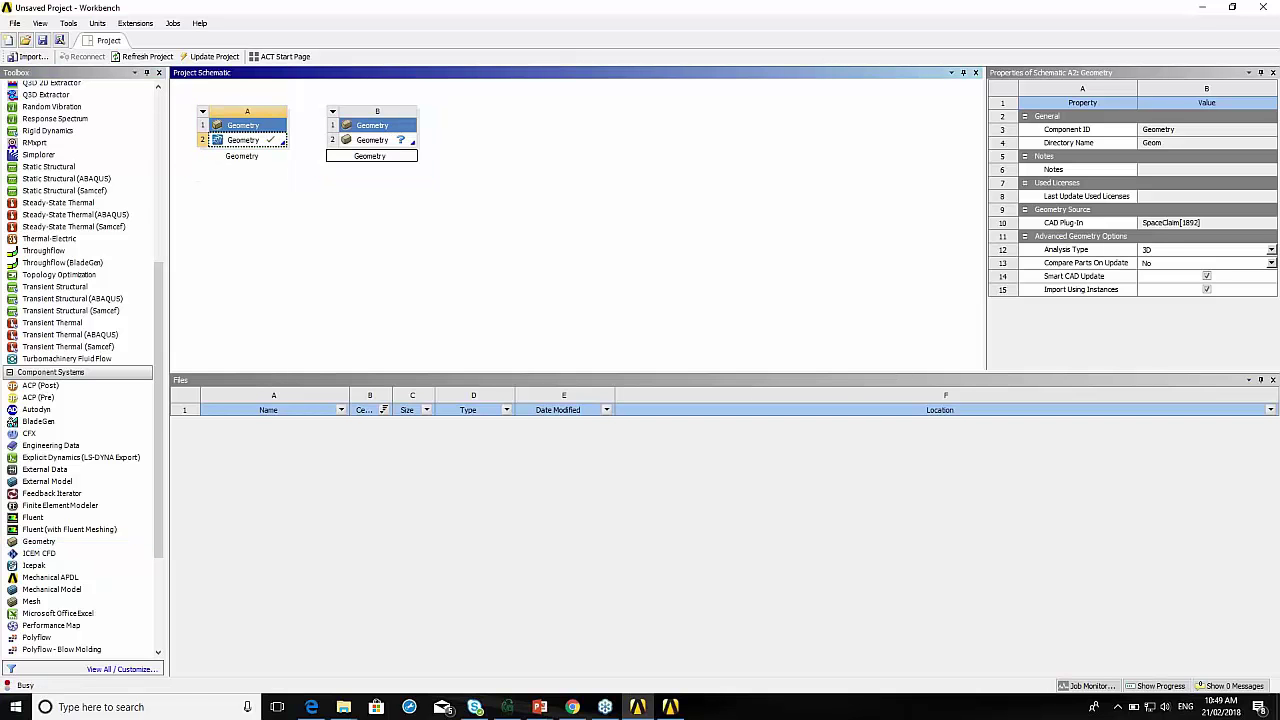
{"action": "left_click", "coordinate": [415, 197]}
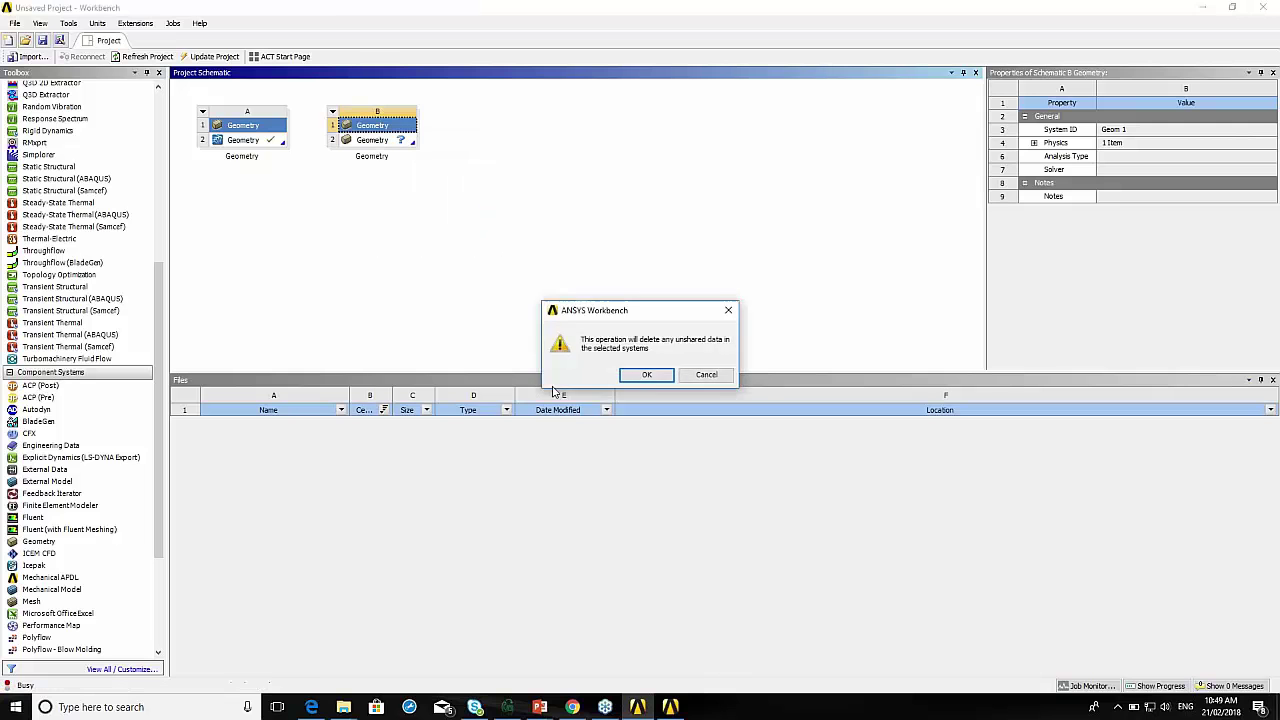
{"action": "left_click", "coordinate": [648, 376]}
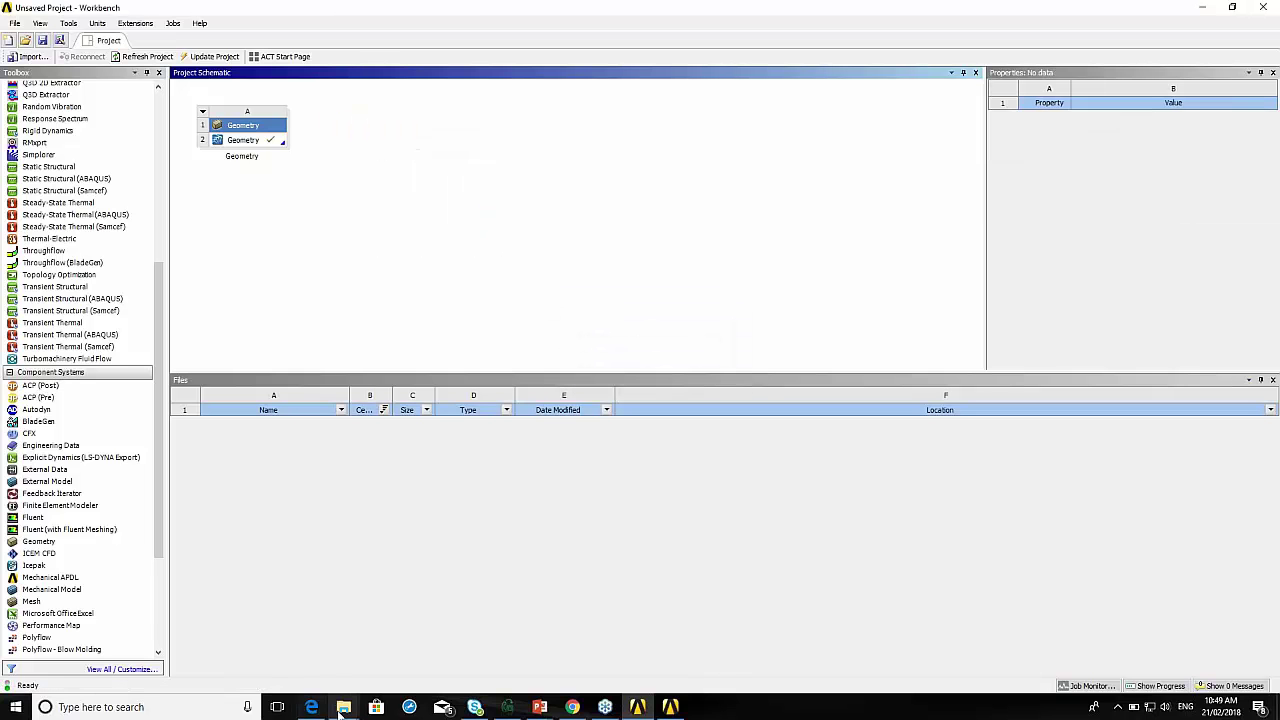
{"action": "mouse_move", "coordinate": [347, 708]}
{"action": "left_click", "coordinate": [402, 656]}
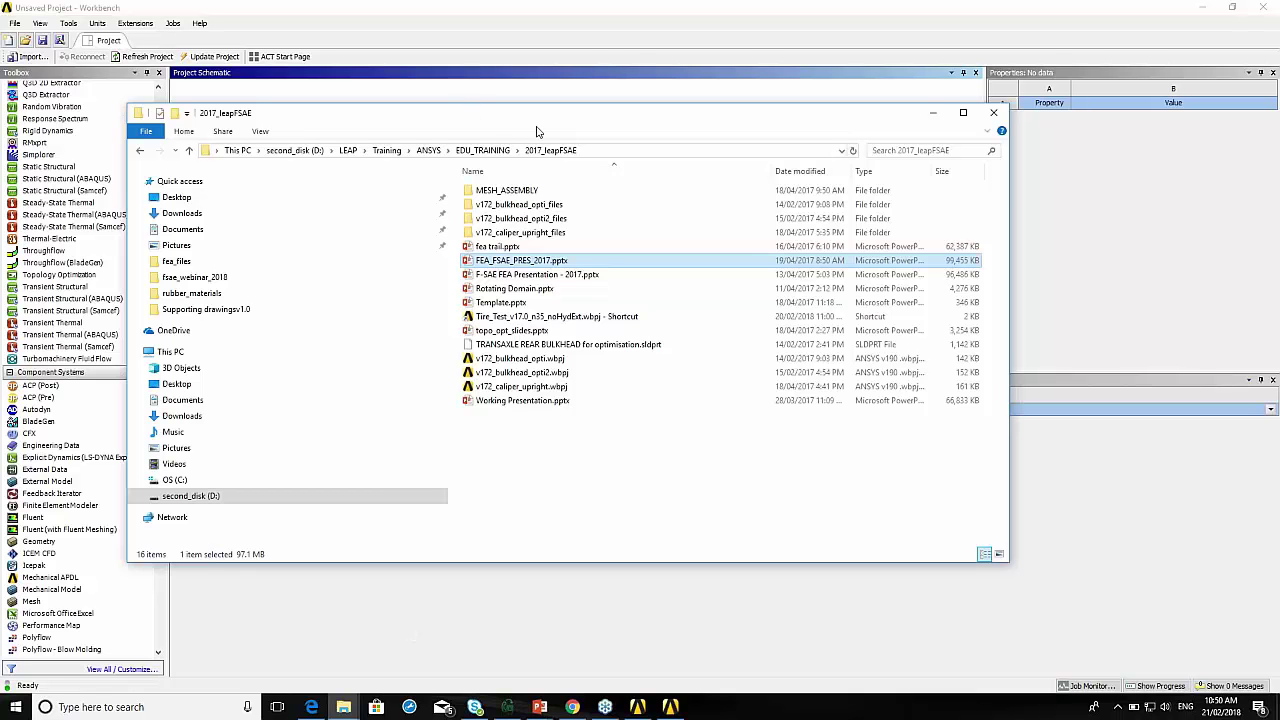
{"action": "left_click", "coordinate": [932, 113]}
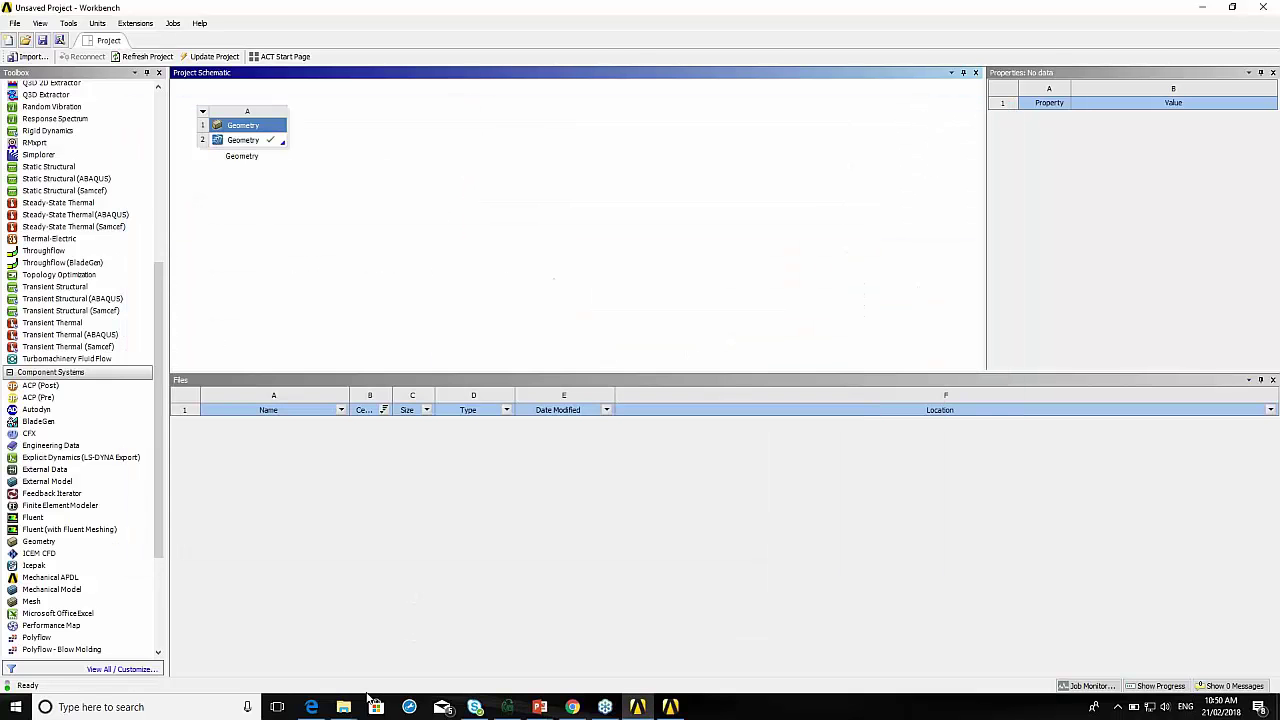
Add spaceframe.stp from the fsae_webinar_2018 folder to the project schematic as a separate geometry system, placed beside the existing one.
{"action": "mouse_move", "coordinate": [347, 710]}
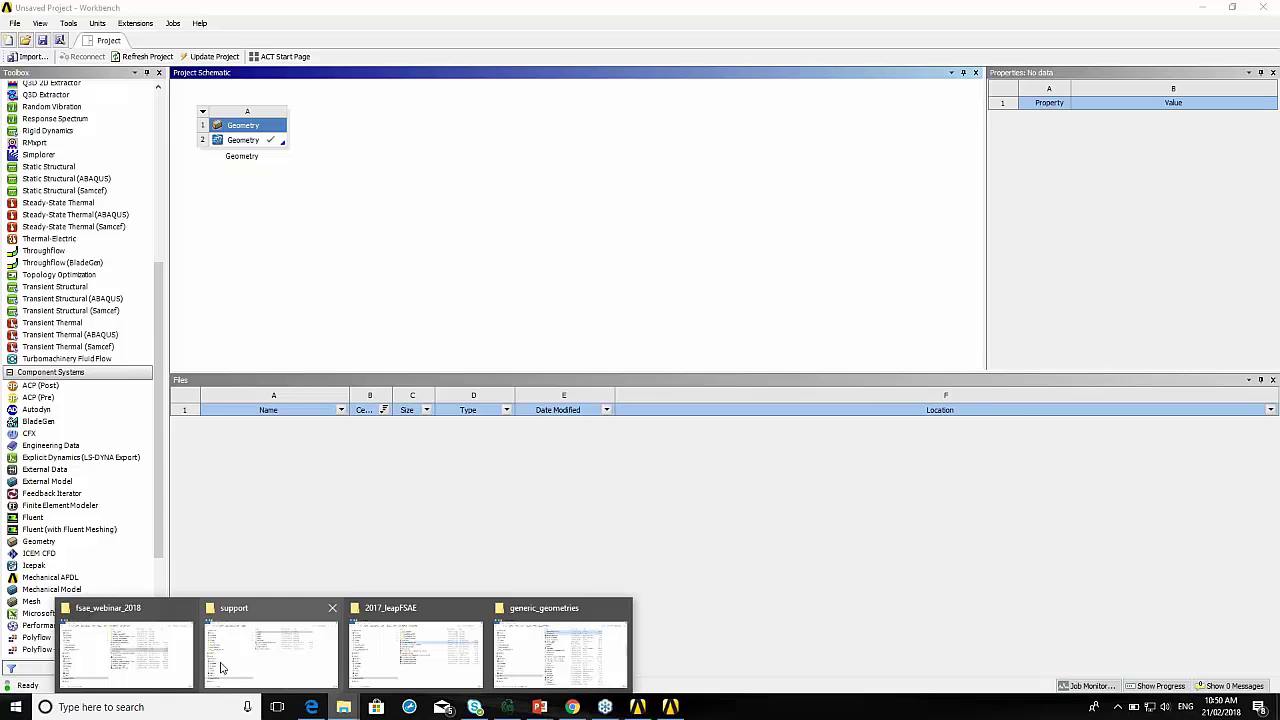
{"action": "left_click", "coordinate": [152, 658]}
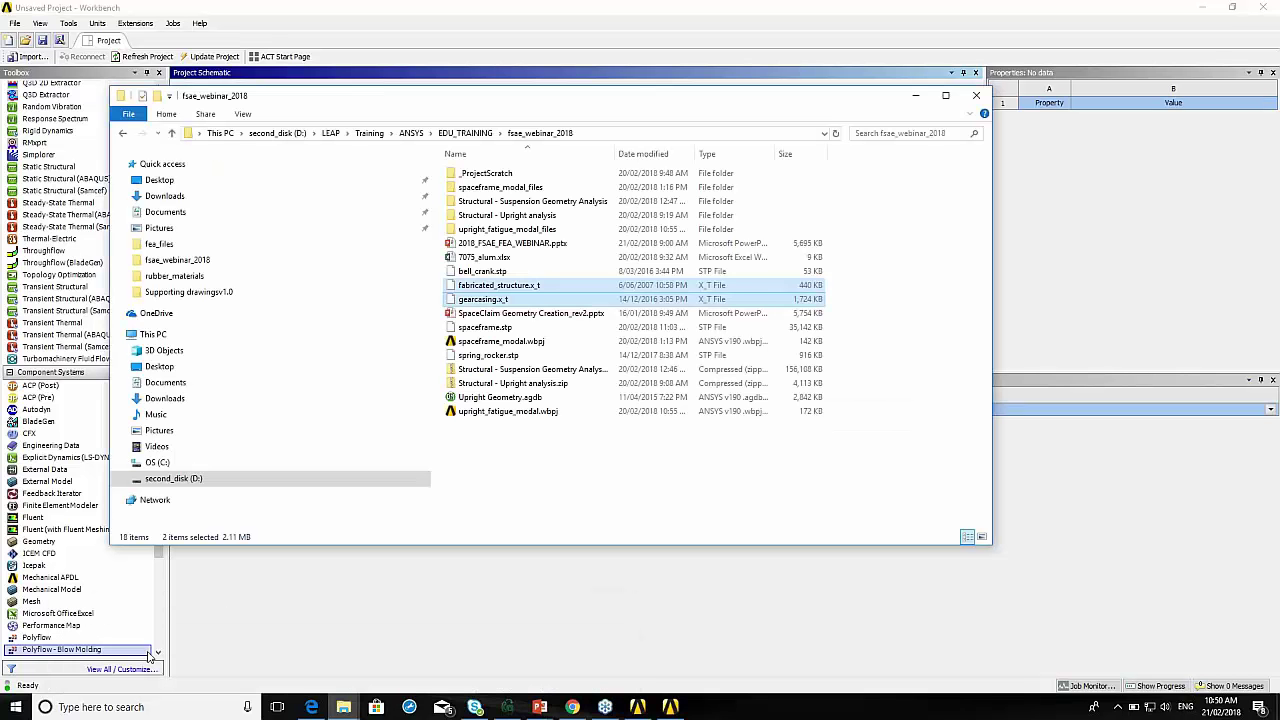
{"action": "left_click", "coordinate": [505, 327]}
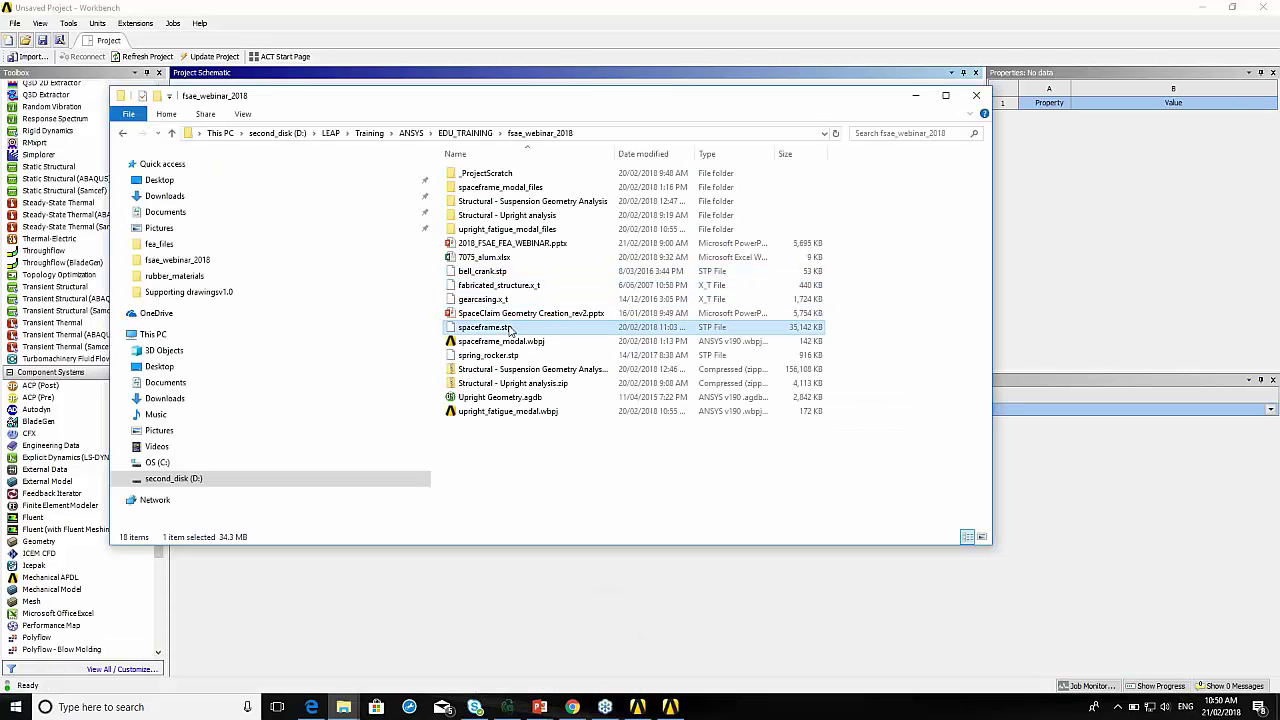
{"action": "left_click_drag", "start_coordinate": [573, 106], "coordinate": [785, 275]}
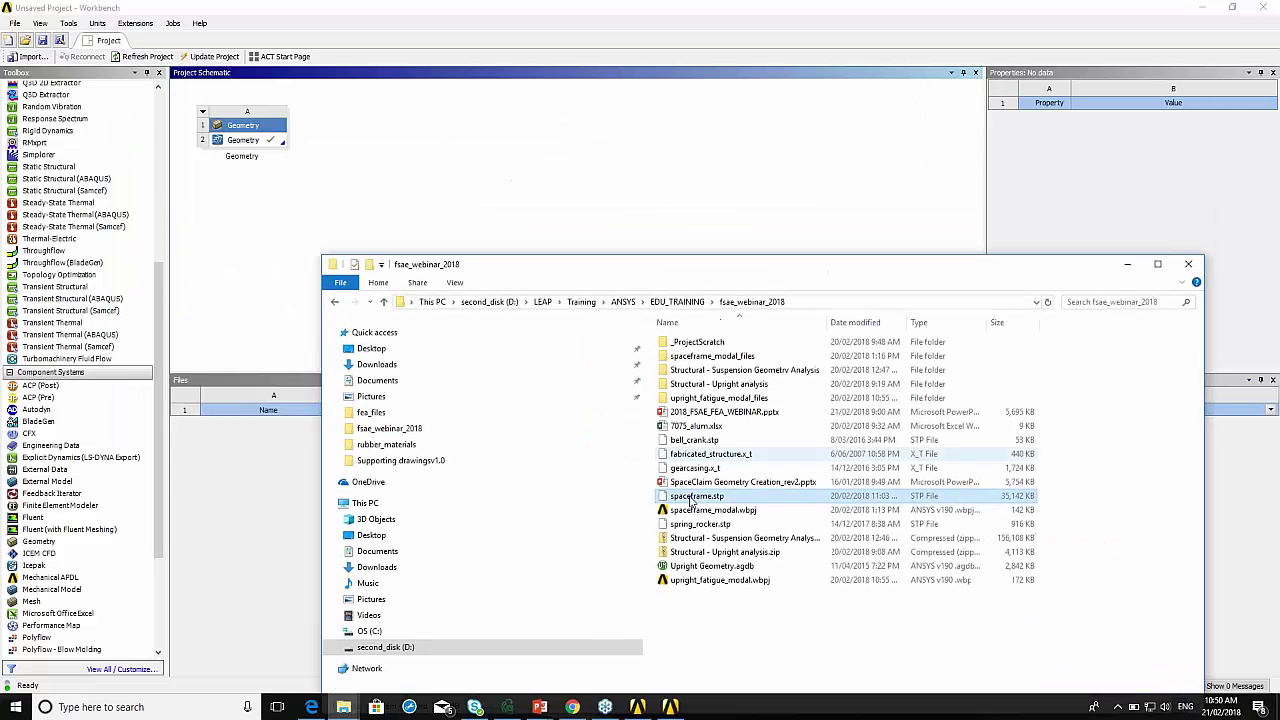
{"action": "left_click_drag", "start_coordinate": [697, 496], "coordinate": [366, 134]}
{"action": "left_click", "coordinate": [241, 226]}
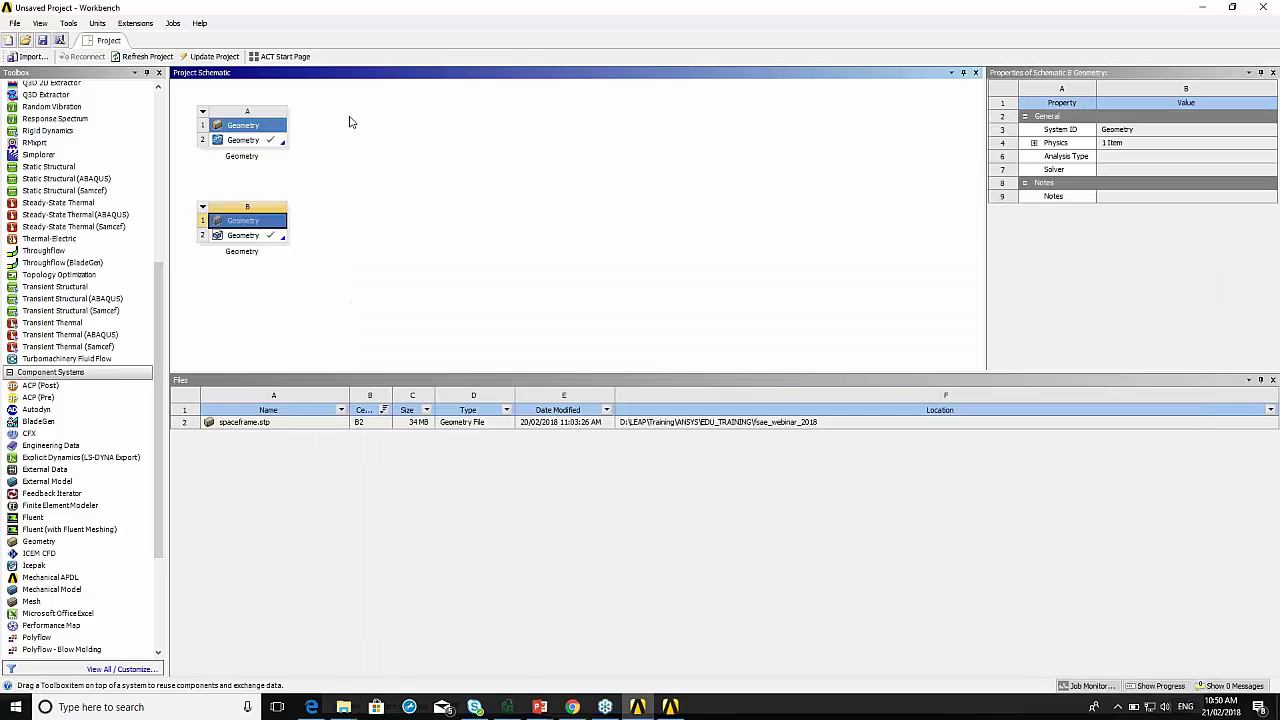
{"action": "left_click_drag", "start_coordinate": [244, 222], "coordinate": [372, 127]}
Open the spaceframe geometry system in SpaceClaim for editing and dismiss the welcome window.
{"action": "left_click", "coordinate": [371, 140]}
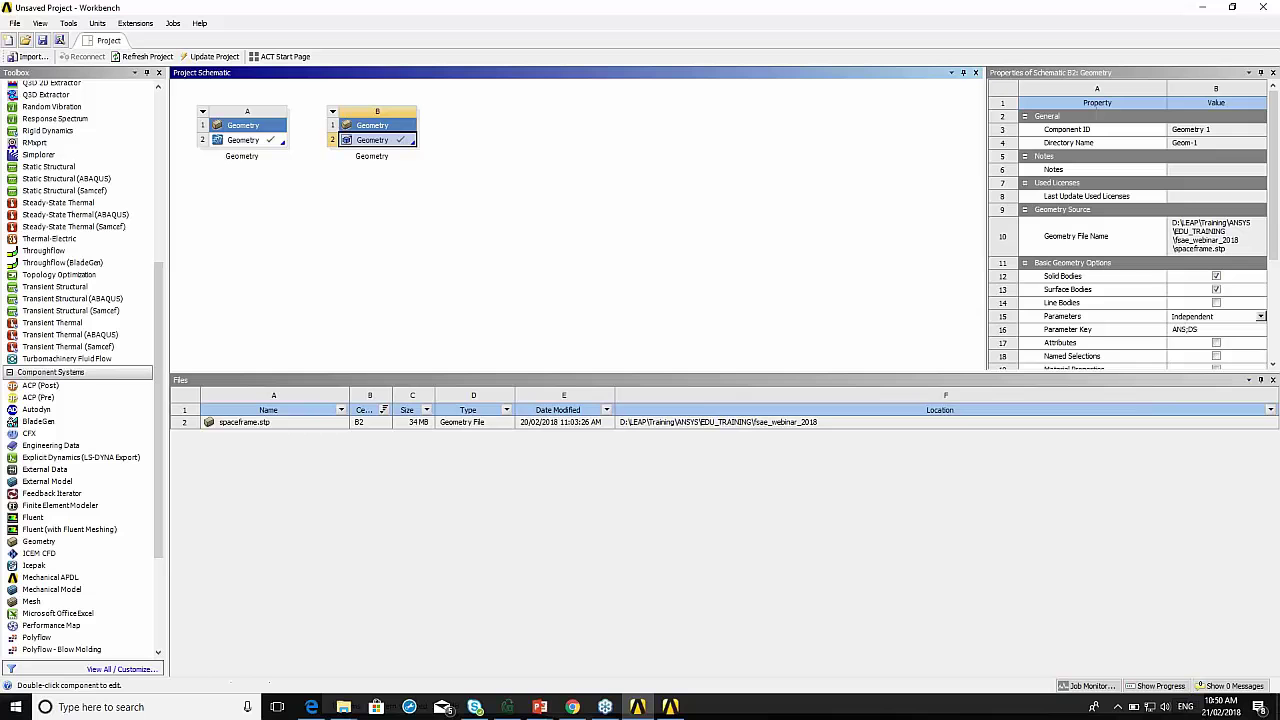
{"action": "right_click", "coordinate": [397, 142]}
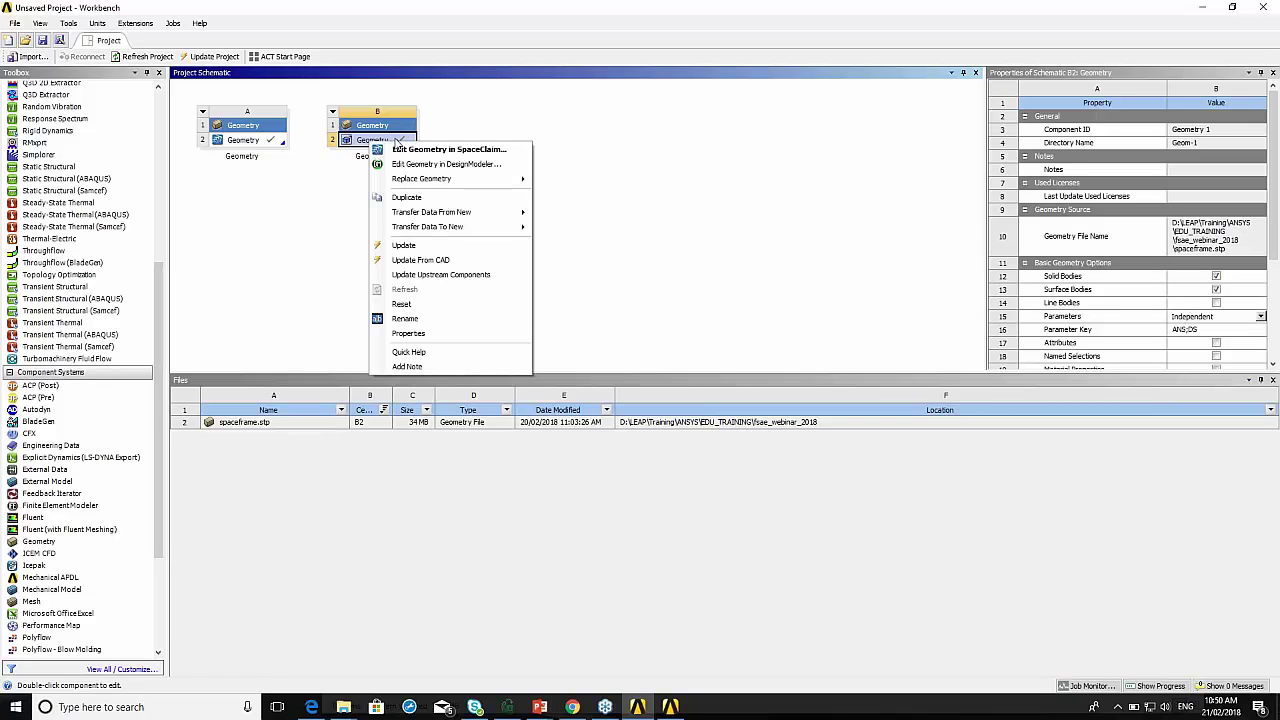
{"action": "left_click", "coordinate": [417, 150]}
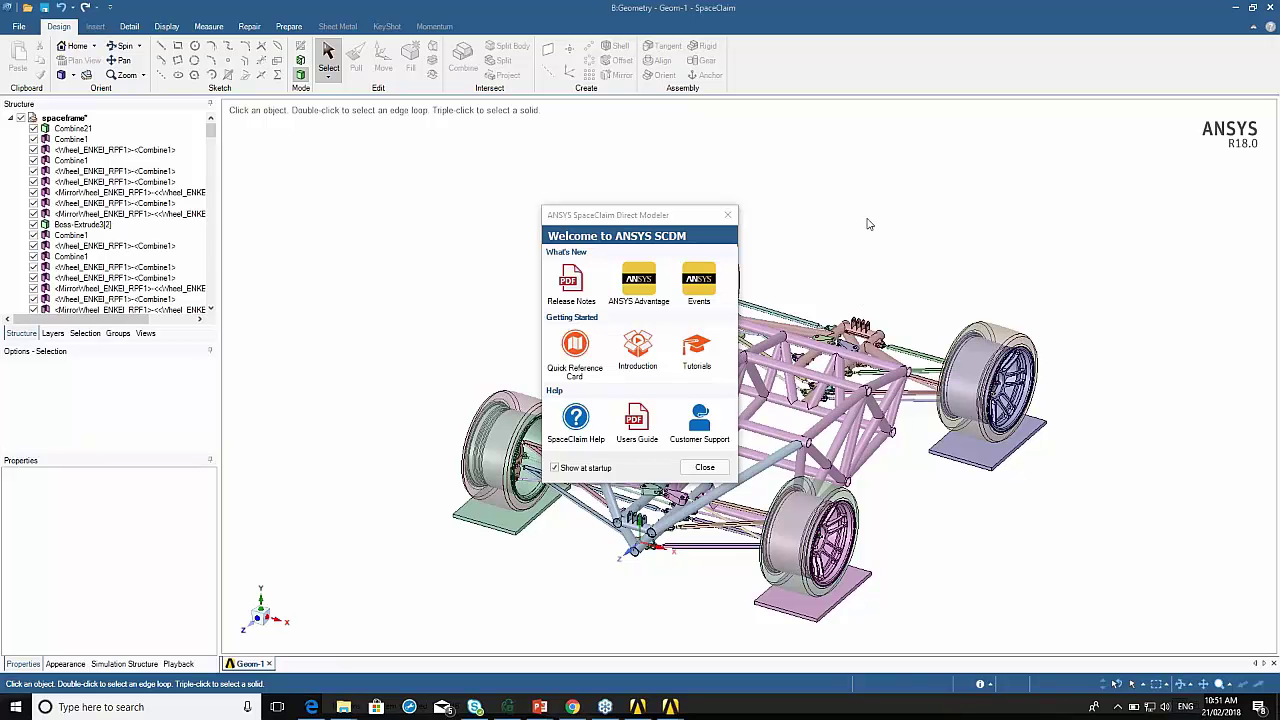
{"action": "left_click", "coordinate": [727, 215]}
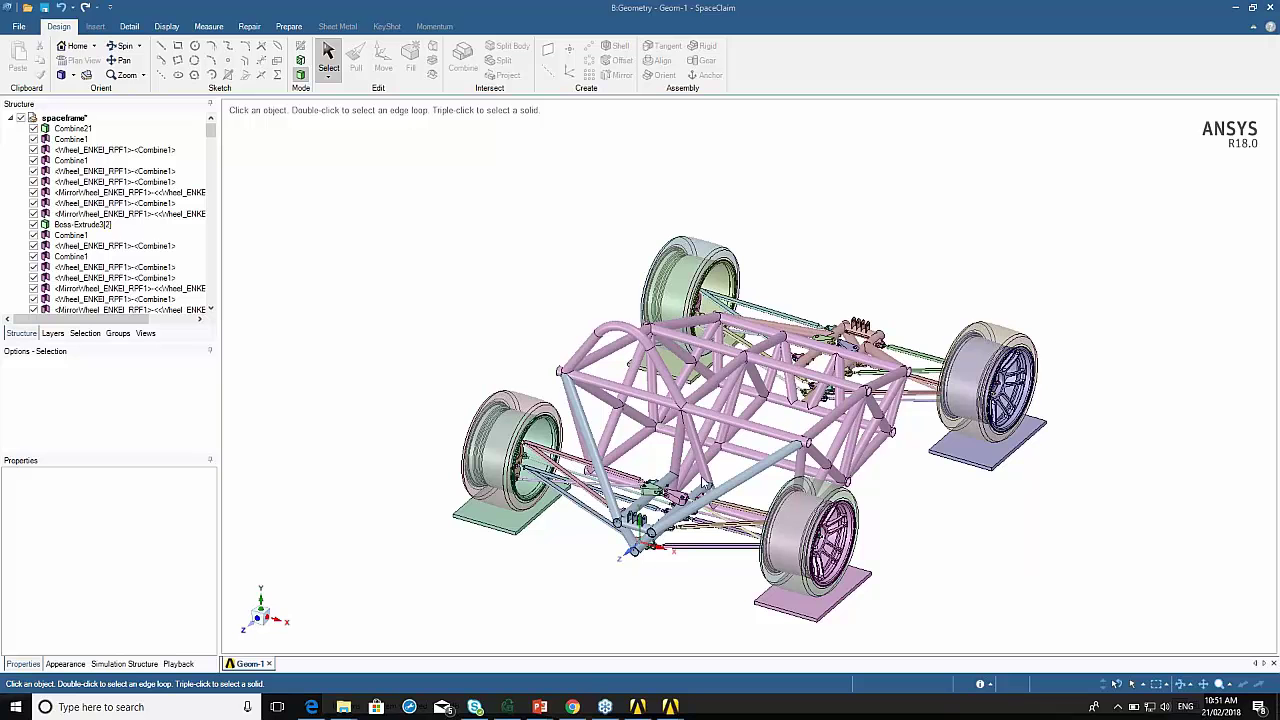
Examine the whole car assembly from several angles and select a single cylindrical face on a spaceframe tube.
{"action": "key", "text": "ctrl"}
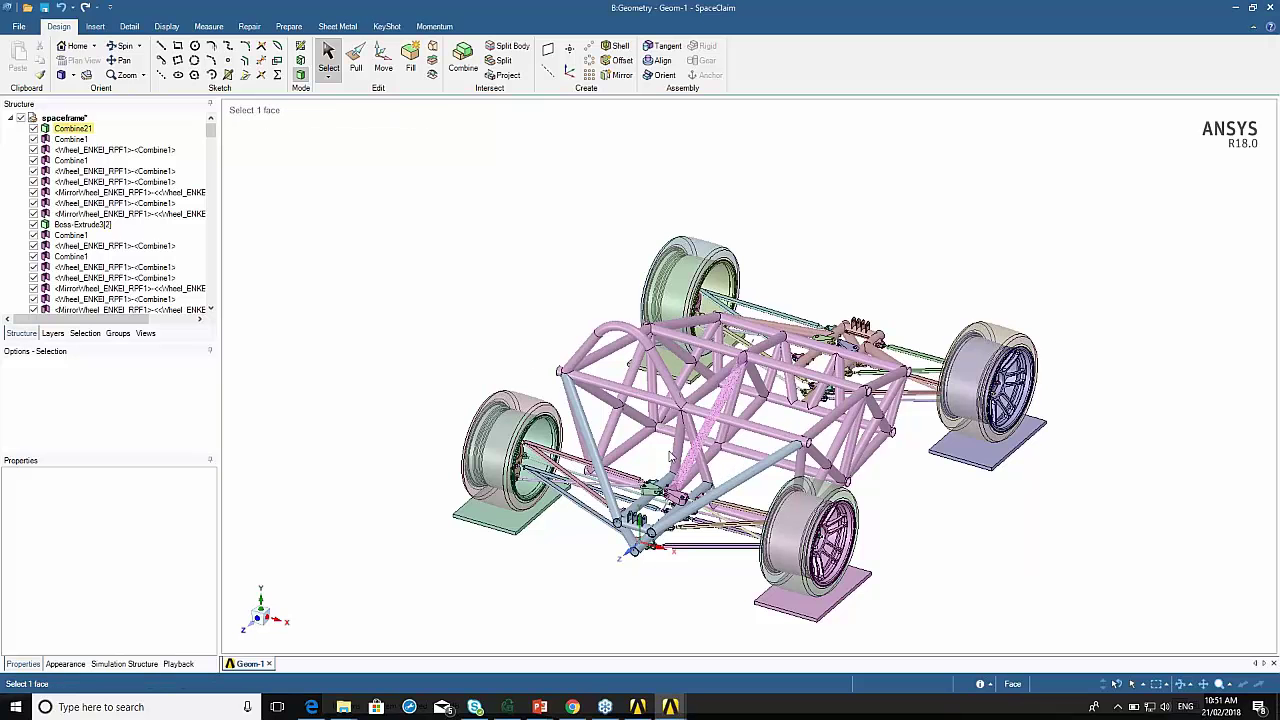
{"action": "left_click", "coordinate": [686, 467], "text": "ctrl"}
{"action": "middle_click_drag", "start_coordinate": [686, 467], "coordinate": [790, 430]}
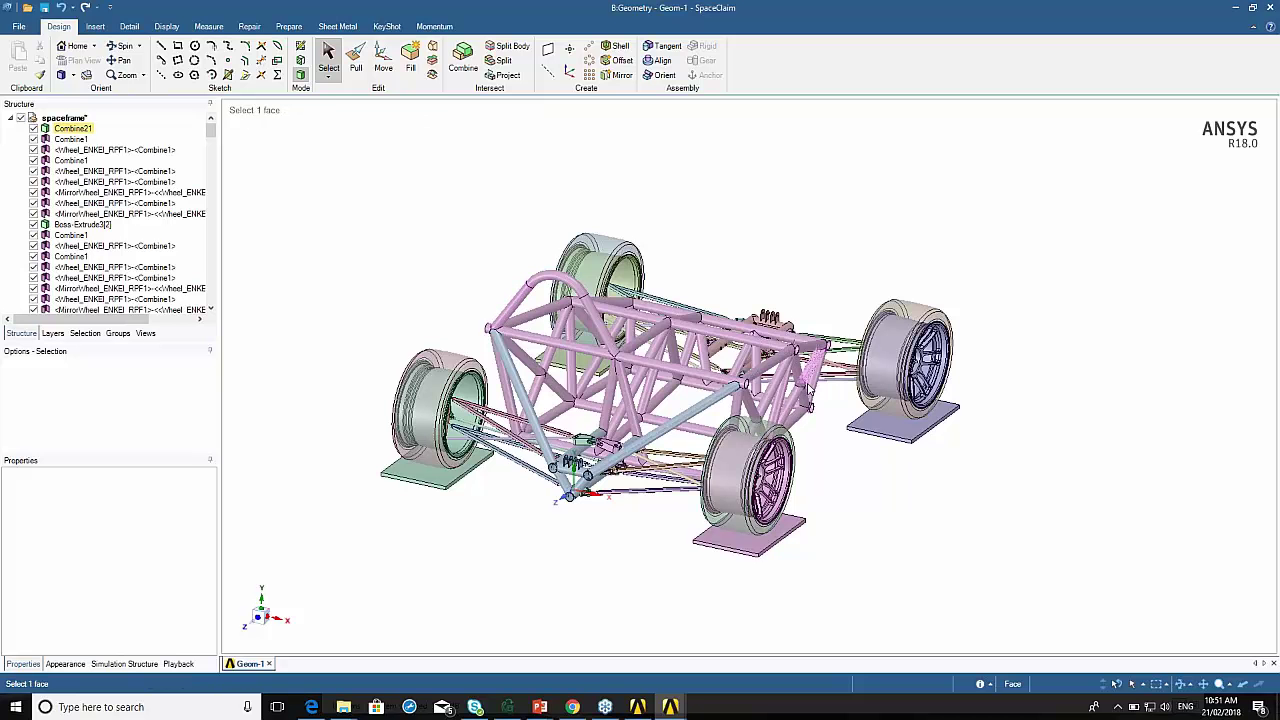
{"action": "middle_click_drag", "start_coordinate": [681, 421], "coordinate": [667, 400]}
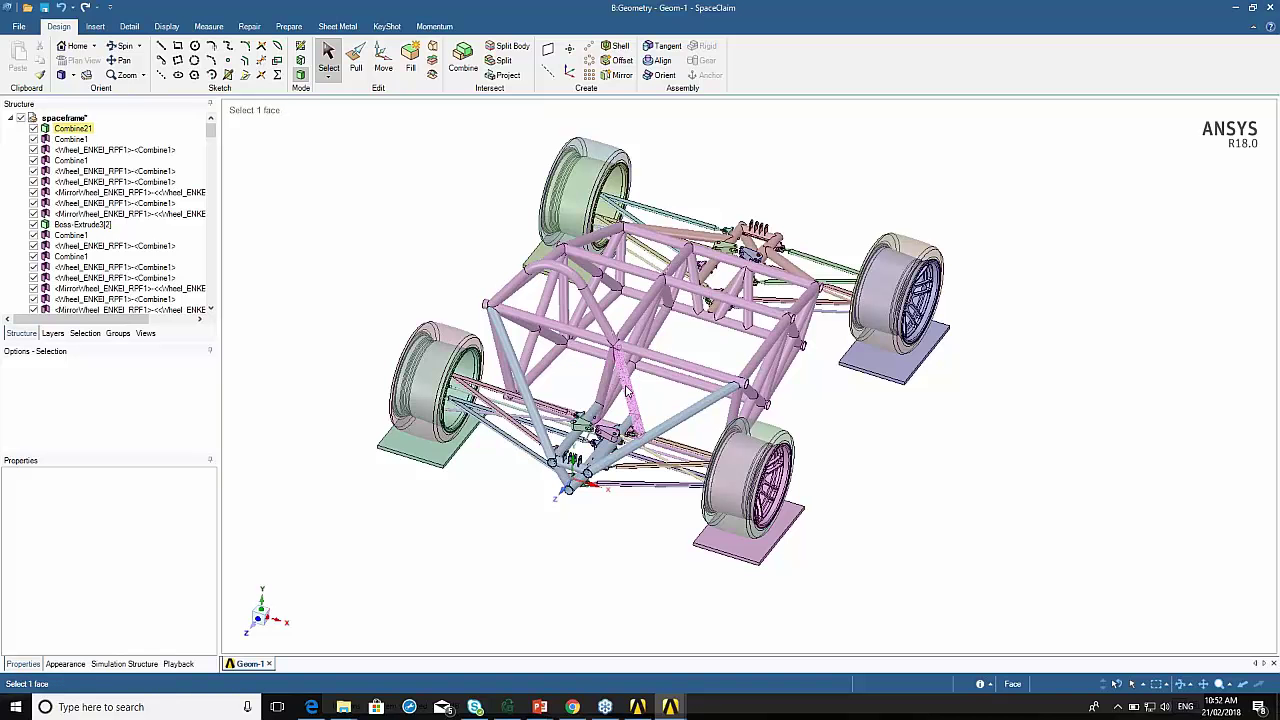
{"action": "left_click", "coordinate": [626, 393]}
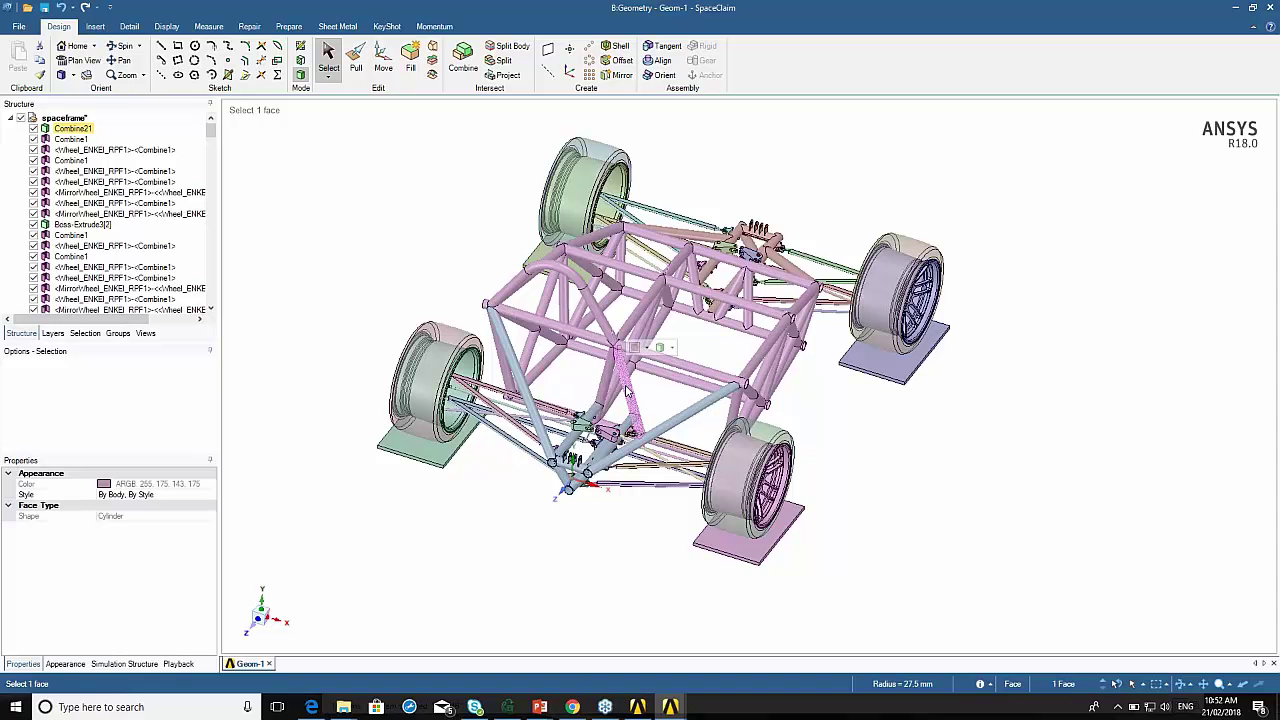
{"action": "scroll", "coordinate": [626, 393], "scroll_direction": "down", "scroll_amount": 2}
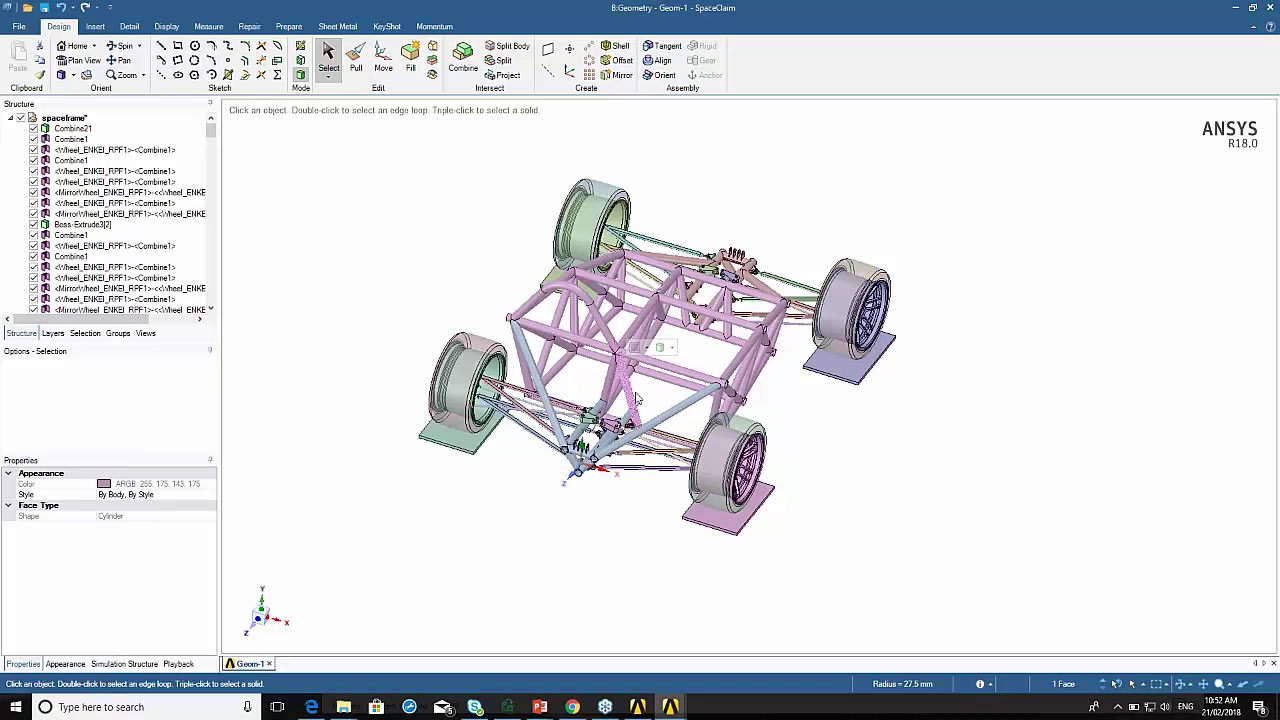
Examine one wheel closely by selecting individual faces, an edge and whole bodies on its rim and tyre.
{"action": "scroll", "coordinate": [777, 443], "scroll_direction": "up", "scroll_amount": 5}
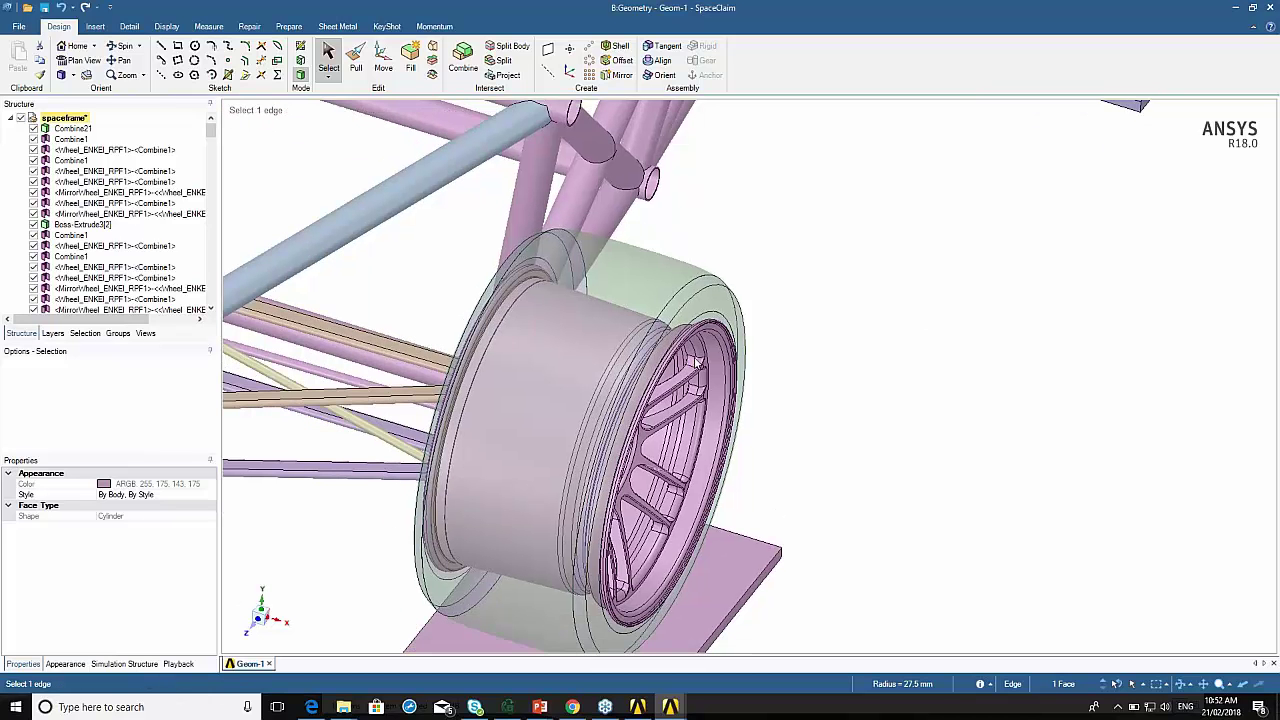
{"action": "left_click", "coordinate": [699, 350]}
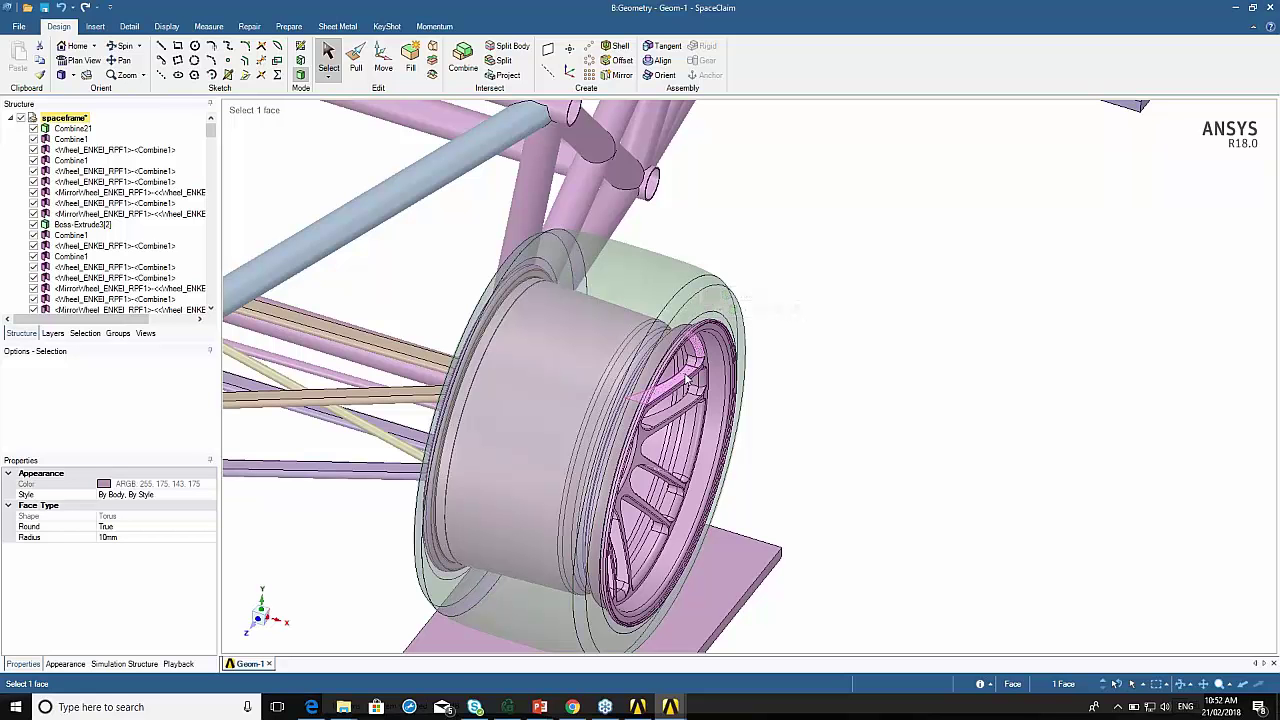
{"action": "triple_click", "coordinate": [690, 378]}
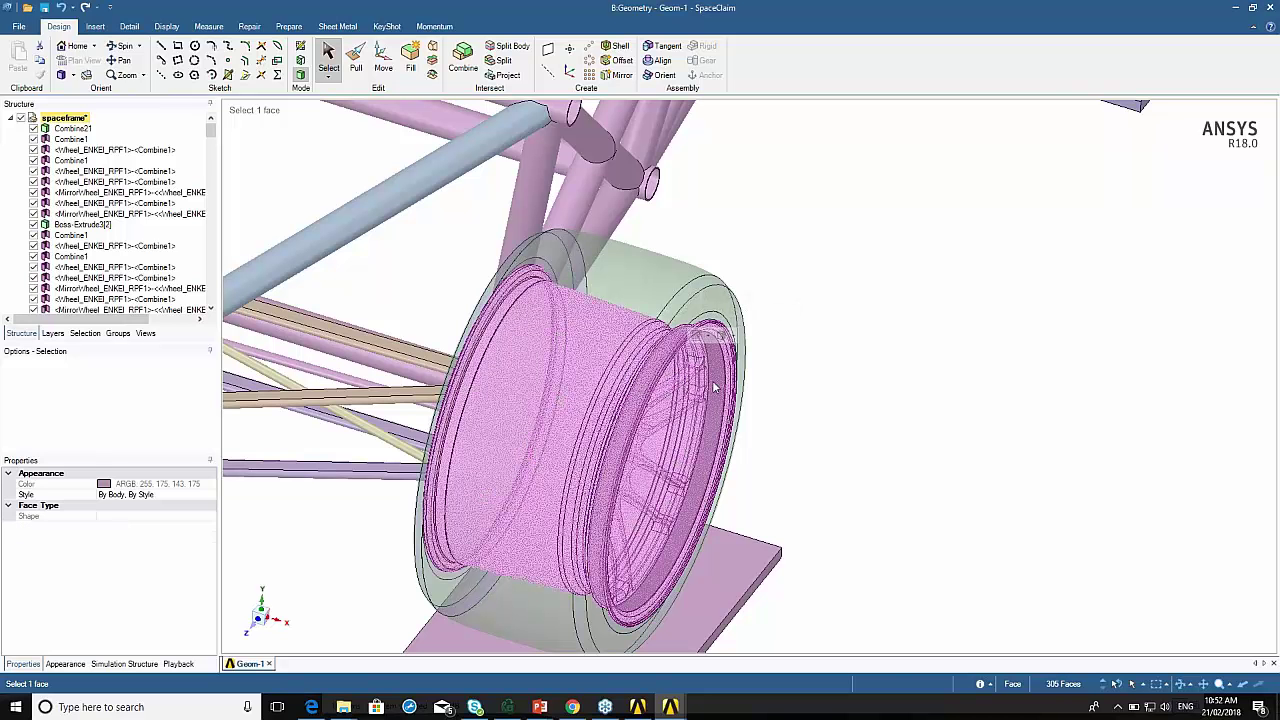
{"action": "left_click", "coordinate": [718, 385]}
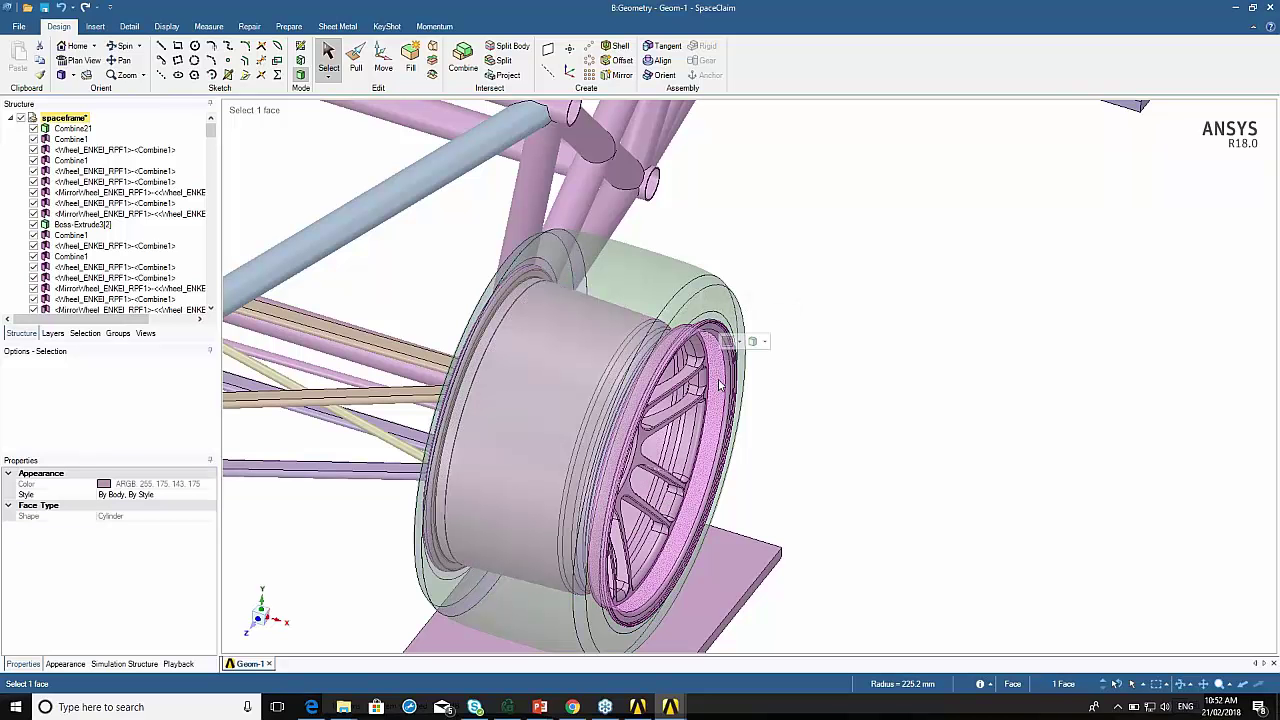
{"action": "left_click", "coordinate": [705, 297]}
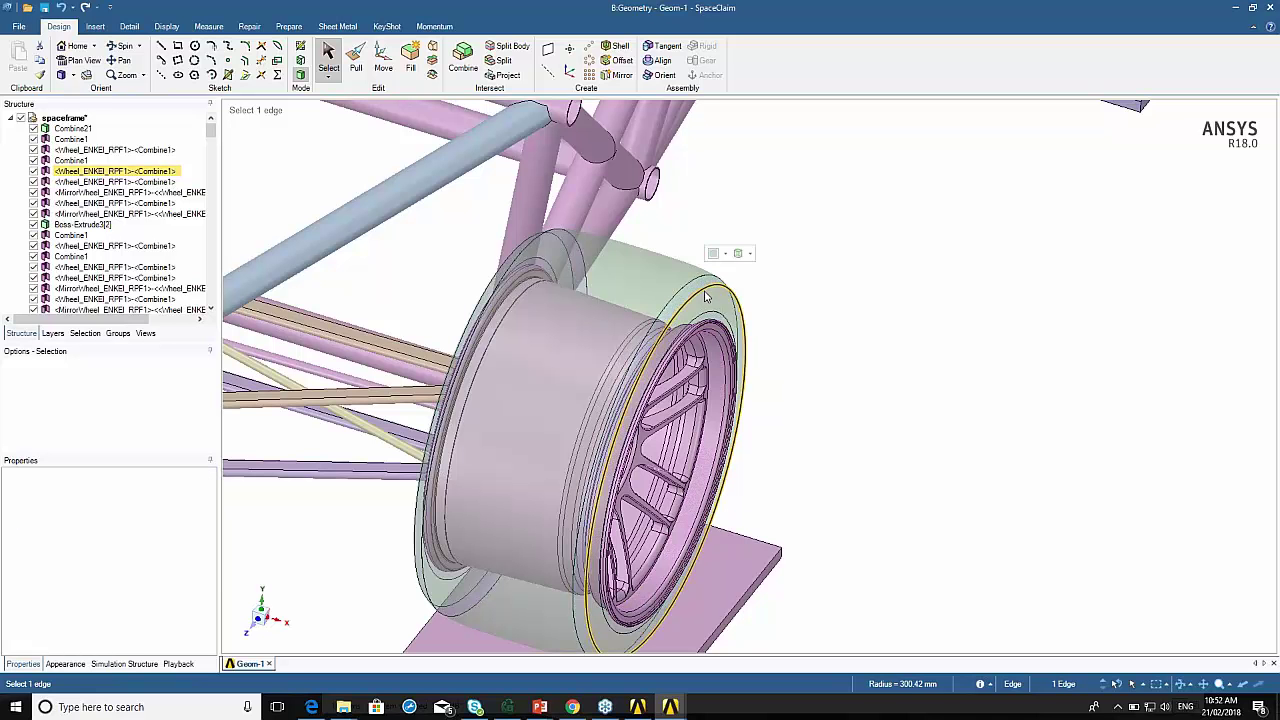
{"action": "left_click", "coordinate": [703, 288]}
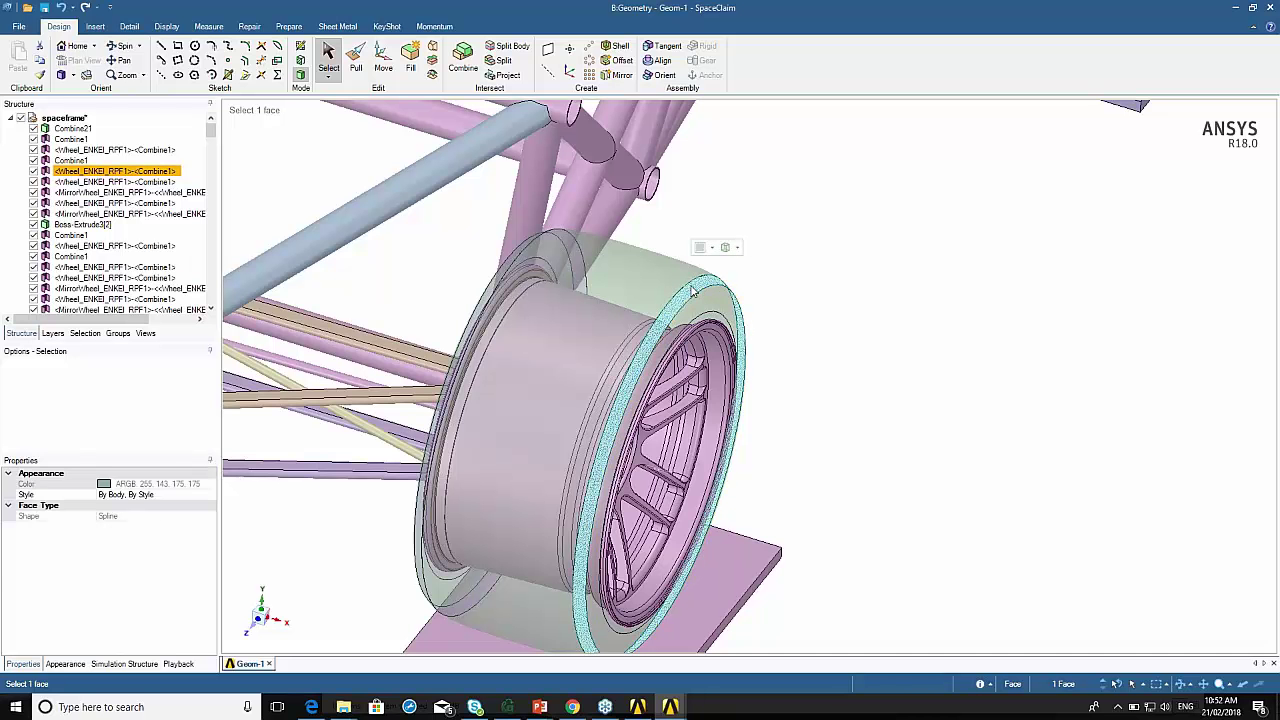
{"action": "left_click", "coordinate": [649, 283]}
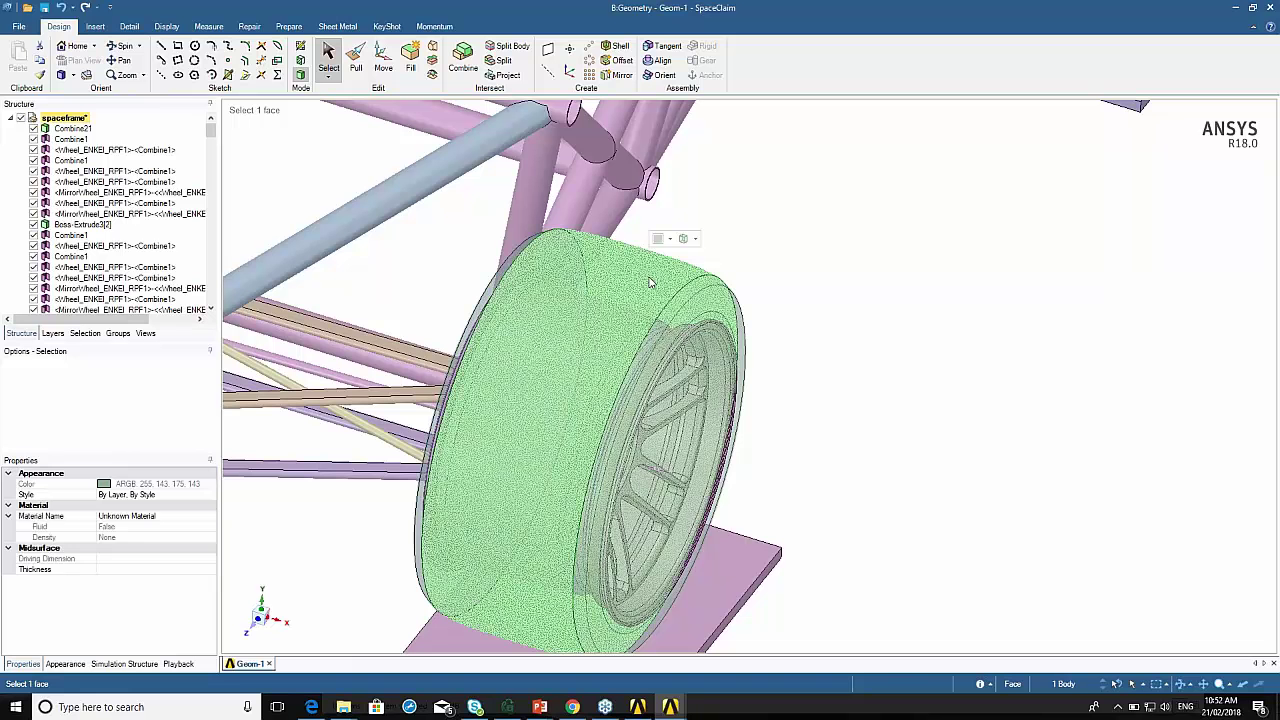
{"action": "left_click", "coordinate": [714, 350]}
{"action": "triple_click", "coordinate": [715, 348]}
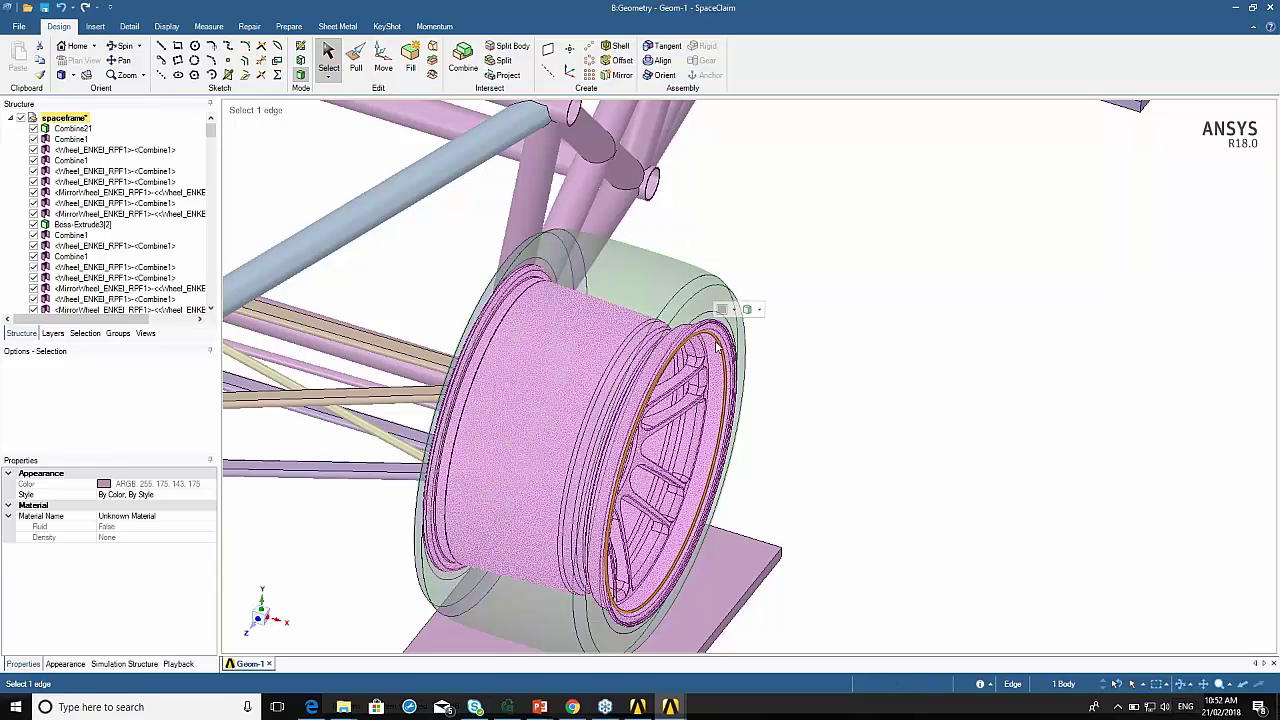
{"action": "middle_click_drag", "start_coordinate": [716, 345], "coordinate": [631, 237]}
{"action": "key", "text": "Escape"}
Select the three solid bodies of the chassis together: the main tube frame and the subframes at both ends.
{"action": "scroll", "coordinate": [631, 237], "scroll_direction": "down", "scroll_amount": 5}
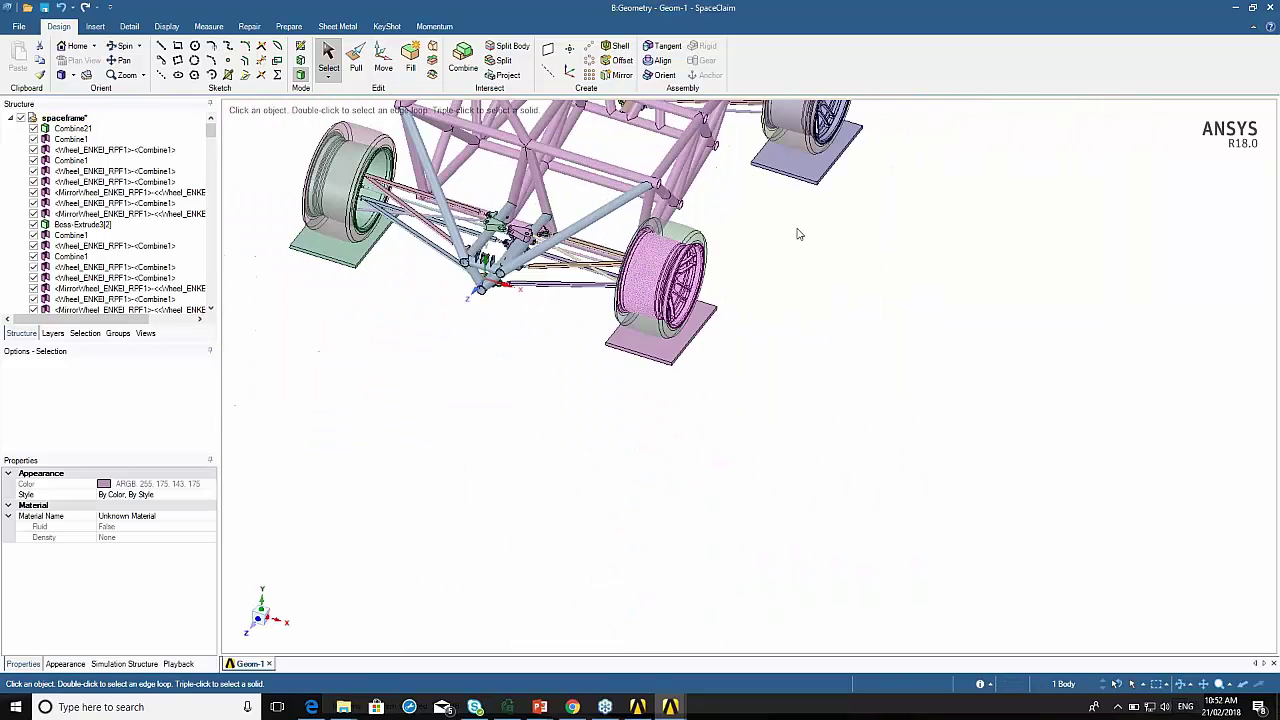
{"action": "triple_click", "coordinate": [631, 204]}
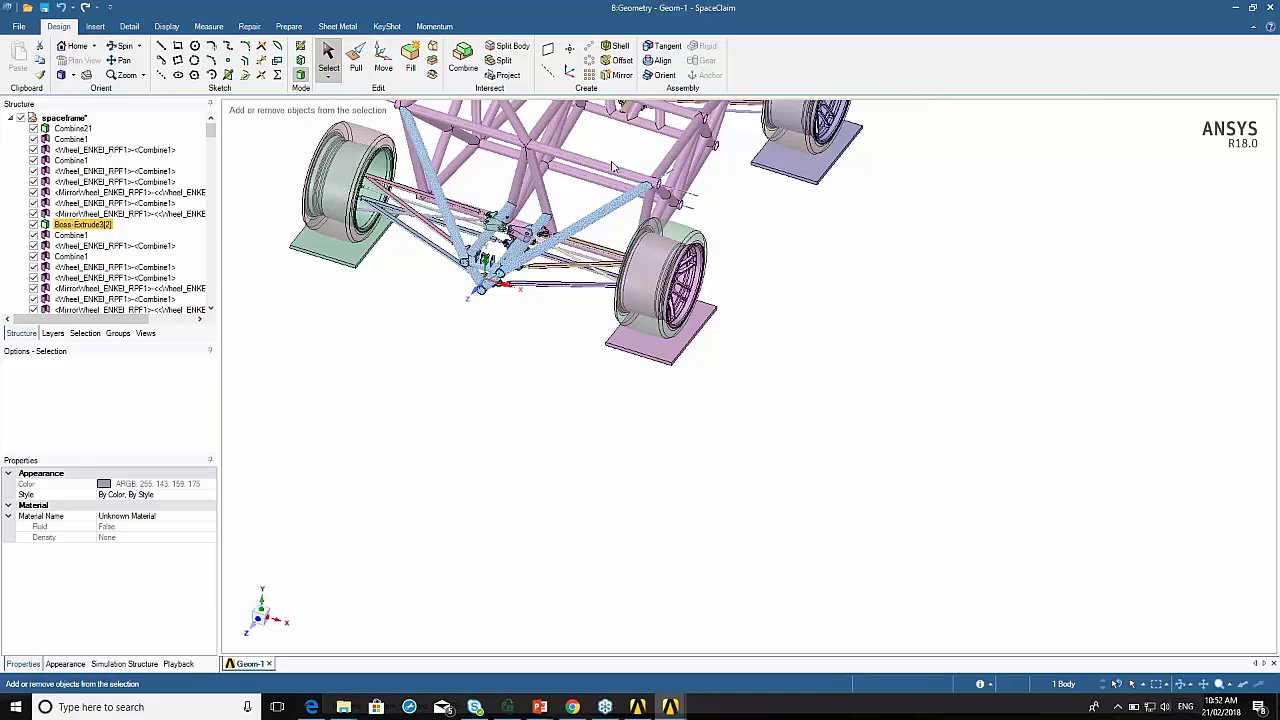
{"action": "left_click", "coordinate": [612, 173], "text": "ctrl"}
{"action": "scroll", "coordinate": [655, 200], "scroll_direction": "down", "scroll_amount": 3}
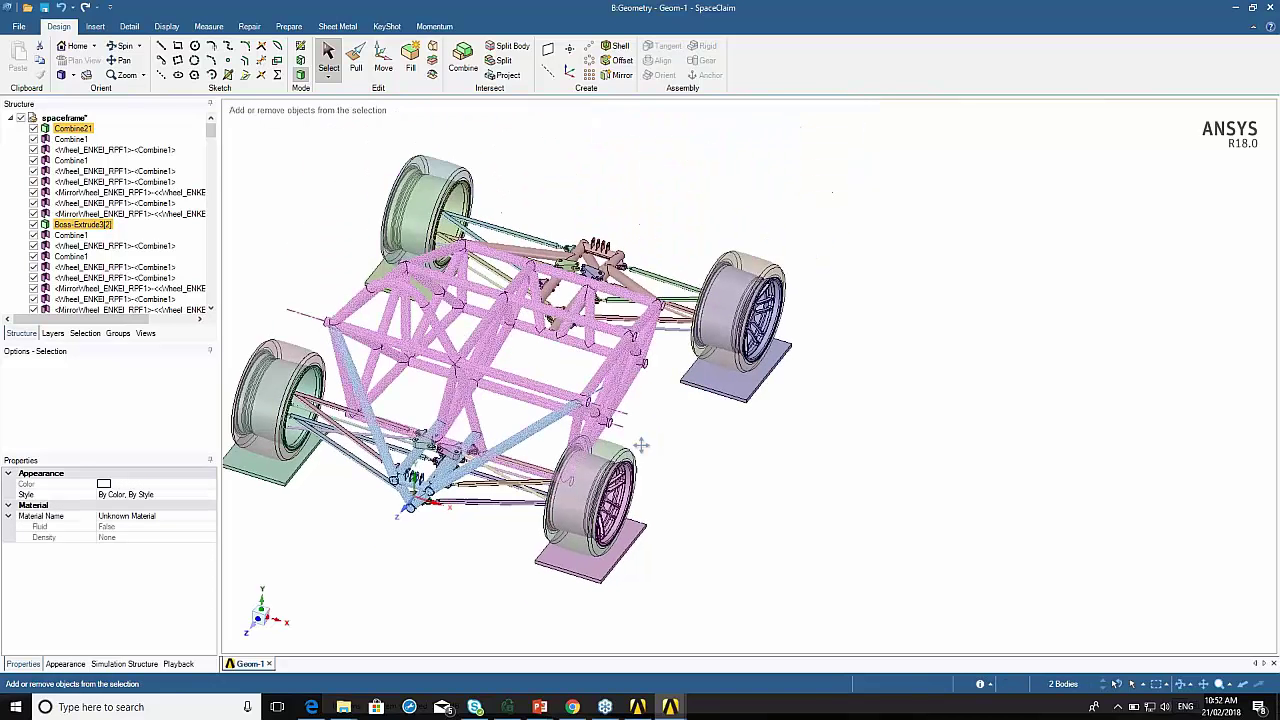
{"action": "left_click", "coordinate": [598, 318], "text": "ctrl"}
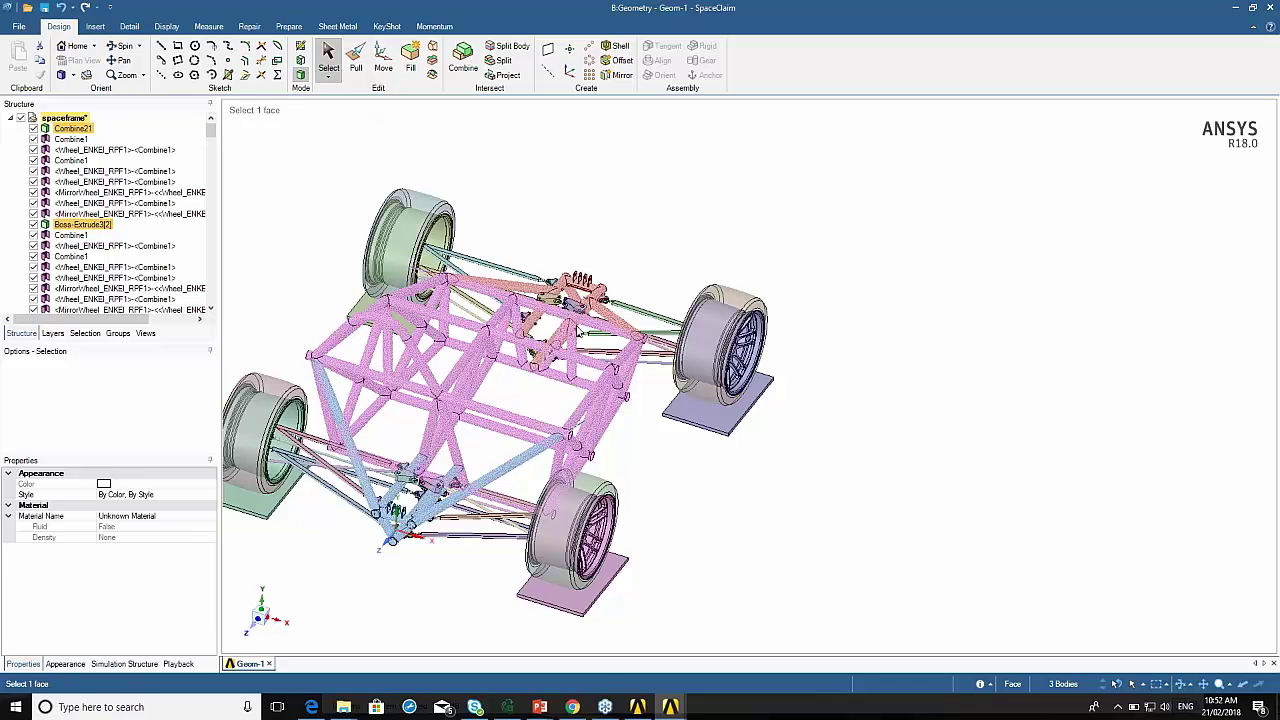
Locate the selected chassis bodies in the structure tree and move them into a single new component with the default name.
{"action": "right_click", "coordinate": [479, 339]}
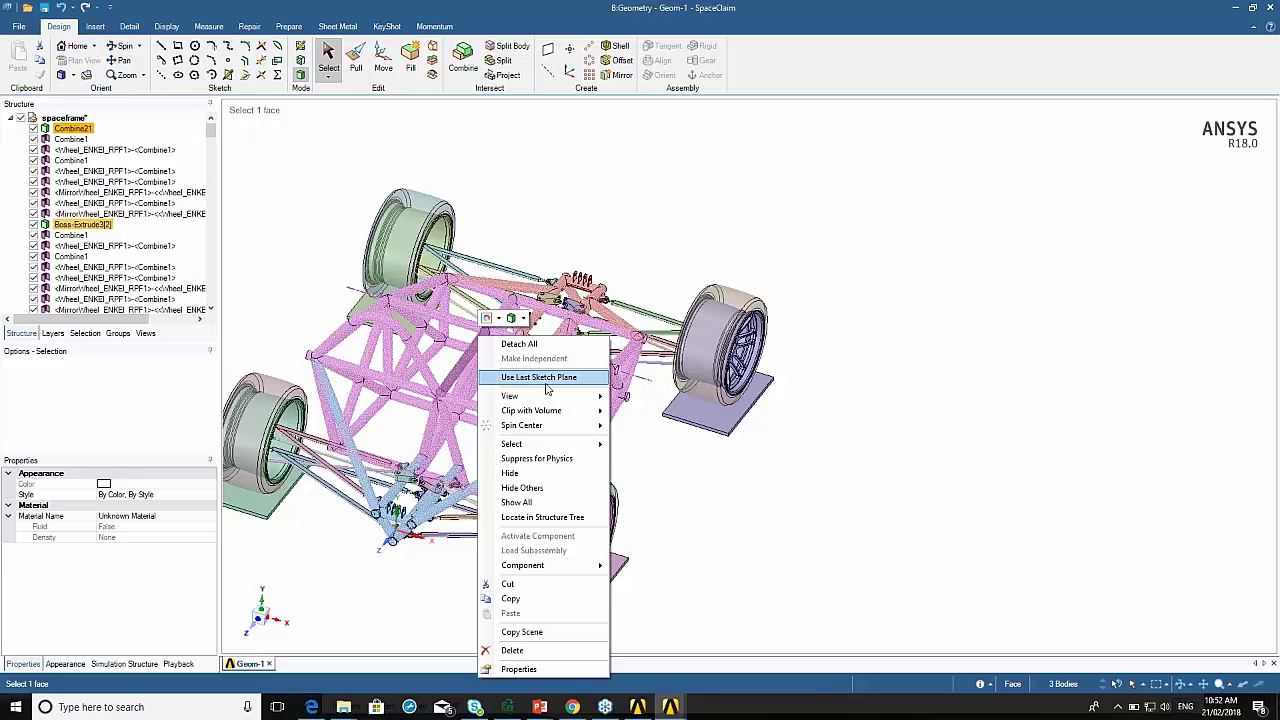
{"action": "left_click", "coordinate": [542, 517]}
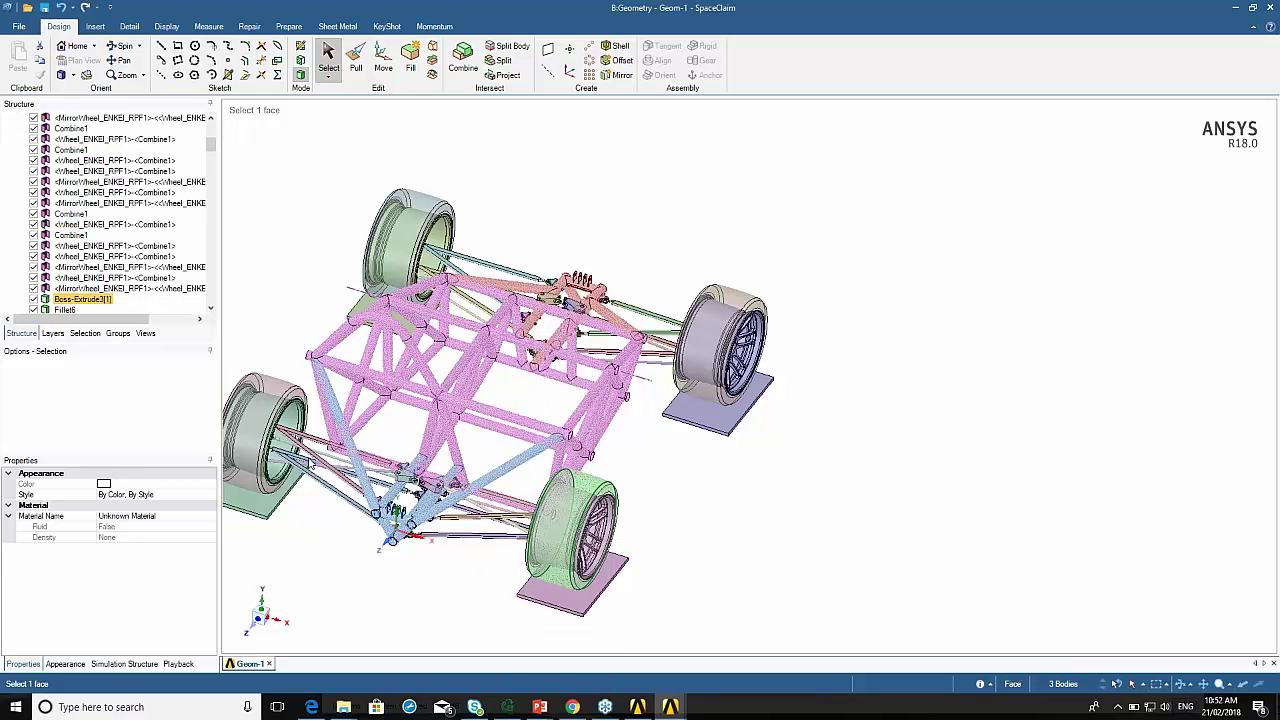
{"action": "left_click", "coordinate": [211, 308]}
{"action": "scroll", "coordinate": [211, 308], "scroll_direction": "down", "scroll_amount": 5}
{"action": "left_click_drag", "start_coordinate": [213, 163], "coordinate": [211, 128]}
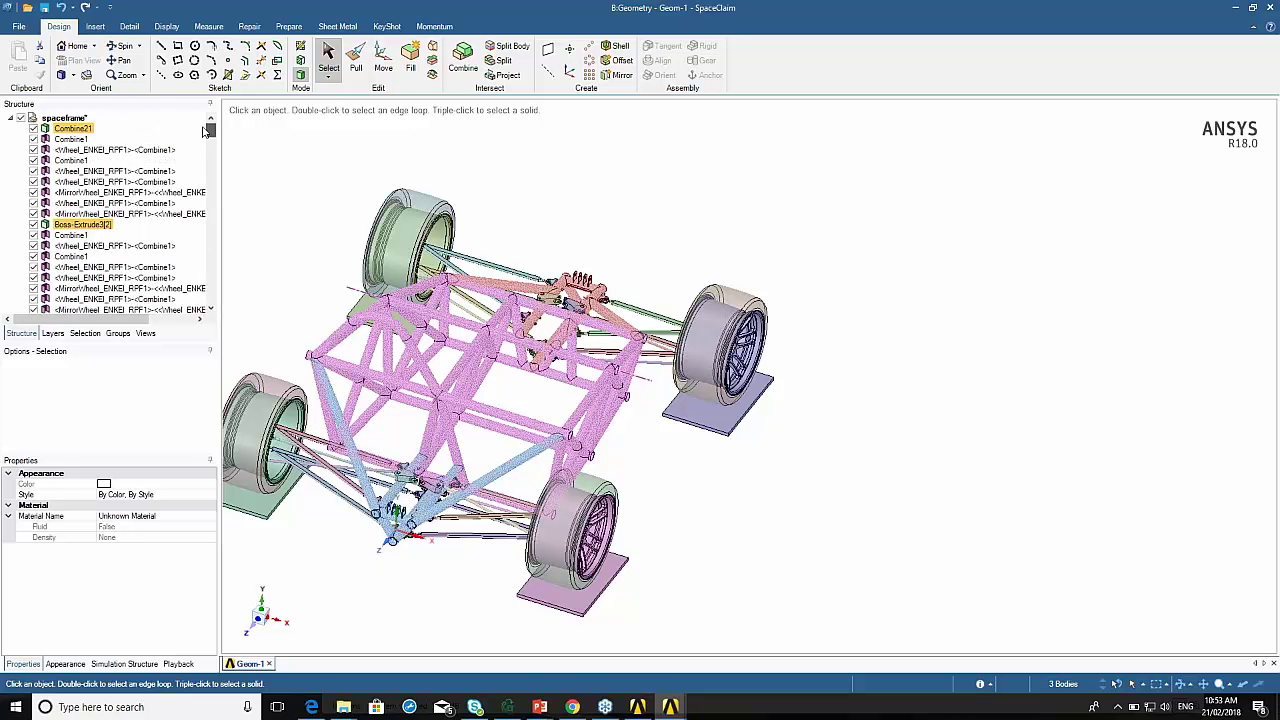
{"action": "right_click", "coordinate": [88, 131]}
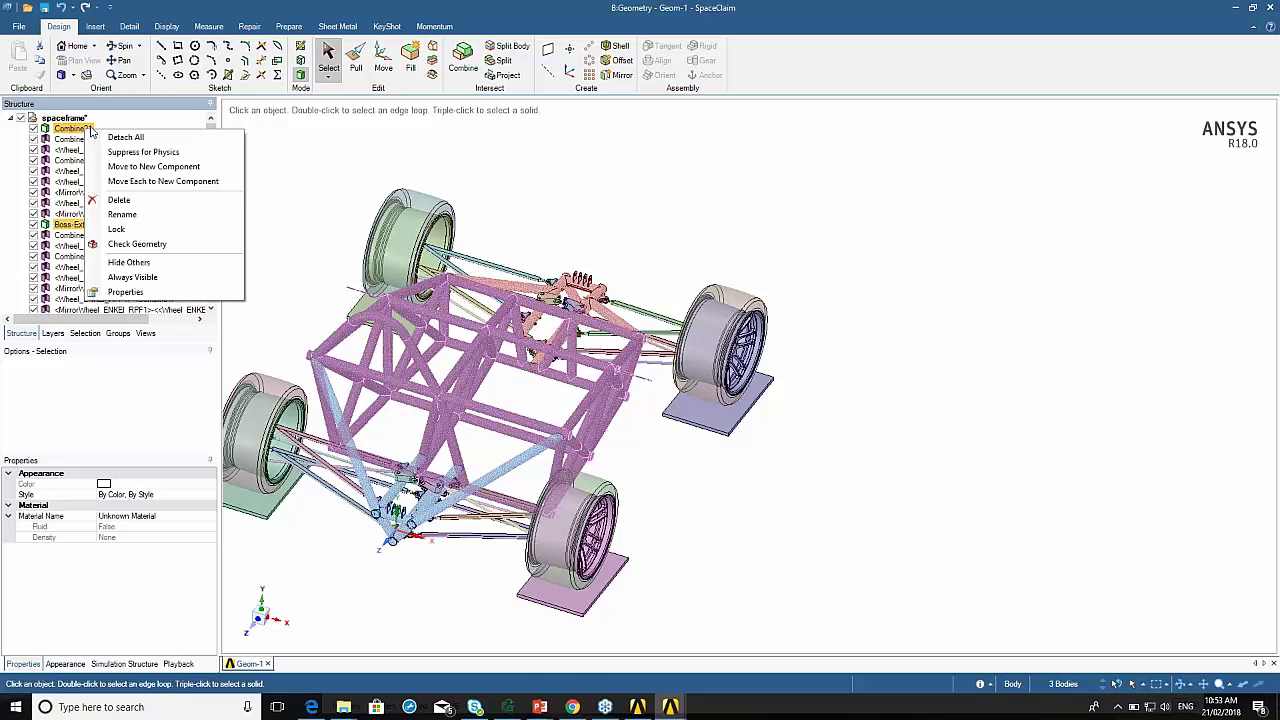
{"action": "left_click", "coordinate": [138, 168]}
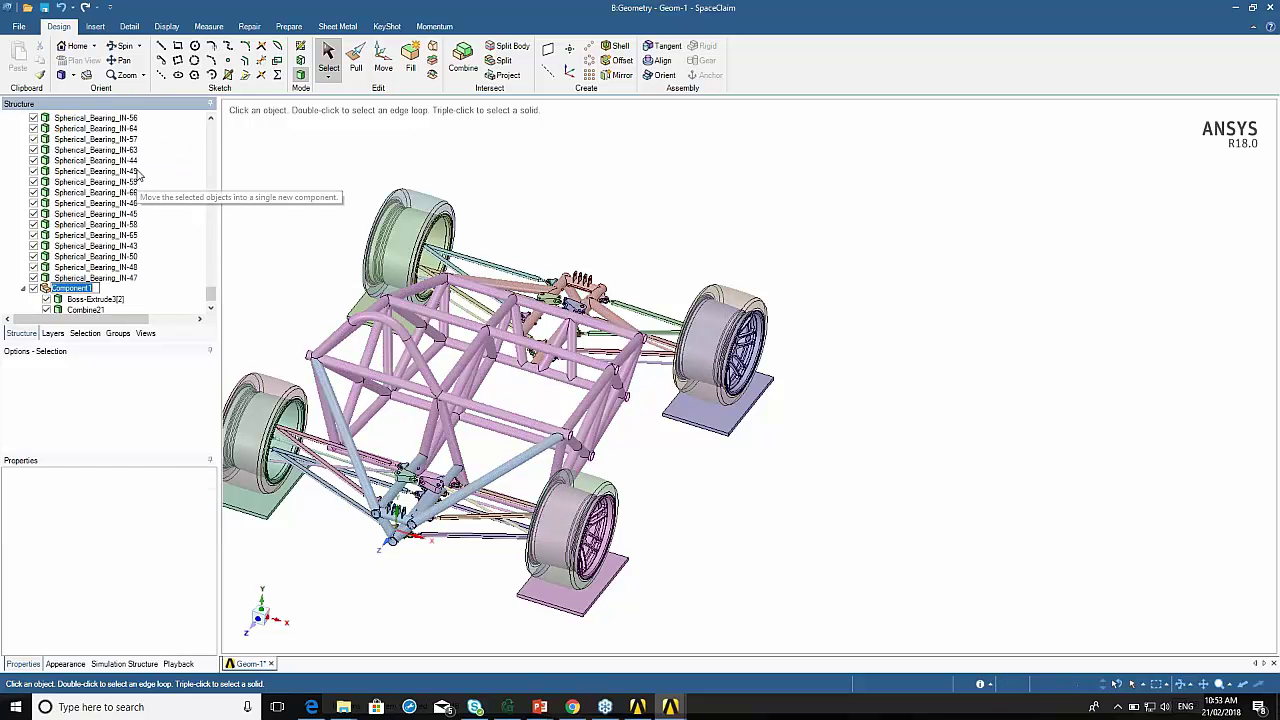
{"action": "key", "text": "Return"}
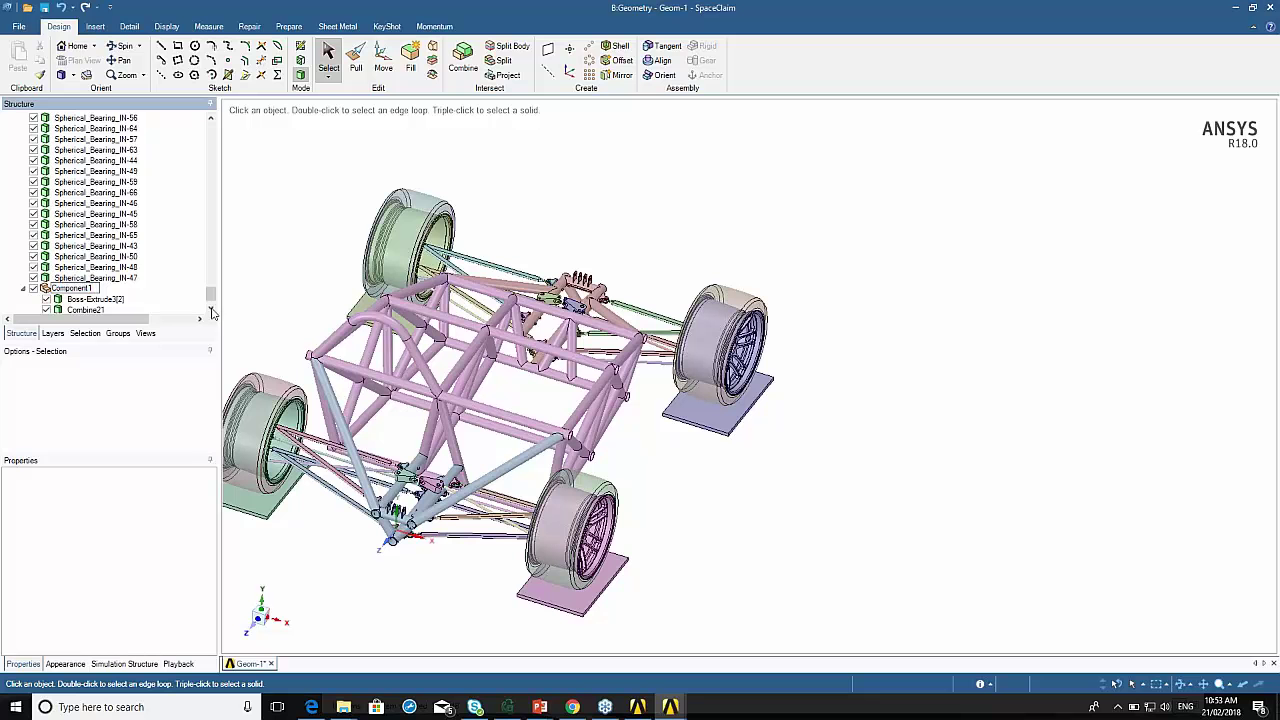
Open the new component holding the three chassis bodies in its own design window.
{"action": "left_click", "coordinate": [211, 310]}
{"action": "left_click", "coordinate": [211, 310]}
{"action": "left_click", "coordinate": [72, 268]}
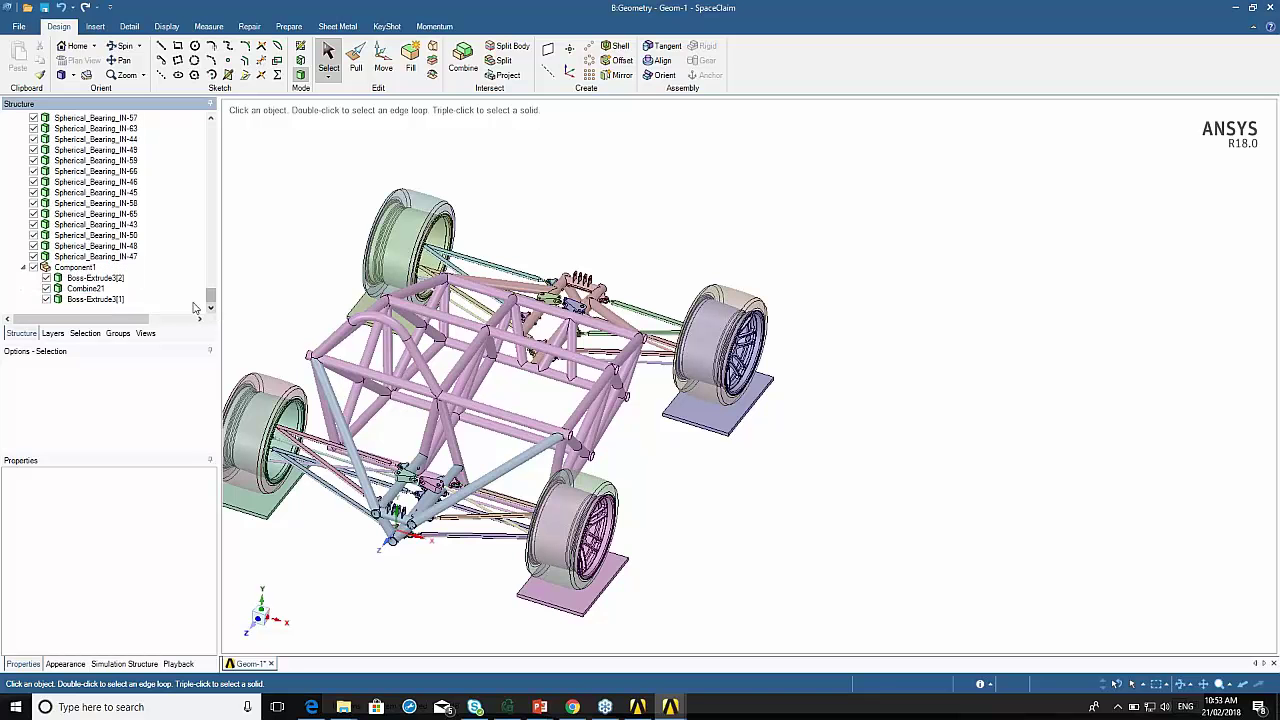
{"action": "right_click", "coordinate": [69, 272]}
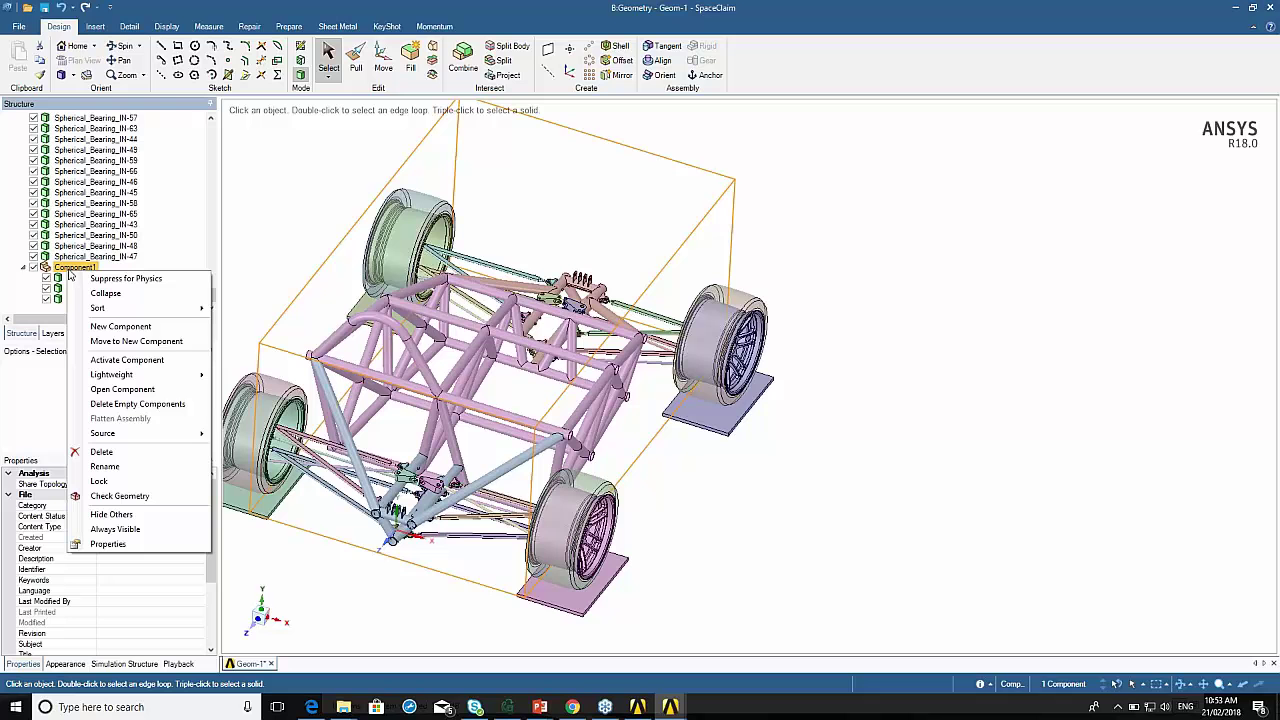
{"action": "left_click", "coordinate": [123, 389]}
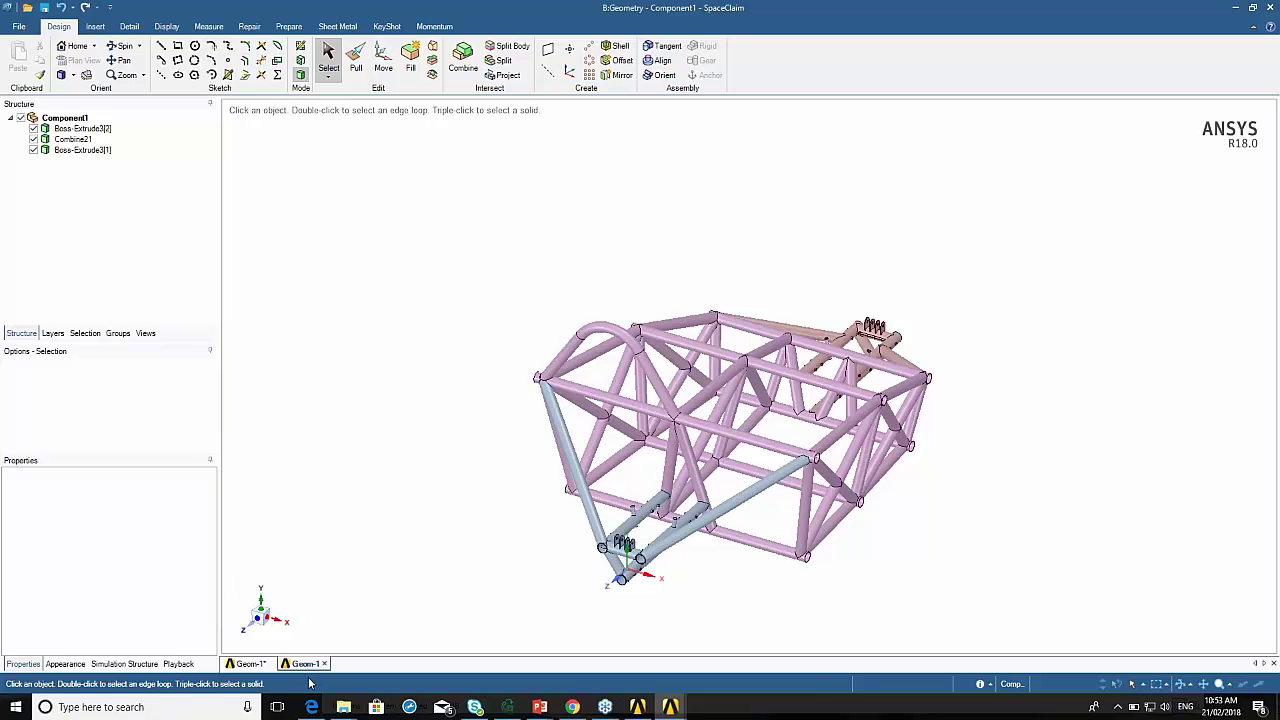
Combine the main tube frame with the subframes at both ends into a single solid body.
{"action": "middle_click_drag", "start_coordinate": [797, 515], "coordinate": [631, 397], "text": "shift"}
{"action": "scroll", "coordinate": [631, 397], "scroll_direction": "down", "scroll_amount": 3}
{"action": "scroll", "coordinate": [631, 397], "scroll_direction": "up", "scroll_amount": 5}
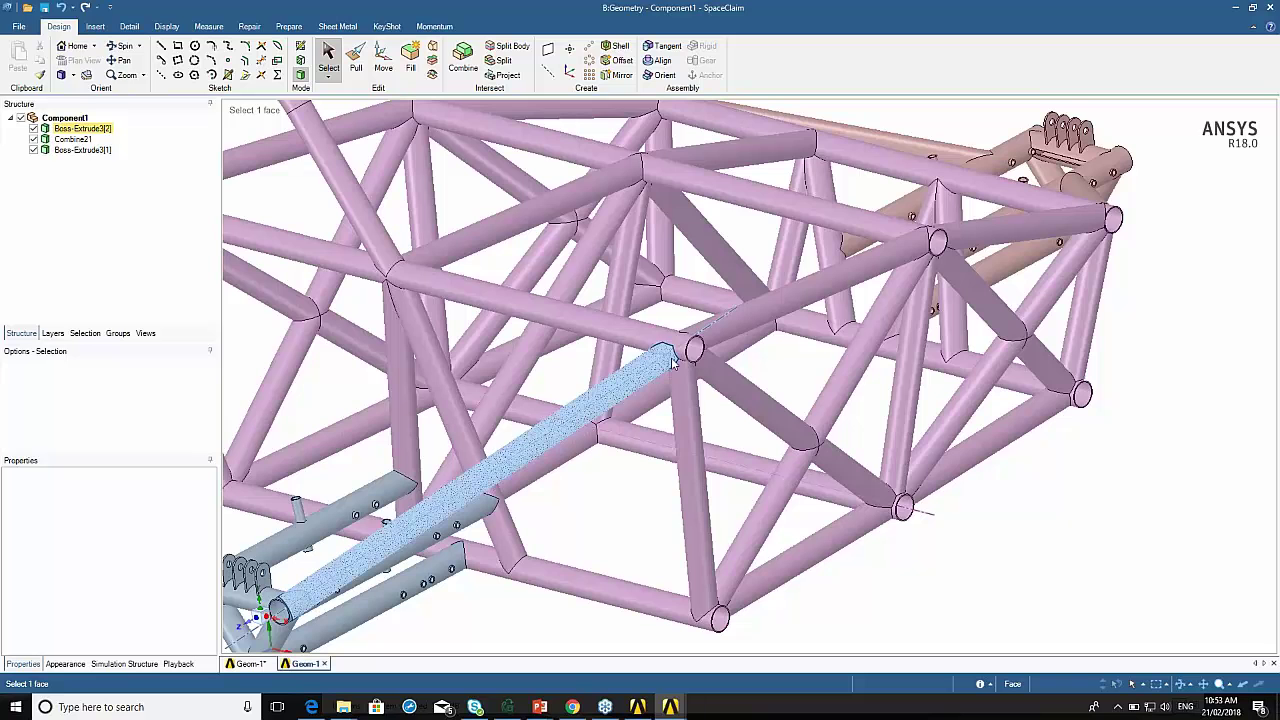
{"action": "scroll", "coordinate": [672, 370], "scroll_direction": "down", "scroll_amount": 6}
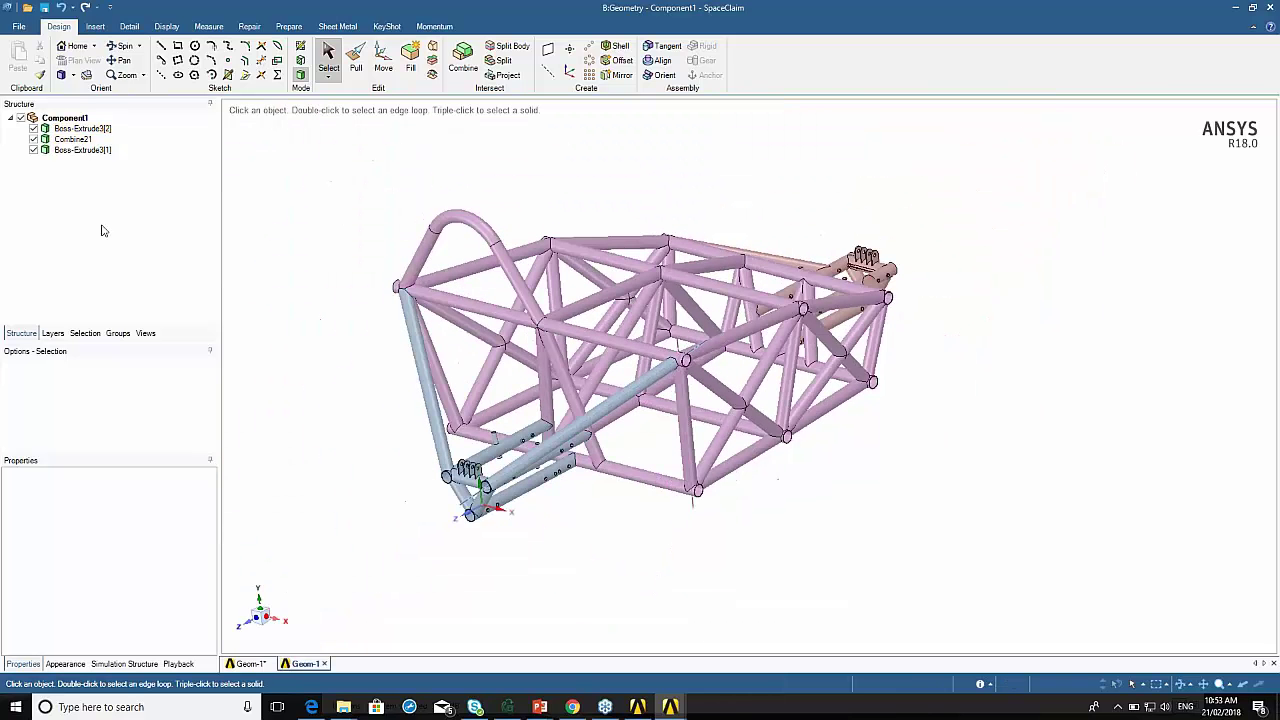
{"action": "left_click", "coordinate": [463, 60]}
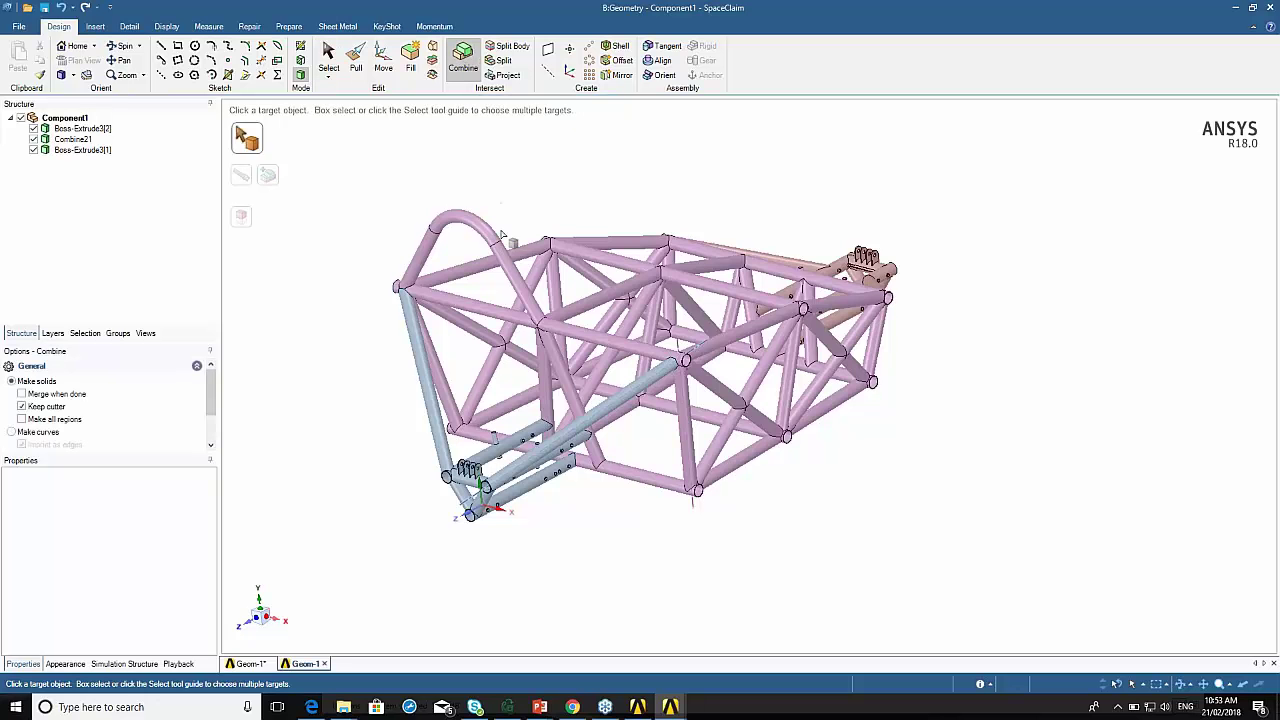
{"action": "left_click", "coordinate": [515, 262]}
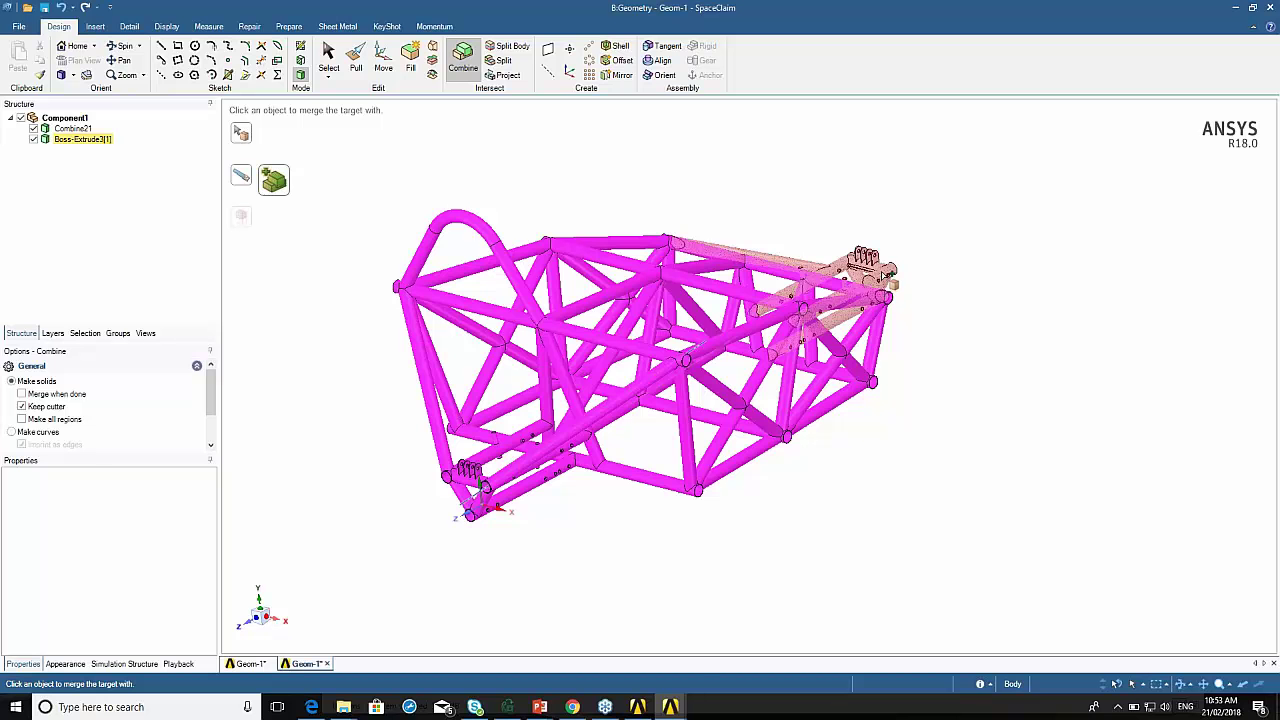
{"action": "left_click", "coordinate": [890, 276]}
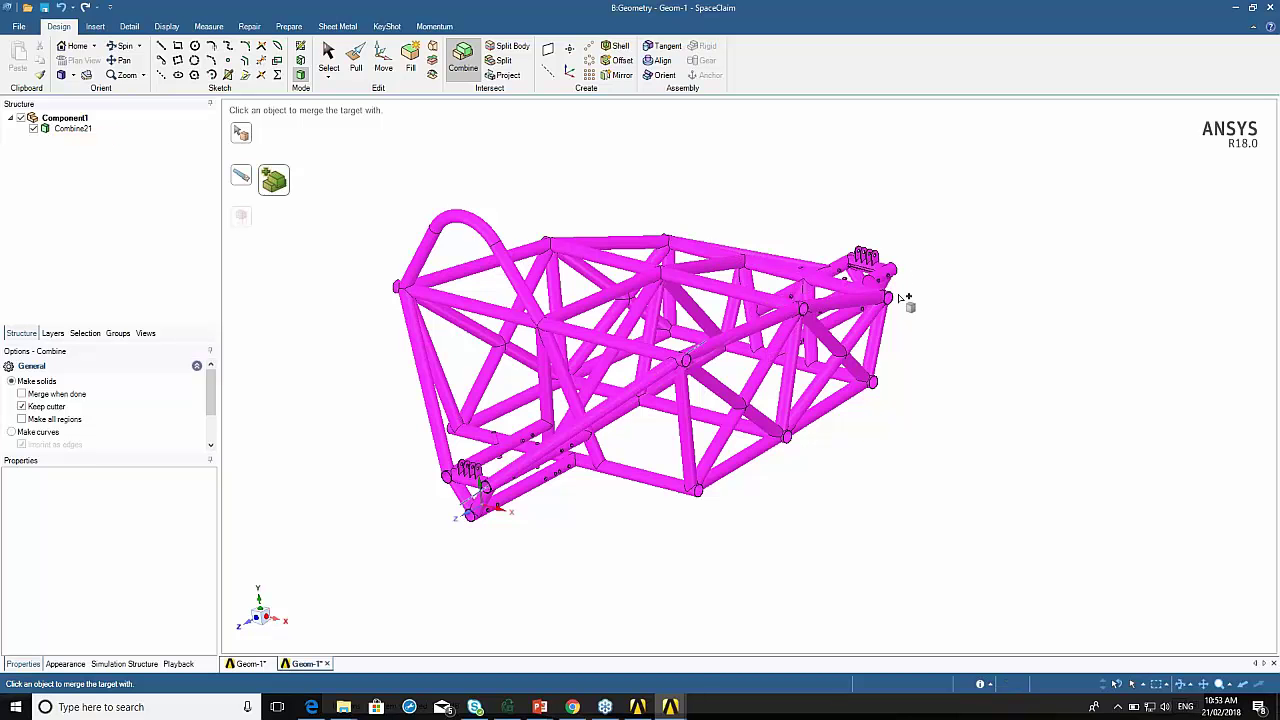
{"action": "left_click", "coordinate": [330, 233]}
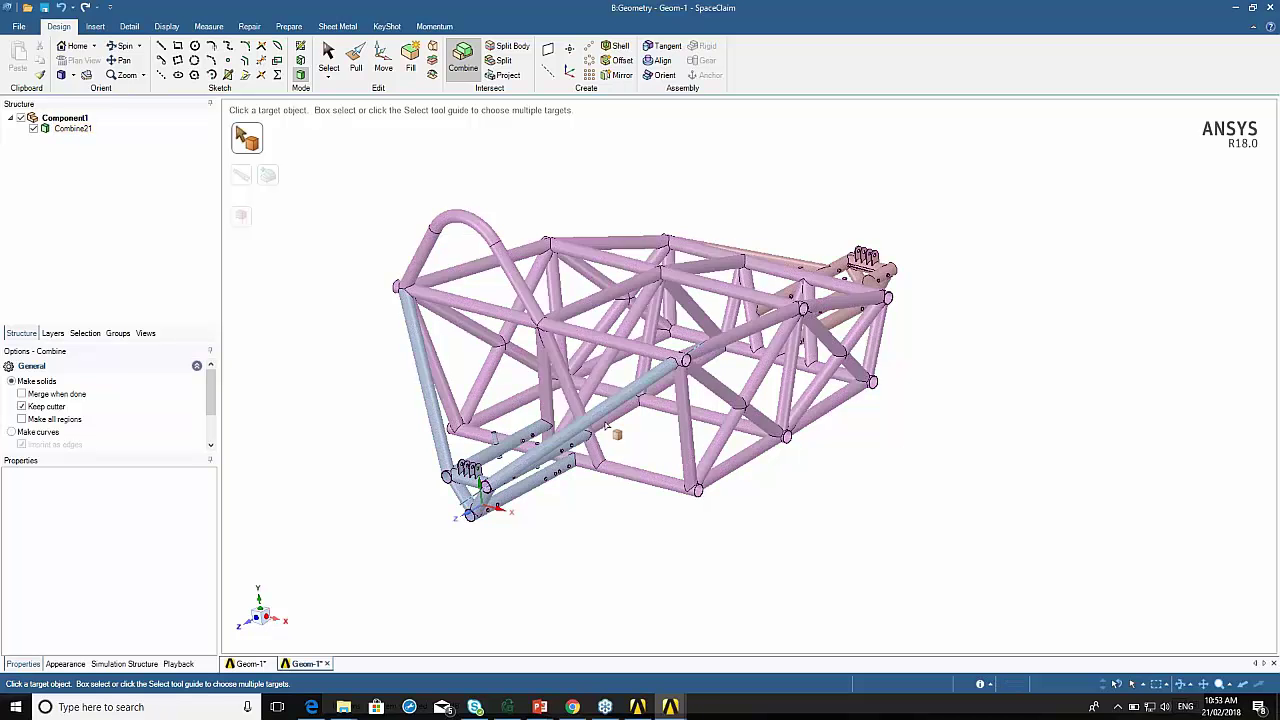
{"action": "key", "text": "Escape"}
Examine the small tubes and mounting bosses on the subframe near the origin, selecting individual faces and edges.
{"action": "scroll", "coordinate": [549, 513], "scroll_direction": "up", "scroll_amount": 3}
{"action": "scroll", "coordinate": [549, 513], "scroll_direction": "up", "scroll_amount": 6}
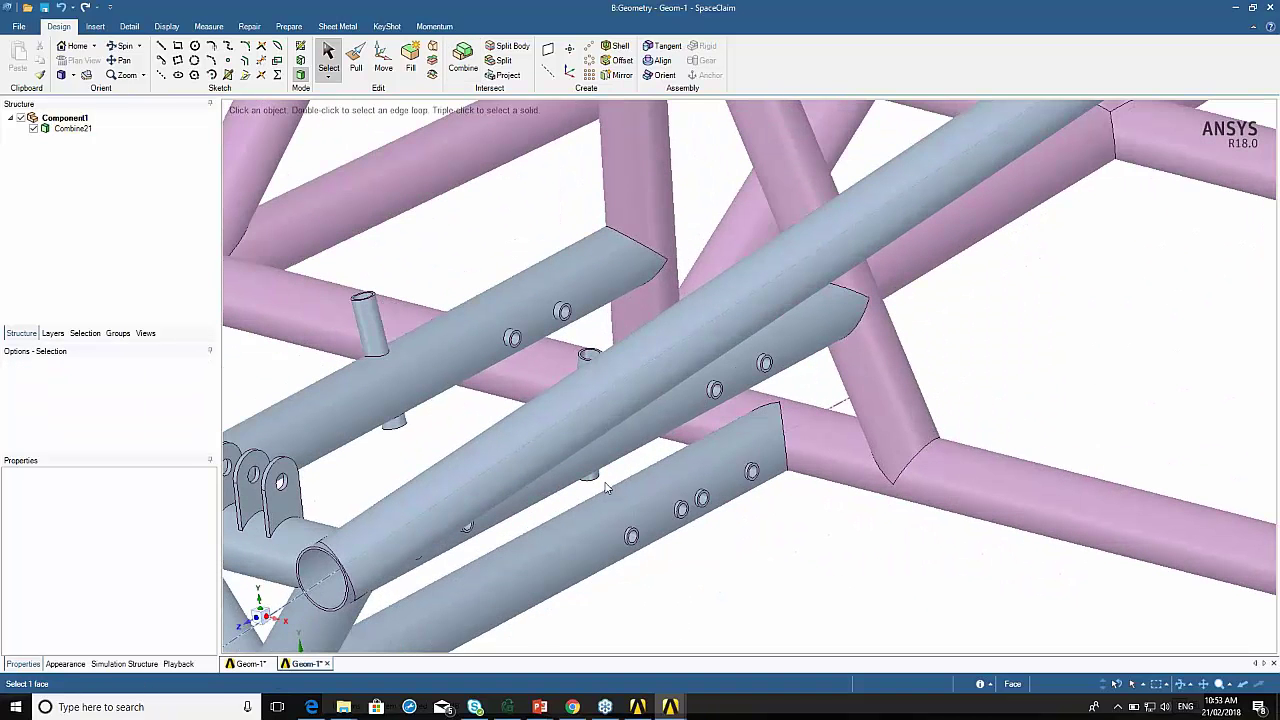
{"action": "left_click", "coordinate": [563, 417]}
{"action": "middle_click_drag", "start_coordinate": [563, 417], "coordinate": [630, 437]}
{"action": "left_click", "coordinate": [603, 262]}
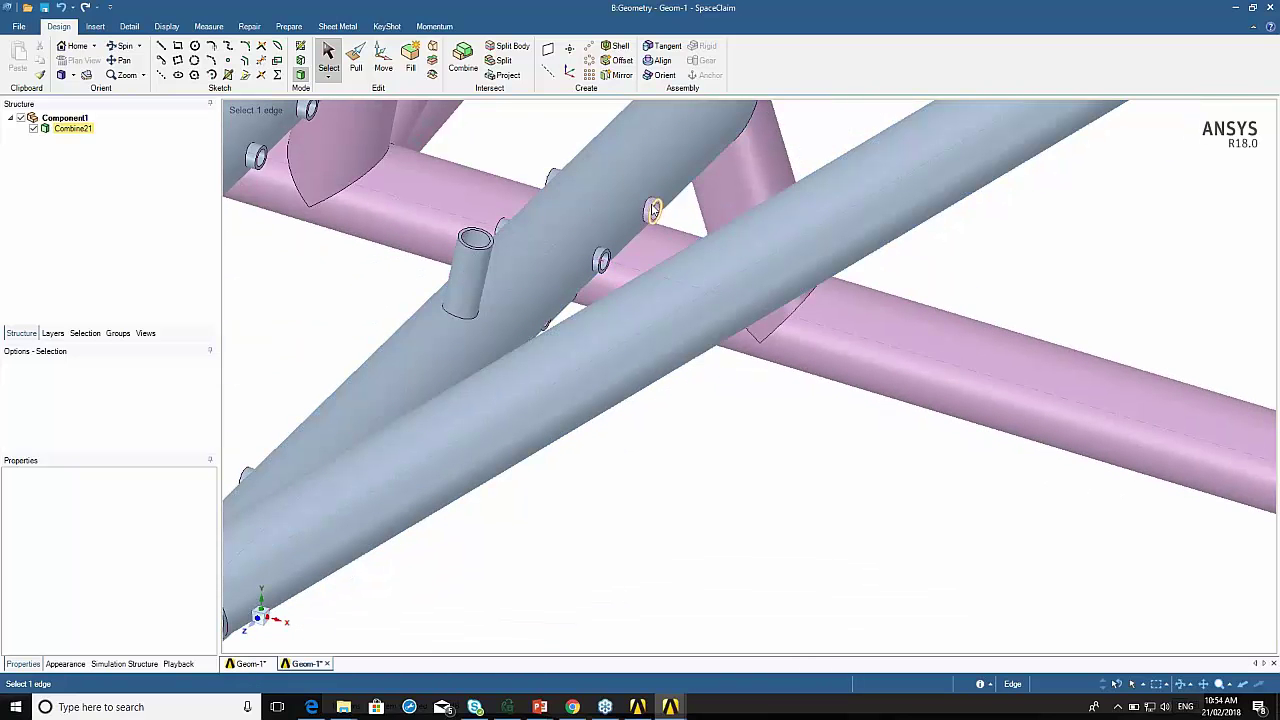
{"action": "left_click", "coordinate": [654, 211]}
{"action": "scroll", "coordinate": [654, 211], "scroll_direction": "down", "scroll_amount": 6}
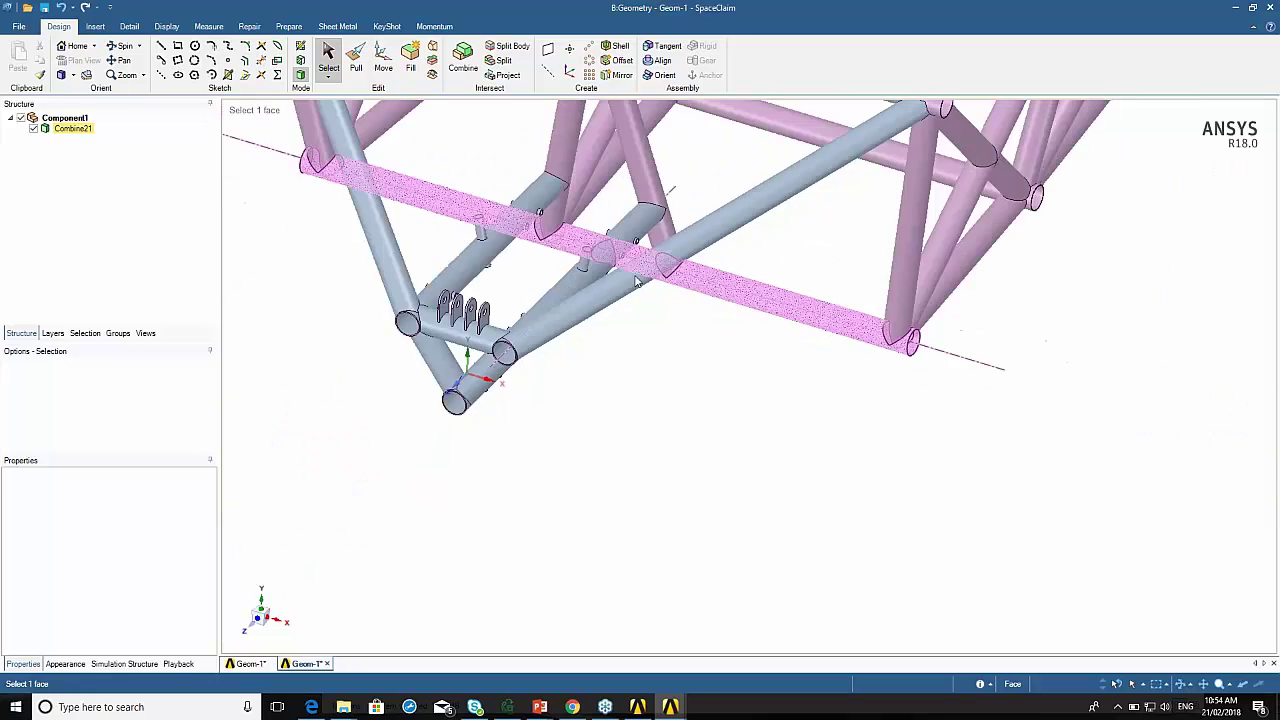
Inspect the whole combined chassis from the side and from above, checking its tube members and both end subframes.
{"action": "scroll", "coordinate": [585, 360], "scroll_direction": "up", "scroll_amount": 3}
{"action": "middle_click_drag", "start_coordinate": [592, 358], "coordinate": [690, 350]}
{"action": "left_click", "coordinate": [745, 403]}
{"action": "scroll", "coordinate": [745, 403], "scroll_direction": "down", "scroll_amount": 5}
{"action": "left_click", "coordinate": [762, 403]}
{"action": "left_click", "coordinate": [675, 338]}
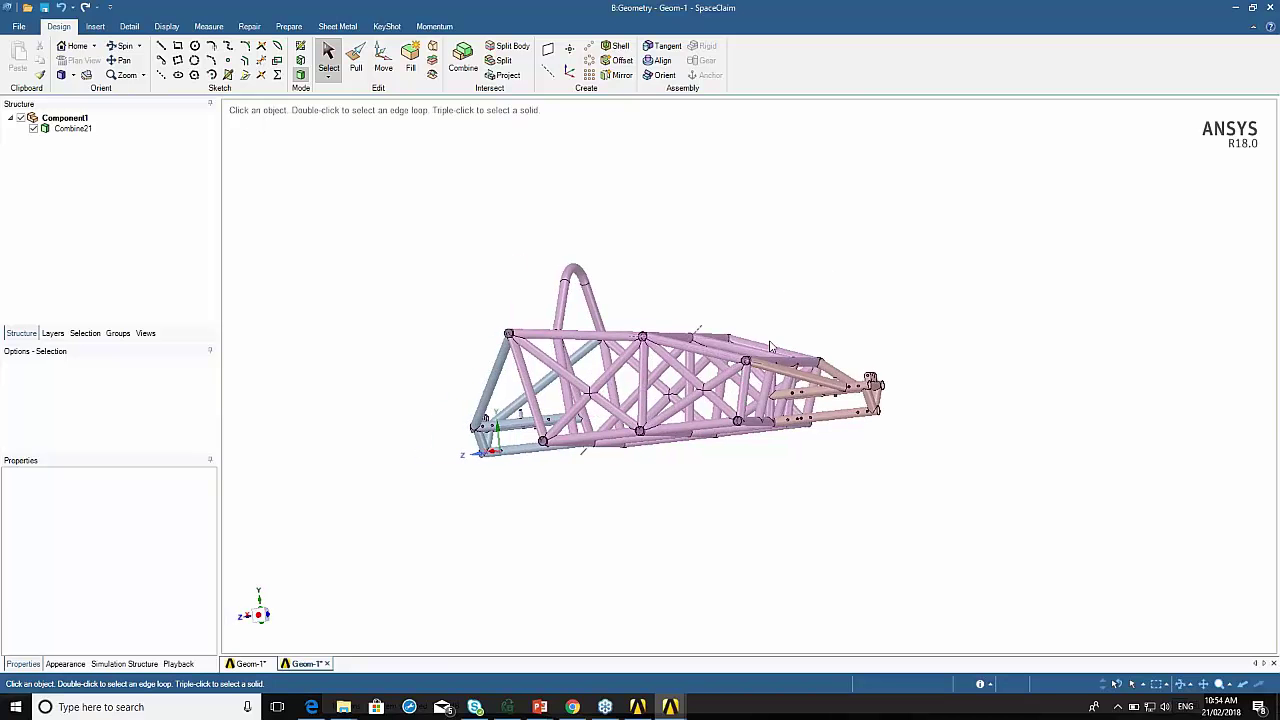
{"action": "middle_click_drag", "start_coordinate": [745, 358], "coordinate": [740, 390]}
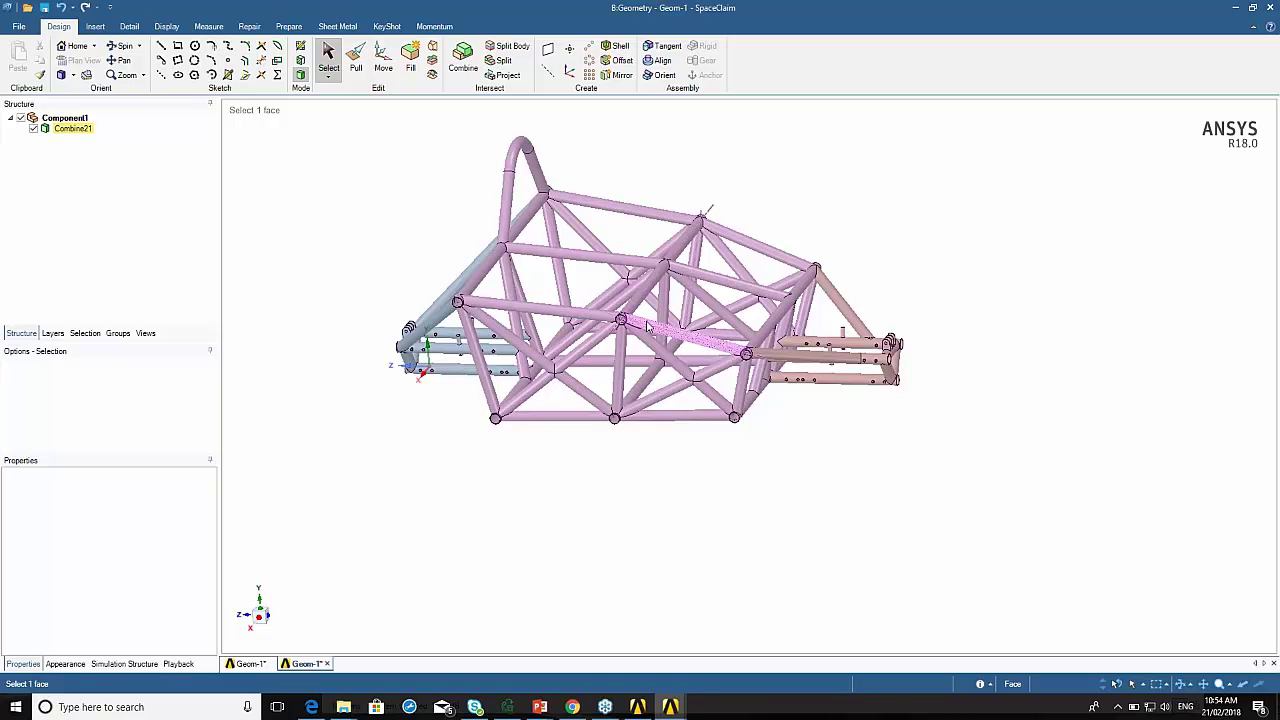
{"action": "left_click", "coordinate": [763, 207]}
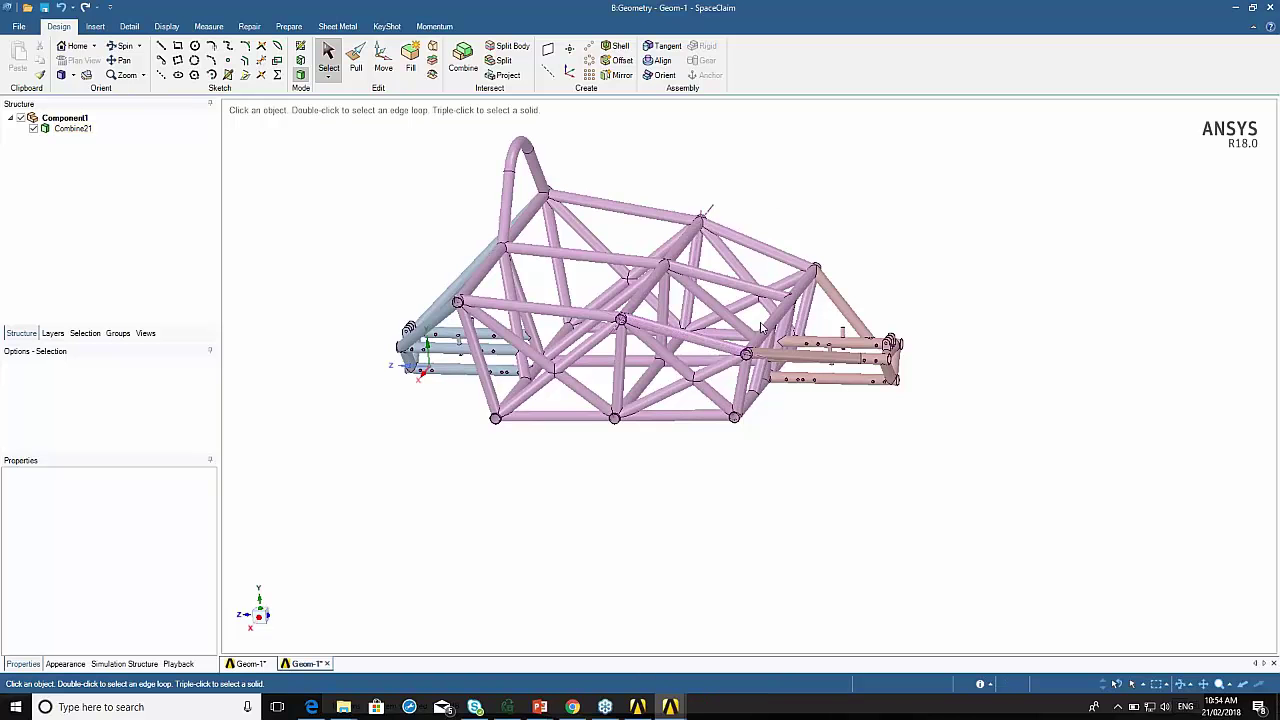
{"action": "left_click", "coordinate": [658, 332]}
Extract beams from the combined chassis solid.
{"action": "left_click", "coordinate": [287, 27]}
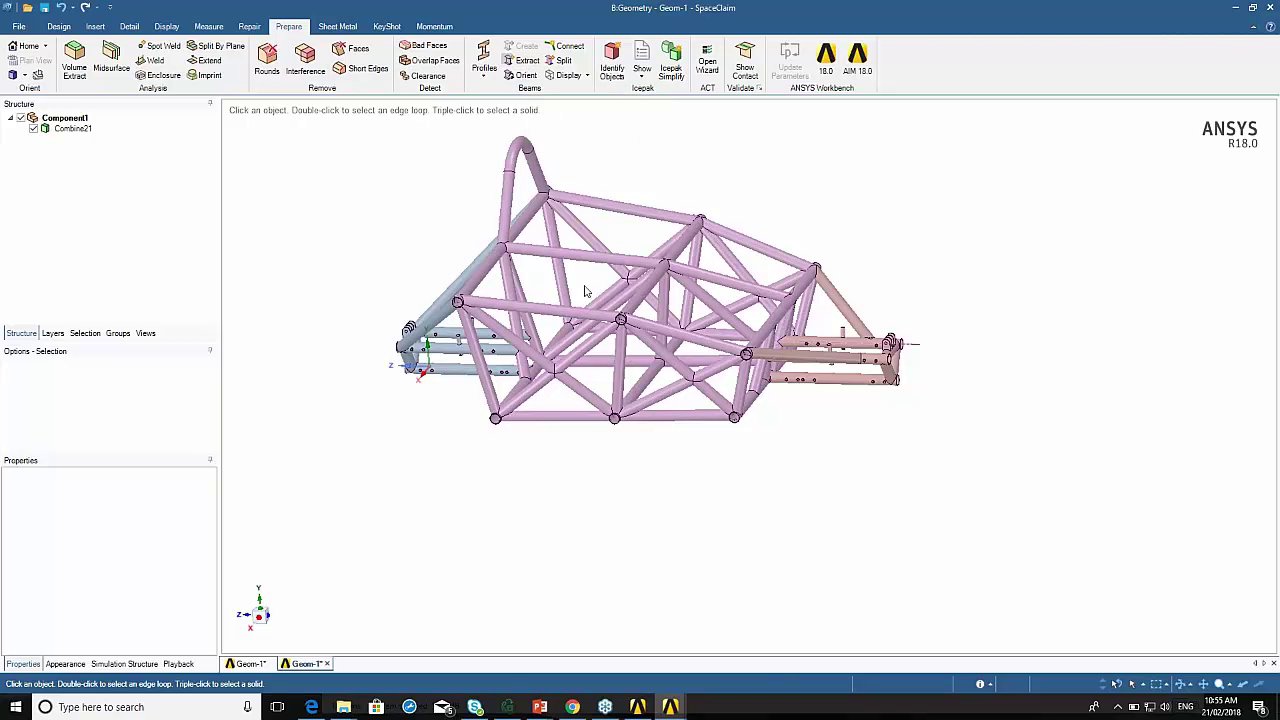
{"action": "left_click", "coordinate": [763, 364]}
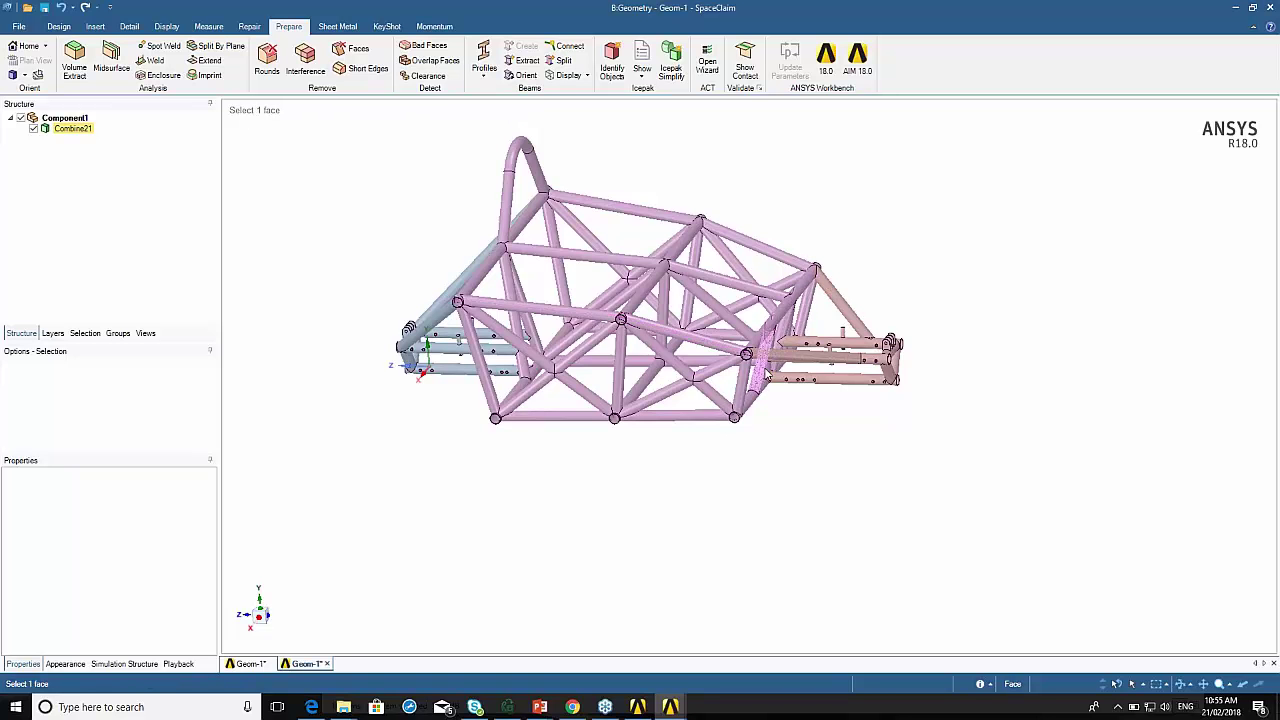
{"action": "key", "text": "Escape"}
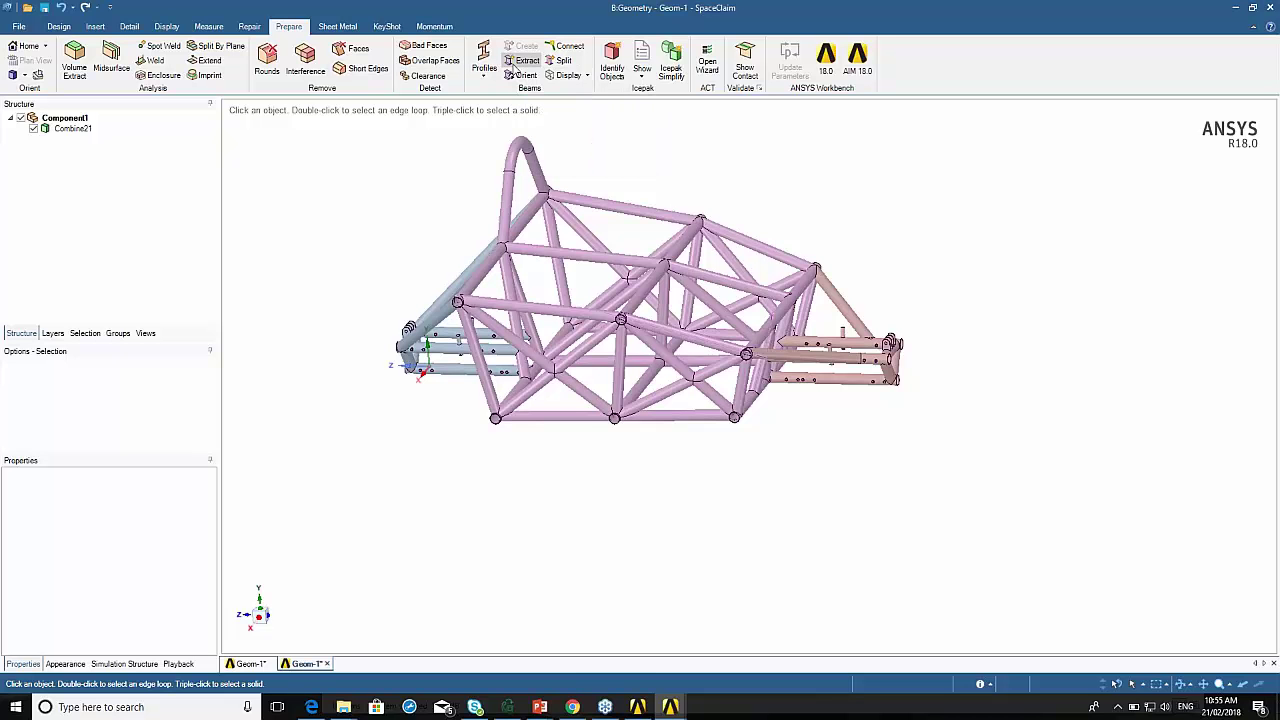
{"action": "left_click", "coordinate": [521, 62]}
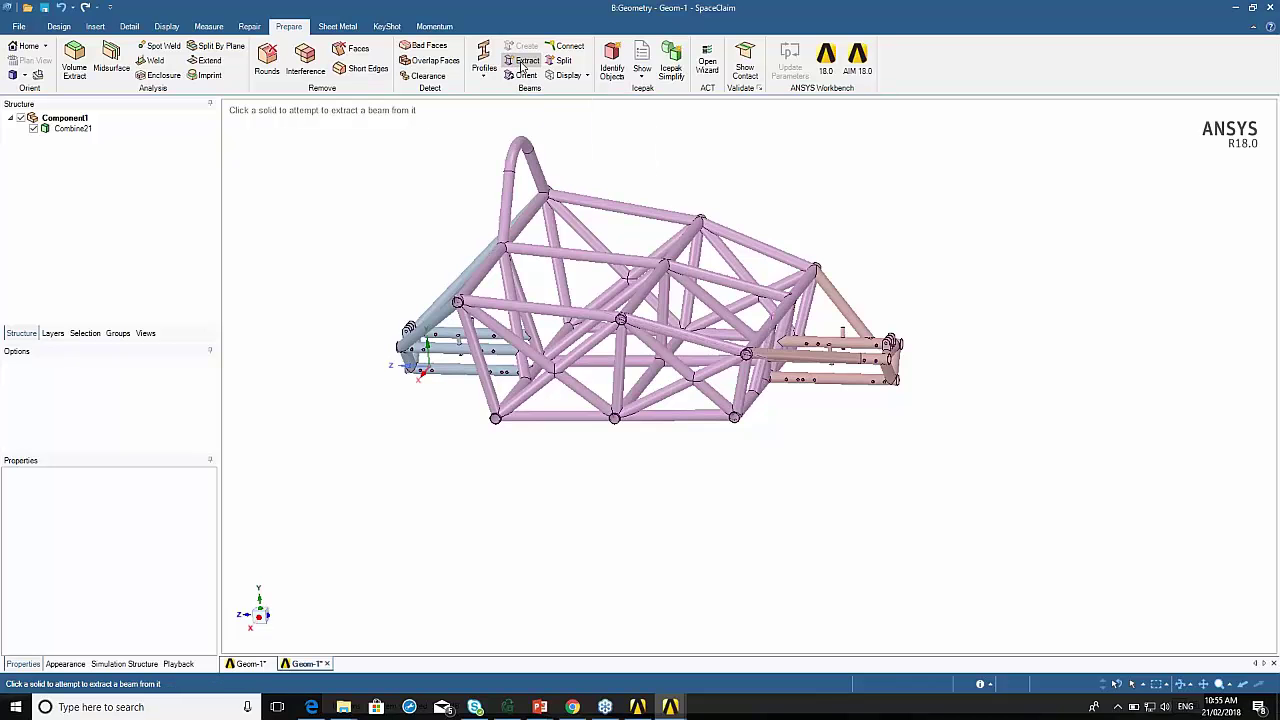
{"action": "left_click", "coordinate": [508, 206]}
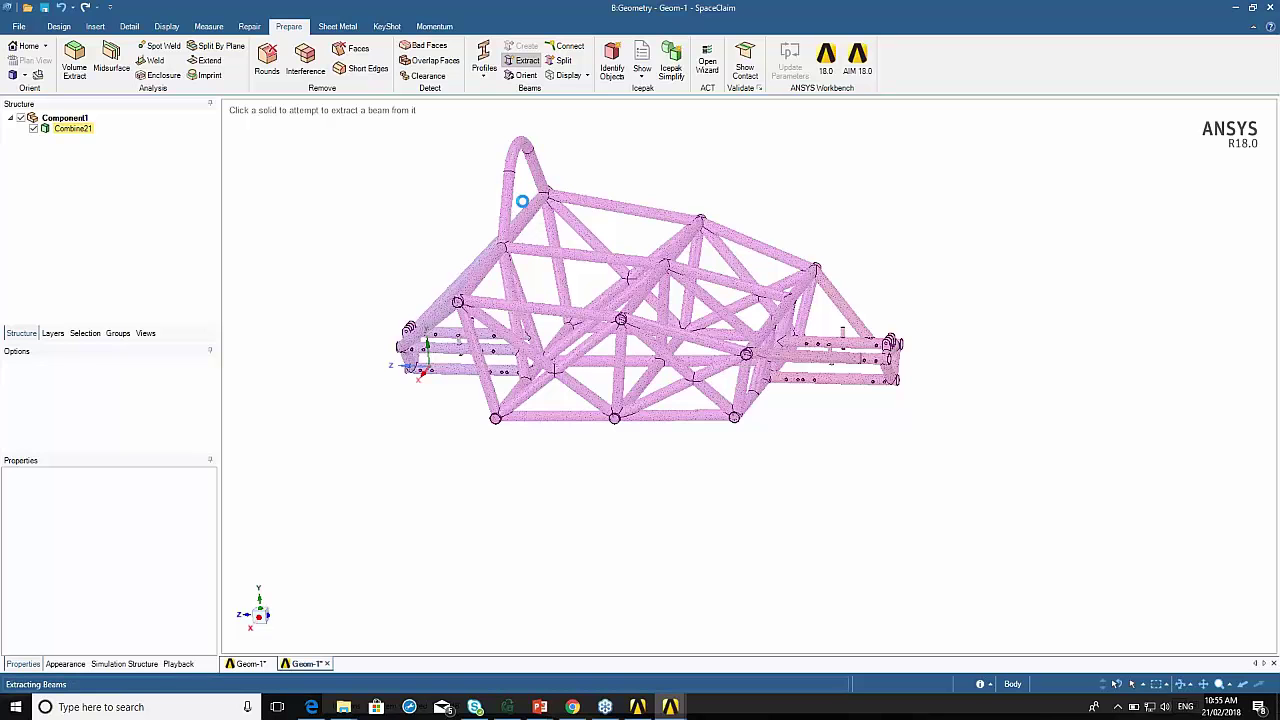
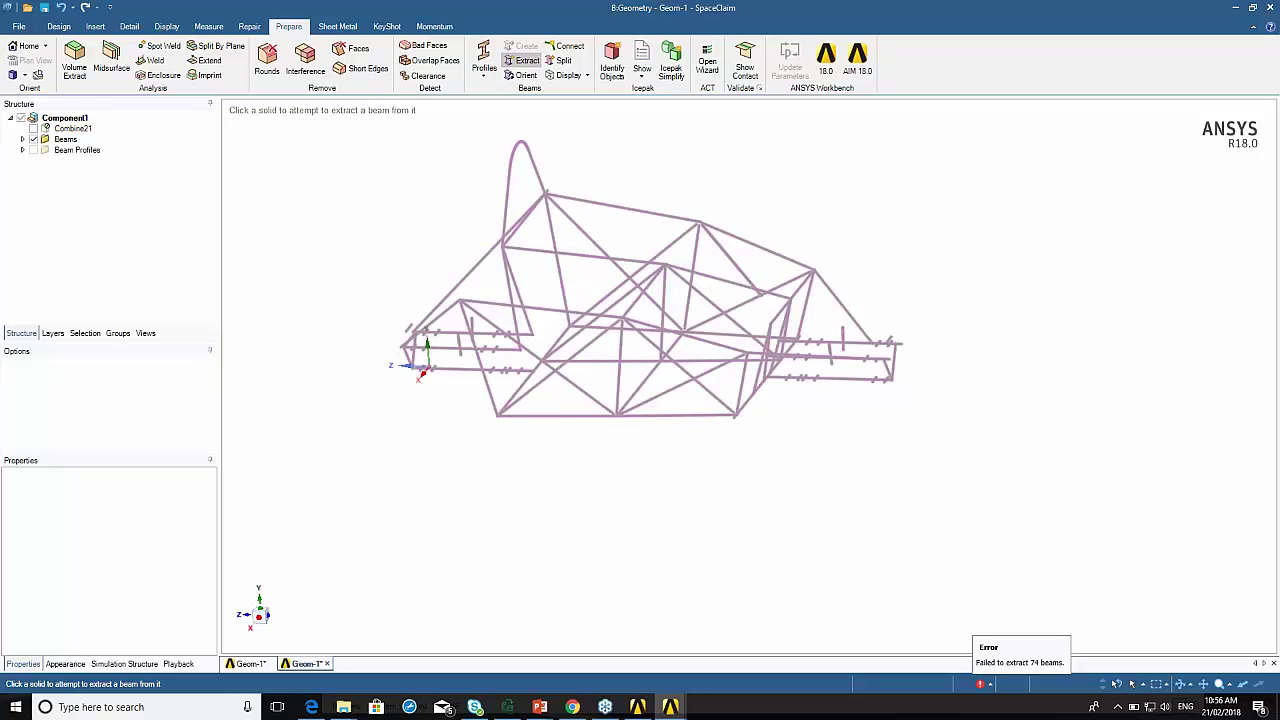
Examine the extracted beam model for gaps at the joints and for short leftover beams on the subframes.
{"action": "middle_click_drag", "start_coordinate": [575, 436], "coordinate": [640, 440]}
{"action": "scroll", "coordinate": [640, 440], "scroll_direction": "down", "scroll_amount": 3}
{"action": "scroll", "coordinate": [673, 362], "scroll_direction": "up", "scroll_amount": 3}
{"action": "scroll", "coordinate": [673, 362], "scroll_direction": "up", "scroll_amount": 10}
{"action": "scroll", "coordinate": [522, 368], "scroll_direction": "up", "scroll_amount": 6}
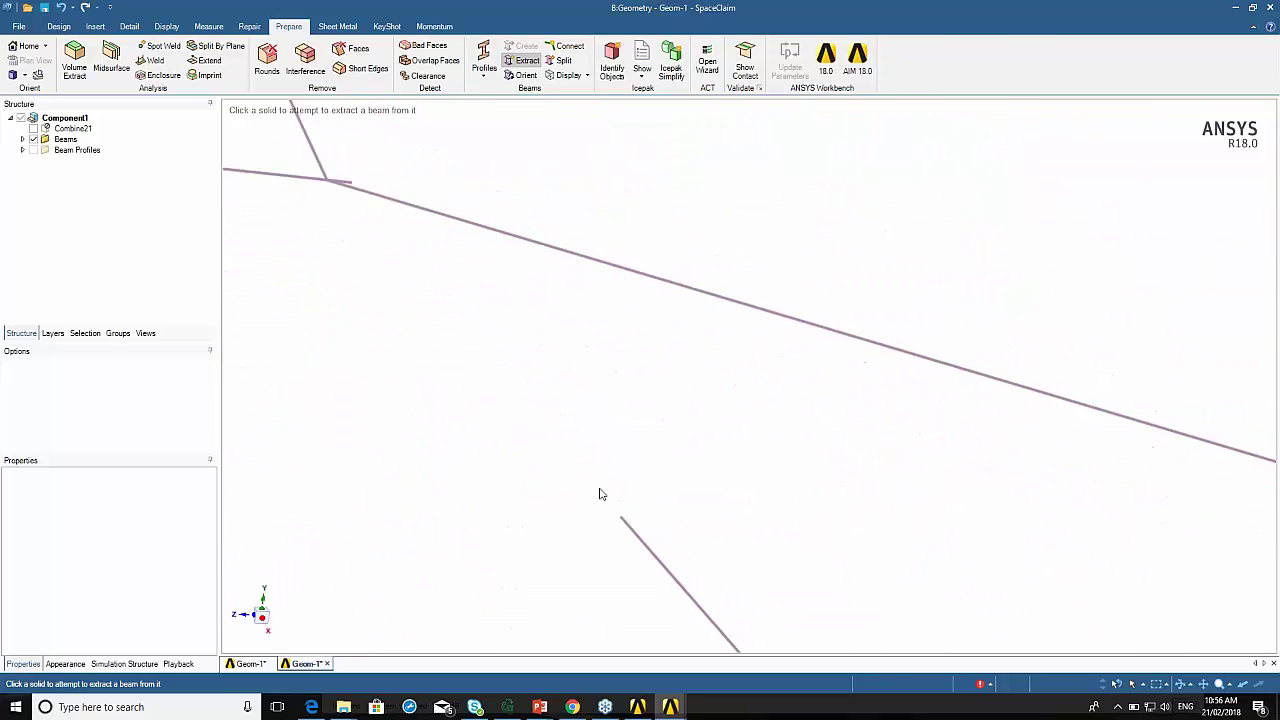
{"action": "scroll", "coordinate": [640, 497], "scroll_direction": "down", "scroll_amount": 5}
{"action": "scroll", "coordinate": [645, 500], "scroll_direction": "down", "scroll_amount": 4}
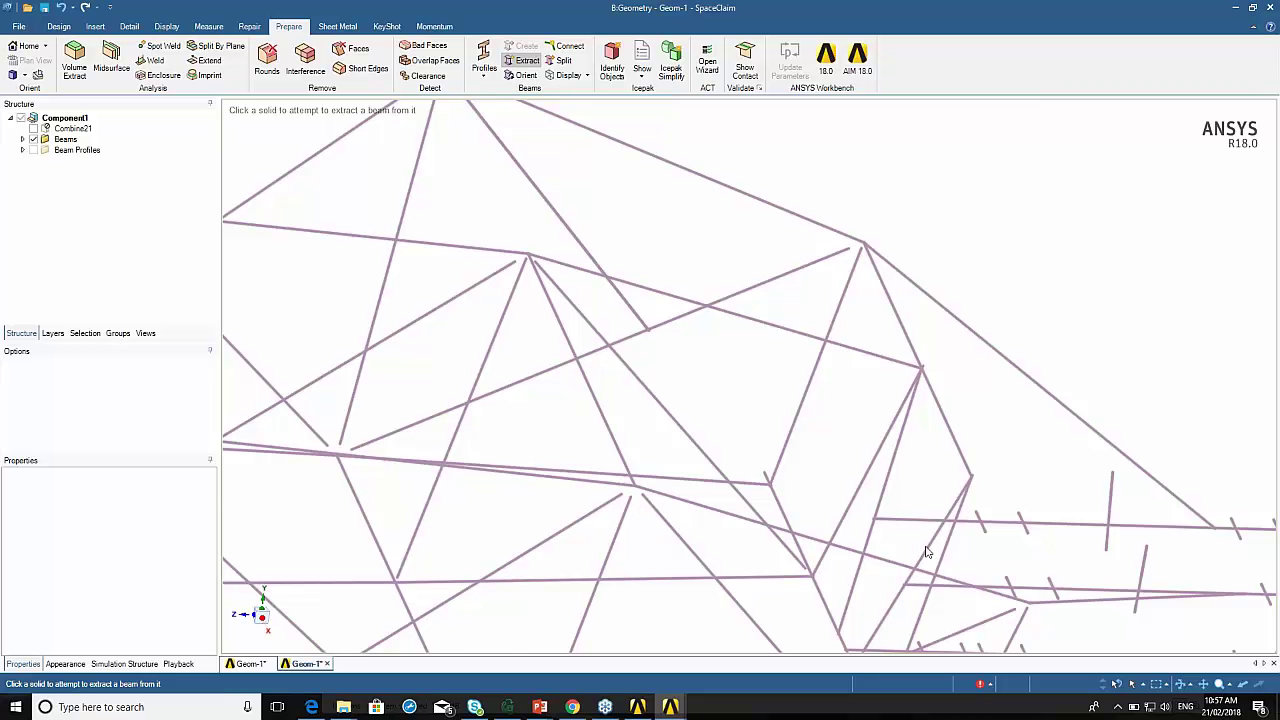
{"action": "scroll", "coordinate": [865, 260], "scroll_direction": "up", "scroll_amount": 2}
{"action": "scroll", "coordinate": [865, 263], "scroll_direction": "down", "scroll_amount": 4}
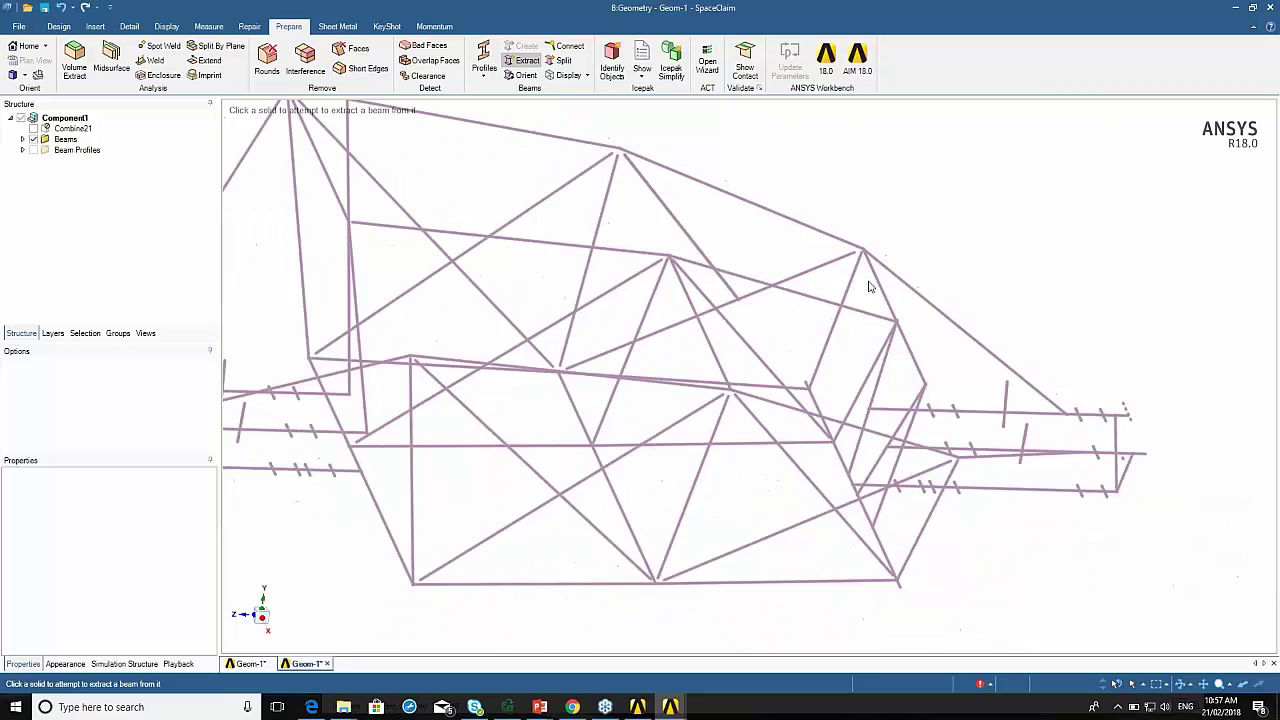
{"action": "scroll", "coordinate": [378, 418], "scroll_direction": "up", "scroll_amount": 3}
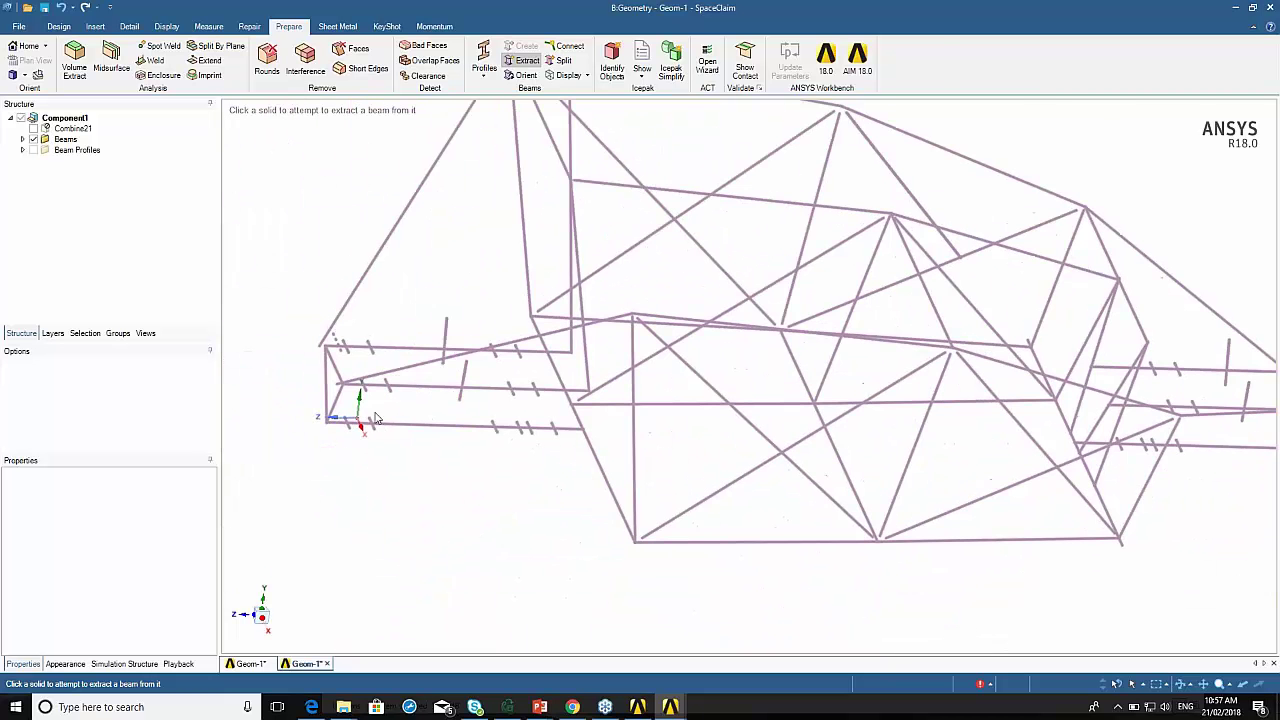
{"action": "scroll", "coordinate": [373, 392], "scroll_direction": "up", "scroll_amount": 1}
{"action": "middle_click_drag", "start_coordinate": [371, 390], "coordinate": [520, 430]}
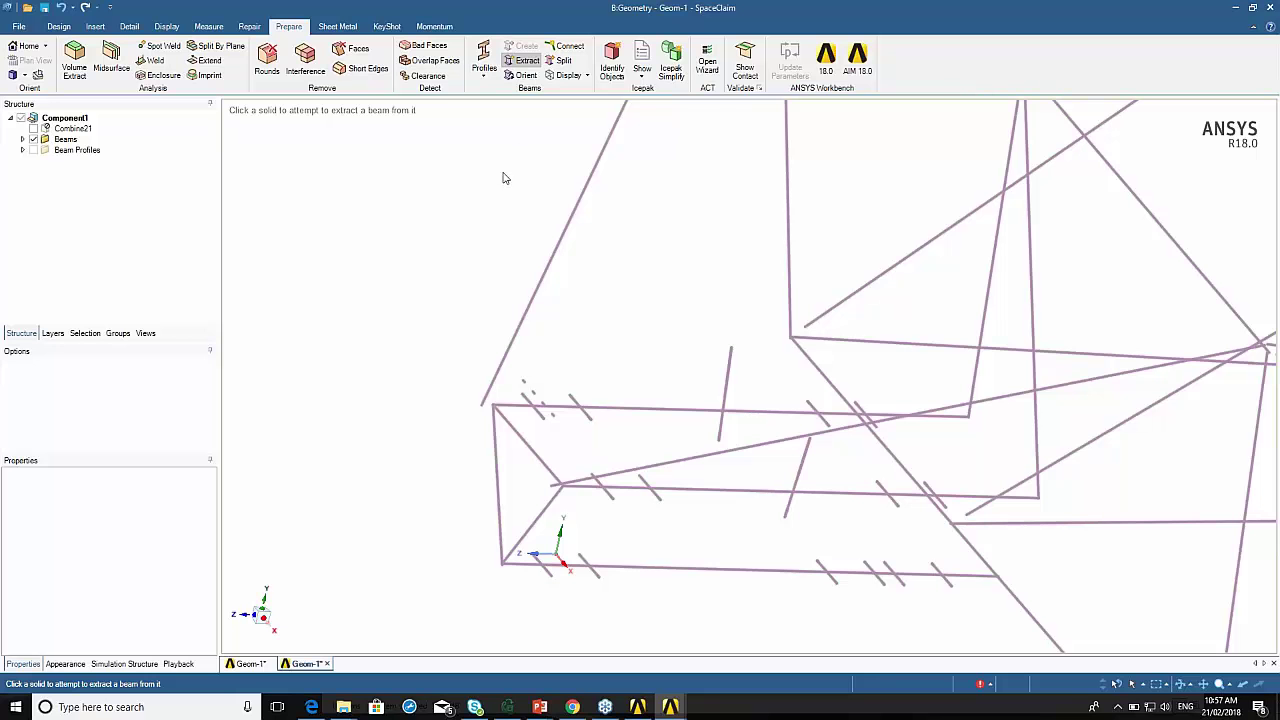
{"action": "key", "text": "Escape"}
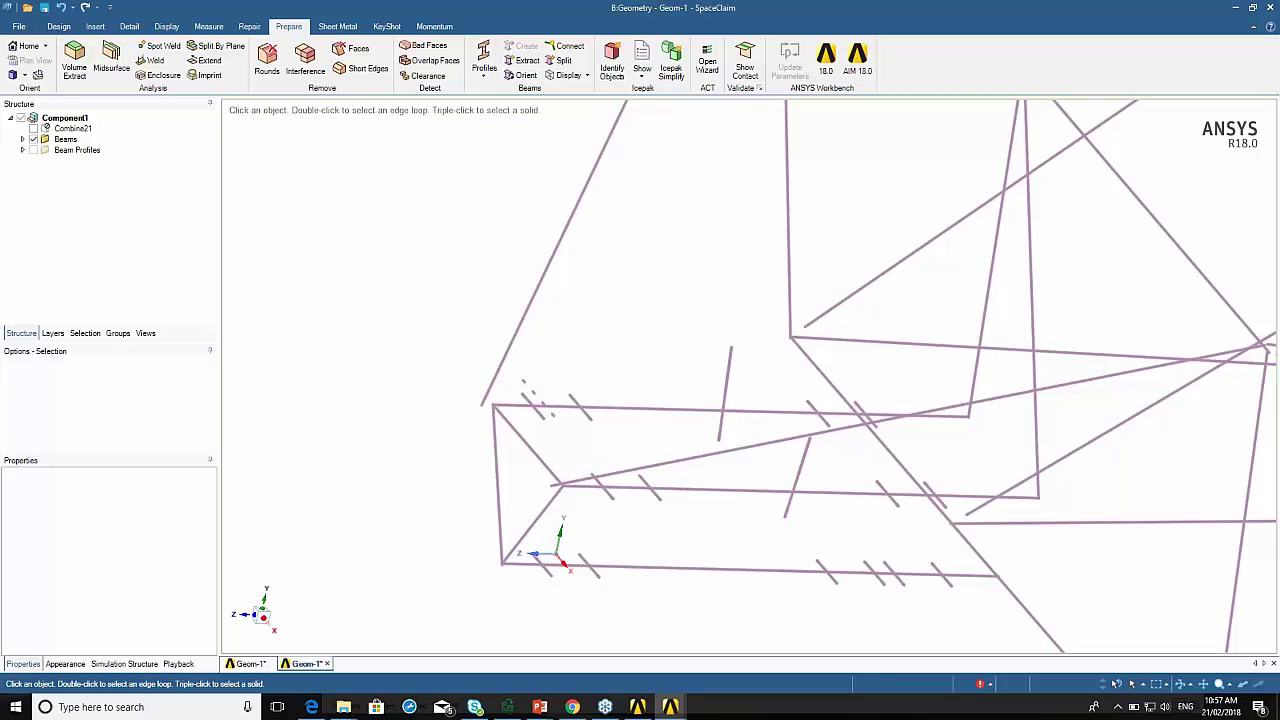
Delete one 65 mm cross beam near the outer end of the upper tube on the subframe by the origin.
{"action": "left_click", "coordinate": [590, 415]}
{"action": "left_click", "coordinate": [589, 416]}
{"action": "left_click", "coordinate": [589, 416]}
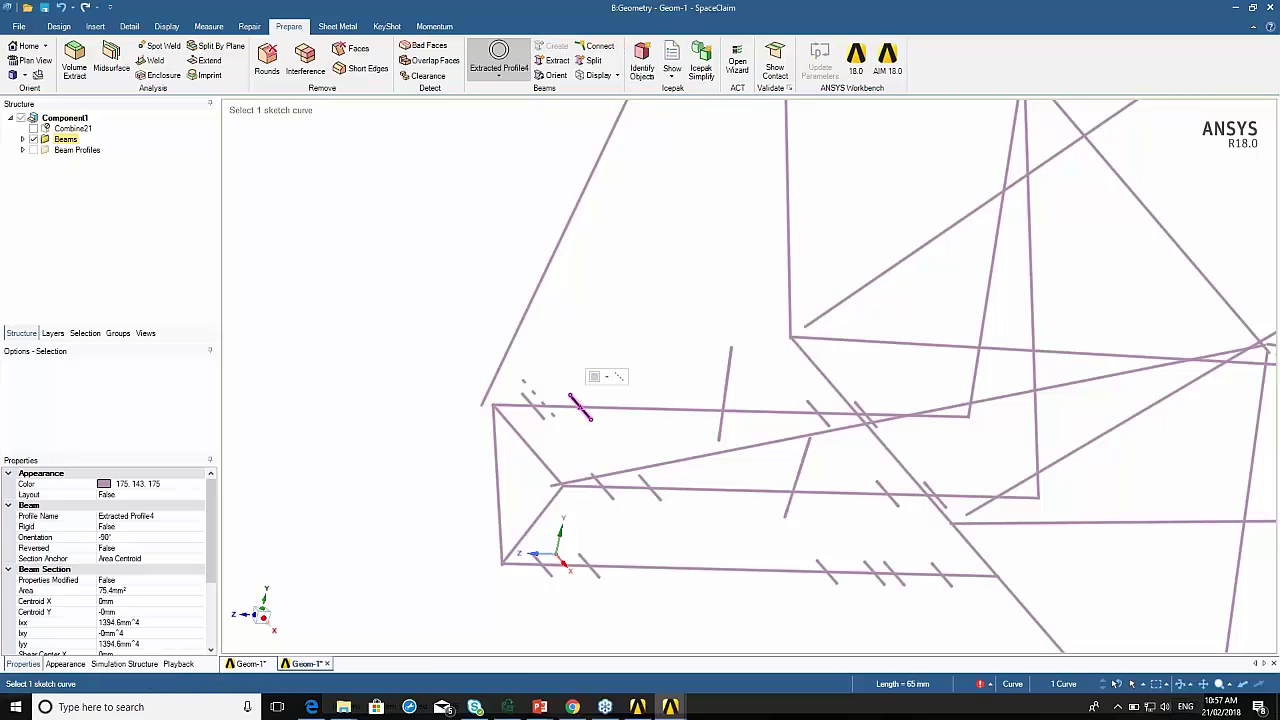
{"action": "key", "text": "Delete"}
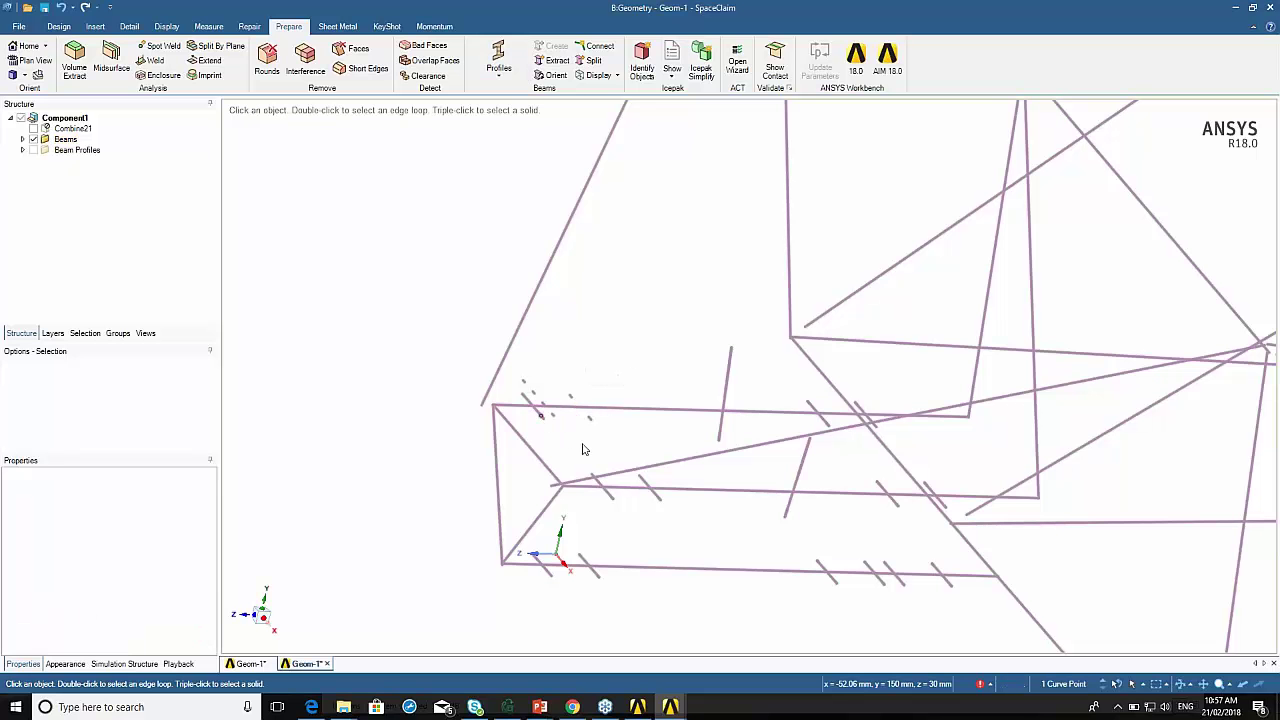
Select a 65 mm cross beam on the subframe's middle tube, extend the selection to all beams of the same size and delete them.
{"action": "left_click", "coordinate": [654, 491]}
{"action": "left_click", "coordinate": [92, 334]}
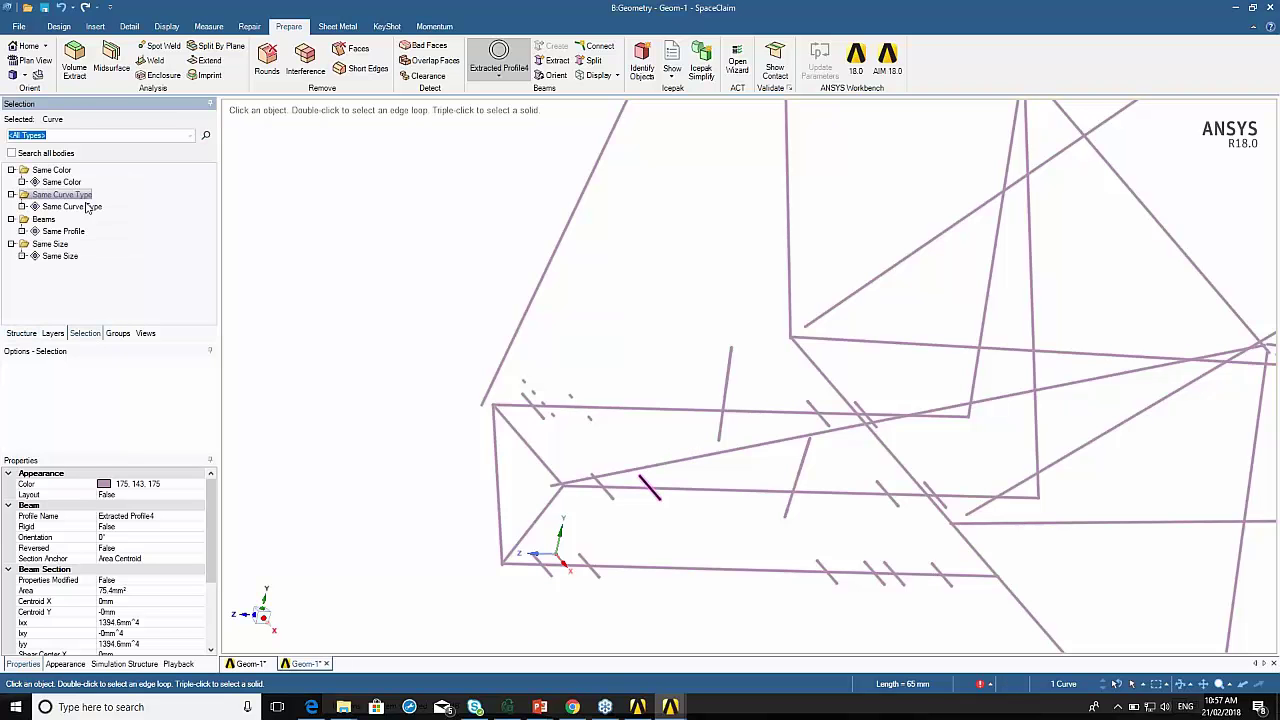
{"action": "left_click", "coordinate": [62, 257]}
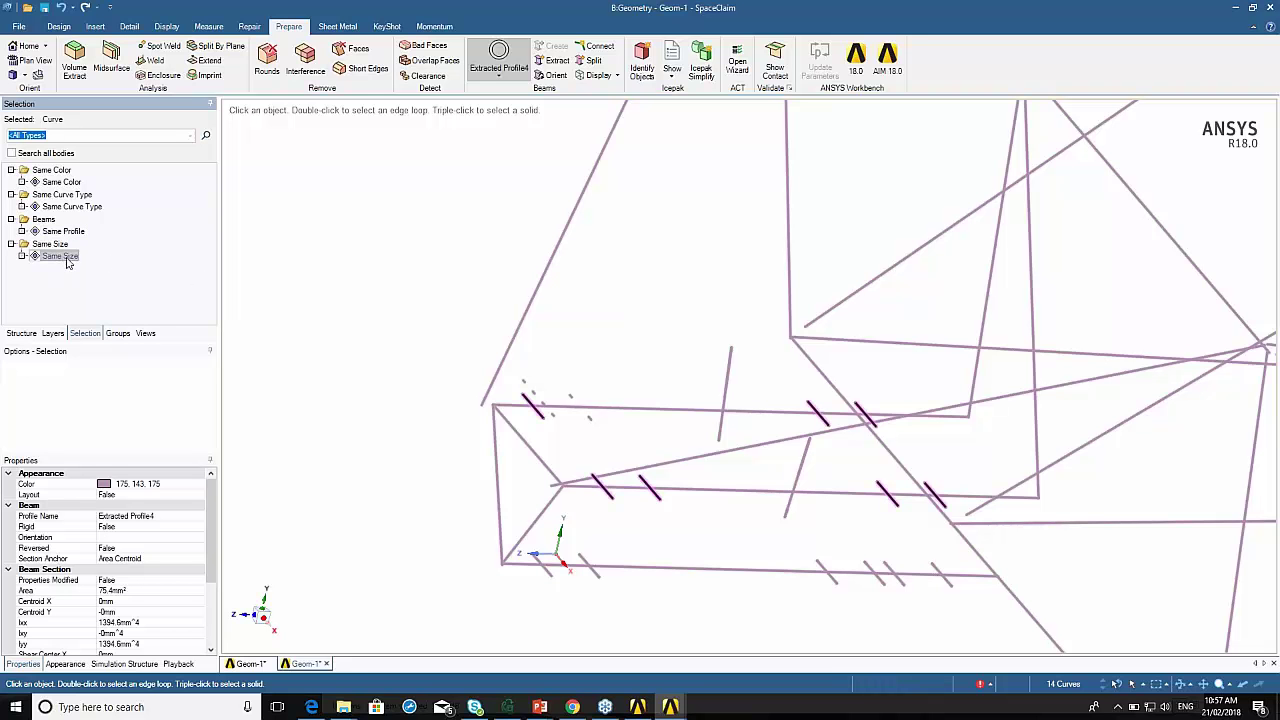
{"action": "left_click", "coordinate": [424, 302]}
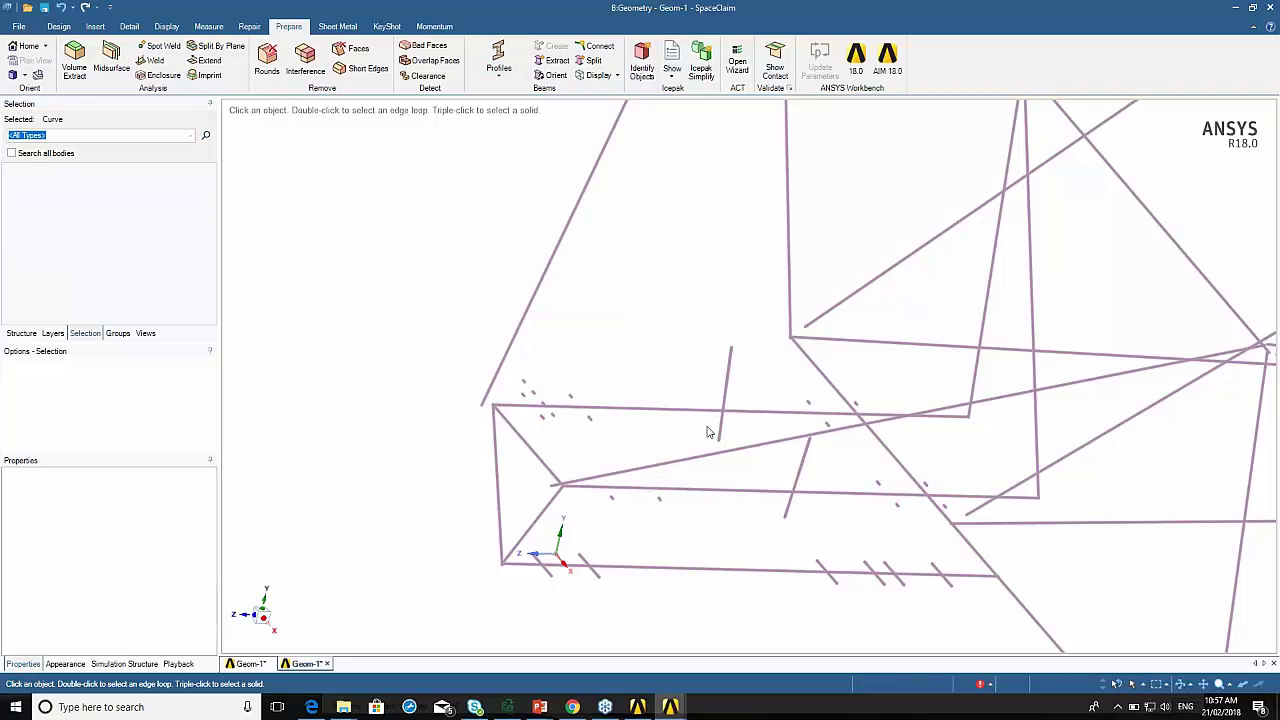
Select a 60 mm cross beam on the subframe's lower tube, extend the selection to all beams of the same size and delete them.
{"action": "left_click", "coordinate": [831, 578]}
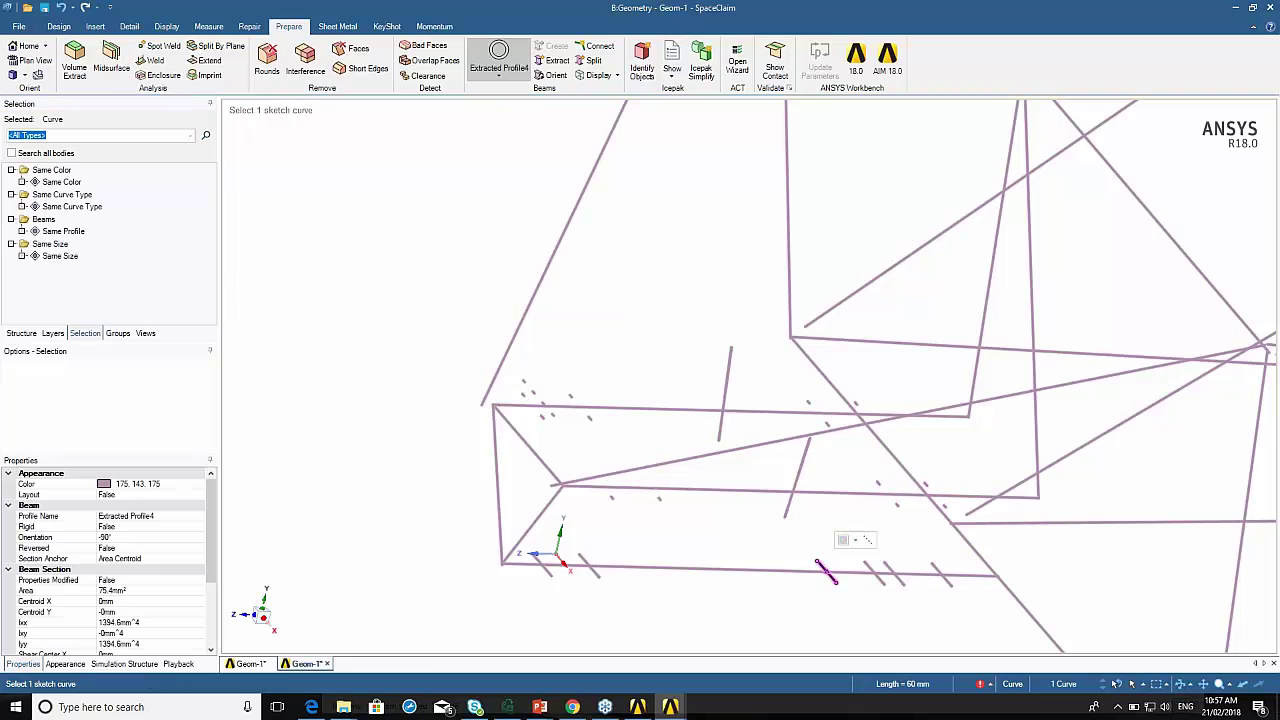
{"action": "left_click", "coordinate": [58, 256]}
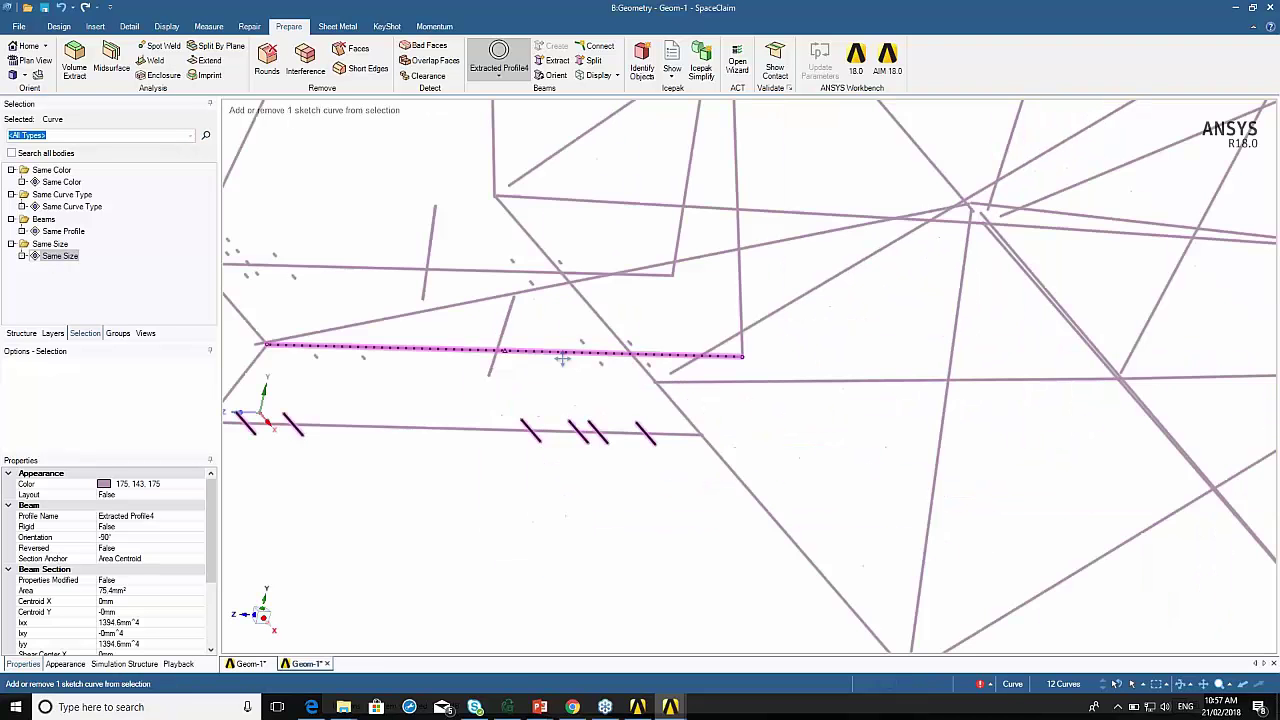
{"action": "scroll", "coordinate": [635, 517], "scroll_direction": "down", "scroll_amount": 5}
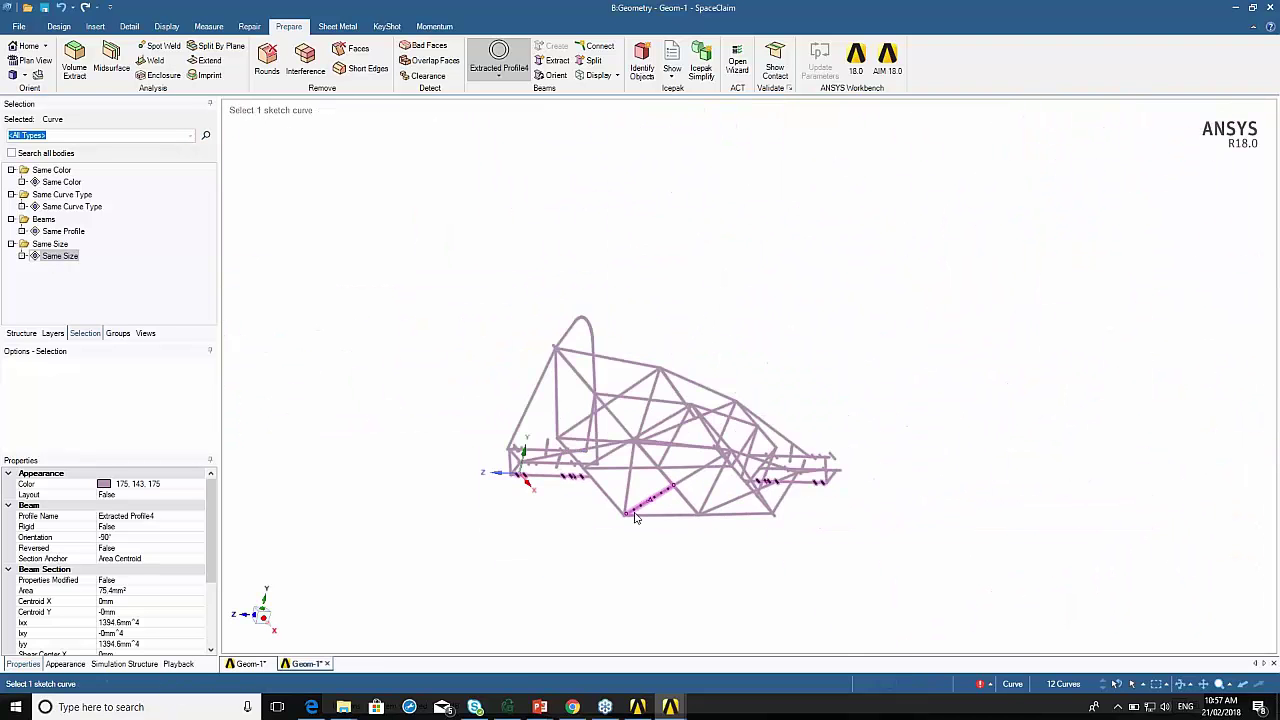
{"action": "key", "text": "Escape"}
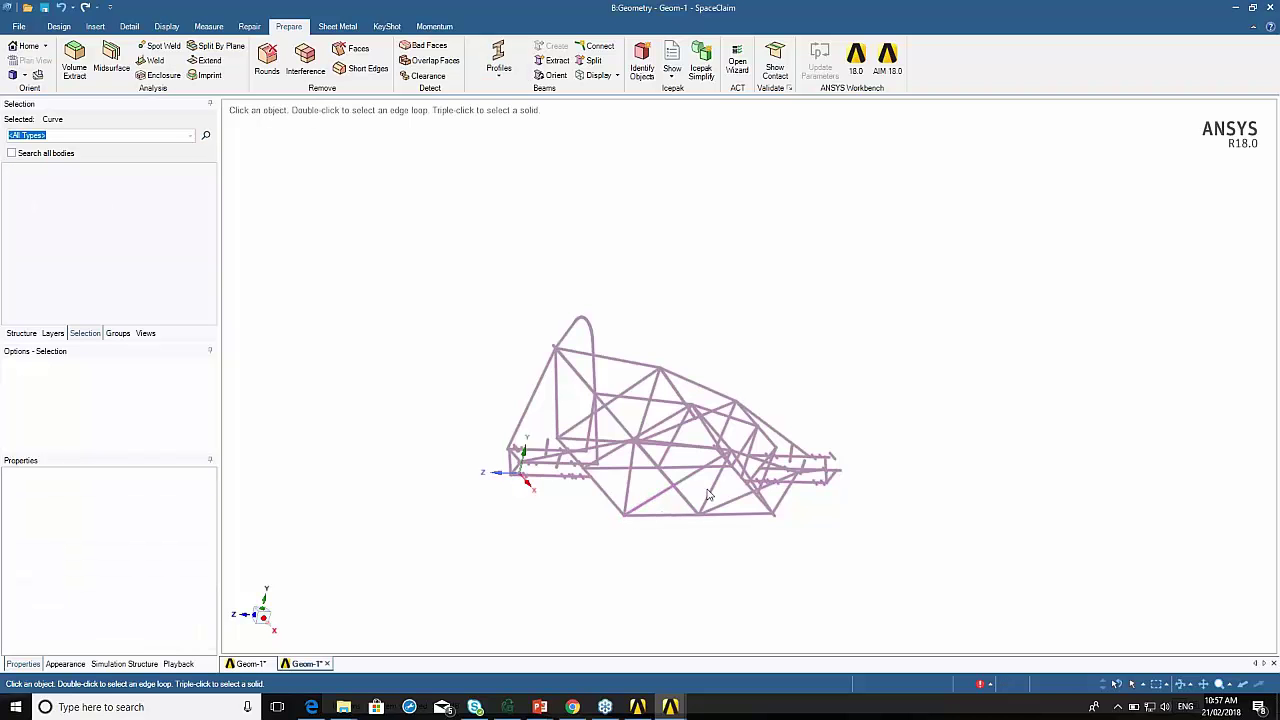
Select a short stub beam below the lower tube of the subframe by the origin, extend the selection to all same-size beams and delete them.
{"action": "scroll", "coordinate": [615, 480], "scroll_direction": "up", "scroll_amount": 8}
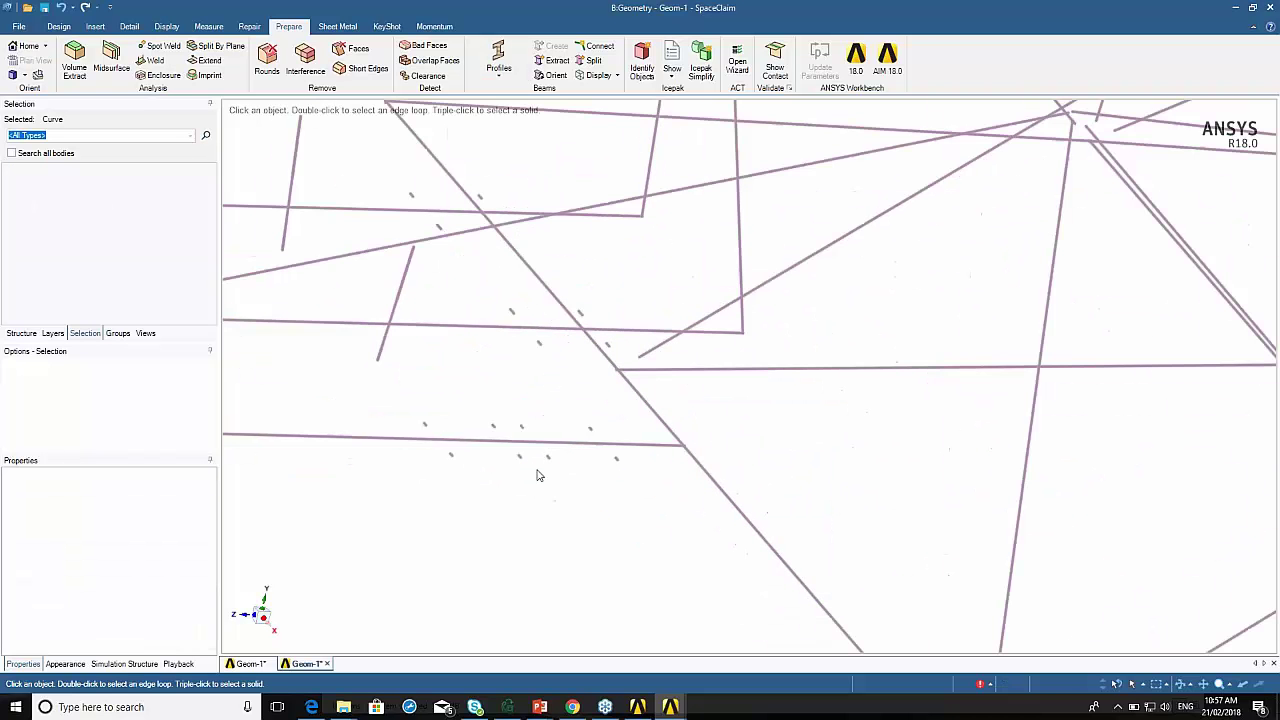
{"action": "scroll", "coordinate": [526, 466], "scroll_direction": "up", "scroll_amount": 5}
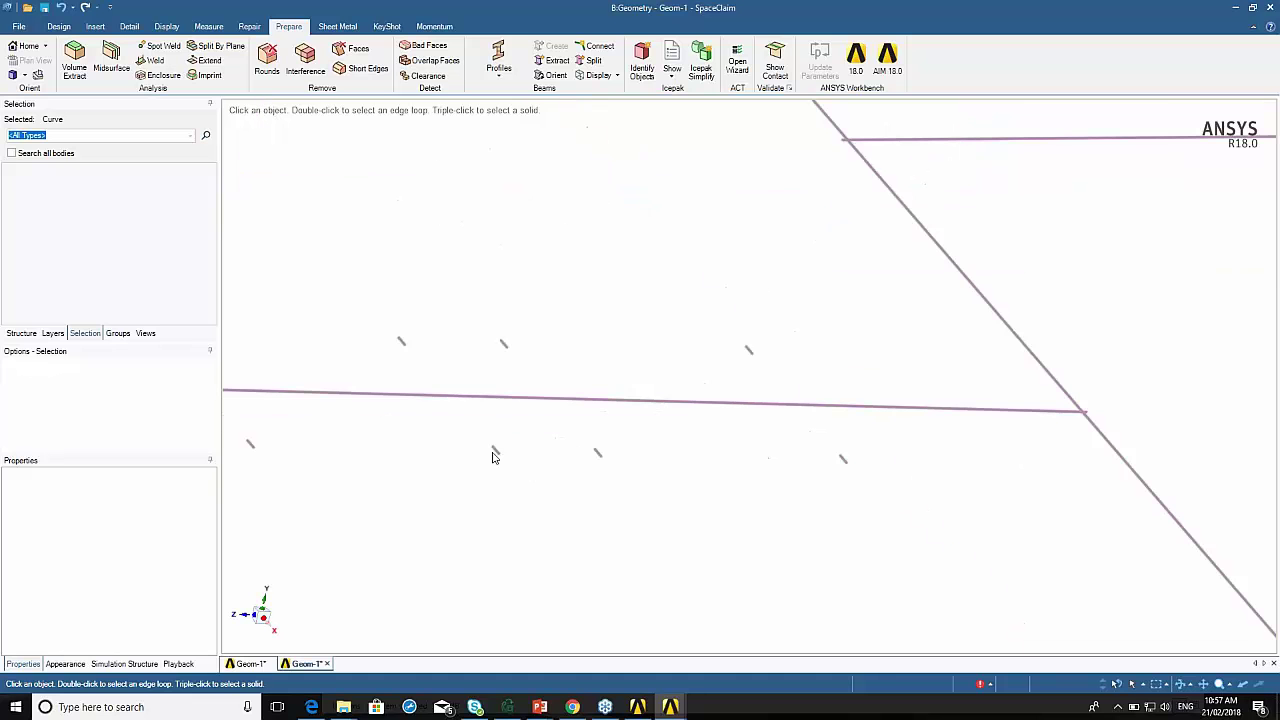
{"action": "left_click", "coordinate": [496, 451]}
{"action": "left_click", "coordinate": [62, 256]}
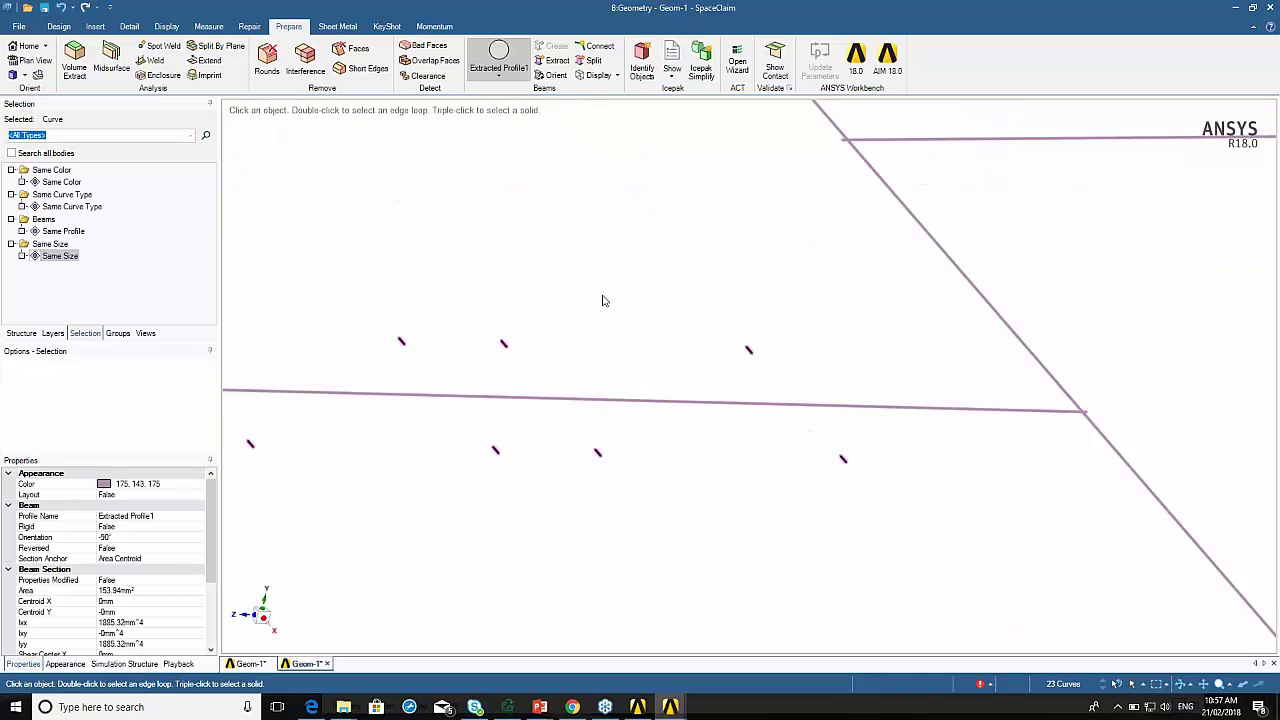
{"action": "key", "text": "Delete"}
Select a short stub below the origin subframe's middle tube, extend the selection to all beams of the same size and delete them.
{"action": "scroll", "coordinate": [655, 302], "scroll_direction": "down", "scroll_amount": 4}
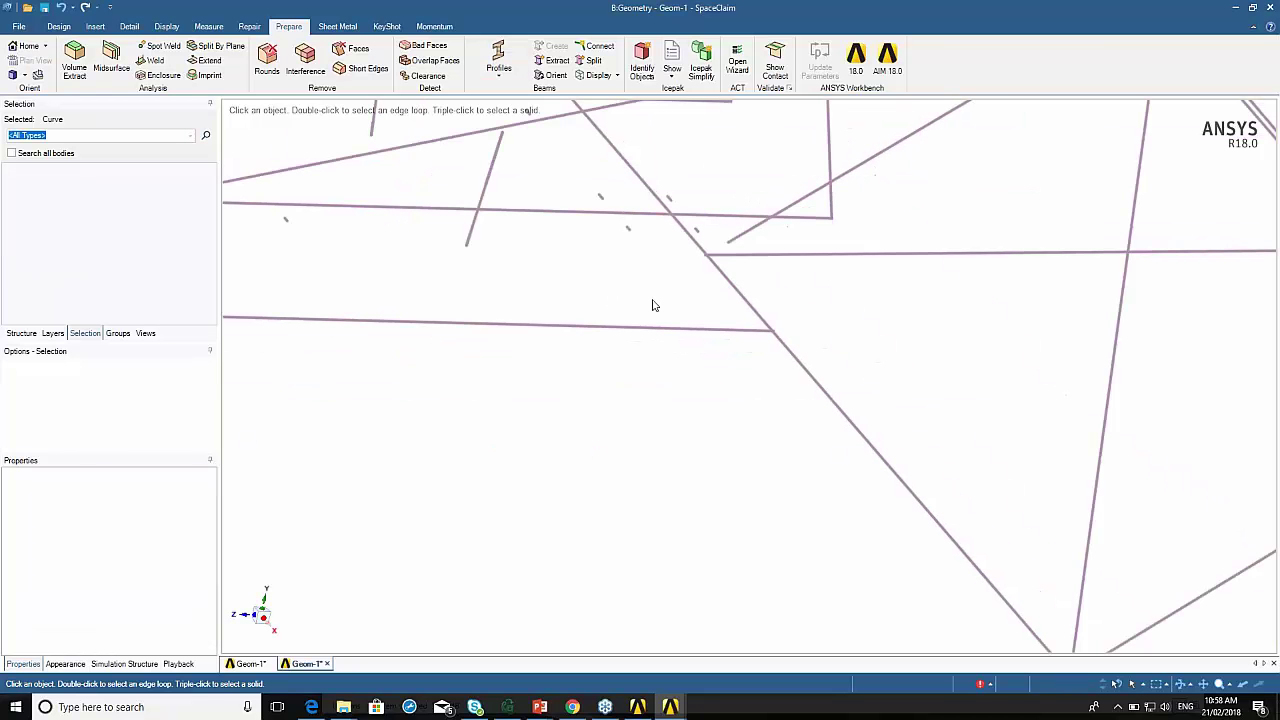
{"action": "scroll", "coordinate": [630, 230], "scroll_direction": "up", "scroll_amount": 4}
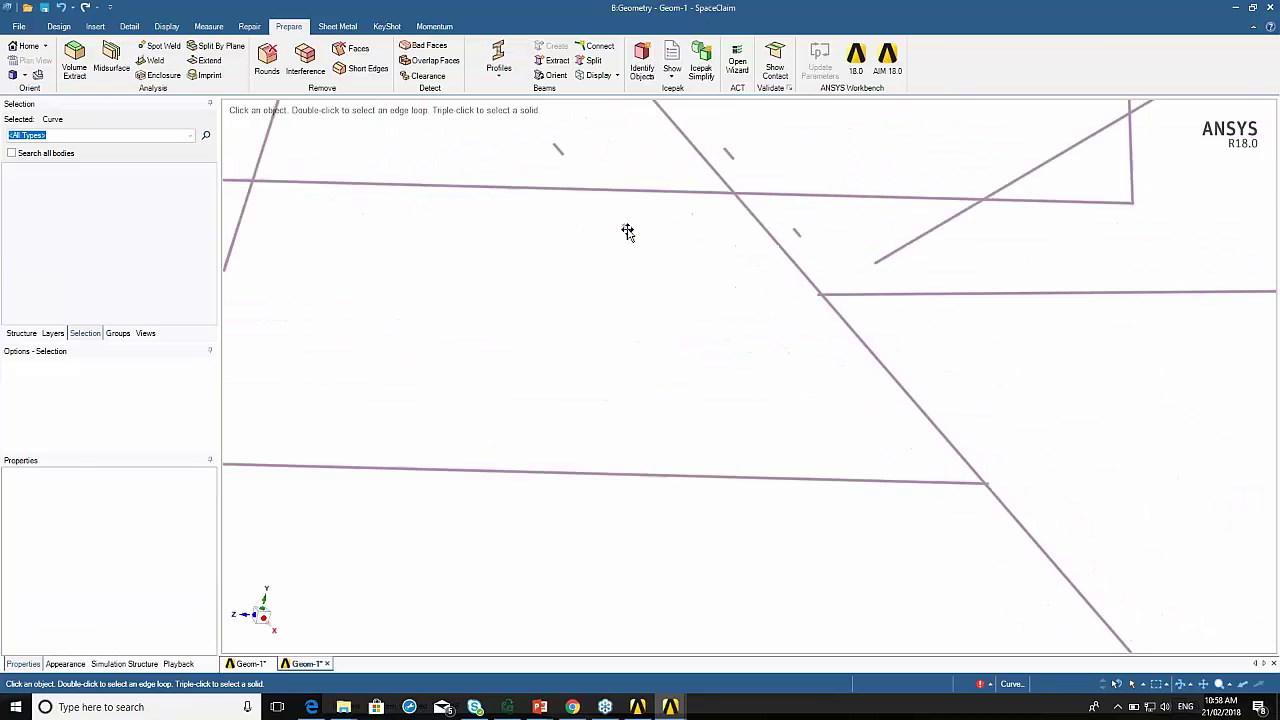
{"action": "scroll", "coordinate": [625, 229], "scroll_direction": "up", "scroll_amount": 2}
{"action": "left_click", "coordinate": [625, 228]}
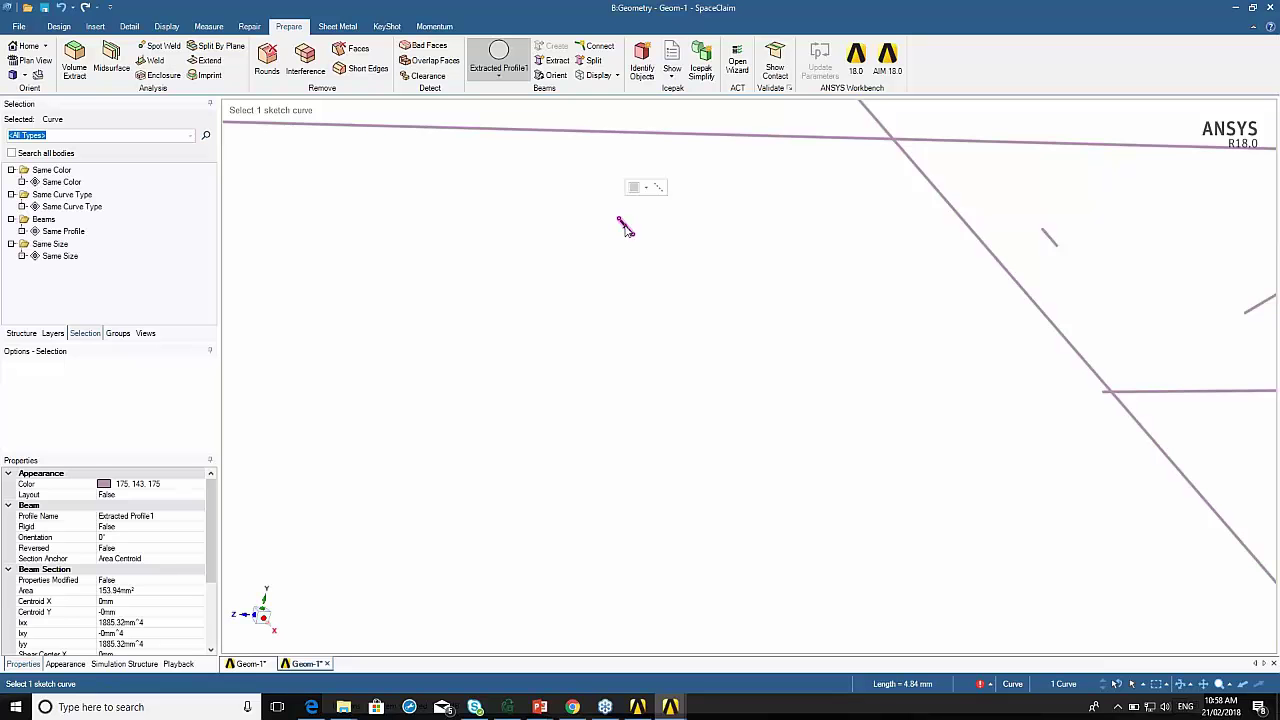
{"action": "left_click", "coordinate": [60, 256]}
{"action": "key", "text": "Delete"}
Select a short stub just above the origin subframe's middle tube, extend the selection to all beams of the same size and delete them.
{"action": "scroll", "coordinate": [970, 265], "scroll_direction": "down", "scroll_amount": 4}
{"action": "scroll", "coordinate": [895, 225], "scroll_direction": "up", "scroll_amount": 2}
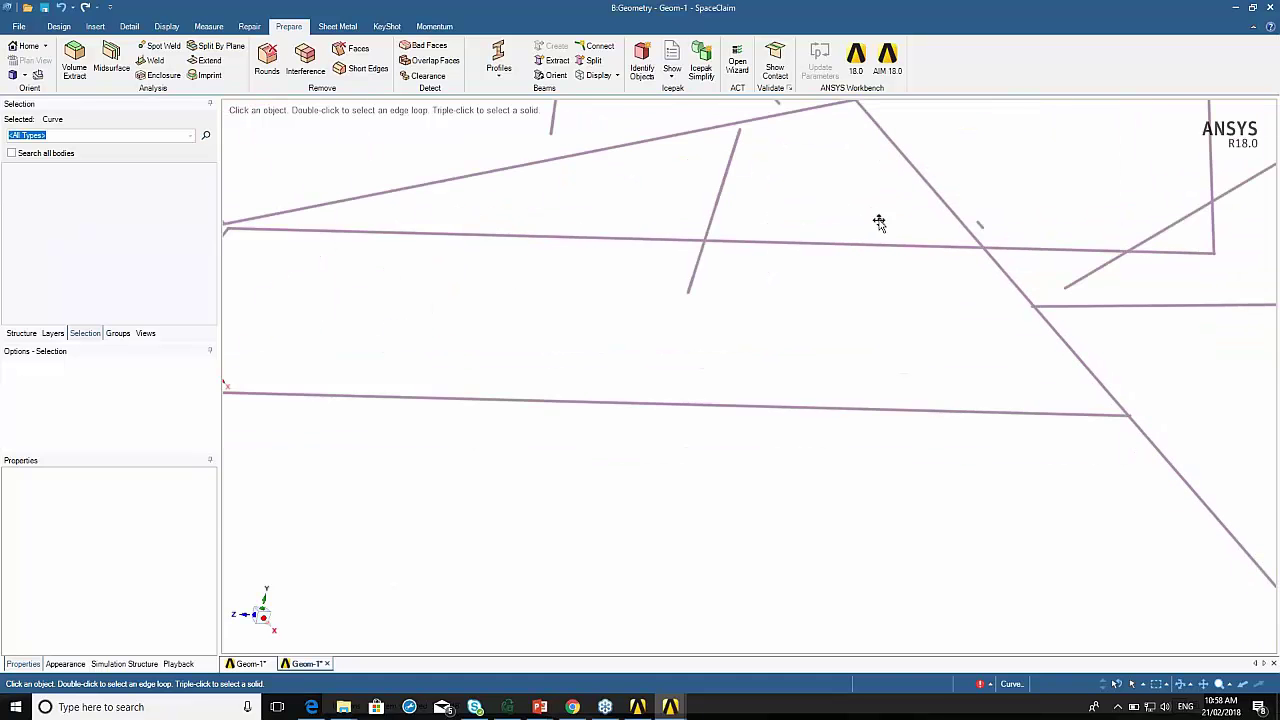
{"action": "scroll", "coordinate": [878, 222], "scroll_direction": "up", "scroll_amount": 4}
{"action": "left_click", "coordinate": [876, 217]}
{"action": "scroll", "coordinate": [872, 215], "scroll_direction": "down", "scroll_amount": 2}
{"action": "scroll", "coordinate": [871, 214], "scroll_direction": "down", "scroll_amount": 3}
{"action": "key", "text": "Escape"}
{"action": "left_click", "coordinate": [72, 258]}
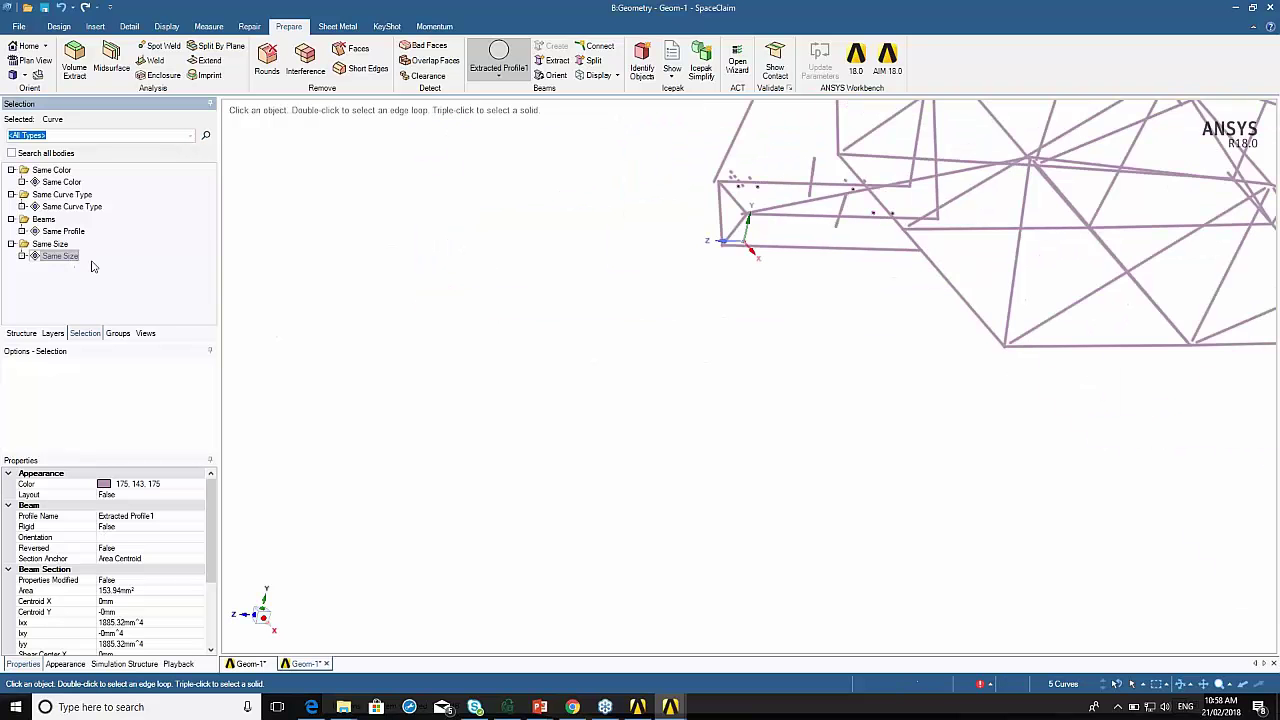
{"action": "middle_click_drag", "start_coordinate": [874, 380], "coordinate": [254, 456]}
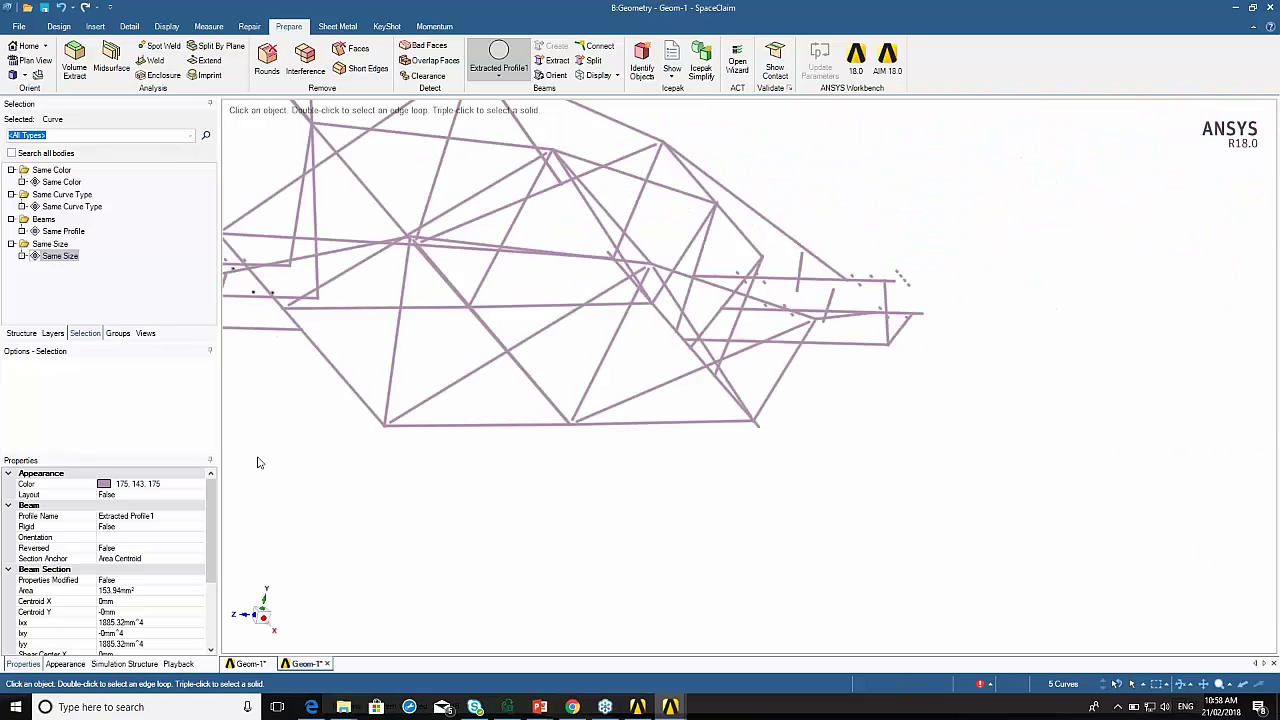
{"action": "key", "text": "Escape"}
Try deleting a short stub beyond the outer end of the opposite subframe's upper tube together with all beams of the same size.
{"action": "scroll", "coordinate": [955, 290], "scroll_direction": "down", "scroll_amount": 2}
{"action": "scroll", "coordinate": [956, 284], "scroll_direction": "up", "scroll_amount": 5}
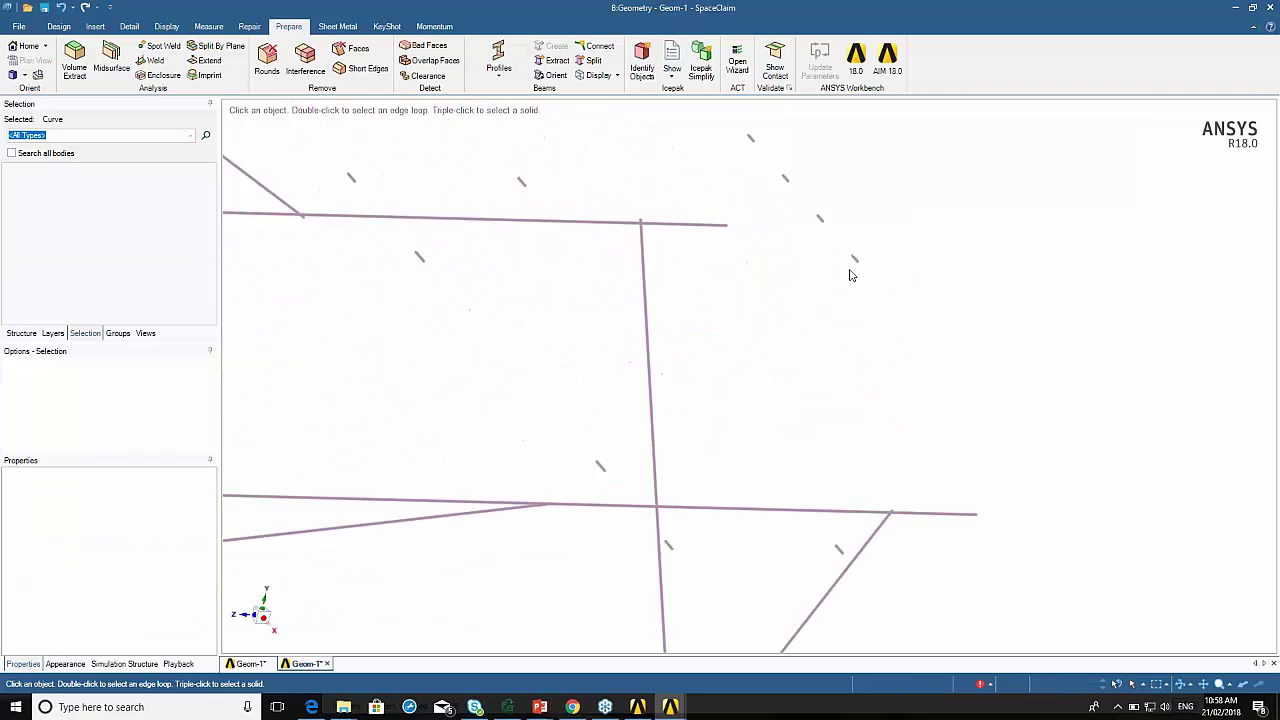
{"action": "left_click", "coordinate": [854, 262]}
{"action": "scroll", "coordinate": [857, 261], "scroll_direction": "up", "scroll_amount": 3}
{"action": "left_click", "coordinate": [855, 259]}
{"action": "left_click", "coordinate": [60, 256]}
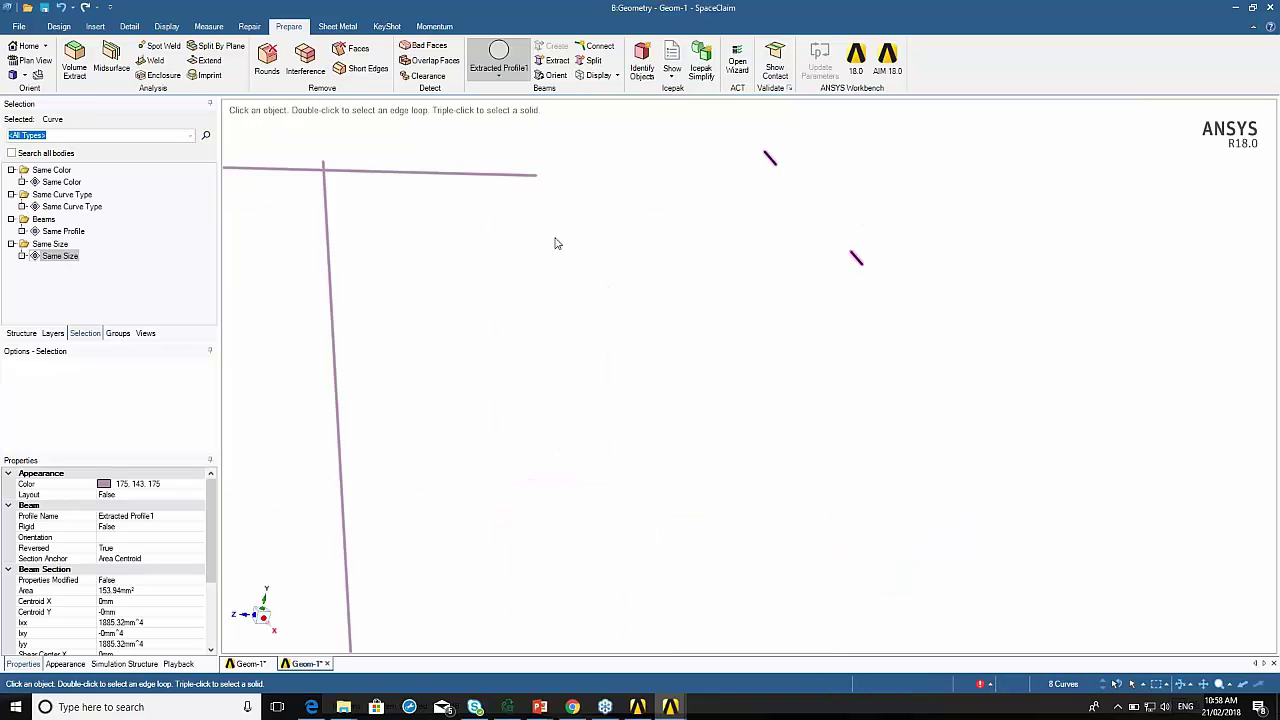
{"action": "left_click", "coordinate": [706, 323]}
Display the beams with their solid cross-sections to inspect the subframe stubs, and switch back to the wire display.
{"action": "scroll", "coordinate": [726, 349], "scroll_direction": "down", "scroll_amount": 5}
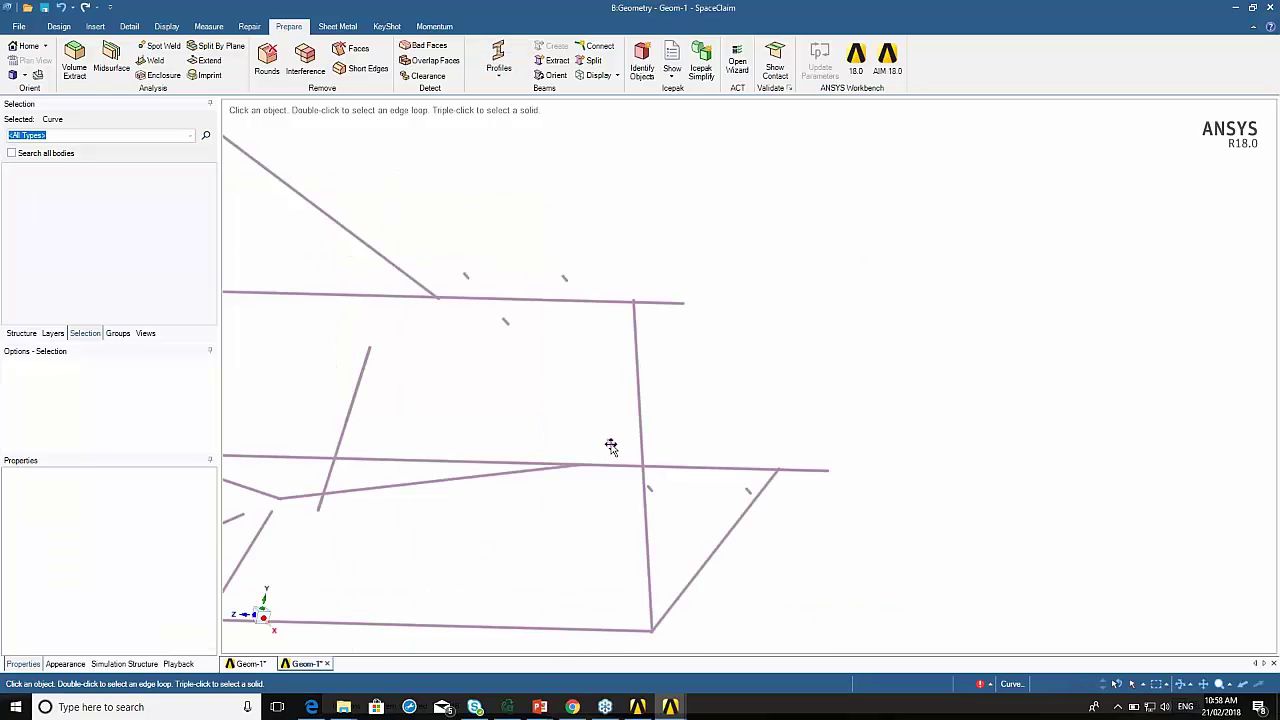
{"action": "left_click", "coordinate": [606, 76]}
{"action": "left_click", "coordinate": [617, 121]}
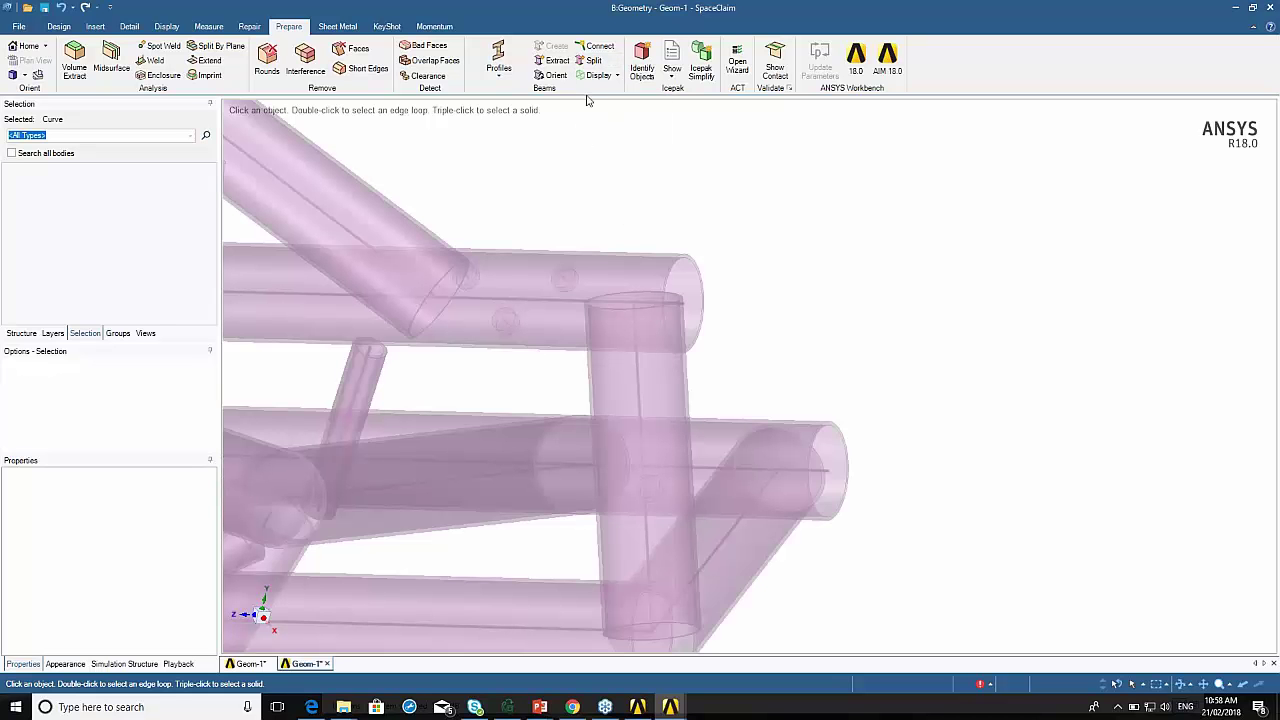
{"action": "left_click", "coordinate": [615, 77]}
{"action": "left_click", "coordinate": [620, 97]}
Select a stub above the opposite subframe's upper tube, extend the selection to all beams with the same profile and try to delete them.
{"action": "left_click", "coordinate": [566, 279]}
{"action": "scroll", "coordinate": [566, 279], "scroll_direction": "up", "scroll_amount": 3}
{"action": "left_click", "coordinate": [532, 262]}
{"action": "left_click", "coordinate": [63, 231]}
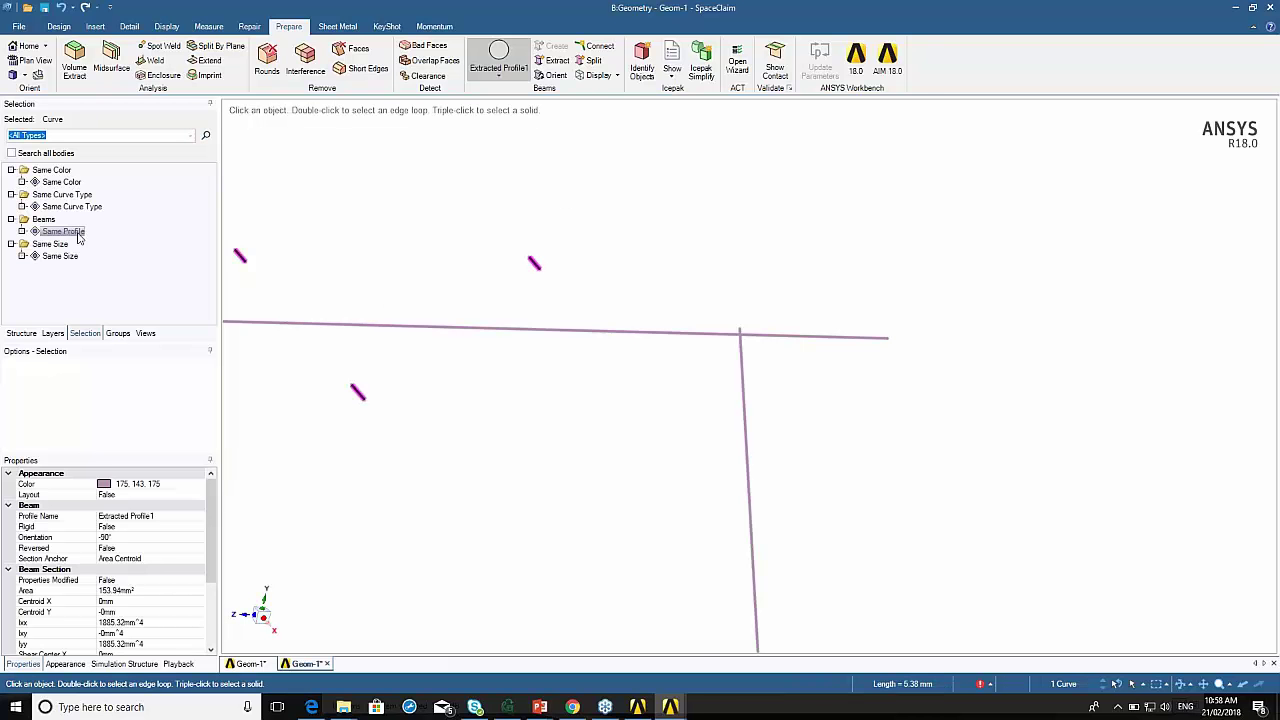
{"action": "scroll", "coordinate": [512, 263], "scroll_direction": "down", "scroll_amount": 5}
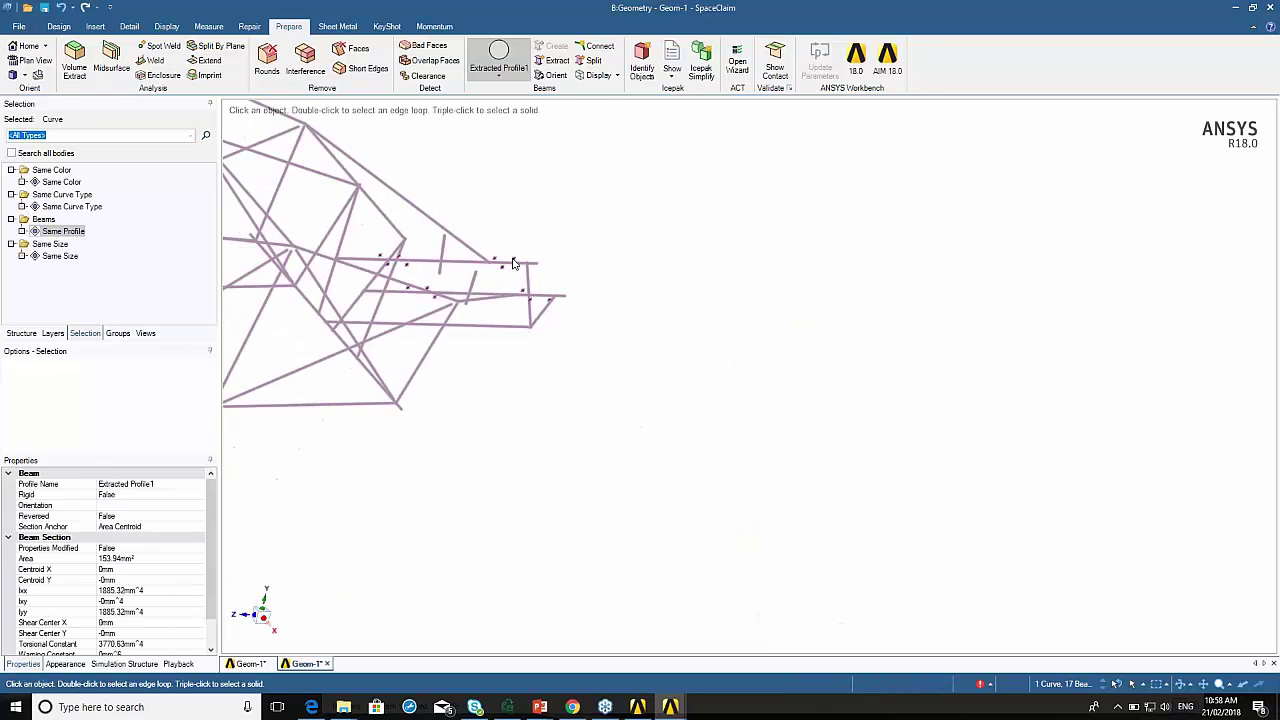
{"action": "left_click", "coordinate": [507, 352]}
Select a leftover stub curve beside the outer diagonal brace with all same-size curves, and undo the recent stub deletions.
{"action": "scroll", "coordinate": [519, 344], "scroll_direction": "up", "scroll_amount": 6}
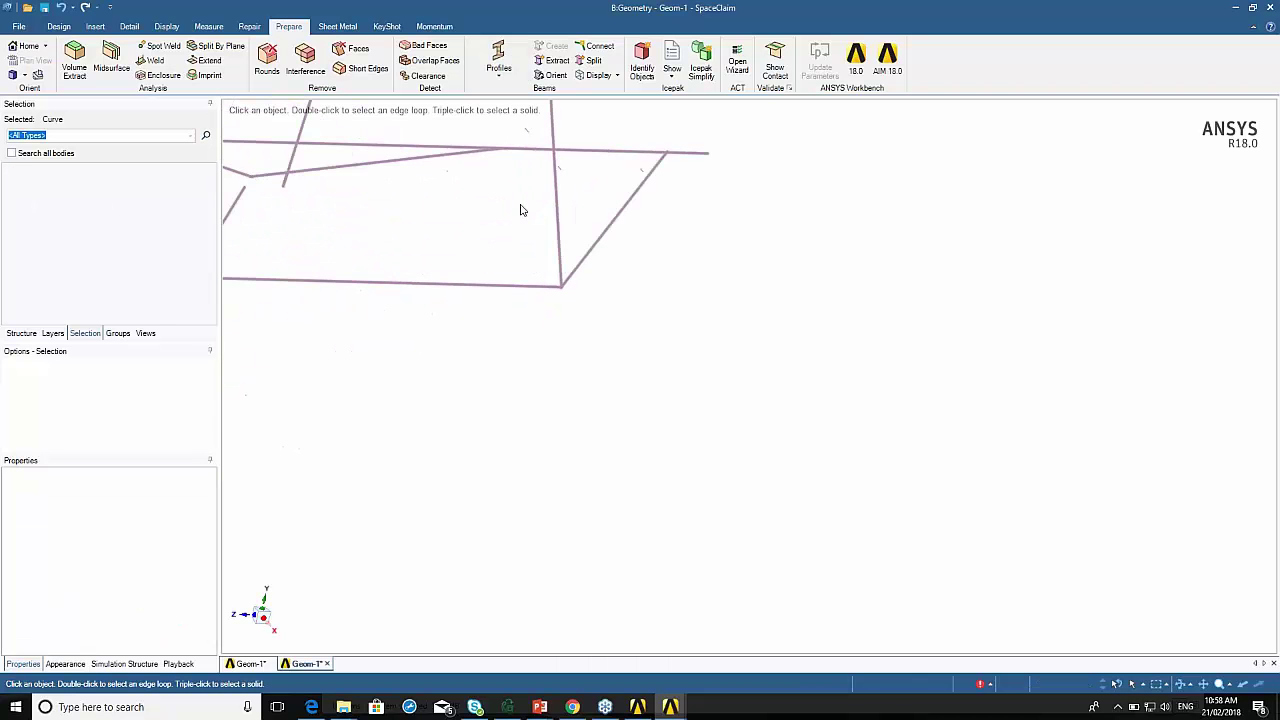
{"action": "scroll", "coordinate": [598, 262], "scroll_direction": "up", "scroll_amount": 5}
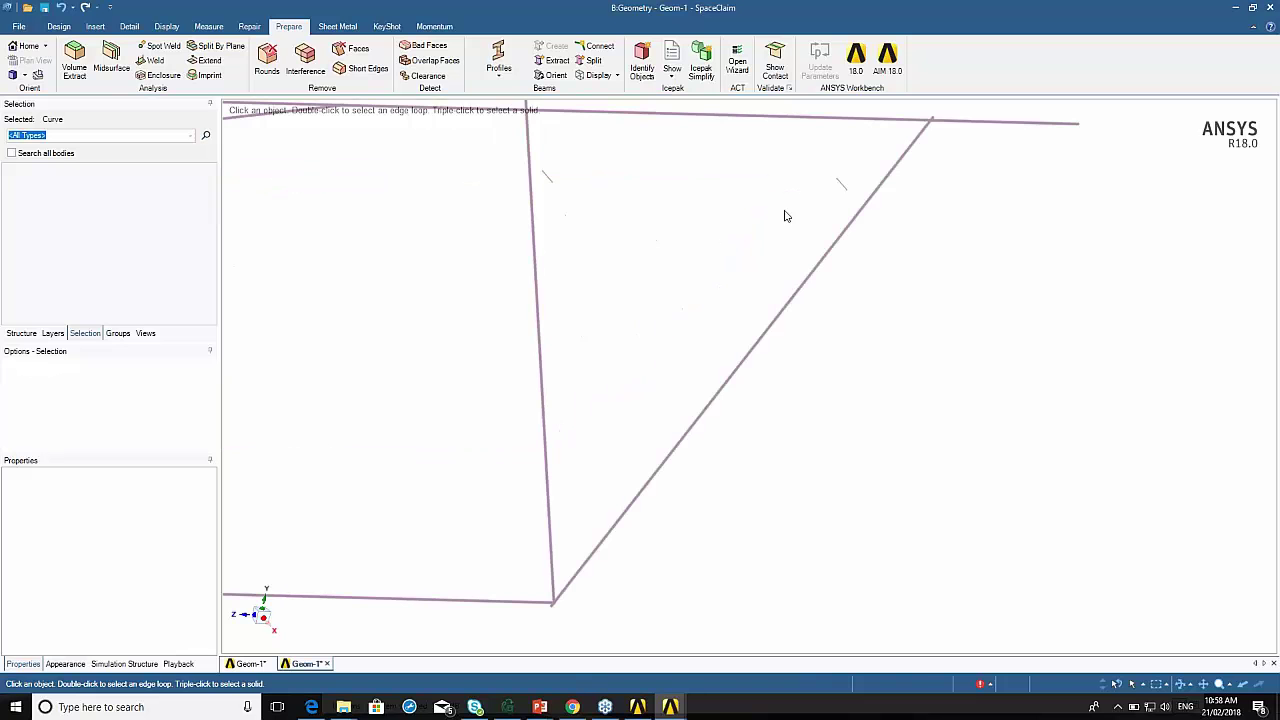
{"action": "left_click", "coordinate": [841, 185]}
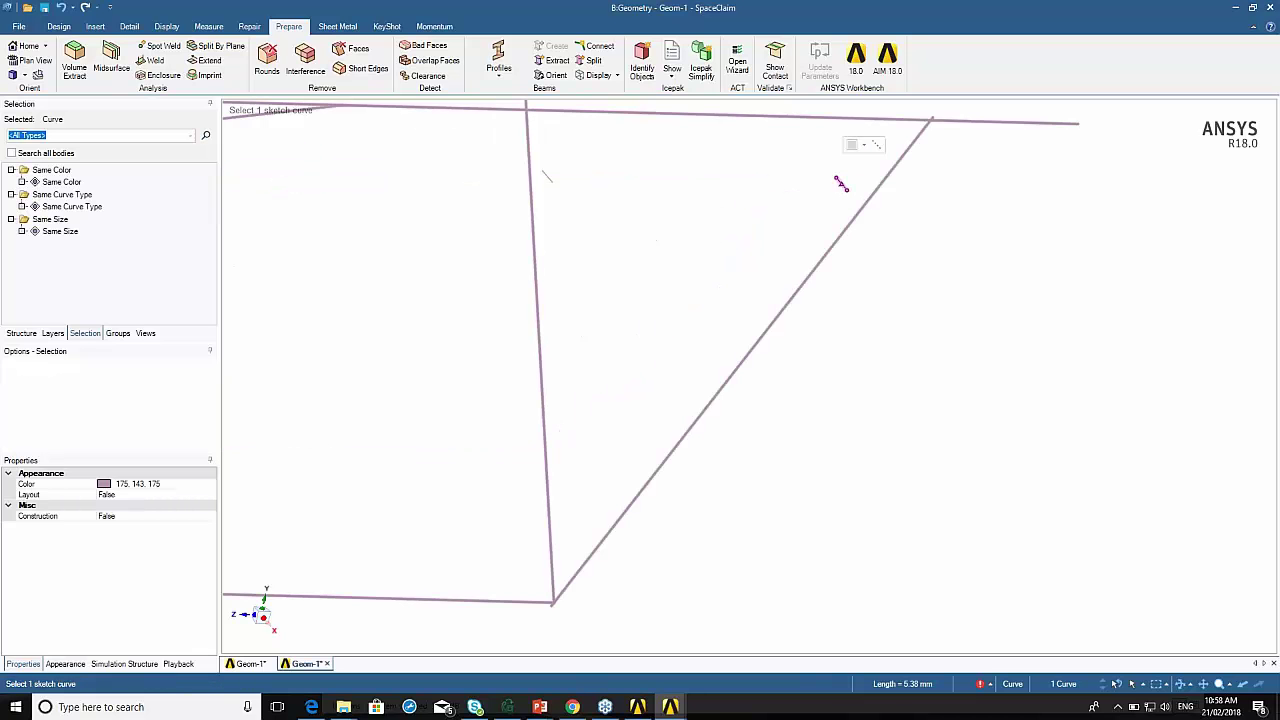
{"action": "left_click", "coordinate": [70, 232]}
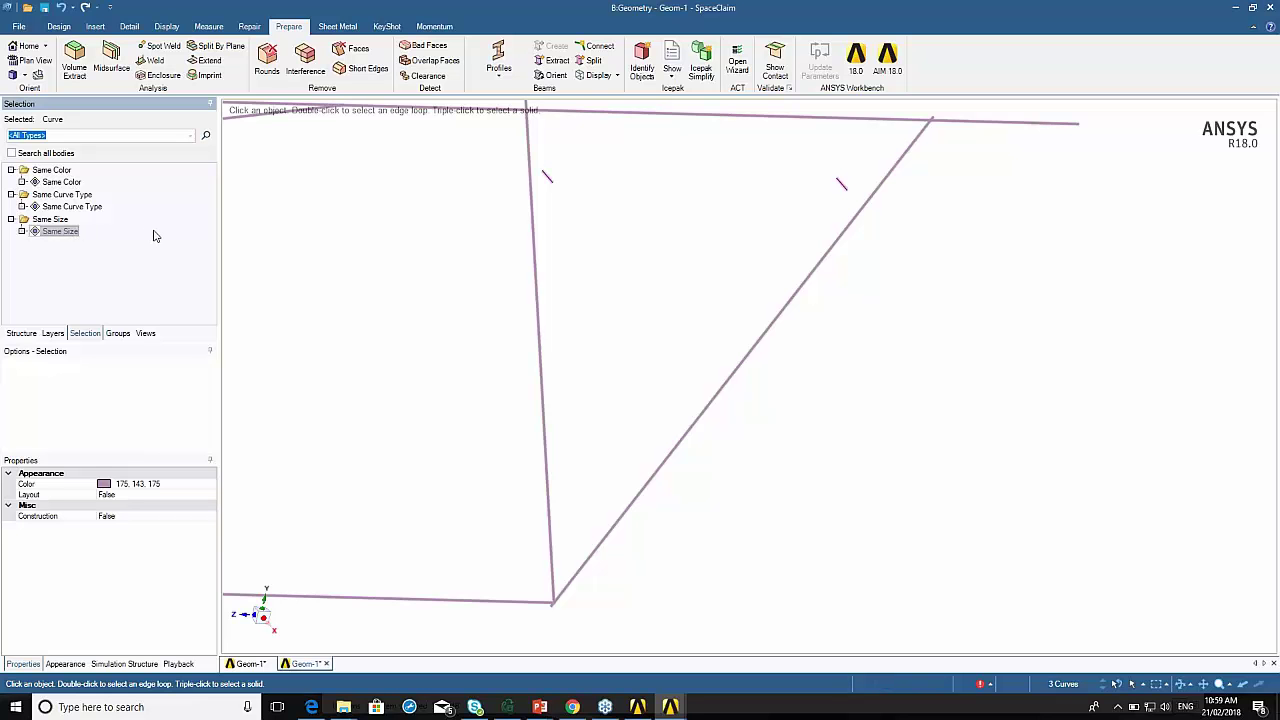
{"action": "left_click", "coordinate": [316, 248]}
{"action": "scroll", "coordinate": [400, 252], "scroll_direction": "down", "scroll_amount": 5}
{"action": "scroll", "coordinate": [560, 279], "scroll_direction": "up", "scroll_amount": 5}
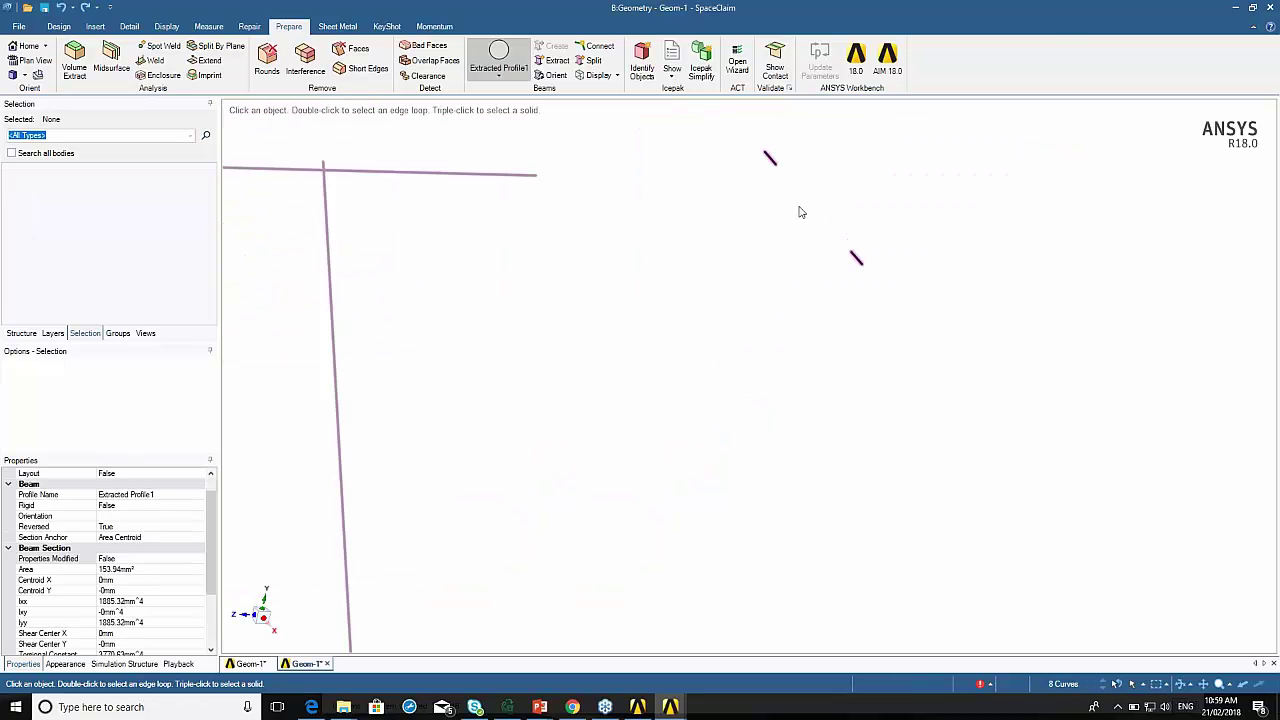
Select a stub beyond the outer end of the opposite subframe's upper tube, extend the selection to all same-size beams and delete them.
{"action": "left_click", "coordinate": [855, 259]}
{"action": "left_click", "coordinate": [60, 256]}
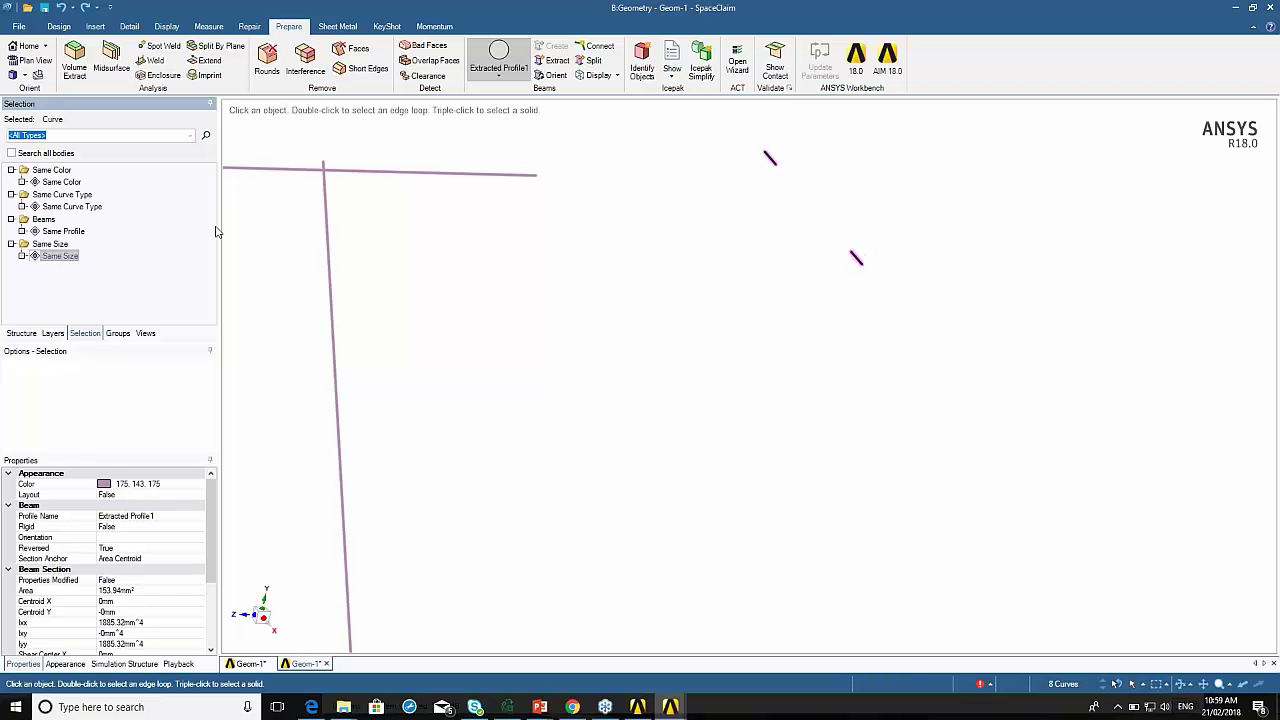
{"action": "key", "text": "Delete"}
Select a short stub above that subframe's upper tube, extend the selection to all beams of the same size and delete them.
{"action": "scroll", "coordinate": [546, 249], "scroll_direction": "down", "scroll_amount": 3}
{"action": "scroll", "coordinate": [551, 249], "scroll_direction": "up", "scroll_amount": 2}
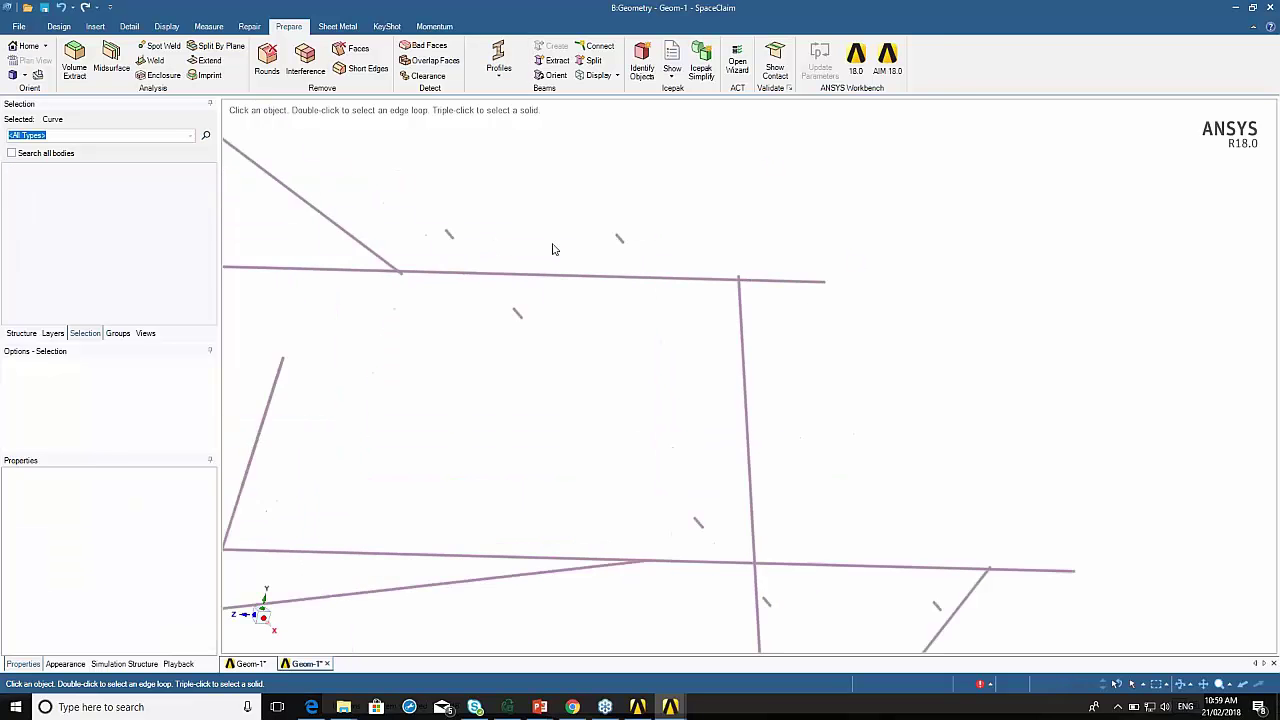
{"action": "left_click", "coordinate": [634, 238]}
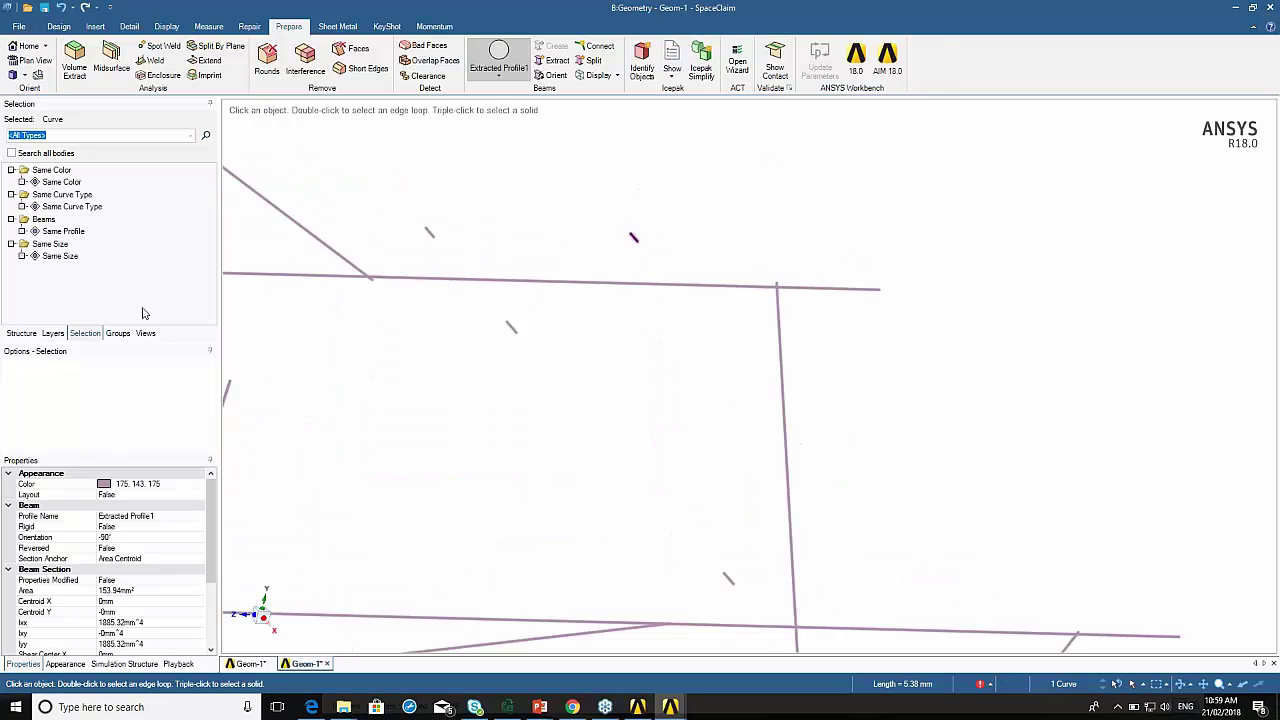
{"action": "left_click", "coordinate": [58, 256]}
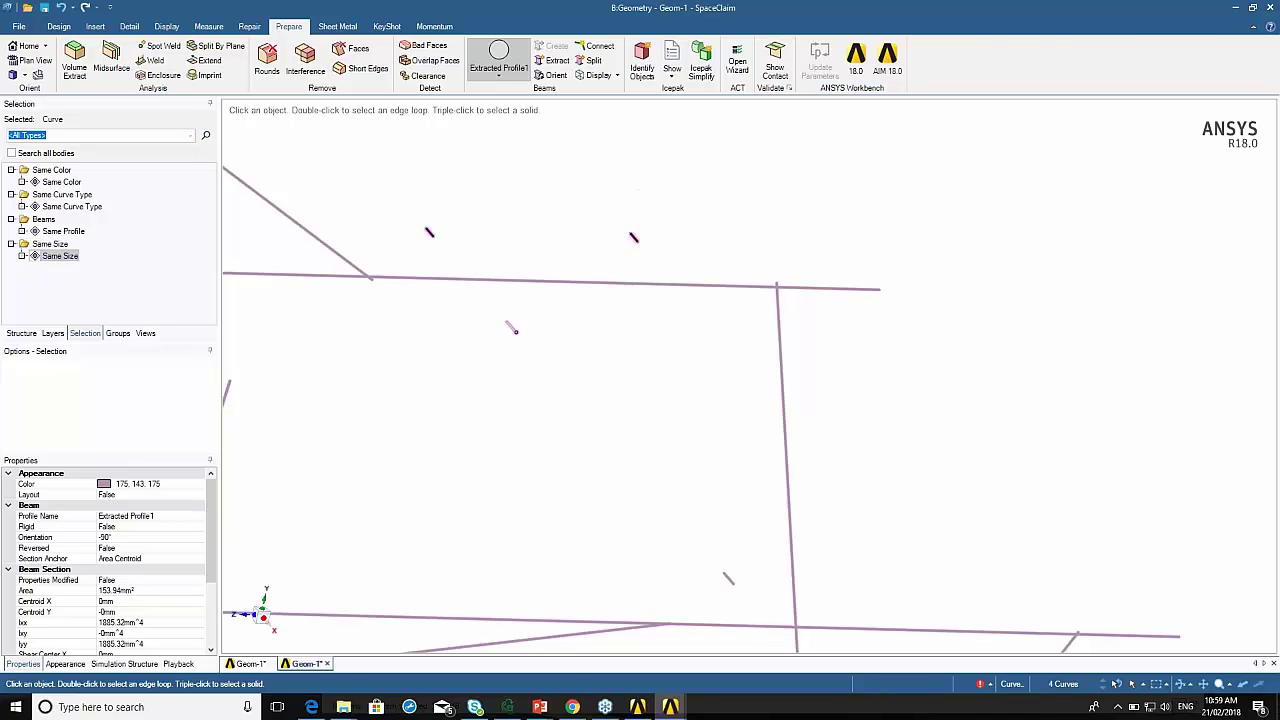
{"action": "key", "text": "Delete"}
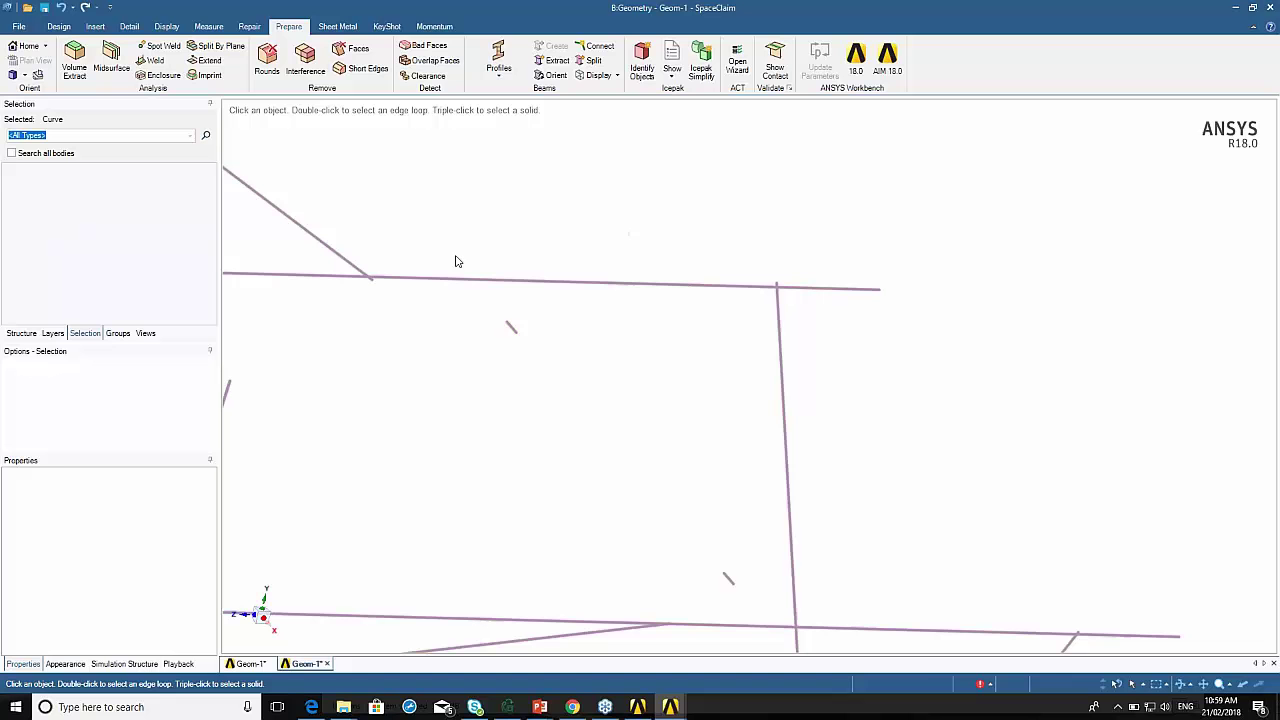
Select the remaining stub just below the same upper tube, extend the selection to all beams of the same size and delete them.
{"action": "left_click", "coordinate": [511, 327]}
{"action": "left_click", "coordinate": [58, 256]}
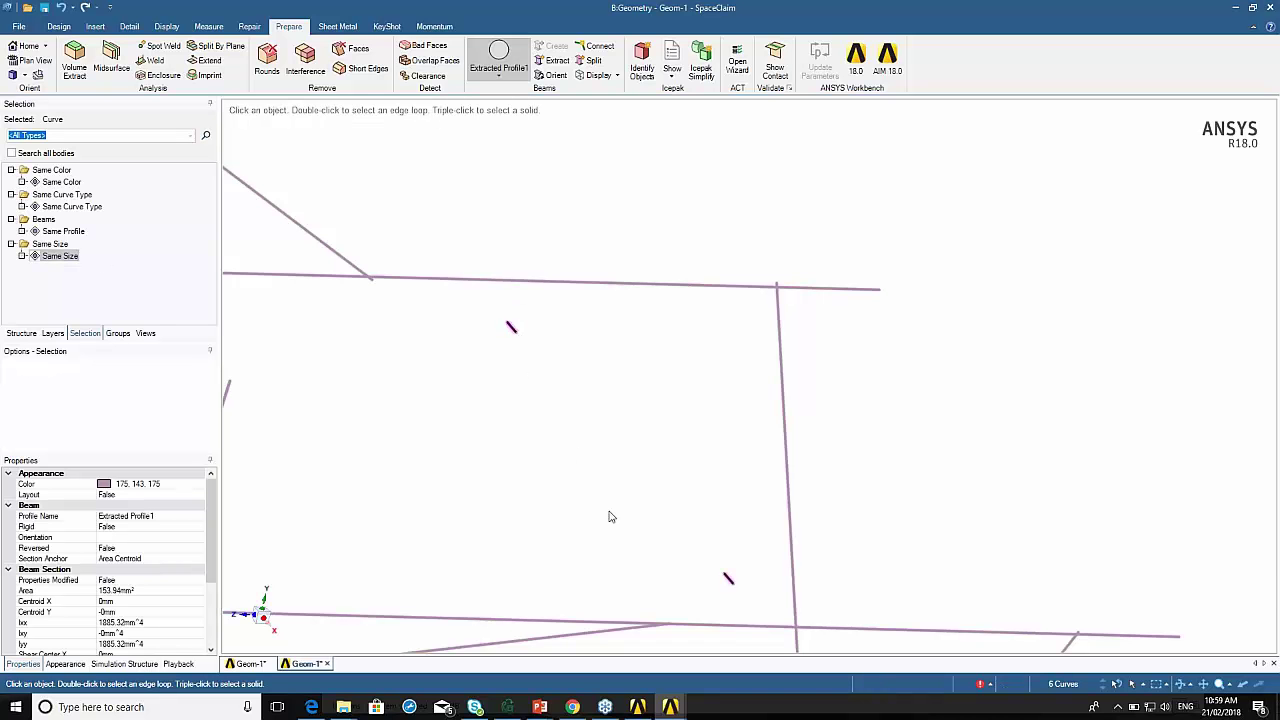
{"action": "key", "text": "Delete"}
Select the stub beside the outer diagonal brace under the middle tube, extend the selection to all same-size beams and delete them.
{"action": "scroll", "coordinate": [486, 397], "scroll_direction": "down", "scroll_amount": 5}
{"action": "scroll", "coordinate": [578, 421], "scroll_direction": "up", "scroll_amount": 6}
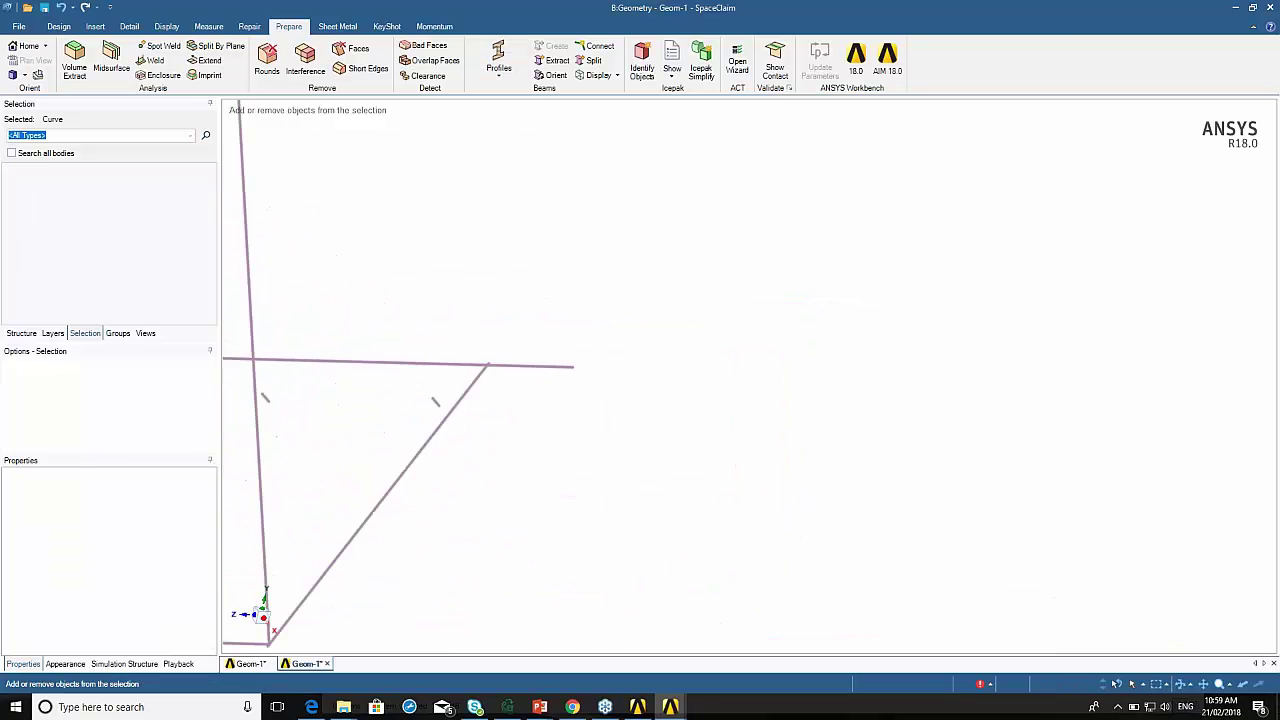
{"action": "left_click", "coordinate": [626, 368]}
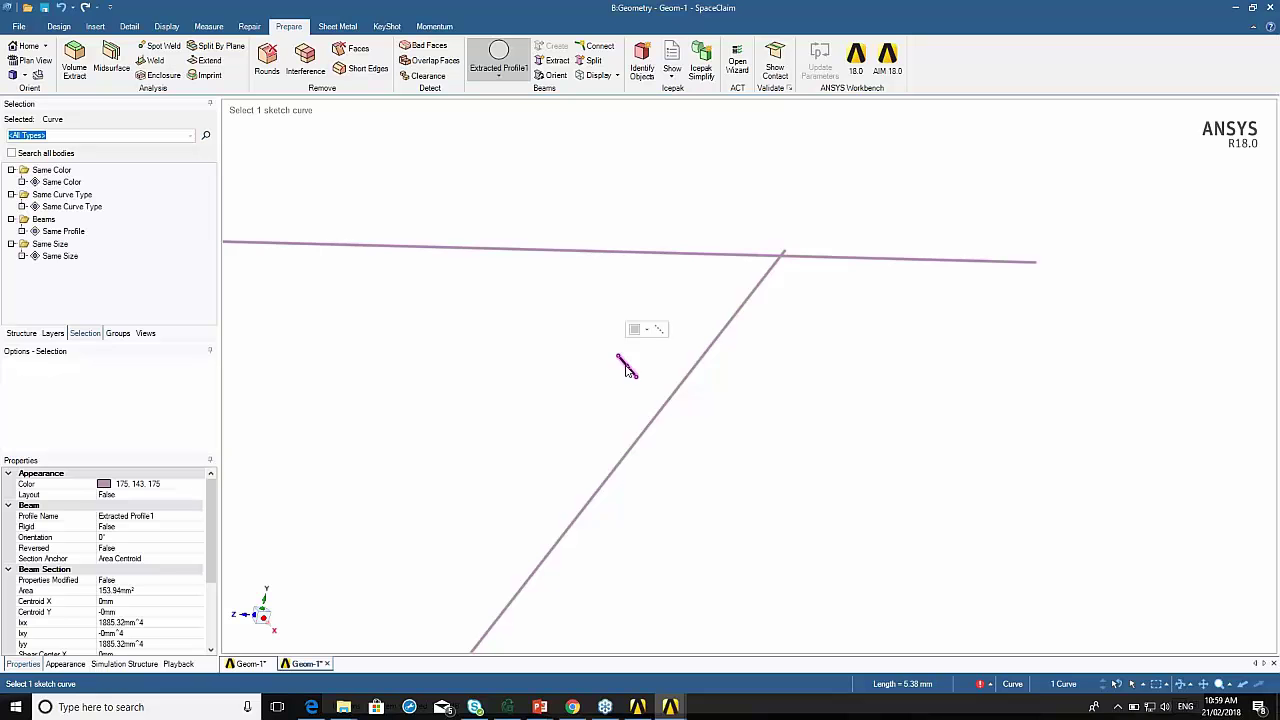
{"action": "left_click", "coordinate": [60, 256]}
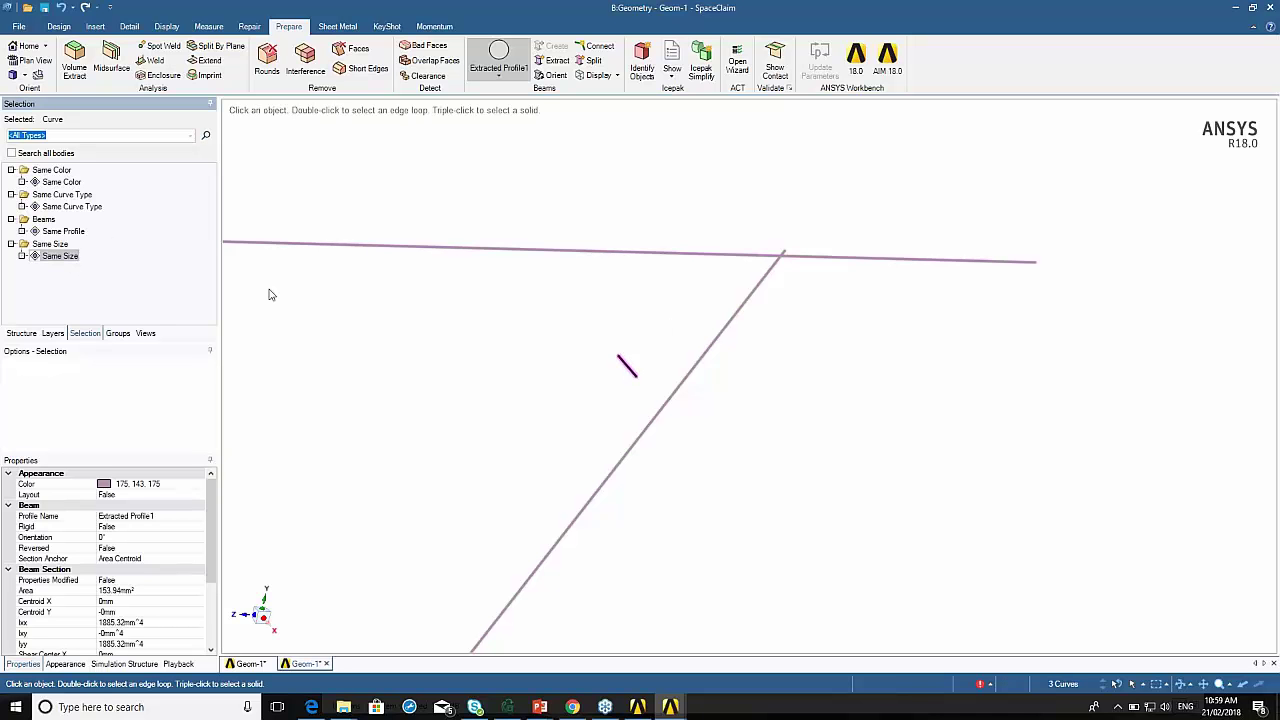
{"action": "left_click", "coordinate": [606, 327]}
{"action": "left_click", "coordinate": [629, 370]}
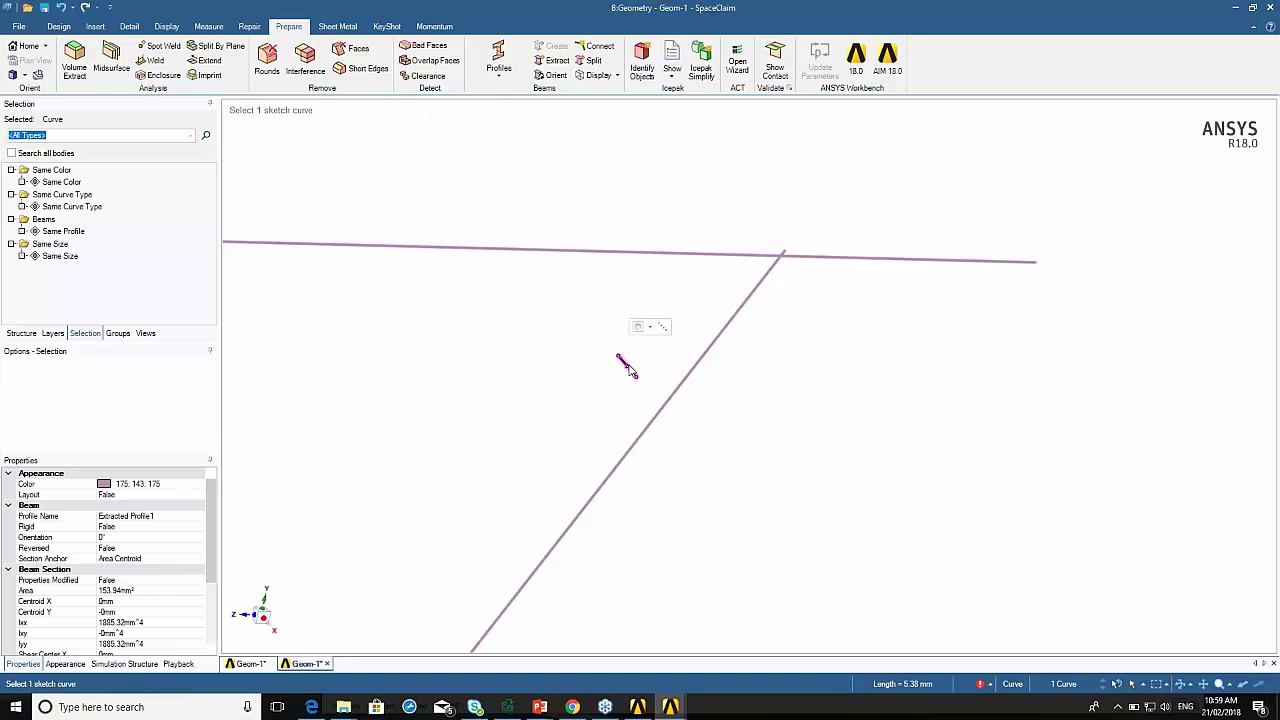
{"action": "left_click", "coordinate": [60, 256]}
{"action": "key", "text": "Delete"}
Select a remaining stub above the upper tube of the subframe by the origin, extend the selection to all same-size beams and delete them.
{"action": "scroll", "coordinate": [523, 340], "scroll_direction": "down", "scroll_amount": 4}
{"action": "scroll", "coordinate": [523, 340], "scroll_direction": "down", "scroll_amount": 6}
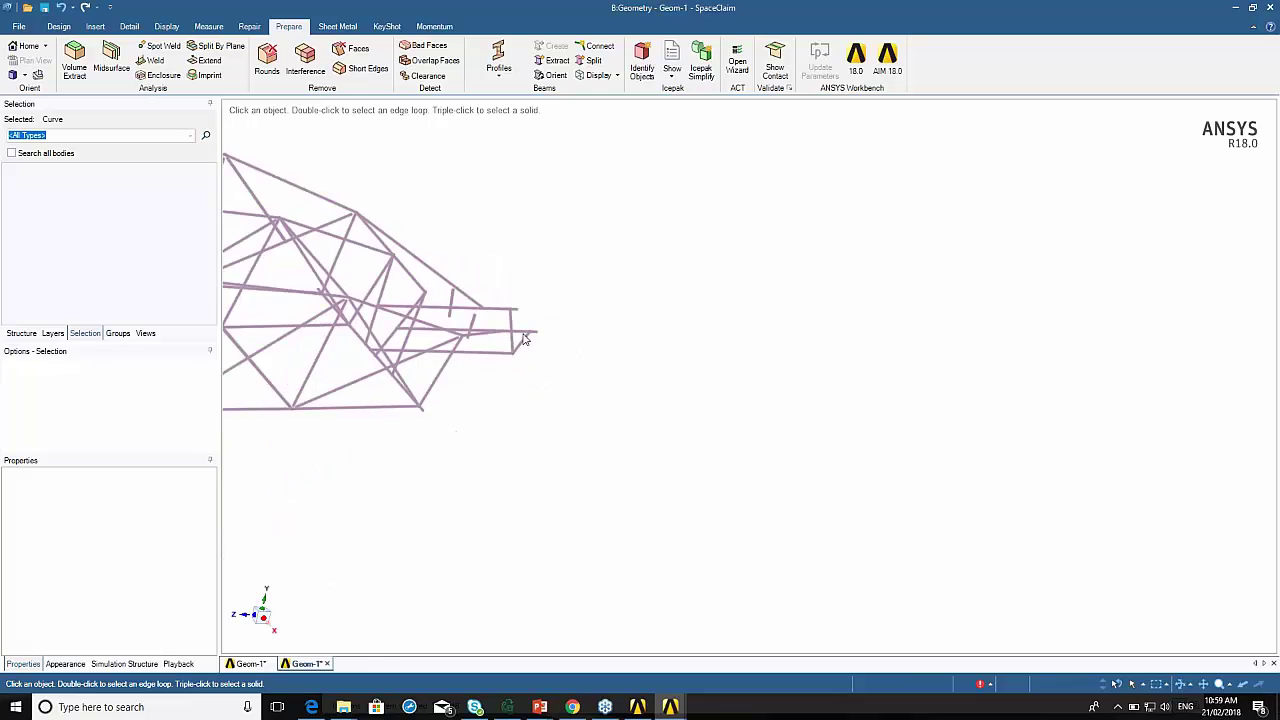
{"action": "scroll", "coordinate": [489, 307], "scroll_direction": "up", "scroll_amount": 10}
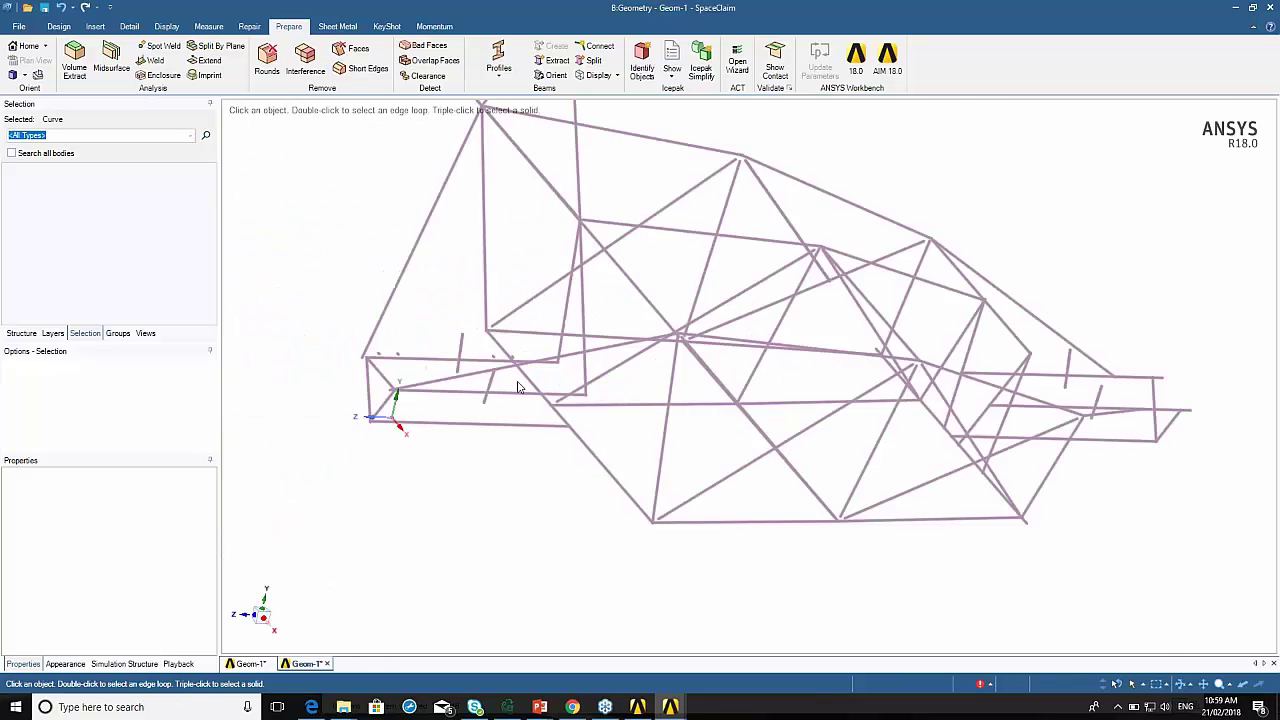
{"action": "scroll", "coordinate": [489, 307], "scroll_direction": "up", "scroll_amount": 3}
{"action": "left_click", "coordinate": [544, 336]}
{"action": "left_click", "coordinate": [59, 256]}
{"action": "key", "text": "Escape"}
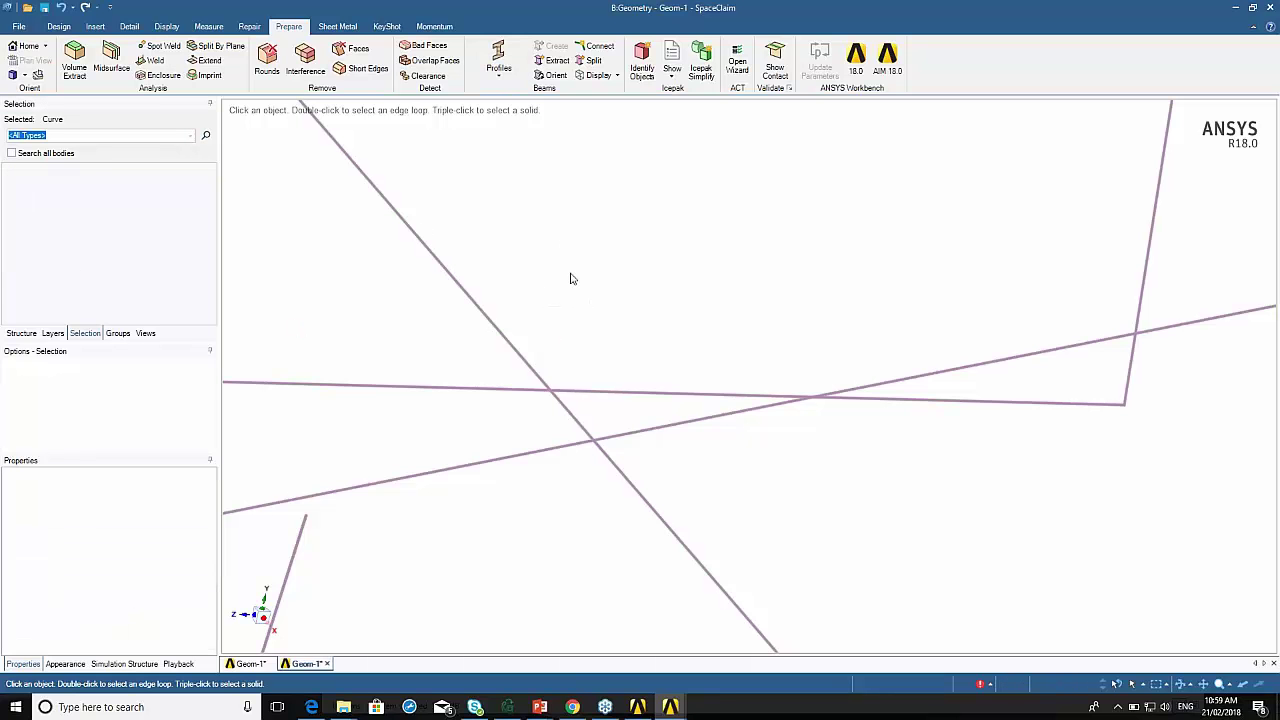
{"action": "scroll", "coordinate": [570, 285], "scroll_direction": "down", "scroll_amount": 5}
{"action": "scroll", "coordinate": [570, 285], "scroll_direction": "down", "scroll_amount": 2}
{"action": "scroll", "coordinate": [489, 280], "scroll_direction": "down", "scroll_amount": 2}
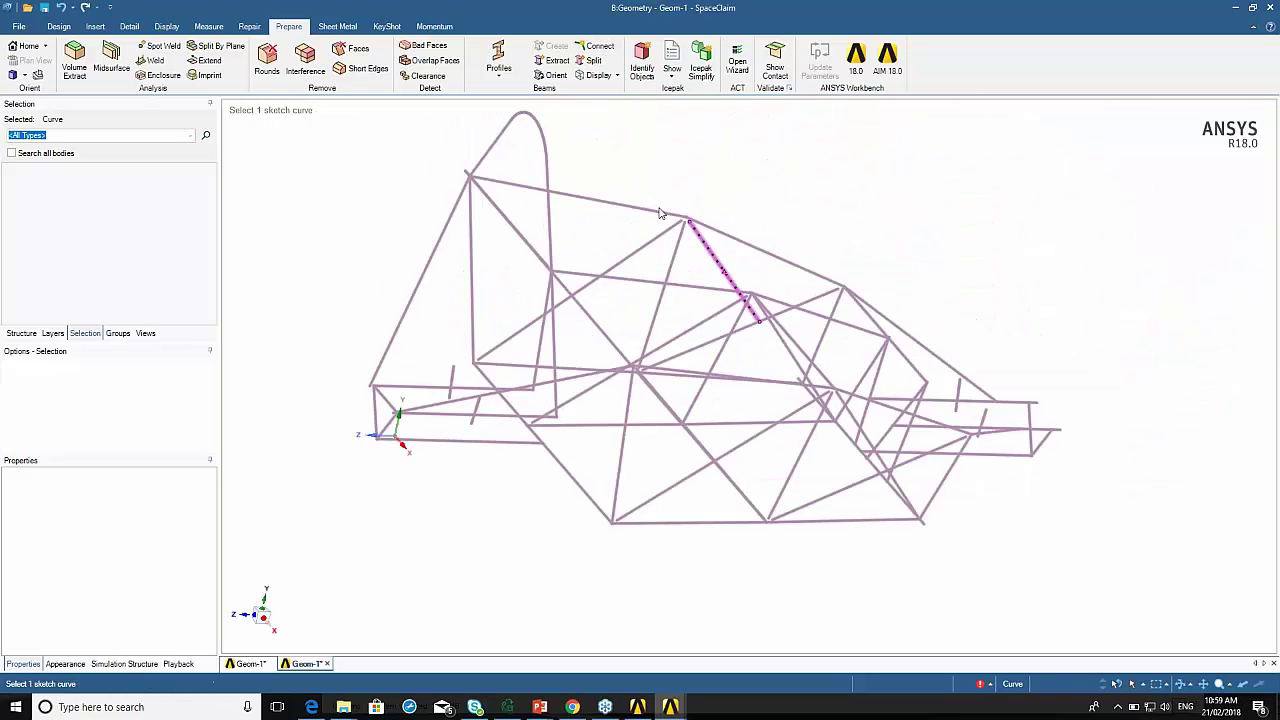
{"action": "left_click", "coordinate": [591, 50]}
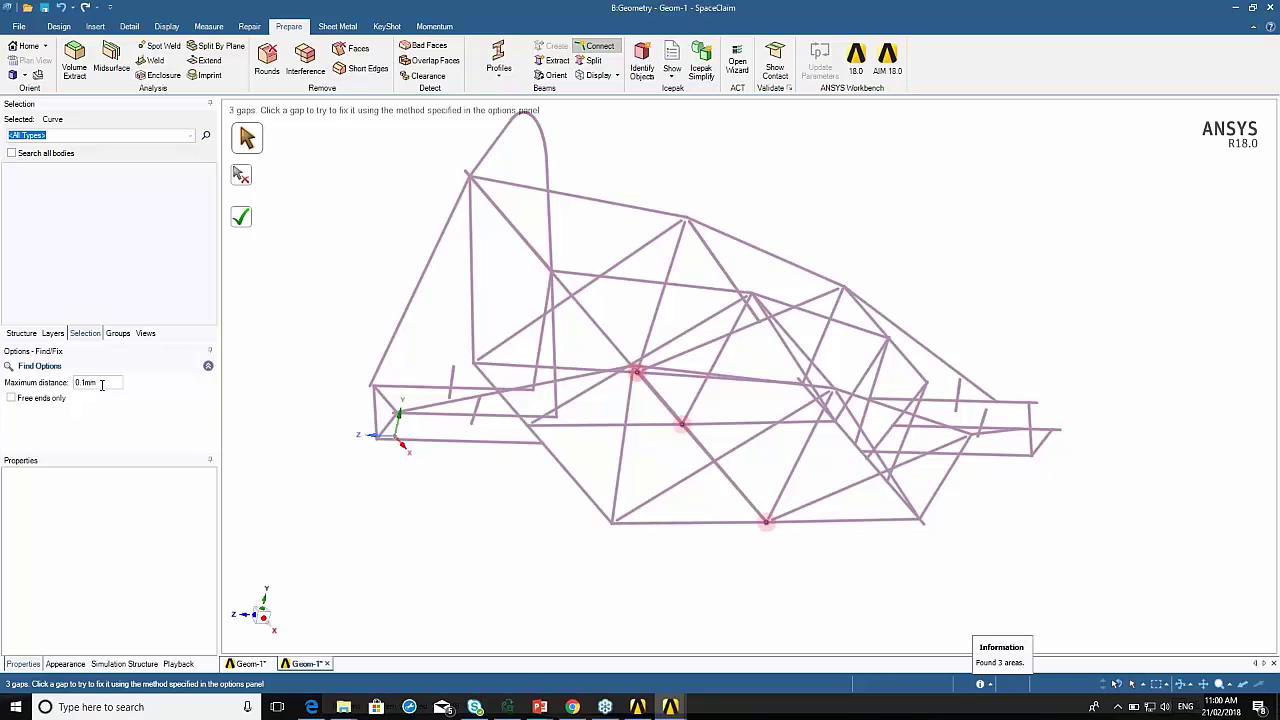
{"action": "left_click_drag", "start_coordinate": [102, 385], "coordinate": [69, 385]}
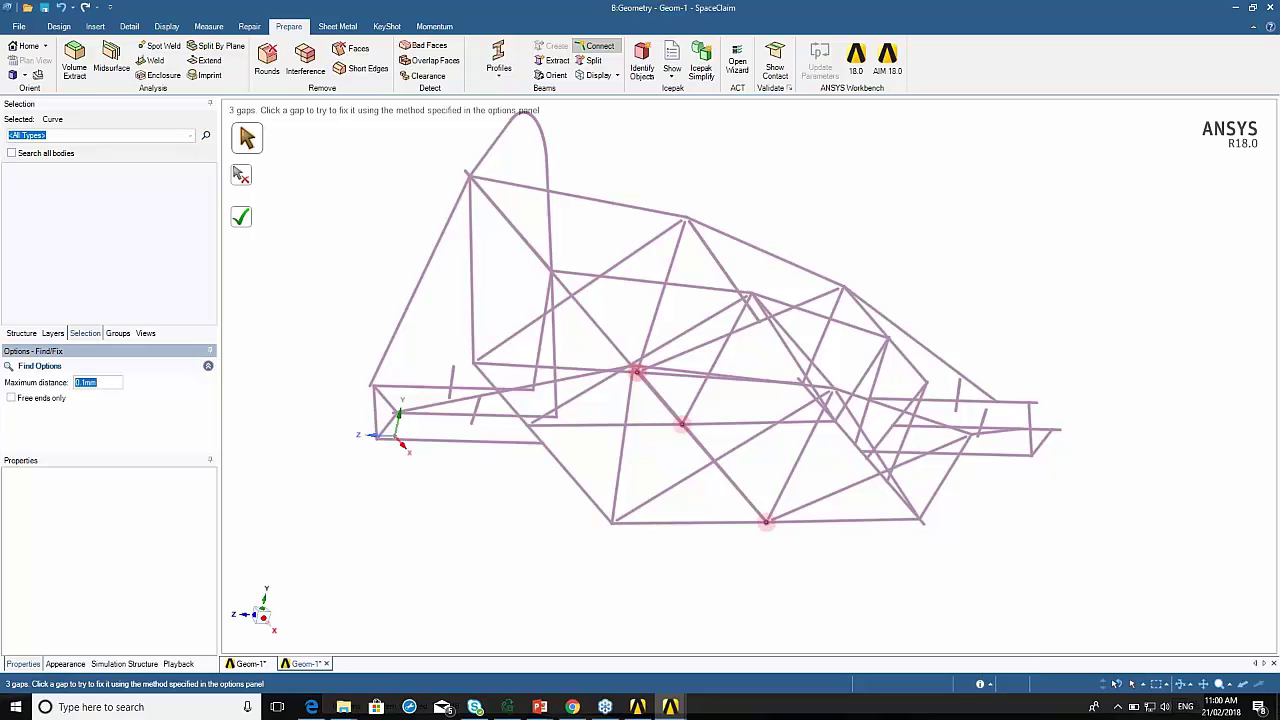
{"action": "key", "text": "Escape"}
Measure the distance between a loose brace end and the joint at the peak of the upper side tube.
{"action": "scroll", "coordinate": [820, 378], "scroll_direction": "up", "scroll_amount": 2}
{"action": "scroll", "coordinate": [820, 378], "scroll_direction": "up", "scroll_amount": 5}
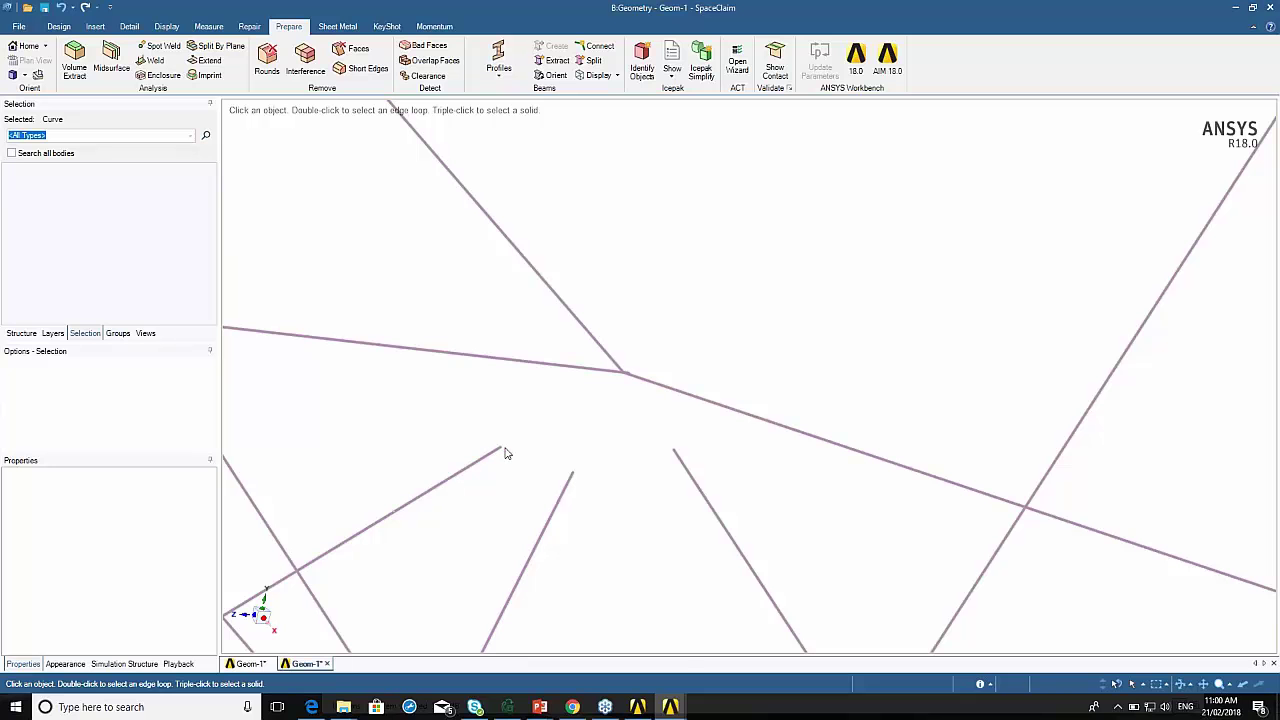
{"action": "left_click", "coordinate": [204, 28]}
{"action": "left_click", "coordinate": [76, 60]}
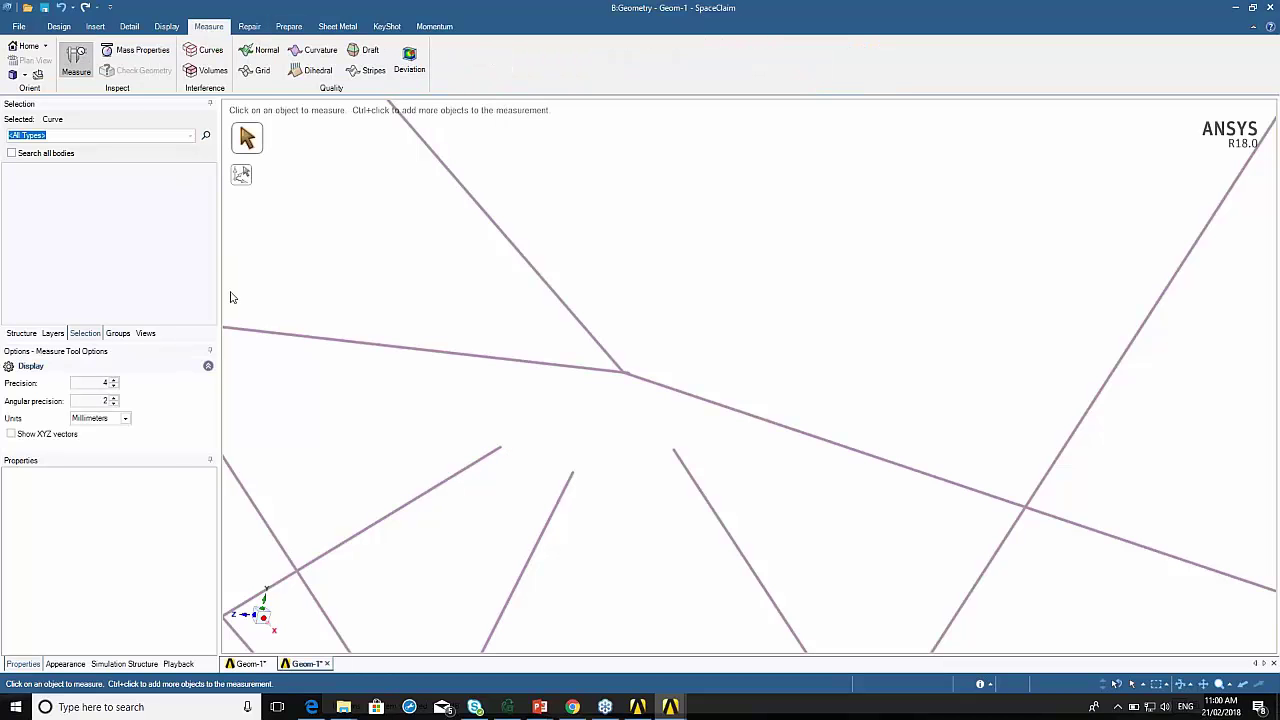
{"action": "left_click", "coordinate": [501, 450]}
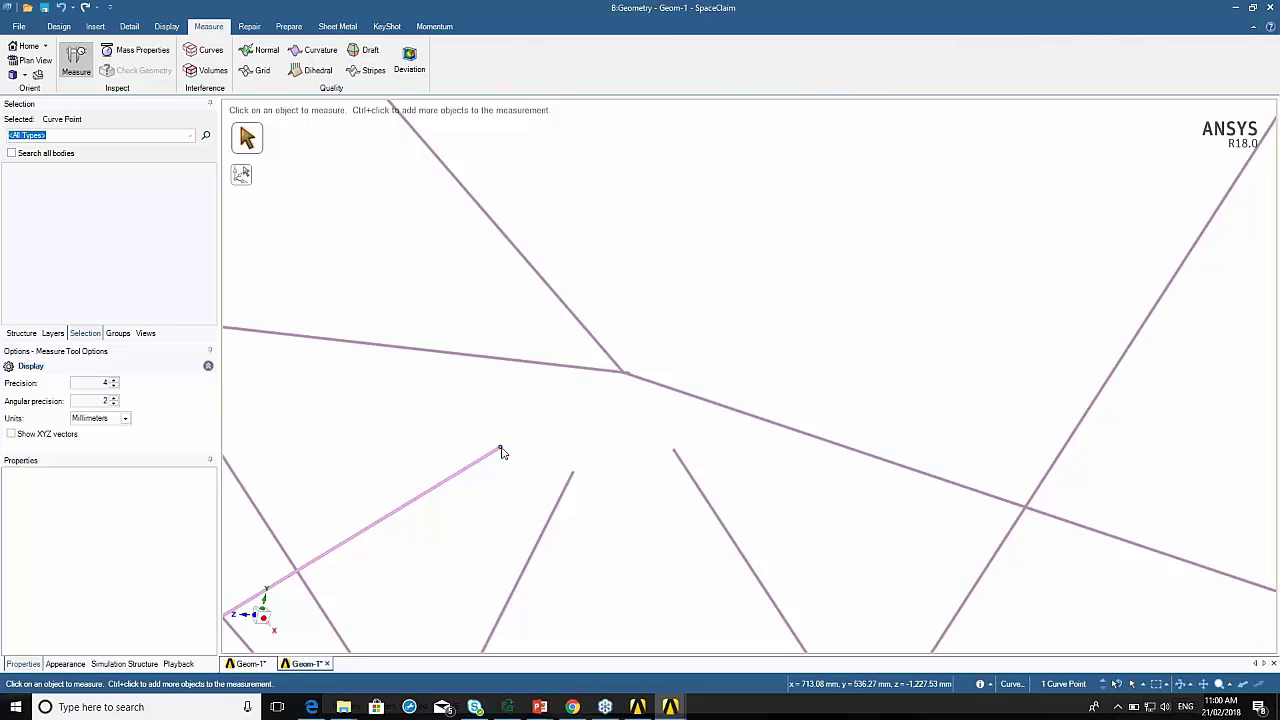
{"action": "left_click", "coordinate": [626, 375], "text": "ctrl"}
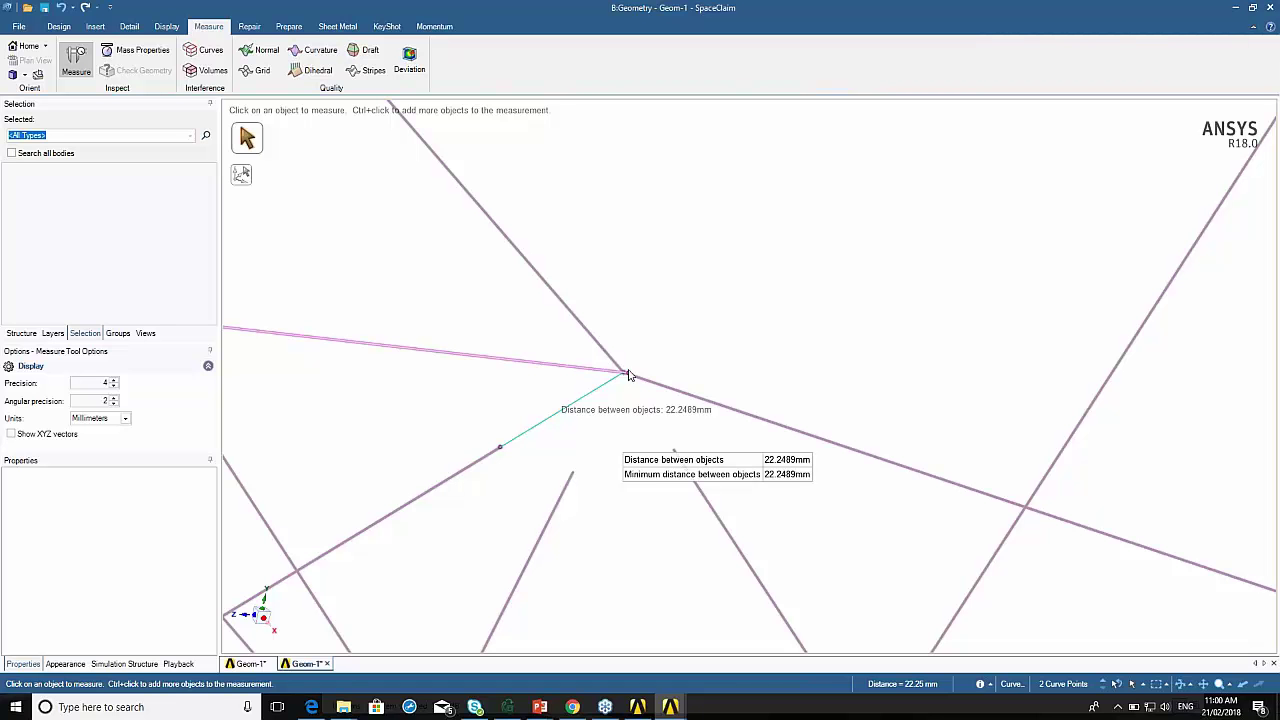
{"action": "key", "text": "Escape"}
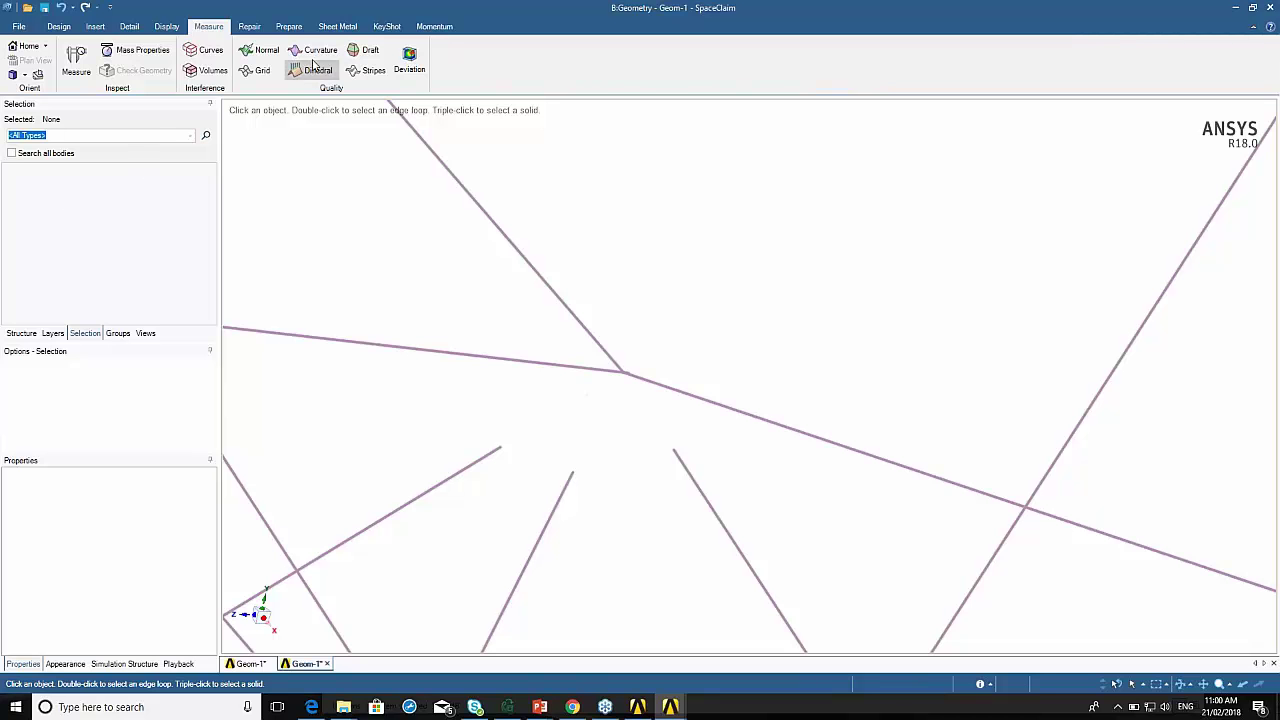
Run beam Connect with a maximum distance of 30 mm and join the three loose brace ends to that upper joint.
{"action": "left_click", "coordinate": [285, 30]}
{"action": "left_click", "coordinate": [597, 47]}
{"action": "left_click", "coordinate": [98, 382]}
{"action": "type", "text": "30"}
{"action": "key", "text": "Return"}
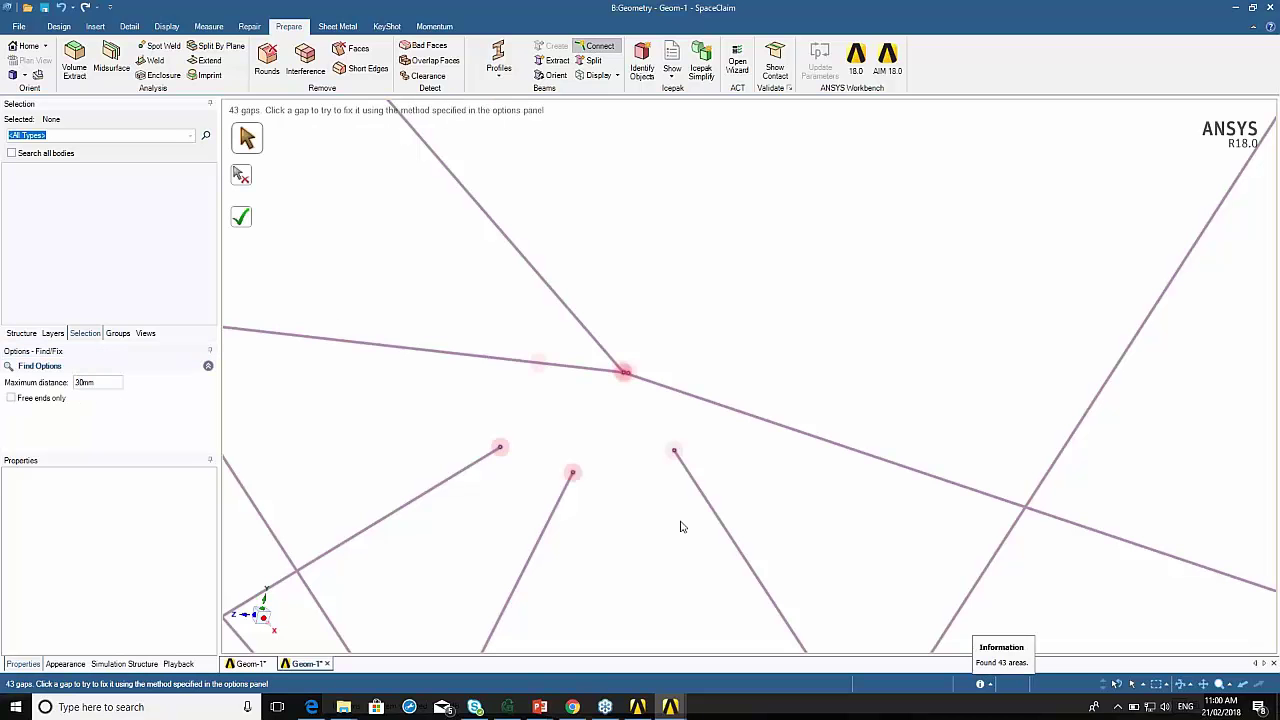
{"action": "left_click", "coordinate": [574, 475]}
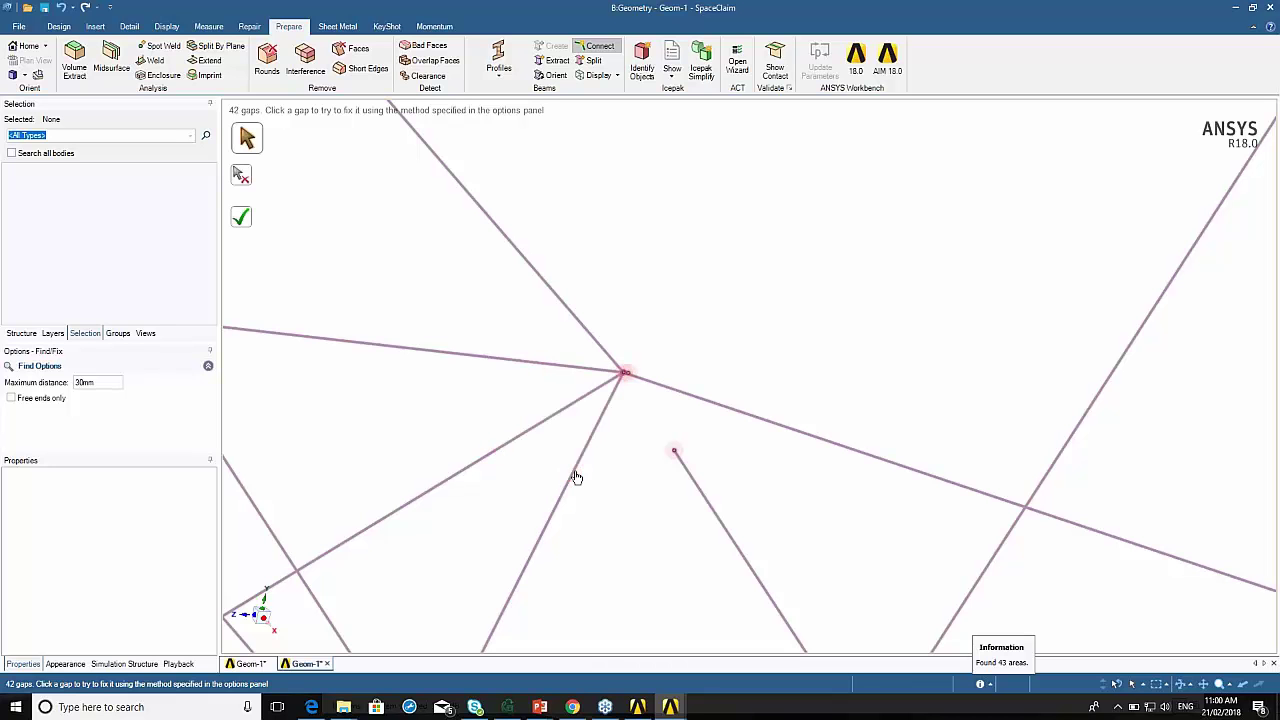
{"action": "left_click", "coordinate": [673, 454]}
Connect the remaining gap at the upper joint and the gaps at the roll hoop's top node, its side tube and the central brace node.
{"action": "scroll", "coordinate": [631, 397], "scroll_direction": "down", "scroll_amount": 3}
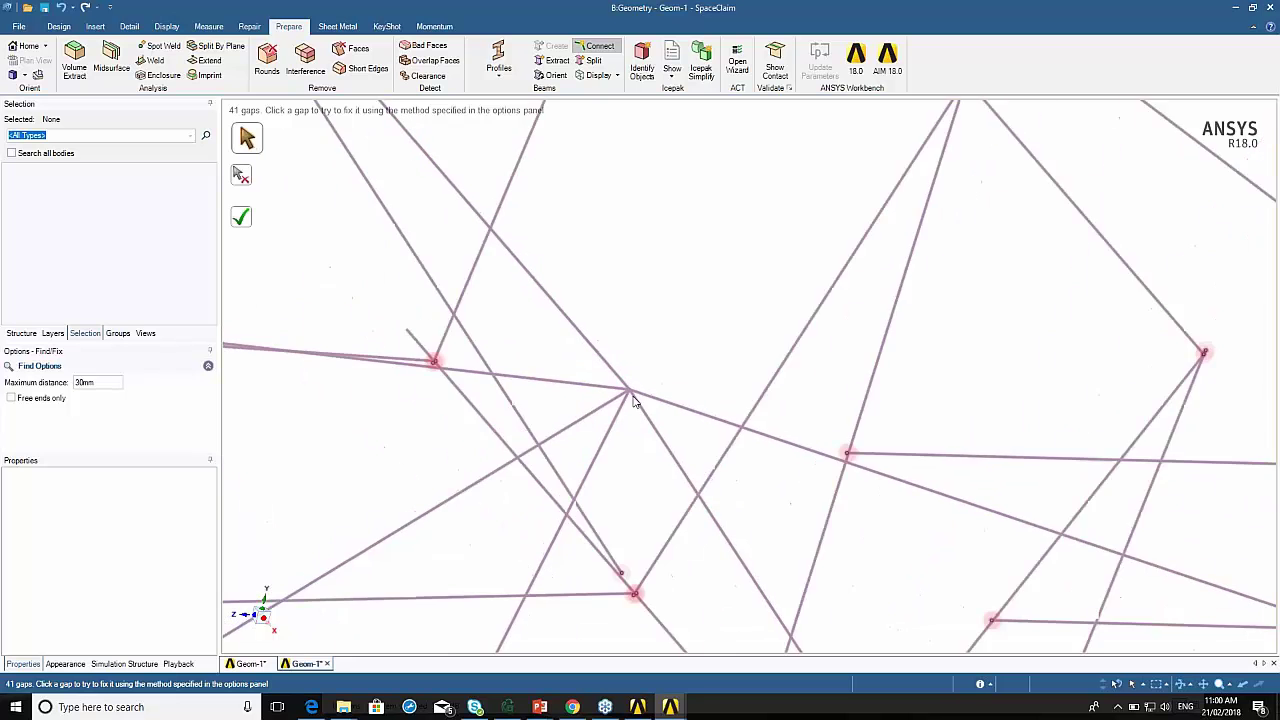
{"action": "scroll", "coordinate": [603, 440], "scroll_direction": "down", "scroll_amount": 5}
{"action": "middle_click_drag", "start_coordinate": [640, 420], "coordinate": [853, 343]}
{"action": "left_click", "coordinate": [727, 292]}
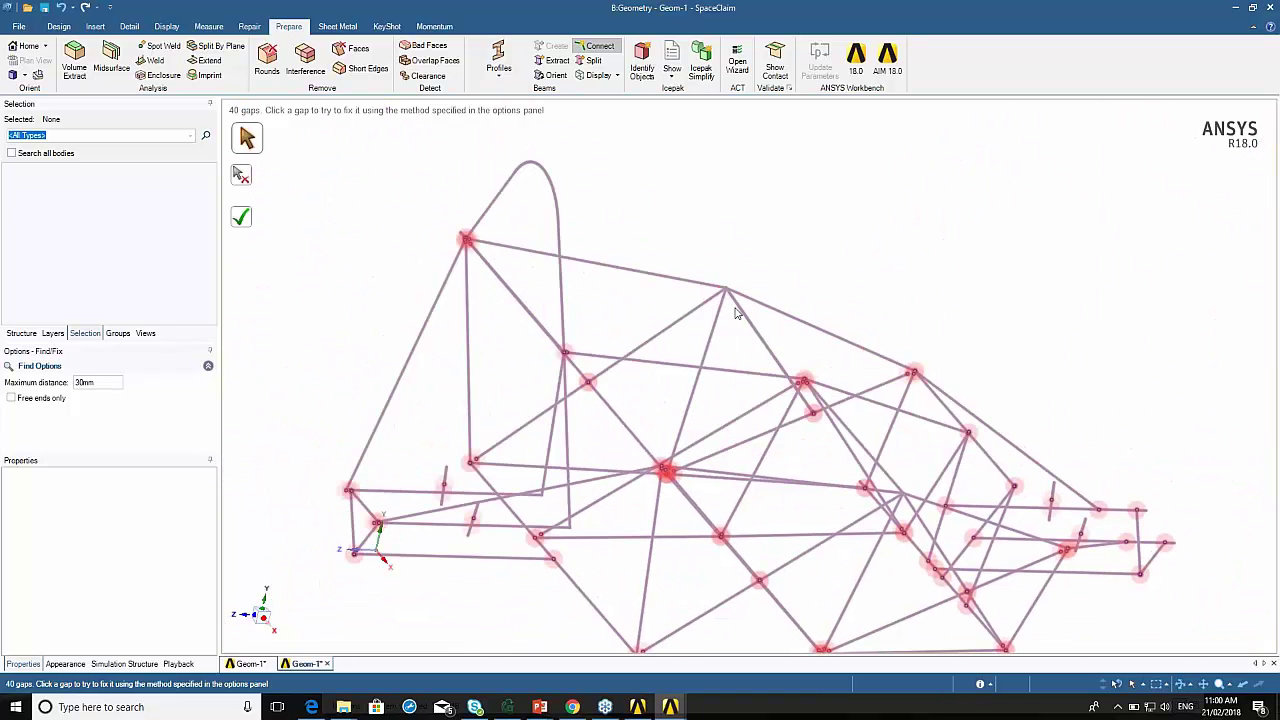
{"action": "left_click", "coordinate": [466, 242]}
{"action": "middle_click_drag", "start_coordinate": [588, 382], "coordinate": [560, 382]}
{"action": "left_click", "coordinate": [515, 372]}
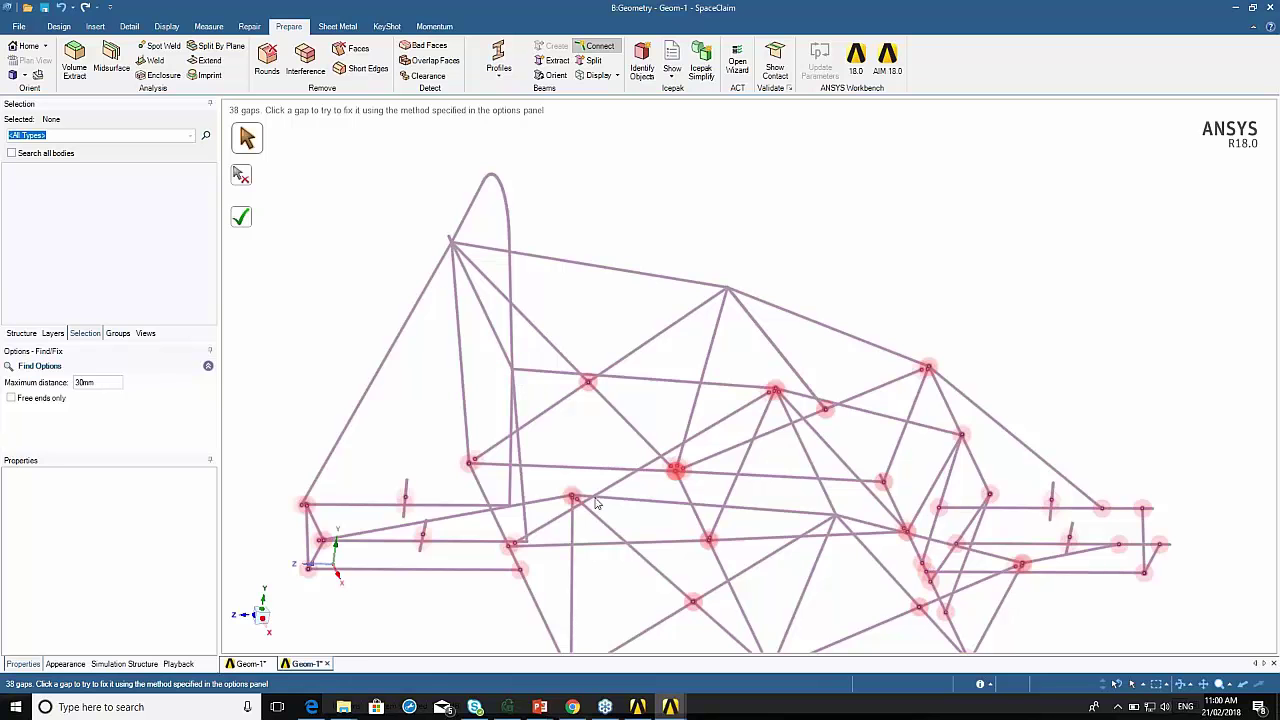
{"action": "left_click", "coordinate": [676, 470]}
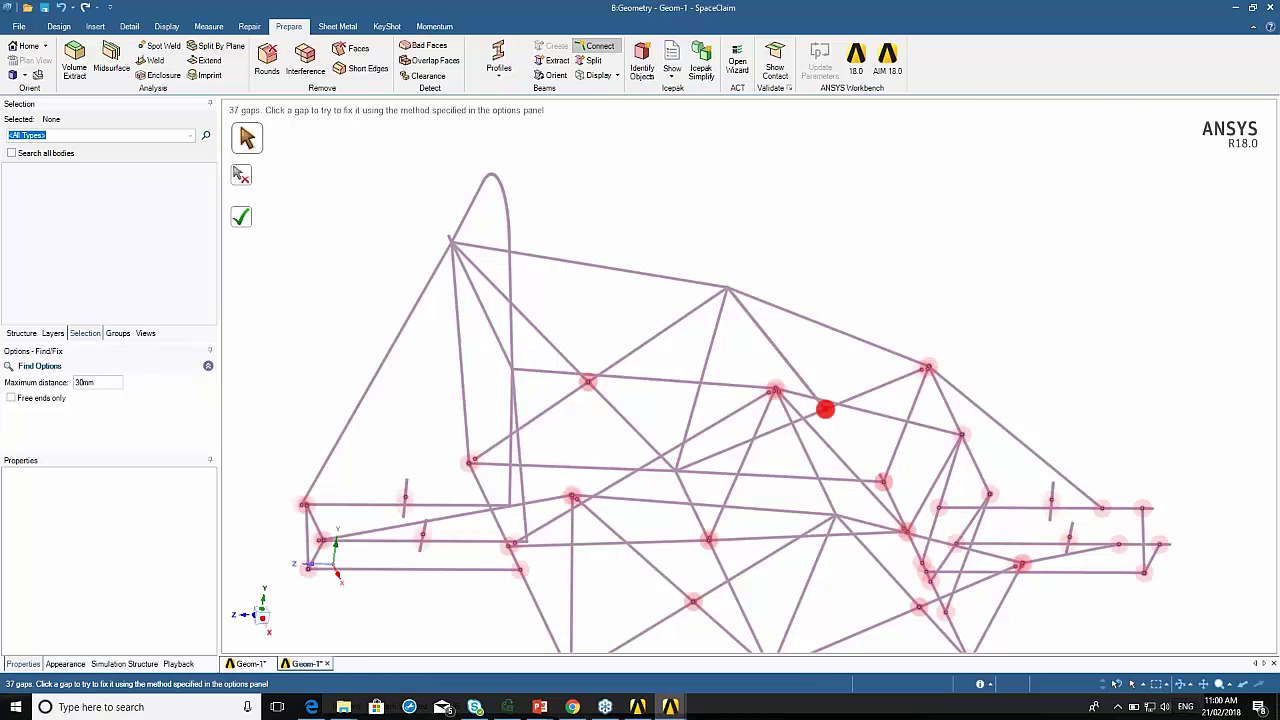
Connect the gaps at the upper front brace end, the middle side tube's brace node and the crossing behind the roll hoop.
{"action": "mouse_move", "coordinate": [826, 409]}
{"action": "middle_mouse_down"}
{"action": "mouse_move", "coordinate": [857, 337]}
{"action": "mouse_move", "coordinate": [848, 323]}
{"action": "mouse_move", "coordinate": [843, 424]}
{"action": "middle_mouse_up"}
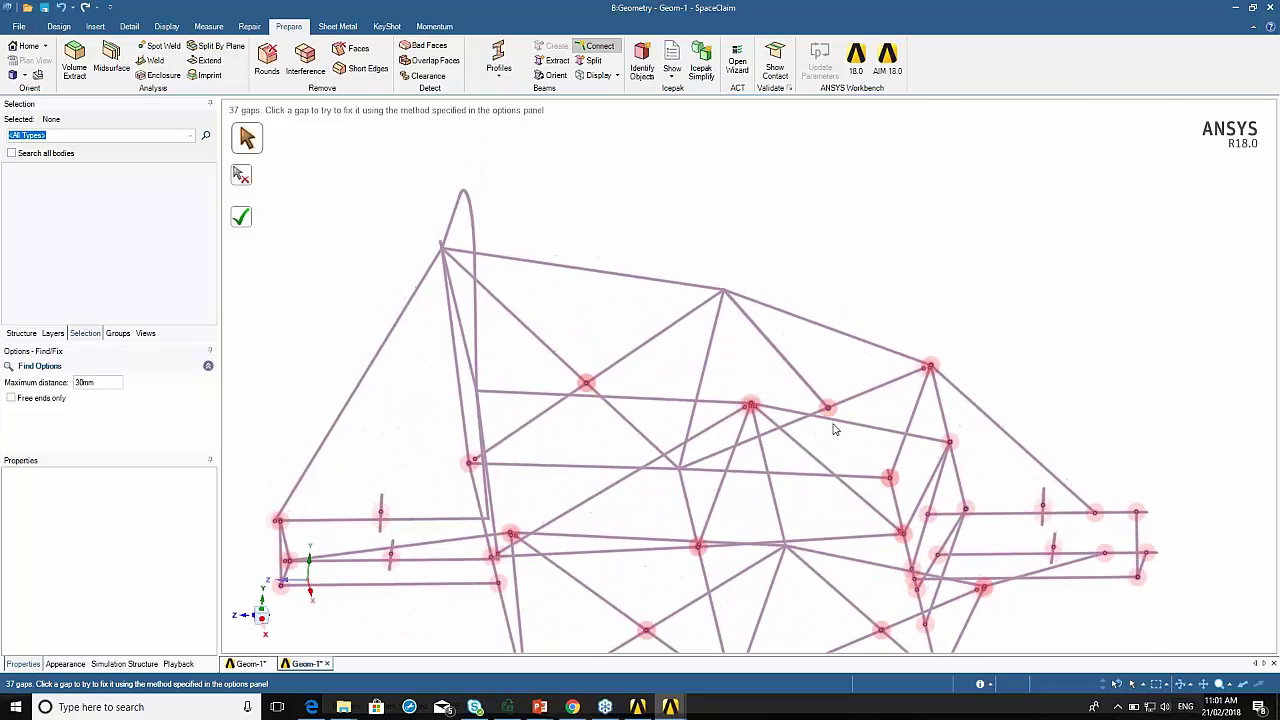
{"action": "left_click", "coordinate": [828, 407]}
{"action": "left_click", "coordinate": [750, 405]}
{"action": "left_click", "coordinate": [586, 384]}
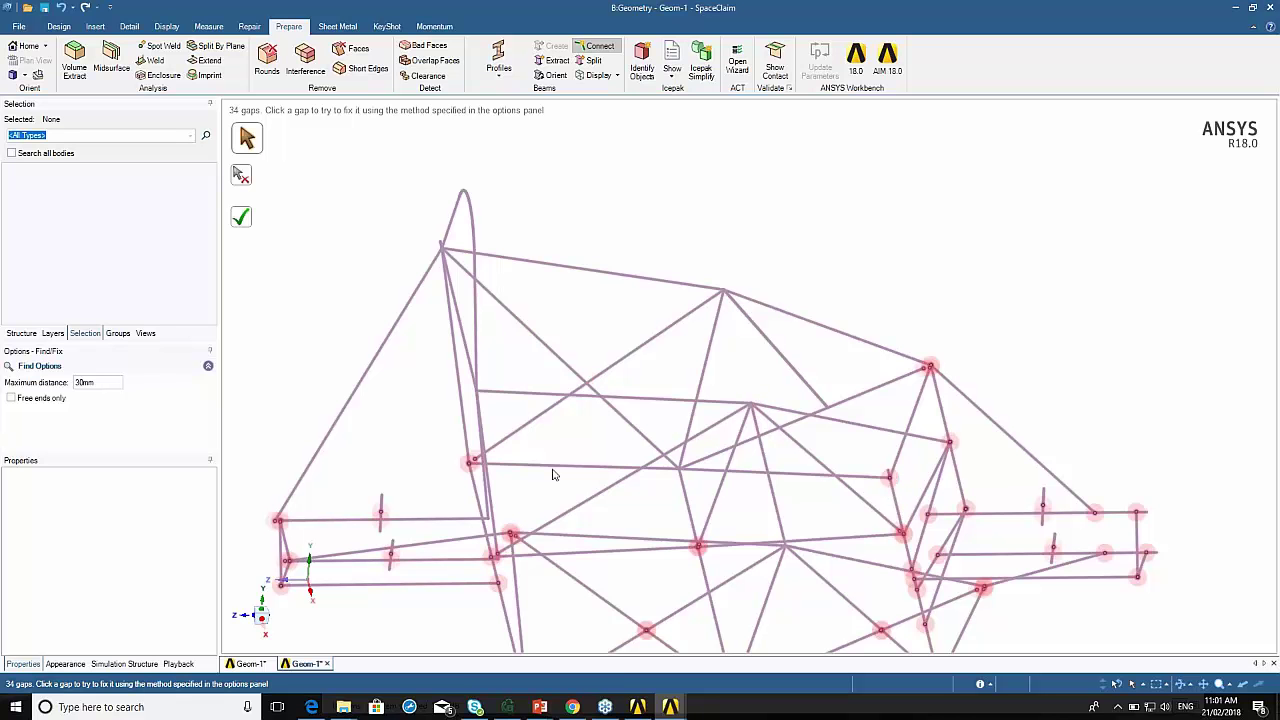
Connect the gaps at the lower end of the roll hoop's brace and at the outer corners of the subframe by the origin.
{"action": "left_click", "coordinate": [471, 466]}
{"action": "left_click", "coordinate": [277, 520]}
{"action": "left_click", "coordinate": [287, 560]}
{"action": "middle_click_drag", "start_coordinate": [282, 584], "coordinate": [890, 505]}
{"action": "left_click", "coordinate": [571, 442]}
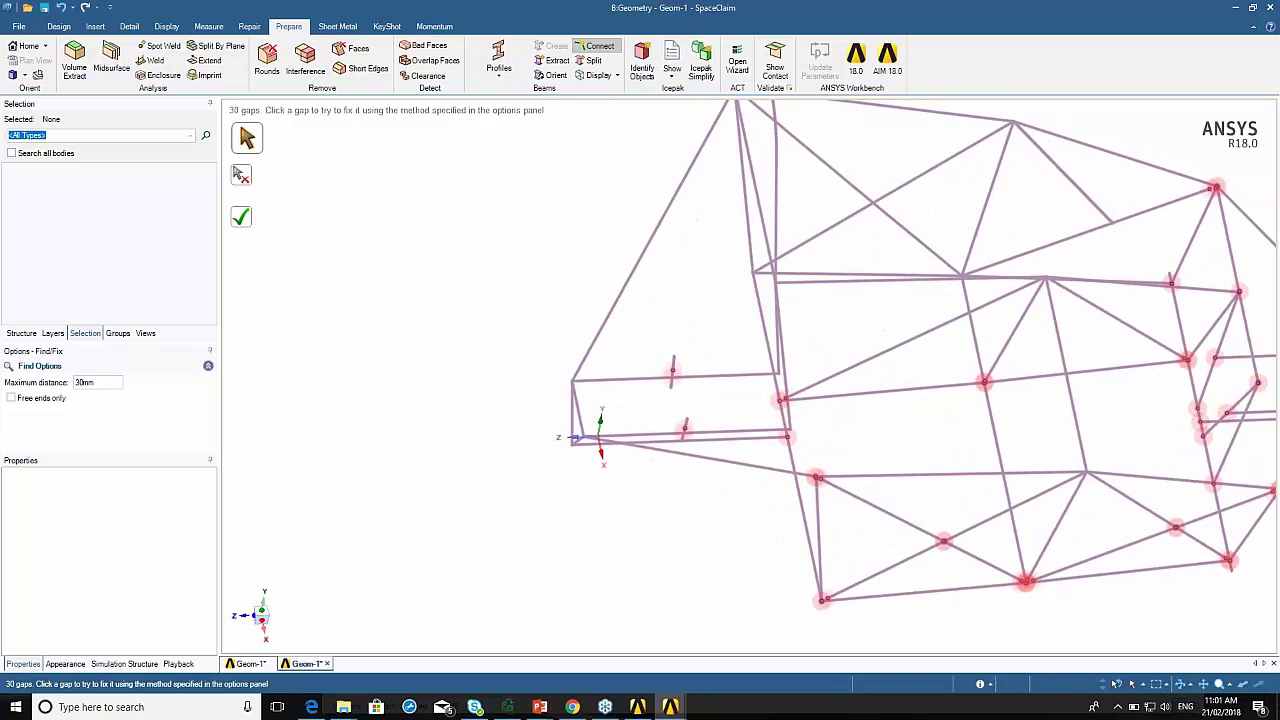
Connect the gaps at that subframe's inner tube ends and along the cross member and lower side frame, including its crossed braces.
{"action": "left_click", "coordinate": [787, 437]}
{"action": "left_click", "coordinate": [784, 403]}
{"action": "left_click", "coordinate": [985, 382]}
{"action": "left_click", "coordinate": [817, 478]}
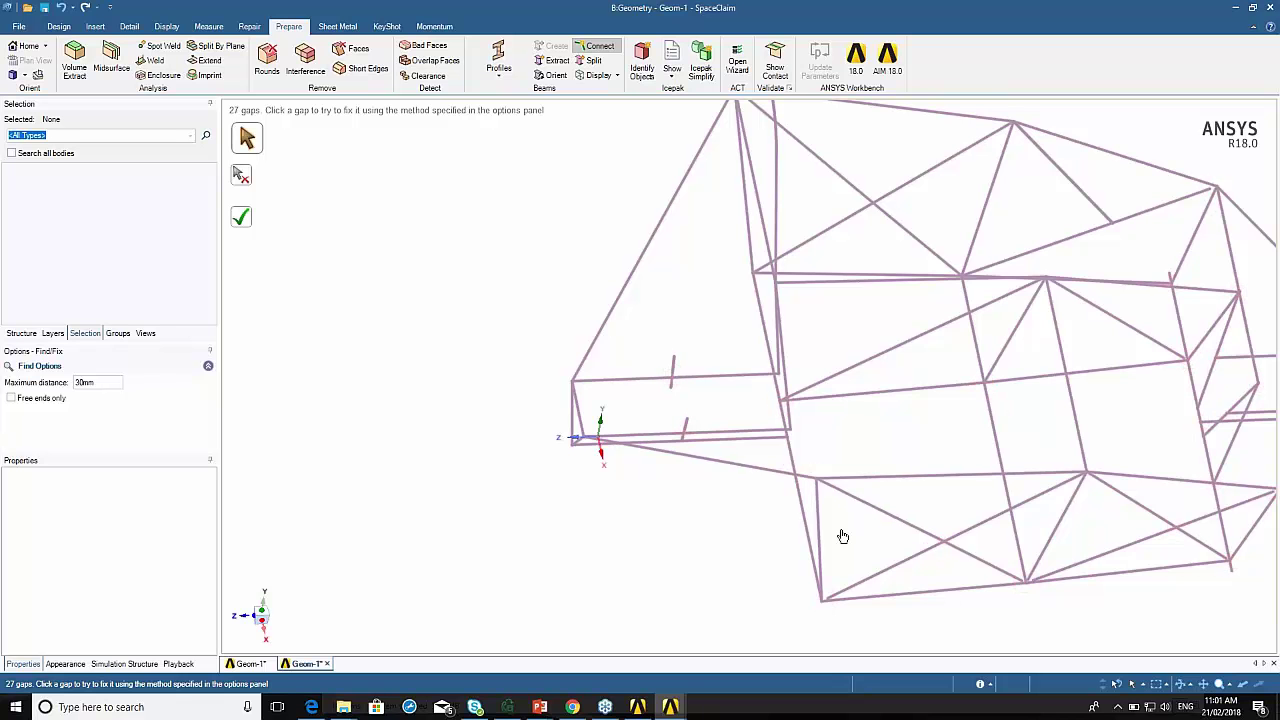
{"action": "left_click", "coordinate": [943, 541]}
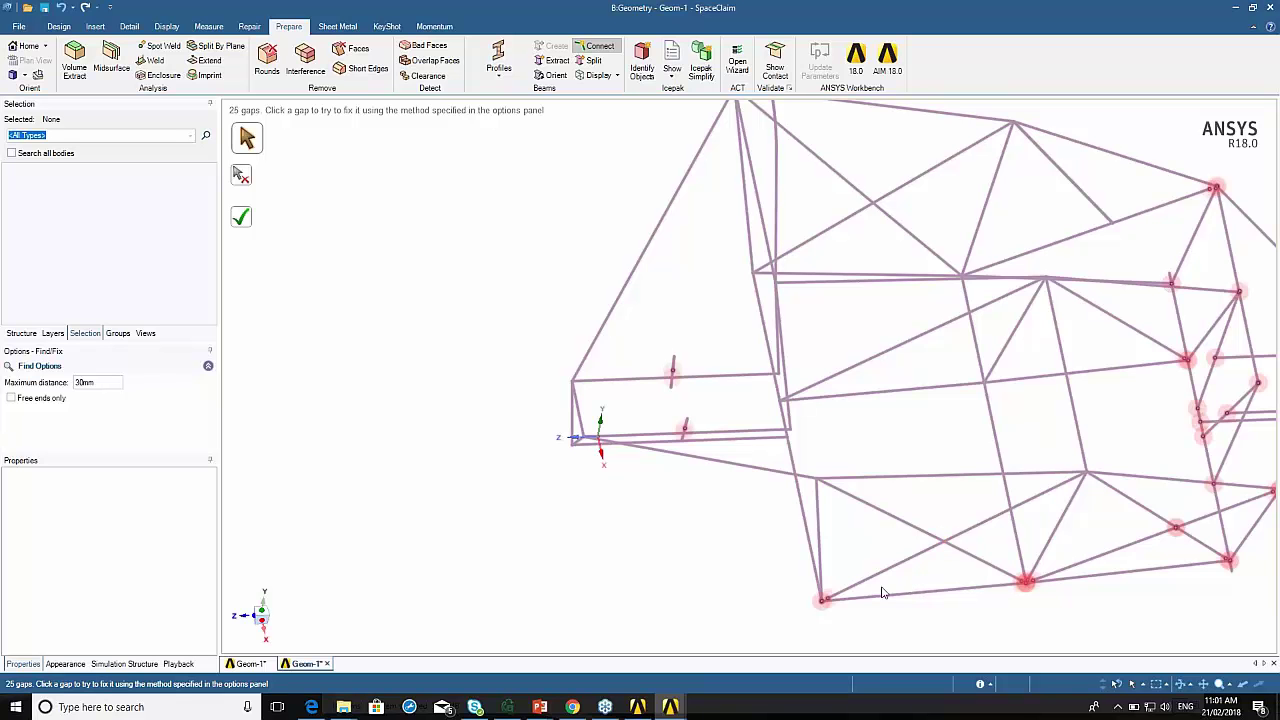
{"action": "left_click", "coordinate": [822, 600]}
{"action": "left_click", "coordinate": [1022, 584]}
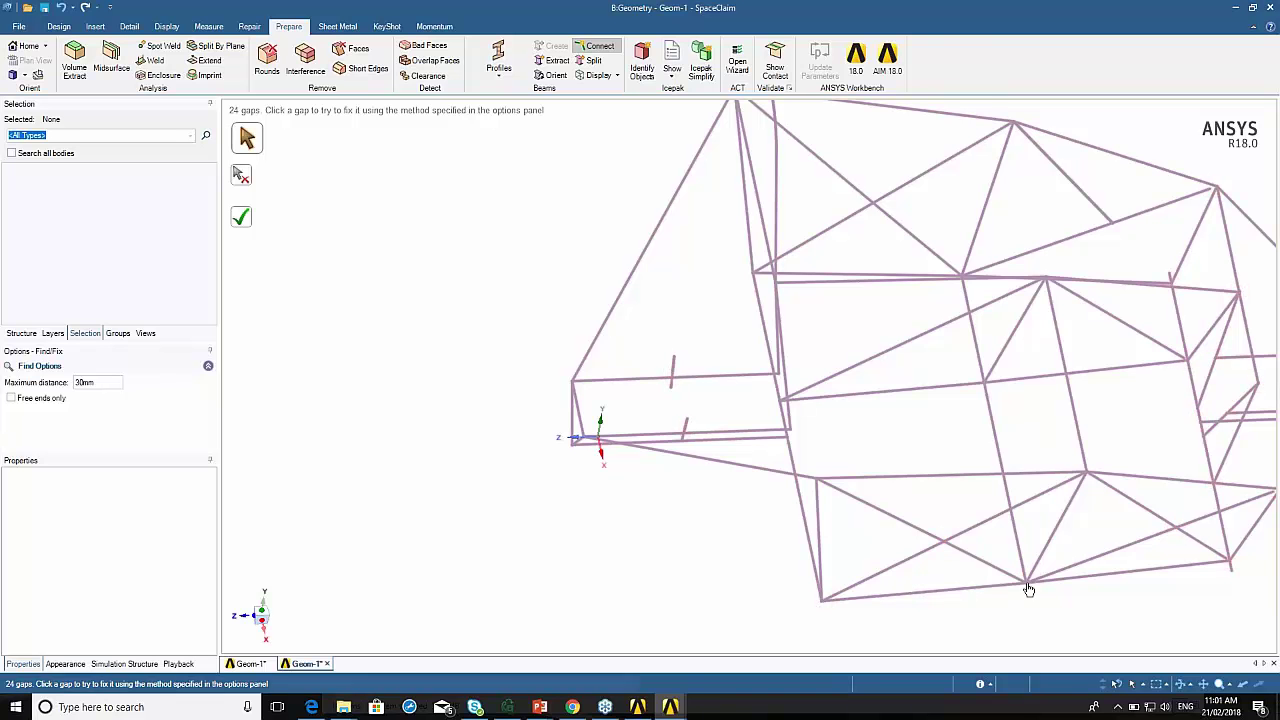
Connect the gaps at the cross member's far end and around the lower corners and crossed braces beside the opposite subframe.
{"action": "middle_click_drag", "start_coordinate": [683, 402], "coordinate": [710, 382]}
{"action": "left_click", "coordinate": [640, 314]}
{"action": "left_click", "coordinate": [695, 451]}
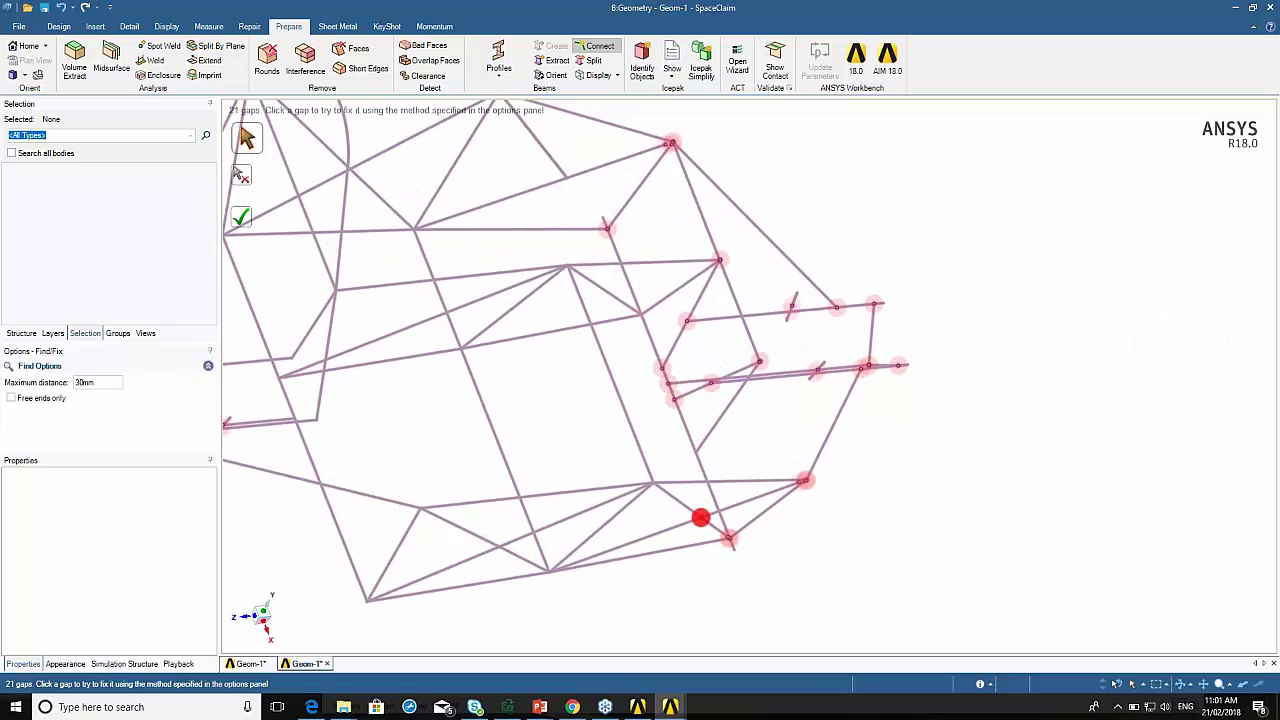
{"action": "left_click", "coordinate": [702, 524]}
{"action": "left_click", "coordinate": [732, 542]}
{"action": "left_click", "coordinate": [805, 481]}
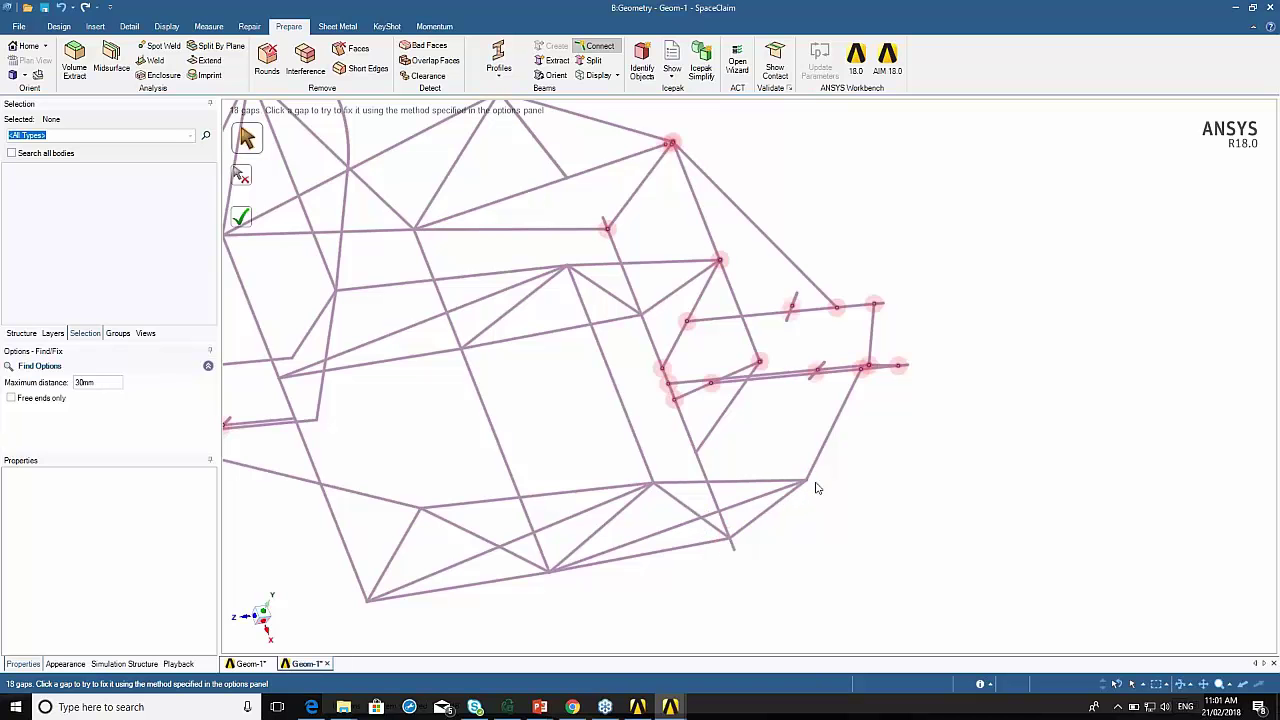
Connect the gaps where the braces meet the opposite subframe, at its inner tube ends and at the adjoining bulkhead's upright nodes.
{"action": "mouse_move", "coordinate": [898, 365]}
{"action": "middle_mouse_down"}
{"action": "mouse_move", "coordinate": [900, 300]}
{"action": "mouse_move", "coordinate": [886, 300]}
{"action": "mouse_move", "coordinate": [880, 330]}
{"action": "mouse_move", "coordinate": [840, 327]}
{"action": "middle_mouse_up"}
{"action": "left_click", "coordinate": [840, 327]}
{"action": "left_click", "coordinate": [857, 362]}
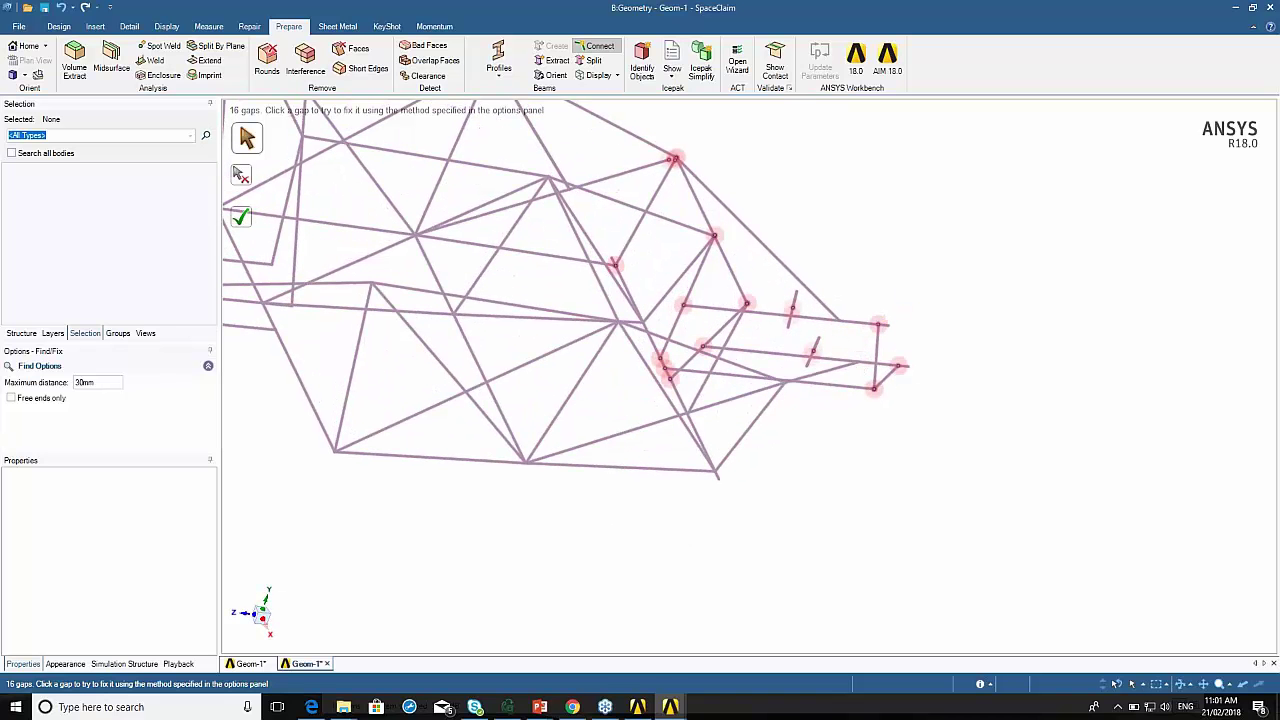
{"action": "left_click", "coordinate": [683, 305]}
{"action": "left_click", "coordinate": [704, 347]}
{"action": "left_click", "coordinate": [746, 303]}
{"action": "left_click", "coordinate": [714, 237]}
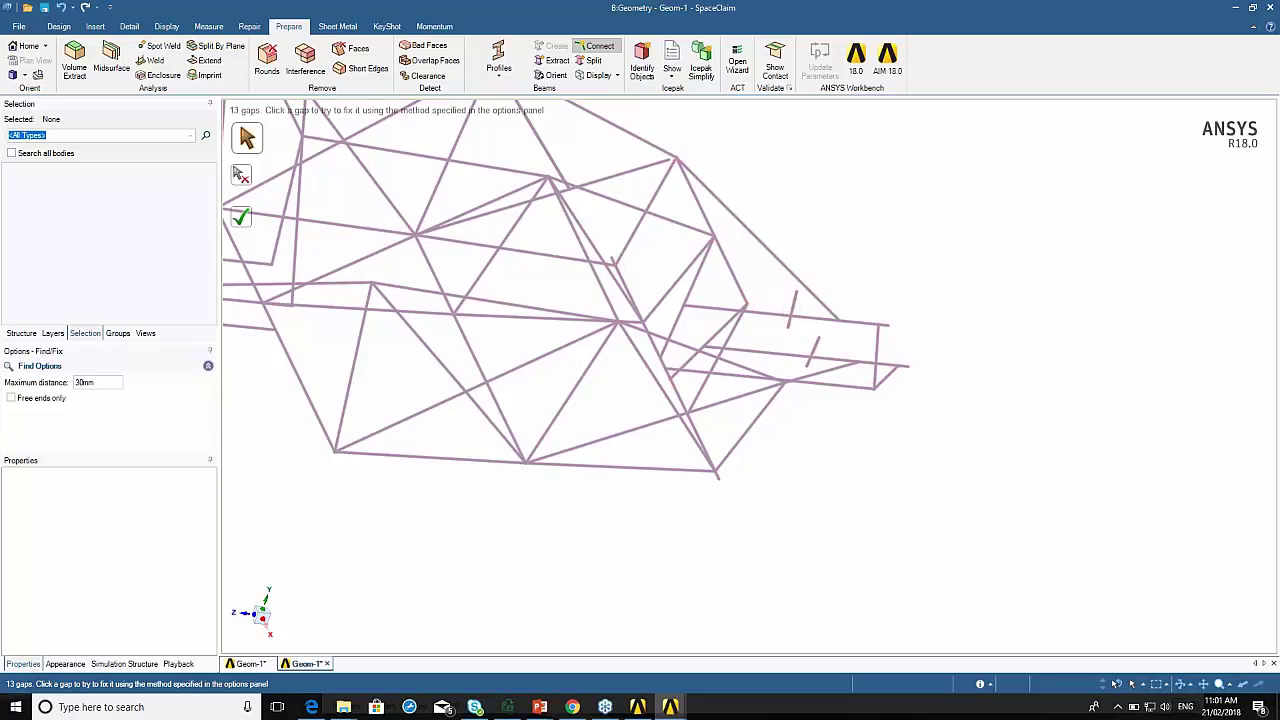
Connect the gaps at the bulkhead's top corner, the cross member's upper end and the clustered nodes beside the opposite subframe.
{"action": "left_click", "coordinate": [676, 160]}
{"action": "left_click", "coordinate": [613, 265]}
{"action": "left_click", "coordinate": [667, 373]}
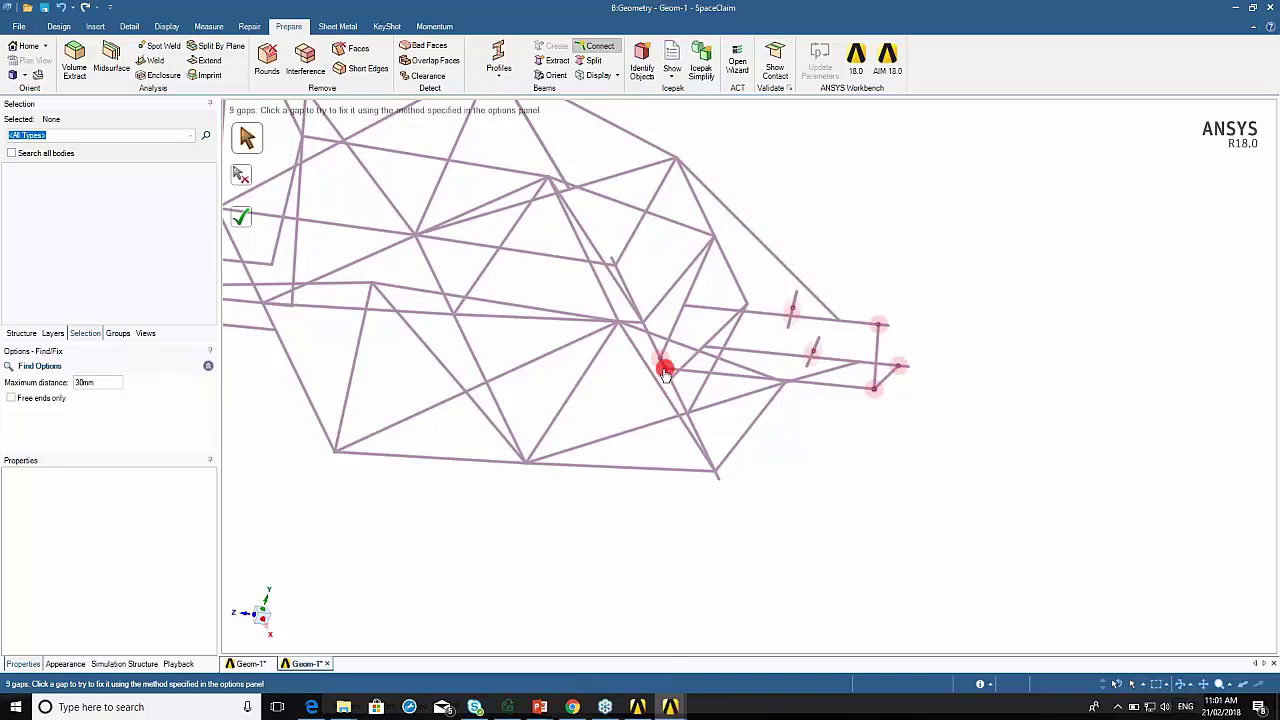
{"action": "left_click", "coordinate": [660, 361]}
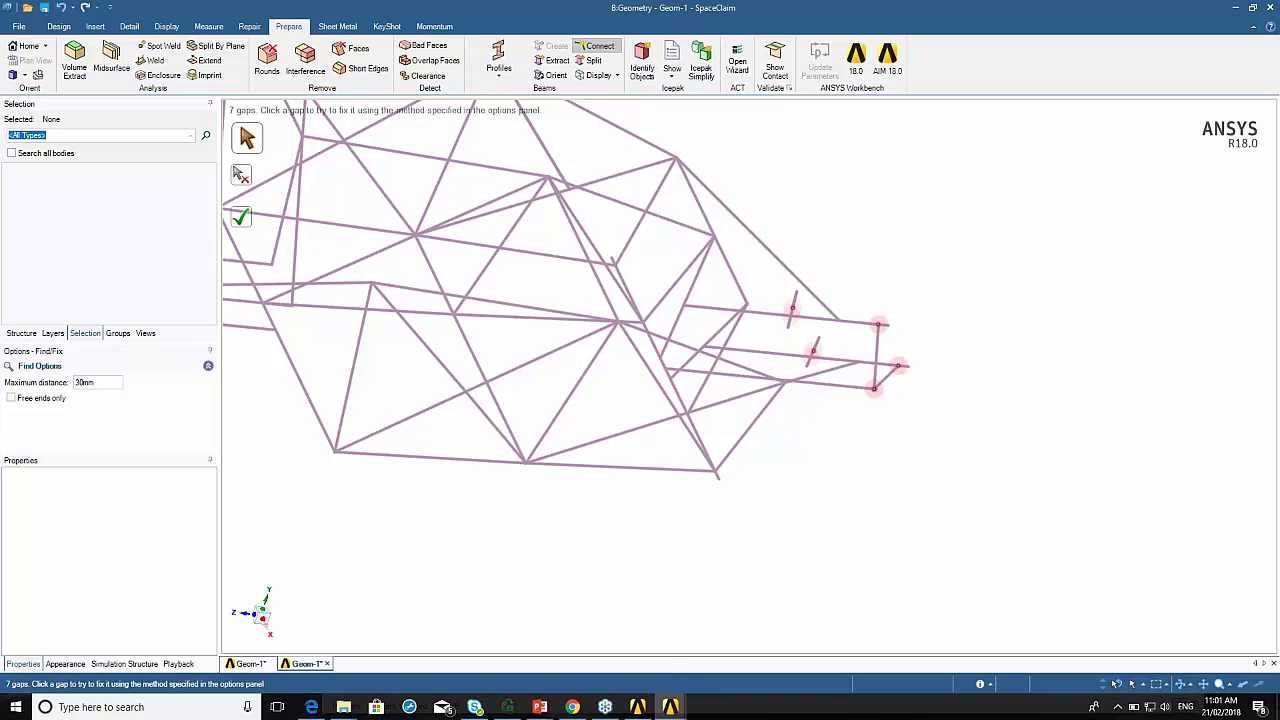
Connect the three gaps at the outer corners of the subframe opposite the origin and finish connecting beams.
{"action": "left_click", "coordinate": [875, 391]}
{"action": "left_click", "coordinate": [878, 324]}
{"action": "left_click", "coordinate": [898, 368]}
{"action": "key", "text": "Escape"}
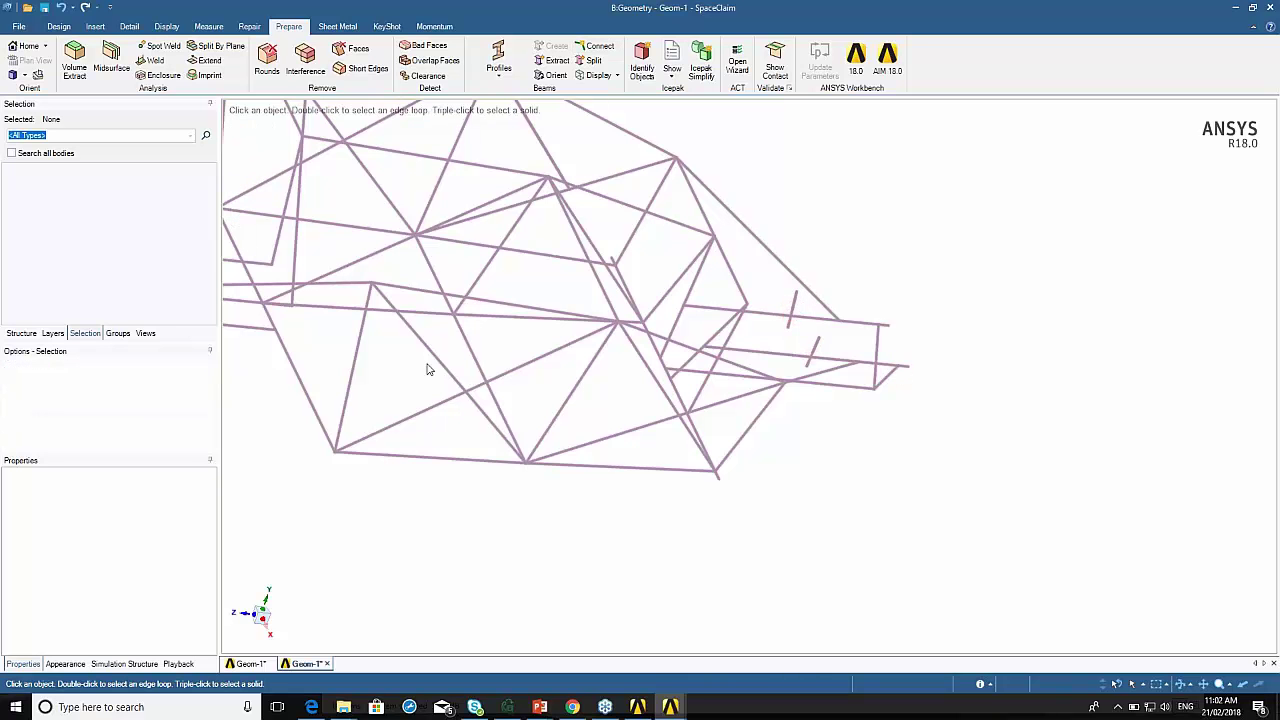
Temporarily show the Combine21 solid body over the connected beams to compare them, and hide it again.
{"action": "scroll", "coordinate": [500, 343], "scroll_direction": "down", "scroll_amount": 5}
{"action": "middle_click_drag", "start_coordinate": [490, 345], "coordinate": [555, 377]}
{"action": "left_click", "coordinate": [33, 335]}
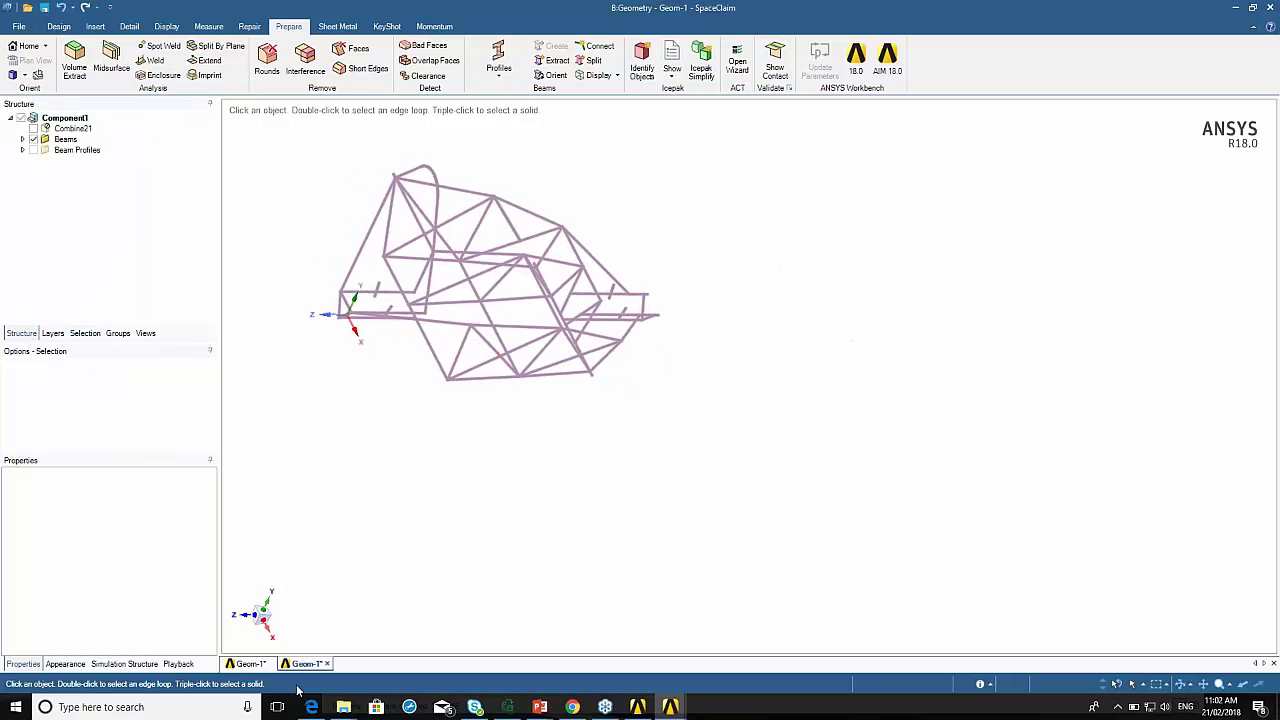
{"action": "left_click", "coordinate": [42, 130]}
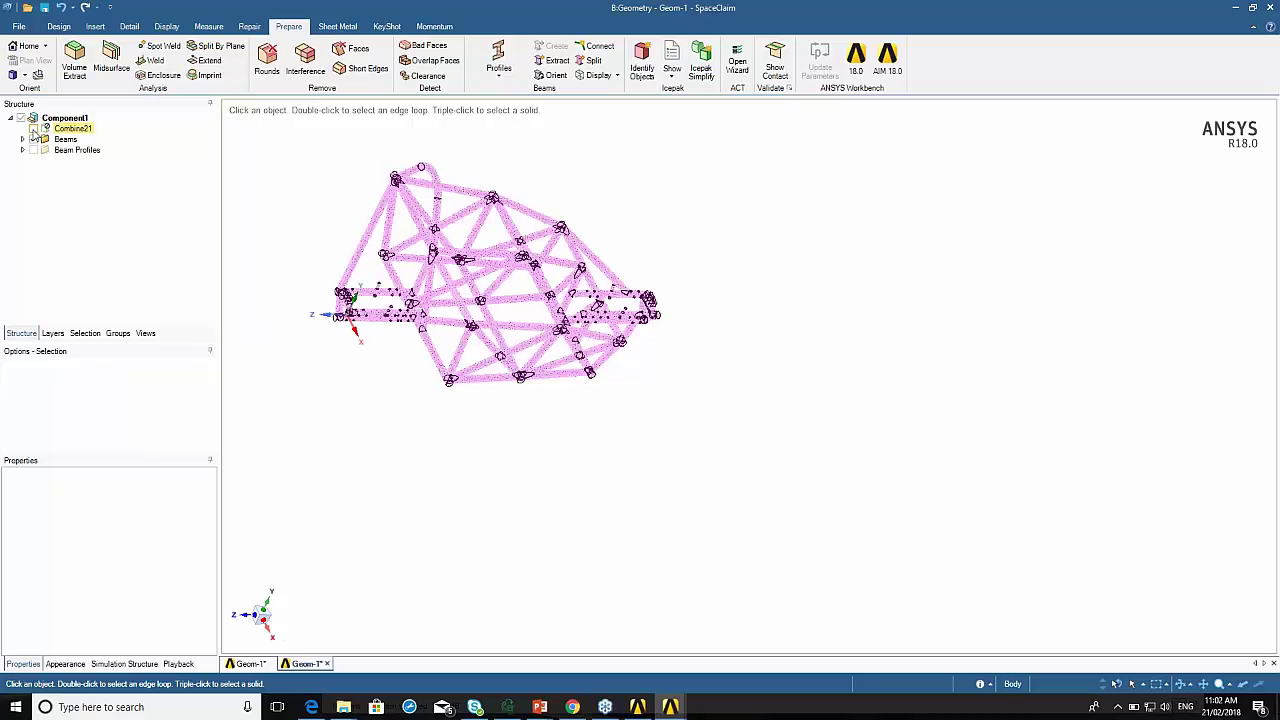
{"action": "left_click", "coordinate": [33, 129]}
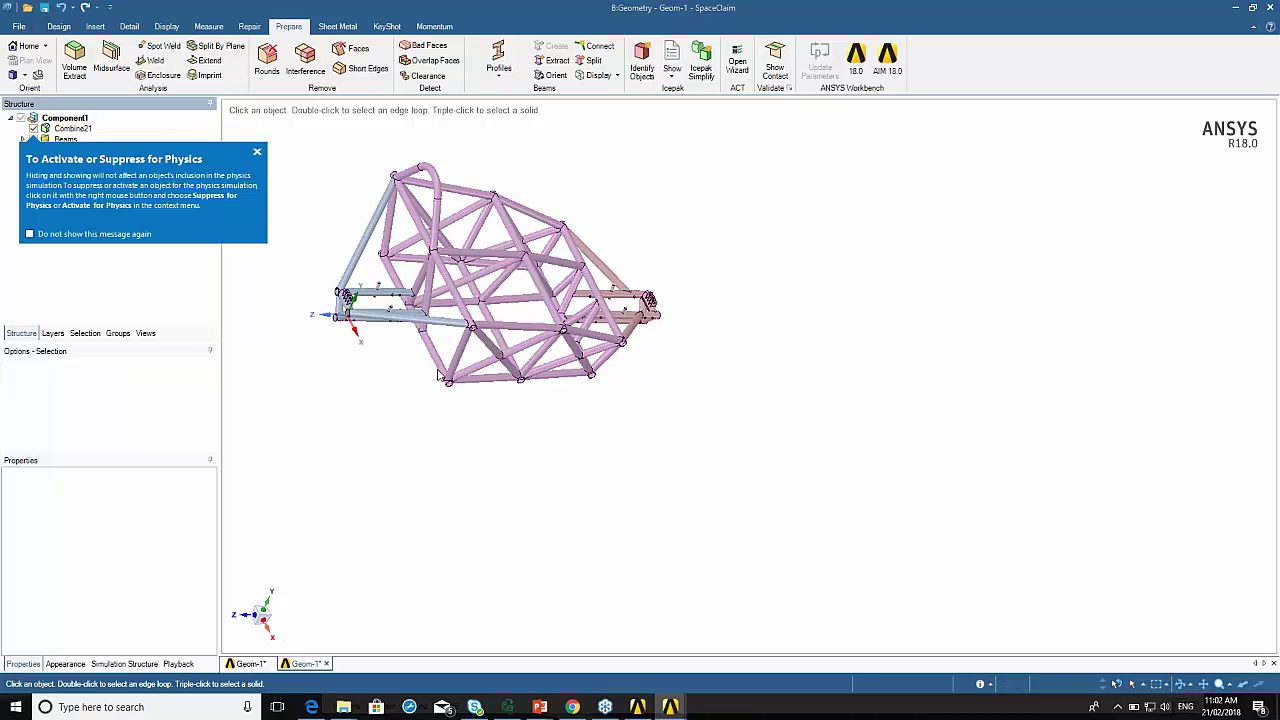
{"action": "key", "text": "z"}
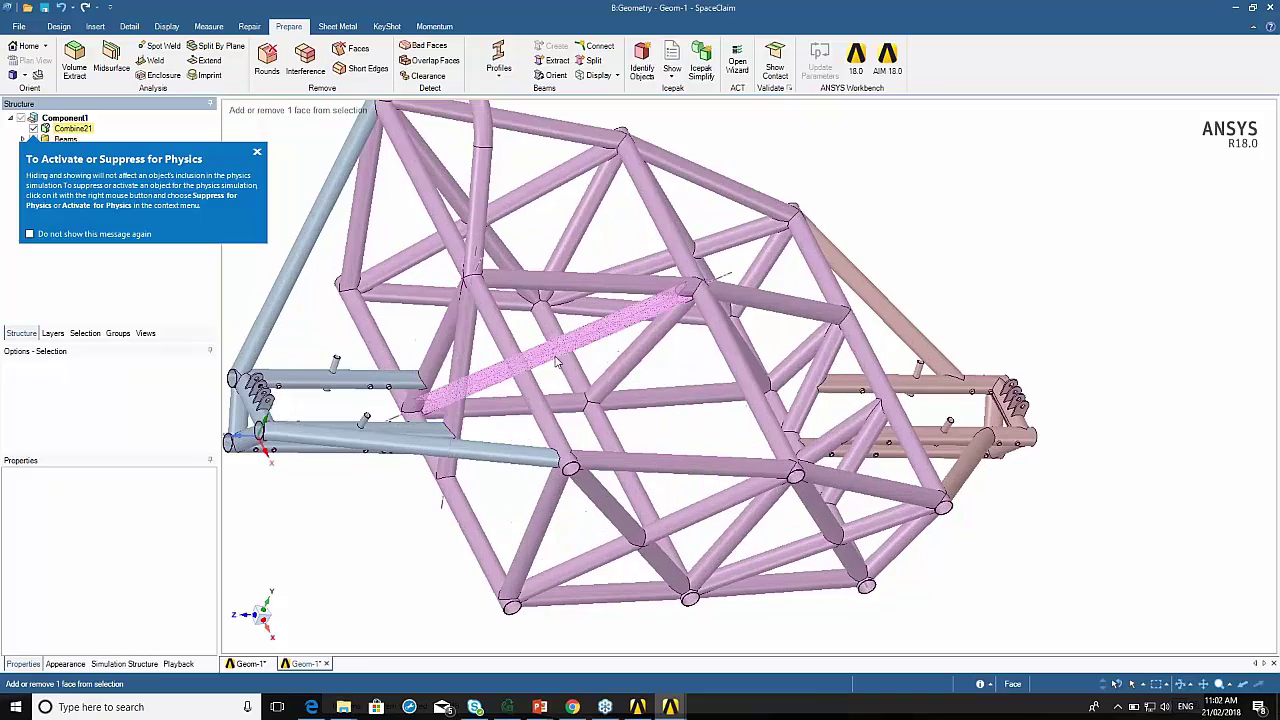
{"action": "left_click", "coordinate": [33, 129]}
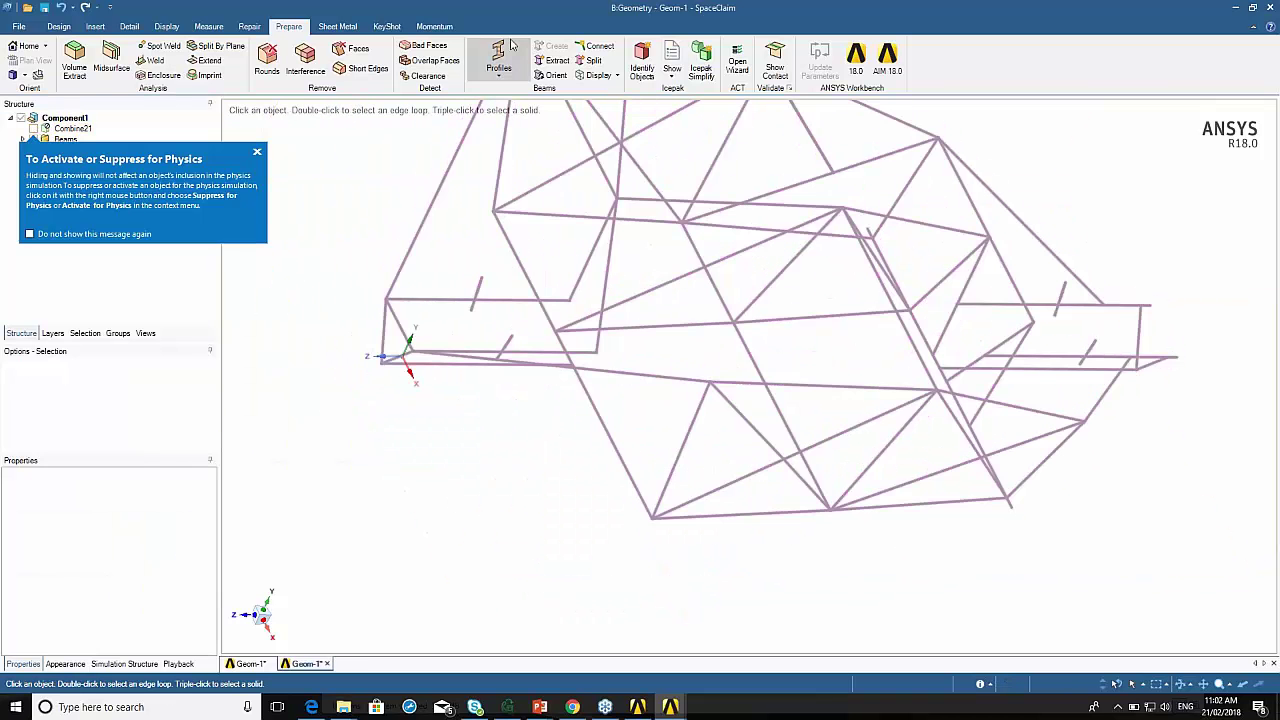
Display the beams as solid profiles and toggle the Combine21 body on and off to compare both representations.
{"action": "left_click", "coordinate": [600, 75]}
{"action": "left_click", "coordinate": [604, 123]}
{"action": "mouse_move", "coordinate": [608, 280]}
{"action": "middle_mouse_down"}
{"action": "mouse_move", "coordinate": [650, 290]}
{"action": "mouse_move", "coordinate": [703, 250]}
{"action": "mouse_move", "coordinate": [617, 266]}
{"action": "mouse_move", "coordinate": [655, 283]}
{"action": "middle_mouse_up"}
{"action": "left_click", "coordinate": [46, 128]}
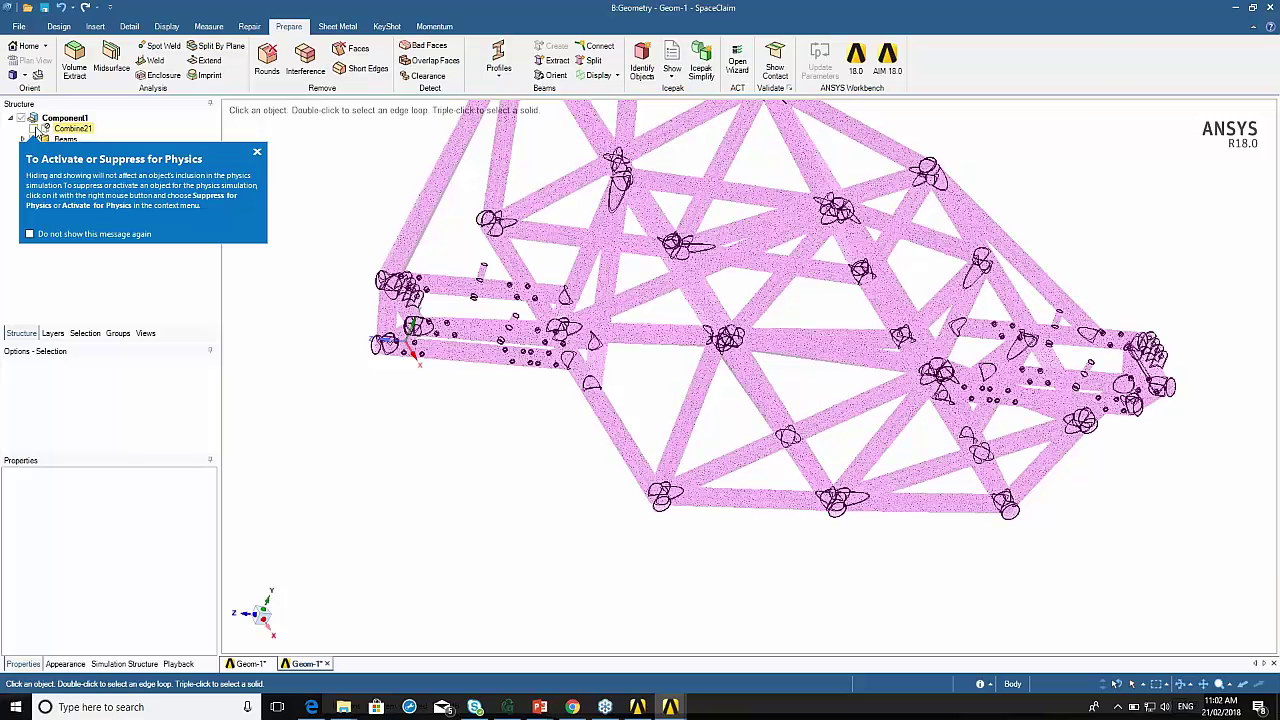
{"action": "left_click", "coordinate": [380, 458]}
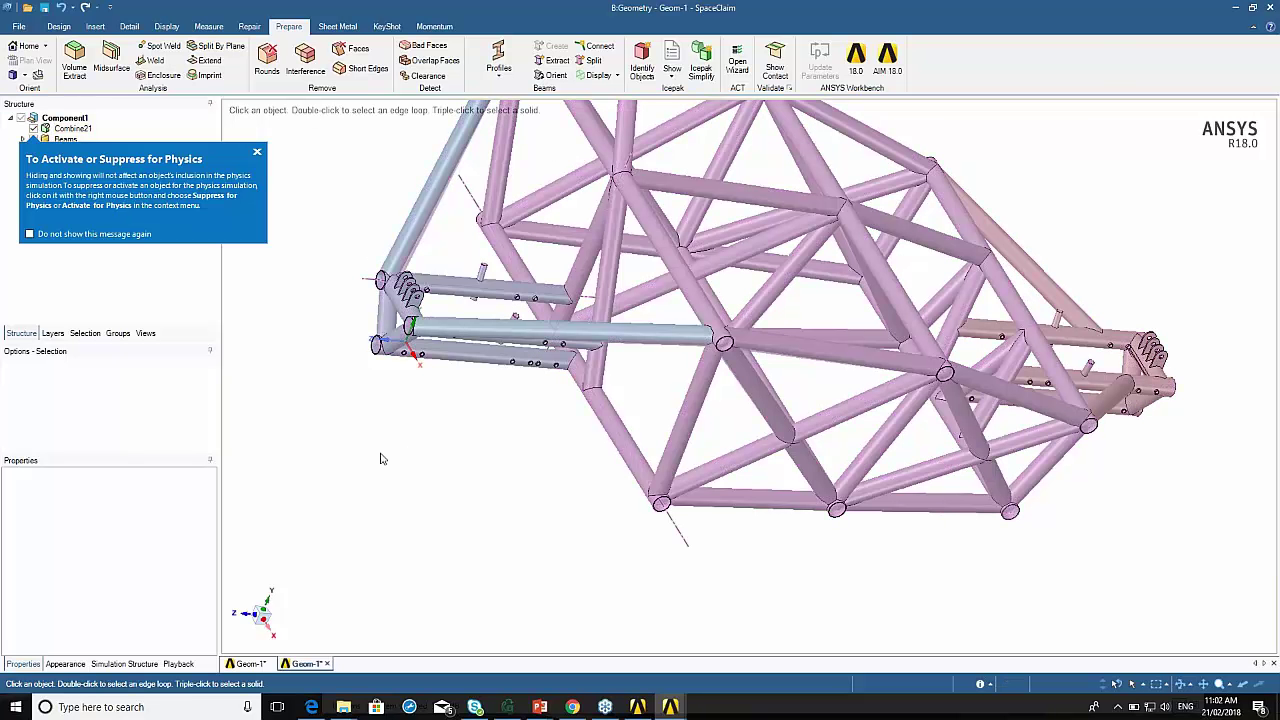
{"action": "left_click", "coordinate": [33, 128]}
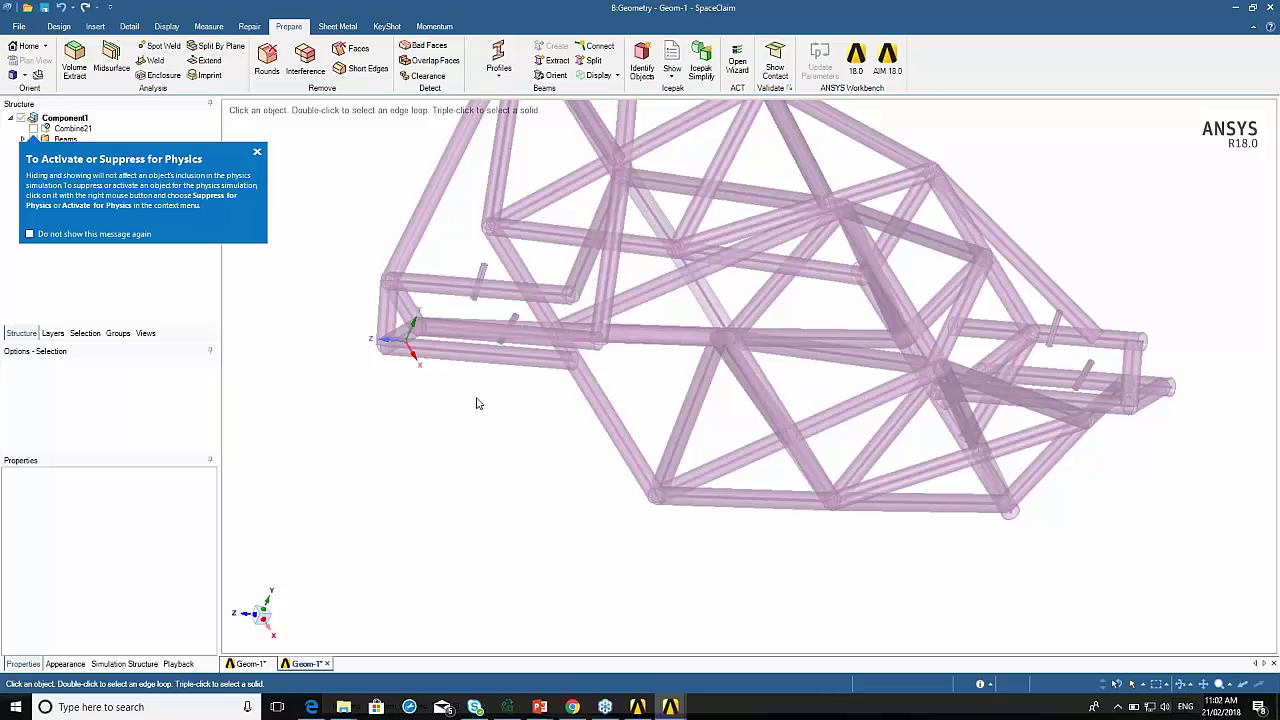
Temporarily show the Combine21 body over the beams again, dismissing the physics suppression tip.
{"action": "left_click", "coordinate": [33, 128]}
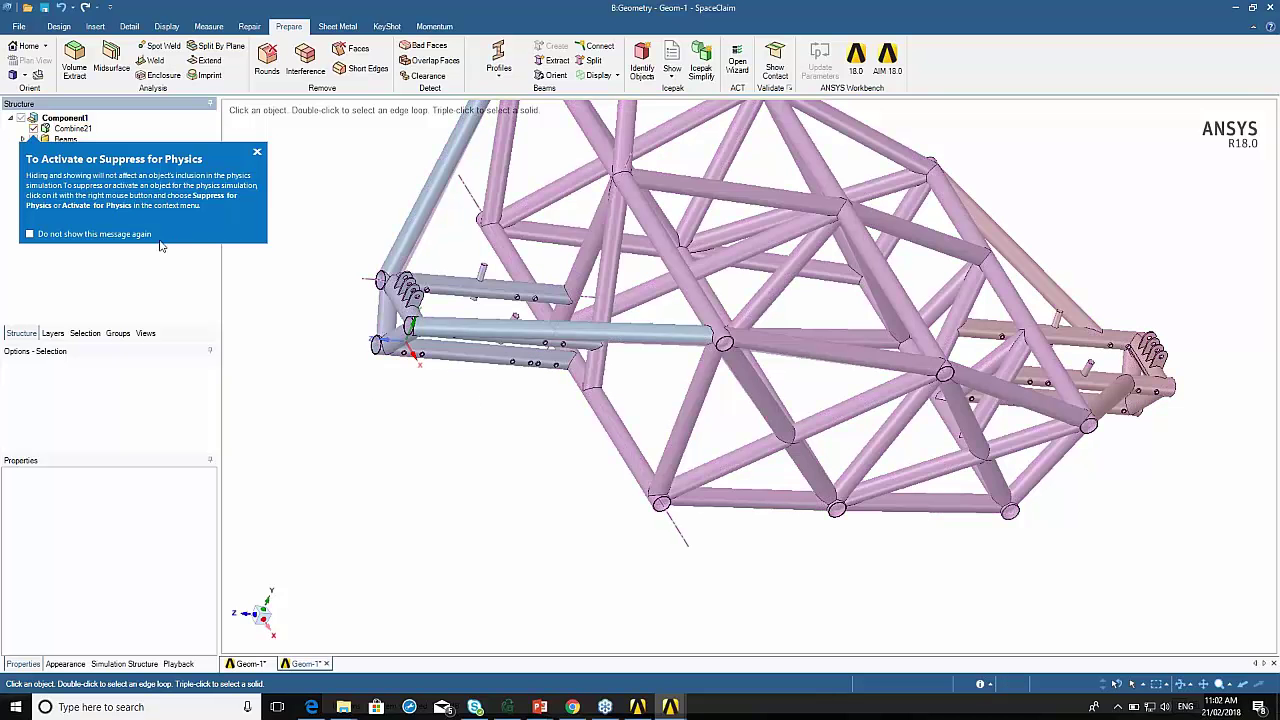
{"action": "left_click", "coordinate": [256, 154]}
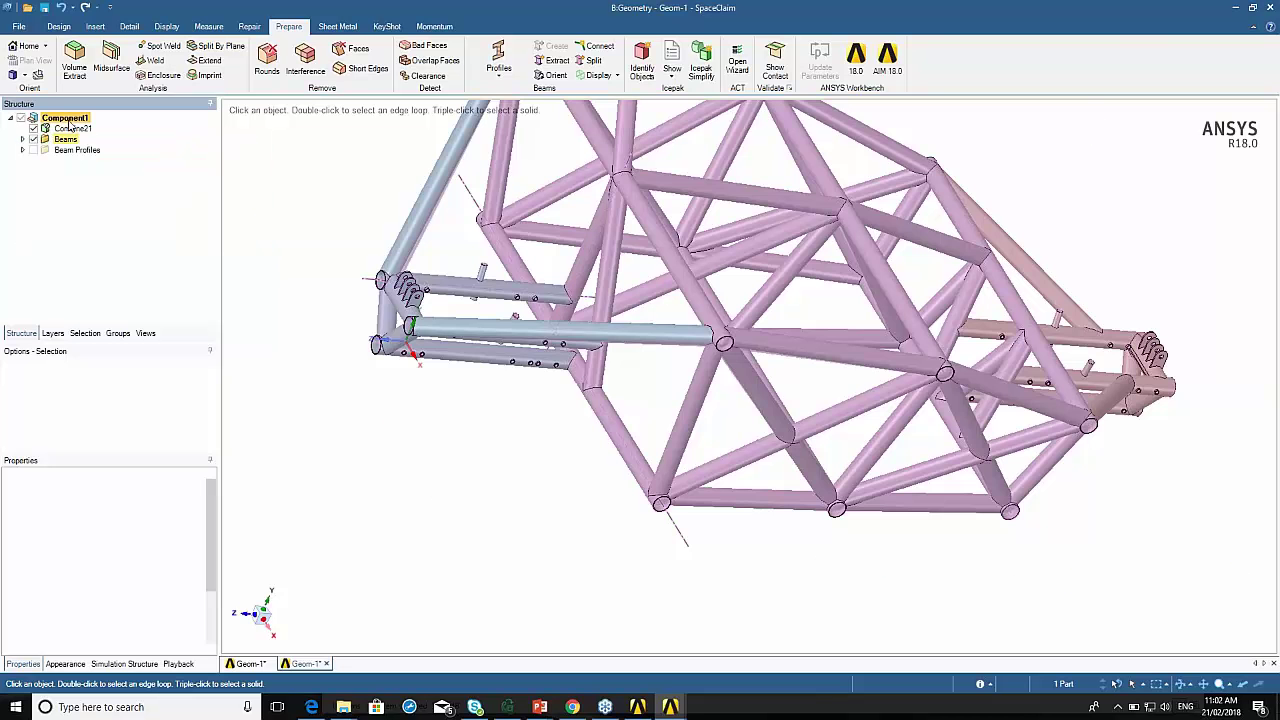
{"action": "left_click", "coordinate": [33, 128]}
Switch the beam display to wire beams.
{"action": "middle_click_drag", "start_coordinate": [547, 314], "coordinate": [572, 409], "text": "shift"}
{"action": "left_click", "coordinate": [597, 78]}
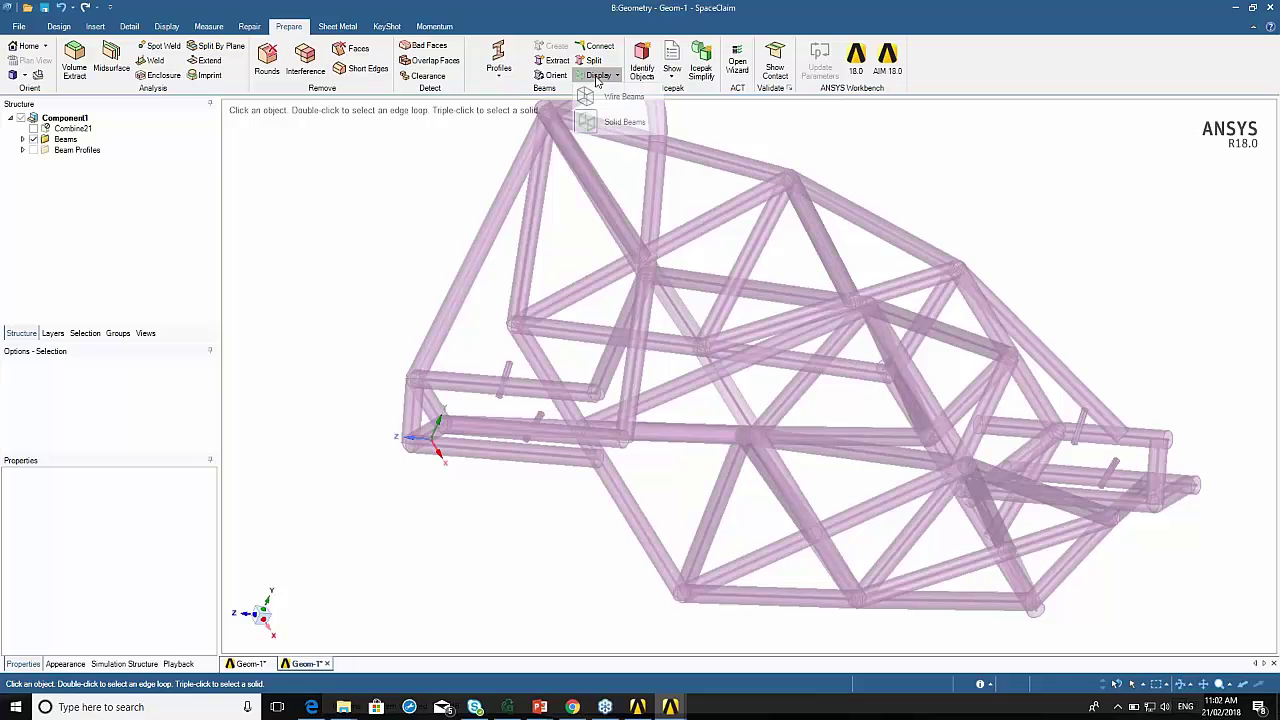
{"action": "left_click", "coordinate": [615, 100]}
Sketch a line in 3D mode, about 756 mm long, from the roll hoop leg's node to the matching node across the frame.
{"action": "middle_click_drag", "start_coordinate": [688, 291], "coordinate": [514, 254]}
{"action": "left_click", "coordinate": [59, 27]}
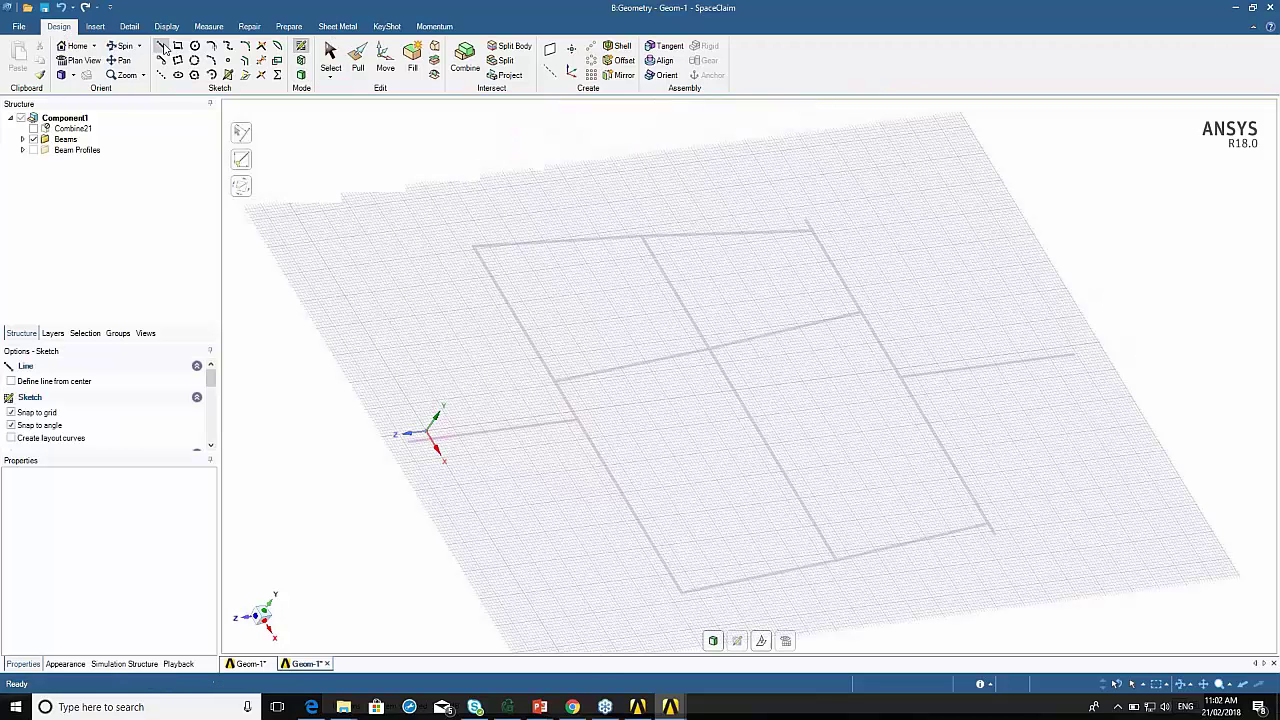
{"action": "left_click", "coordinate": [161, 46]}
{"action": "left_click", "coordinate": [301, 75]}
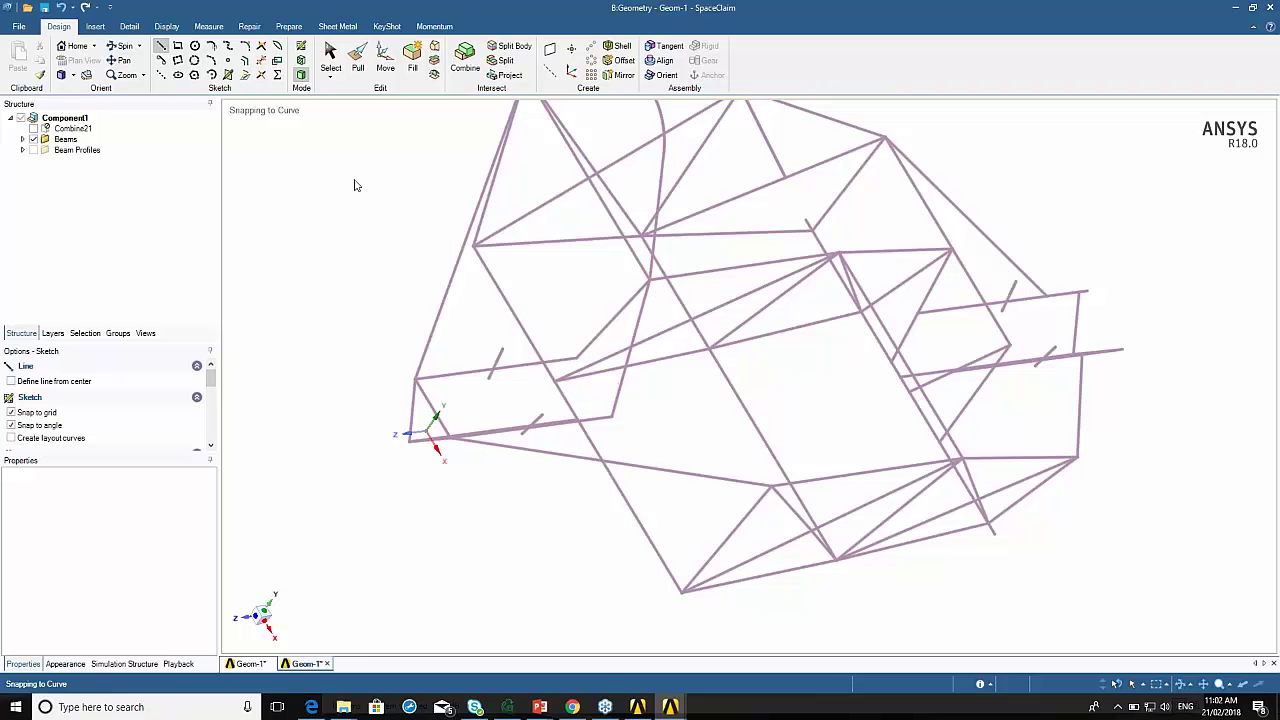
{"action": "left_click", "coordinate": [161, 46]}
{"action": "left_click", "coordinate": [651, 281]}
{"action": "left_click", "coordinate": [772, 488]}
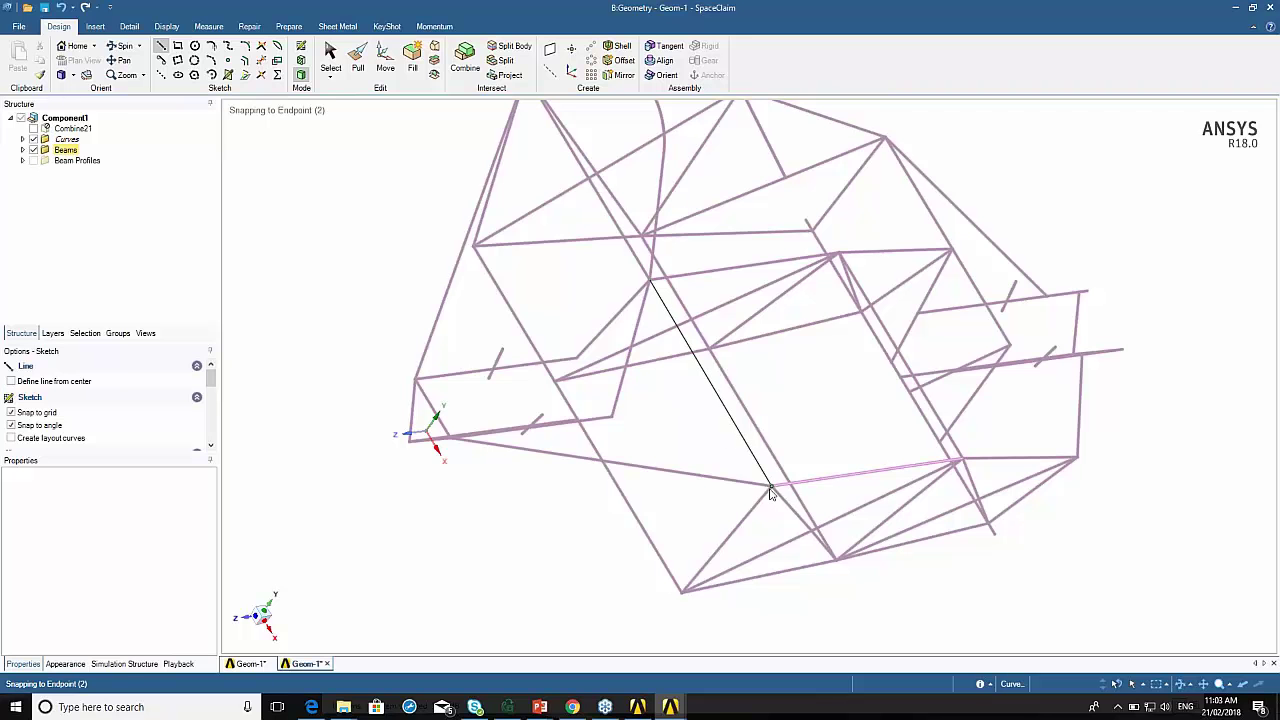
Sketch a second line about 282 mm long, bridging the gap between the upper diagonal's end and the cross member's end node.
{"action": "left_click", "coordinate": [811, 231]}
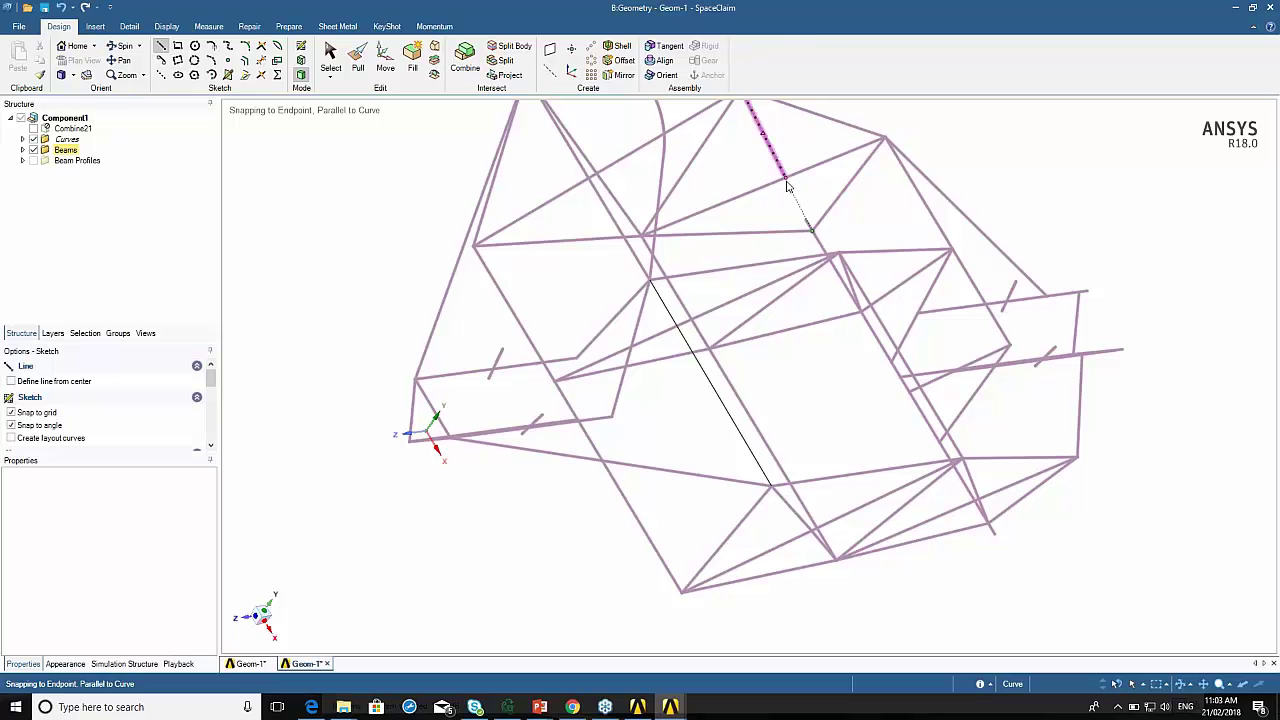
{"action": "left_click", "coordinate": [786, 181]}
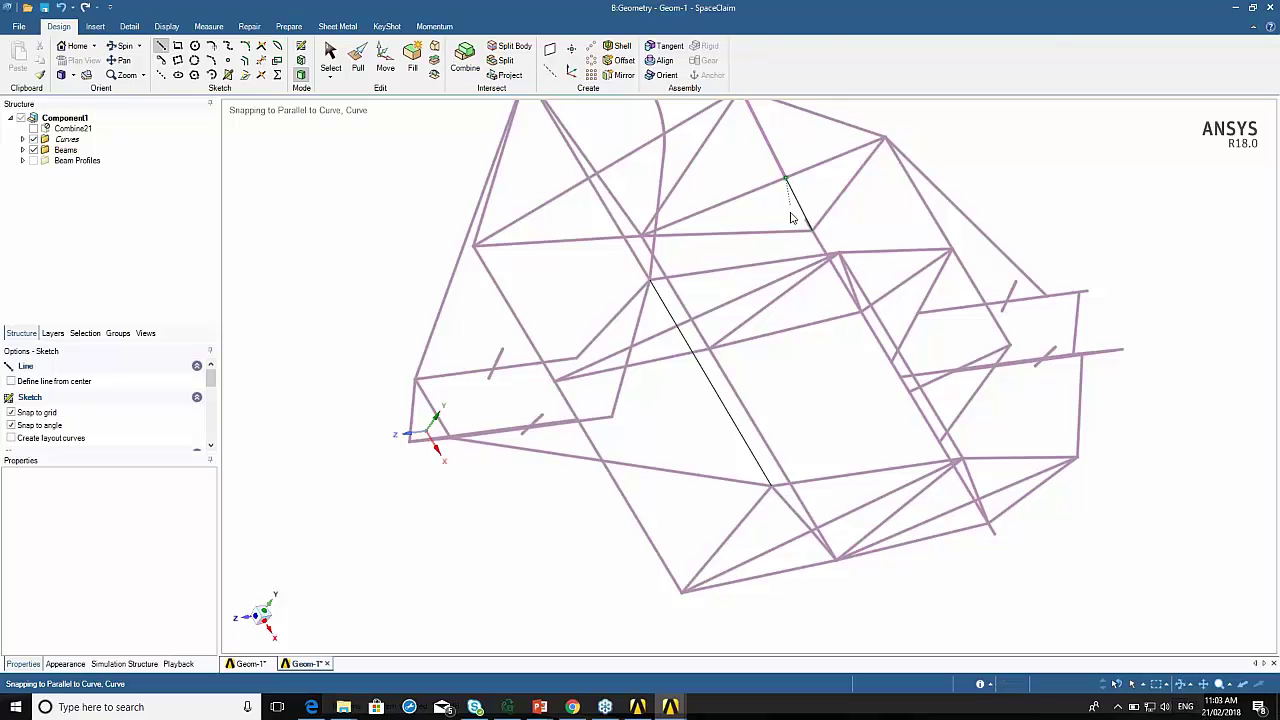
{"action": "key", "text": "Escape"}
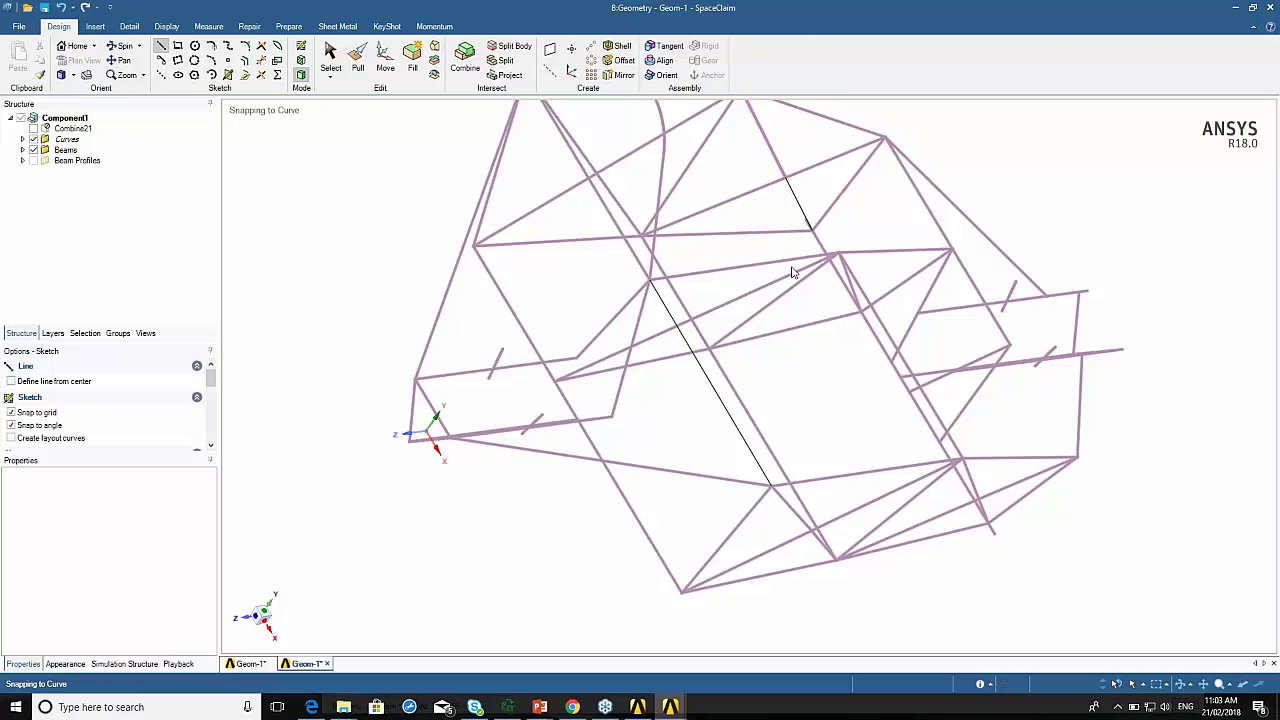
{"action": "left_click", "coordinate": [611, 417]}
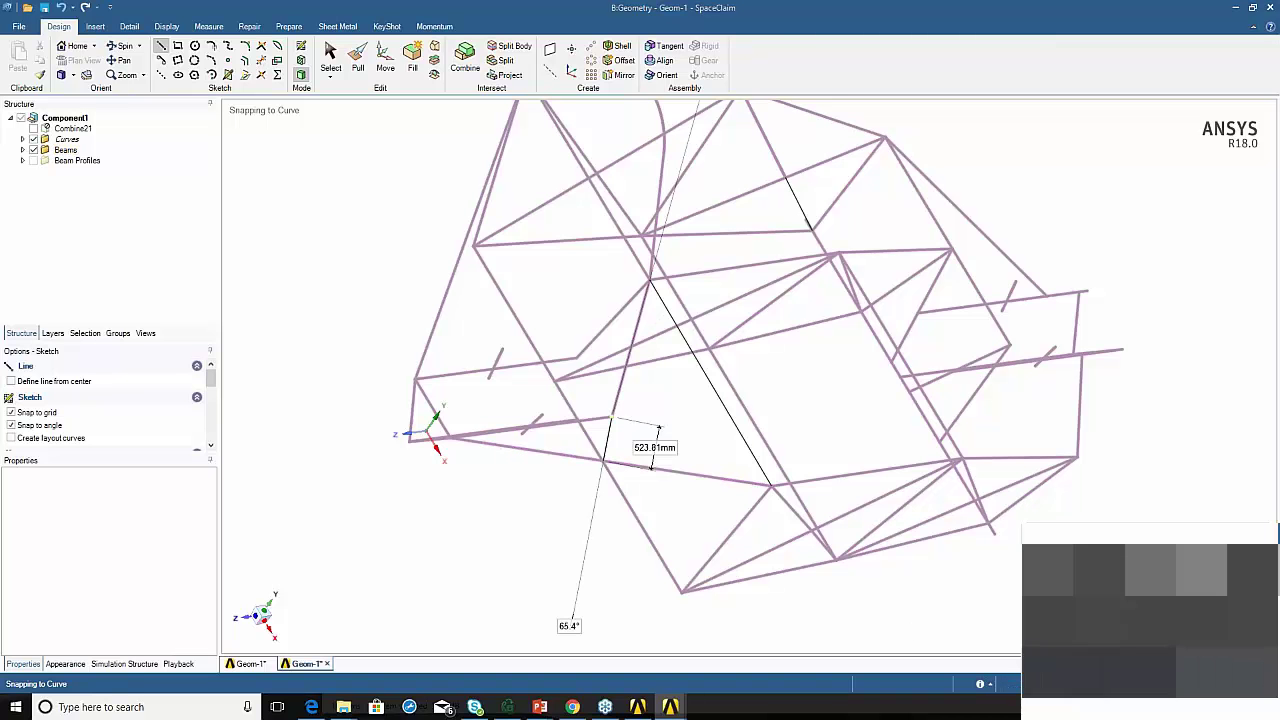
{"action": "key", "text": "Escape"}
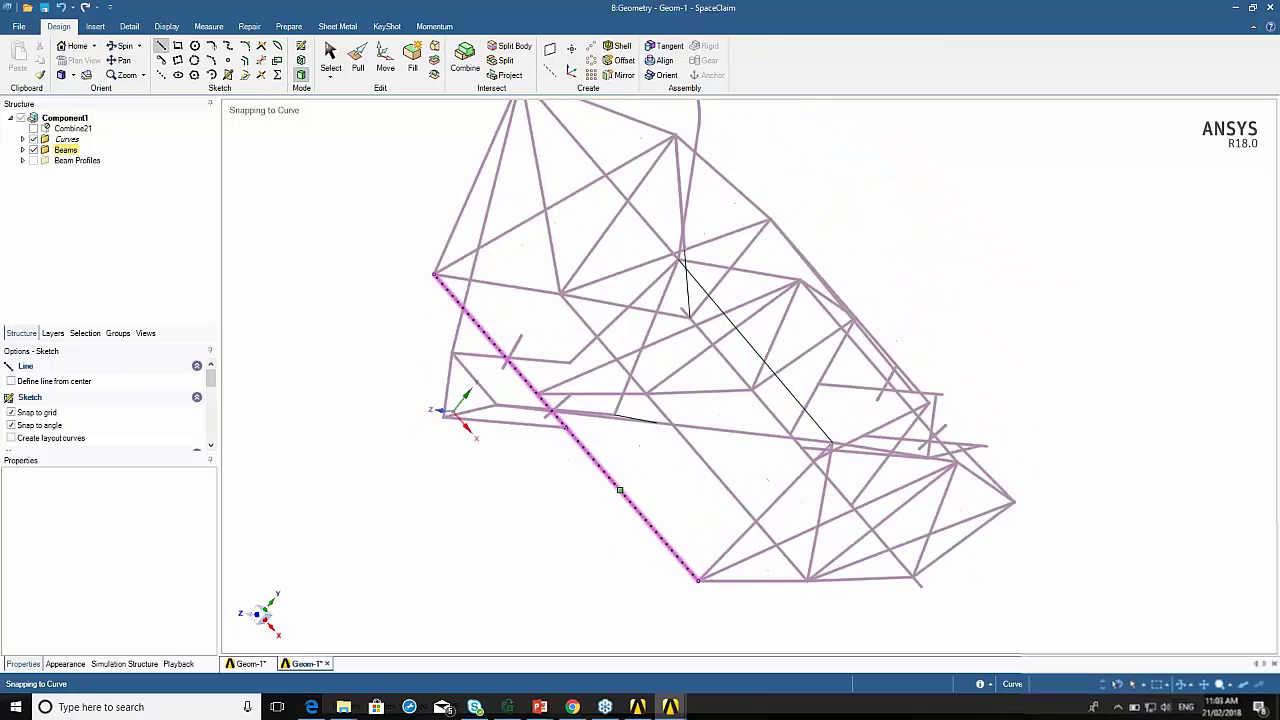
{"action": "middle_click_drag", "start_coordinate": [612, 415], "coordinate": [640, 400]}
{"action": "middle_click_drag", "start_coordinate": [686, 337], "coordinate": [690, 300]}
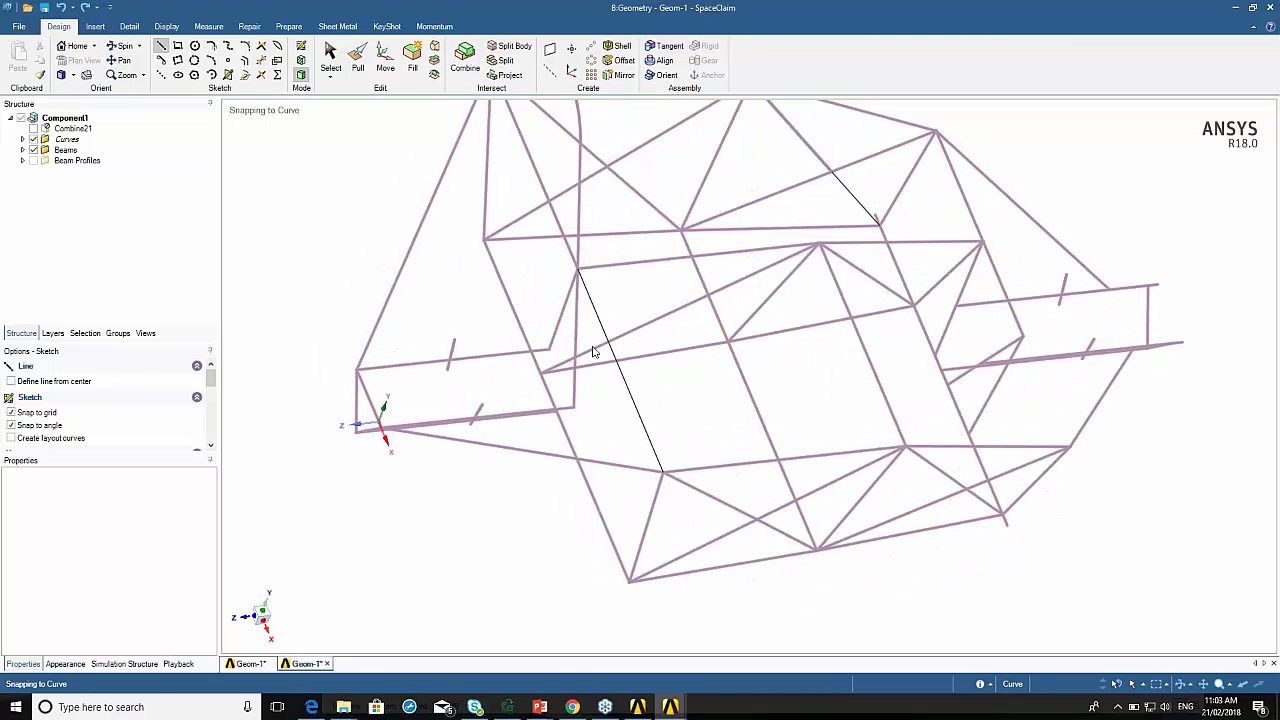
Turn the long sketched line at the roll hoop into a beam with Extracted Profile5.
{"action": "left_click", "coordinate": [290, 27]}
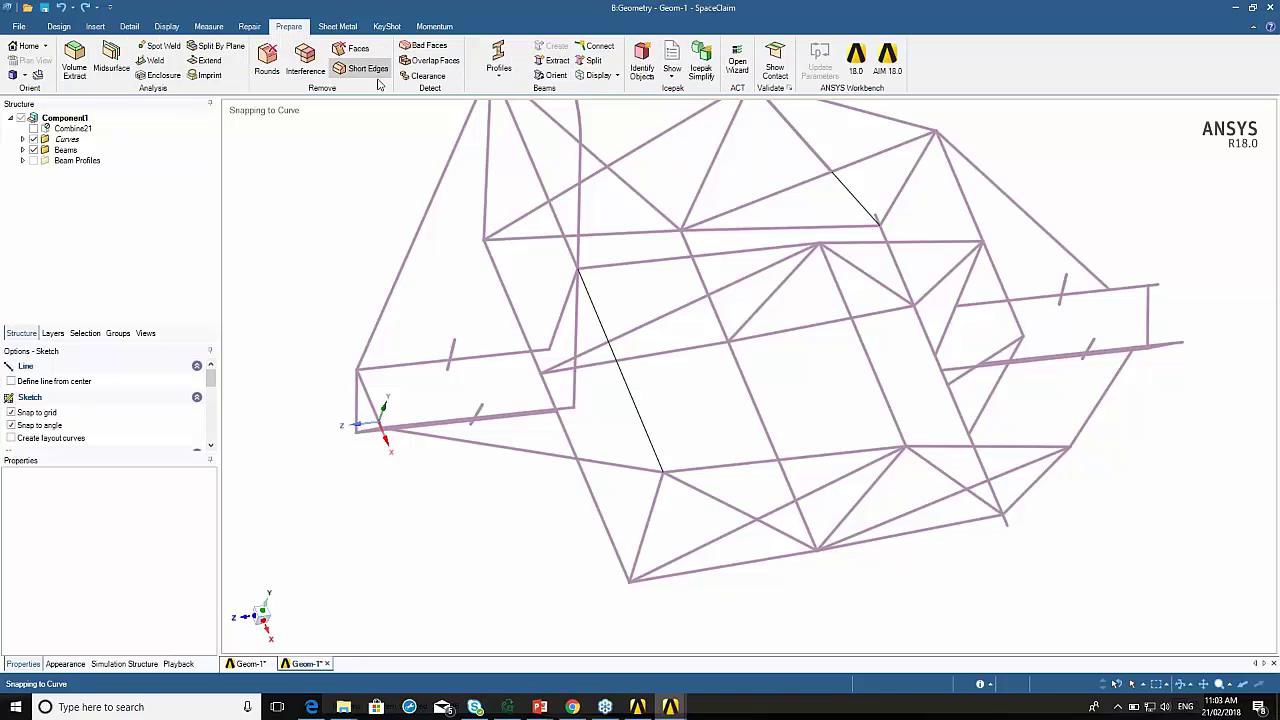
{"action": "left_click", "coordinate": [630, 393]}
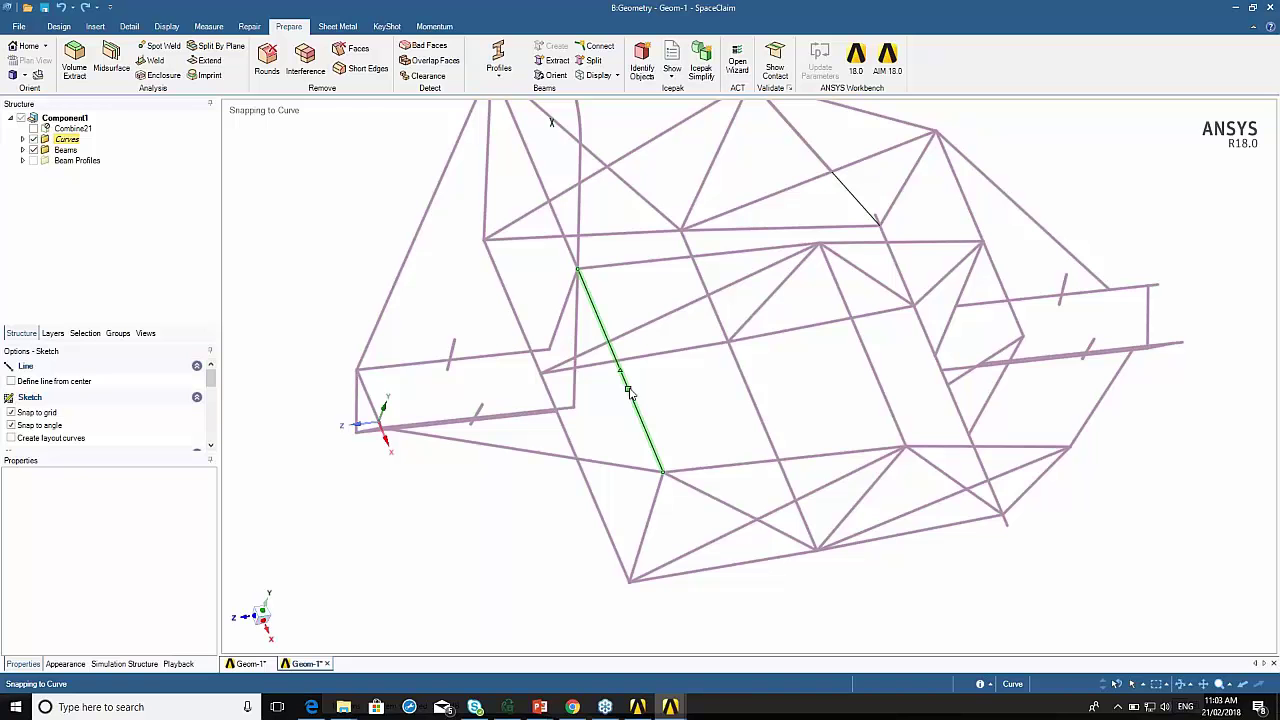
{"action": "key", "text": "Escape"}
{"action": "left_click", "coordinate": [625, 391]}
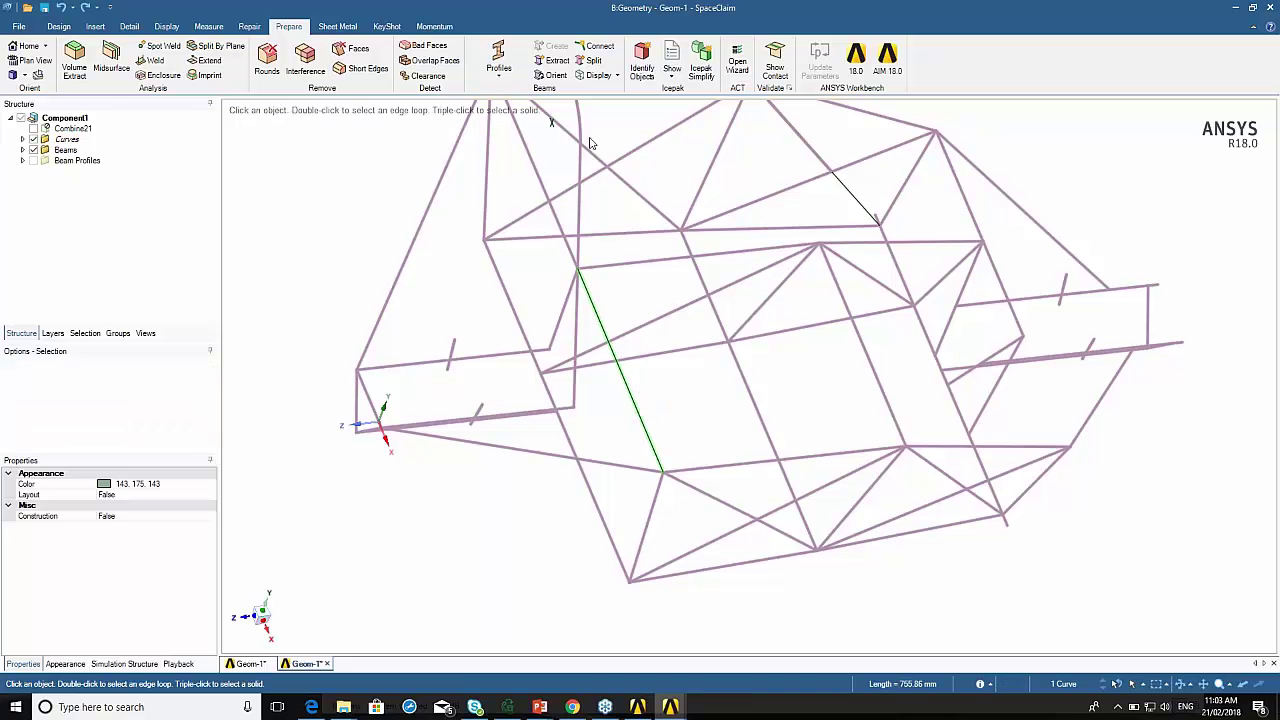
{"action": "left_click", "coordinate": [500, 84]}
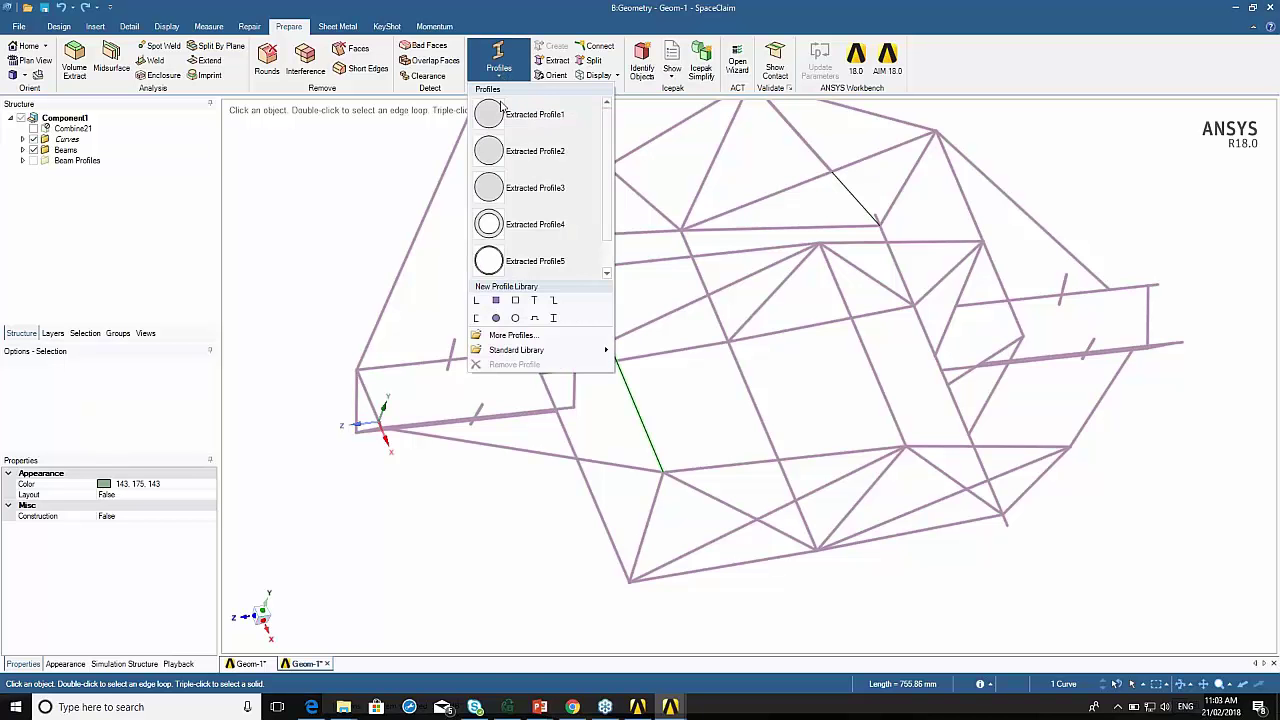
{"action": "left_click", "coordinate": [493, 266]}
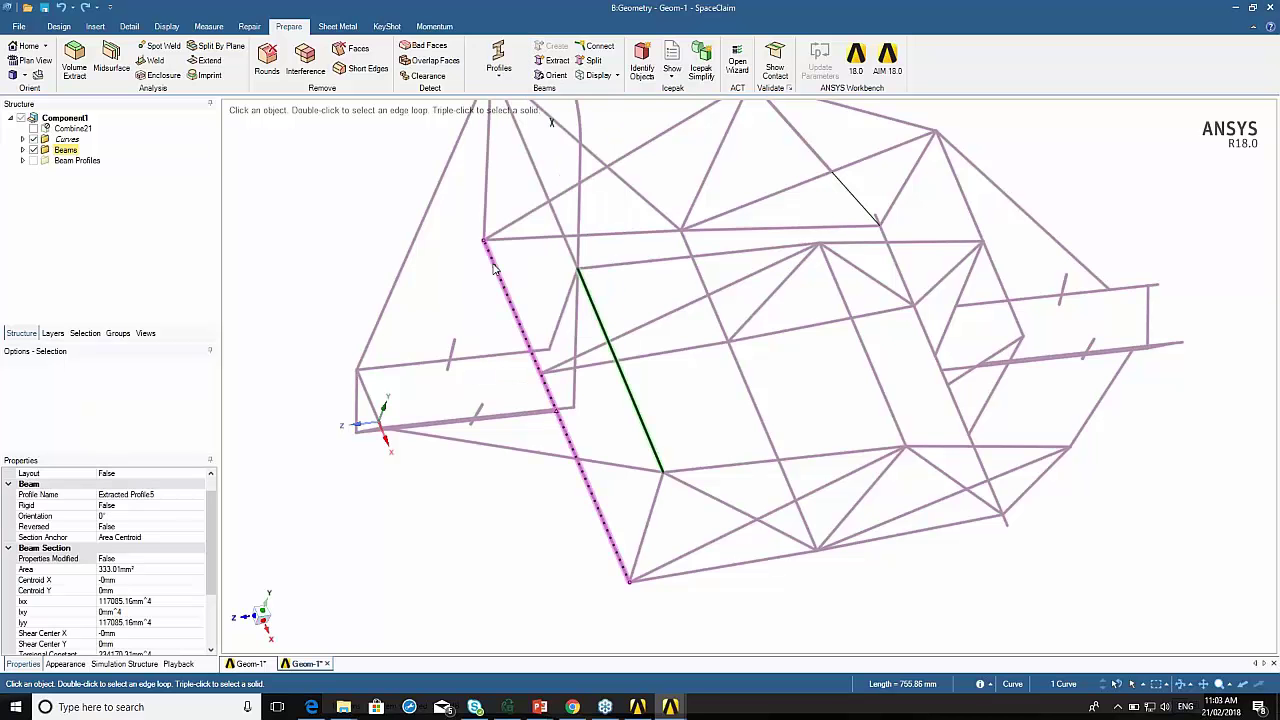
Display the beams as solid profiles and make the short diagonal line a beam with Extracted Profile5.
{"action": "left_click", "coordinate": [613, 78]}
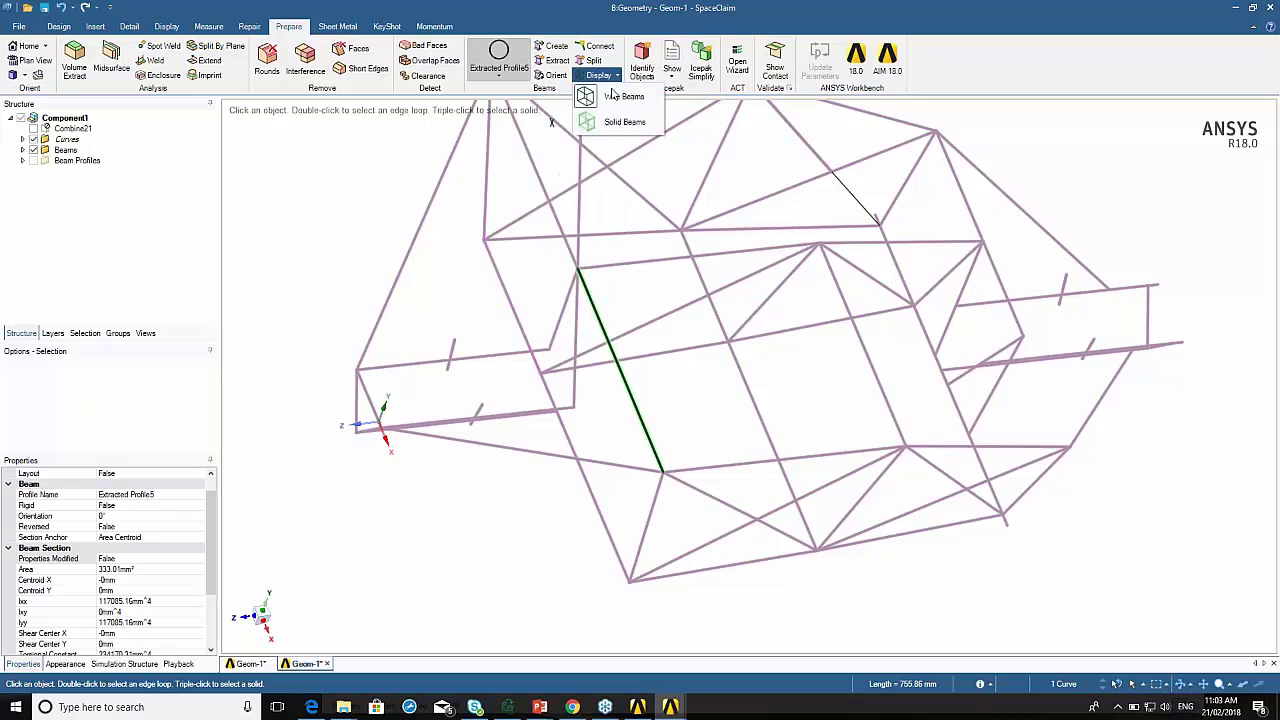
{"action": "left_click", "coordinate": [613, 124]}
{"action": "mouse_move", "coordinate": [614, 402]}
{"action": "middle_mouse_down"}
{"action": "mouse_move", "coordinate": [622, 335]}
{"action": "mouse_move", "coordinate": [600, 338]}
{"action": "mouse_move", "coordinate": [563, 400]}
{"action": "mouse_move", "coordinate": [544, 390]}
{"action": "middle_mouse_up"}
{"action": "left_click", "coordinate": [688, 352]}
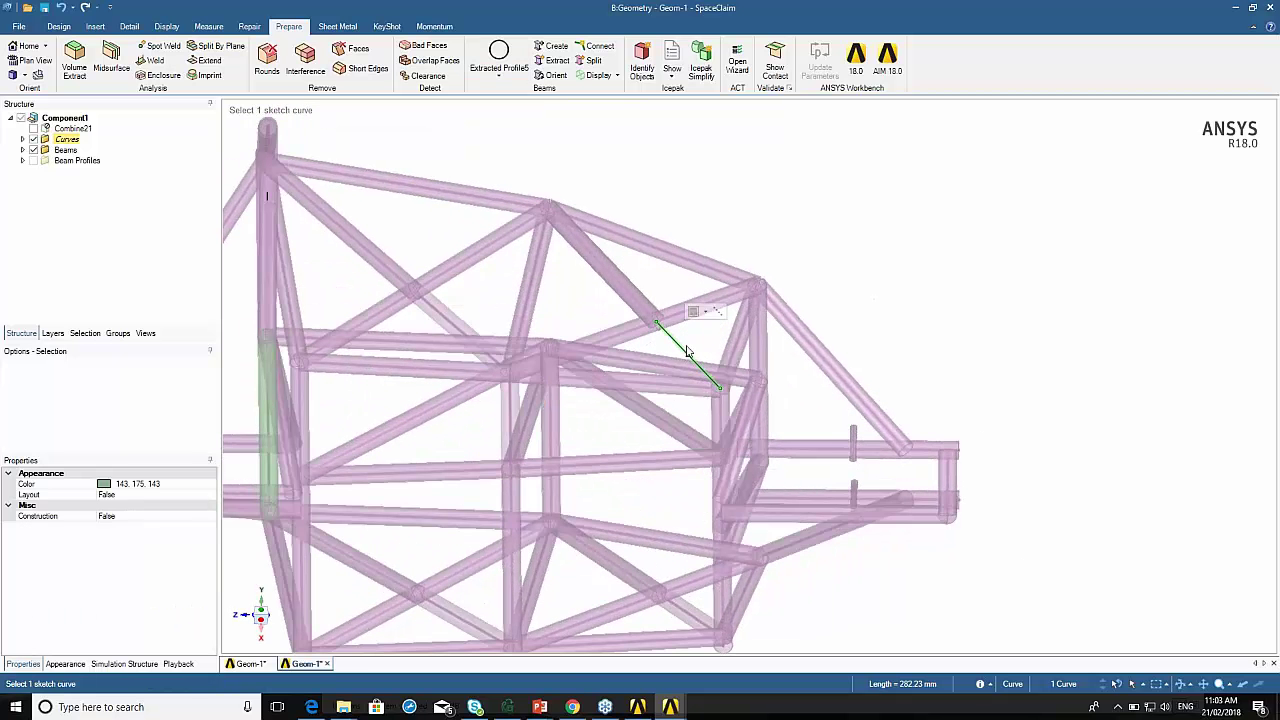
{"action": "left_click", "coordinate": [499, 72]}
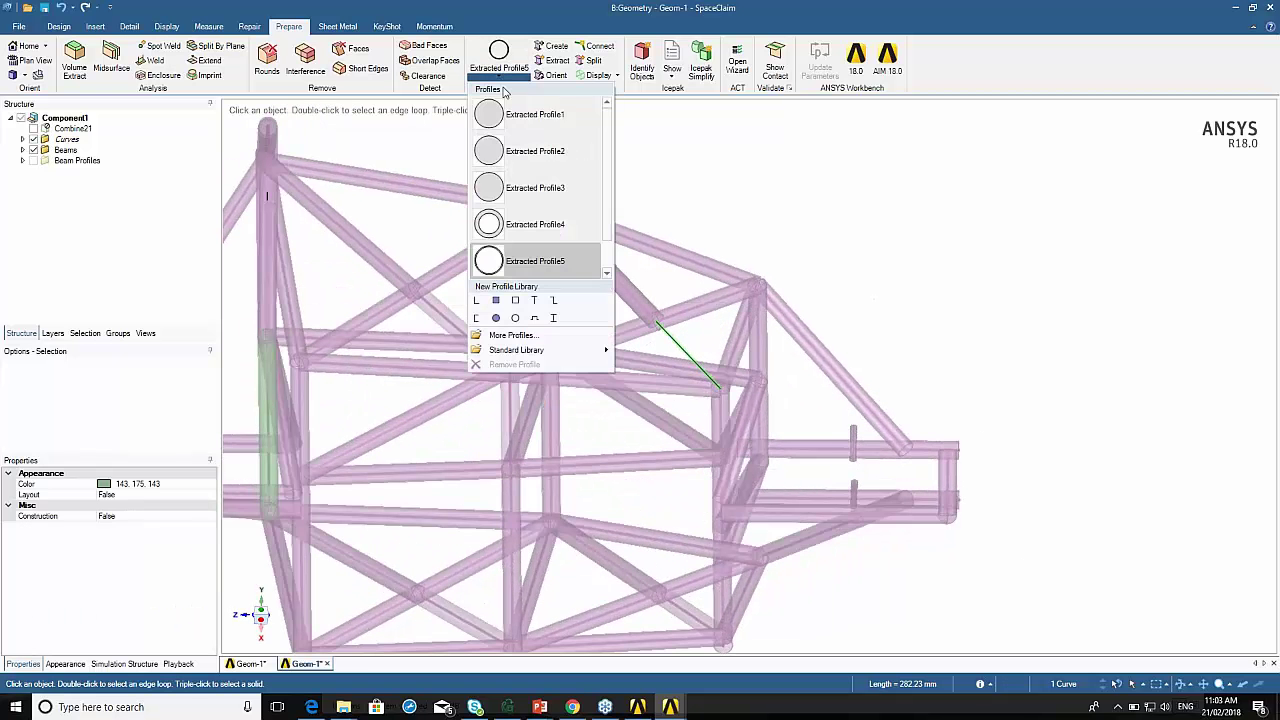
{"action": "left_click", "coordinate": [512, 261]}
{"action": "left_click", "coordinate": [762, 203]}
Examine the new diagonal beam's end joints and look through the extracted beams listed under Beams.
{"action": "middle_click_drag", "start_coordinate": [762, 203], "coordinate": [750, 268]}
{"action": "scroll", "coordinate": [702, 318], "scroll_direction": "down", "scroll_amount": 3}
{"action": "scroll", "coordinate": [702, 318], "scroll_direction": "up", "scroll_amount": 8}
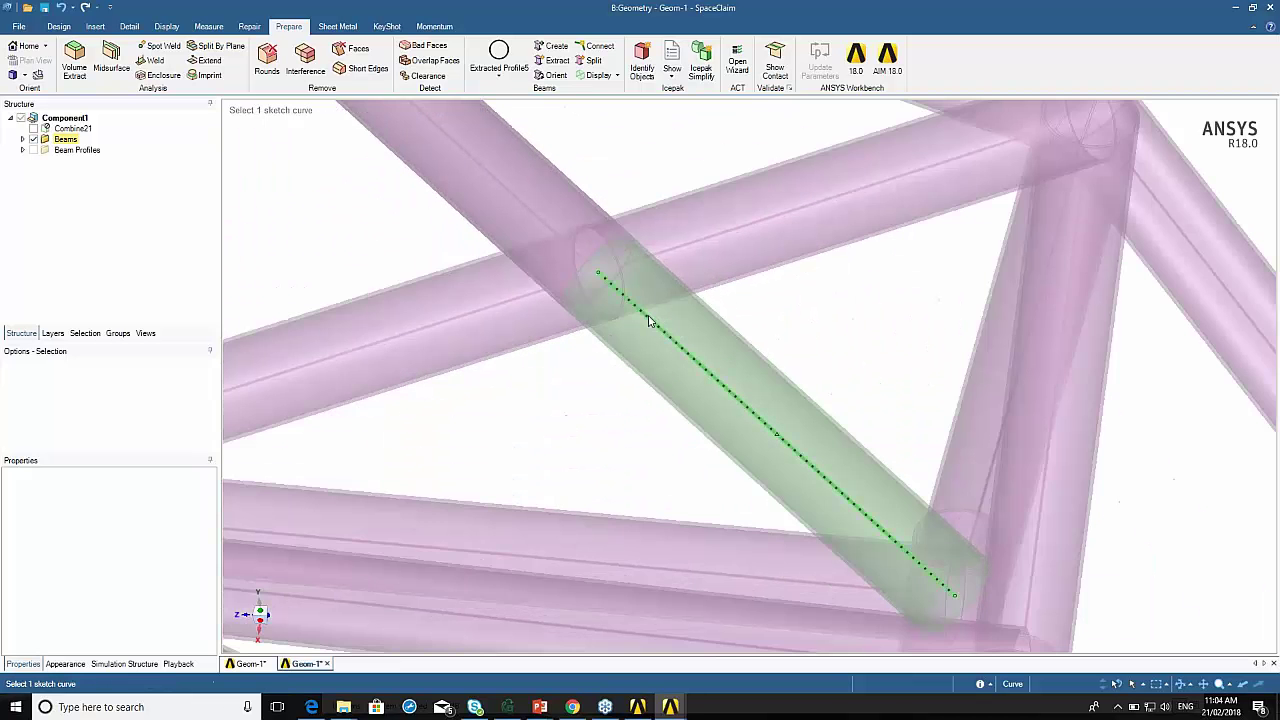
{"action": "scroll", "coordinate": [648, 320], "scroll_direction": "down", "scroll_amount": 6}
{"action": "key", "text": "Escape"}
{"action": "left_click", "coordinate": [24, 140]}
{"action": "scroll", "coordinate": [100, 171], "scroll_direction": "down", "scroll_amount": 8}
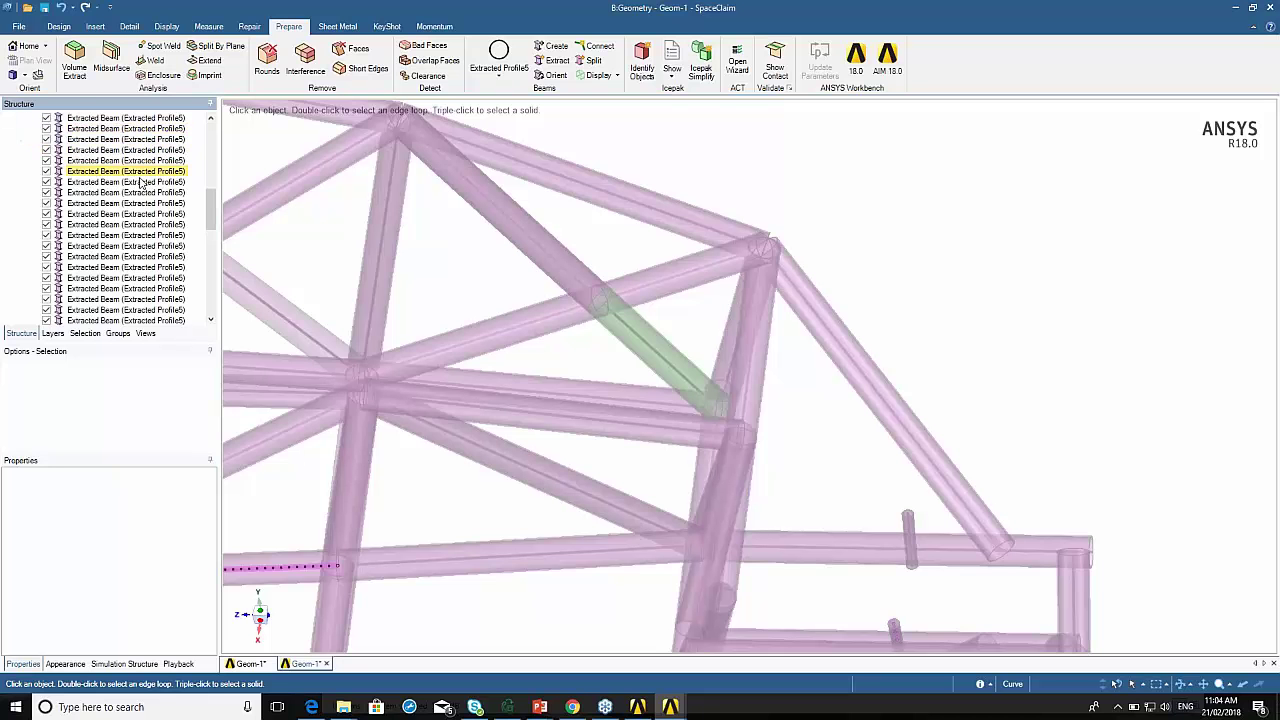
{"action": "left_click_drag", "start_coordinate": [225, 243], "coordinate": [222, 135]}
{"action": "left_click", "coordinate": [25, 141]}
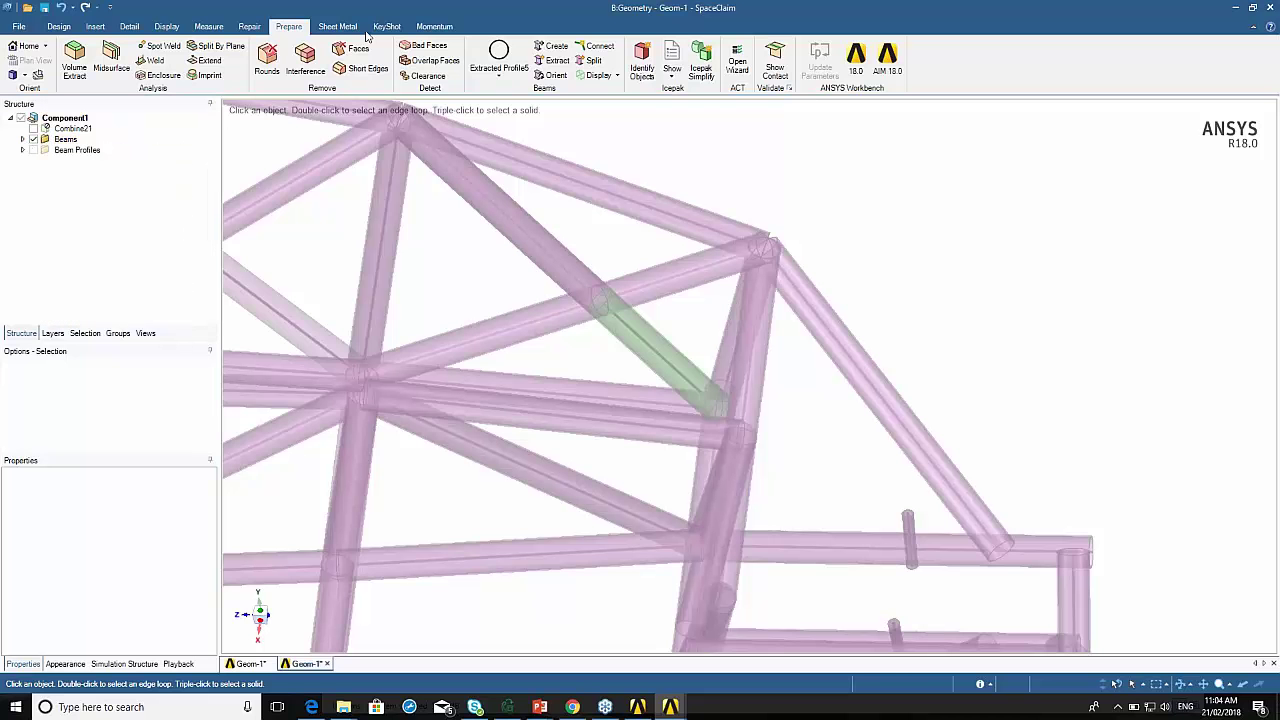
Return the beam display to wire beams and view the whole chassis frame.
{"action": "left_click", "coordinate": [597, 76]}
{"action": "left_click", "coordinate": [620, 97]}
{"action": "scroll", "coordinate": [688, 308], "scroll_direction": "down", "scroll_amount": 3}
{"action": "scroll", "coordinate": [696, 315], "scroll_direction": "down", "scroll_amount": 2}
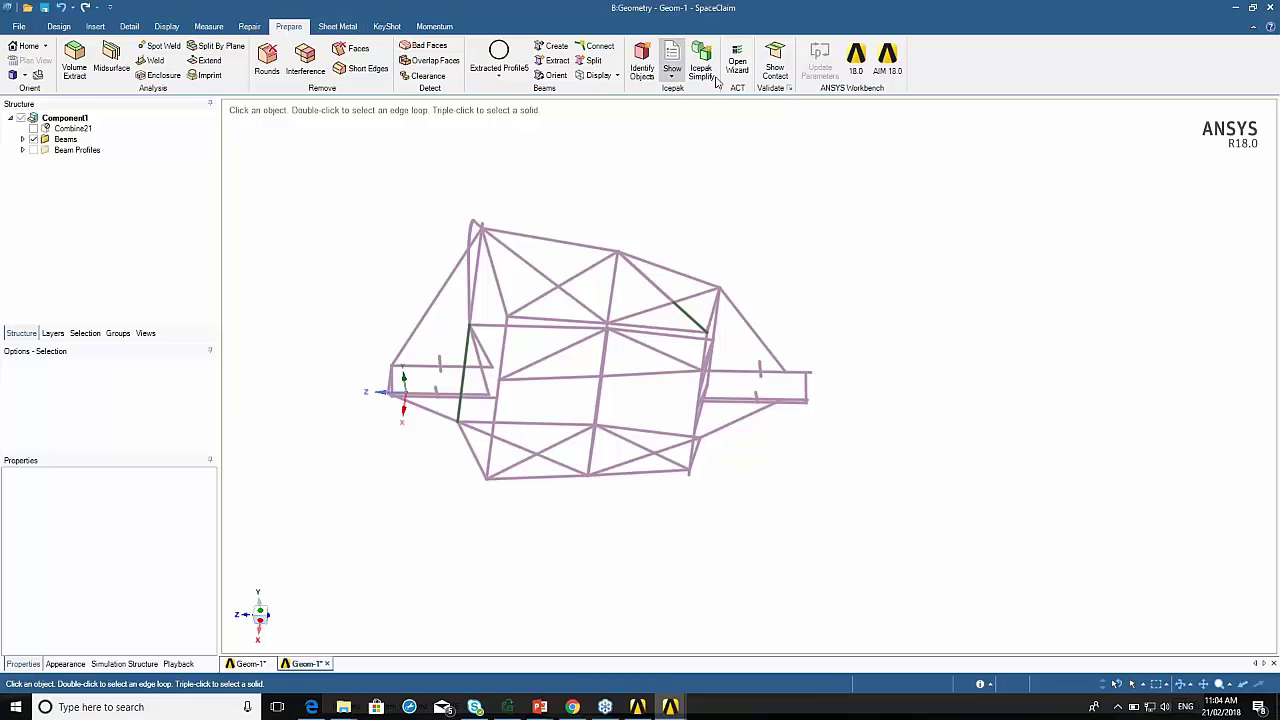
Show the contacts and set Component1's Share Topology to Share to check the frame's beam junctions and free ends.
{"action": "left_click", "coordinate": [777, 68]}
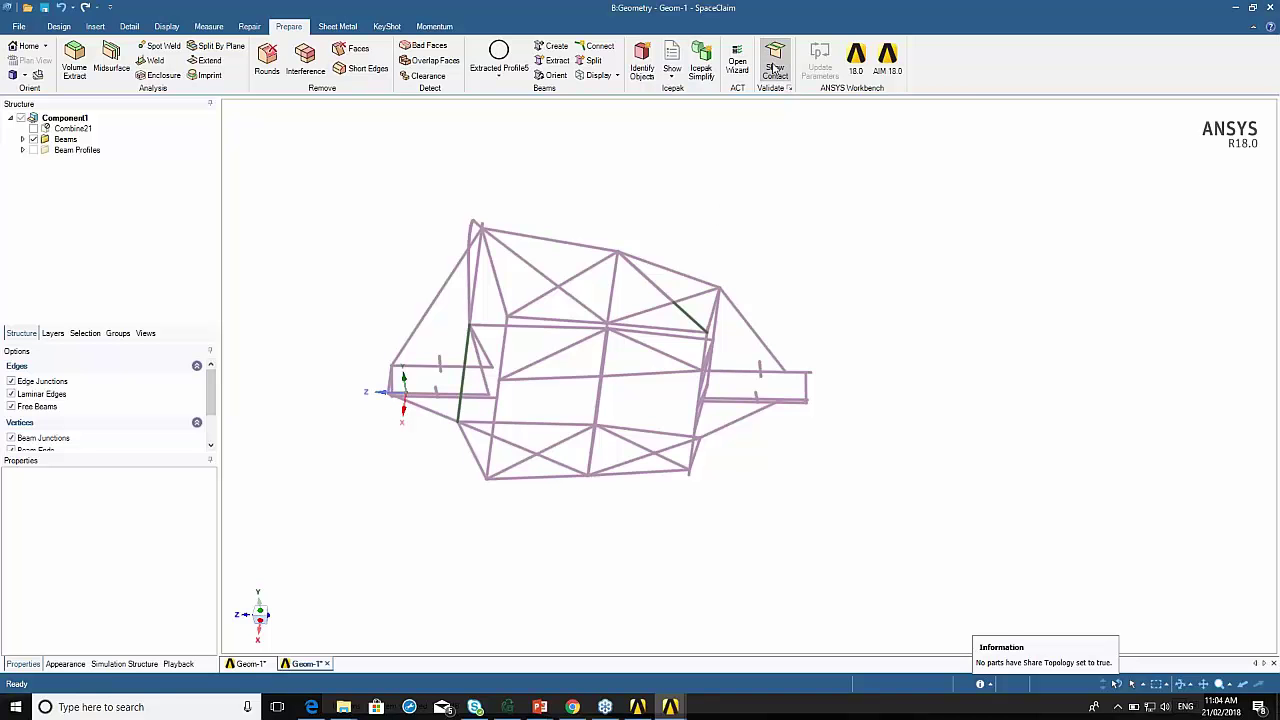
{"action": "middle_click_drag", "start_coordinate": [740, 228], "coordinate": [771, 186]}
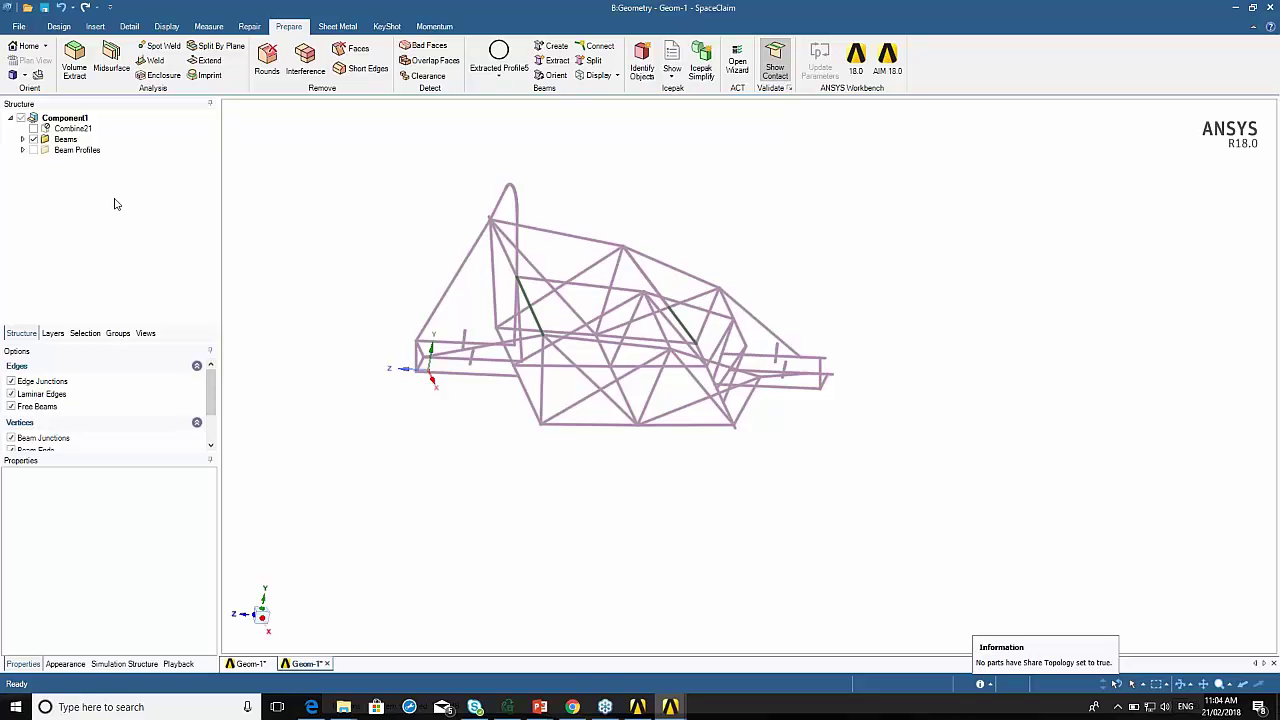
{"action": "left_click", "coordinate": [64, 118]}
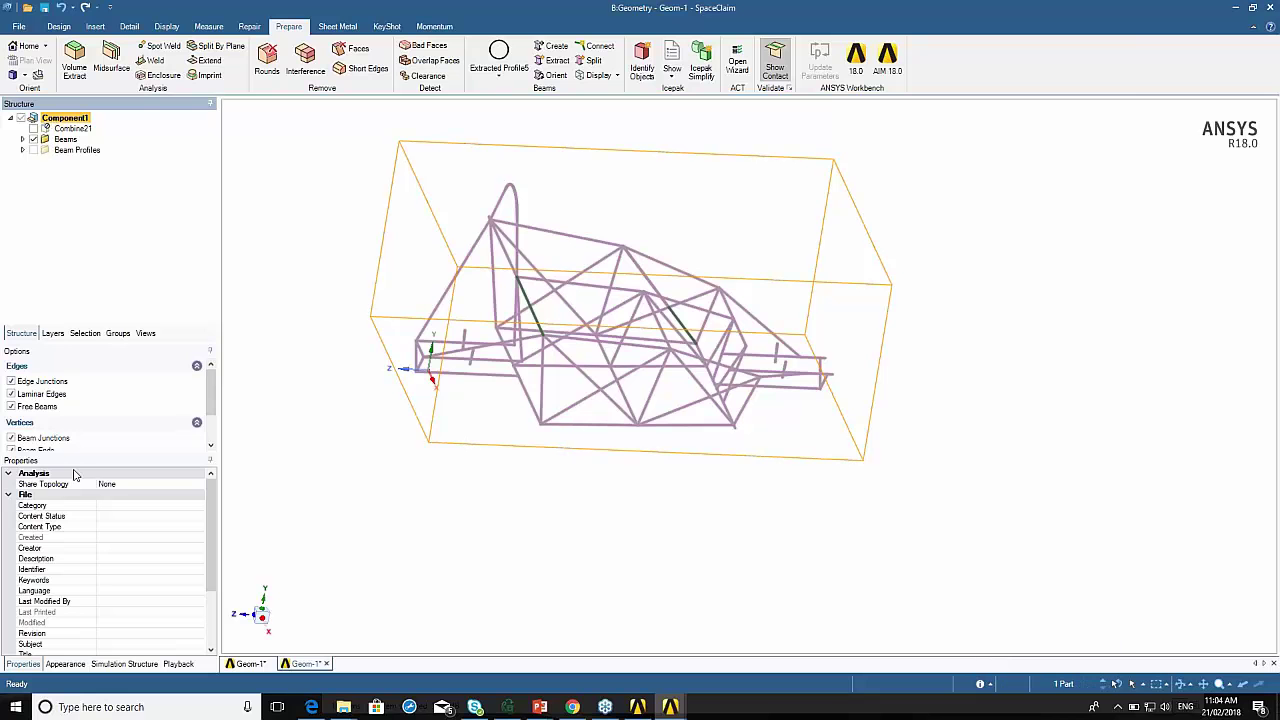
{"action": "left_click", "coordinate": [120, 484]}
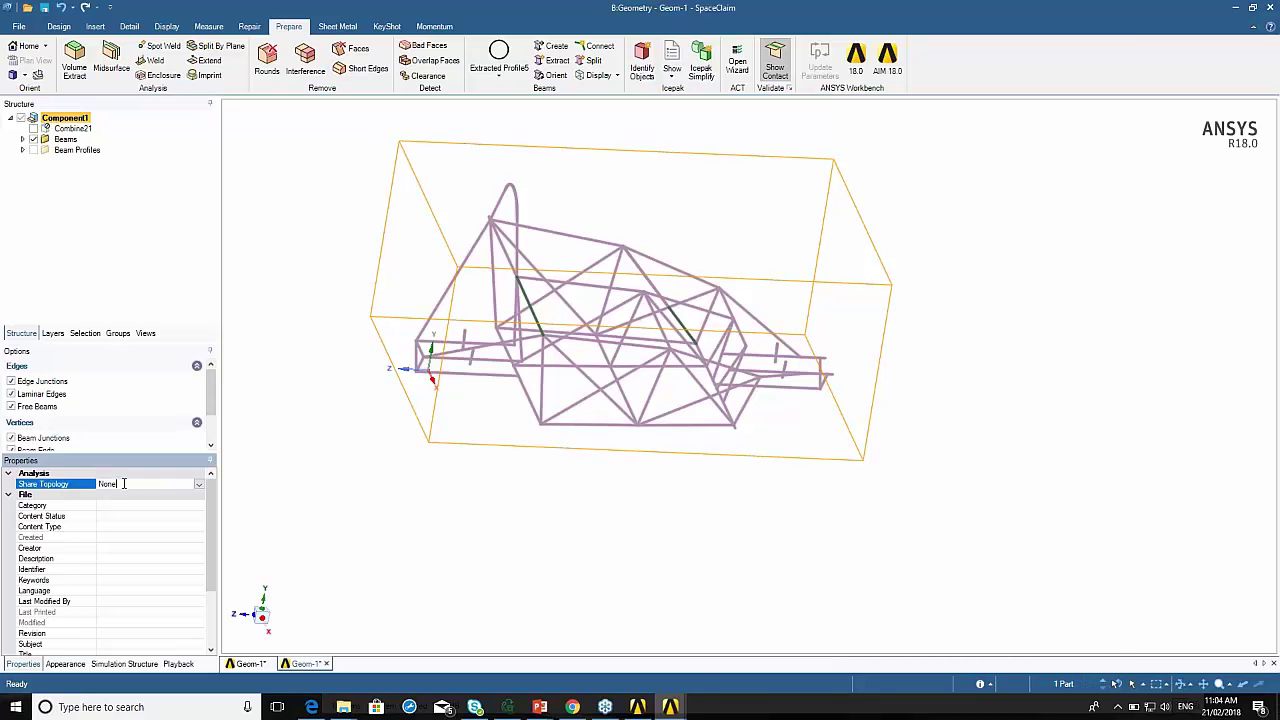
{"action": "left_click", "coordinate": [198, 485]}
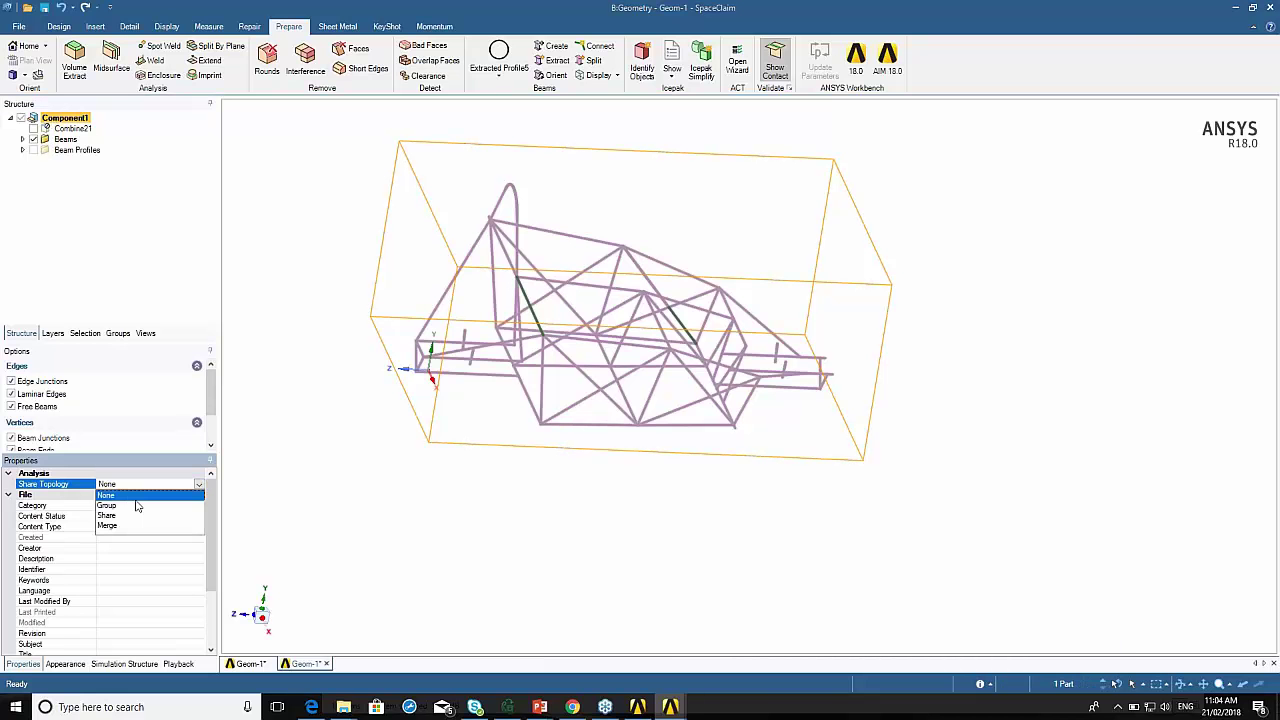
{"action": "left_click", "coordinate": [116, 518]}
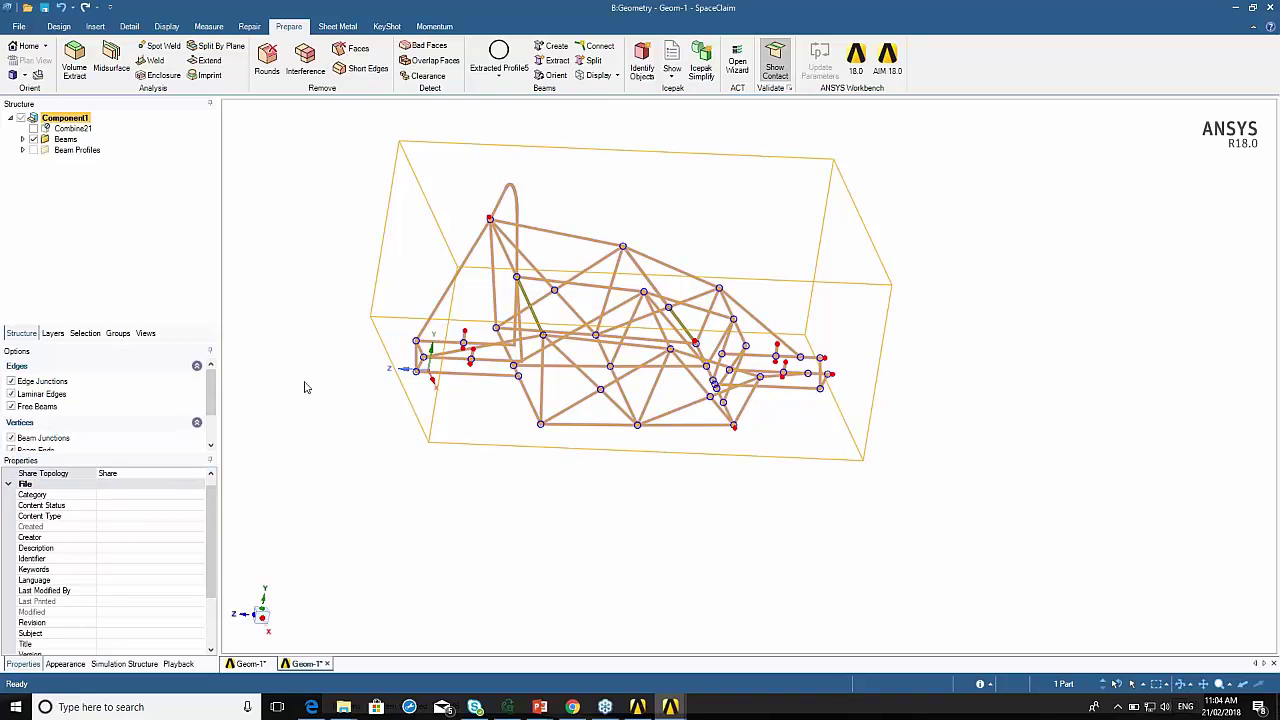
{"action": "scroll", "coordinate": [740, 366], "scroll_direction": "down", "scroll_amount": 1}
{"action": "scroll", "coordinate": [756, 350], "scroll_direction": "up", "scroll_amount": 3}
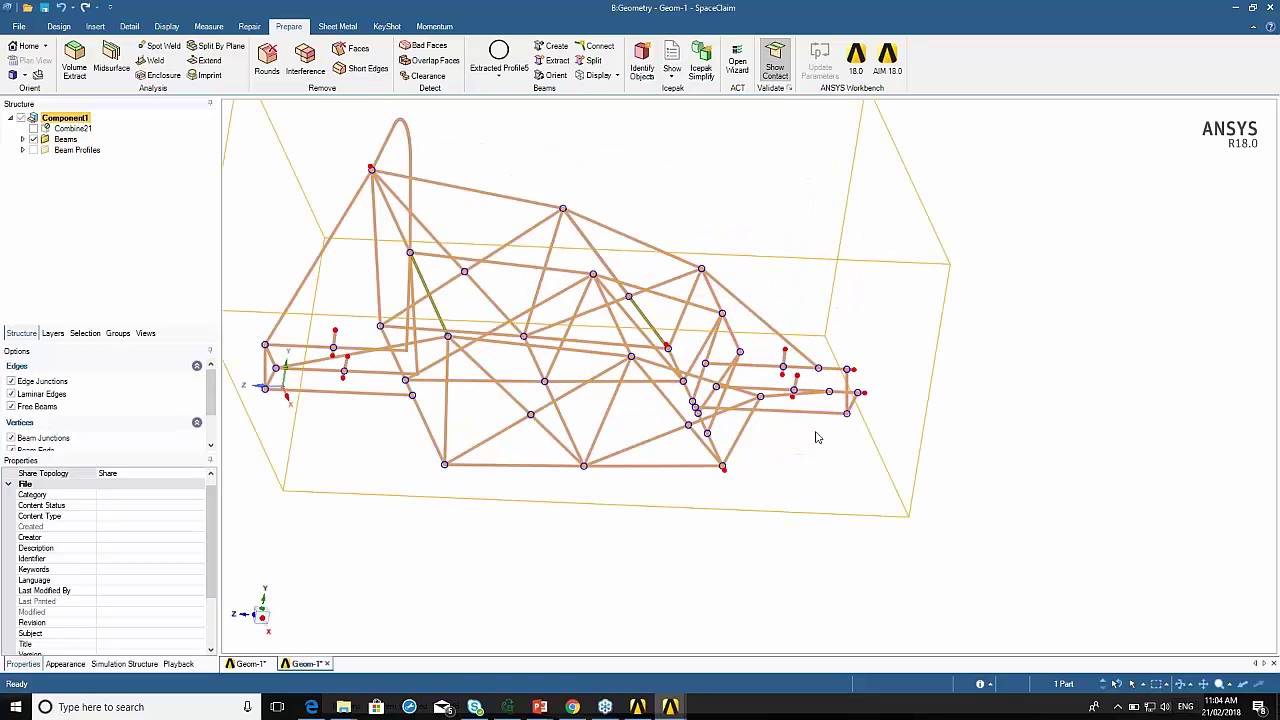
{"action": "middle_click_drag", "start_coordinate": [690, 375], "coordinate": [665, 375]}
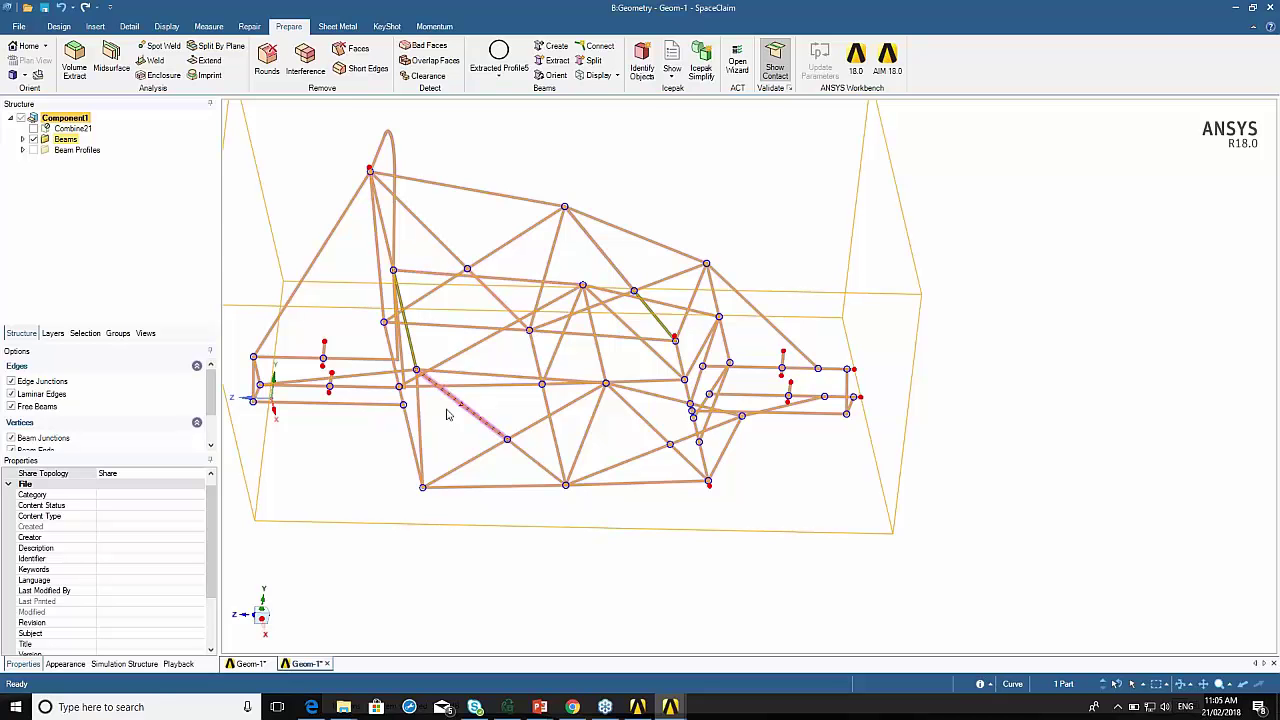
{"action": "middle_click_drag", "start_coordinate": [618, 441], "coordinate": [768, 452]}
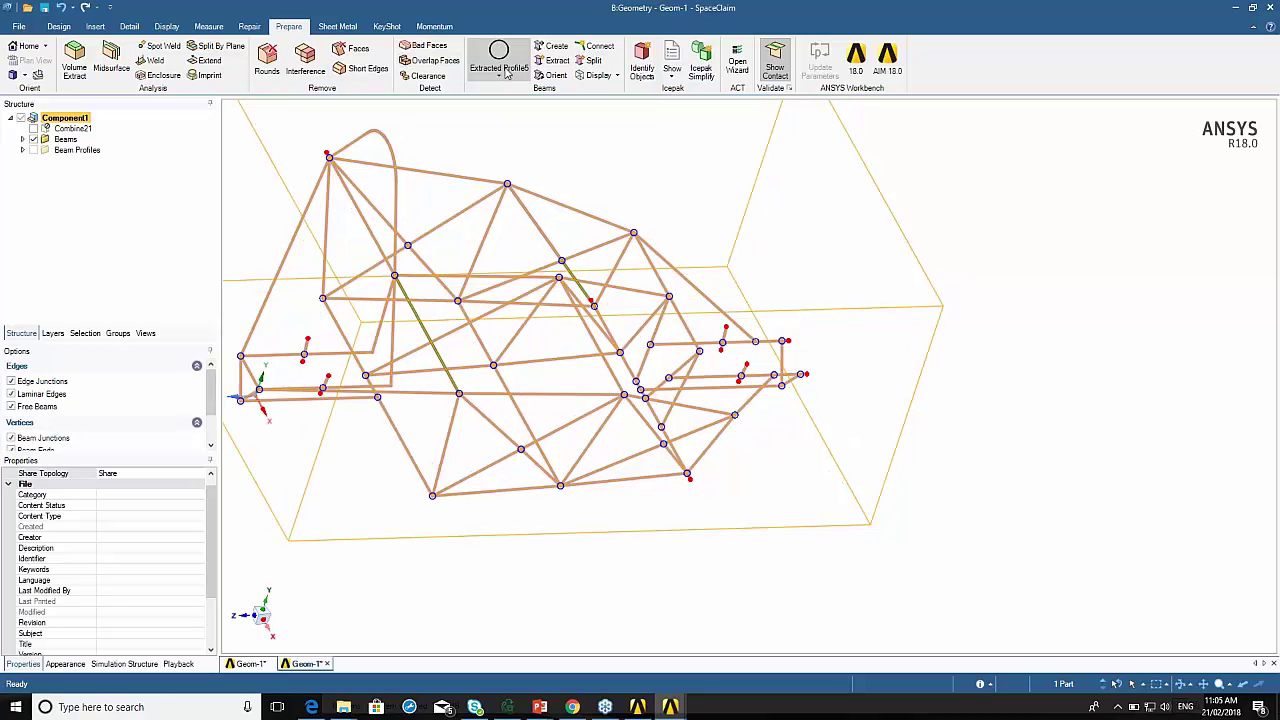
Sketch a line joining the two unconnected frame joints near the narrow end opposite the roll hoop.
{"action": "left_click", "coordinate": [58, 26]}
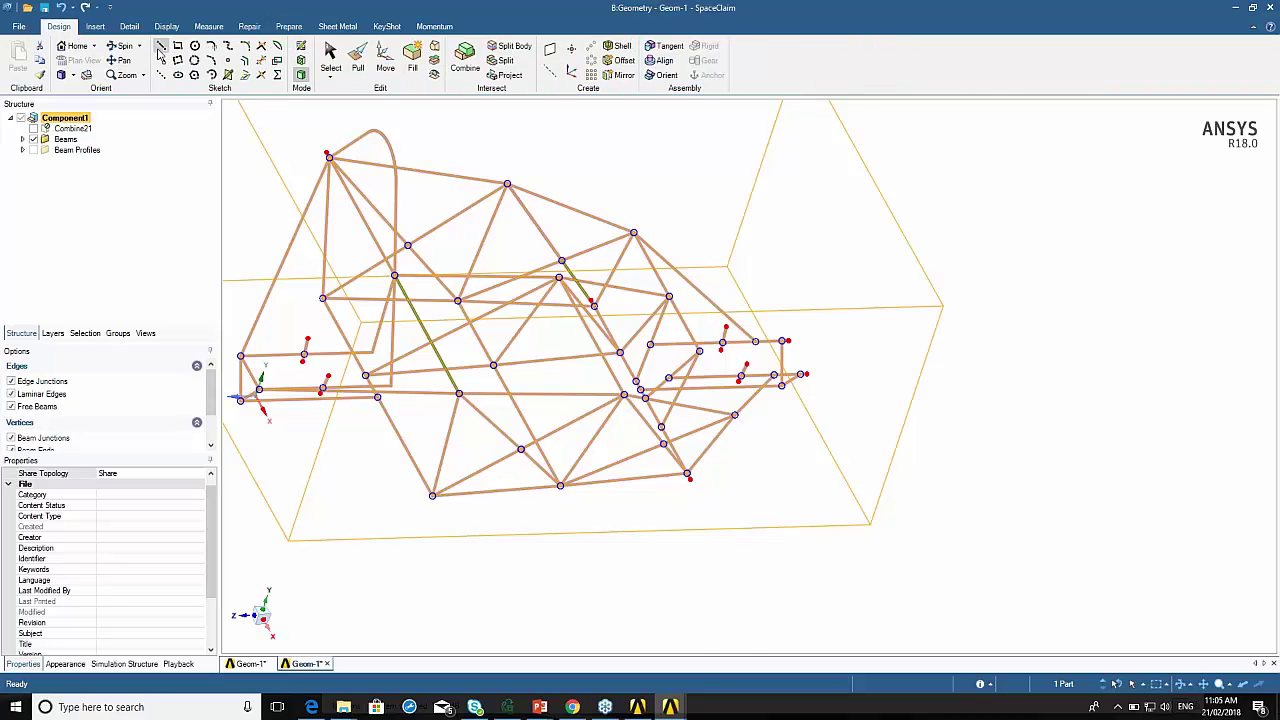
{"action": "left_click", "coordinate": [161, 46]}
{"action": "left_click", "coordinate": [300, 74]}
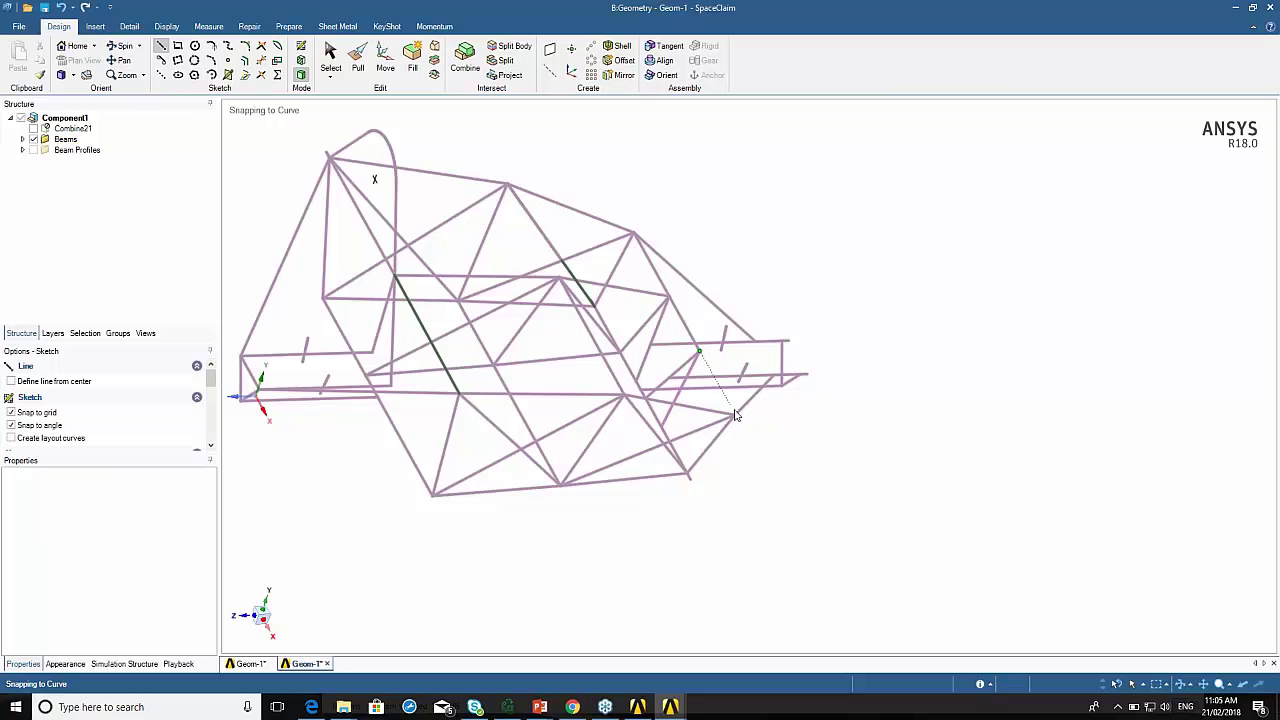
{"action": "mouse_move", "coordinate": [734, 420]}
{"action": "middle_mouse_down"}
{"action": "mouse_move", "coordinate": [790, 368]}
{"action": "mouse_move", "coordinate": [765, 410]}
{"action": "mouse_move", "coordinate": [725, 422]}
{"action": "middle_mouse_up"}
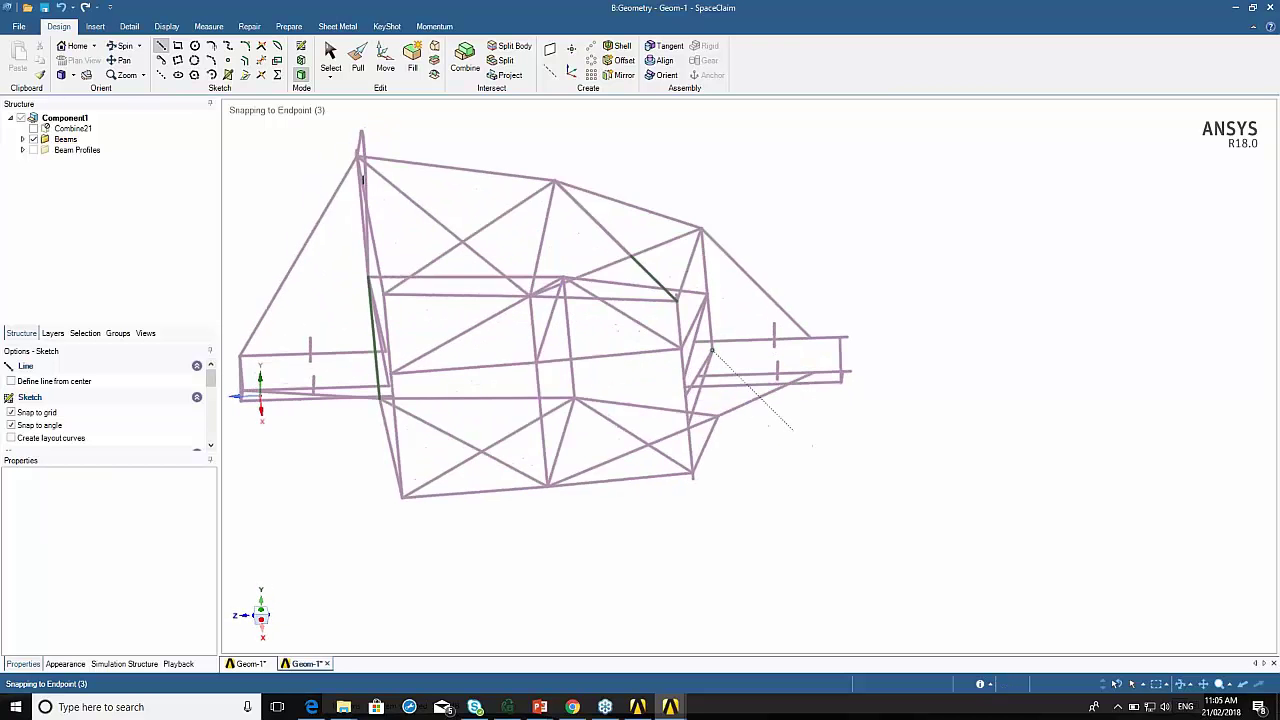
{"action": "left_click", "coordinate": [717, 418]}
{"action": "key", "text": "Escape"}
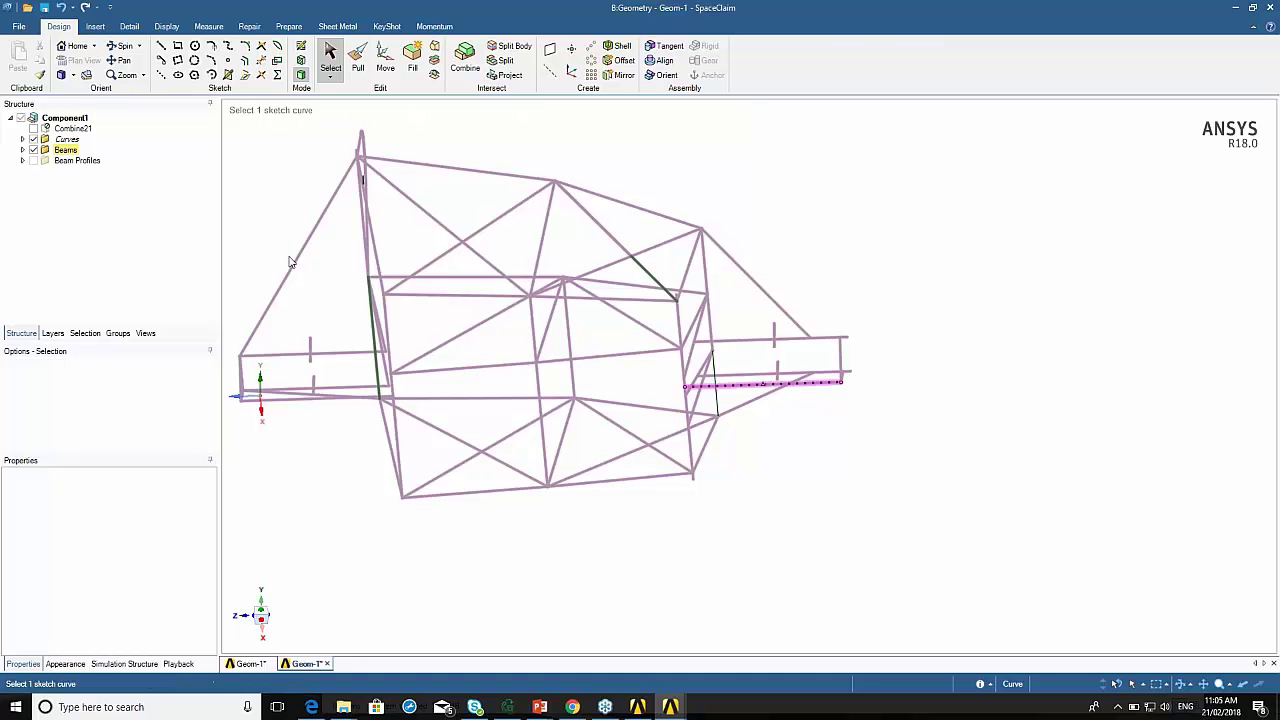
Make the new cross-member line a beam with Extracted Profile5.
{"action": "left_click", "coordinate": [289, 26]}
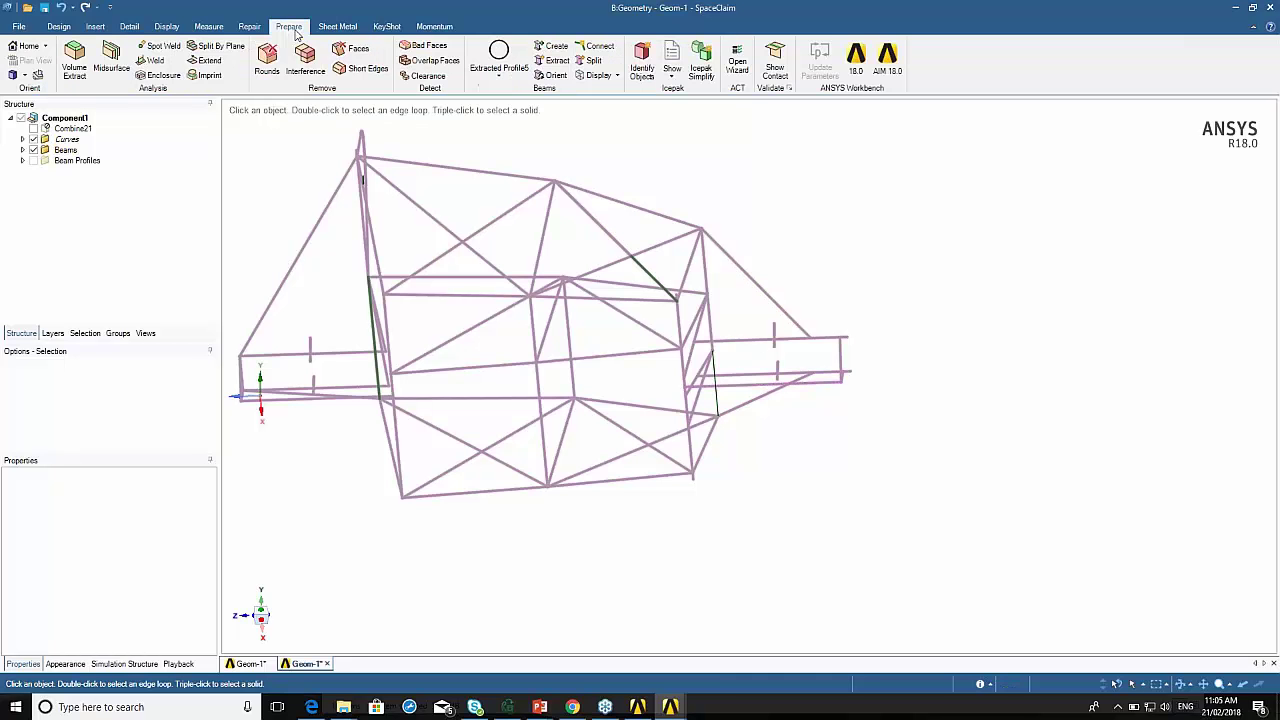
{"action": "left_click", "coordinate": [716, 388]}
{"action": "left_click", "coordinate": [716, 388]}
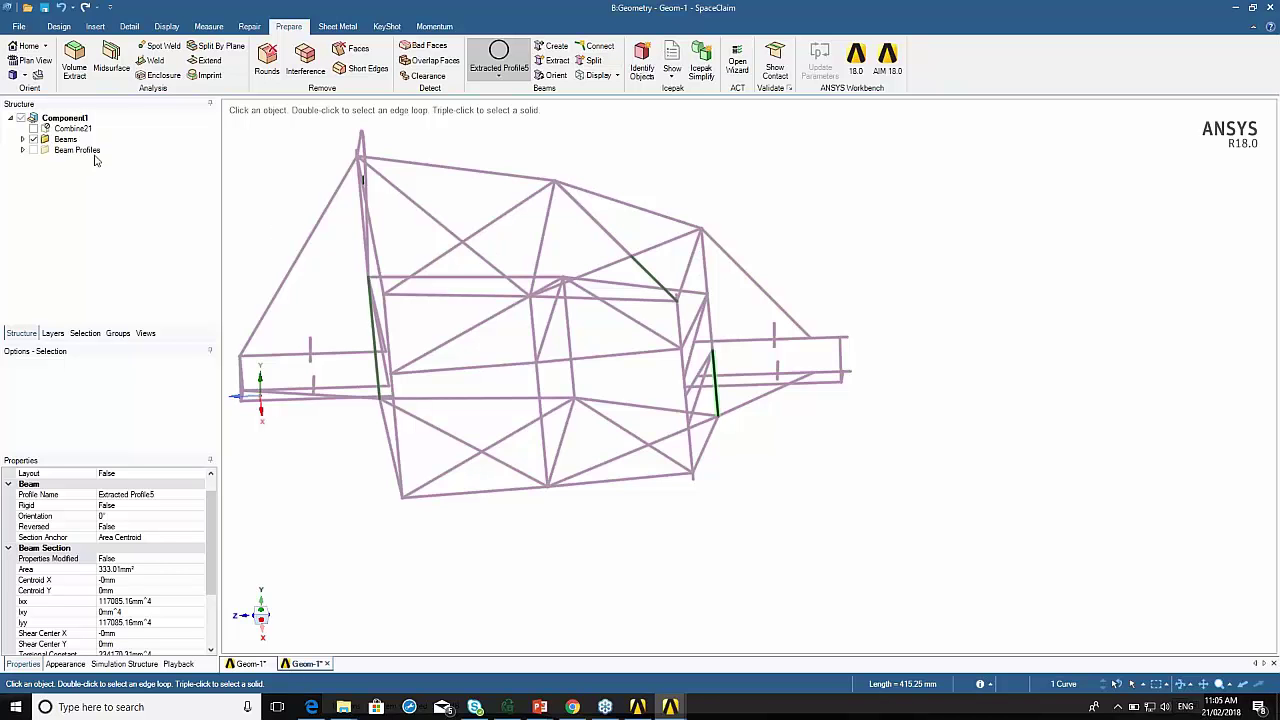
Show the contacts to check the new beam's junctions, and display the beams as solid profiles.
{"action": "left_click", "coordinate": [47, 120]}
{"action": "left_click", "coordinate": [779, 66]}
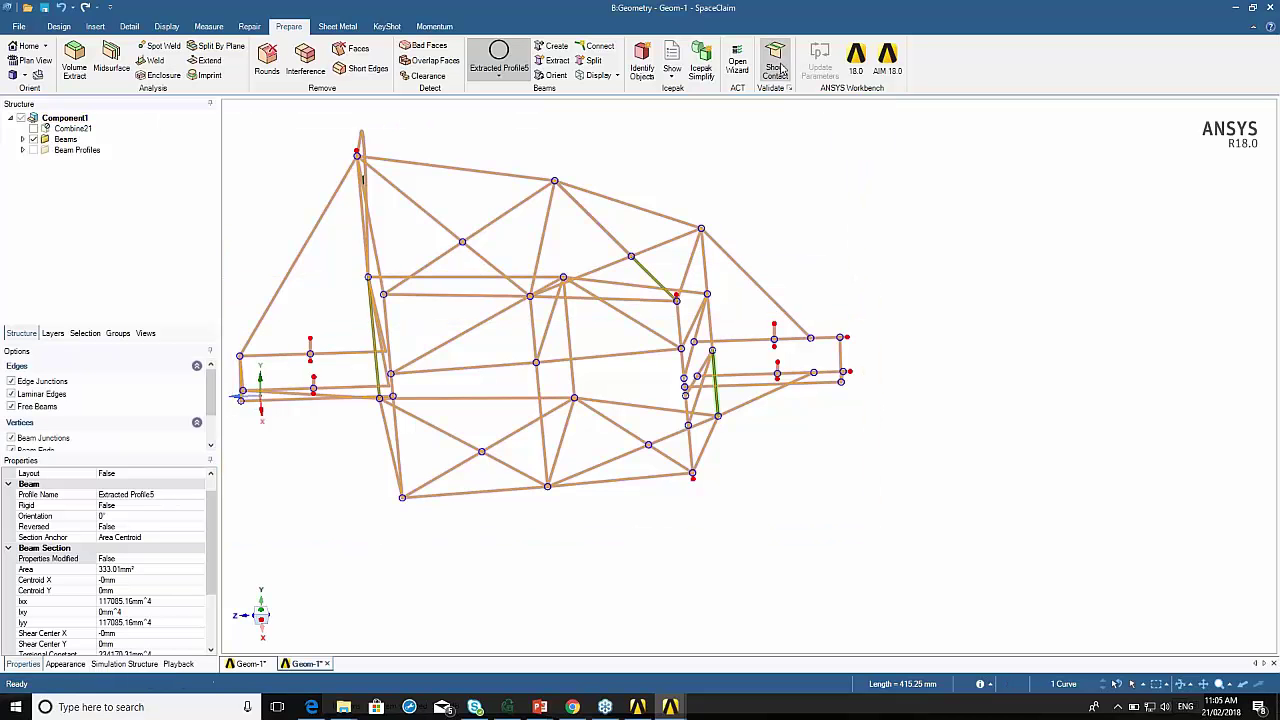
{"action": "middle_click_drag", "start_coordinate": [745, 463], "coordinate": [711, 438]}
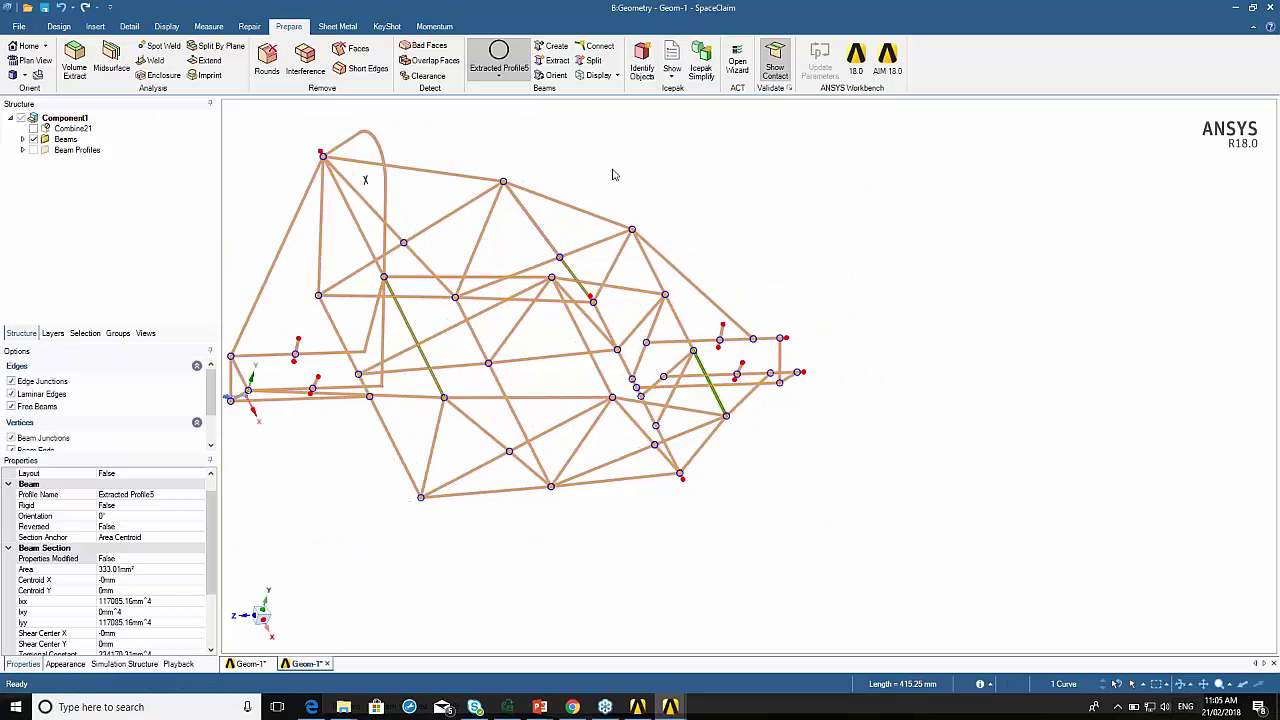
{"action": "left_click", "coordinate": [600, 76]}
{"action": "left_click", "coordinate": [620, 122]}
{"action": "middle_click_drag", "start_coordinate": [764, 448], "coordinate": [562, 234]}
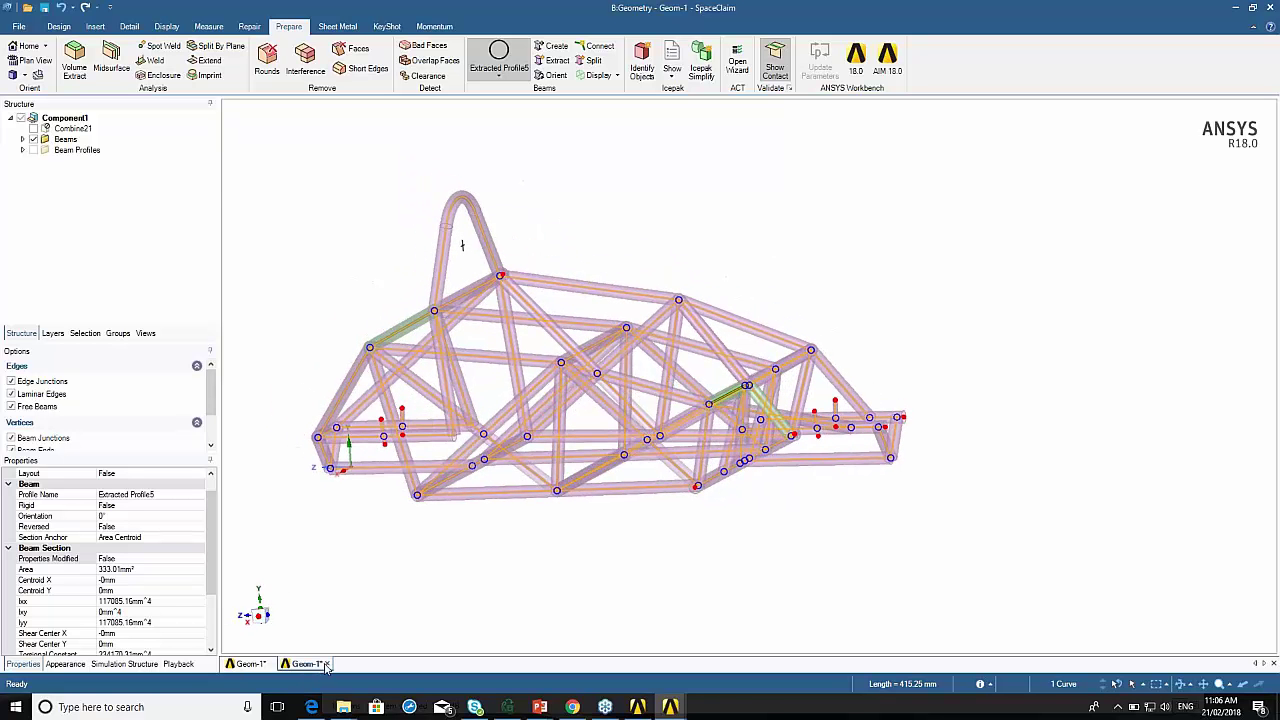
Examine the physics activation option of the hidden solid body Combine21.
{"action": "mouse_move", "coordinate": [328, 666]}
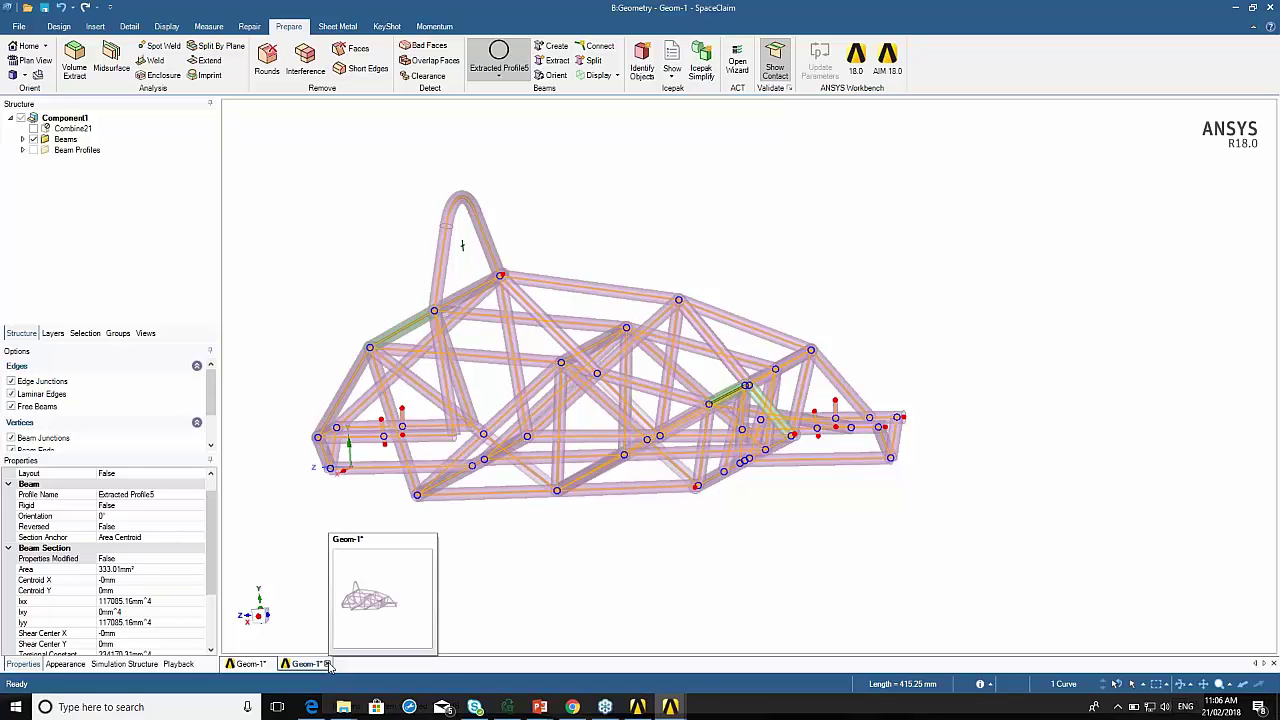
{"action": "left_click", "coordinate": [68, 119]}
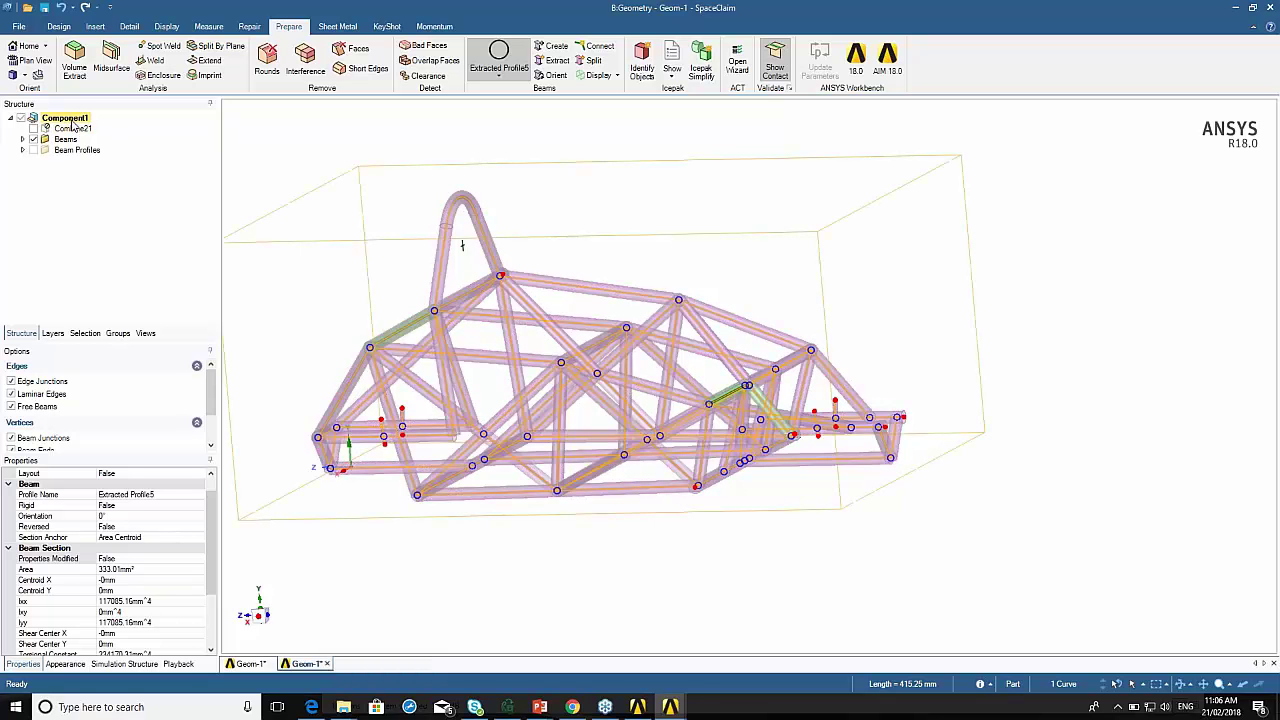
{"action": "left_click", "coordinate": [72, 128]}
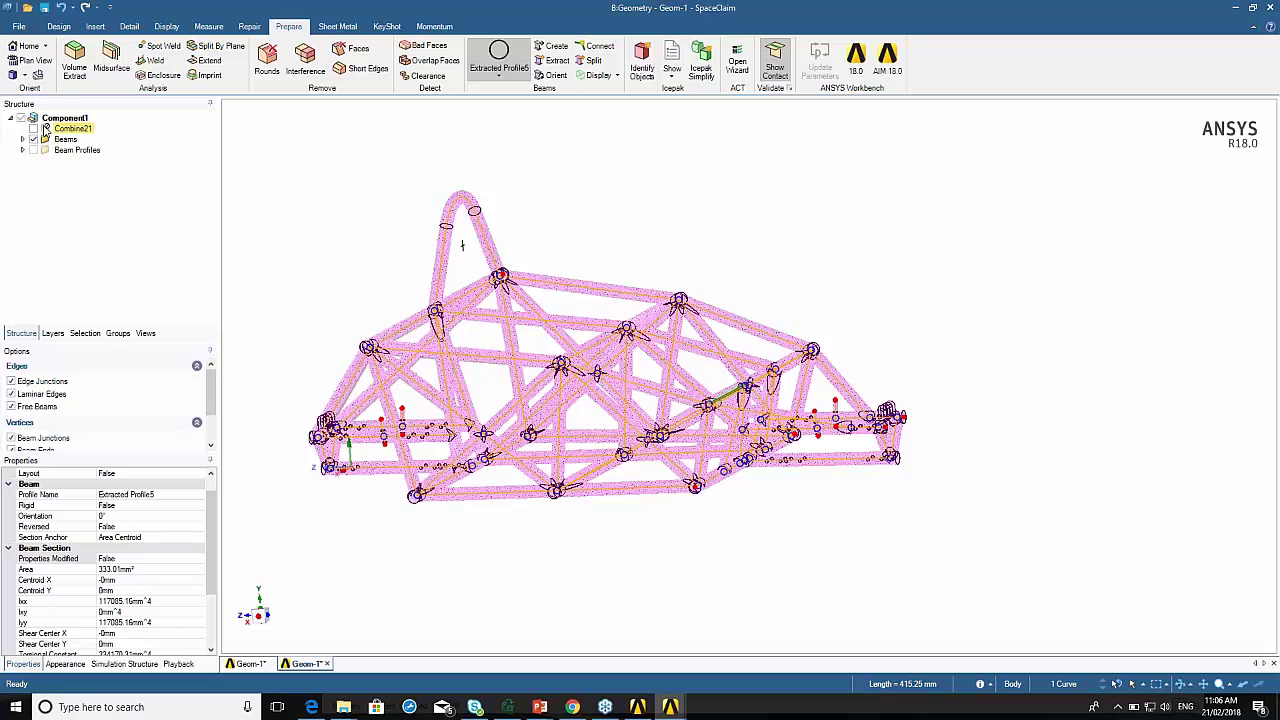
{"action": "left_click", "coordinate": [66, 130]}
{"action": "right_click", "coordinate": [66, 129]}
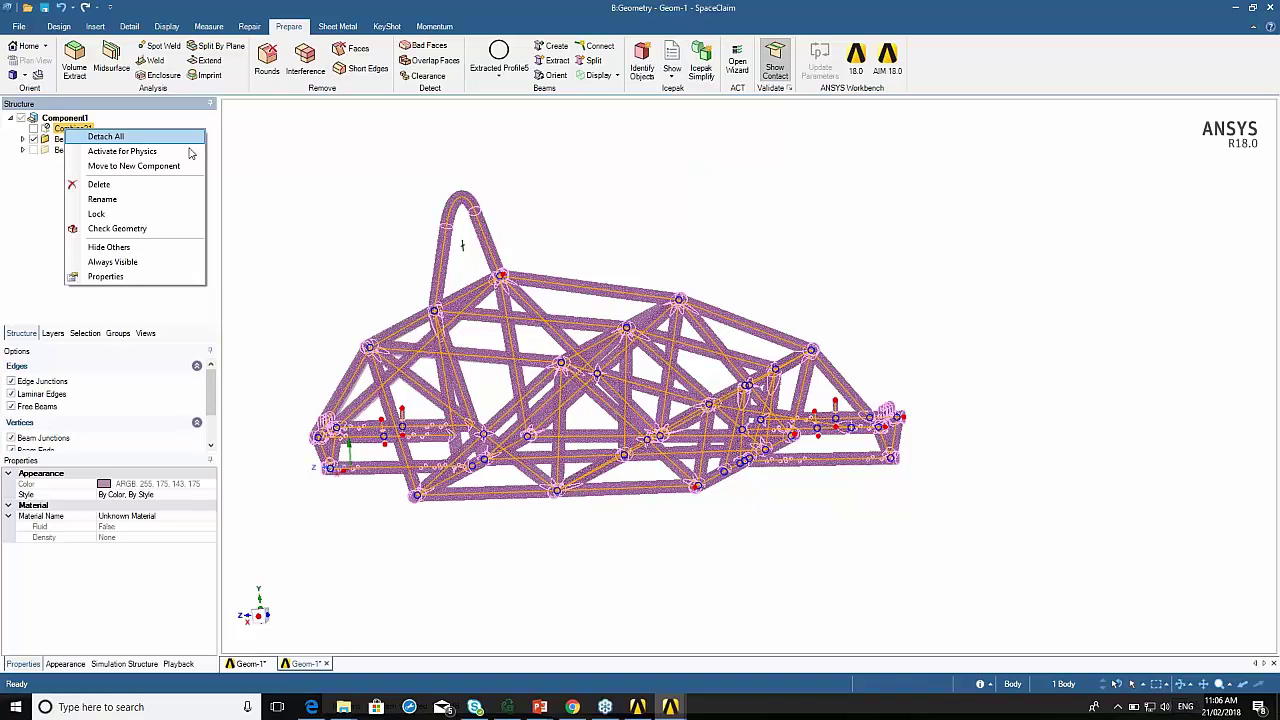
{"action": "left_click", "coordinate": [377, 183]}
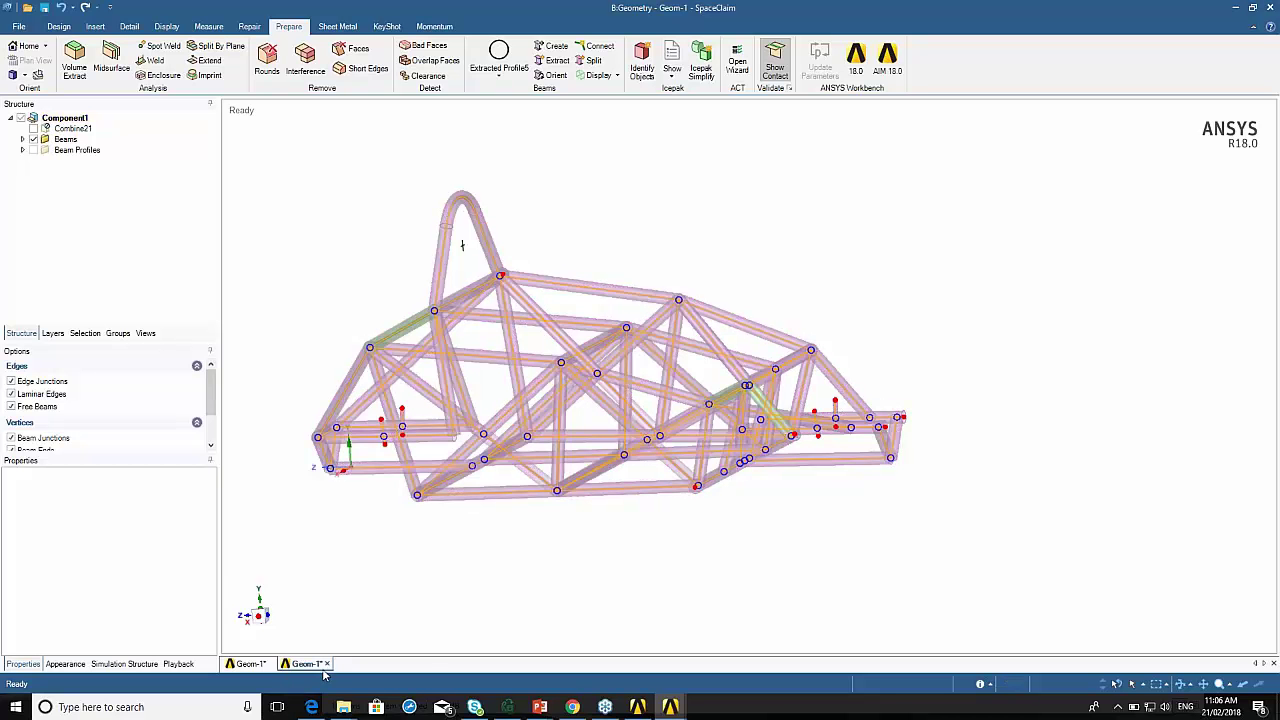
Close the separate Component1 document and suppress Combine21 for physics in the full assembly.
{"action": "mouse_move", "coordinate": [327, 667]}
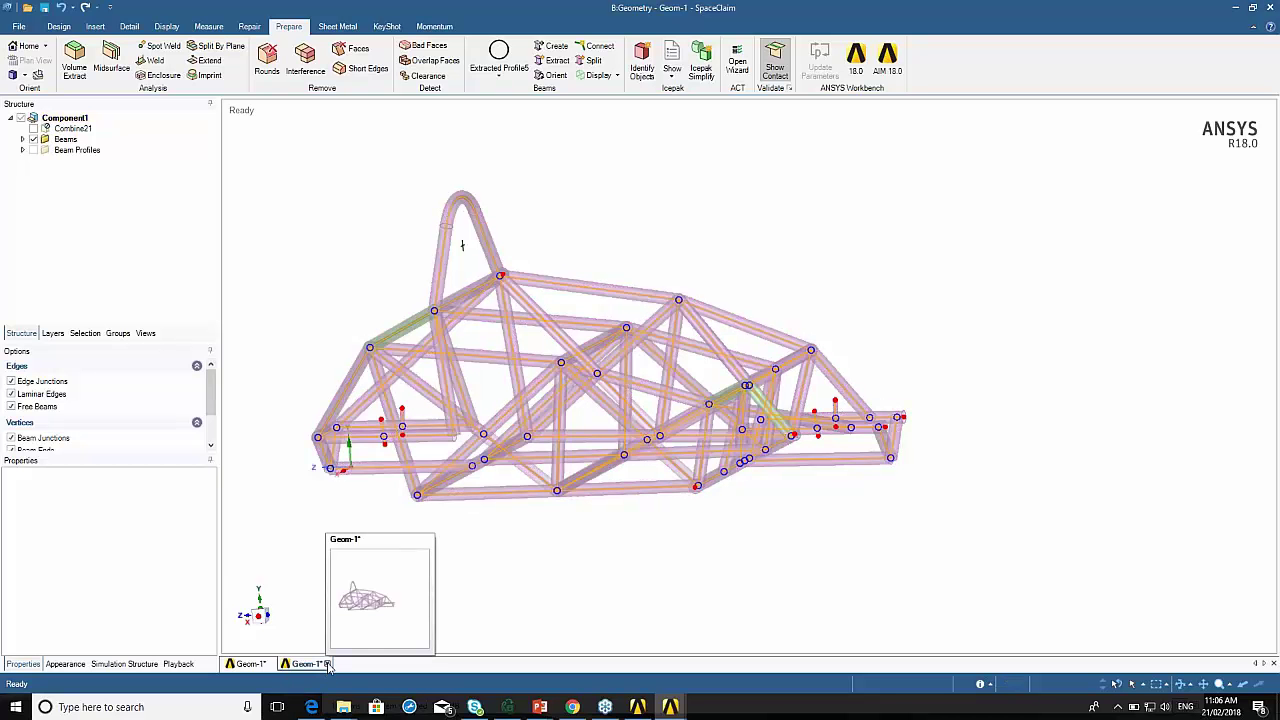
{"action": "left_click", "coordinate": [327, 664]}
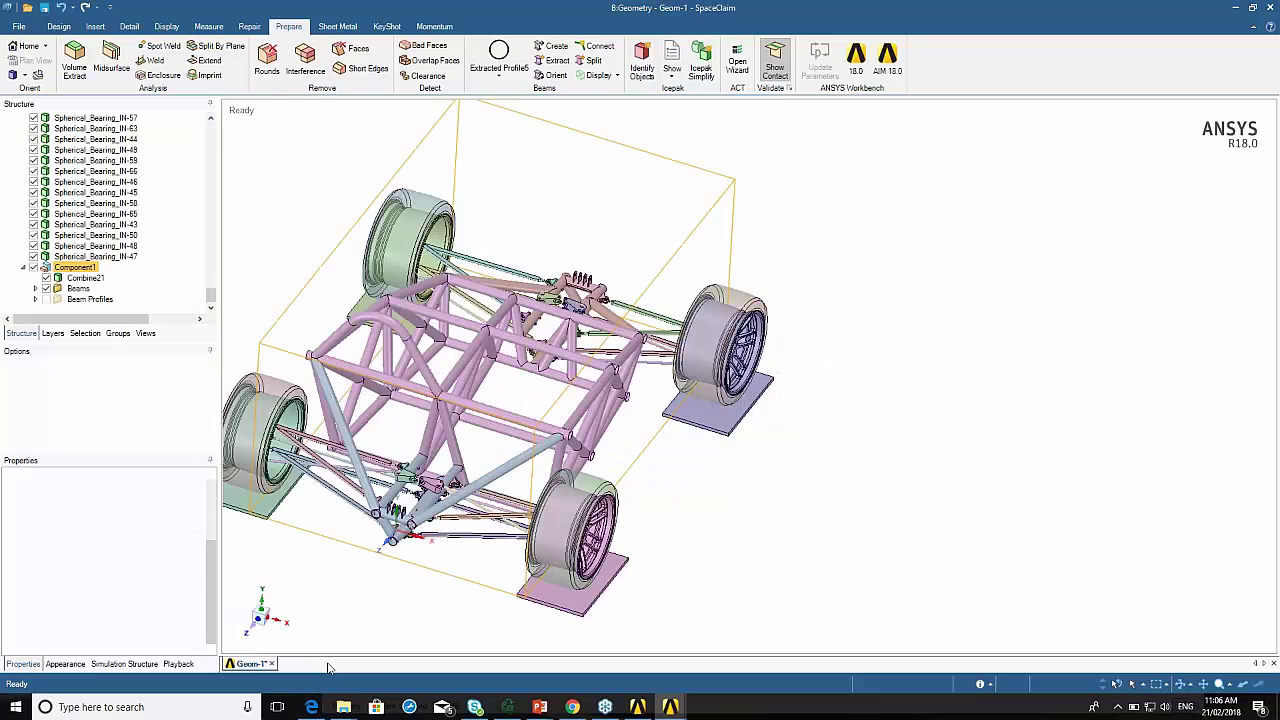
{"action": "left_click", "coordinate": [66, 279]}
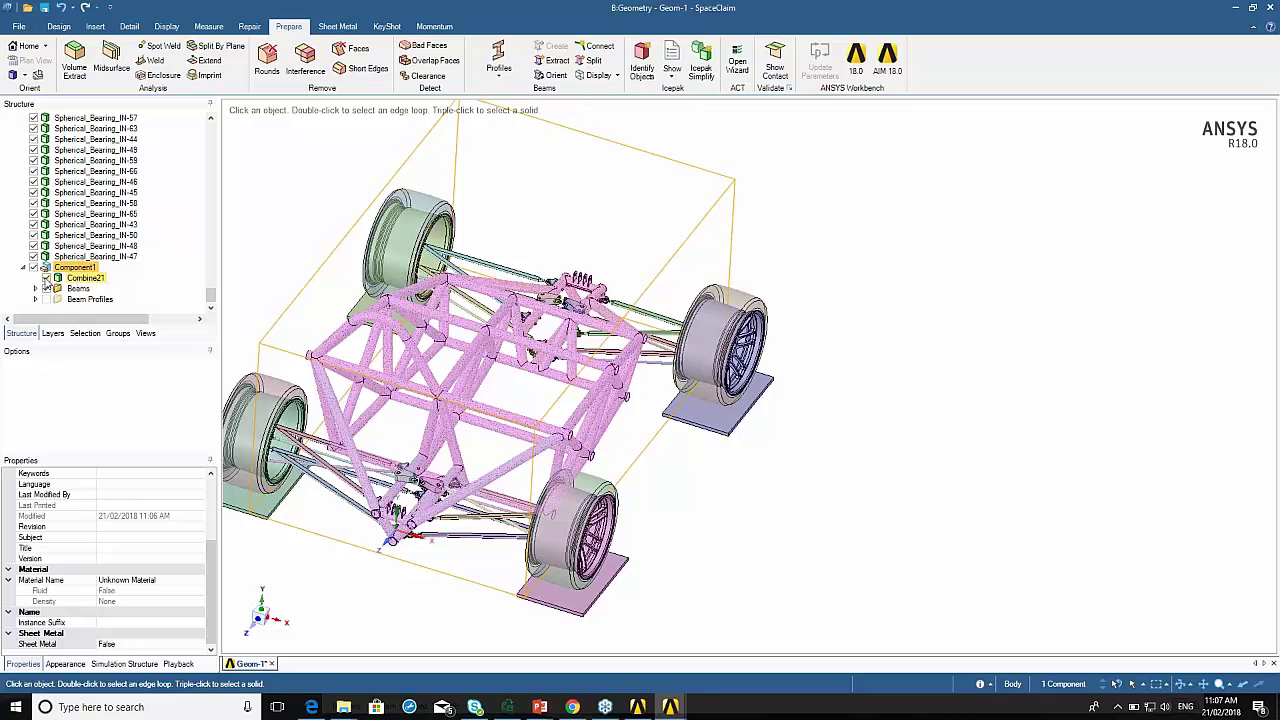
{"action": "right_click", "coordinate": [57, 280]}
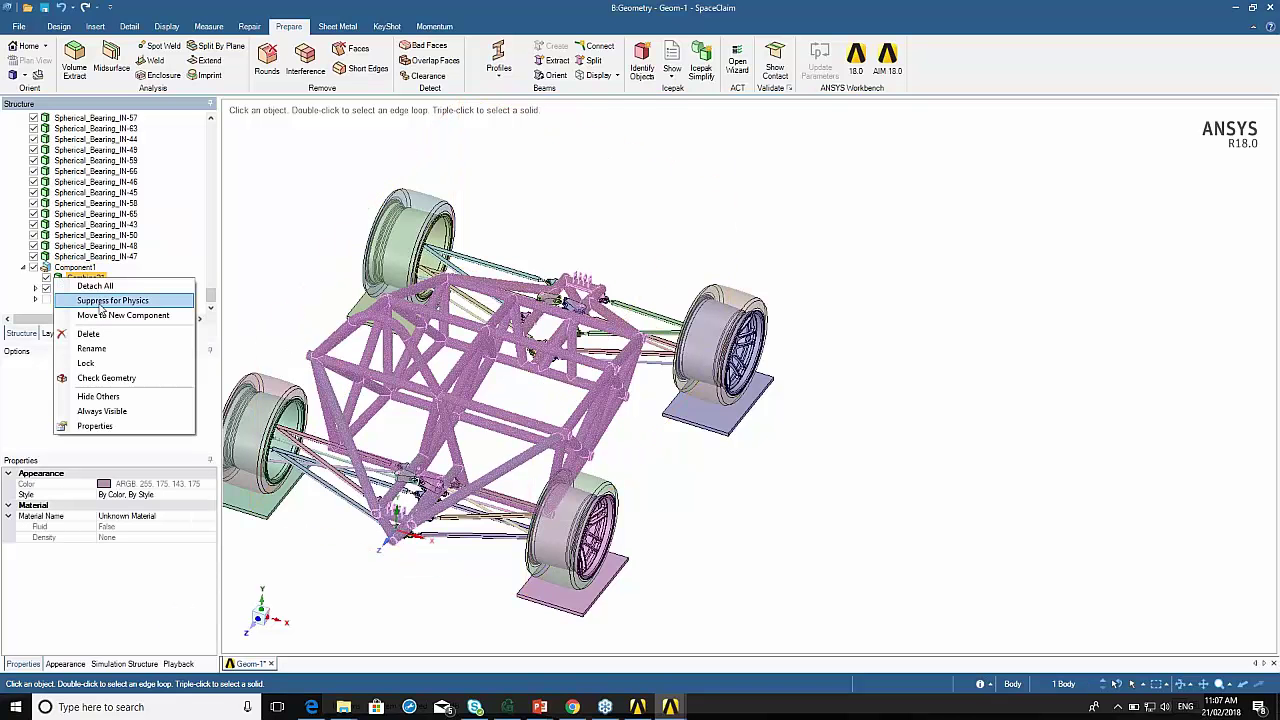
{"action": "left_click", "coordinate": [105, 301]}
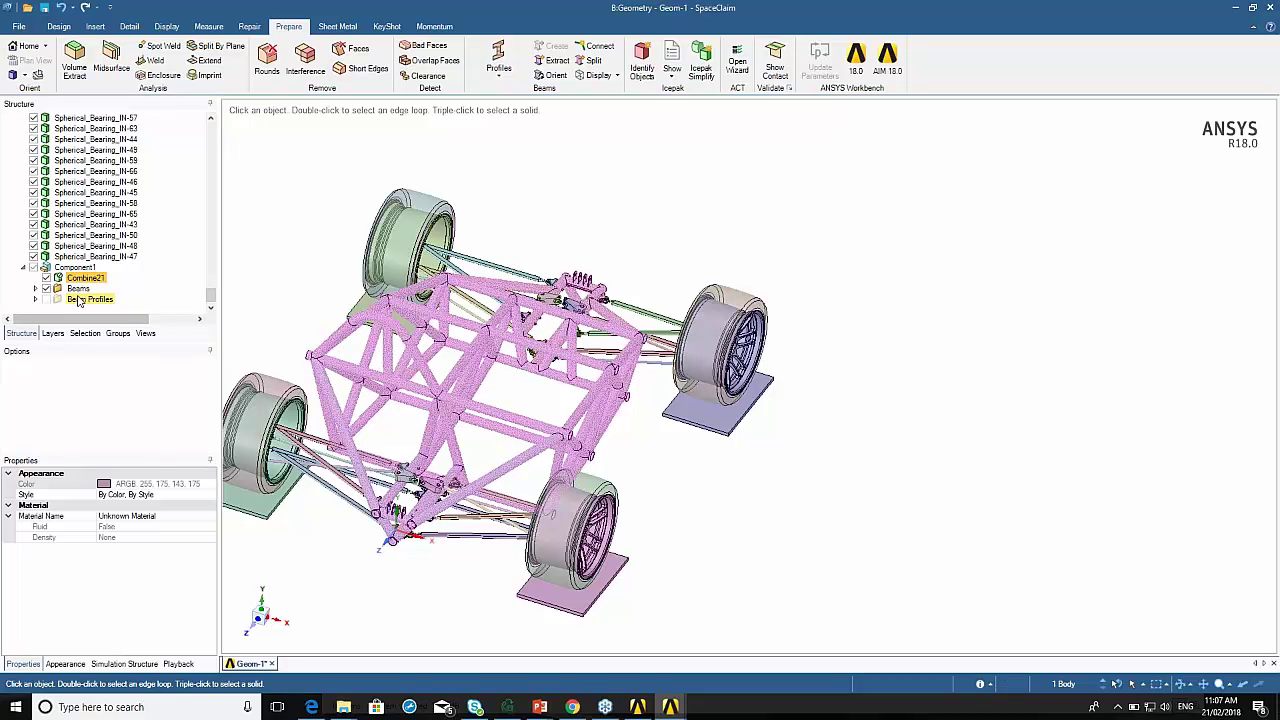
Hide Combine21 and all of Component1, leaving only the wheels and suspension displayed.
{"action": "left_click", "coordinate": [45, 277]}
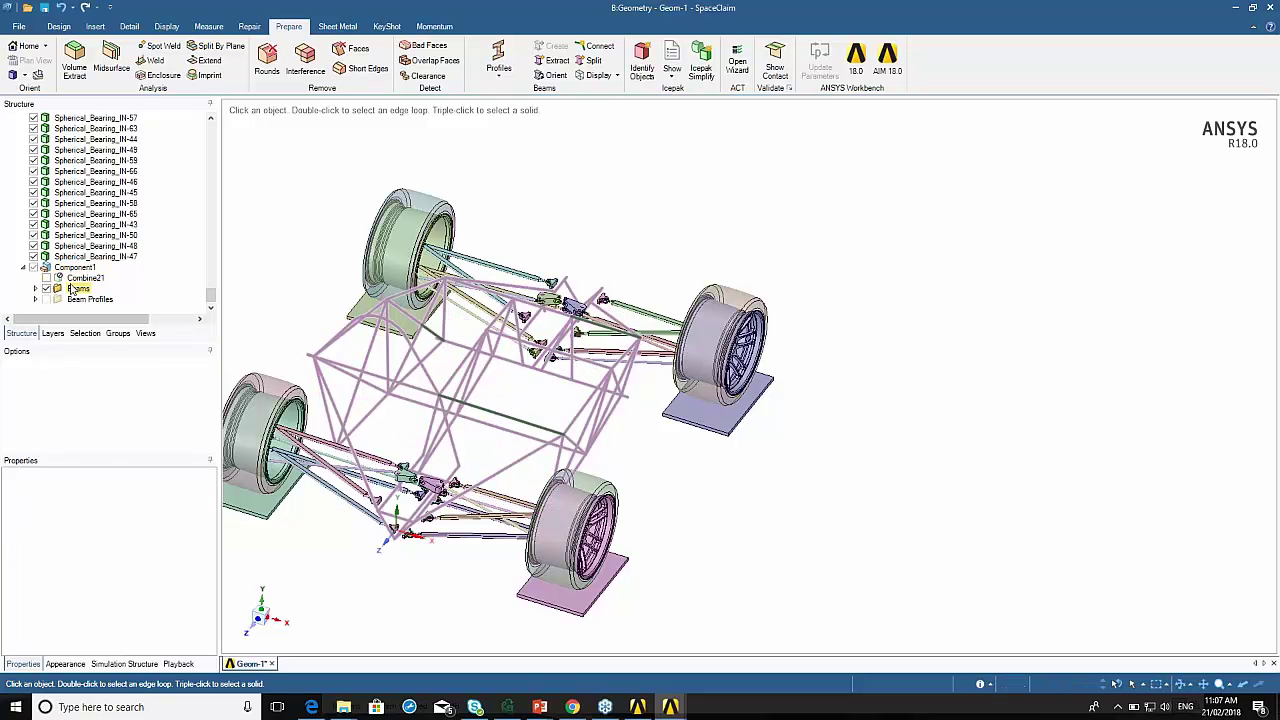
{"action": "left_click", "coordinate": [37, 270]}
{"action": "left_click", "coordinate": [35, 268]}
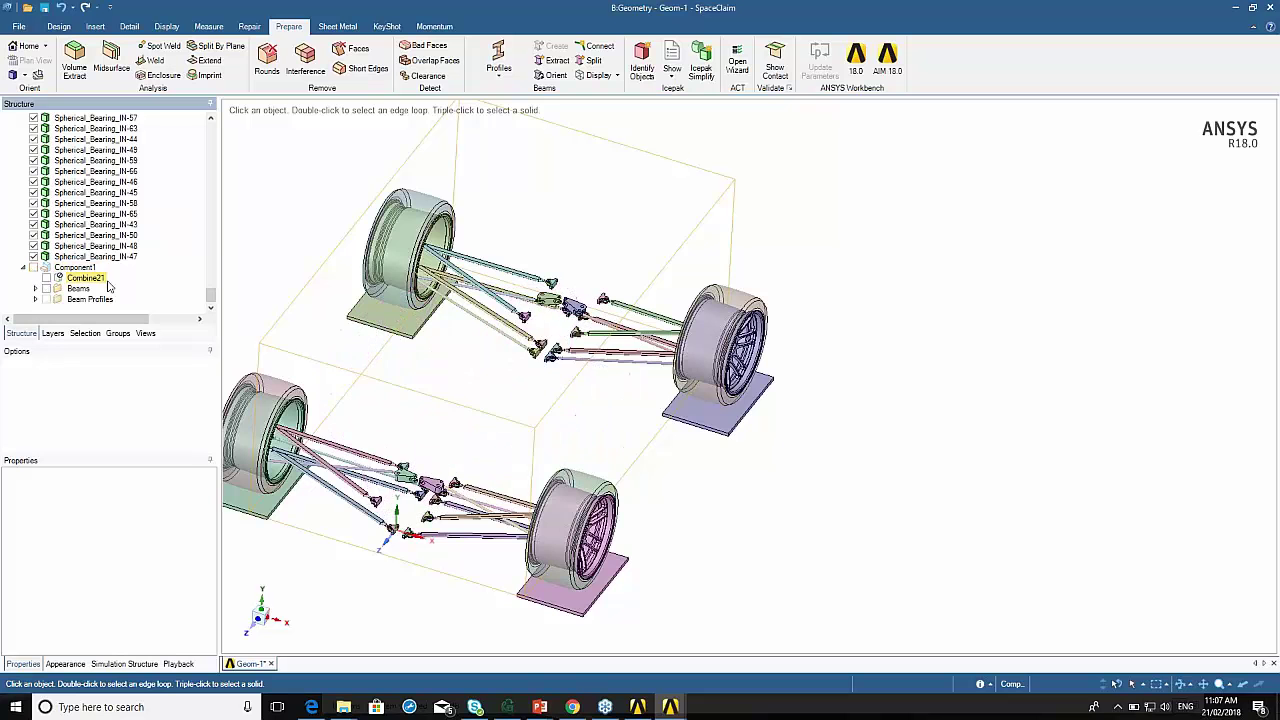
Try to hide all the selected wheel and suspension bodies, and undo the hiding.
{"action": "scroll", "coordinate": [637, 321], "scroll_direction": "down", "scroll_amount": 4}
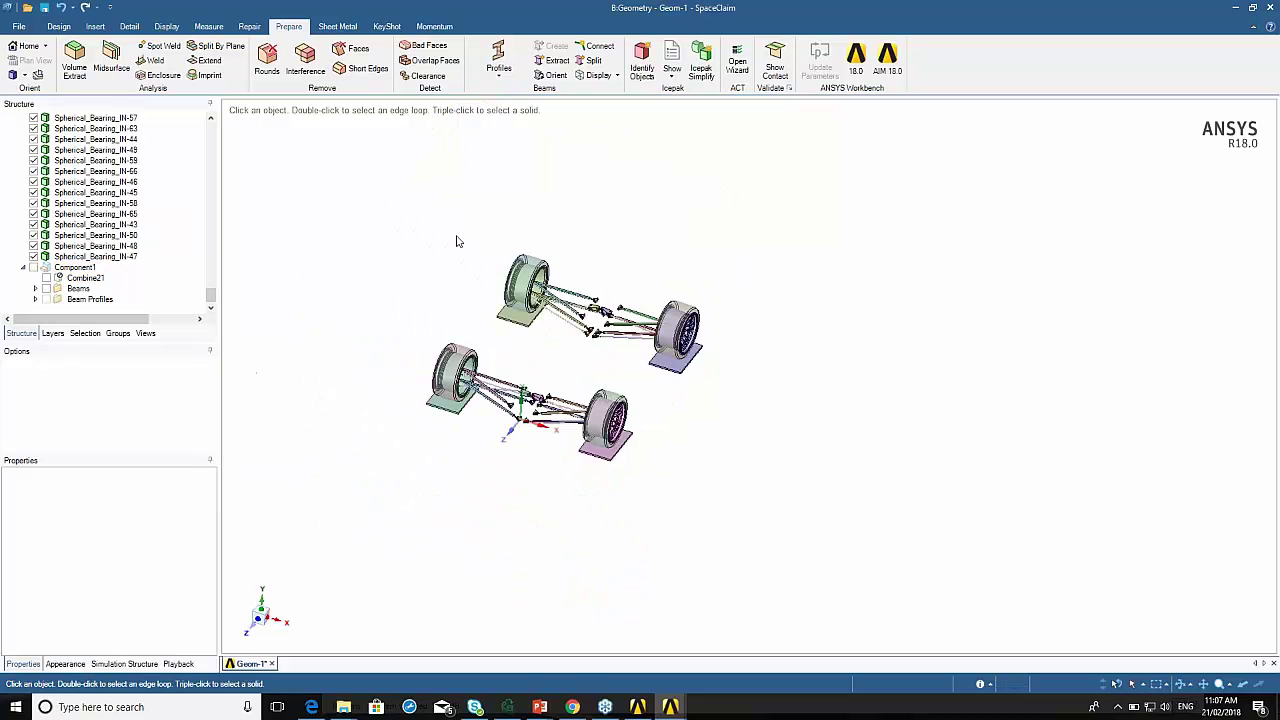
{"action": "left_click_drag", "start_coordinate": [376, 194], "coordinate": [821, 512]}
{"action": "right_click", "coordinate": [516, 293]}
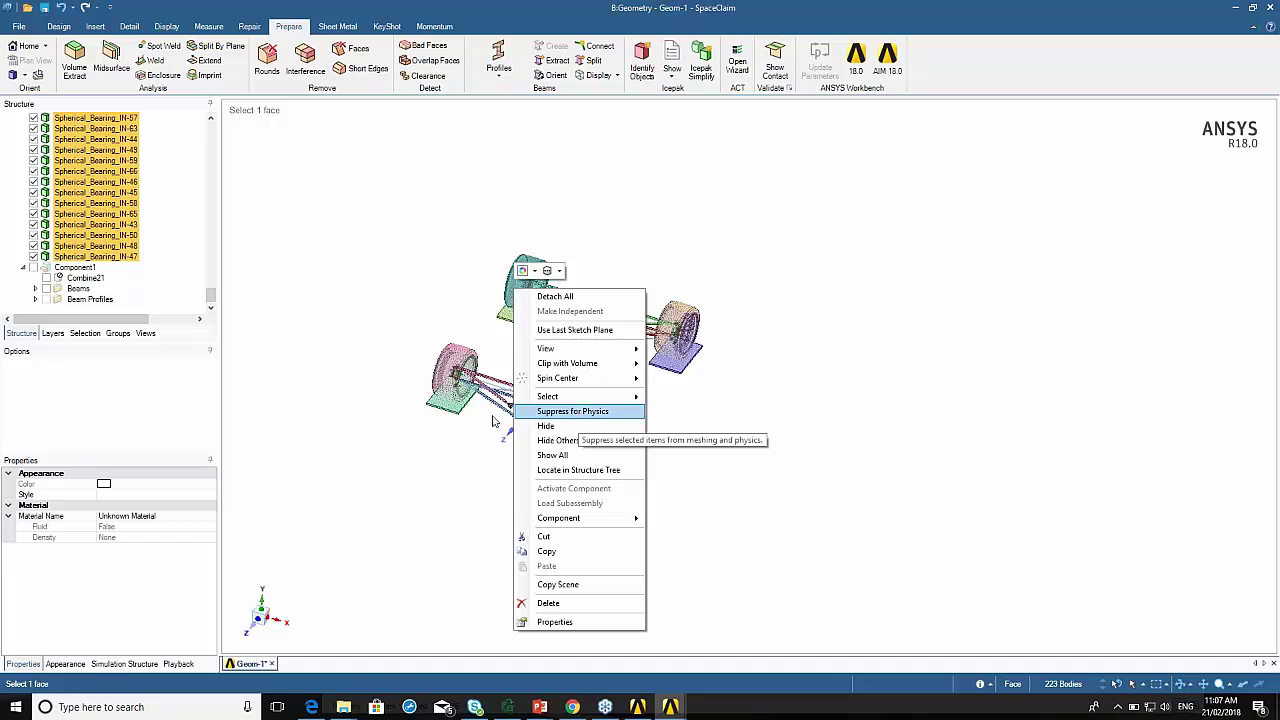
{"action": "left_click", "coordinate": [33, 257]}
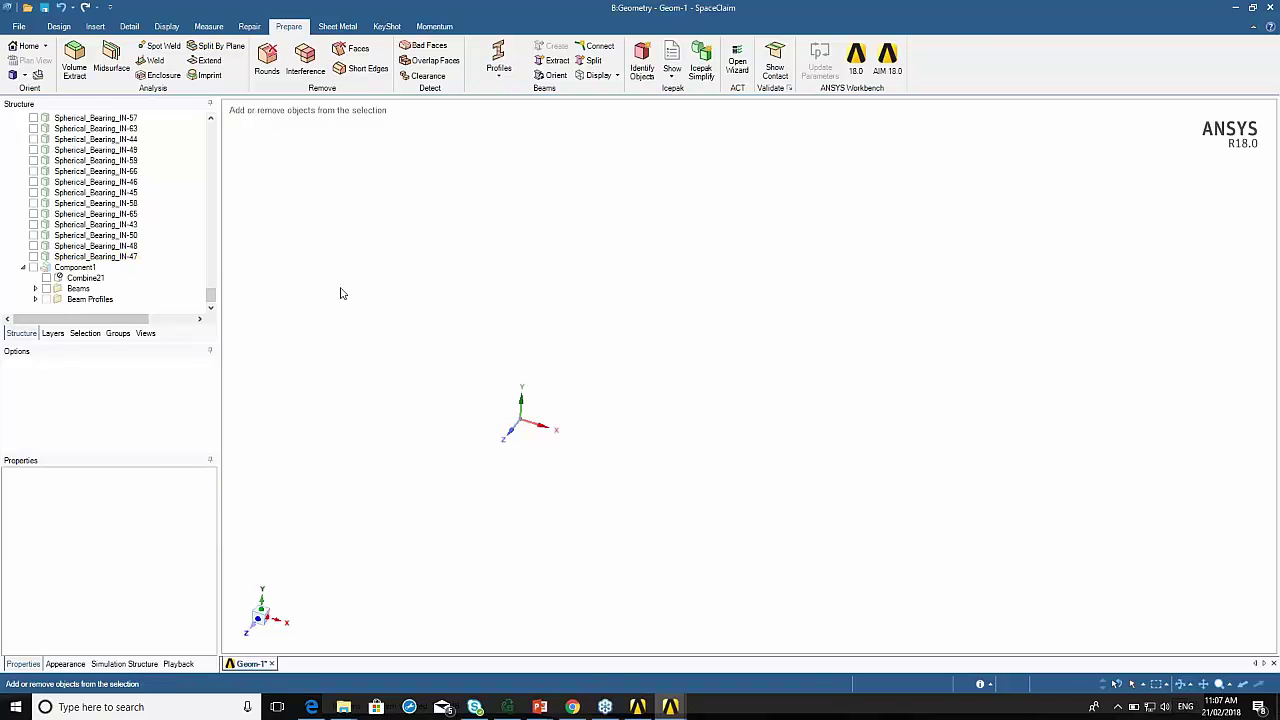
{"action": "key", "text": "ctrl+z"}
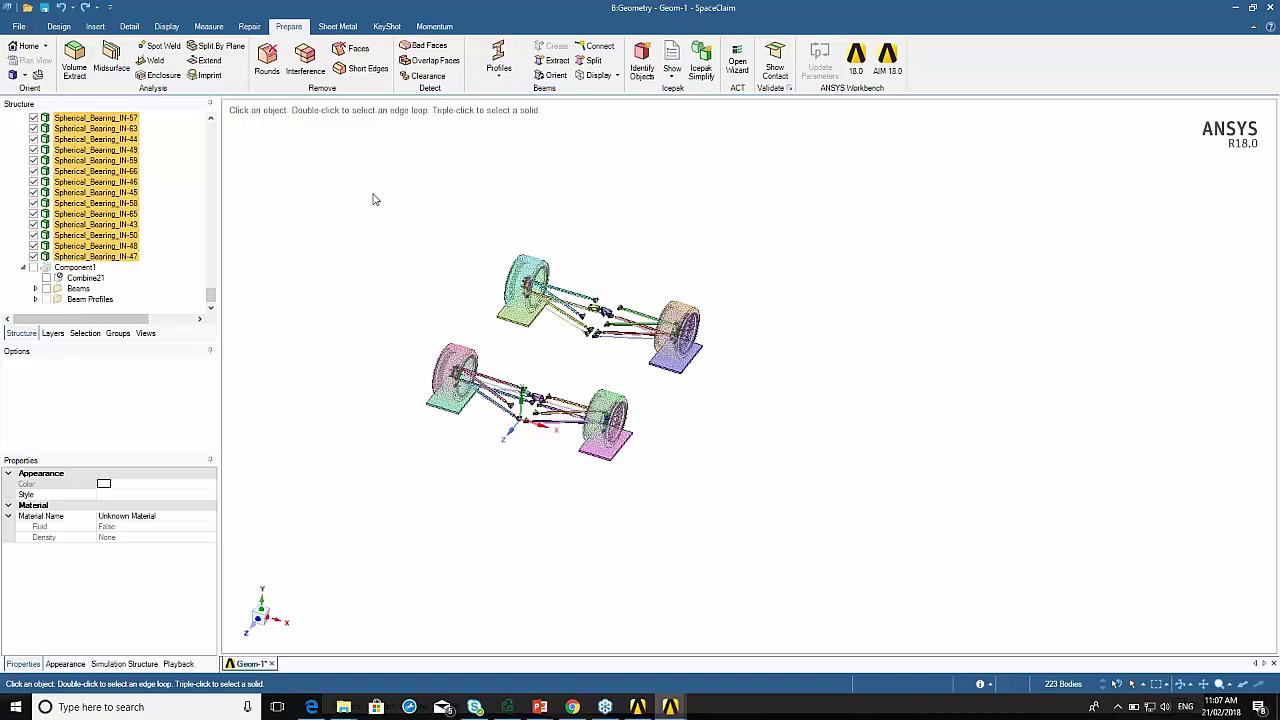
Suppress all wheel and suspension bodies for physics and hide them.
{"action": "left_click_drag", "start_coordinate": [376, 183], "coordinate": [779, 515]}
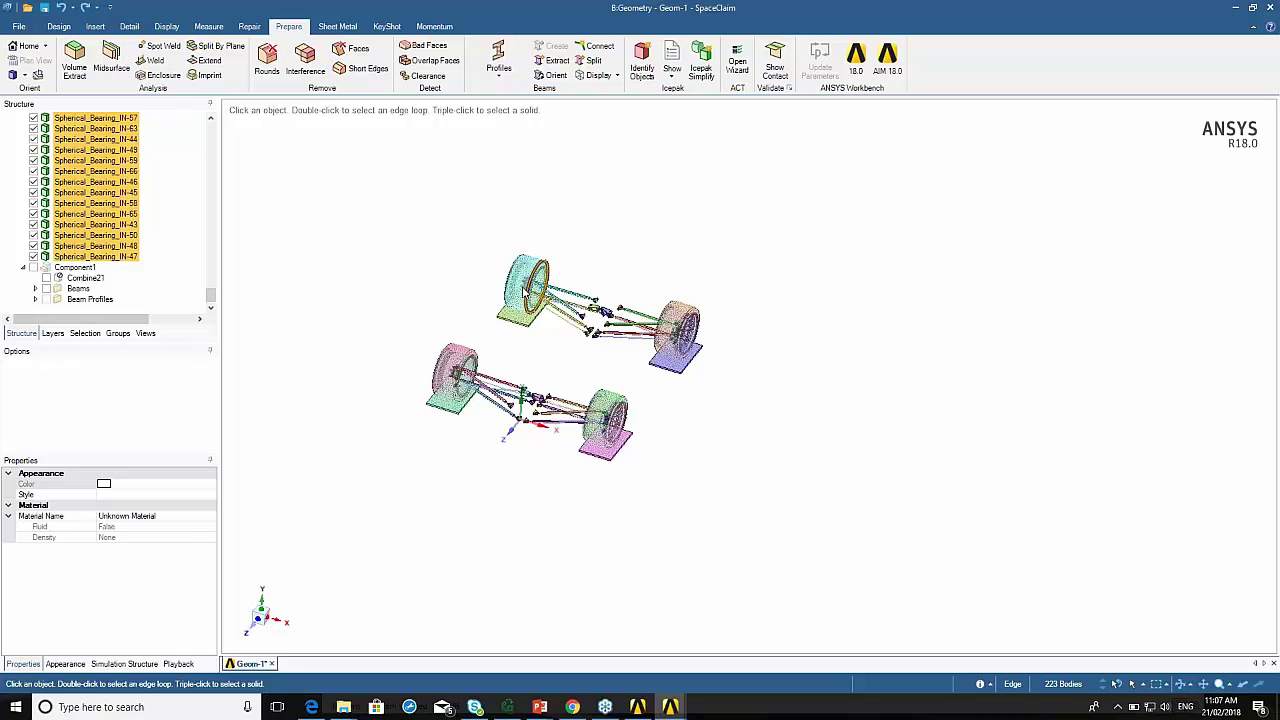
{"action": "right_click", "coordinate": [530, 290]}
{"action": "left_click", "coordinate": [591, 410]}
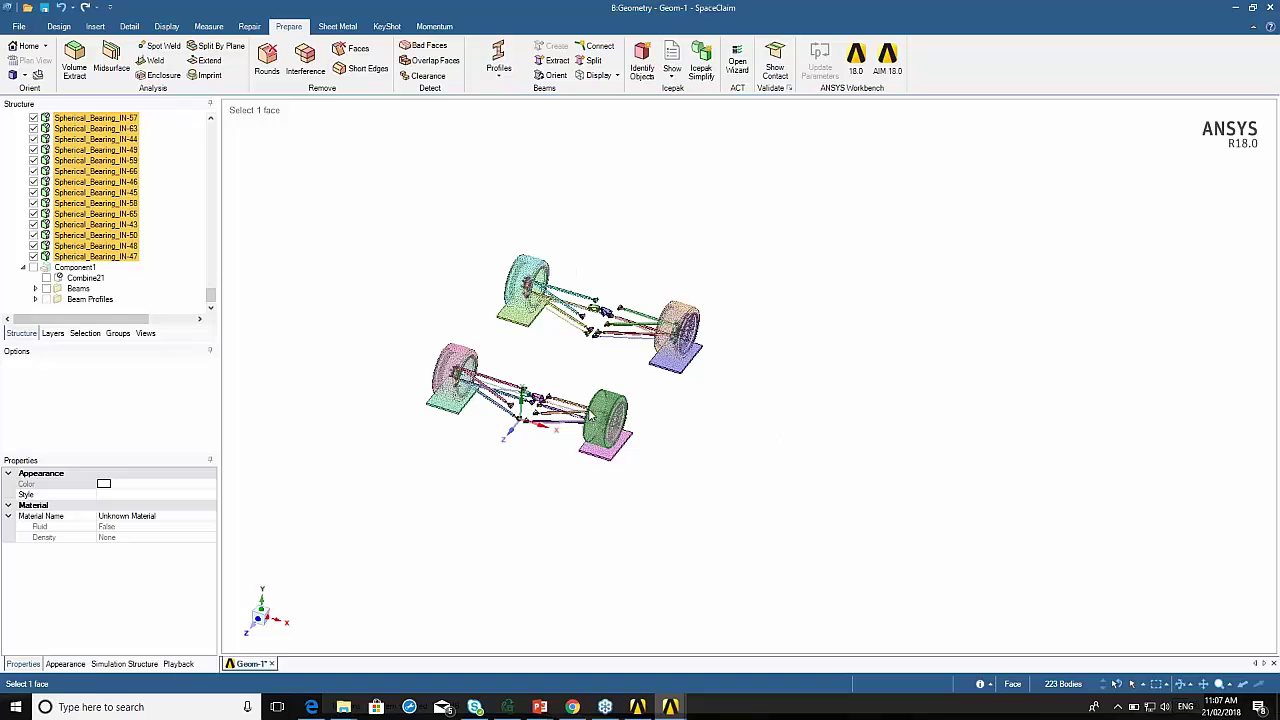
{"action": "left_click", "coordinate": [34, 256]}
Show Component1 again without its Combine21 body and display its beams as solid profiles.
{"action": "left_click", "coordinate": [33, 268]}
{"action": "left_click", "coordinate": [34, 268]}
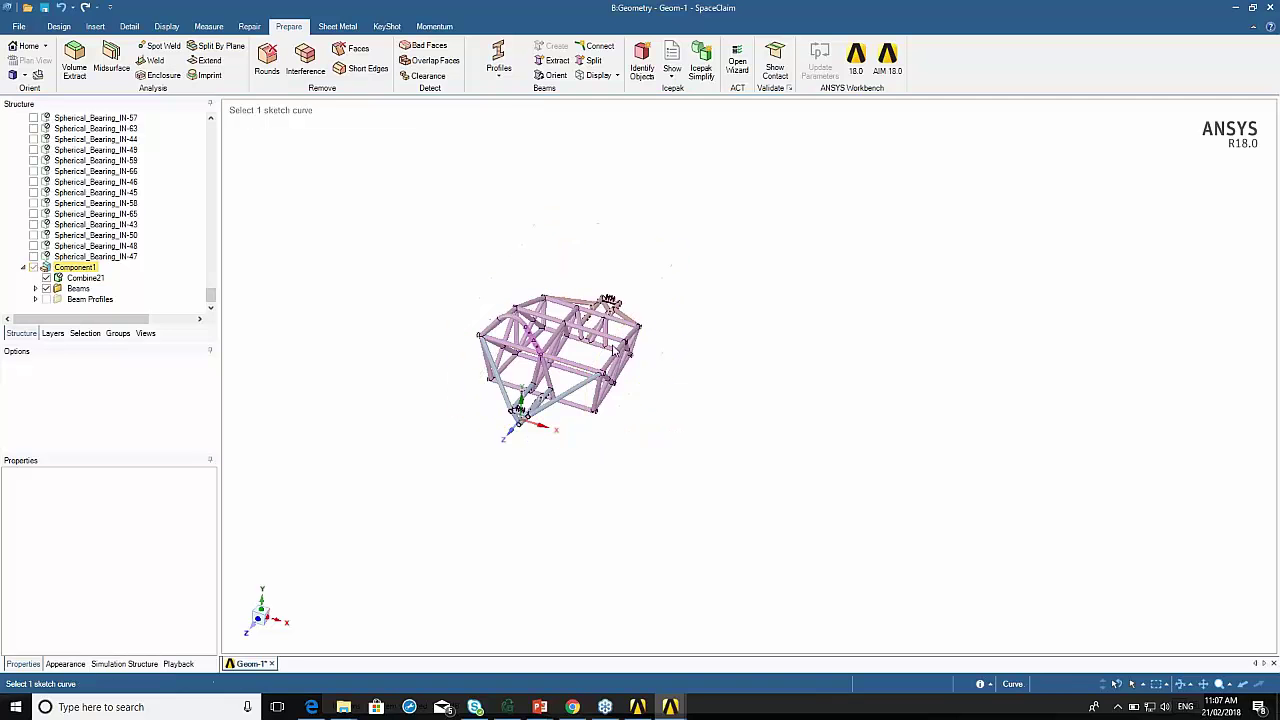
{"action": "scroll", "coordinate": [657, 396], "scroll_direction": "up", "scroll_amount": 4}
{"action": "left_click", "coordinate": [46, 278]}
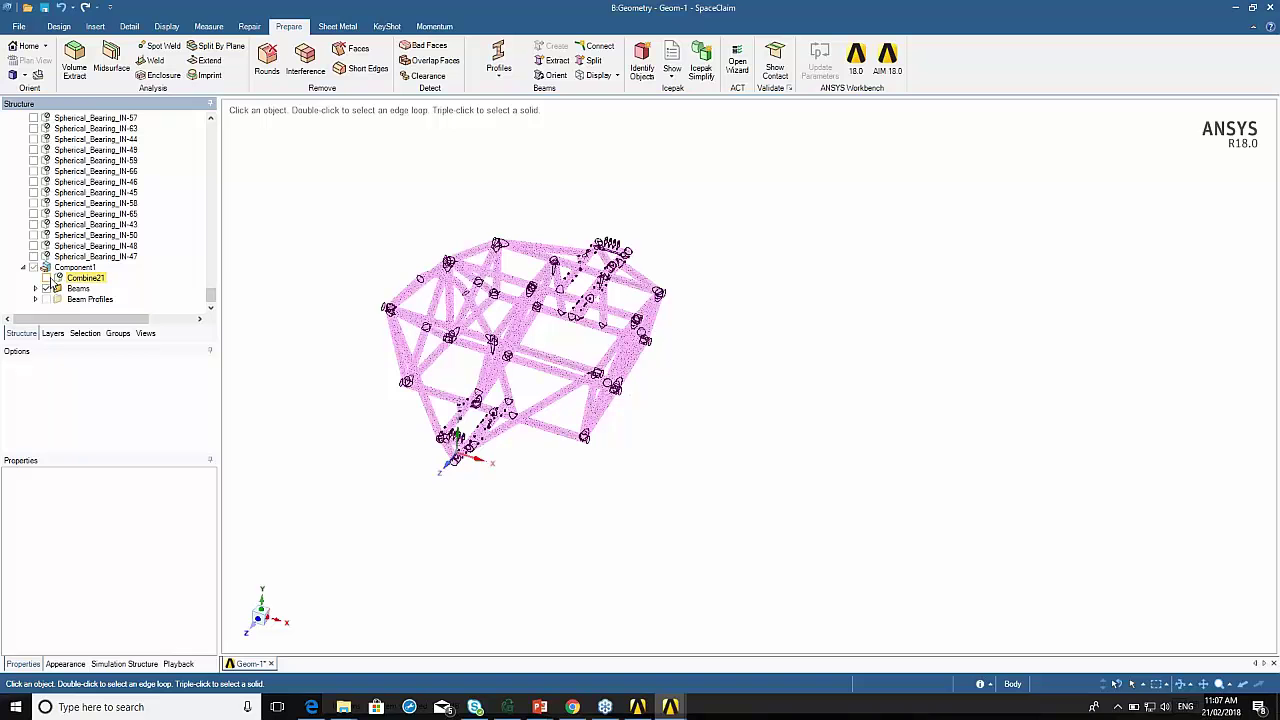
{"action": "left_click", "coordinate": [603, 76]}
{"action": "left_click", "coordinate": [611, 123]}
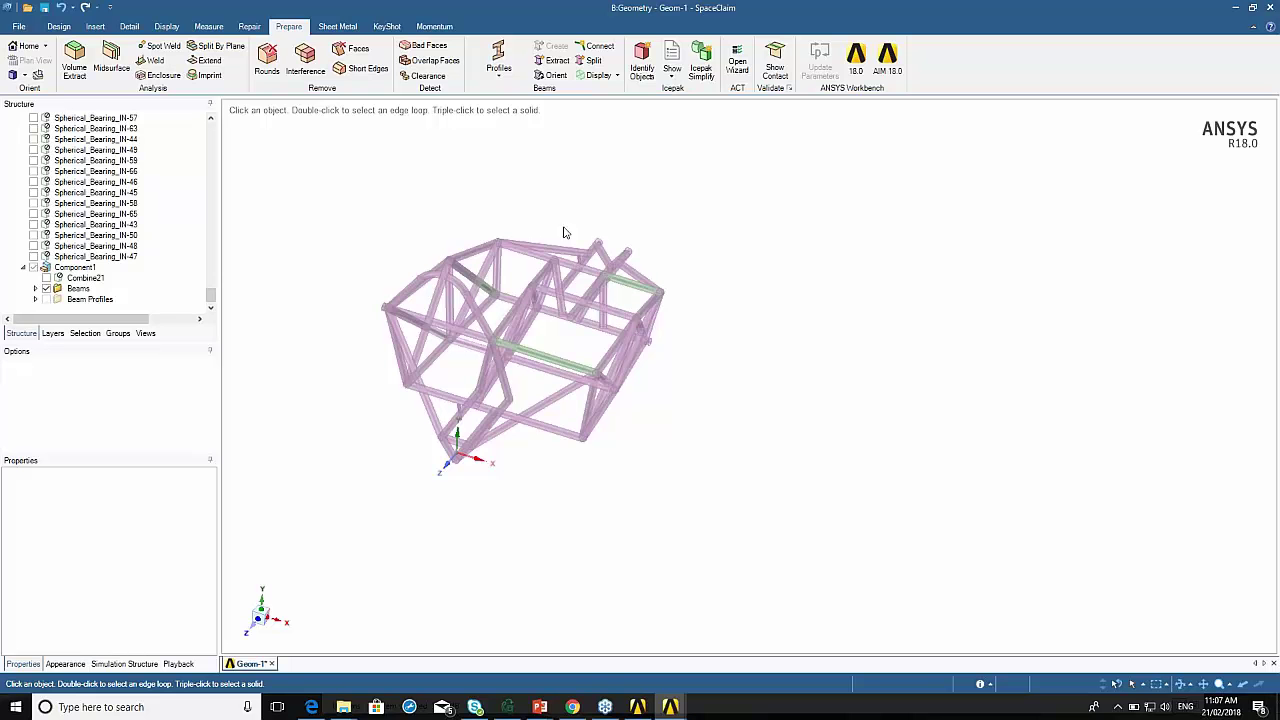
{"action": "mouse_move", "coordinate": [518, 400]}
{"action": "middle_mouse_down"}
{"action": "mouse_move", "coordinate": [380, 323]}
{"action": "mouse_move", "coordinate": [402, 356]}
{"action": "middle_mouse_up"}
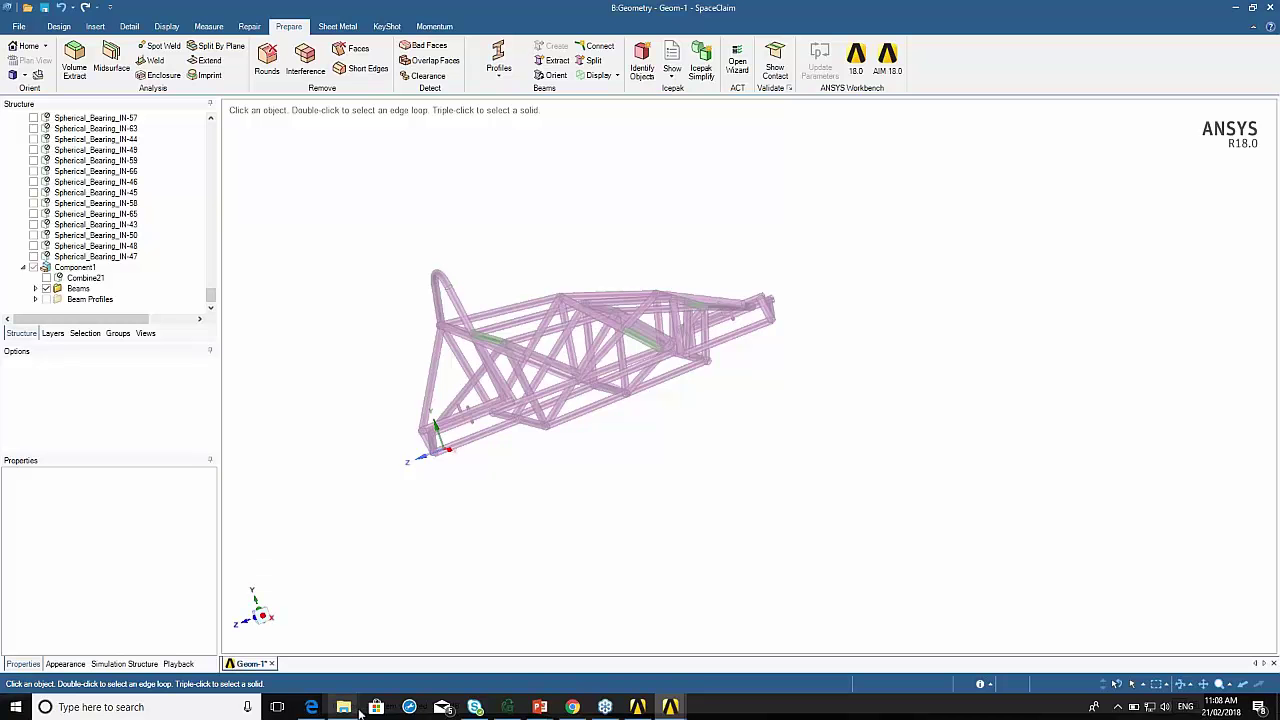
Switch to Workbench and import fabricated_structure.x_t from the fsae_webinar_2018 folder into the project schematic as a new geometry system.
{"action": "left_click", "coordinate": [641, 708]}
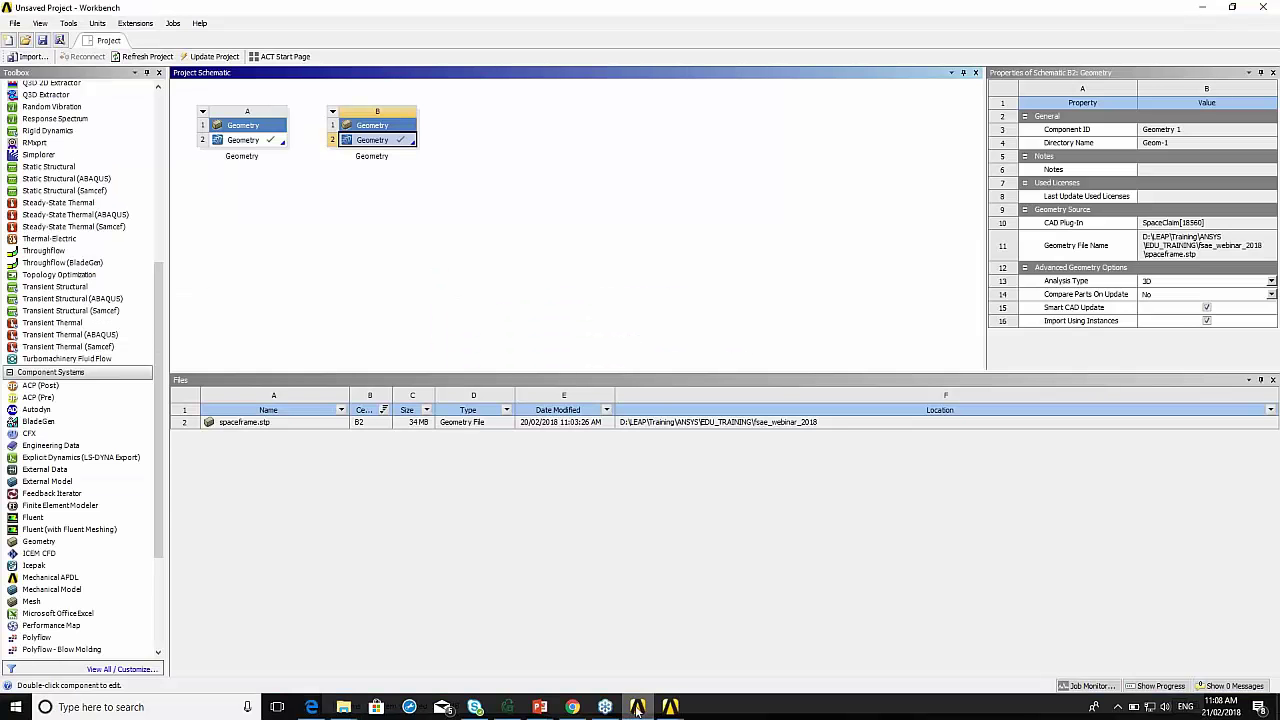
{"action": "mouse_move", "coordinate": [343, 707]}
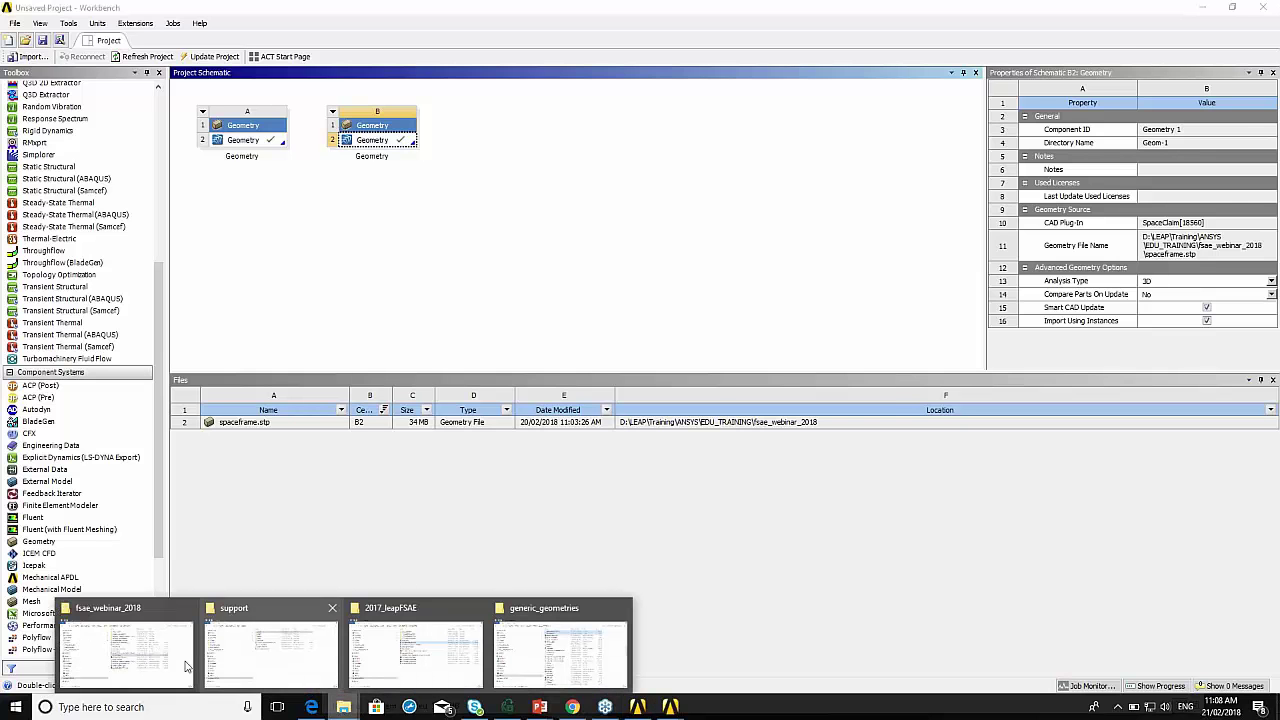
{"action": "left_click", "coordinate": [133, 660]}
{"action": "left_click", "coordinate": [716, 497]}
{"action": "left_click_drag", "start_coordinate": [718, 405], "coordinate": [494, 200]}
Open the geometry of system C, fabricated_structure.x_t, for editing in SpaceClaim.
{"action": "left_click", "coordinate": [243, 236]}
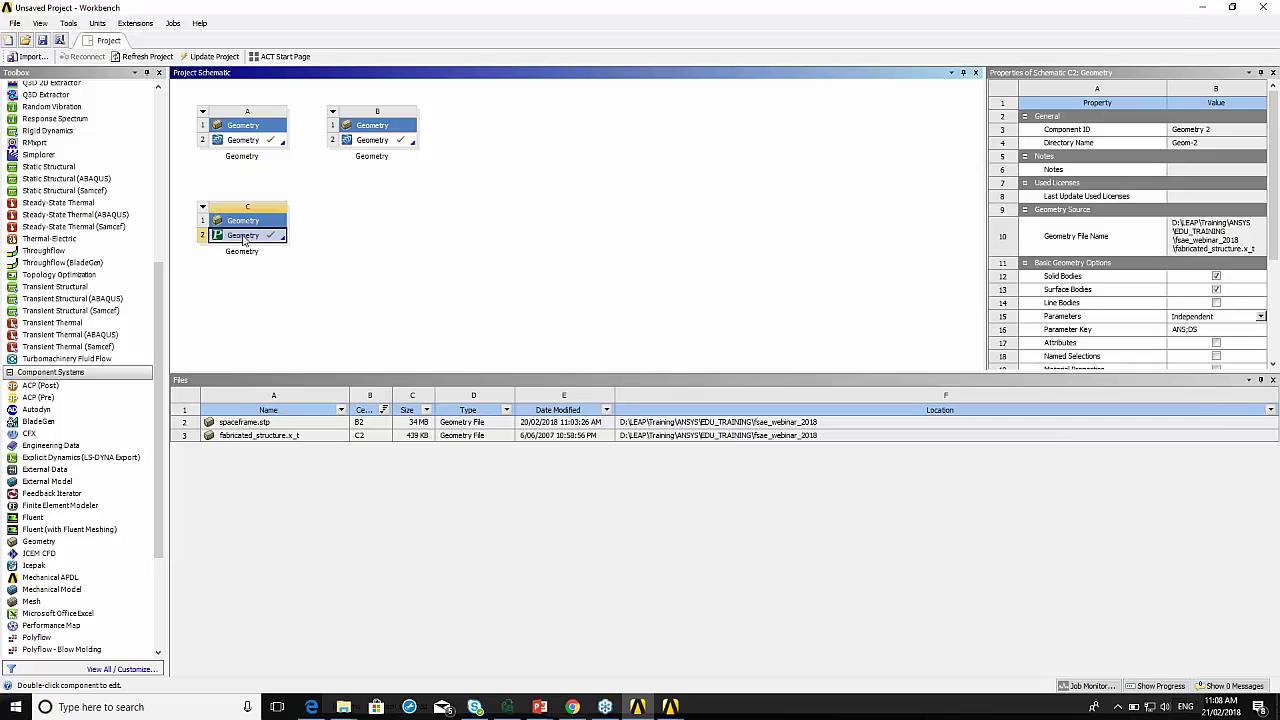
{"action": "right_click", "coordinate": [253, 242]}
{"action": "left_click", "coordinate": [273, 243]}
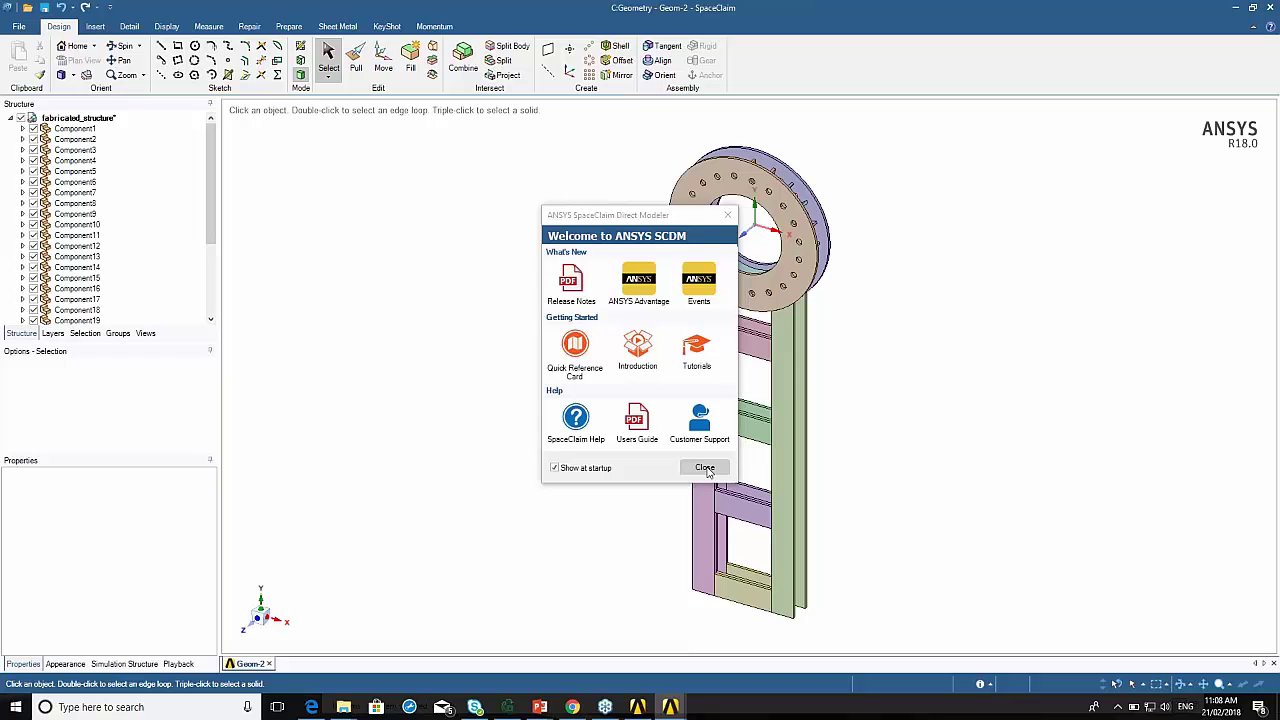
Close the welcome window and measure the flange's thickness edge at the free end of the purple I-beam.
{"action": "left_click", "coordinate": [705, 468]}
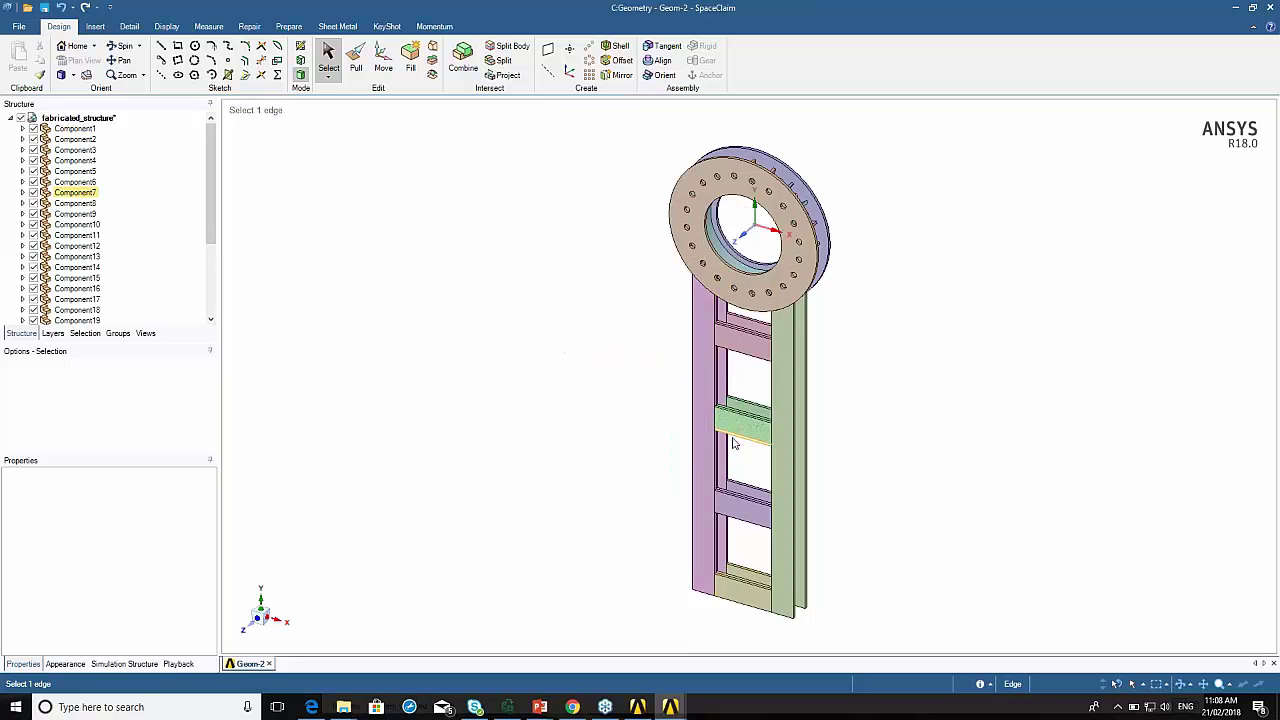
{"action": "mouse_move", "coordinate": [688, 462]}
{"action": "middle_mouse_down"}
{"action": "mouse_move", "coordinate": [644, 261]}
{"action": "mouse_move", "coordinate": [640, 271]}
{"action": "mouse_move", "coordinate": [703, 251]}
{"action": "mouse_move", "coordinate": [777, 371]}
{"action": "mouse_move", "coordinate": [786, 430]}
{"action": "middle_mouse_up"}
{"action": "scroll", "coordinate": [786, 420], "scroll_direction": "up", "scroll_amount": 10}
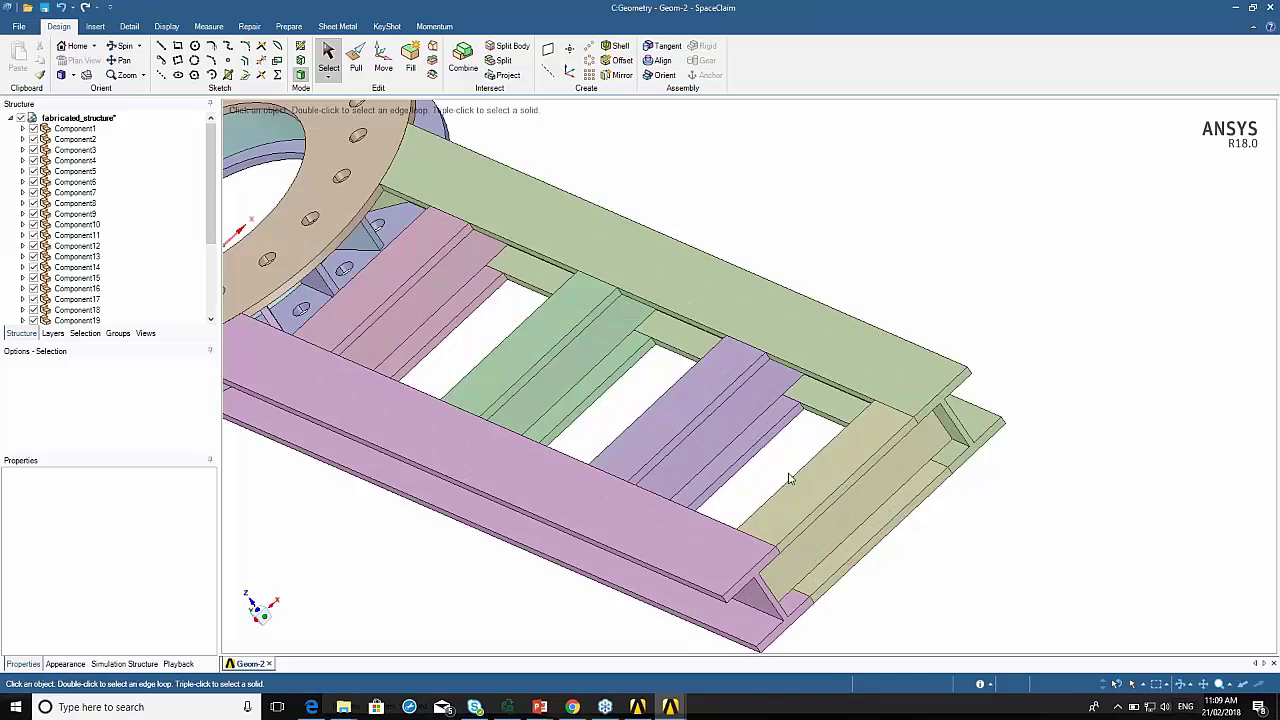
{"action": "scroll", "coordinate": [735, 421], "scroll_direction": "up", "scroll_amount": 4}
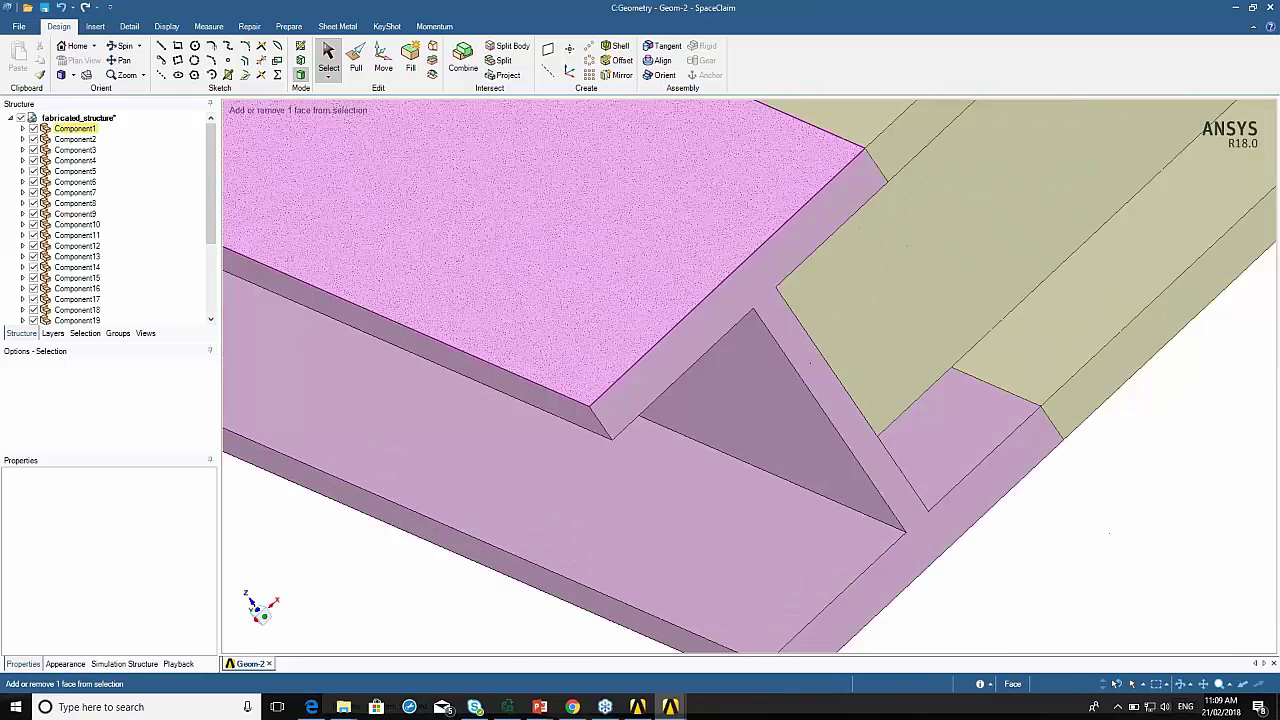
{"action": "left_click", "coordinate": [600, 426]}
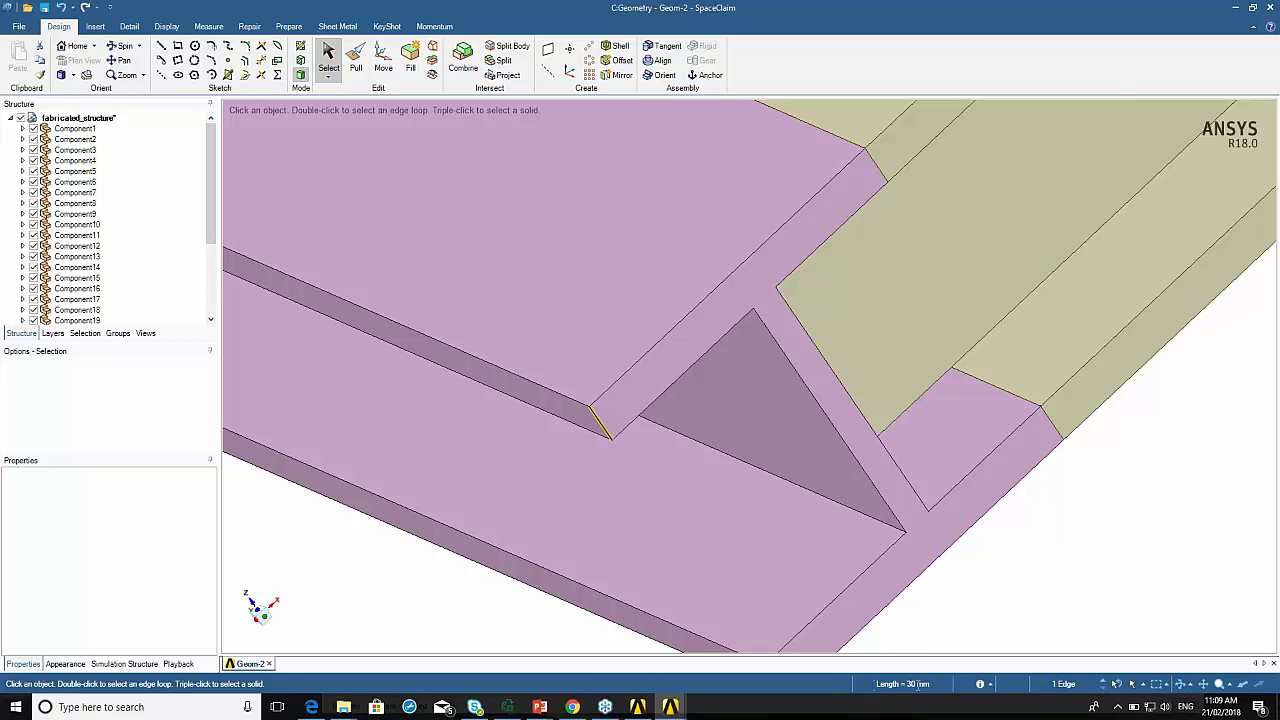
Set up the Midsurface tool to detect face pairs by thickness range, with a maximum thickness of 32 mm.
{"action": "scroll", "coordinate": [803, 491], "scroll_direction": "down", "scroll_amount": 10}
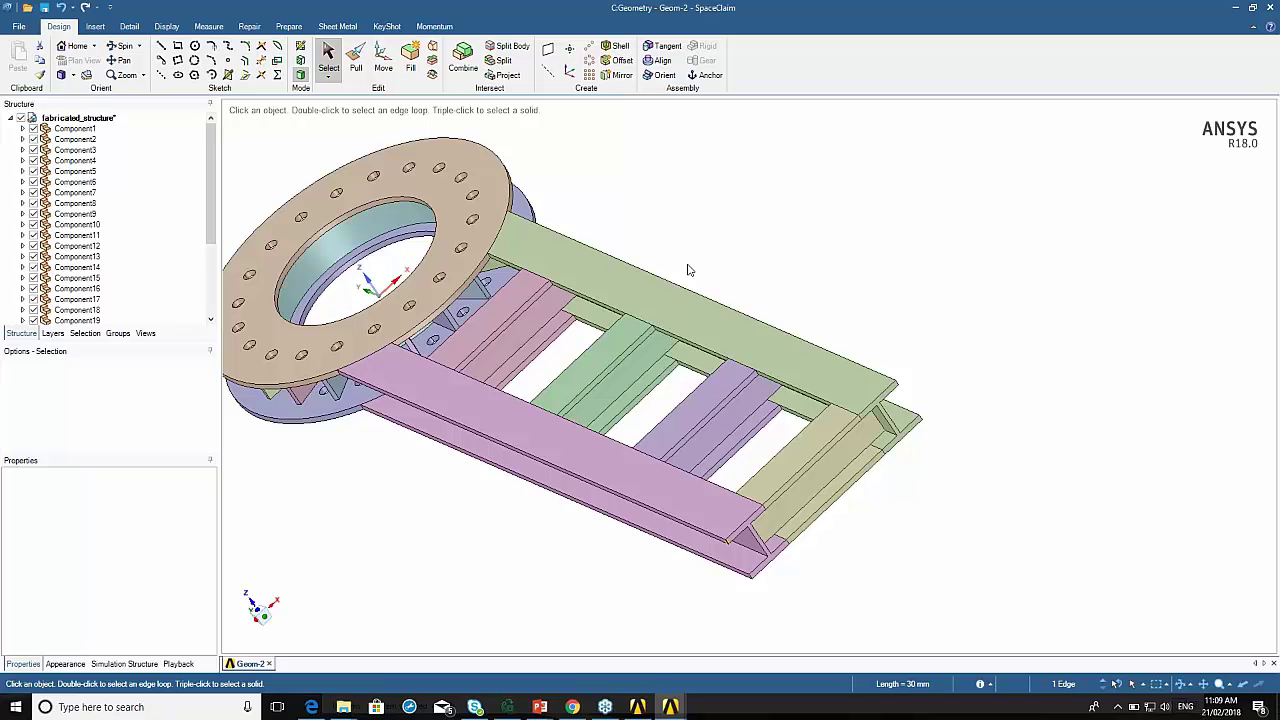
{"action": "scroll", "coordinate": [709, 286], "scroll_direction": "up", "scroll_amount": 3}
{"action": "scroll", "coordinate": [709, 286], "scroll_direction": "down", "scroll_amount": 5}
{"action": "middle_click_drag", "start_coordinate": [709, 286], "coordinate": [418, 285]}
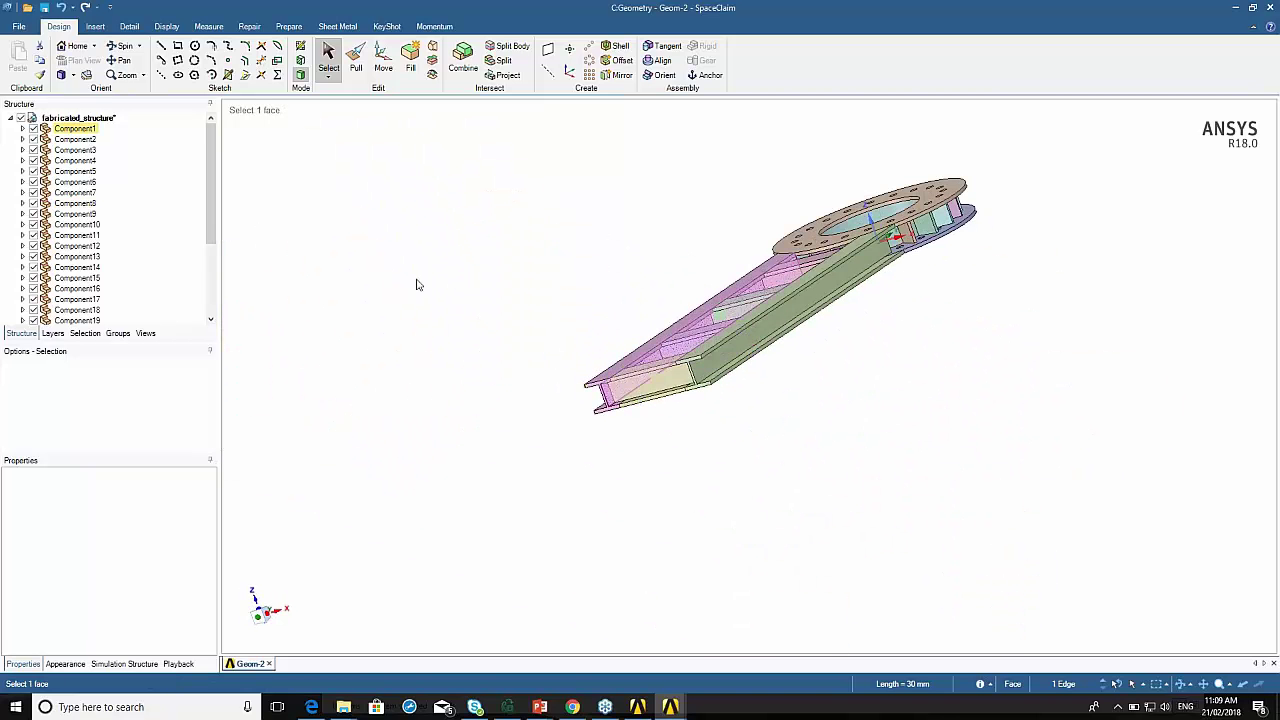
{"action": "left_click", "coordinate": [289, 27]}
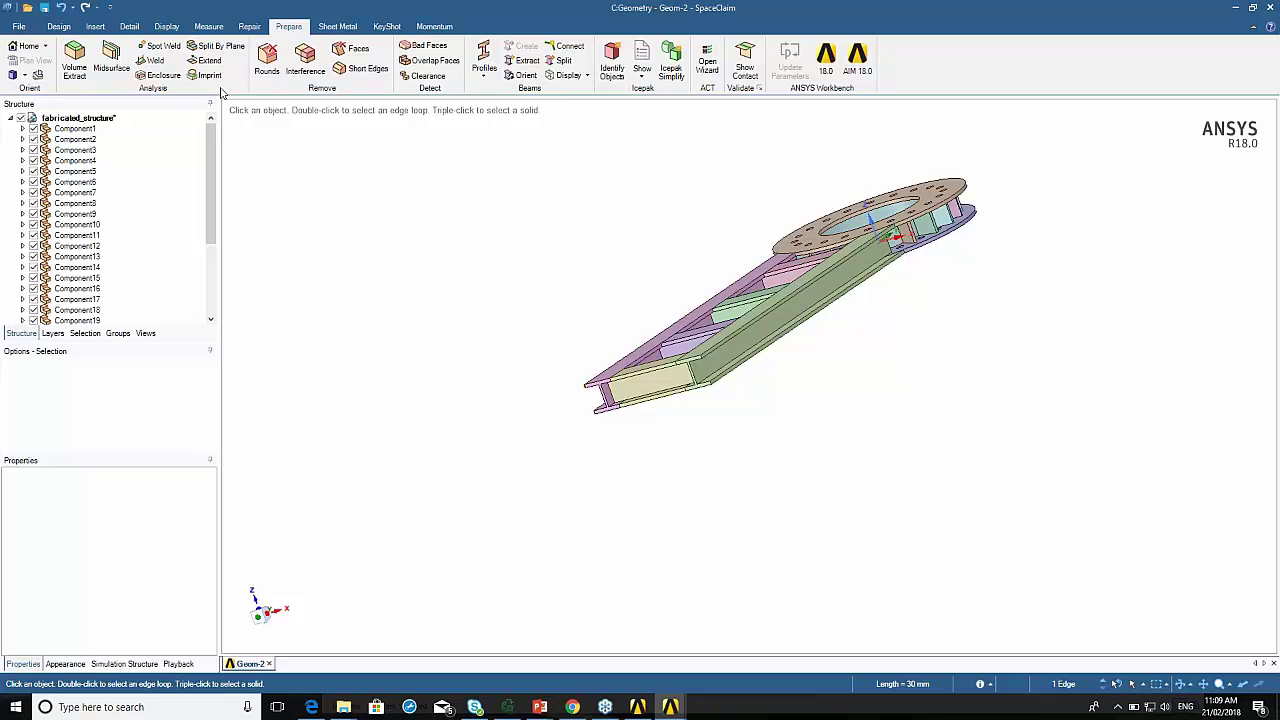
{"action": "left_click", "coordinate": [114, 60]}
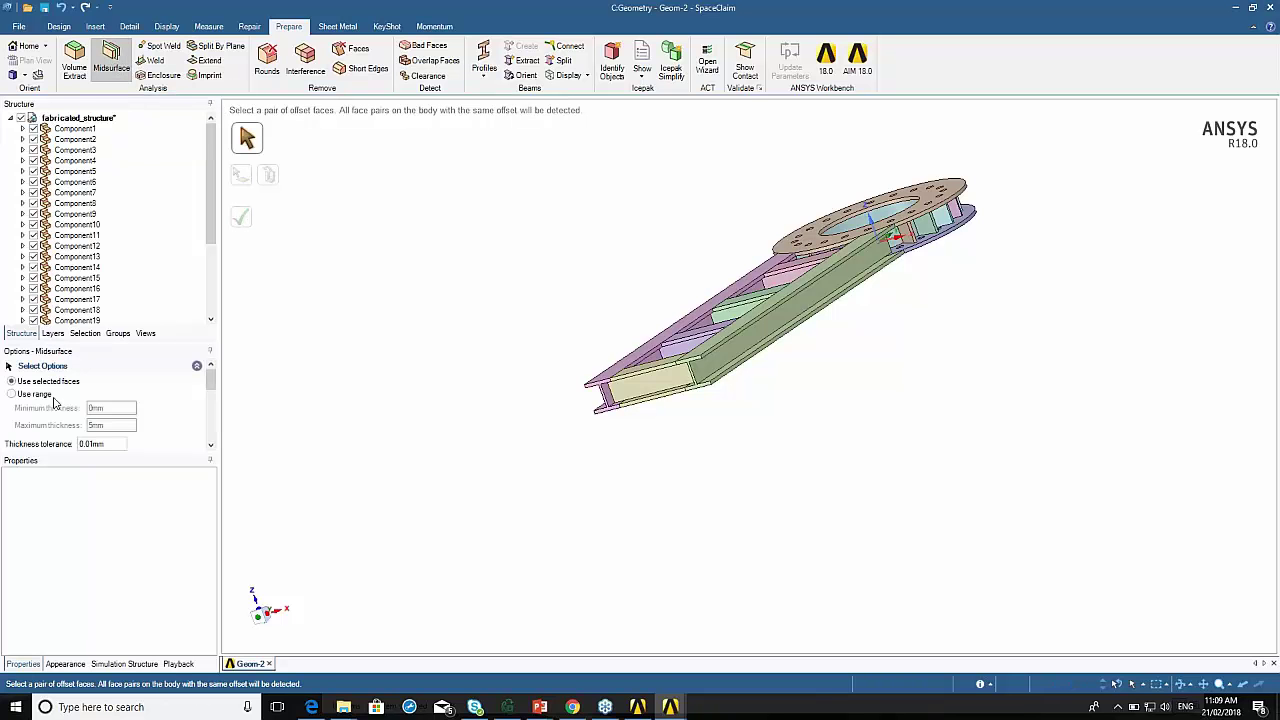
{"action": "left_click", "coordinate": [12, 395]}
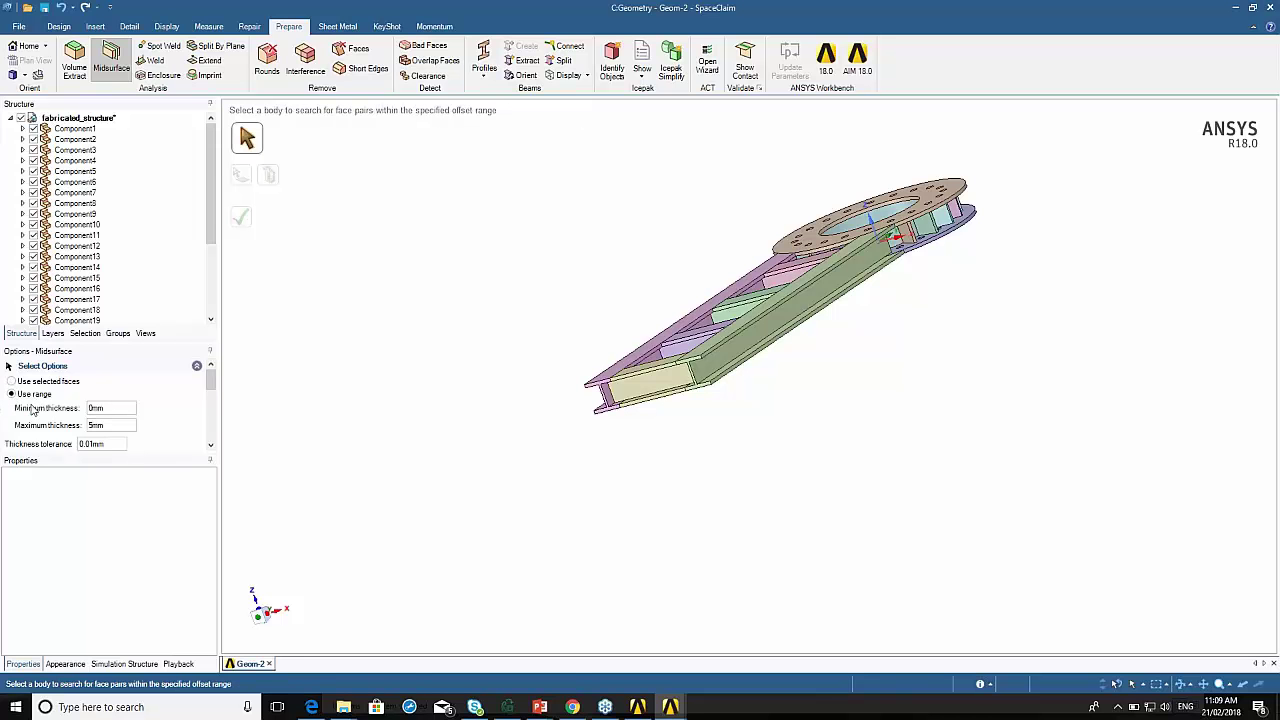
{"action": "left_click_drag", "start_coordinate": [110, 425], "coordinate": [68, 425]}
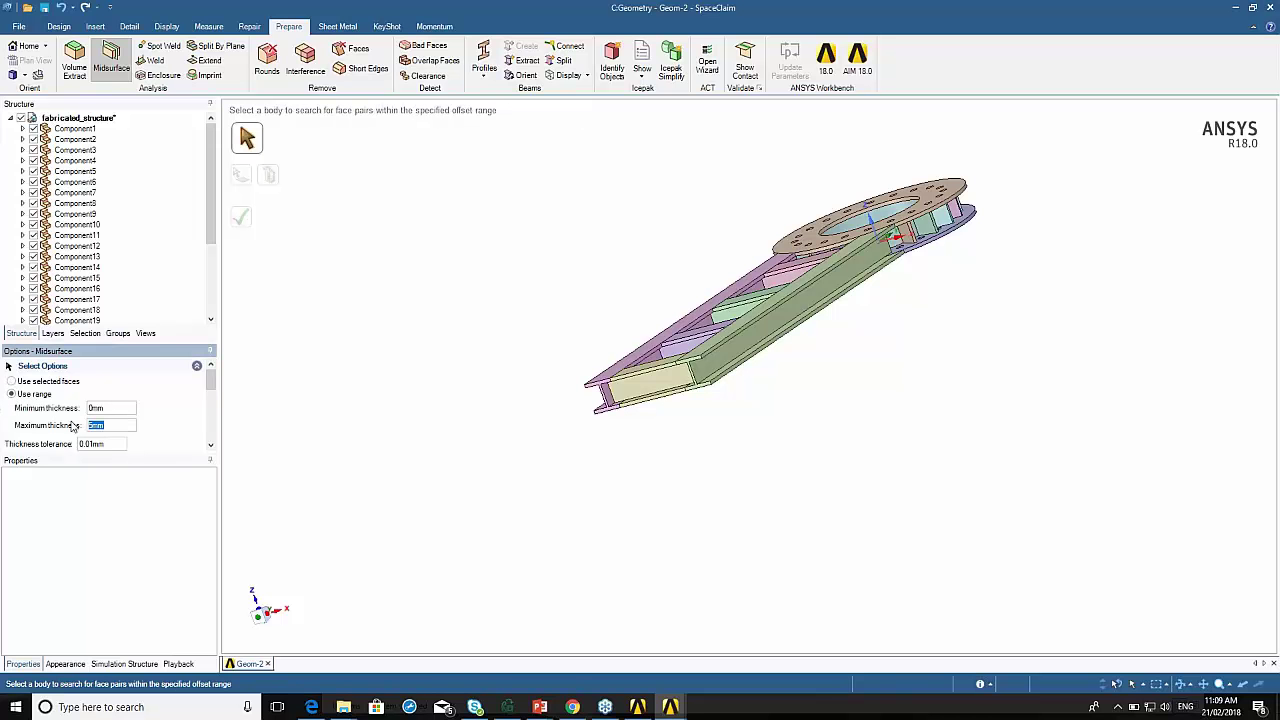
{"action": "type", "text": "32"}
{"action": "key", "text": "Return"}
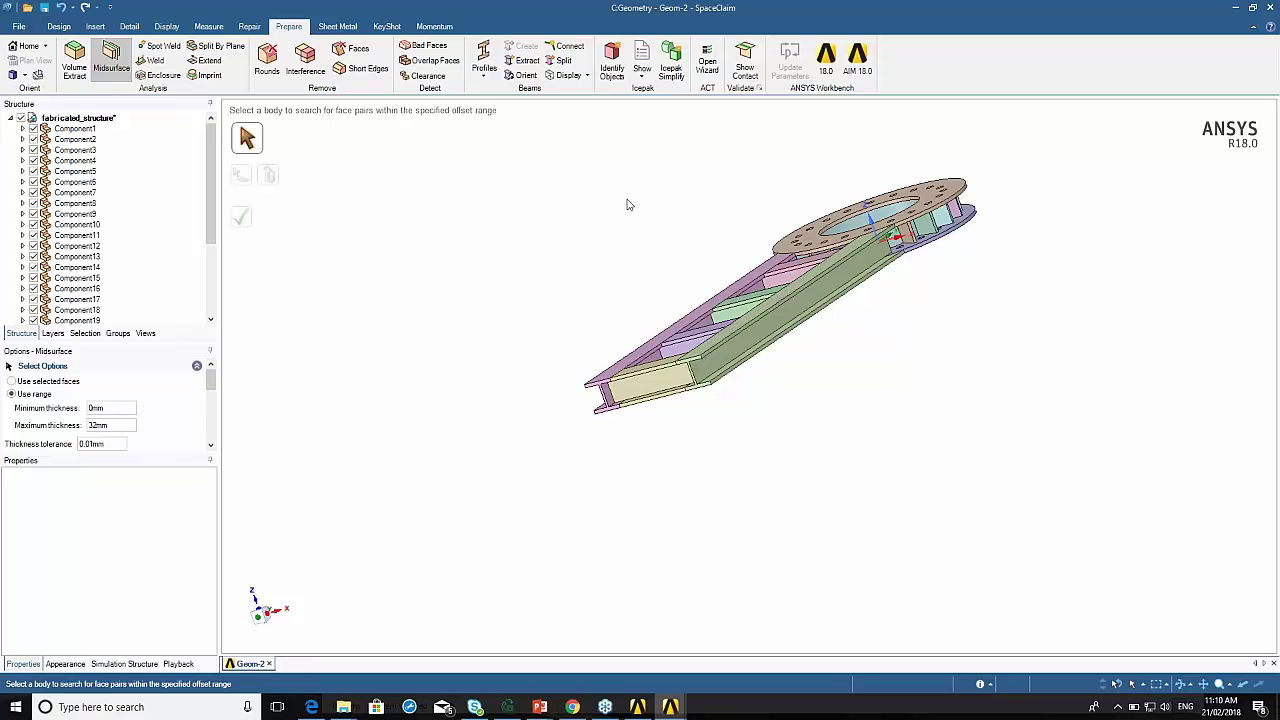
Select all bodies of the fabricated structure, check the detected face pairs around the ring and frame, and create the midsurfaces.
{"action": "left_click_drag", "start_coordinate": [517, 131], "coordinate": [1045, 447]}
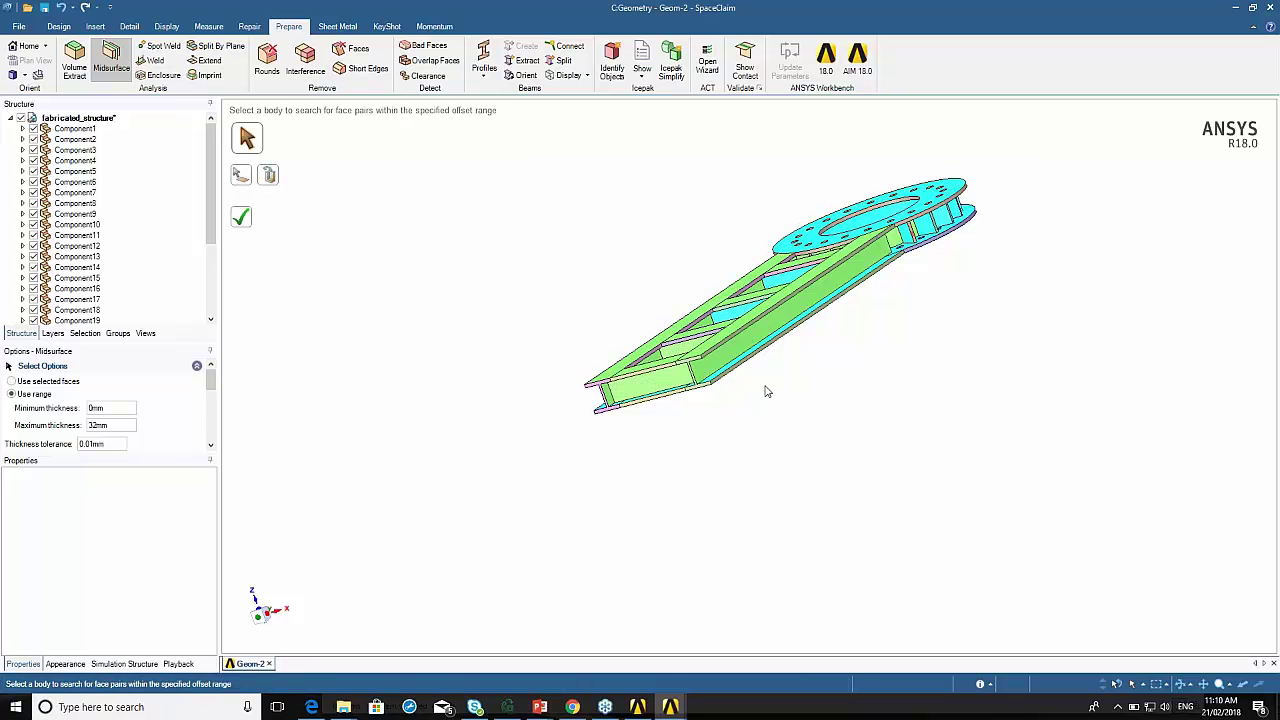
{"action": "middle_click_drag", "start_coordinate": [757, 366], "coordinate": [720, 394]}
{"action": "middle_click_drag", "start_coordinate": [750, 483], "coordinate": [728, 460]}
{"action": "scroll", "coordinate": [720, 455], "scroll_direction": "down", "scroll_amount": 2}
{"action": "scroll", "coordinate": [709, 448], "scroll_direction": "up", "scroll_amount": 3}
{"action": "scroll", "coordinate": [708, 446], "scroll_direction": "up", "scroll_amount": 5}
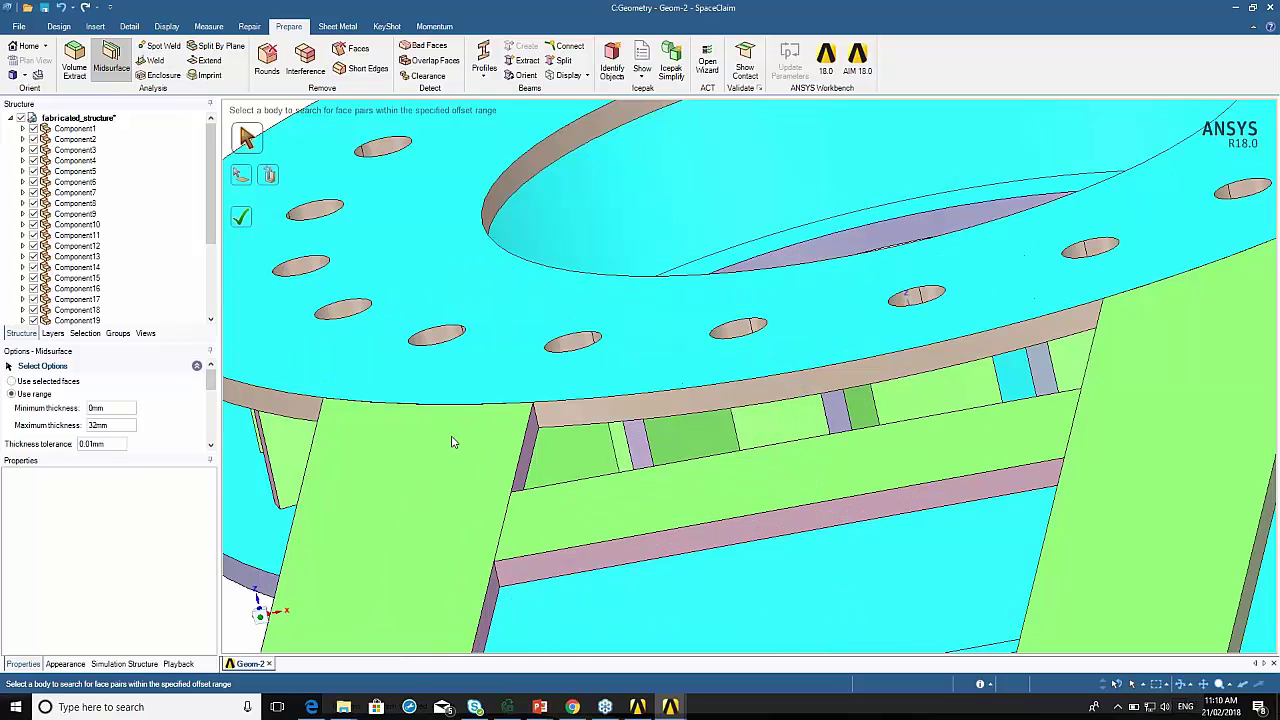
{"action": "scroll", "coordinate": [508, 379], "scroll_direction": "down", "scroll_amount": 6}
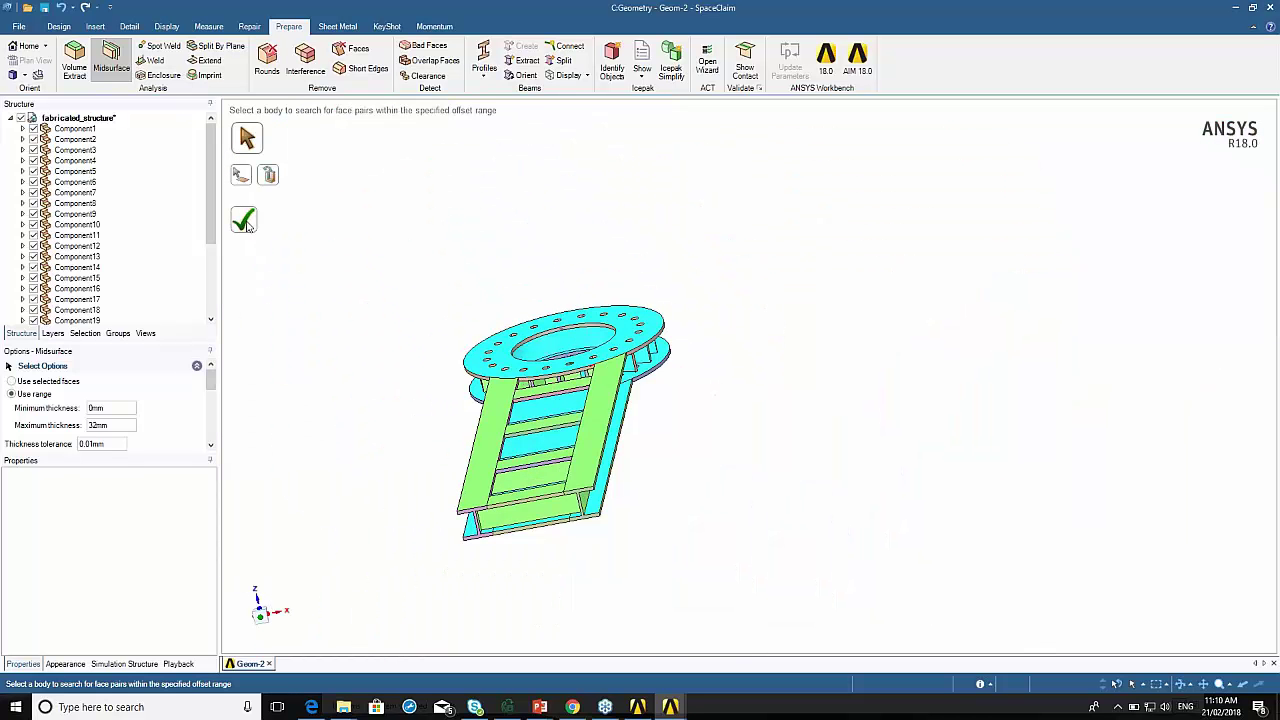
{"action": "left_click", "coordinate": [247, 224]}
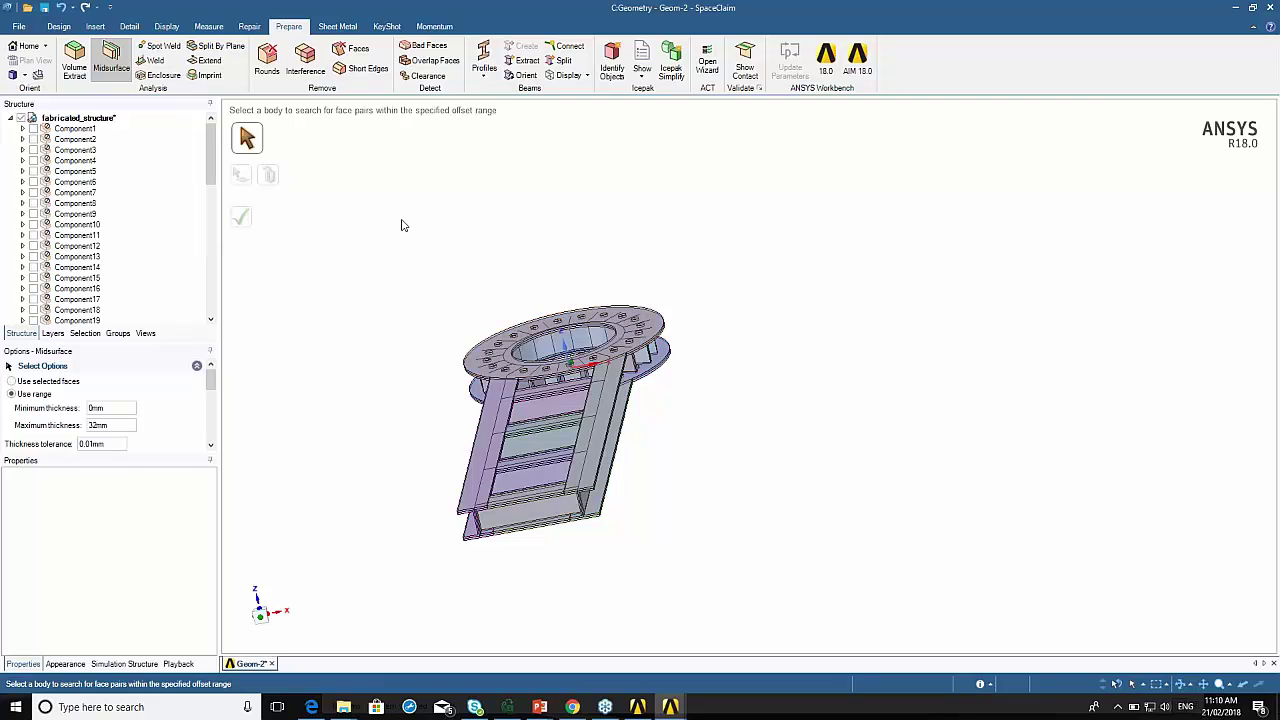
Expand the Midsurface - Solid1 component and inspect the thickness property of its individual midsurfaces.
{"action": "middle_click_drag", "start_coordinate": [590, 400], "coordinate": [737, 348], "text": "shift"}
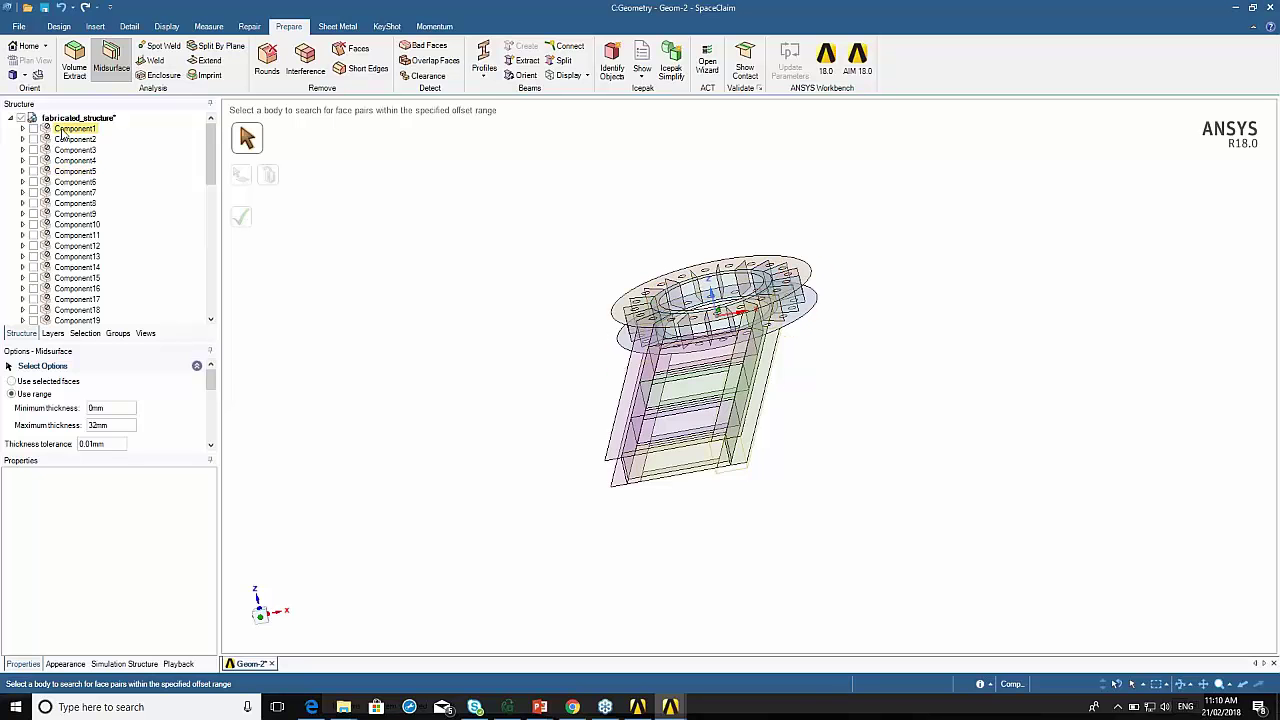
{"action": "left_click_drag", "start_coordinate": [210, 159], "coordinate": [229, 239]}
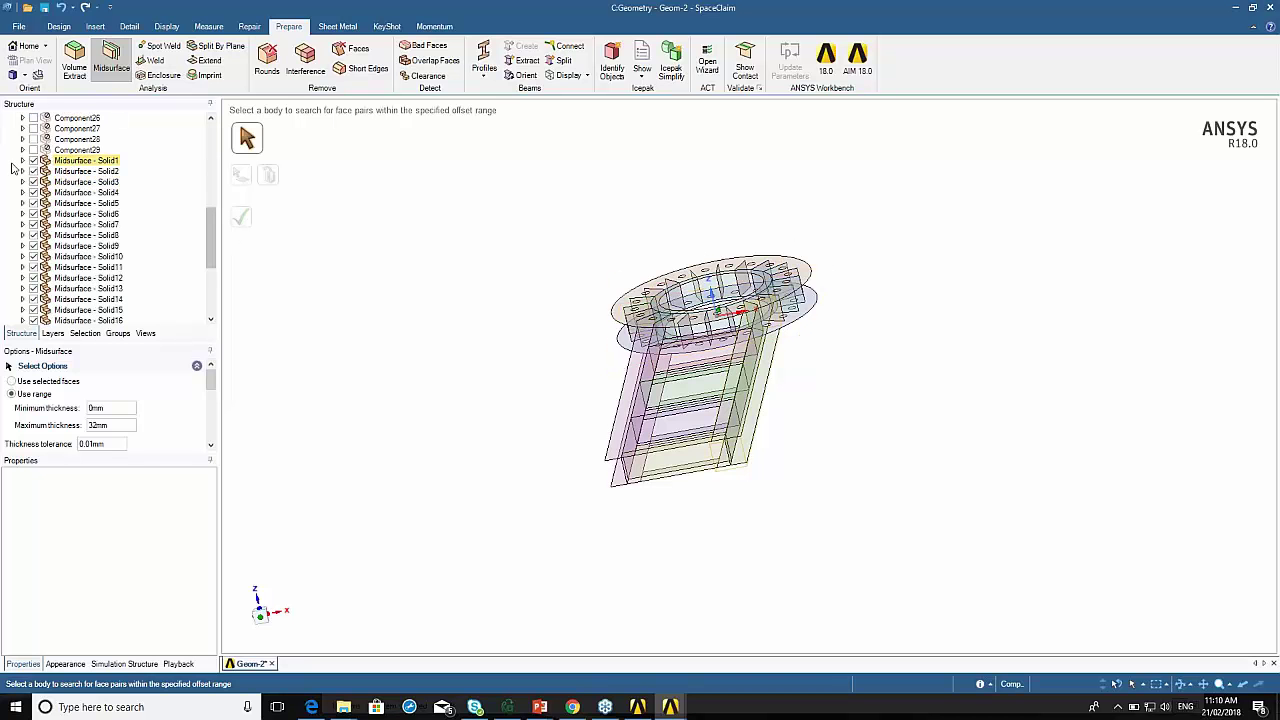
{"action": "left_click", "coordinate": [22, 163]}
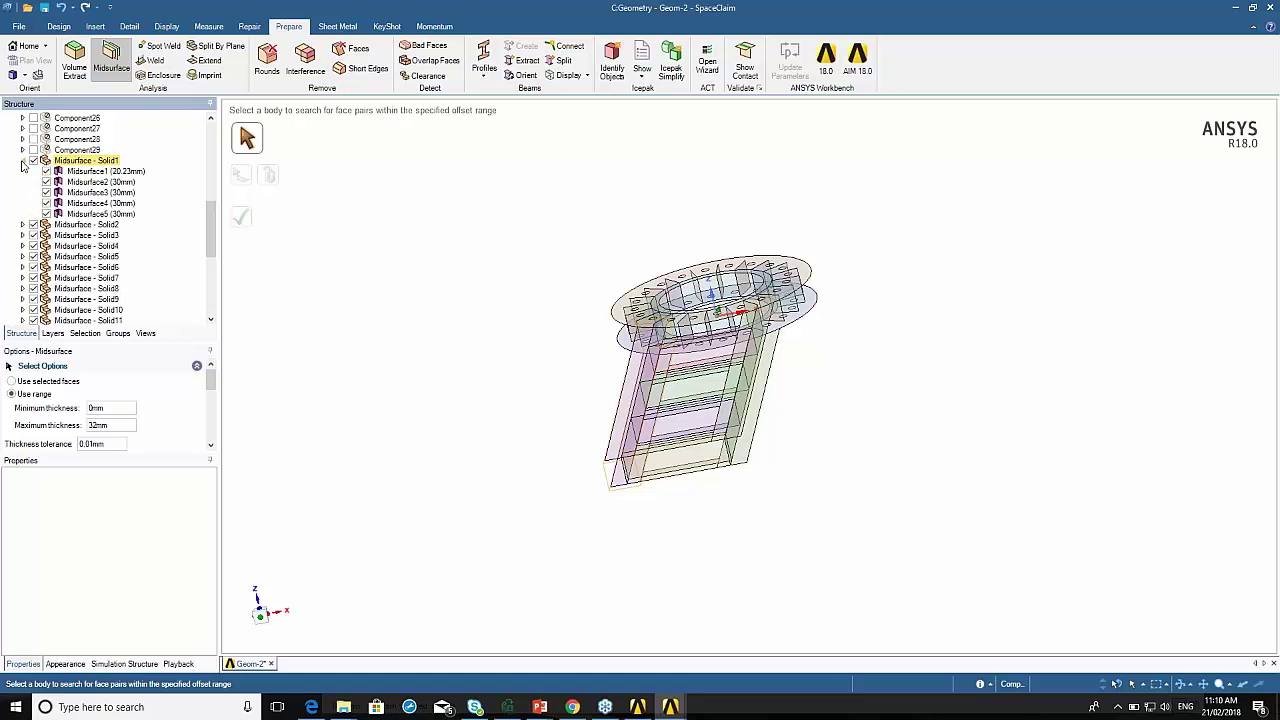
{"action": "left_click", "coordinate": [95, 176]}
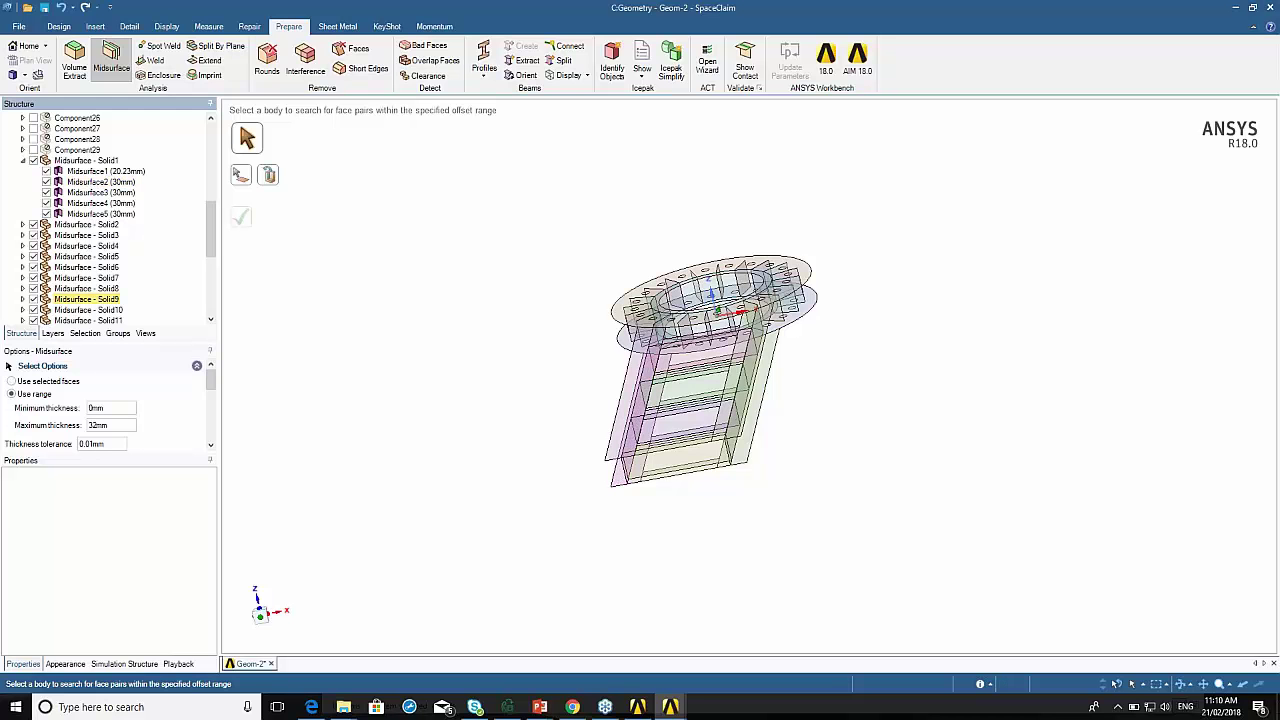
{"action": "left_click", "coordinate": [450, 305]}
{"action": "key", "text": "Escape"}
{"action": "left_click", "coordinate": [105, 171]}
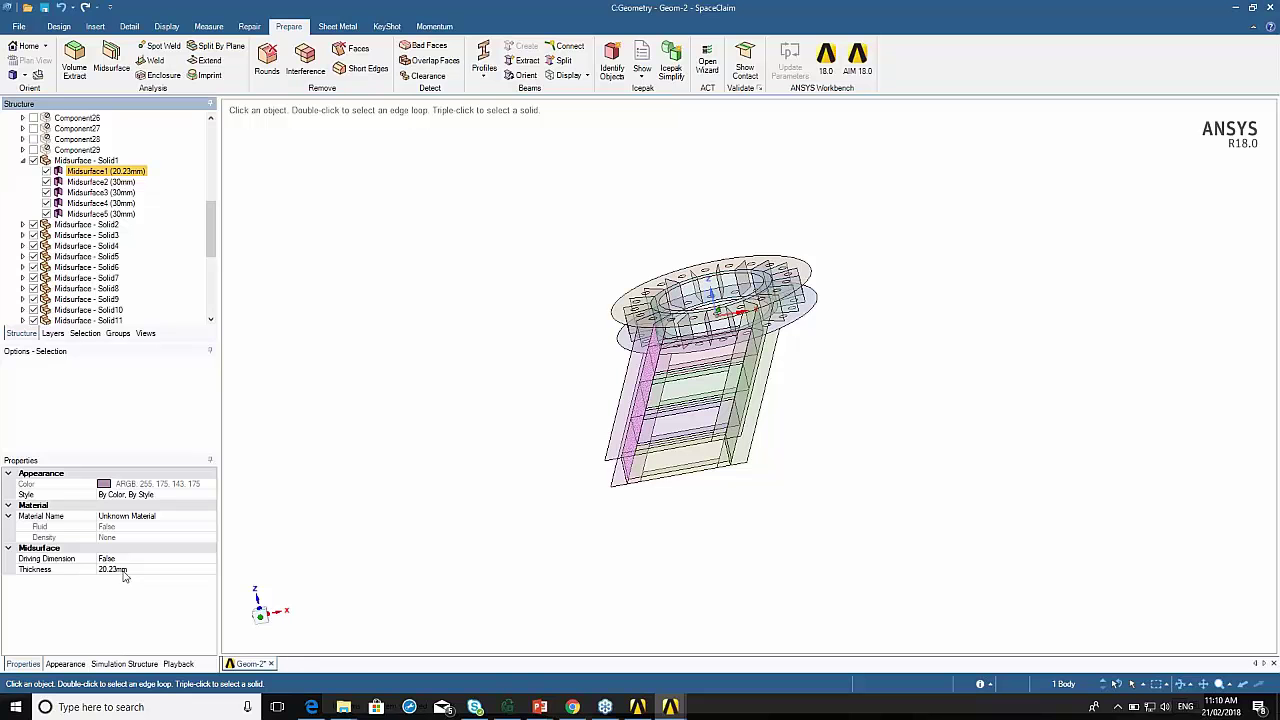
{"action": "left_click", "coordinate": [124, 184]}
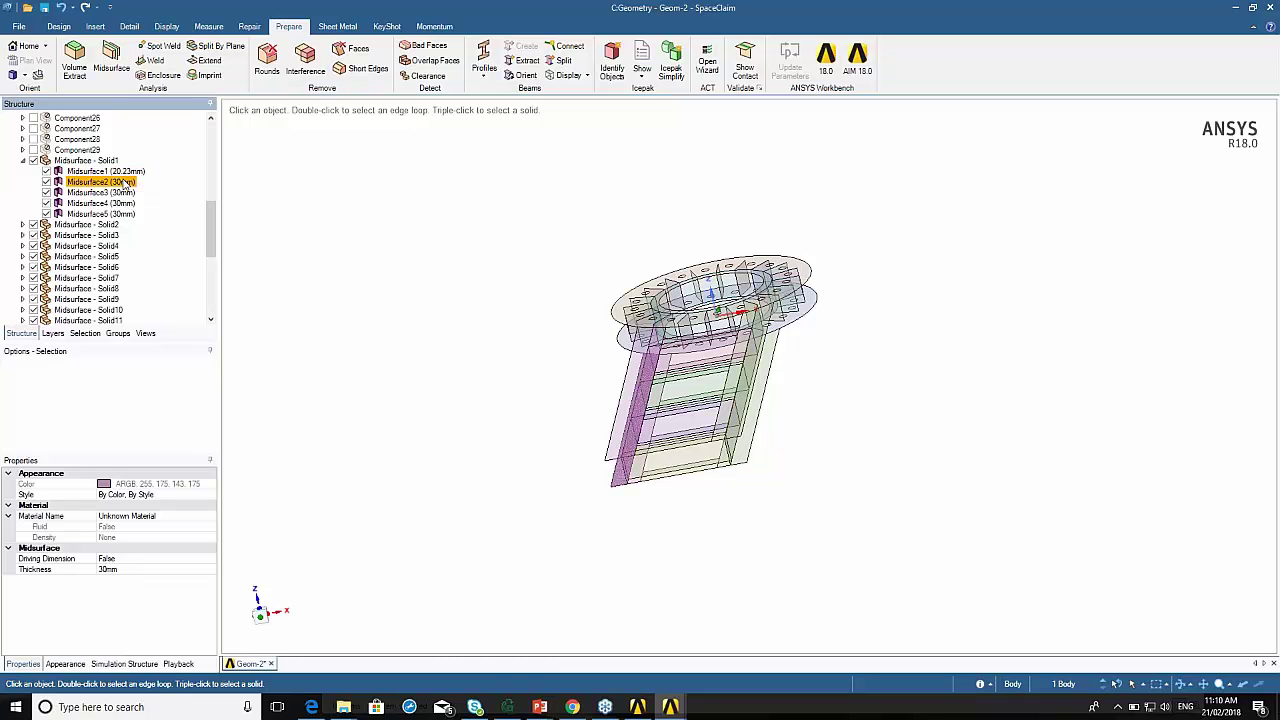
{"action": "key", "text": "Down"}
{"action": "key", "text": "Down"}
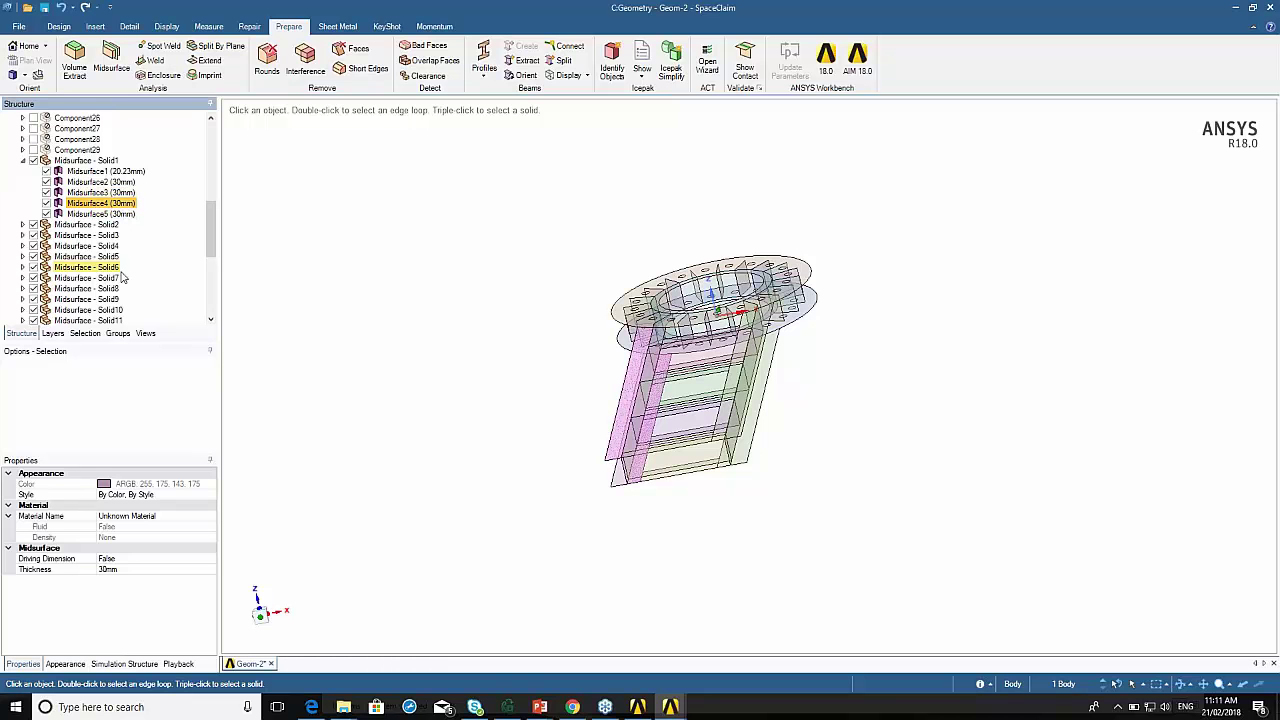
Examine how the midsurfaces meet at the frame's crossbeams and around the bolted ring plates.
{"action": "left_click", "coordinate": [603, 390]}
{"action": "left_click", "coordinate": [662, 398]}
{"action": "middle_click_drag", "start_coordinate": [662, 398], "coordinate": [630, 460]}
{"action": "left_click", "coordinate": [660, 490]}
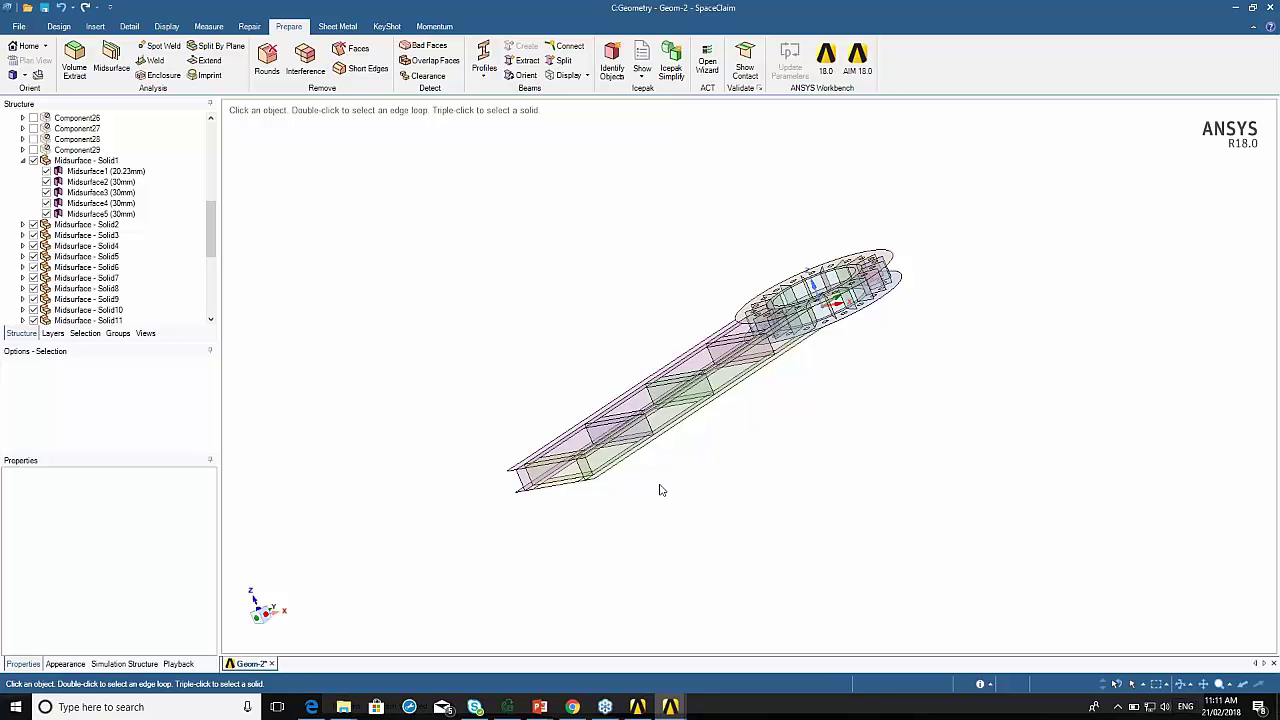
{"action": "left_click", "coordinate": [662, 442]}
{"action": "middle_click_drag", "start_coordinate": [662, 442], "coordinate": [690, 440]}
{"action": "key", "text": "Escape"}
{"action": "scroll", "coordinate": [665, 485], "scroll_direction": "up", "scroll_amount": 5}
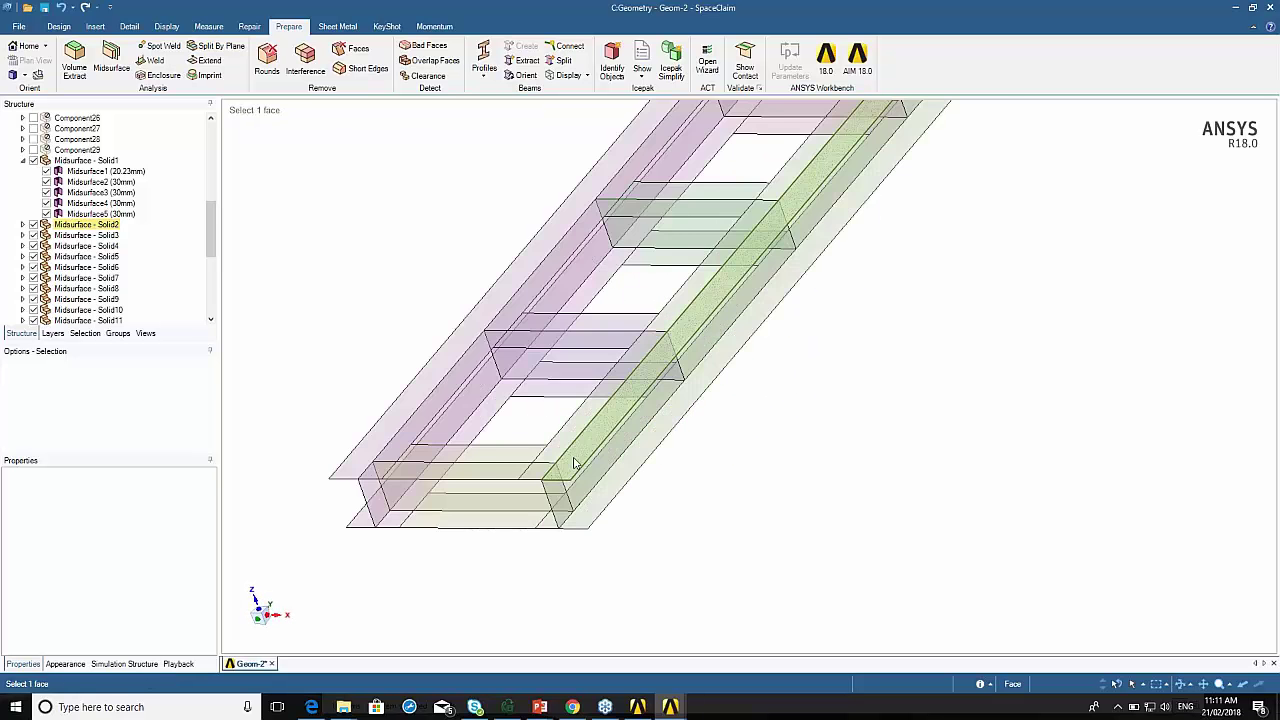
{"action": "left_click", "coordinate": [543, 471]}
{"action": "middle_click_drag", "start_coordinate": [543, 471], "coordinate": [608, 471]}
{"action": "scroll", "coordinate": [600, 443], "scroll_direction": "up", "scroll_amount": 3}
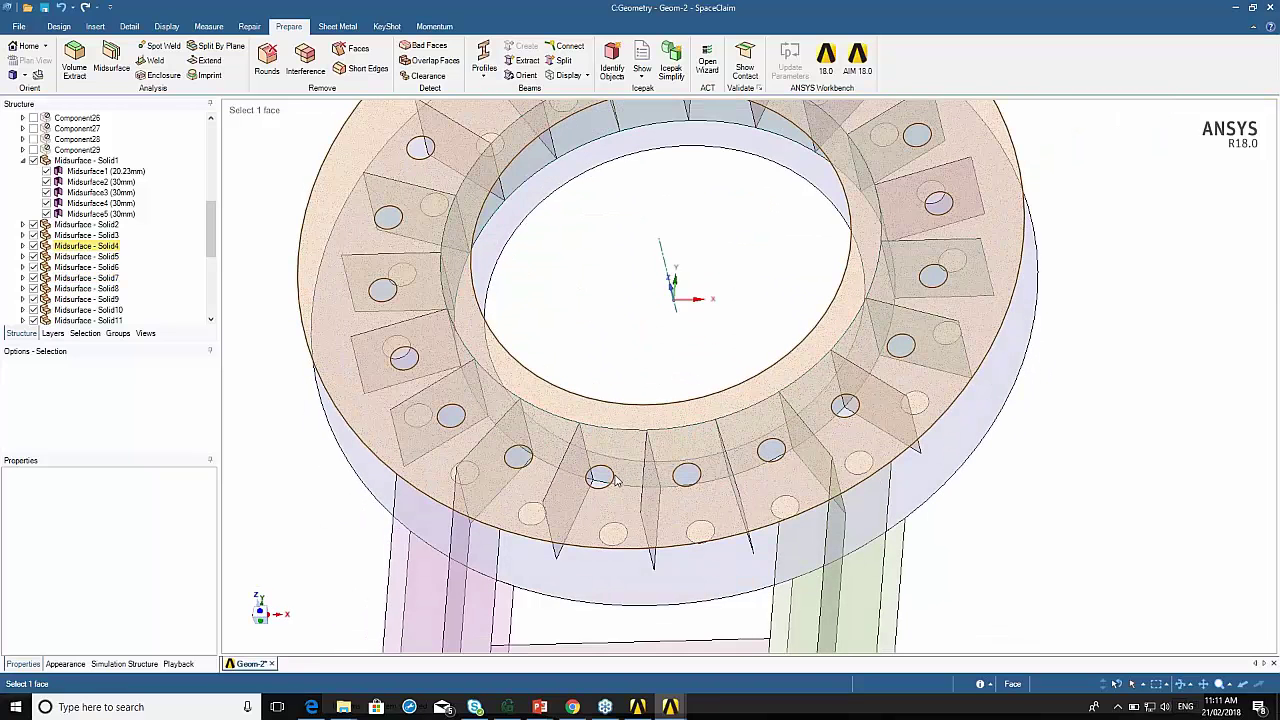
Try to extrude the inner circular edge of the upper ring plate with the Pull tool.
{"action": "left_click", "coordinate": [588, 403]}
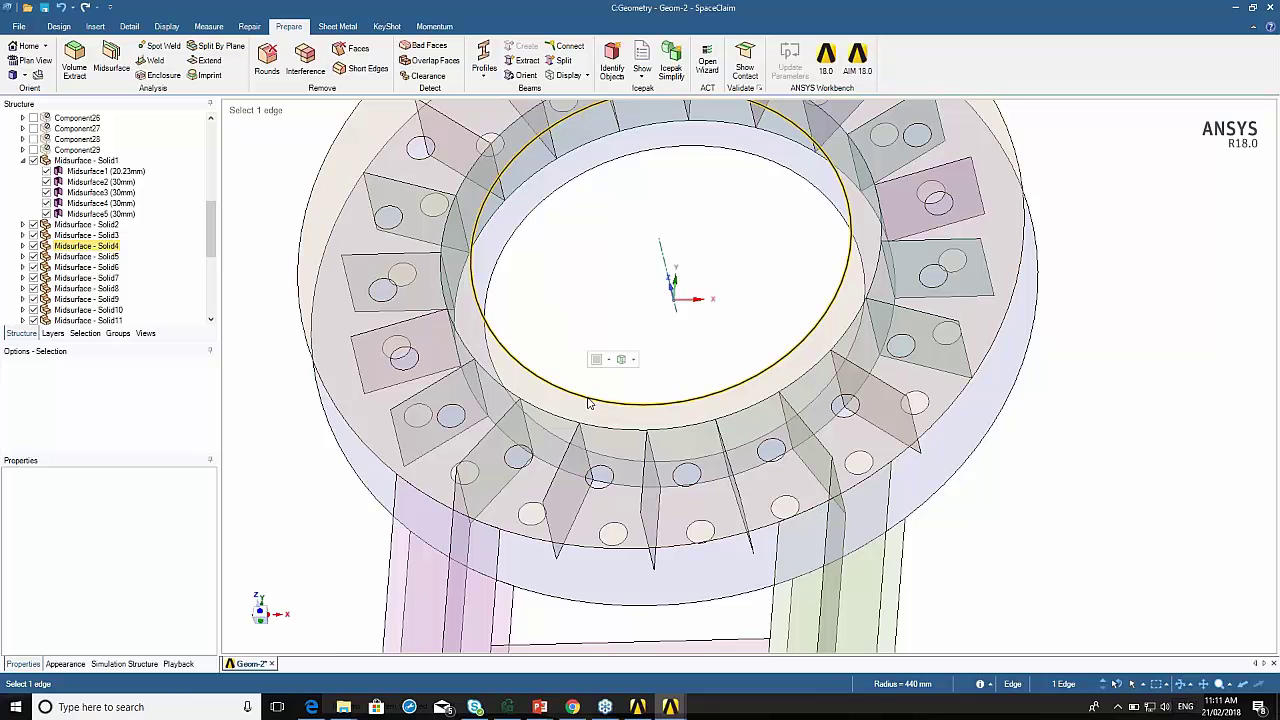
{"action": "key", "text": "p"}
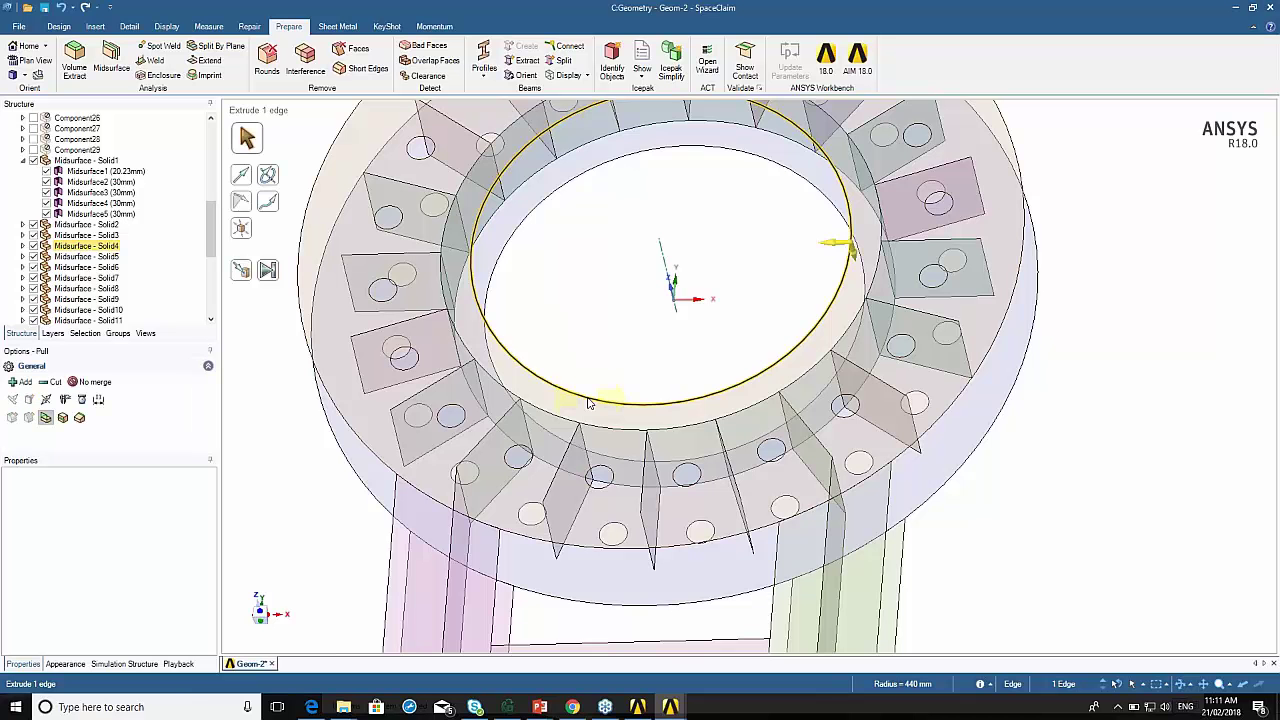
{"action": "mouse_move", "coordinate": [815, 245]}
{"action": "left_mouse_down"}
{"action": "mouse_move", "coordinate": [780, 238]}
{"action": "mouse_move", "coordinate": [862, 246]}
{"action": "mouse_move", "coordinate": [646, 250]}
{"action": "mouse_move", "coordinate": [810, 260]}
{"action": "left_mouse_up"}
{"action": "left_click", "coordinate": [818, 262]}
{"action": "left_click", "coordinate": [818, 256]}
Examine the complete midsurface model of the ring and ladder frame from several angles.
{"action": "scroll", "coordinate": [935, 425], "scroll_direction": "up", "scroll_amount": 3}
{"action": "scroll", "coordinate": [935, 425], "scroll_direction": "down", "scroll_amount": 5}
{"action": "middle_click_drag", "start_coordinate": [785, 400], "coordinate": [646, 394]}
{"action": "left_click", "coordinate": [610, 406]}
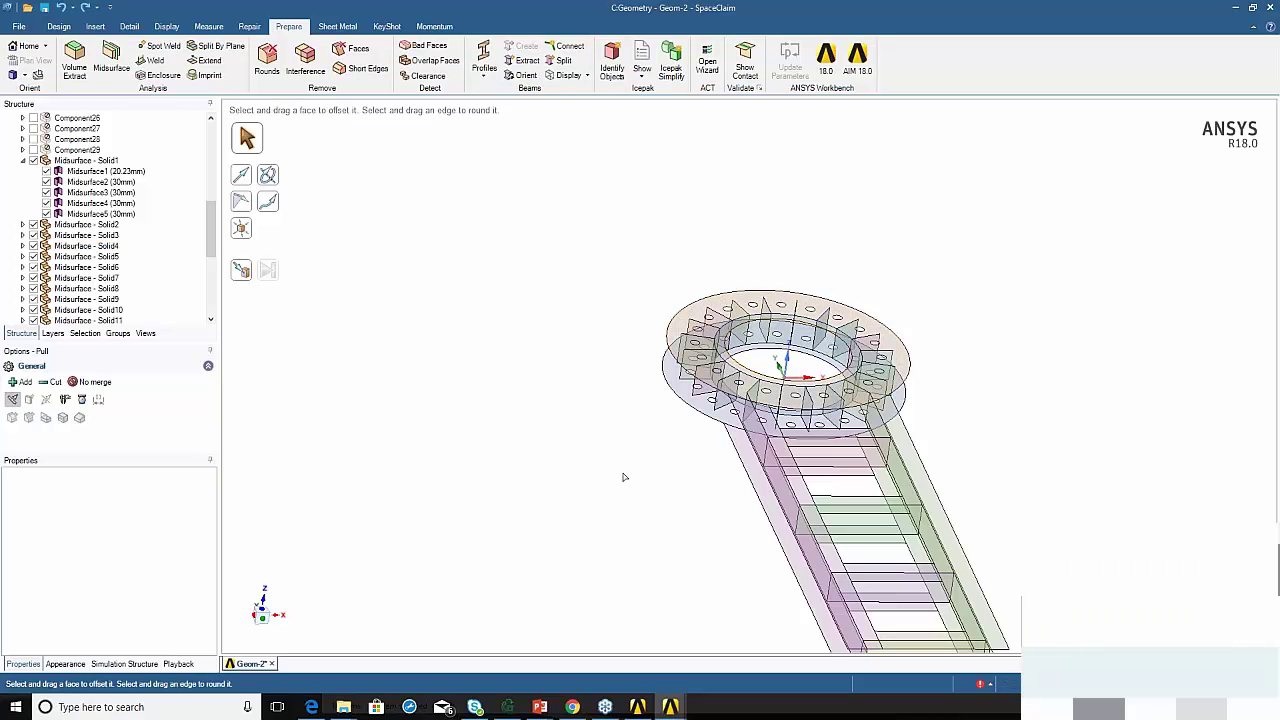
{"action": "middle_click_drag", "start_coordinate": [829, 537], "coordinate": [591, 386], "text": "shift"}
{"action": "left_click", "coordinate": [714, 420]}
{"action": "left_click", "coordinate": [1020, 309]}
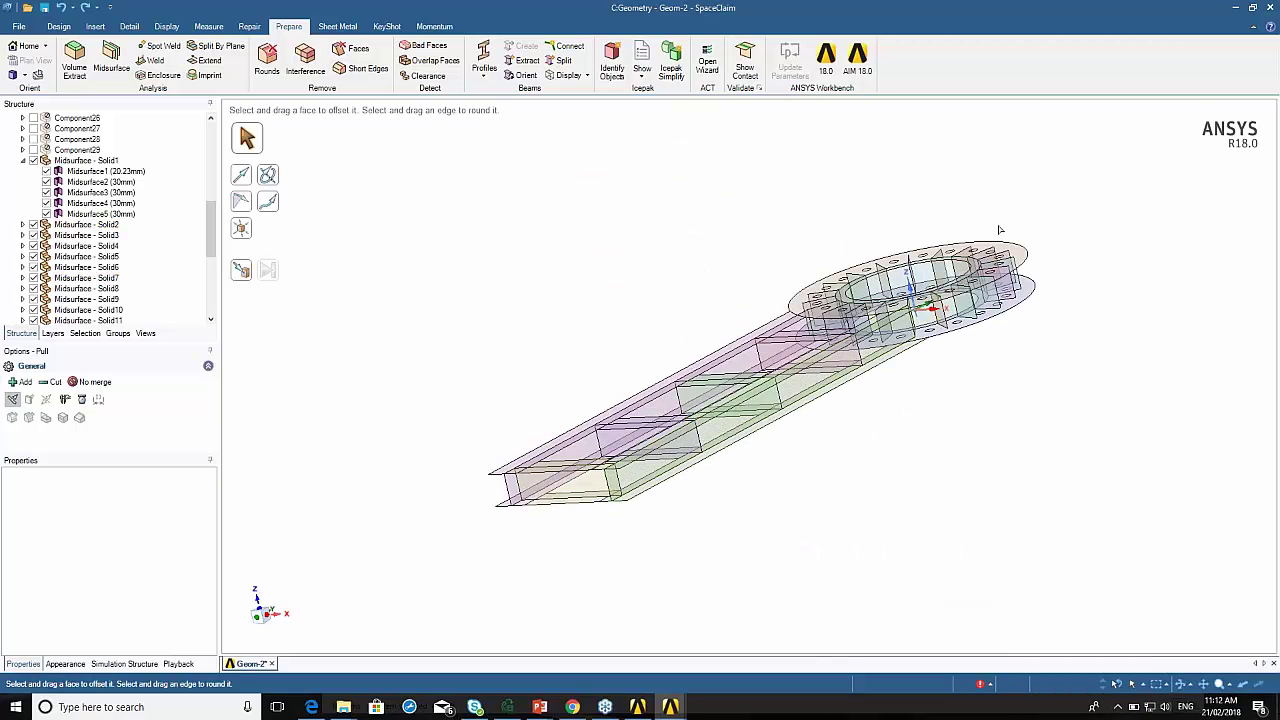